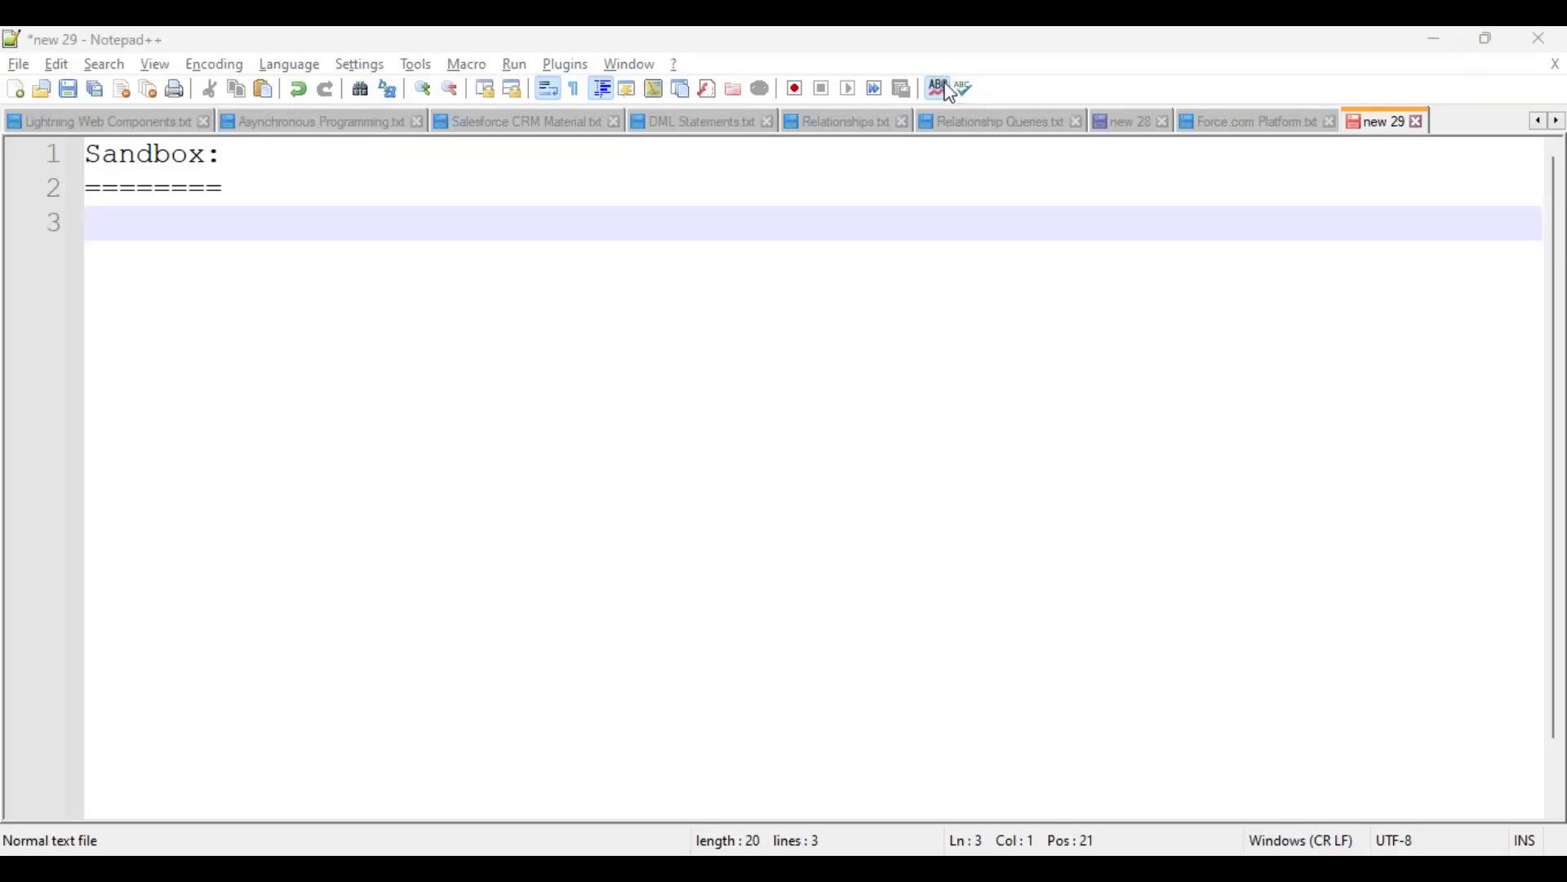
Step: Add a blank line below the equals underline and browse to the SFDC BATCH 358 folder
click(311, 195)
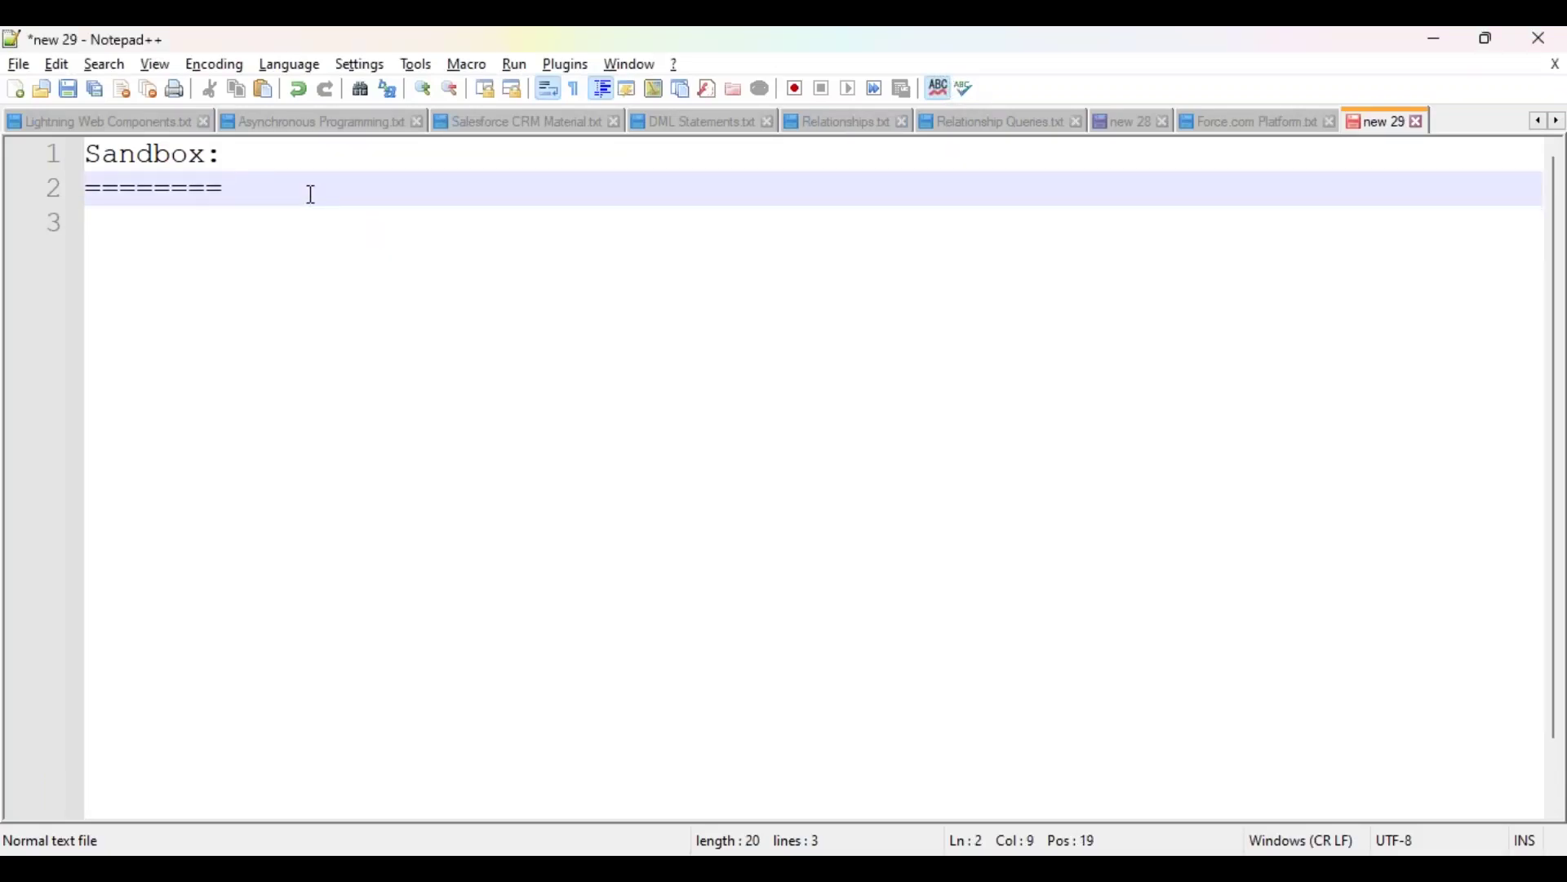
key(Return)
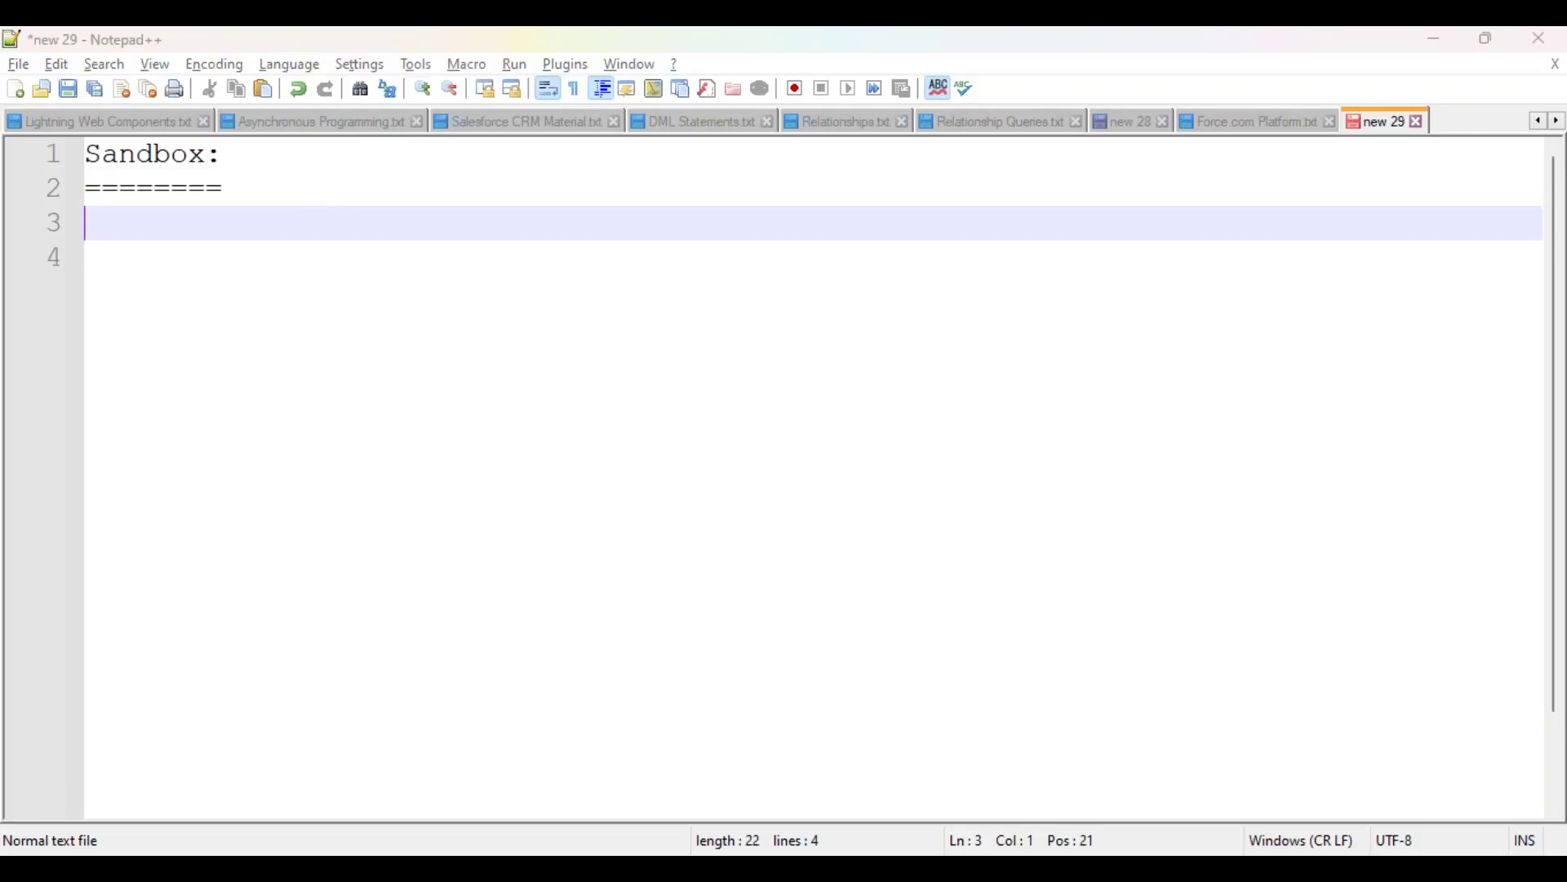
key(ctrl+s)
click(242, 149)
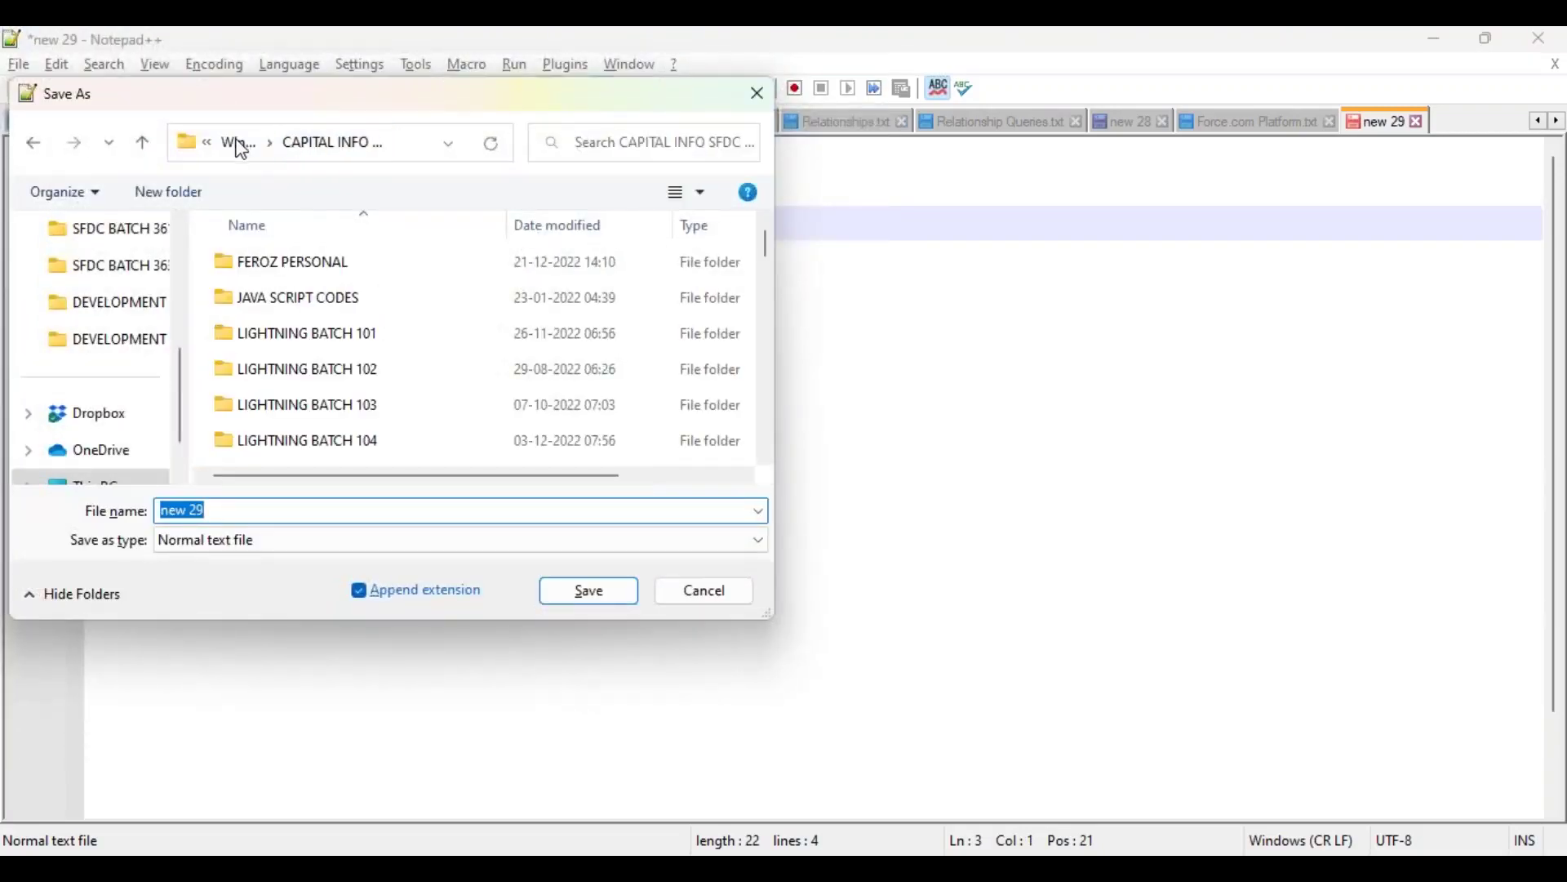
scroll(315, 333, down, 10)
double_click(307, 382)
Step: Save the note as Sandbox.txt in the DEVELOPMENT VIDEOS folder
click(324, 343)
double_click(327, 344)
click(318, 509)
text(Sandbox)
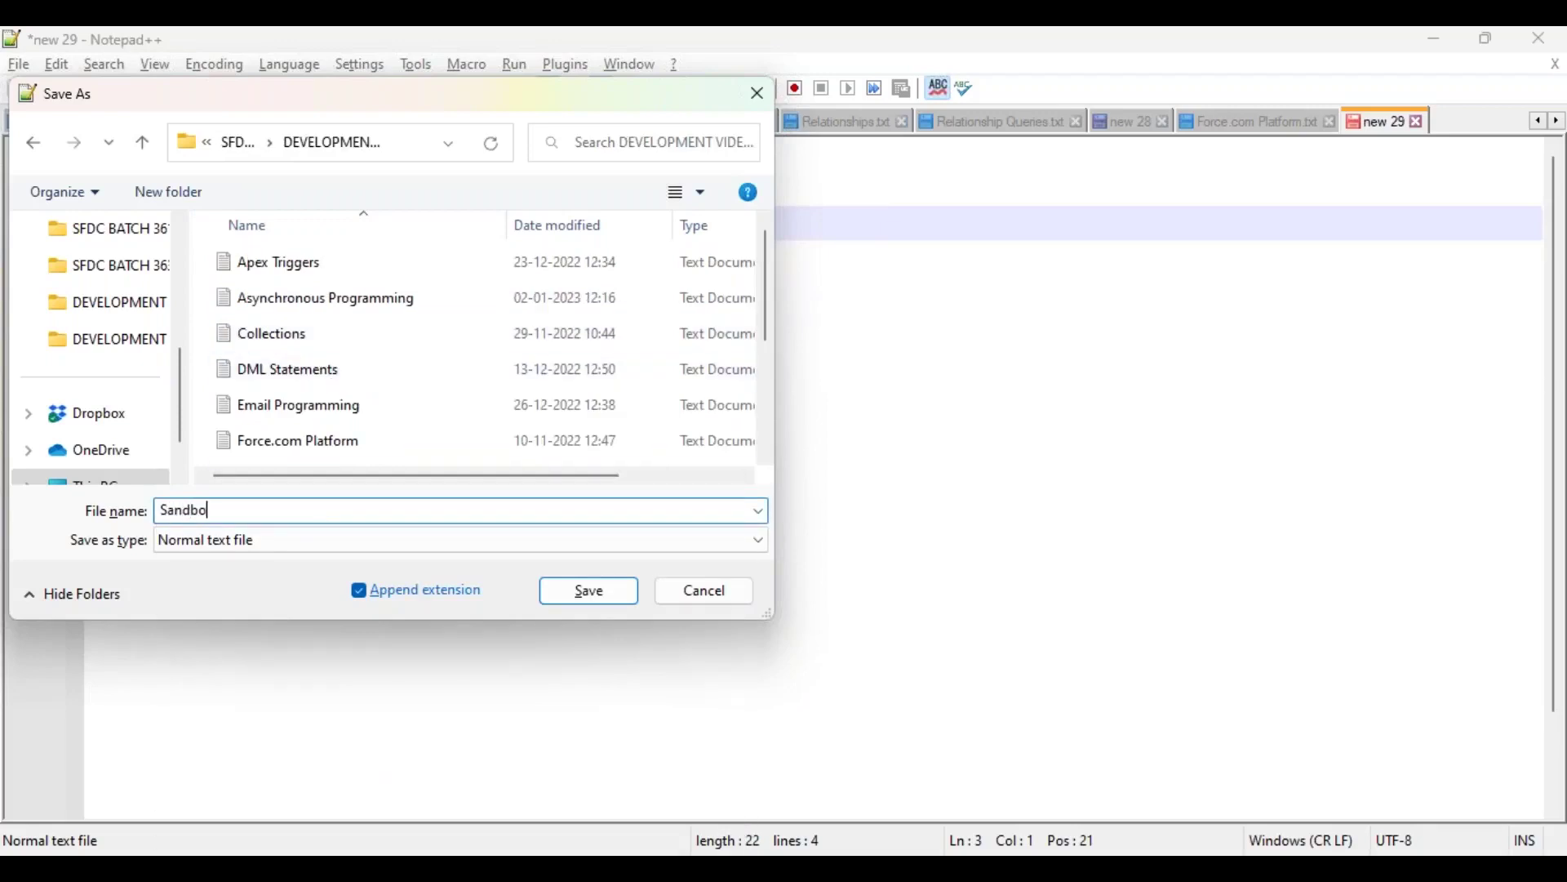
key(Return)
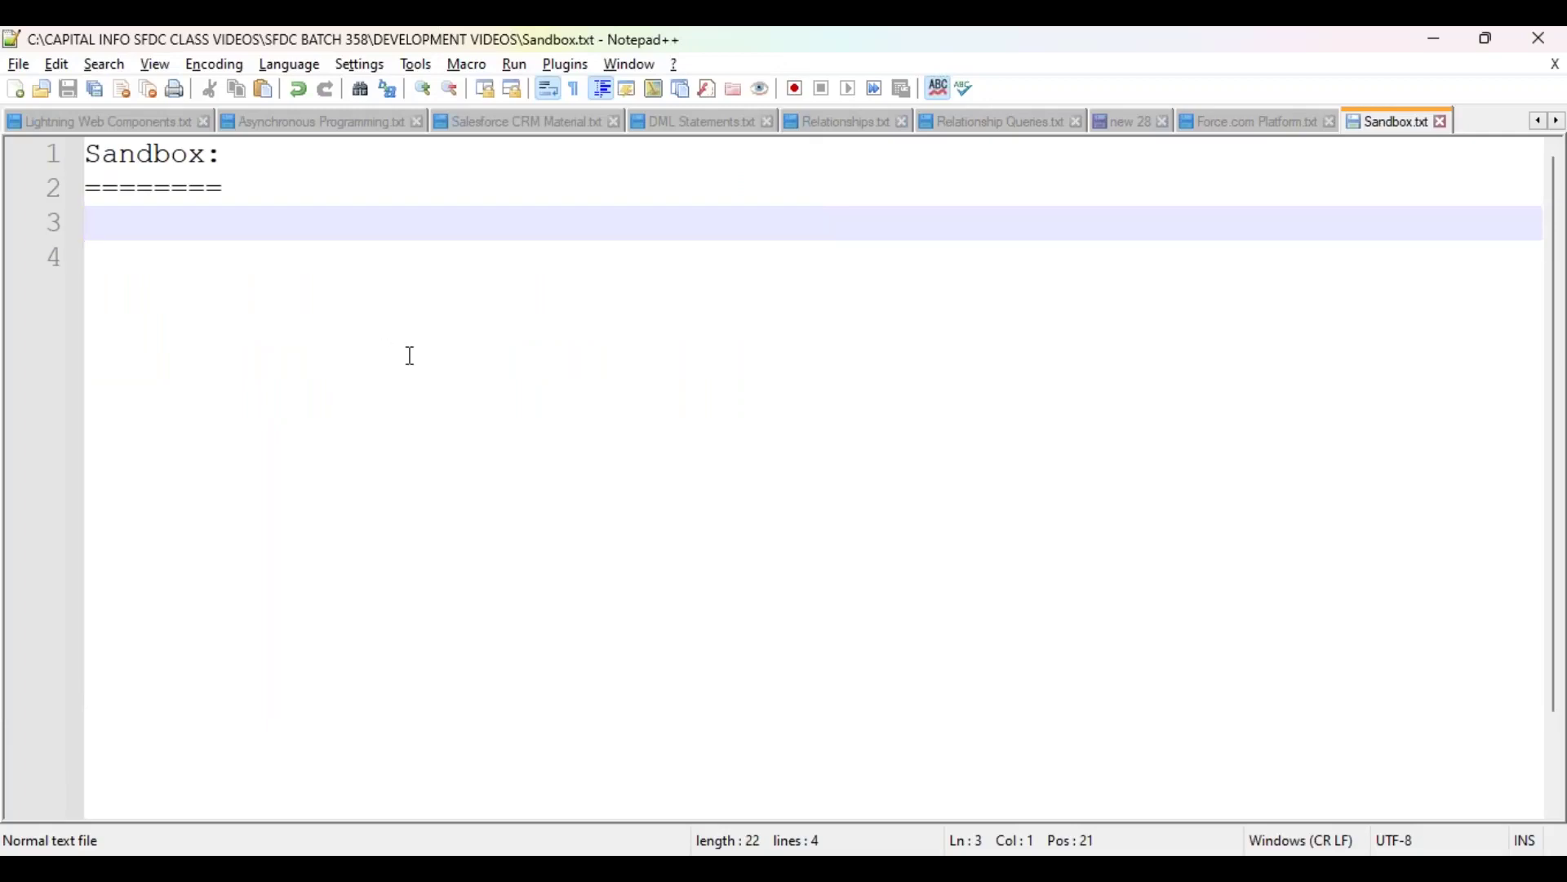
click(258, 186)
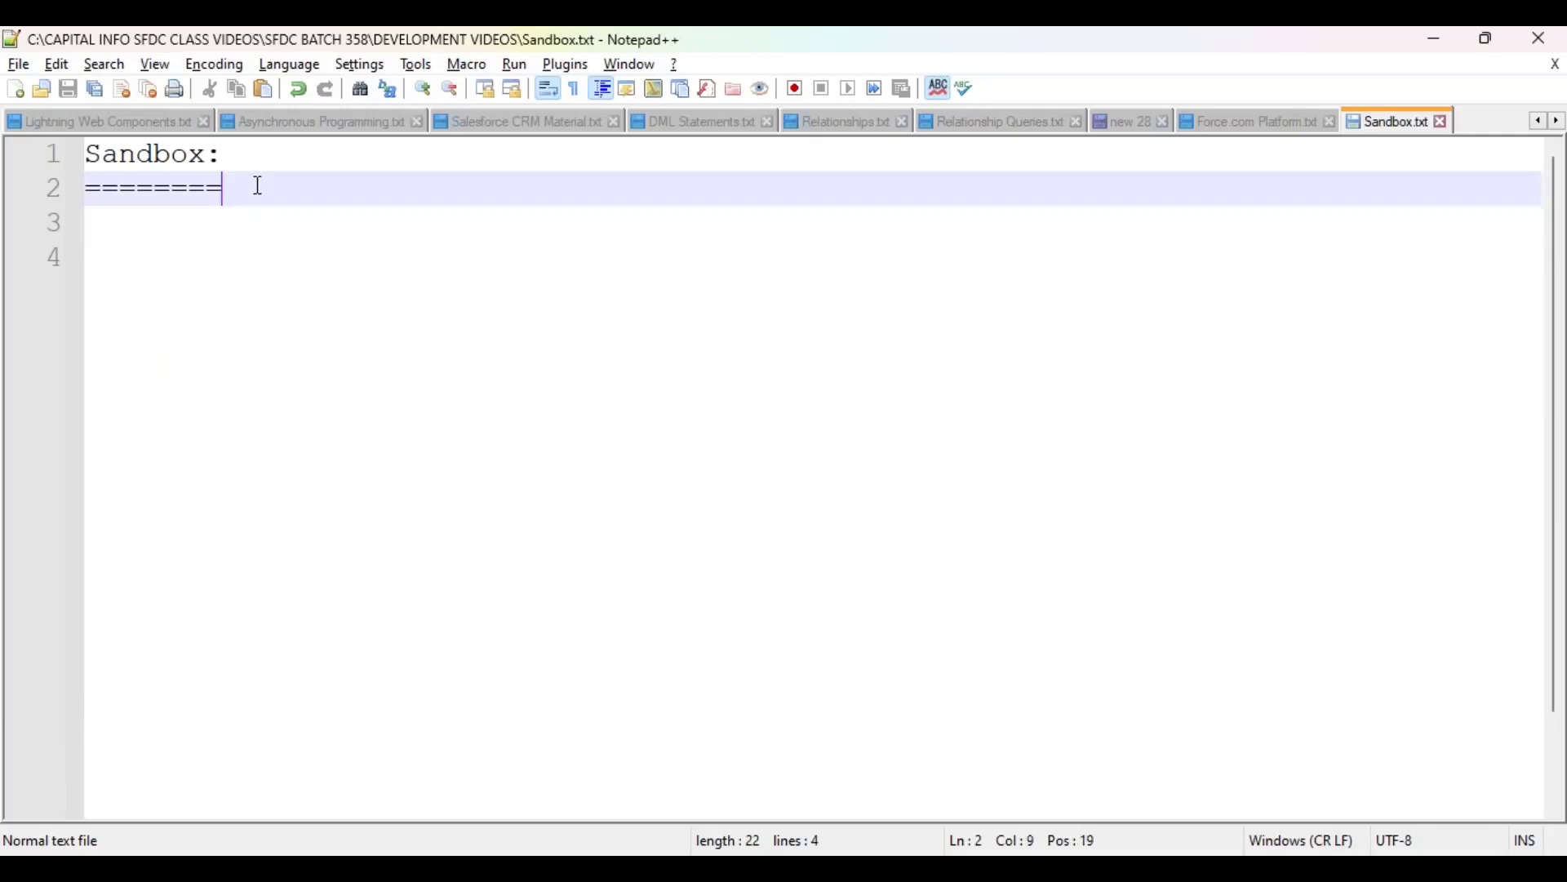
Step: Add a new line below the equals underline and indent it with a tab
key(Return)
key(Tab)
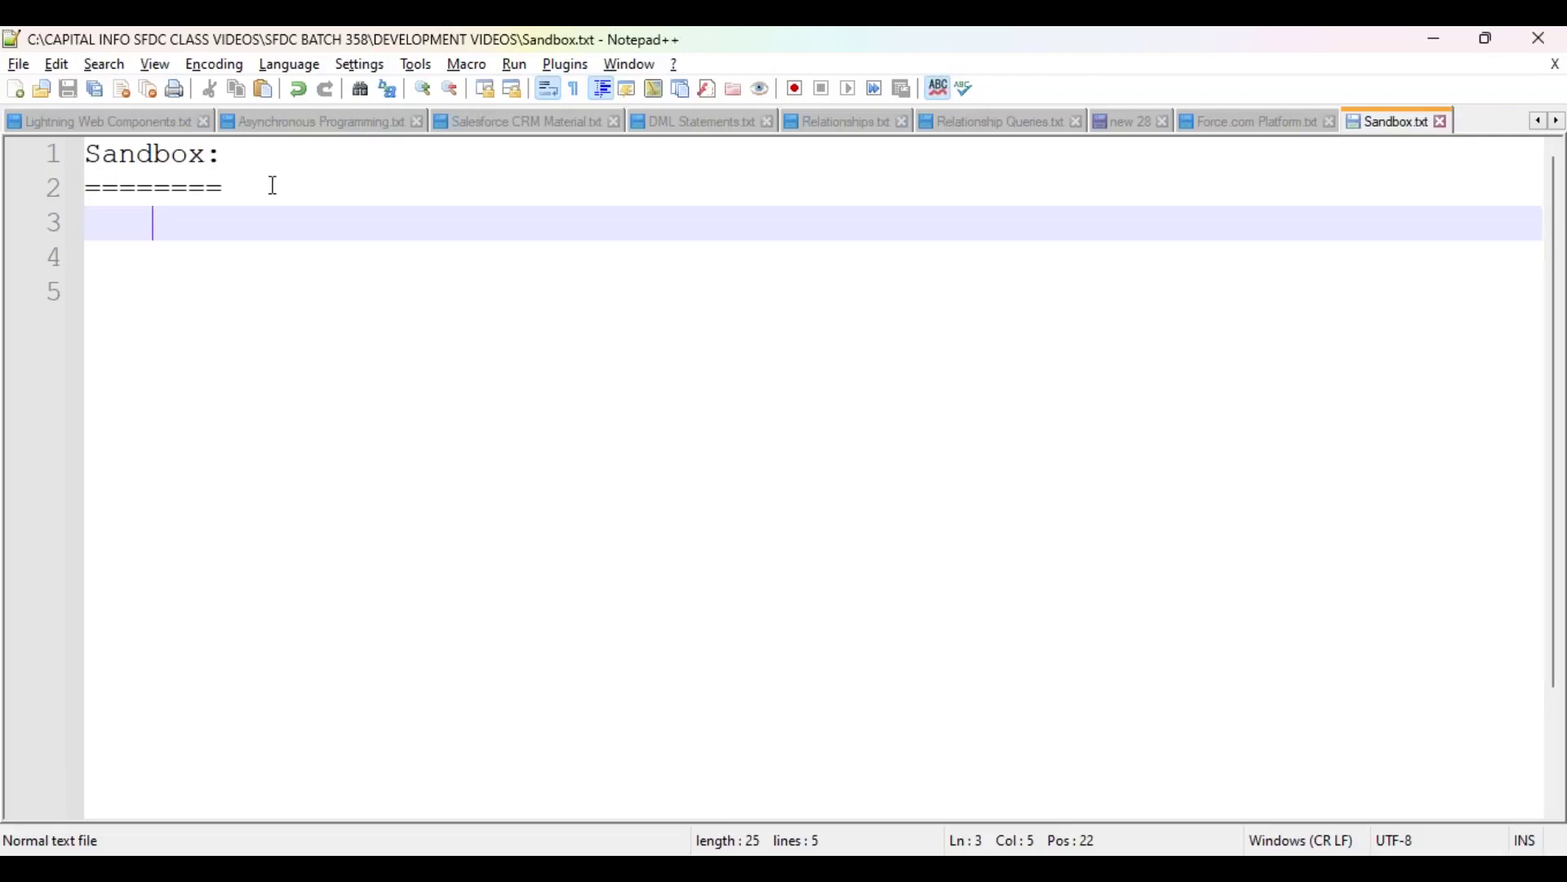
Step: Type the indented line 'Organization (Reddy Labs)' below the Sandbox heading
key(Return)
key(Tab)
key(Tab)
key(Tab)
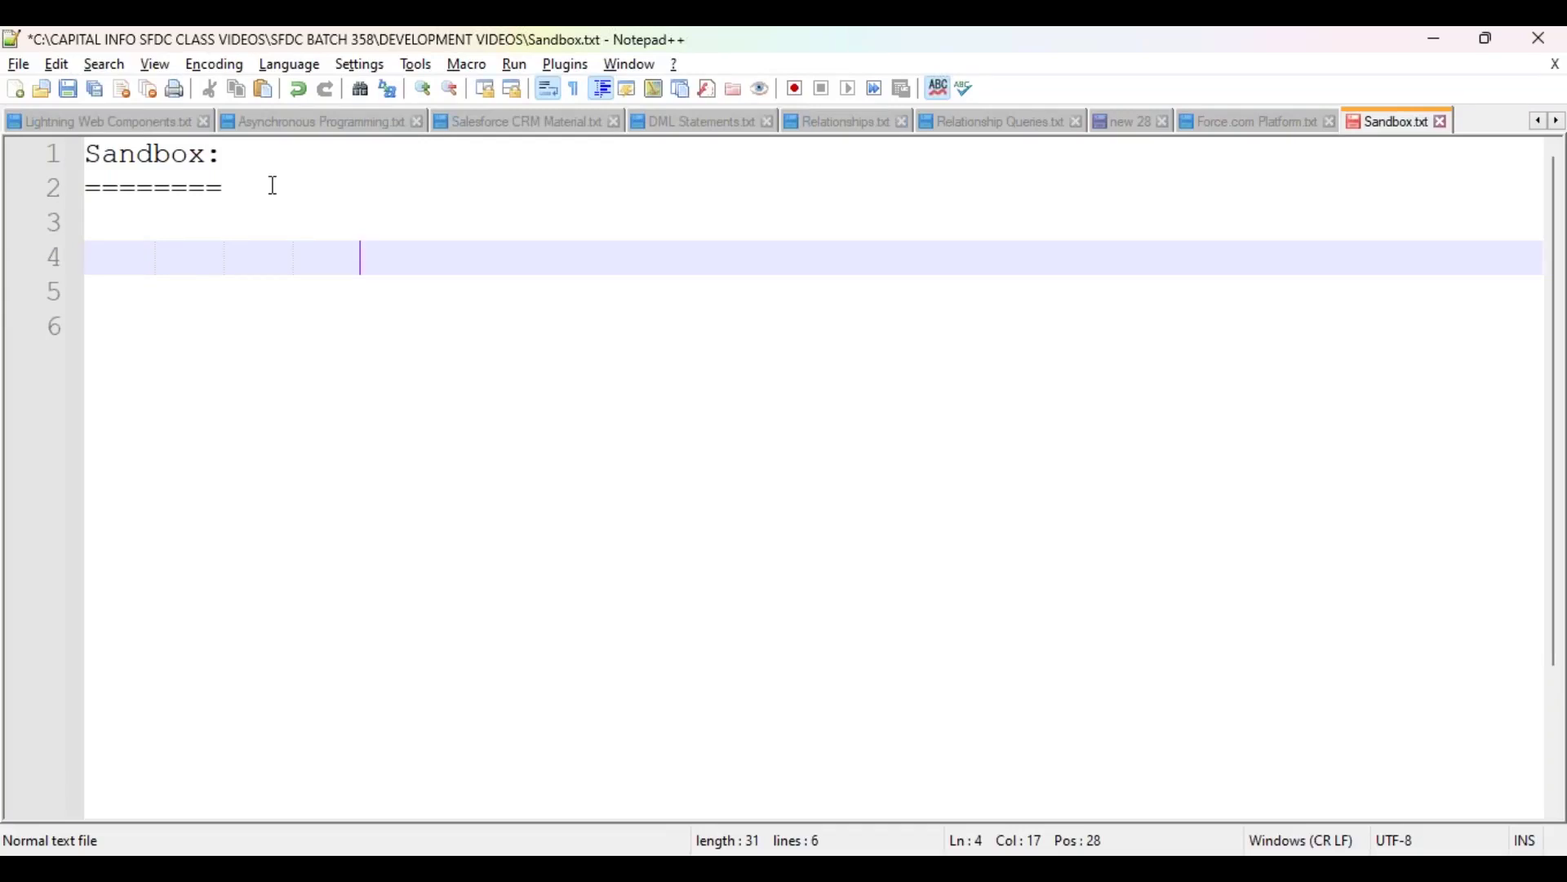
key(Tab)
key(Tab)
key(Tab)
key(BackSpace)
text(Orga)
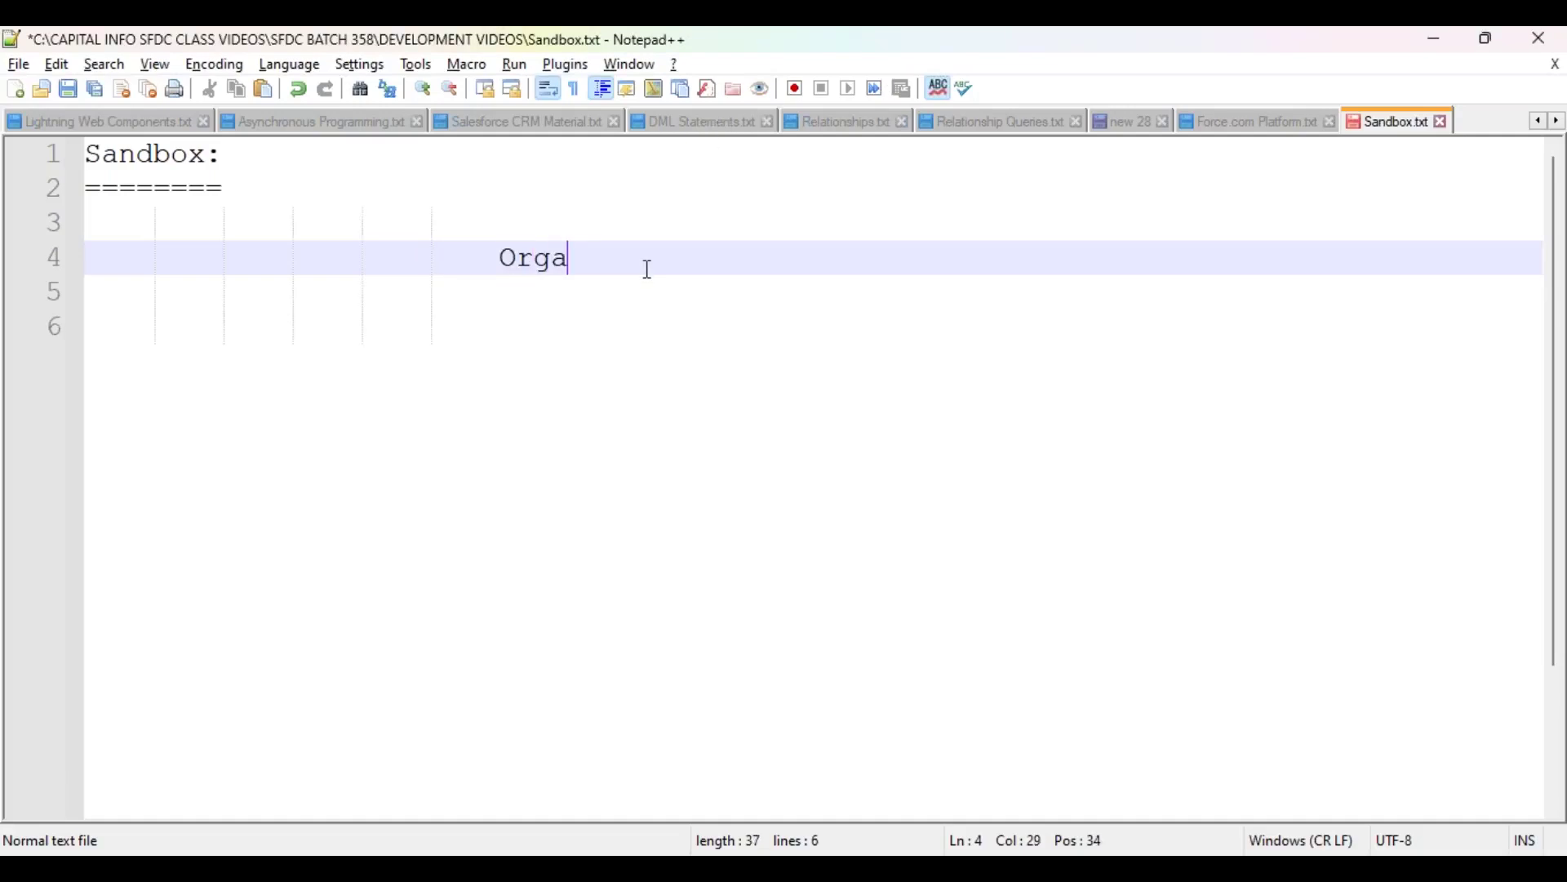
text(nization )
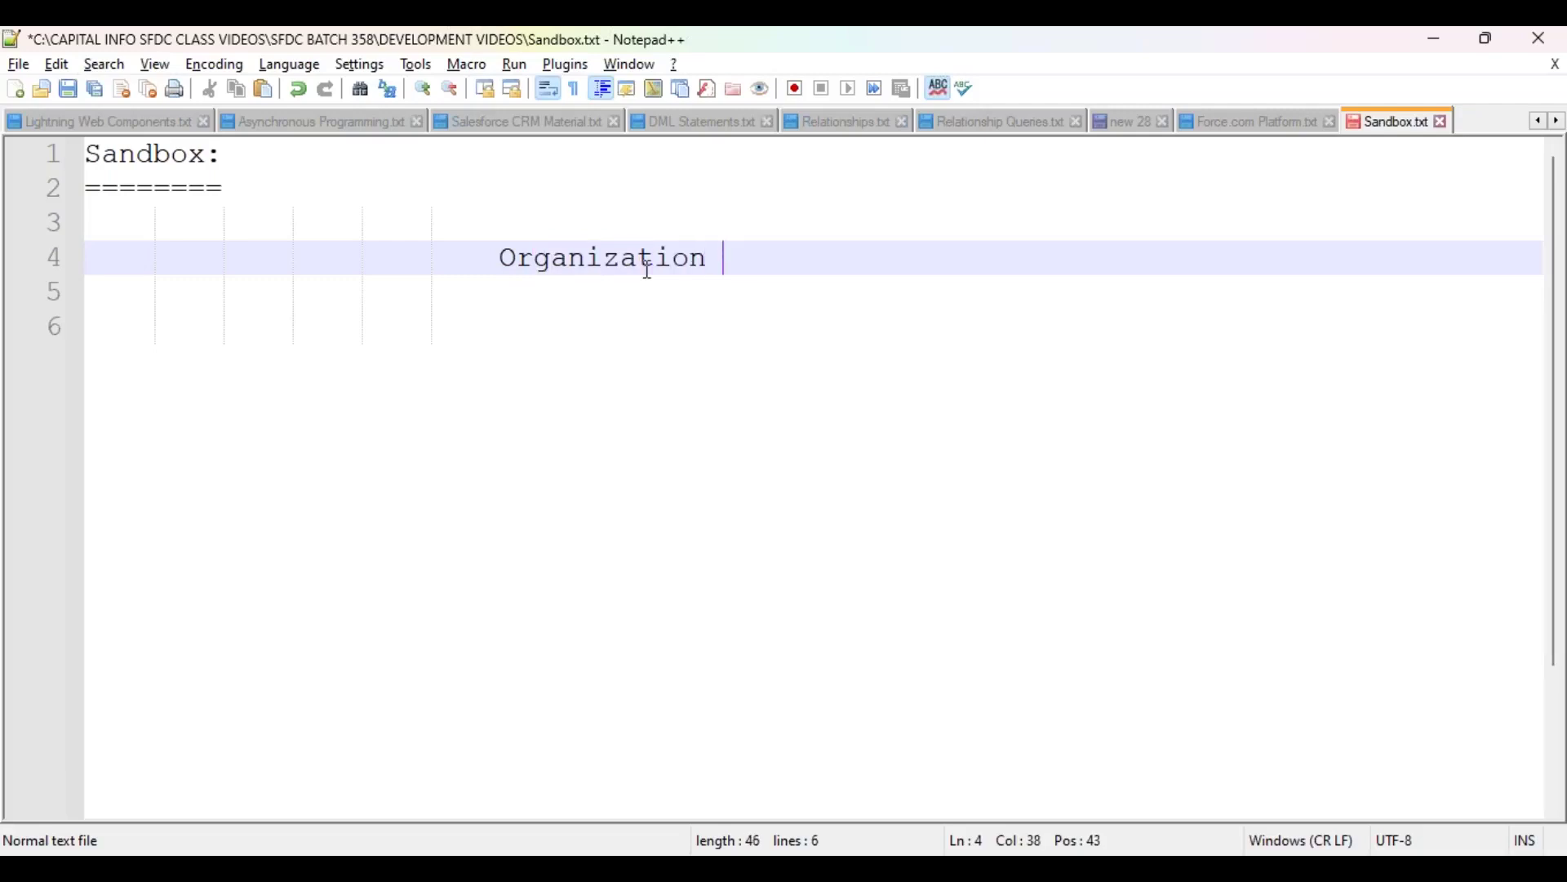
text(()
key(BackSpace)
text((Reddy )
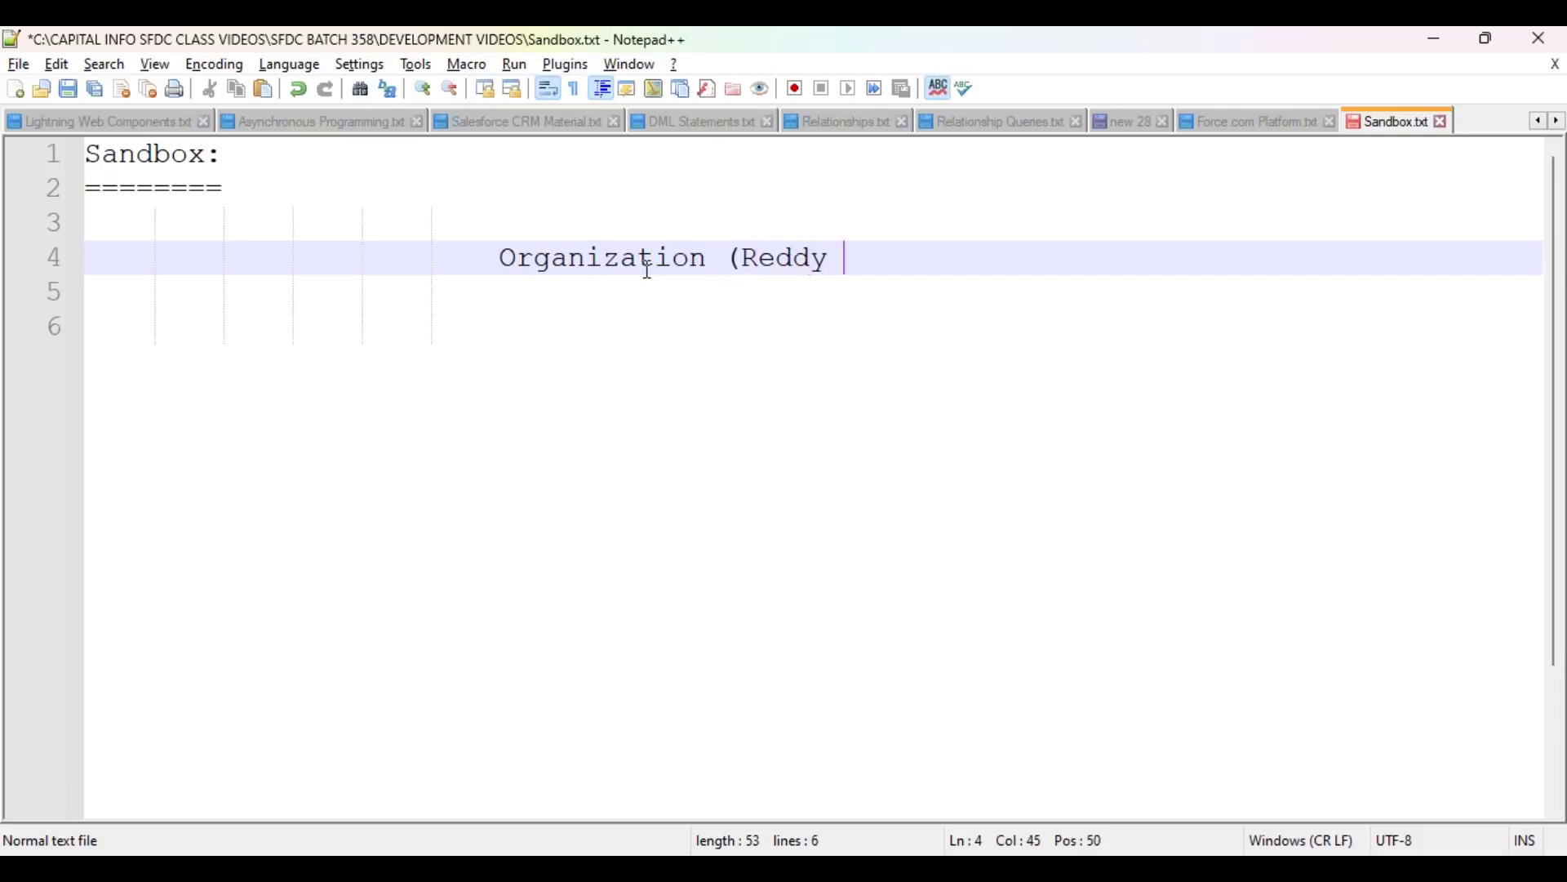
text(Labs))
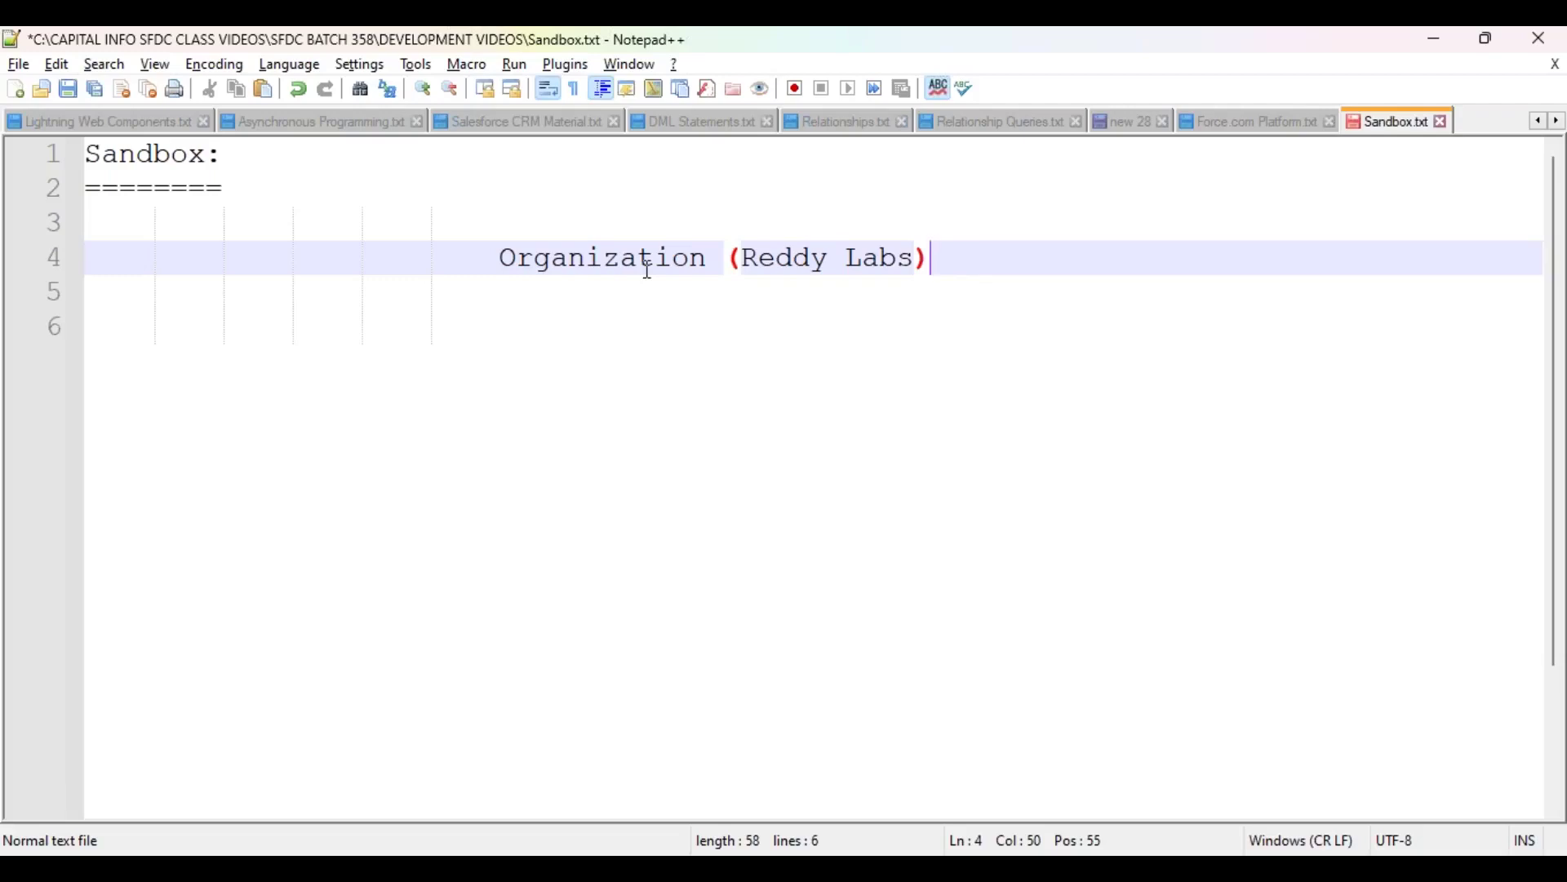
Step: Add a further indented line below reading '-----> Pharma'
key(Return)
key(Tab)
key(Tab)
key(Return)
text(-----> Pharma)
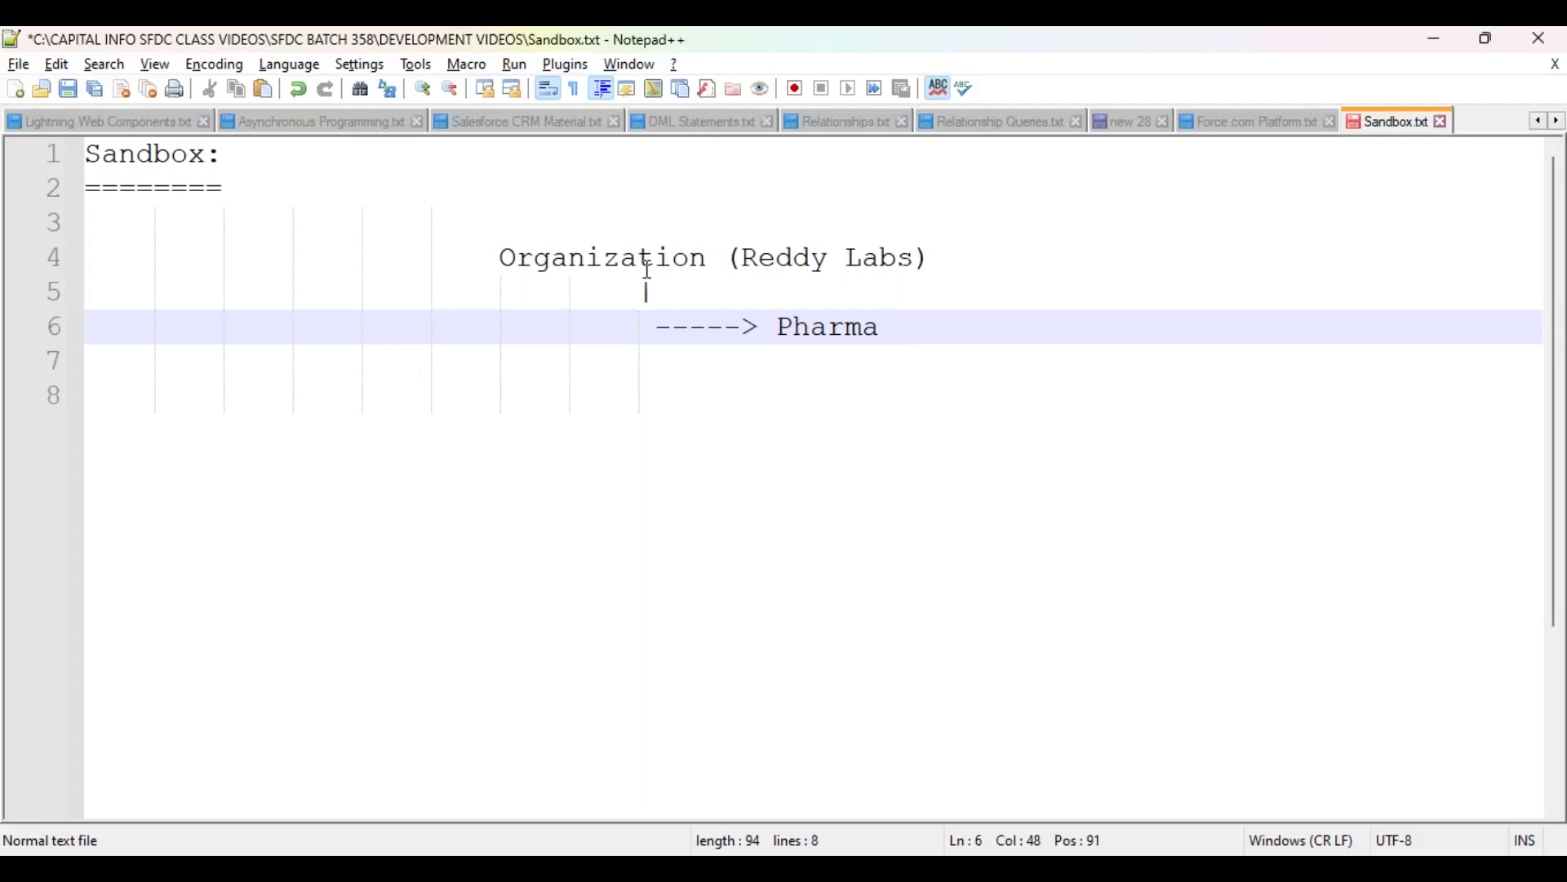
Step: Continue the Pharma line with '----> 30-40 Years Back.(10 Employees)'
text(----> 30-40)
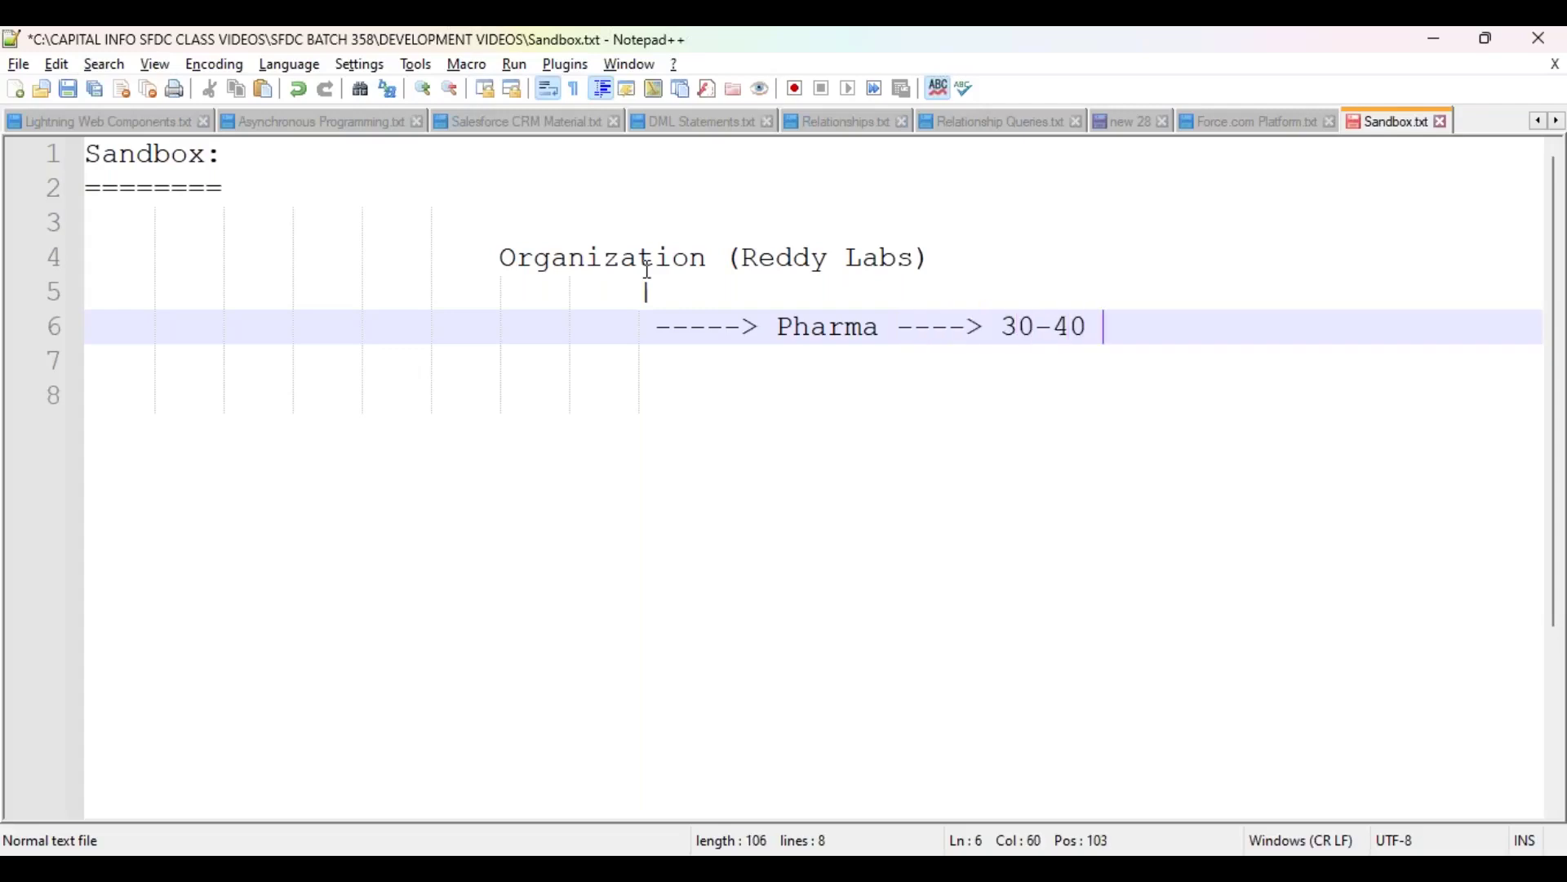
text( Years Back.)
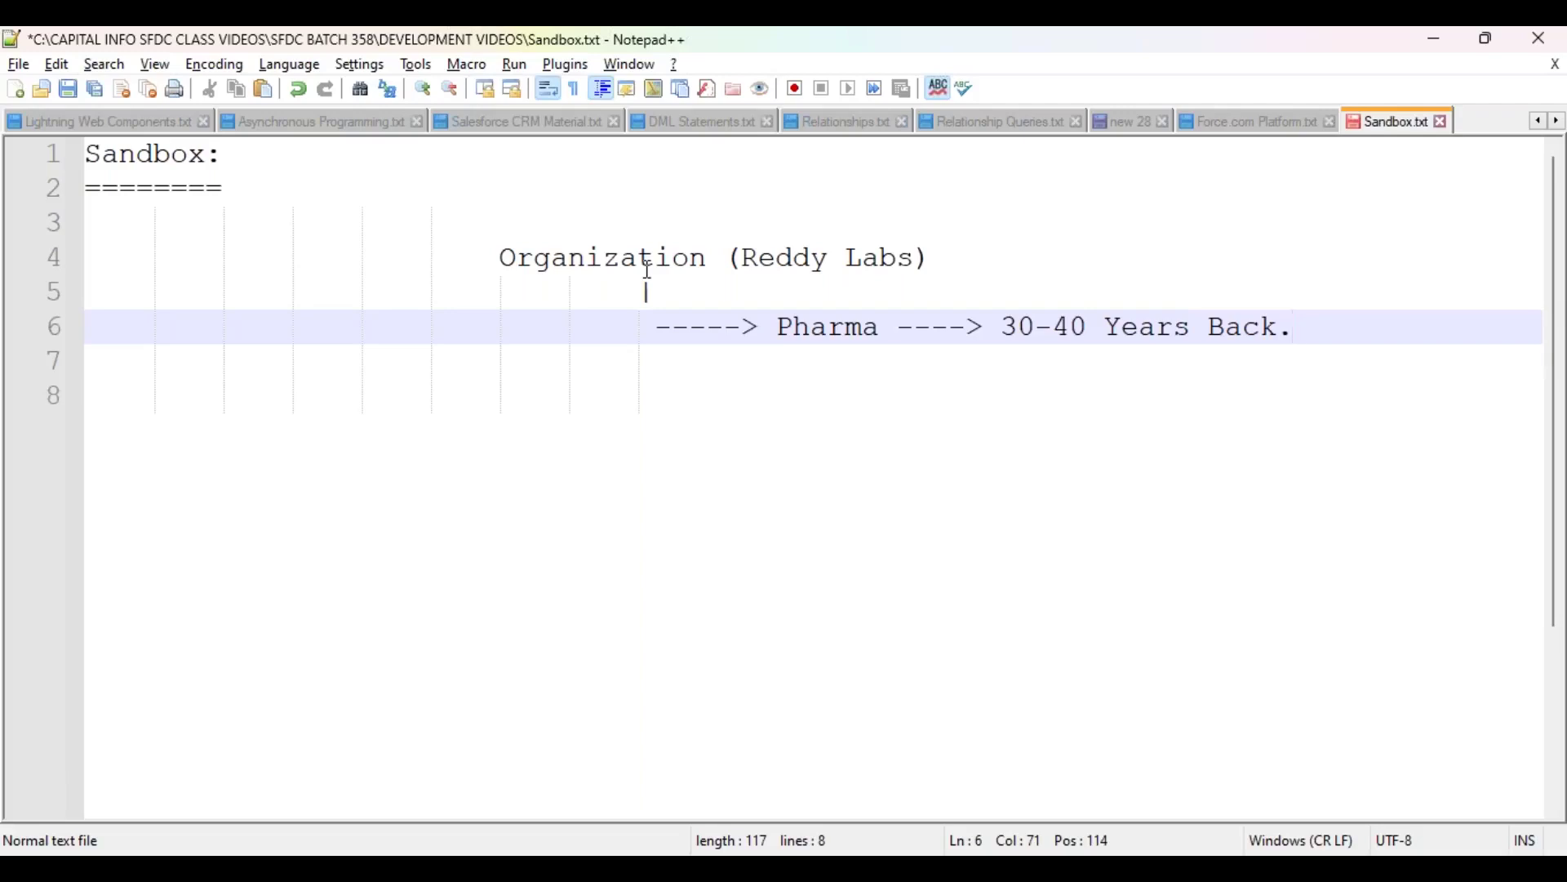
text( (10 Employees)
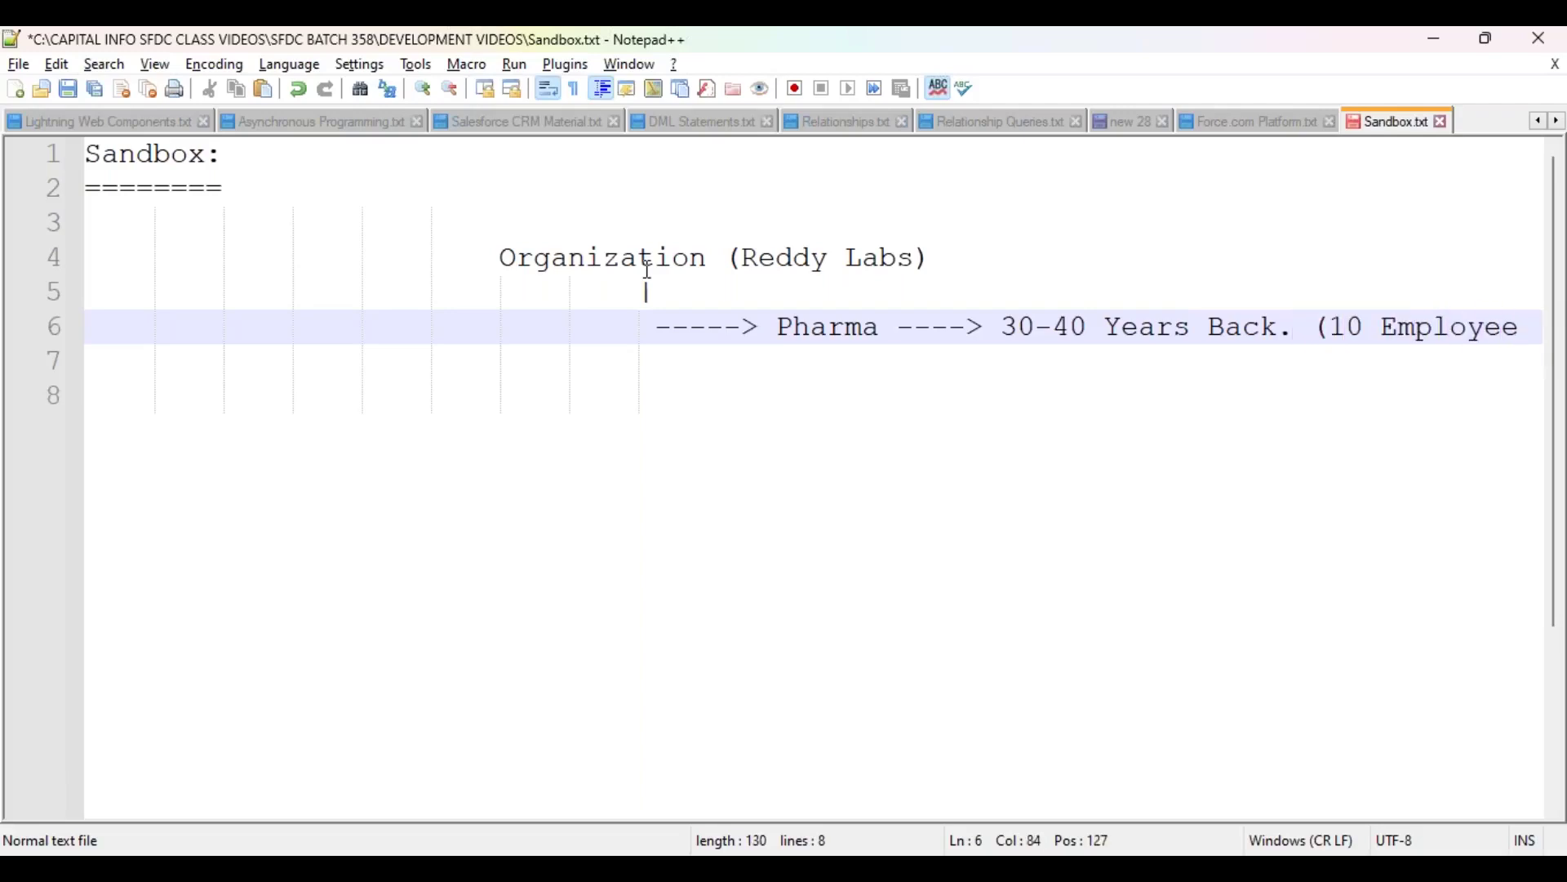
key(Left)
key(Left)
key(Left)
key(Left)
key(Left)
key(Left)
key(Left)
key(Left)
key(Left)
key(Left)
key(Left)
key(Left)
key(Left)
key(BackSpace)
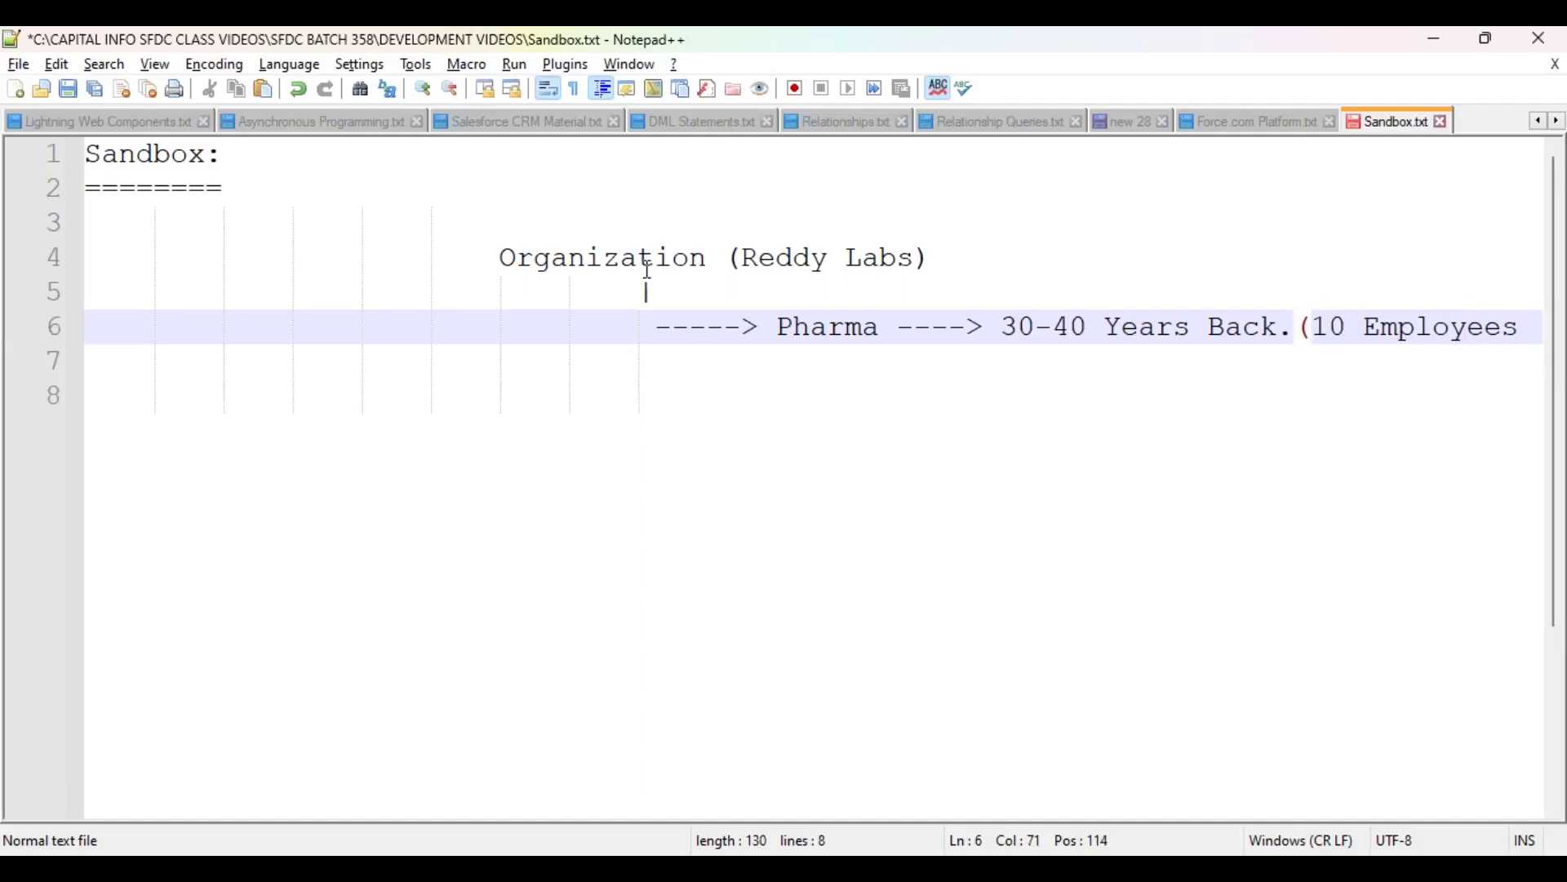
key(End)
text())
key(Return)
key(Tab)
key(Tab)
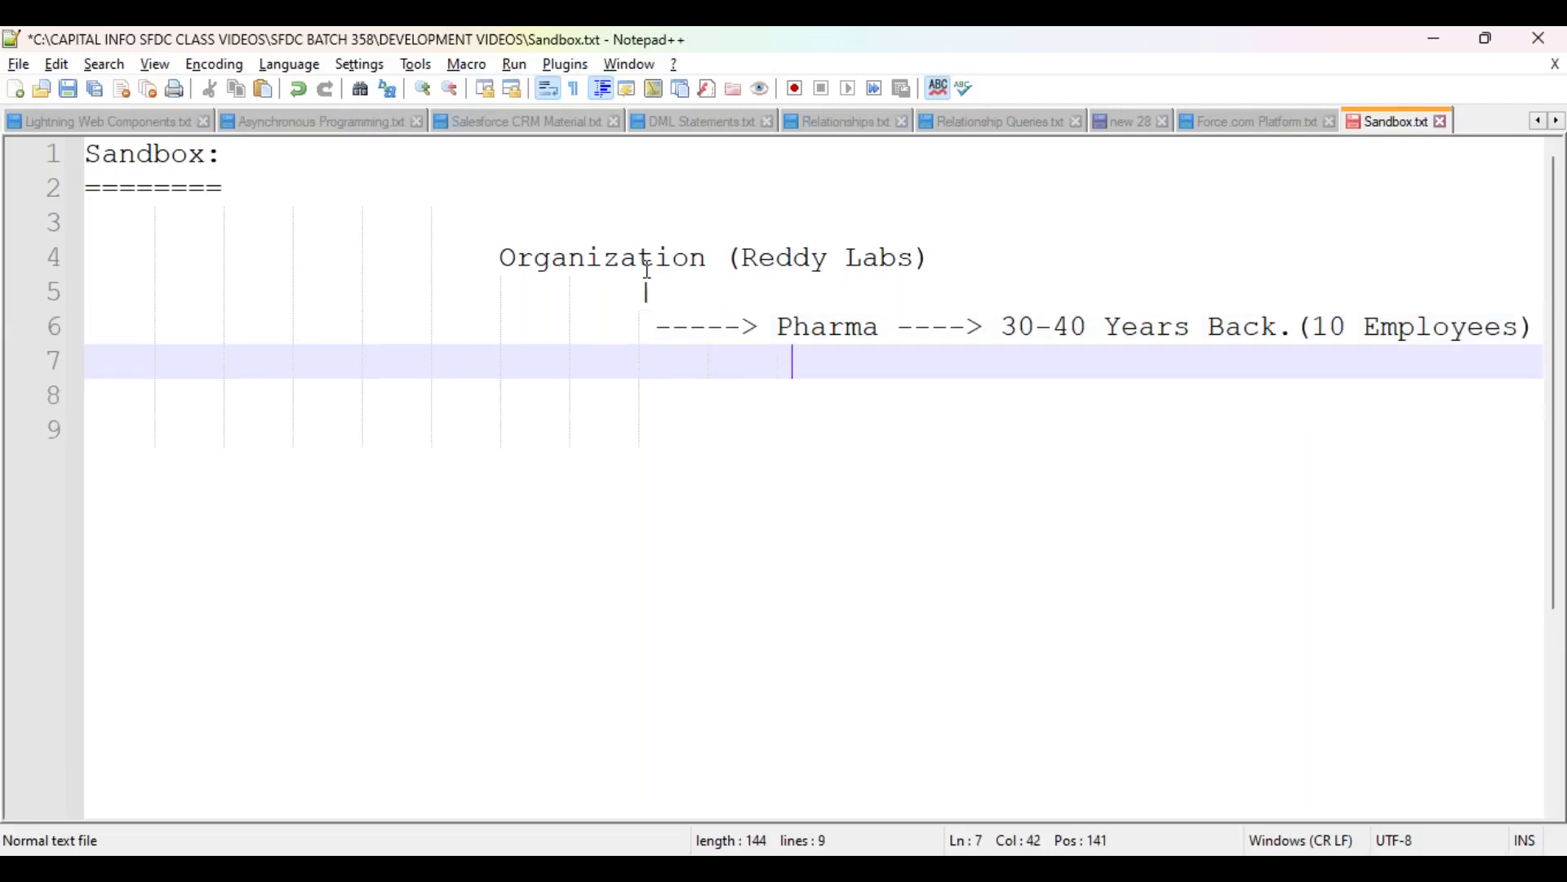
Step: Add a '|' connector under Pharma and a '----> VB Programming.' line, then highlight it
text(|)
key(Return)
text(----> )
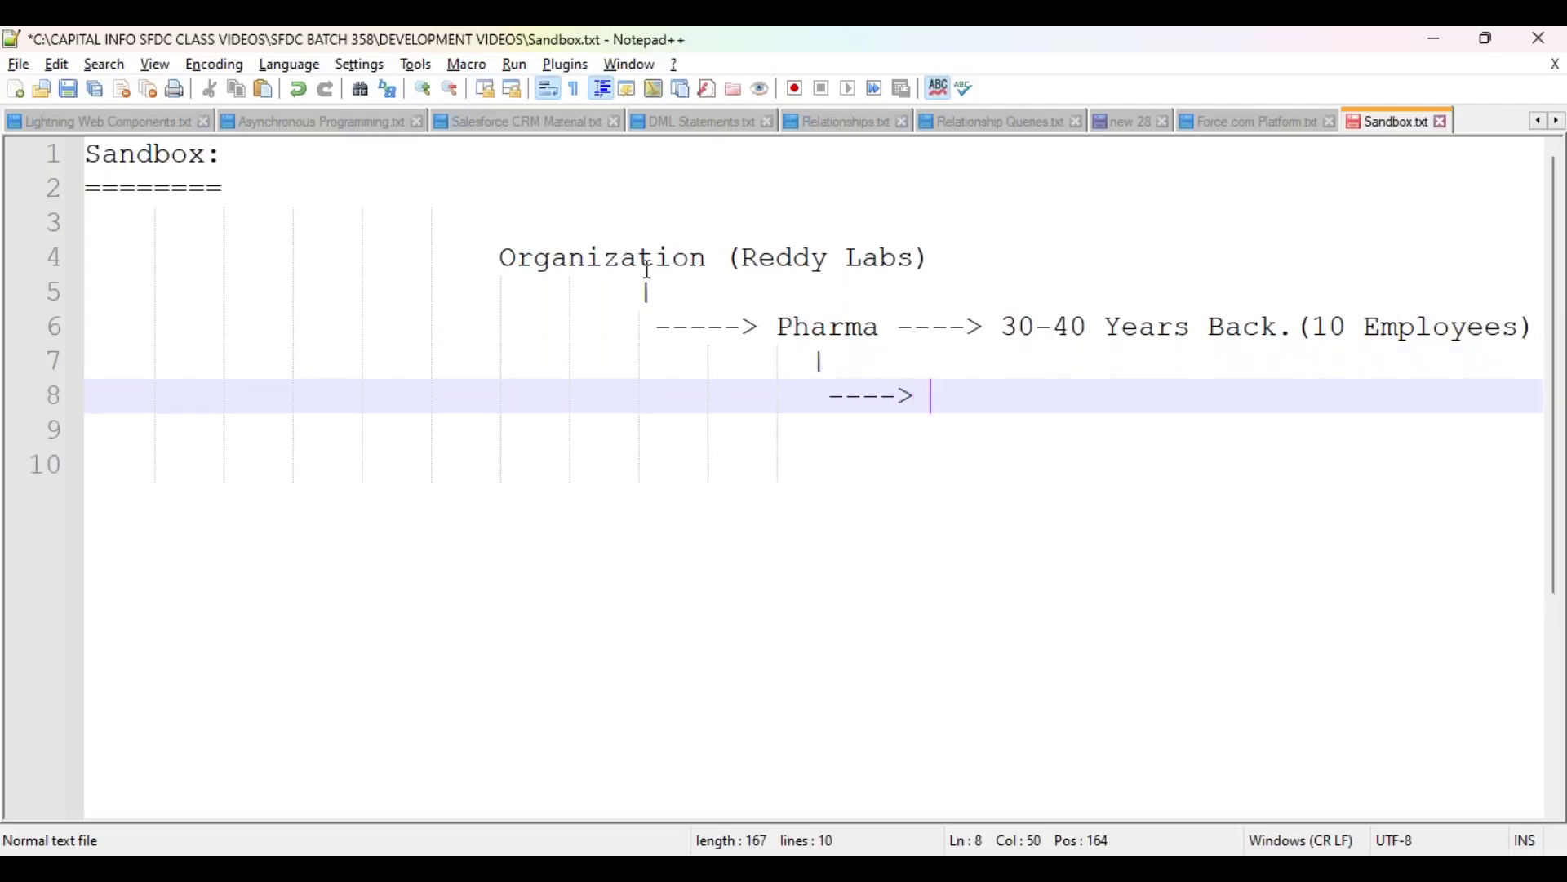
text(VB Programming.)
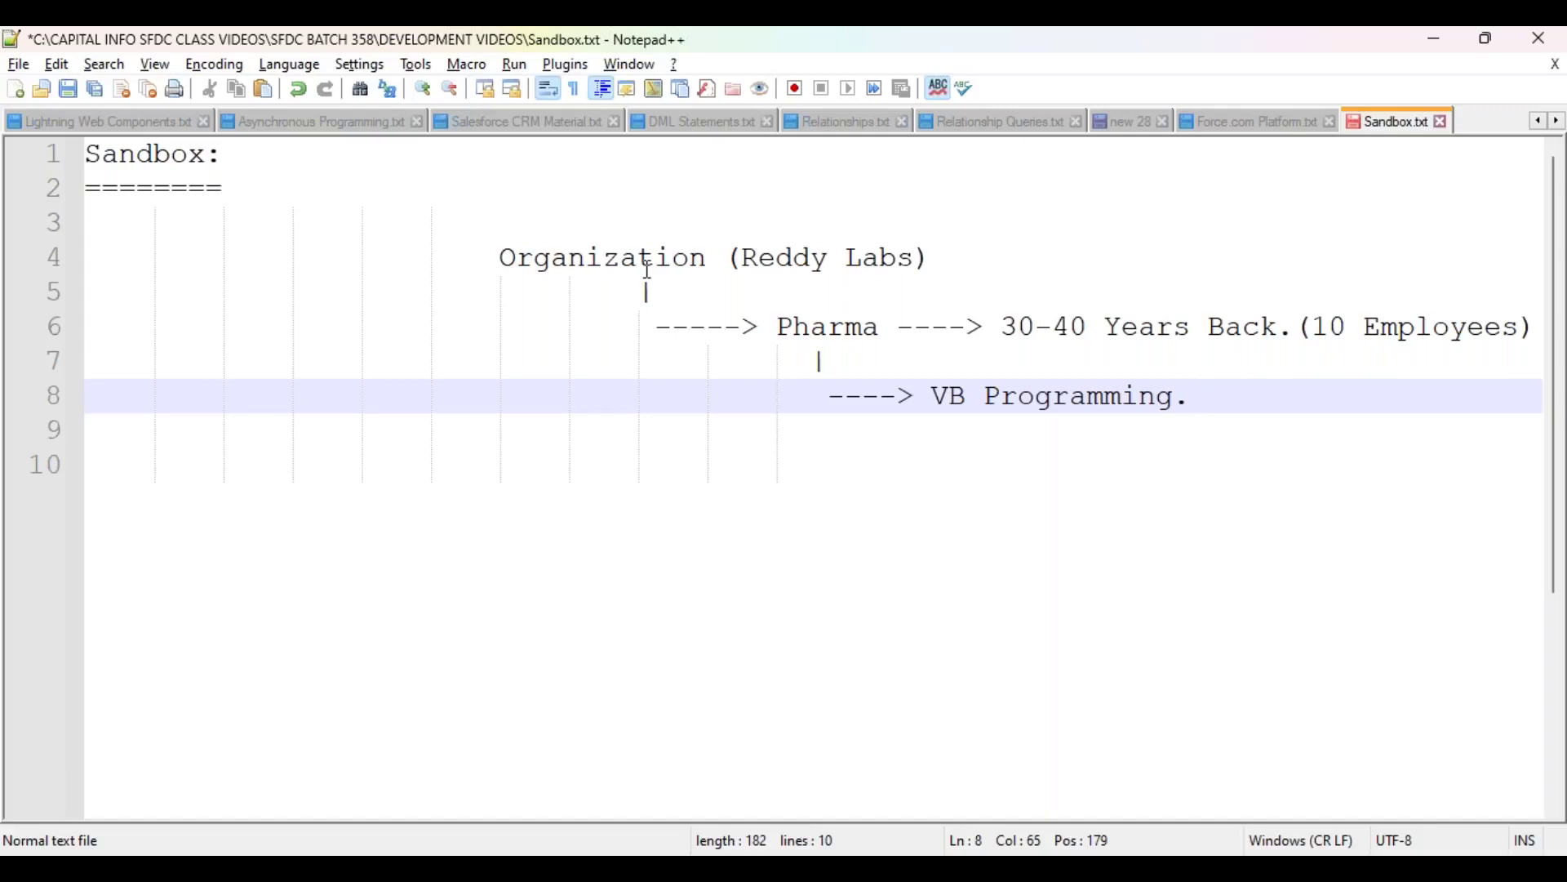
drag(934, 400, 1183, 400)
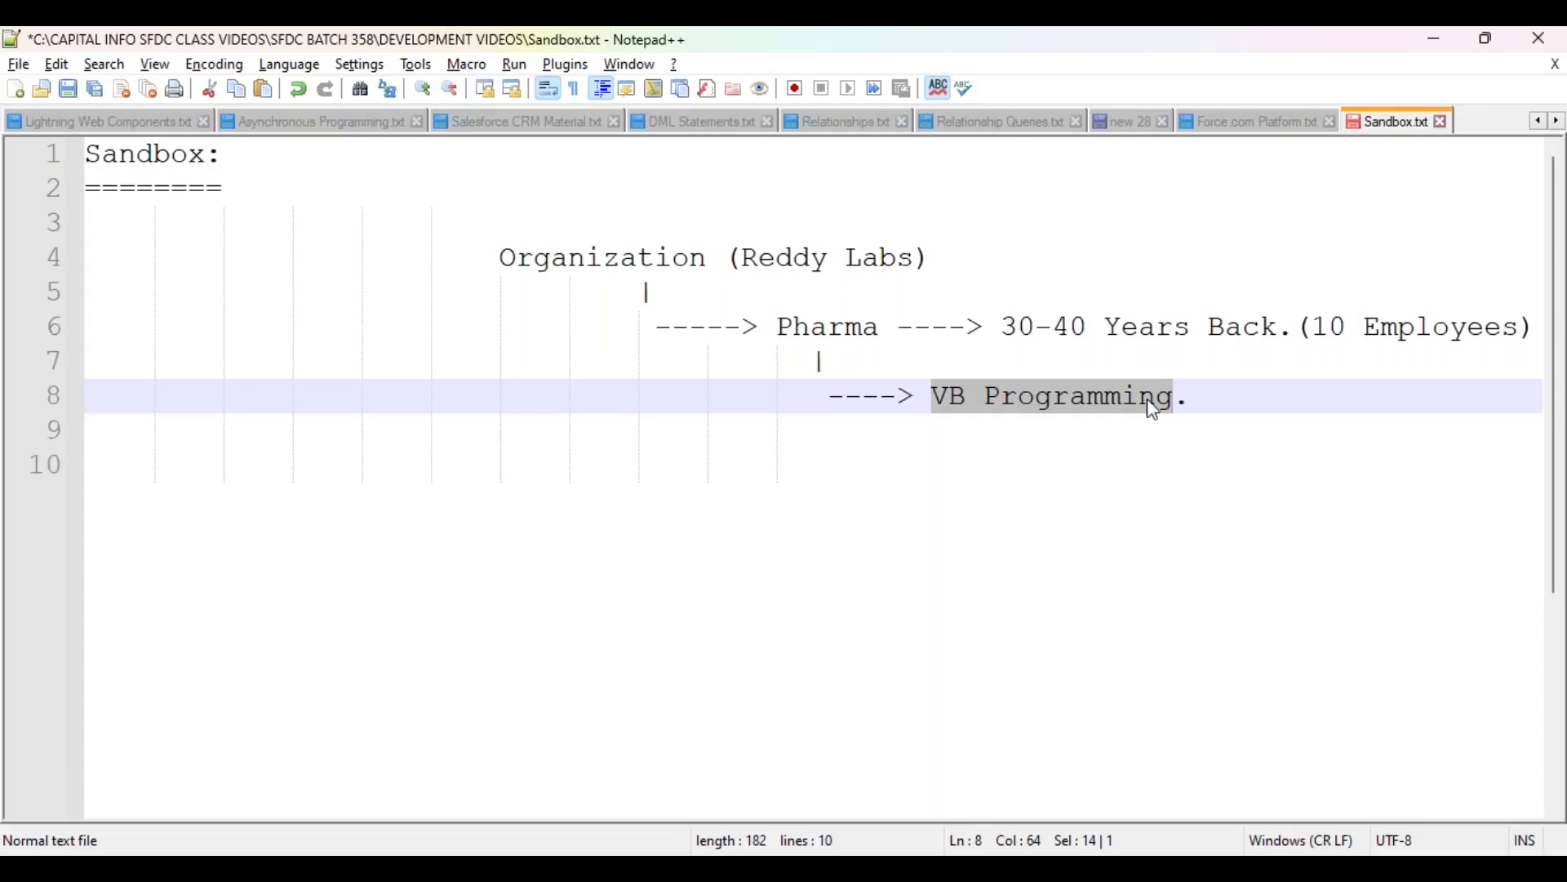
click(949, 398)
drag(933, 398, 1181, 398)
Step: Add a dotted line under VB Programming reading '........ (40,000 Employees.)'
click(1211, 398)
text(.)
key(Return)
text(........)
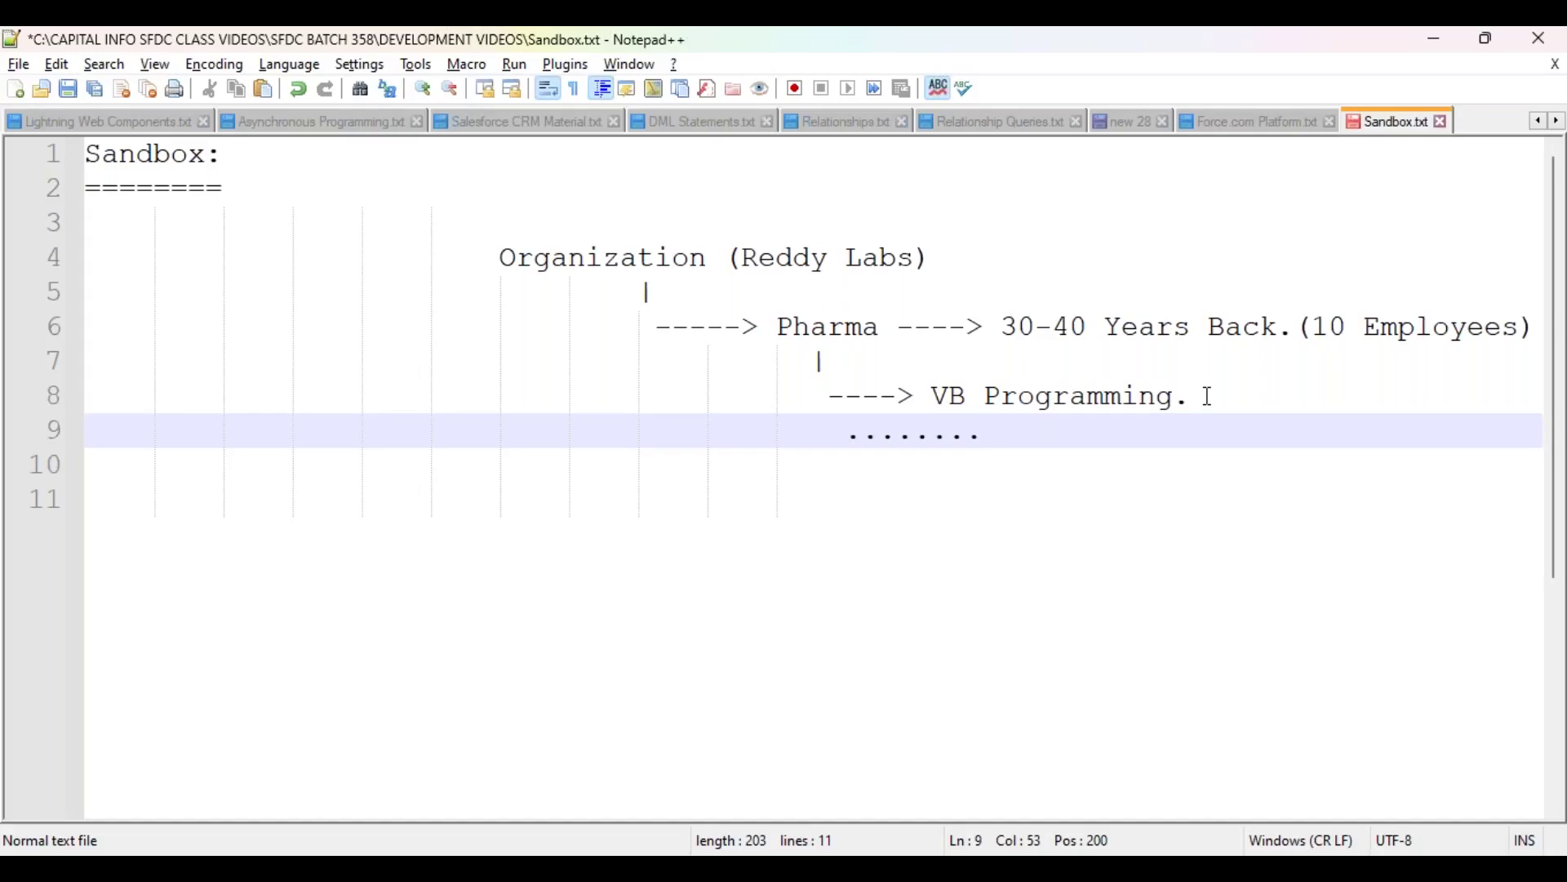
text((40)
text(000)
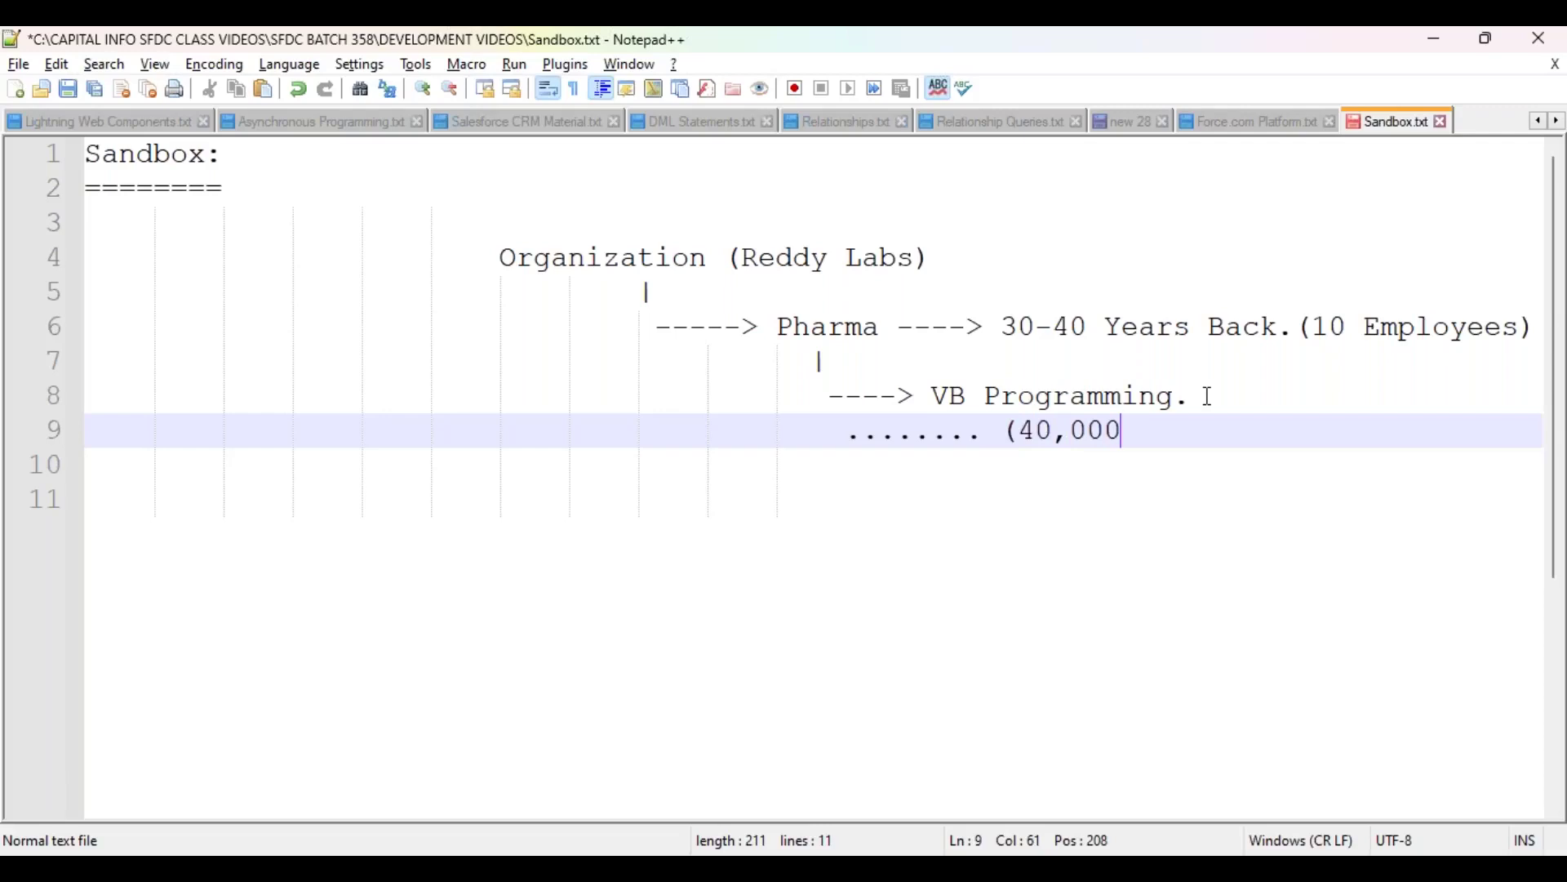
text())
key(Left)
key(Left)
text(Employees.)
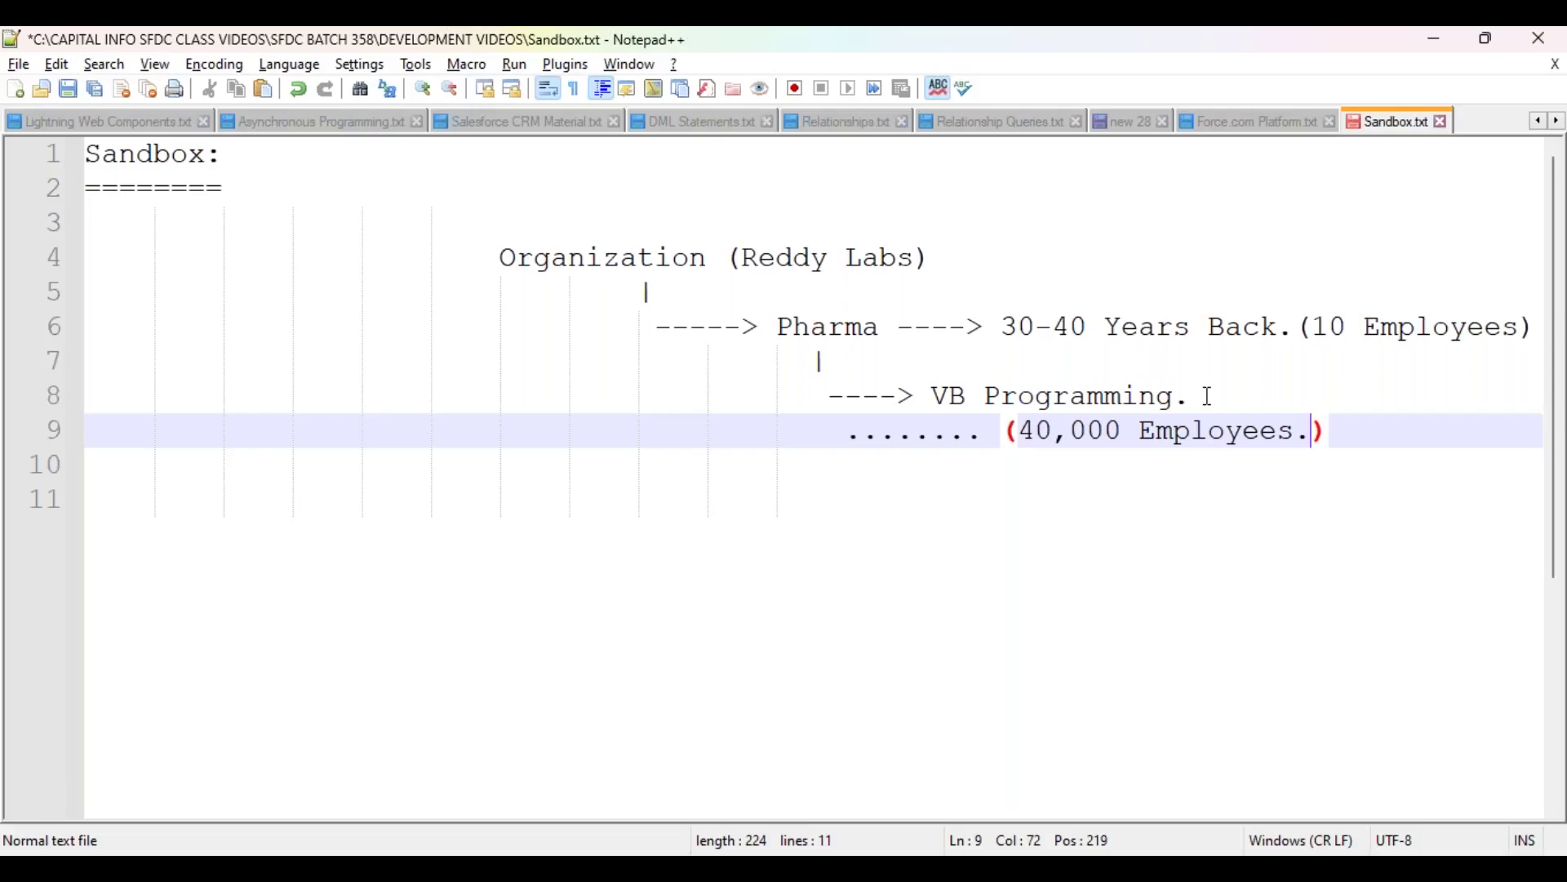
click(1211, 398)
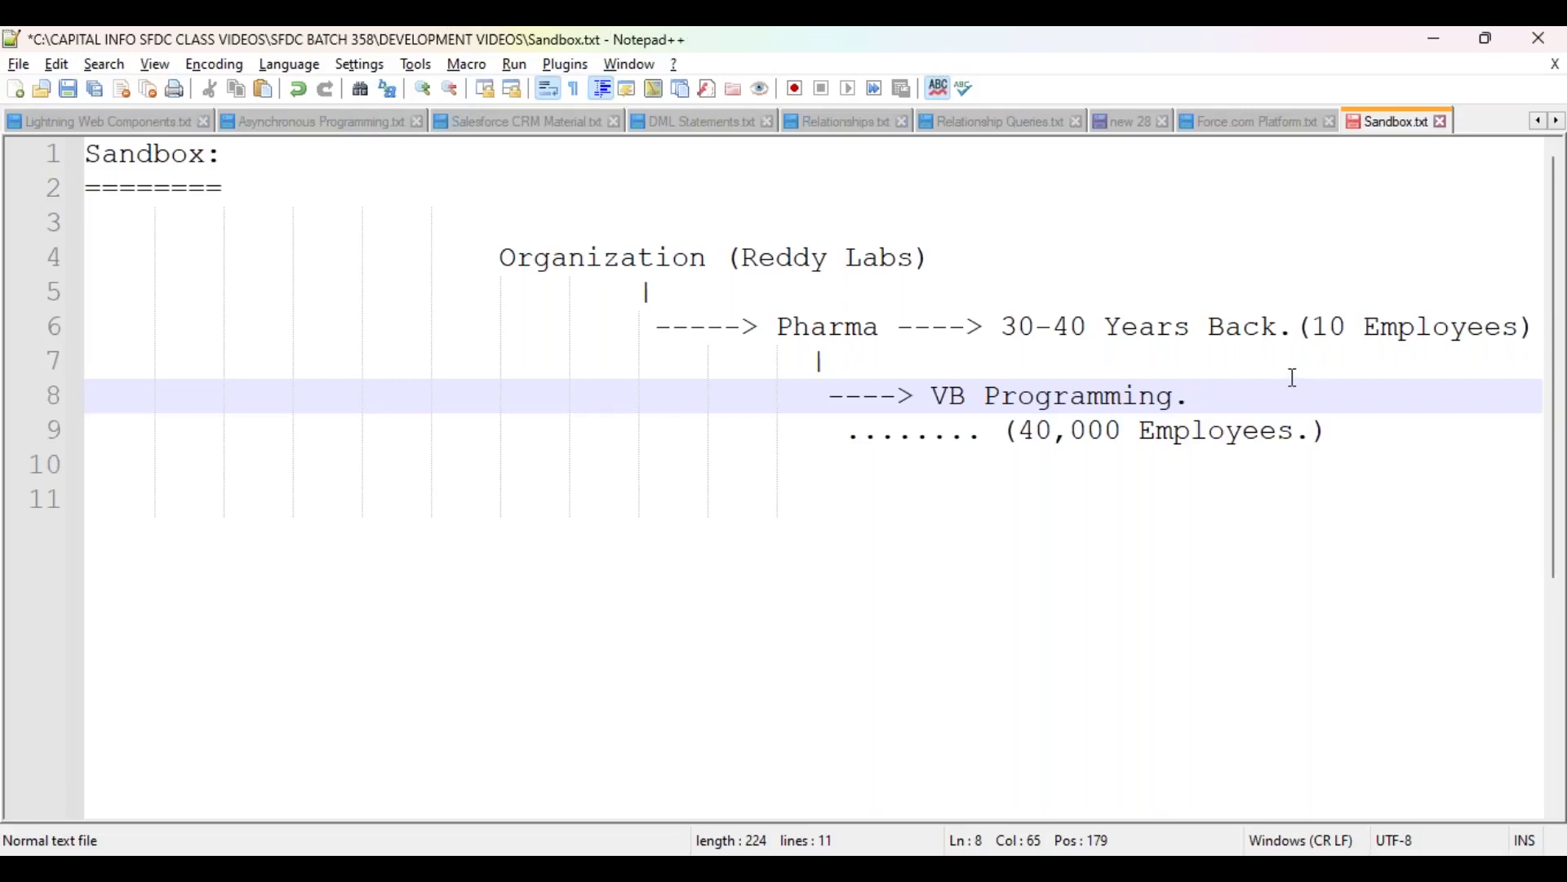
drag(1312, 326, 1523, 329)
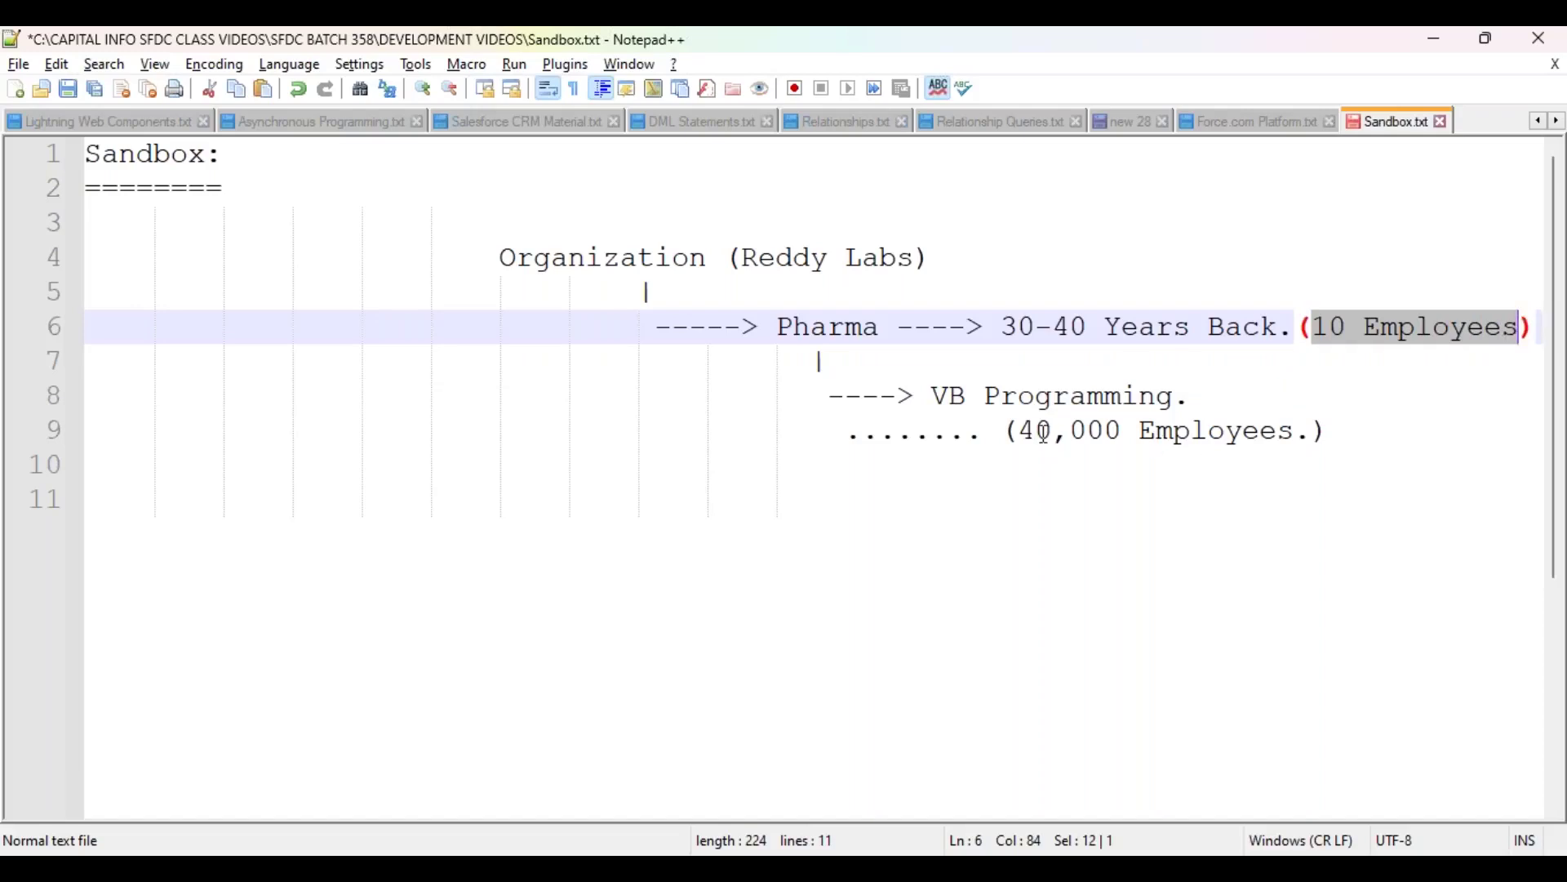
drag(1027, 430, 1295, 430)
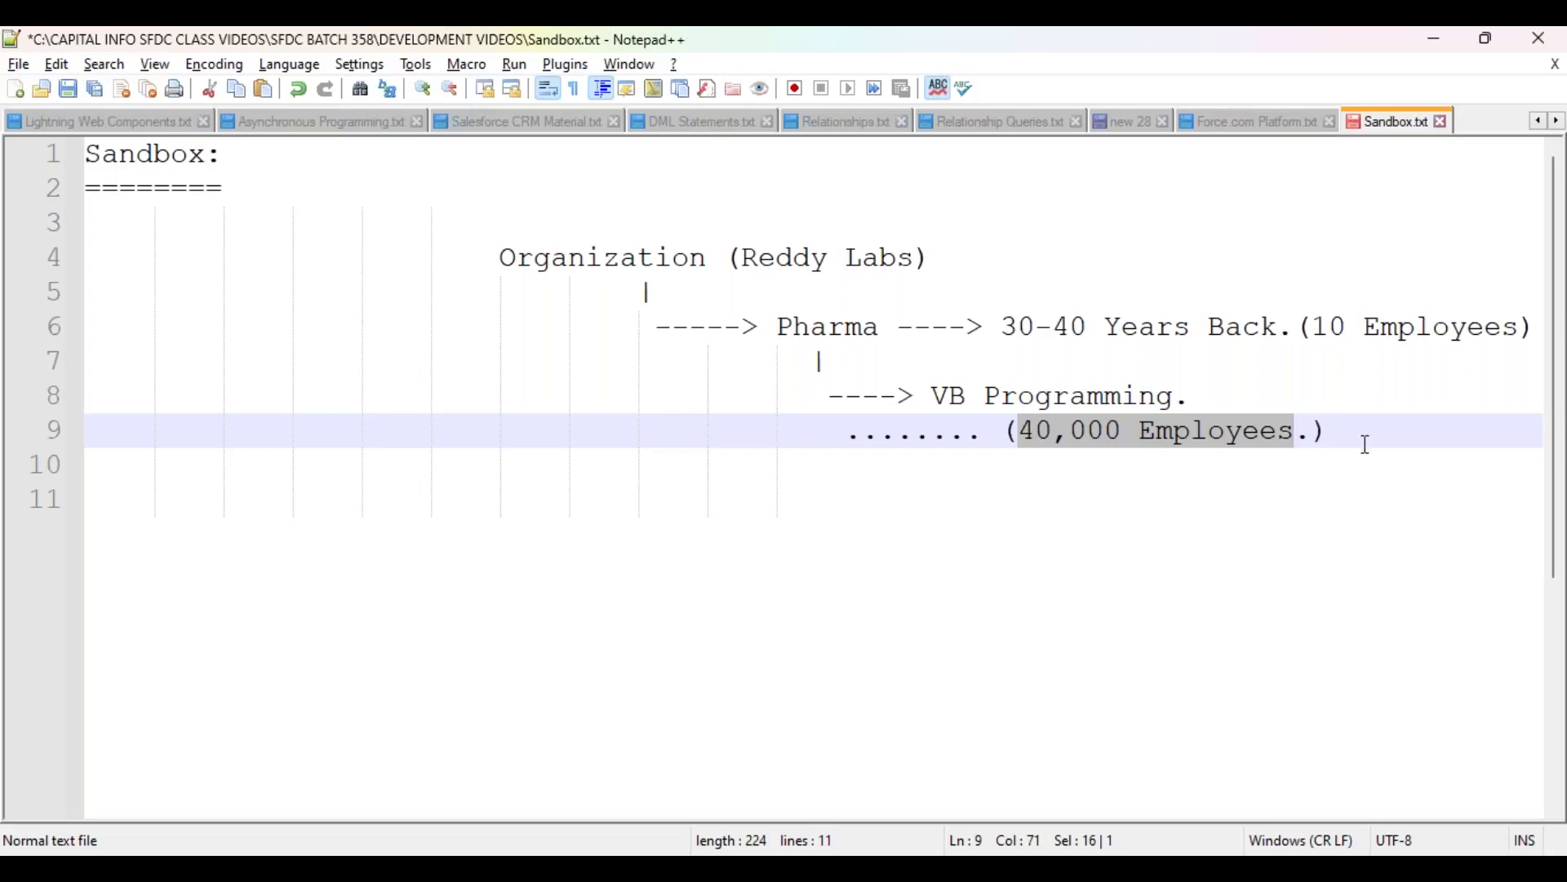
Step: Draw a downward arrow of two '|' bars and a 'V' below the 40,000 Employees line
click(1406, 437)
key(Return)
key(Tab)
key(Tab)
key(Tab)
text(|)
key(Return)
text(|)
key(Return)
text(V)
key(Return)
Step: Type 'Salesforce.---> TCS.' on the line under the arrowhead
text(Salesforce.)
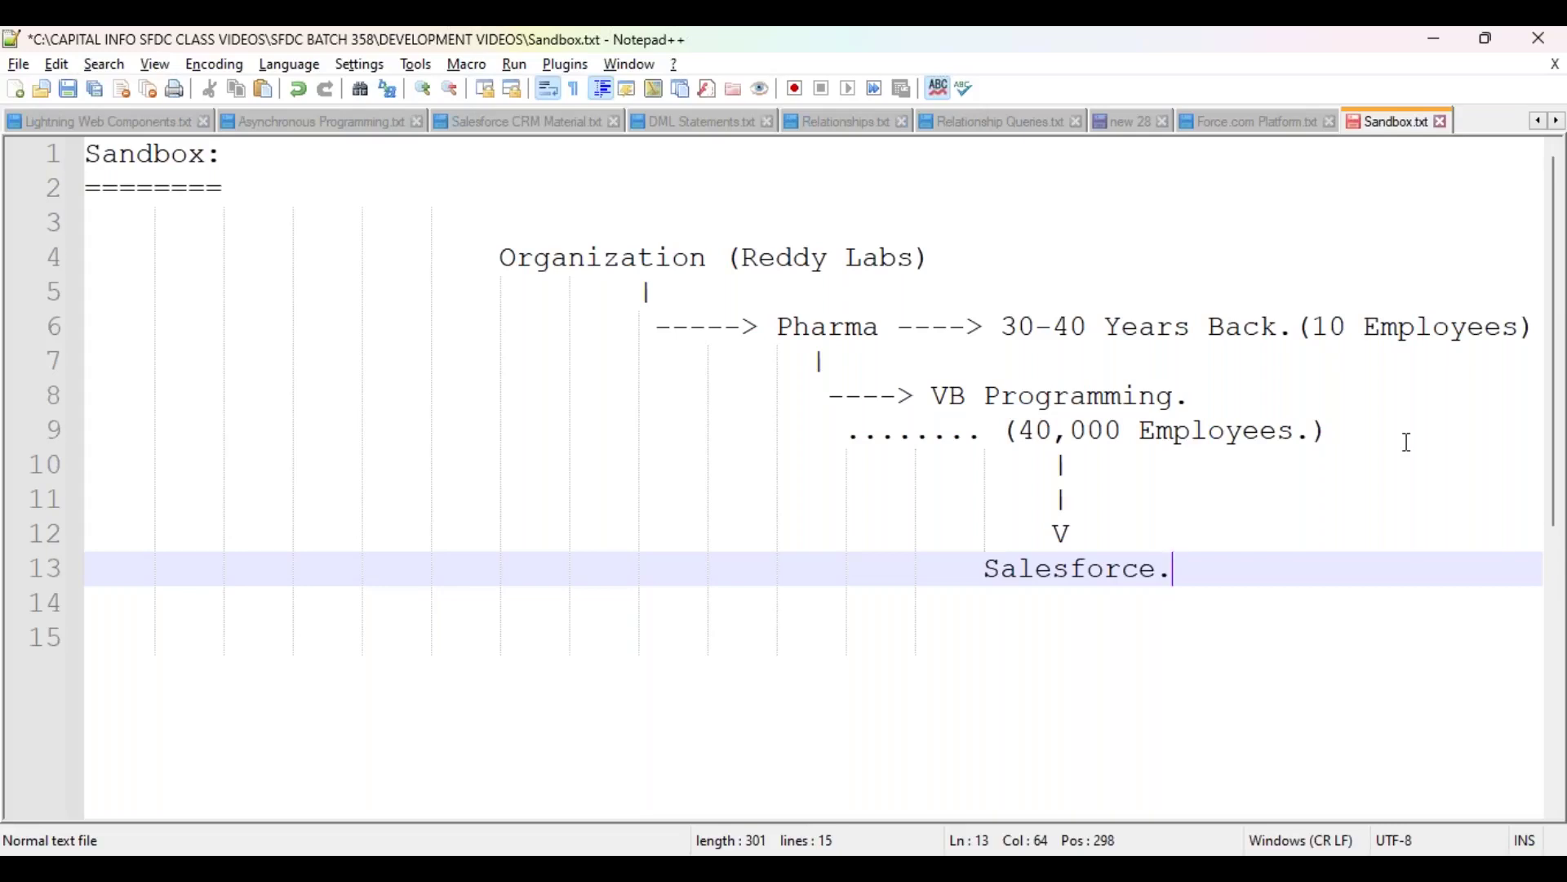
text(---)
text(->)
key(BackSpace)
key(BackSpace)
key(BackSpace)
text(> TCS.)
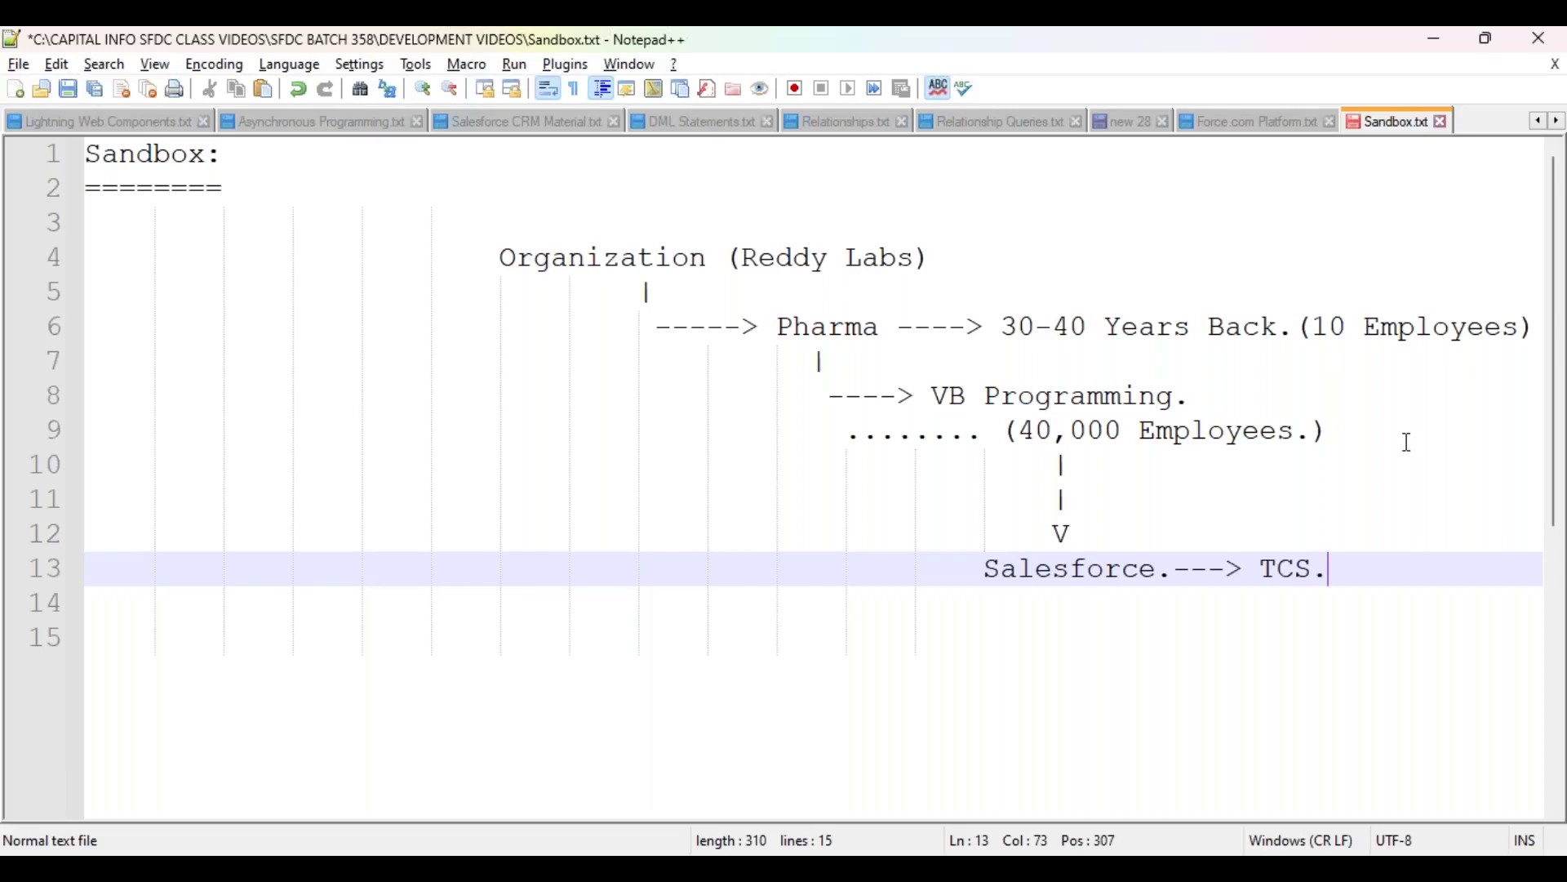
drag(986, 569, 1163, 569)
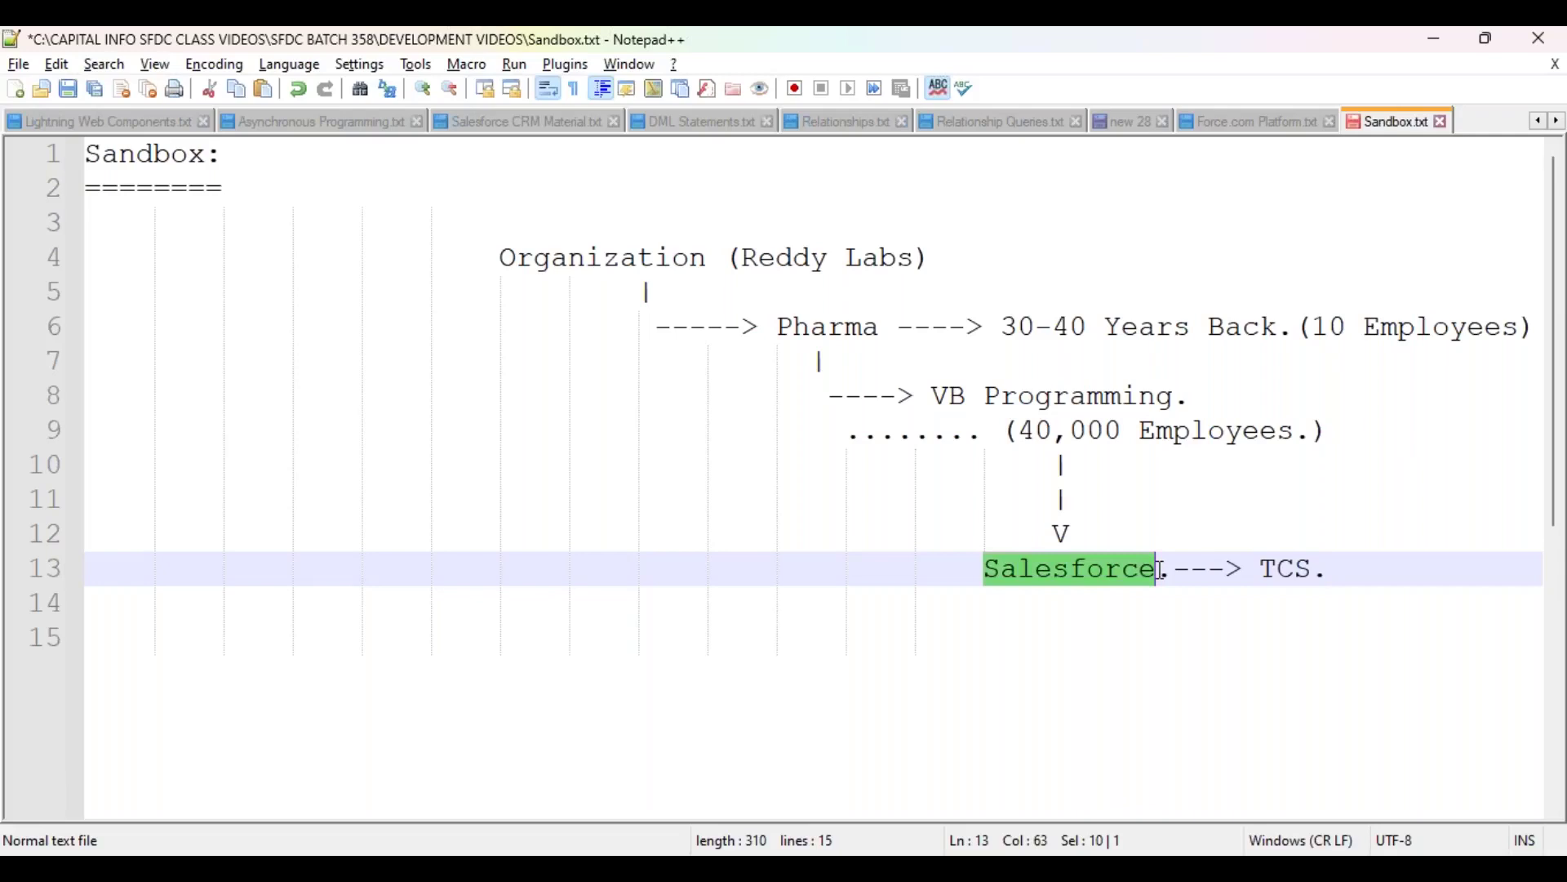
drag(745, 260, 931, 259)
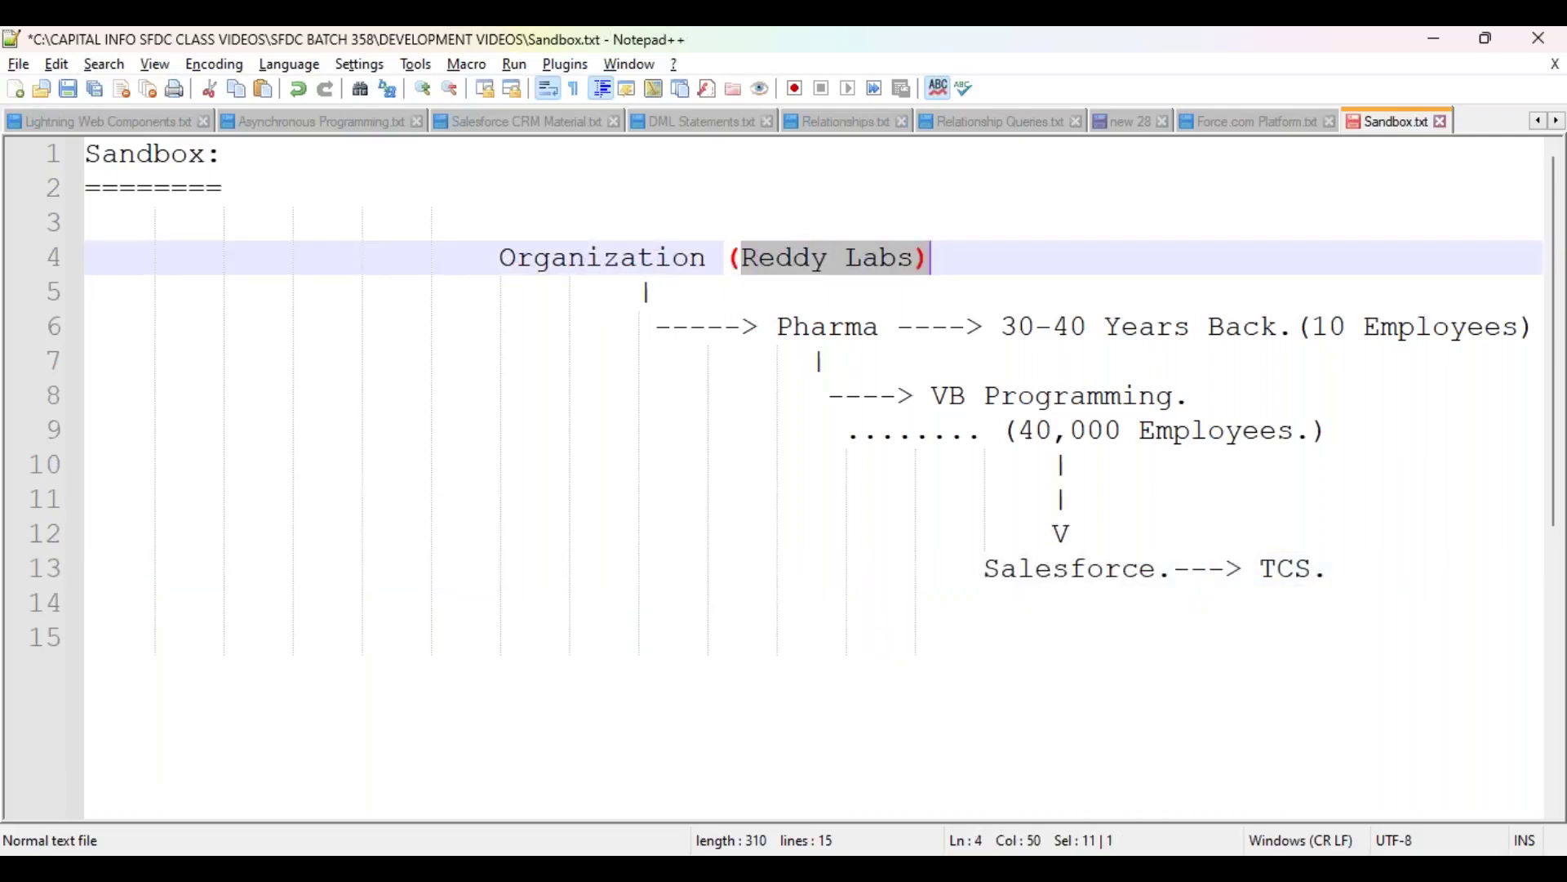
double_click(1286, 571)
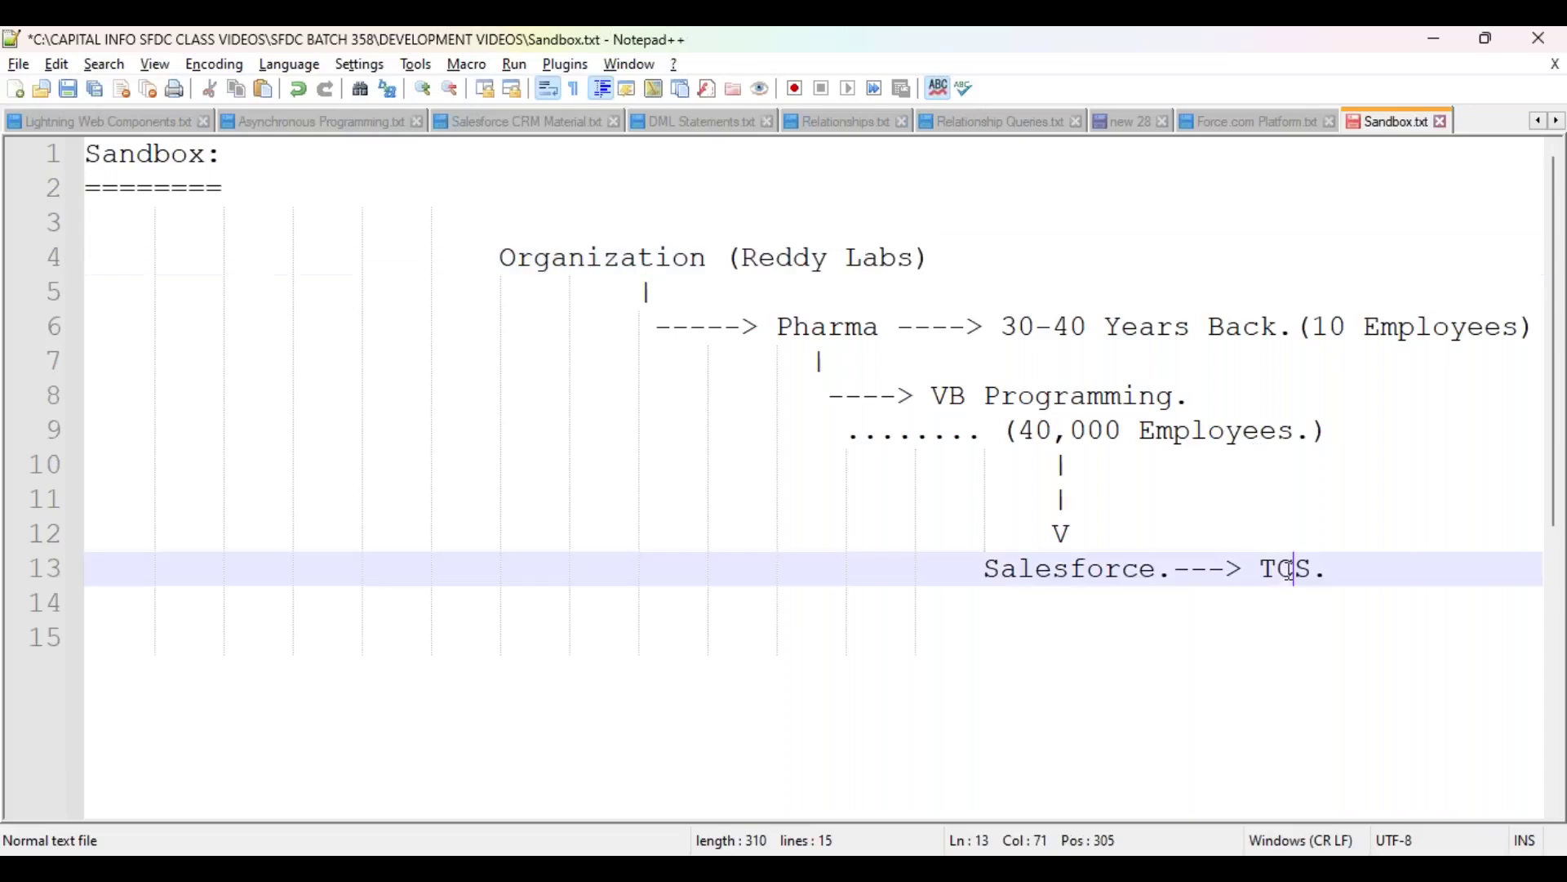
drag(982, 567, 1162, 578)
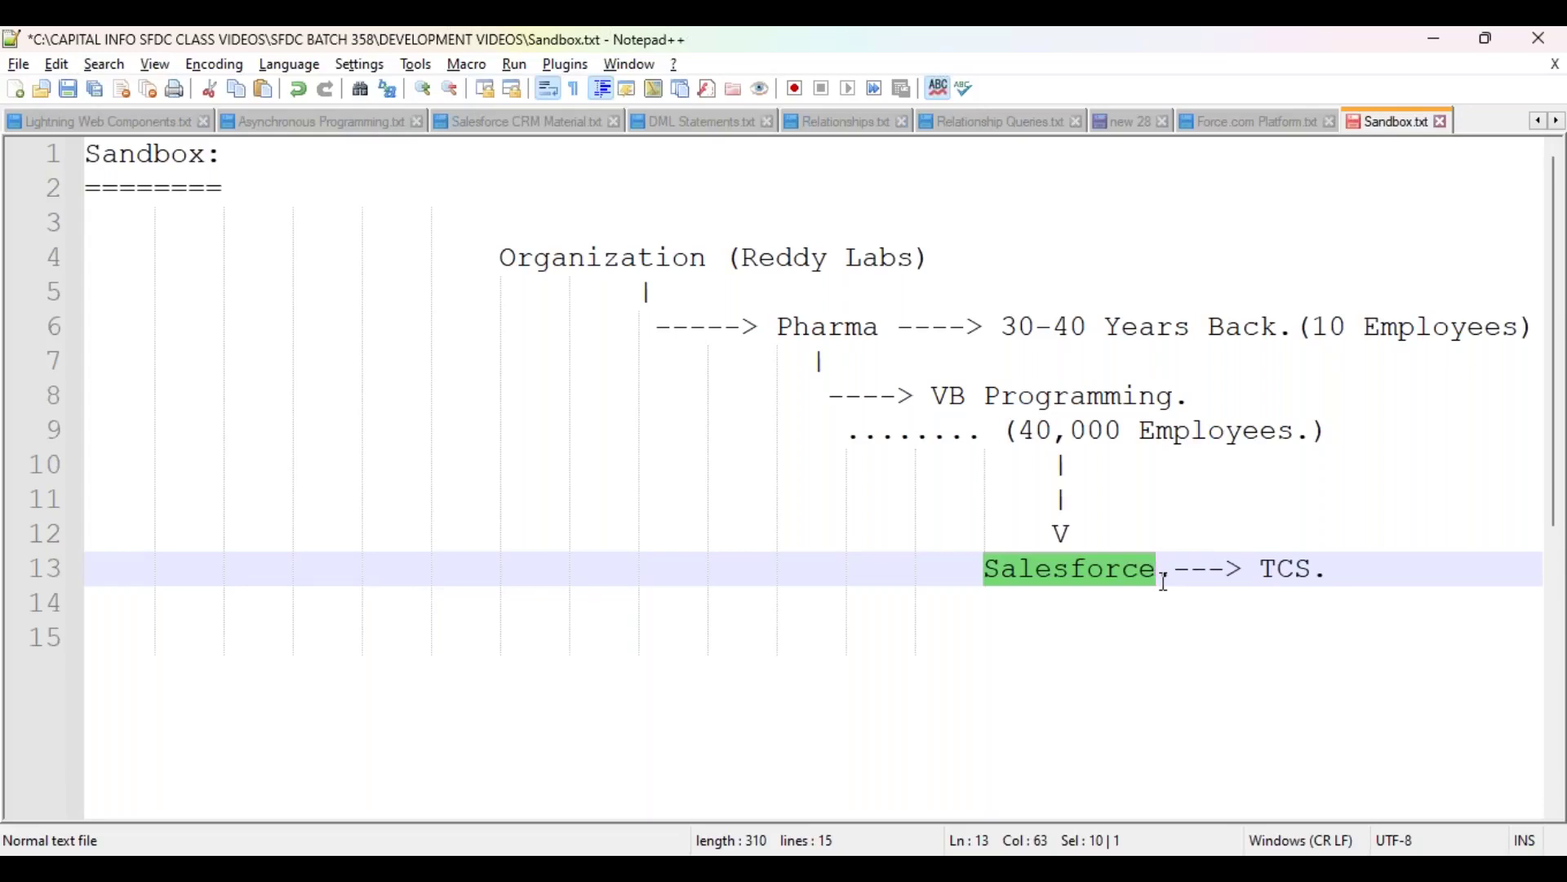
click(1261, 570)
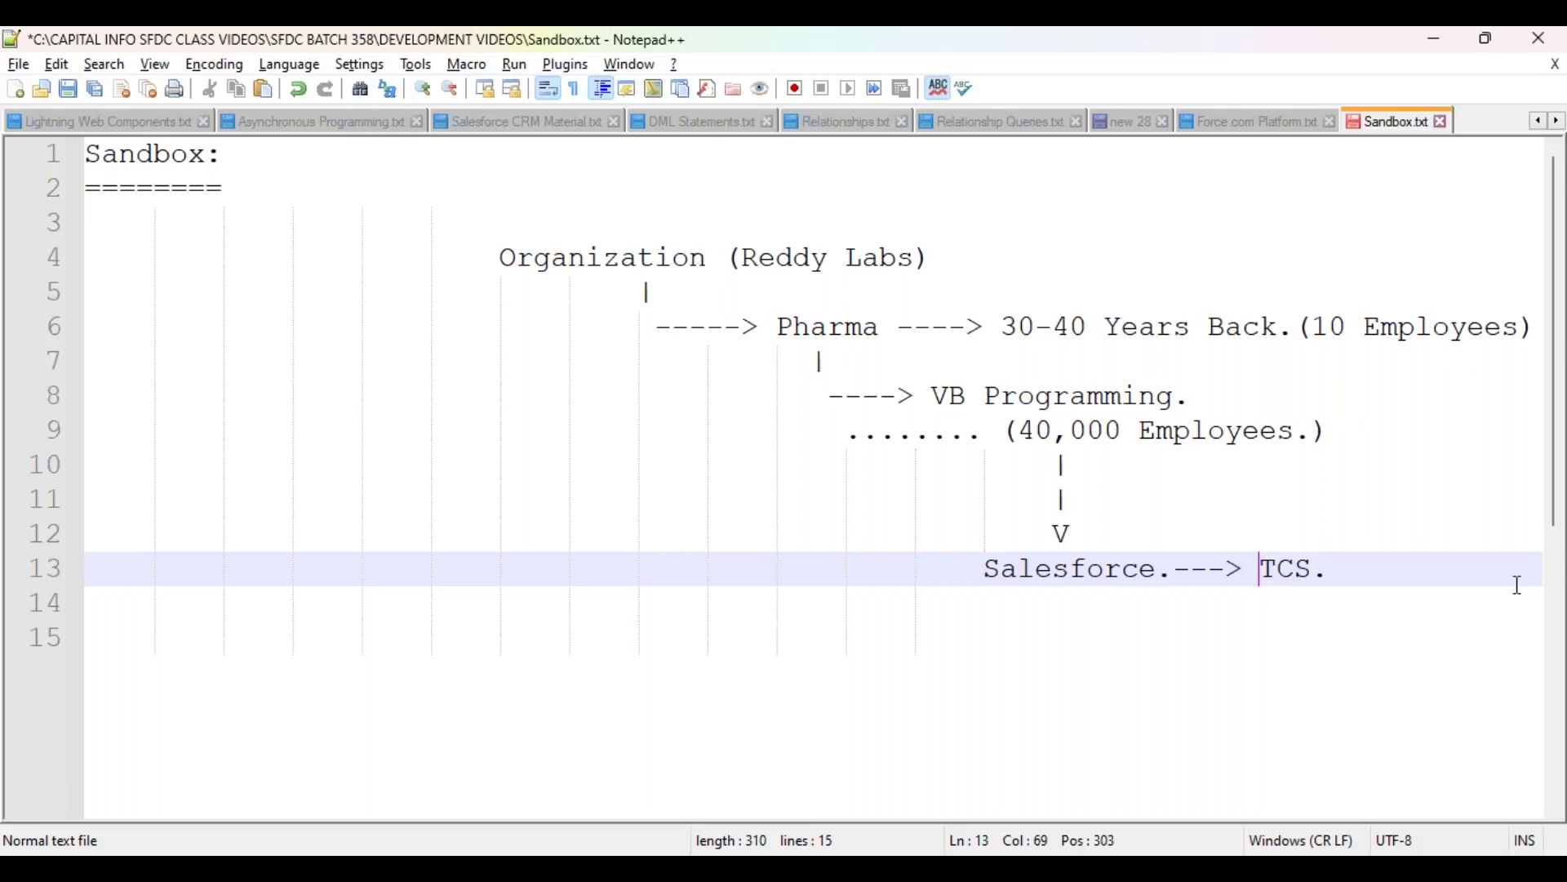
click(1298, 567)
double_click(1297, 567)
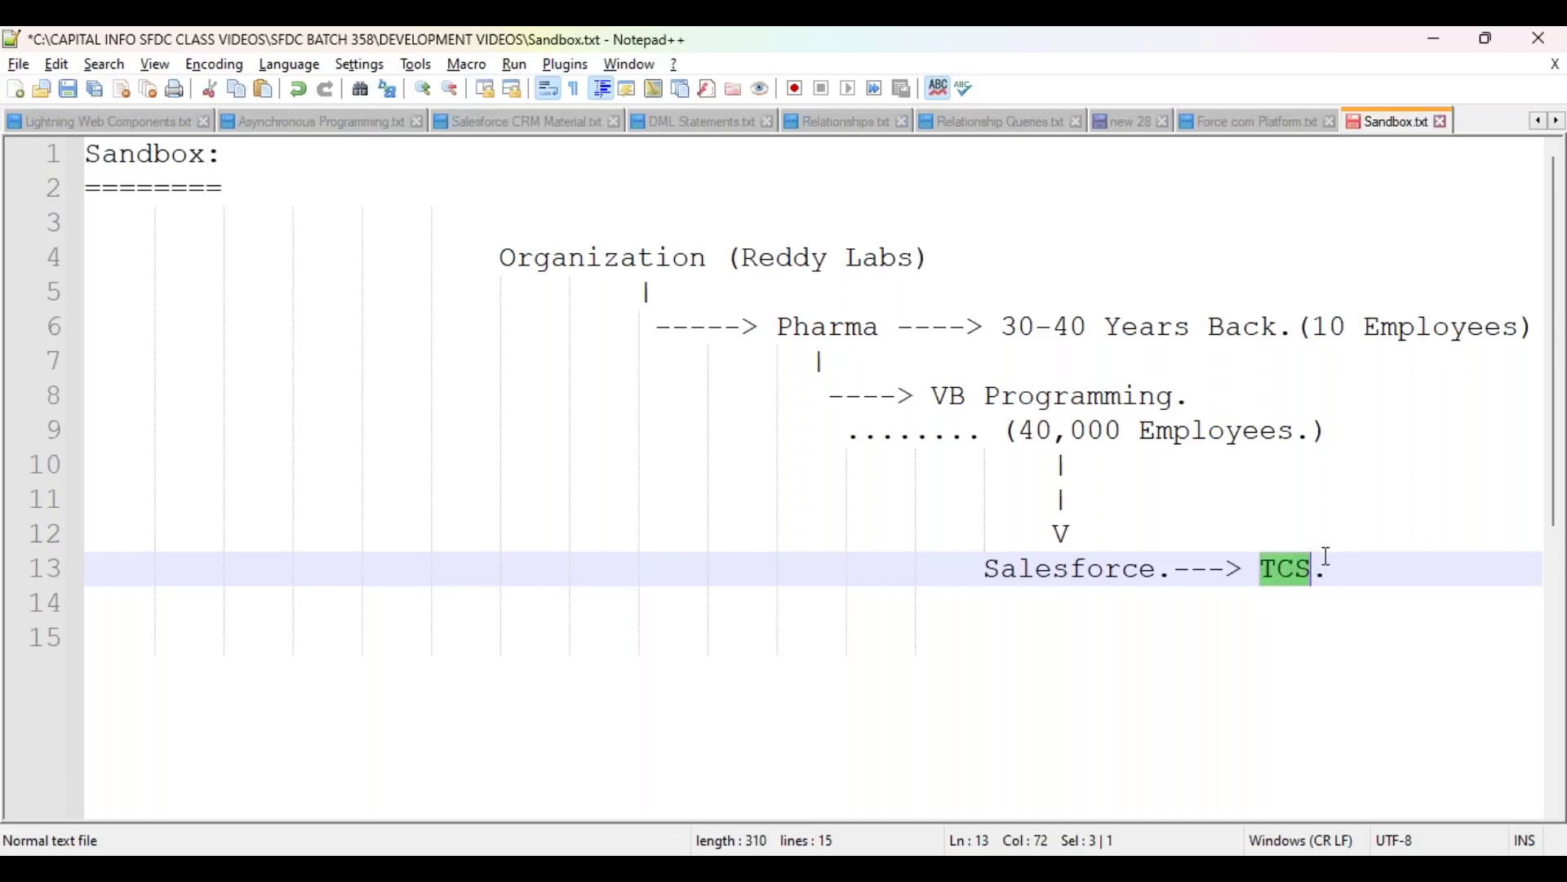
drag(742, 258, 921, 262)
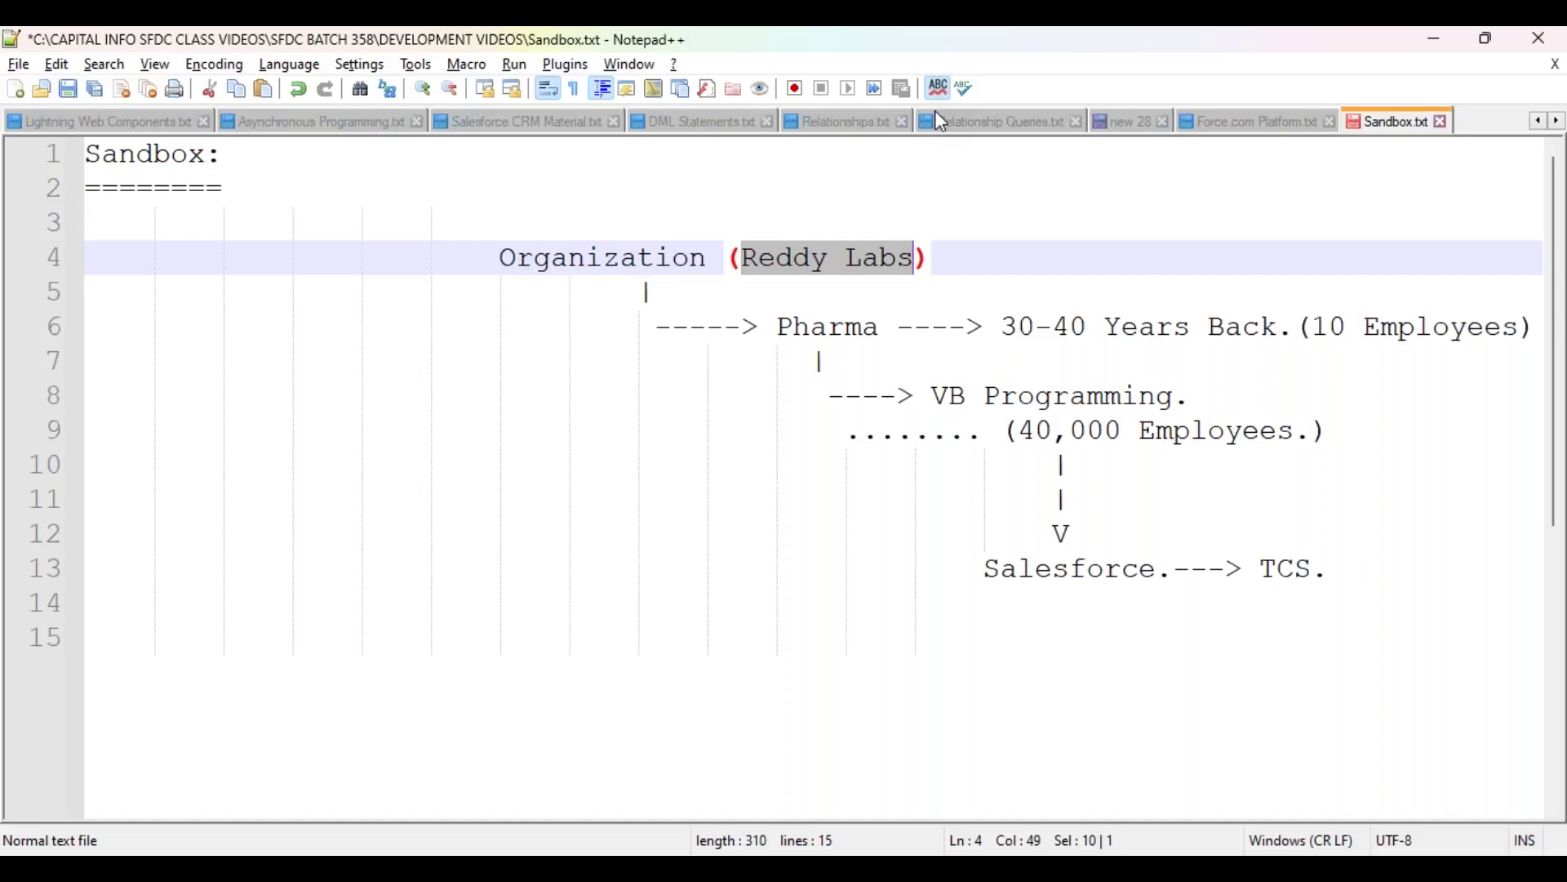
click(759, 260)
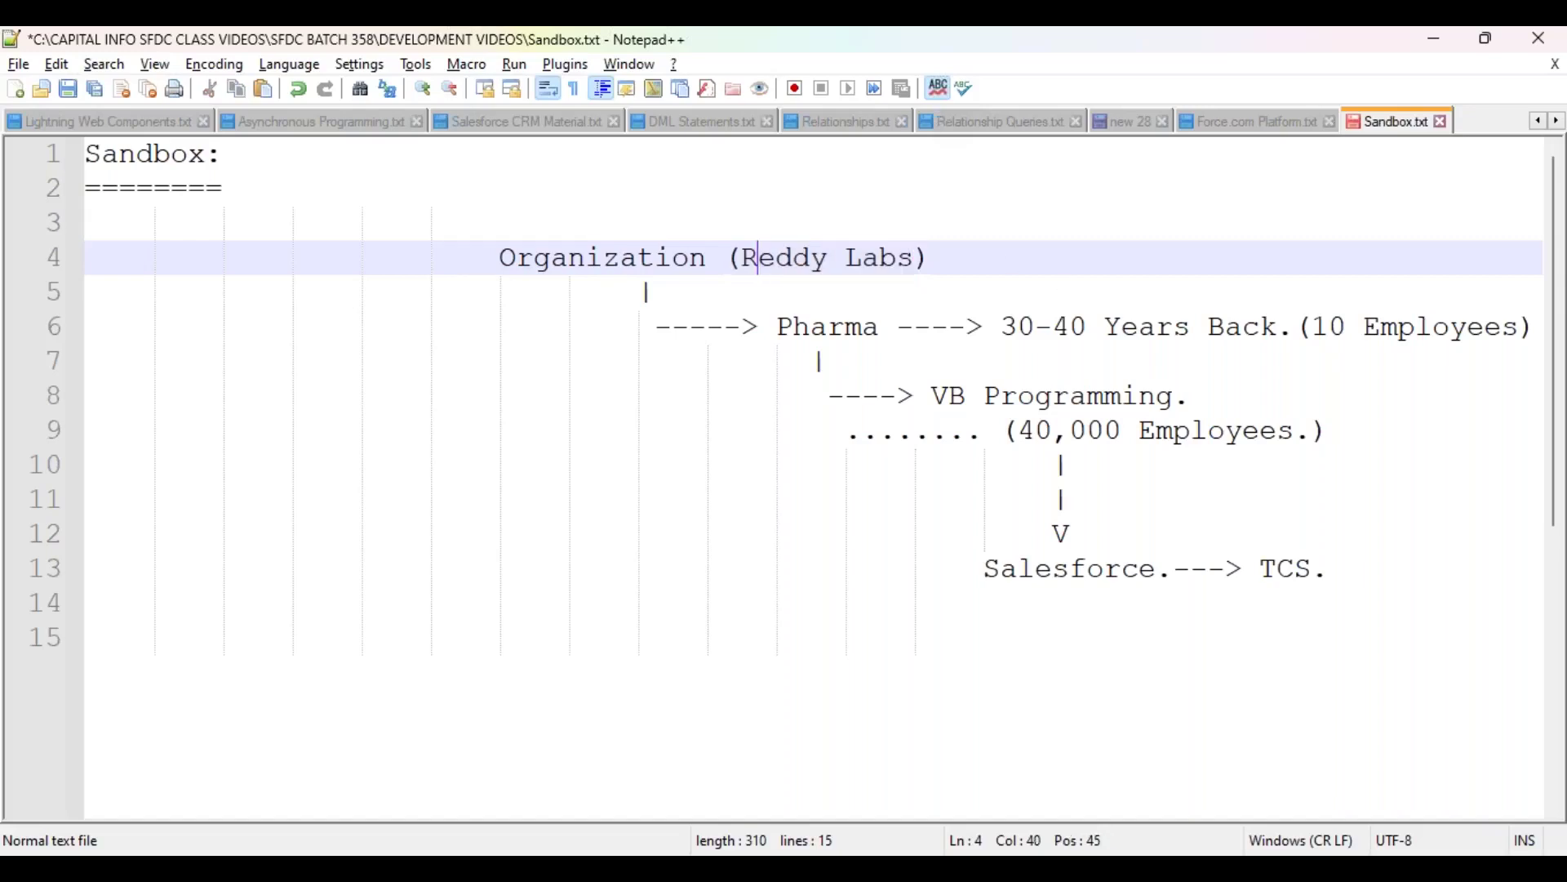
drag(741, 259, 920, 261)
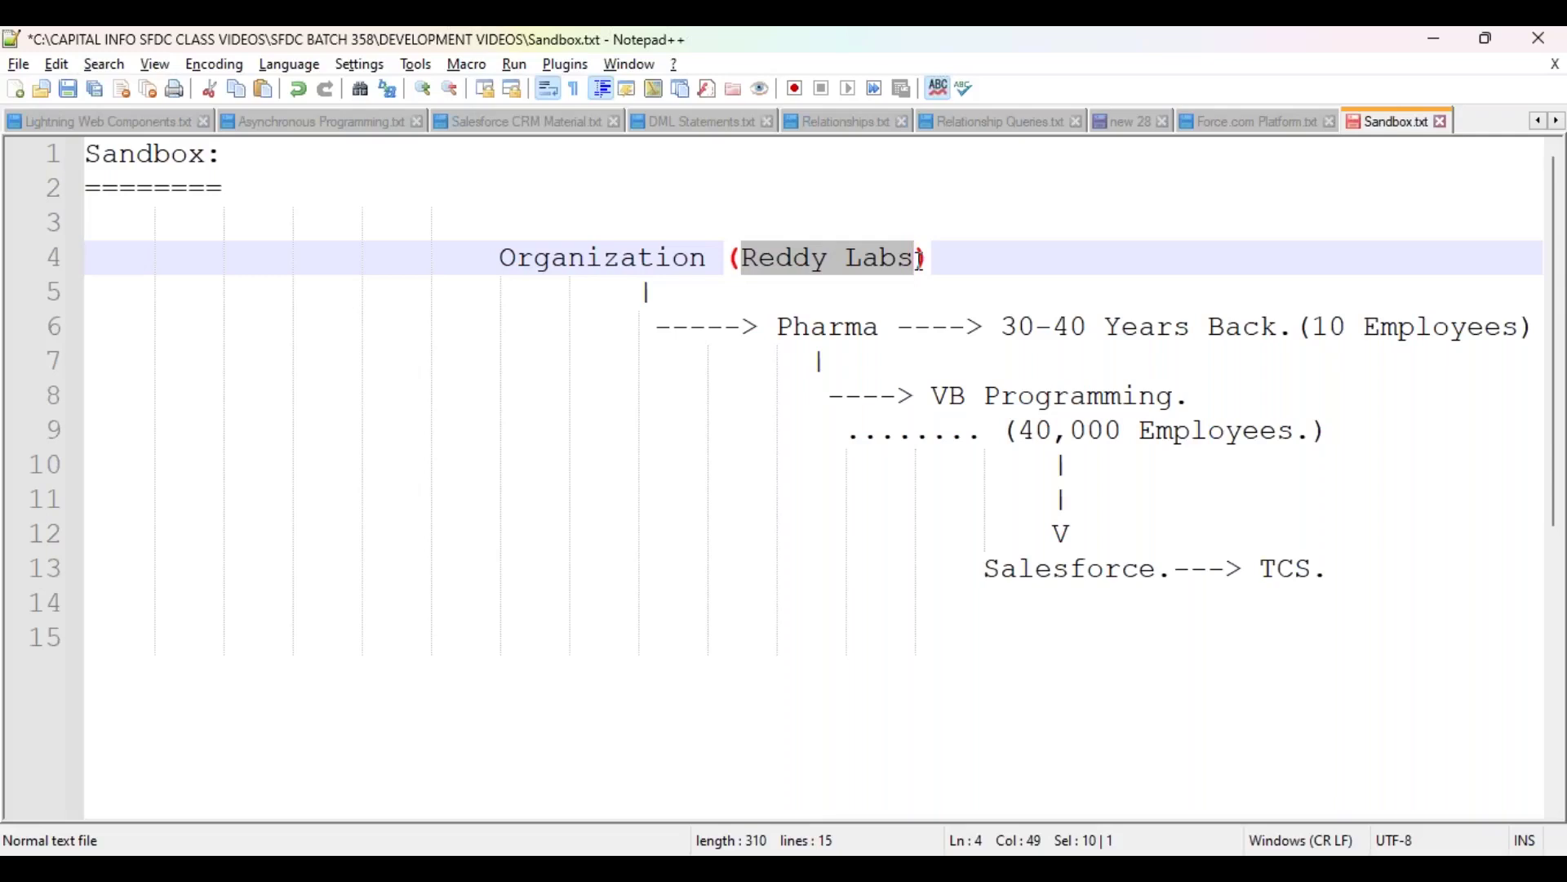
click(817, 295)
drag(743, 258, 918, 259)
click(787, 255)
drag(743, 258, 920, 258)
click(978, 456)
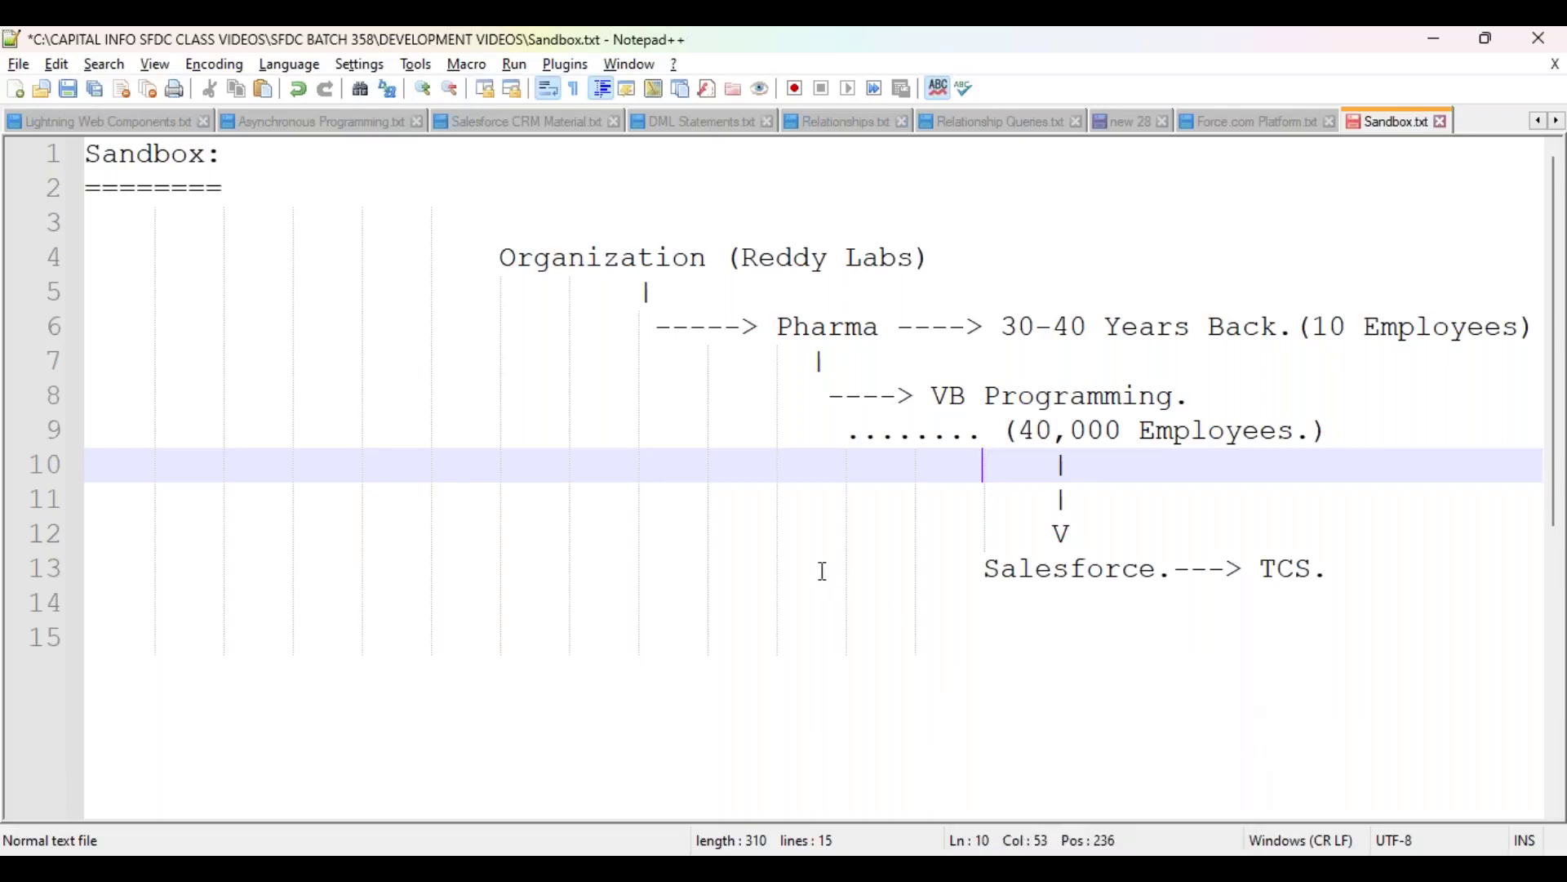
Step: Launch Paint by running mspaint from the Run box
key(super+r)
text(mspaint)
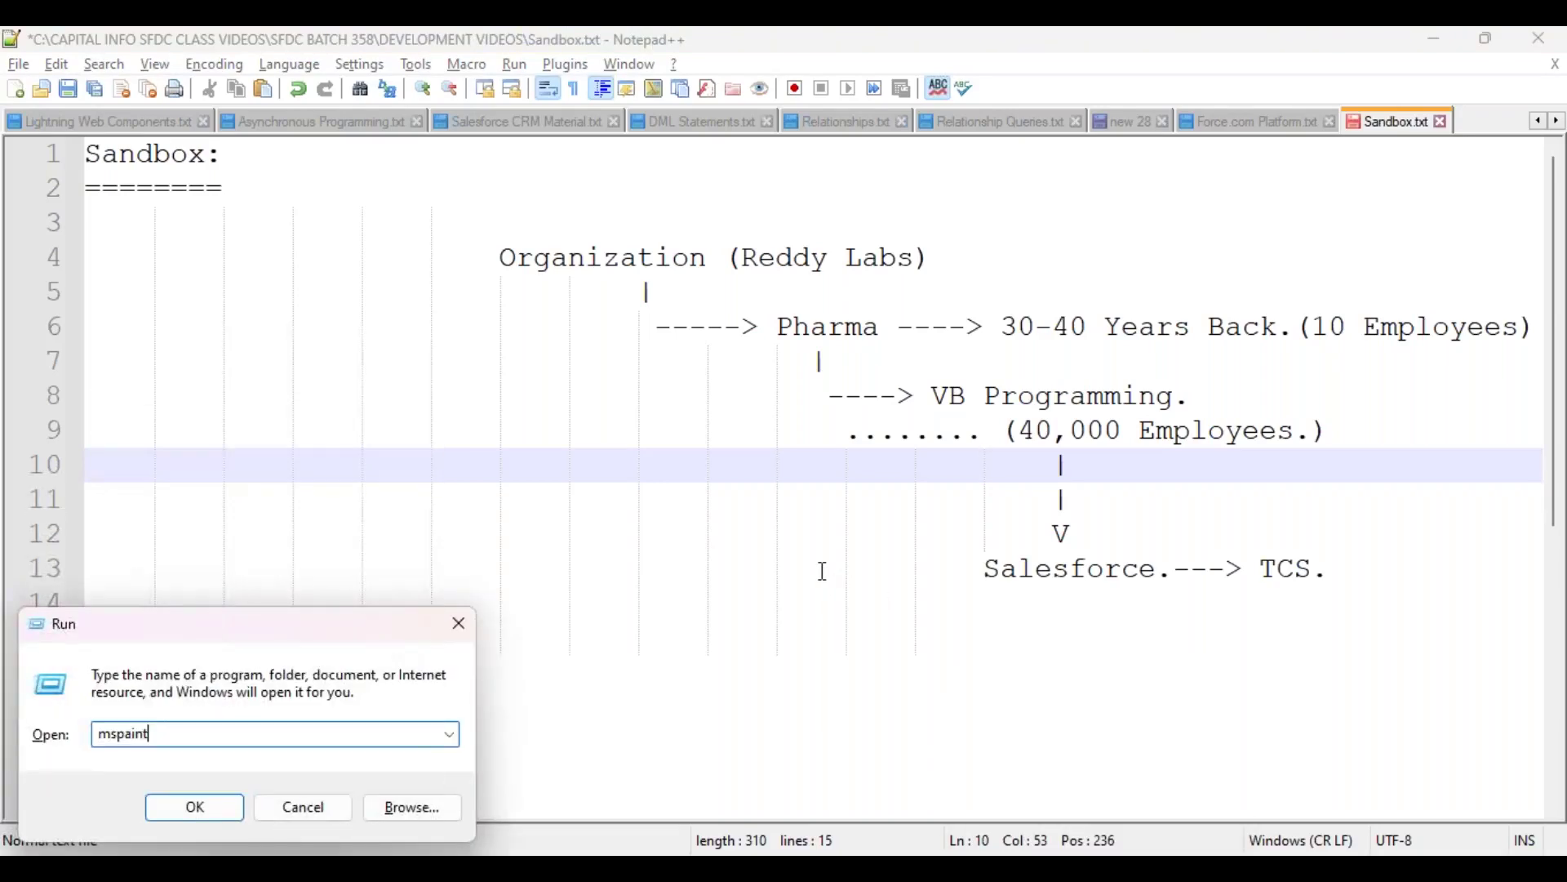
key(Return)
drag(795, 804, 1250, 801)
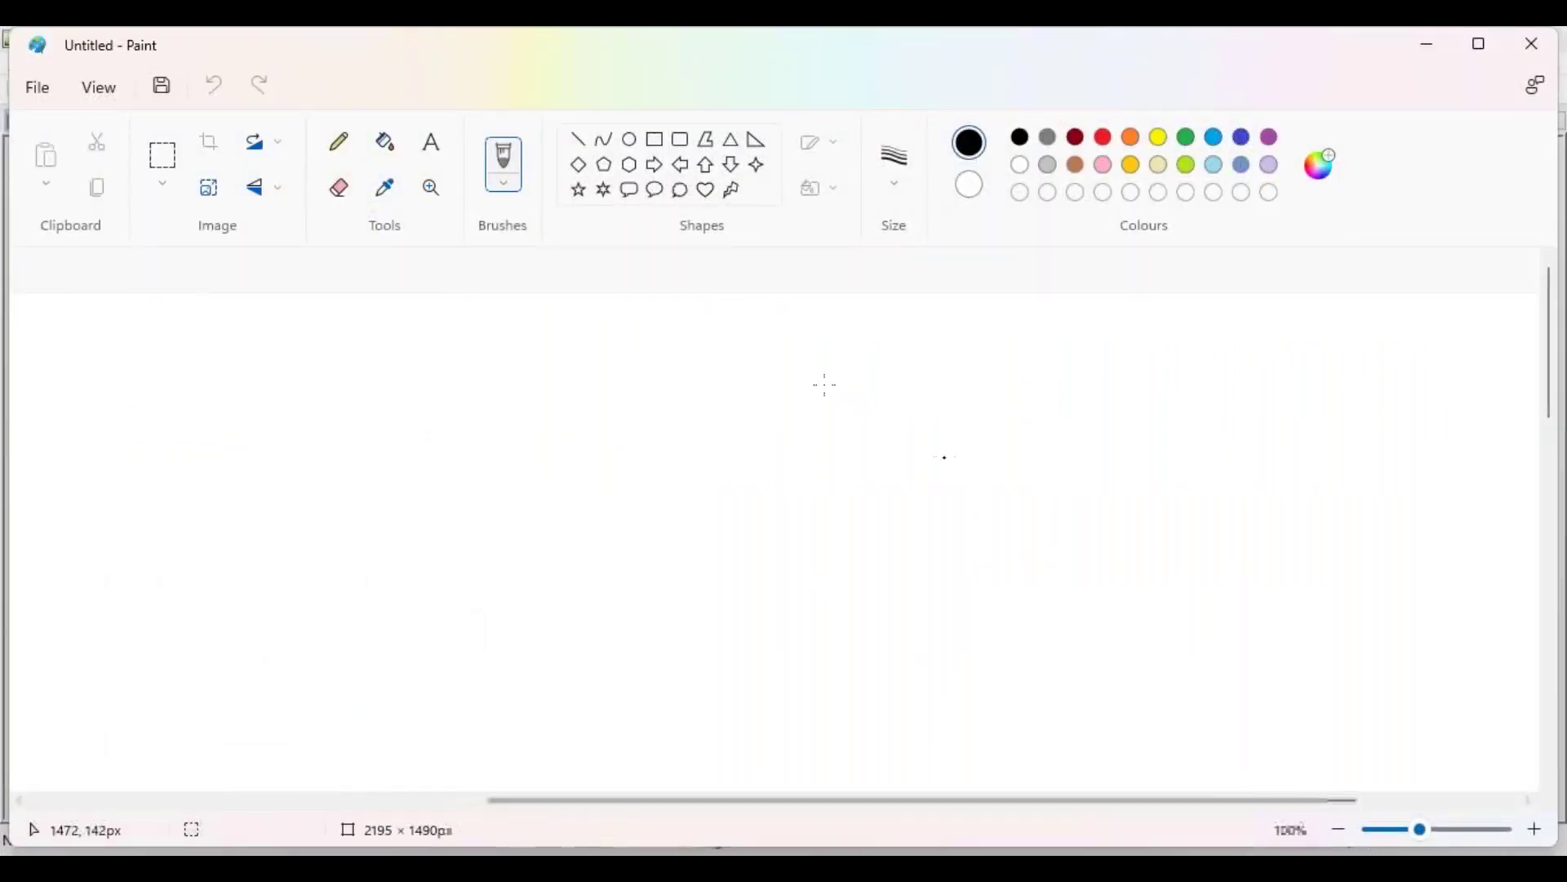
Step: Draw a tall black rounded rectangle on the right side of the canvas
click(681, 143)
click(1077, 139)
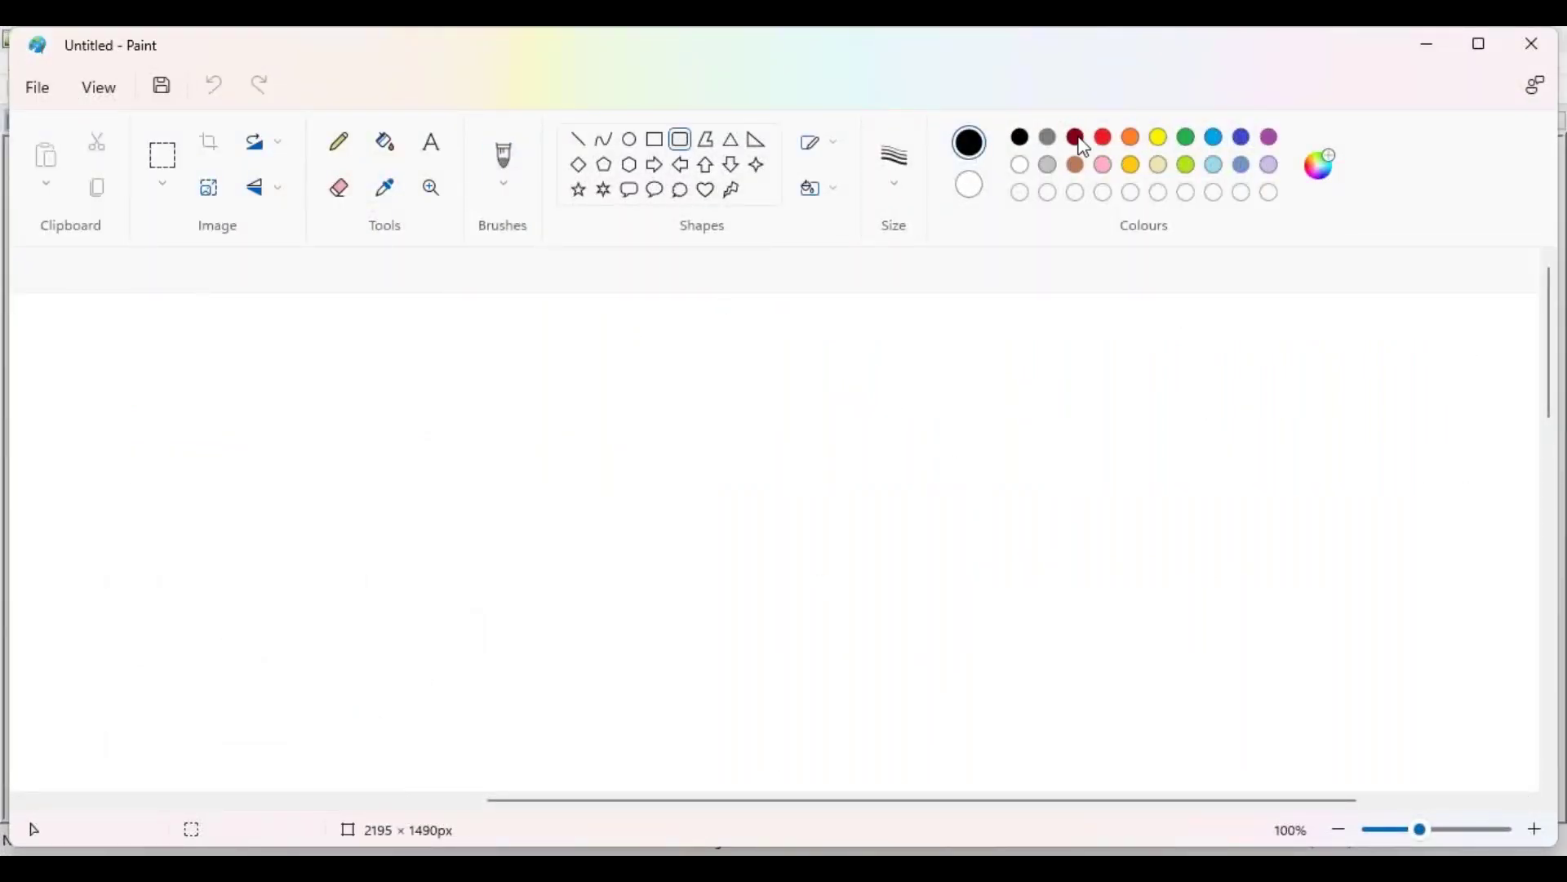
click(1022, 139)
drag(1183, 385, 1470, 784)
drag(1318, 656, 1319, 658)
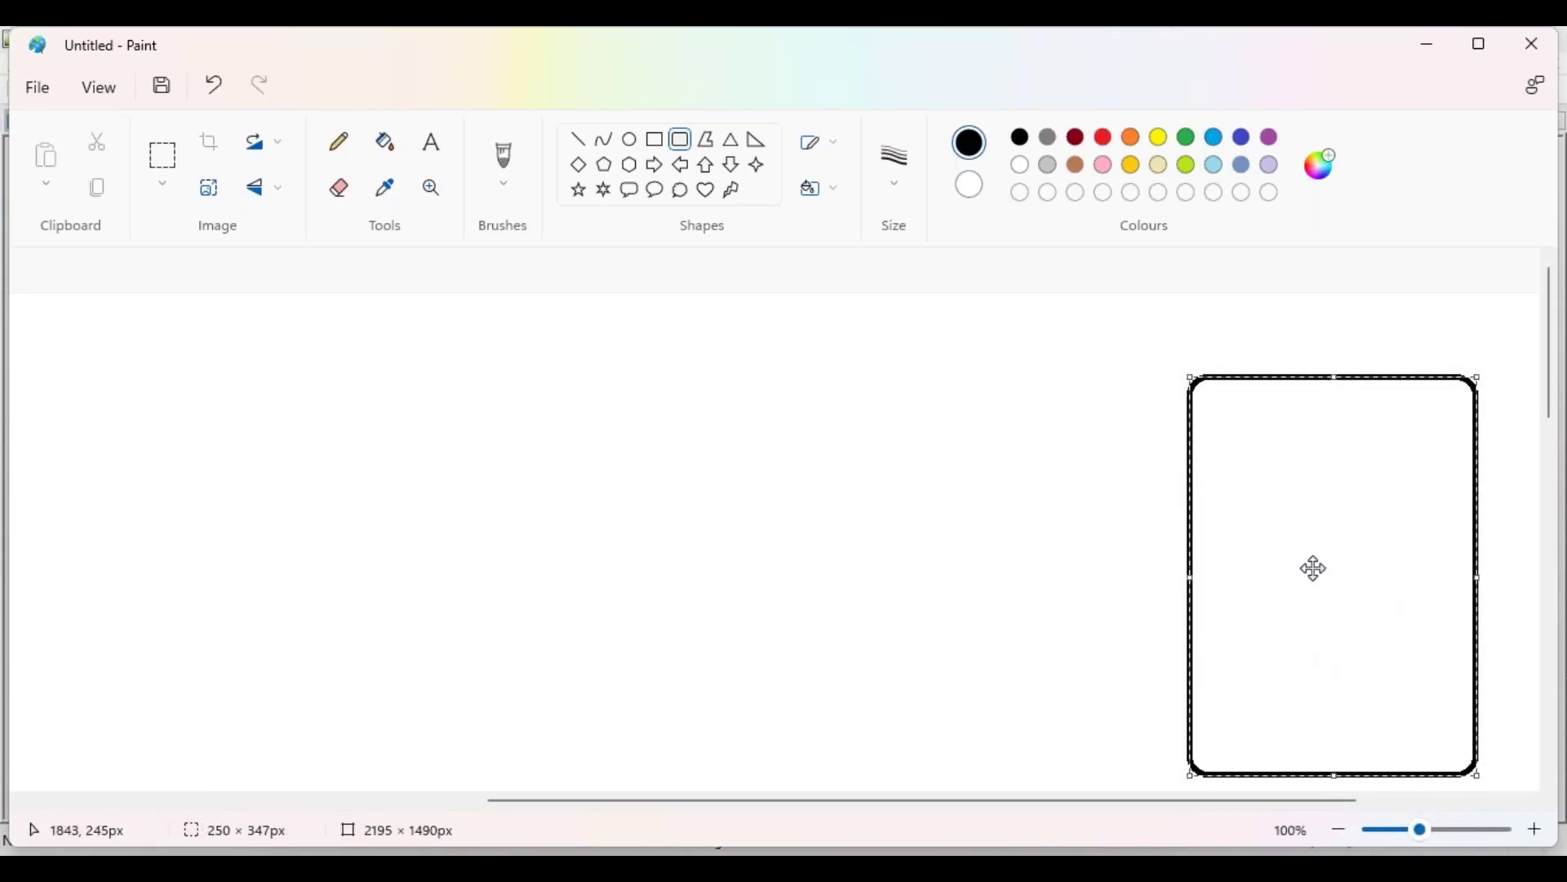
drag(1258, 548, 1280, 543)
click(699, 468)
click(433, 143)
click(1076, 137)
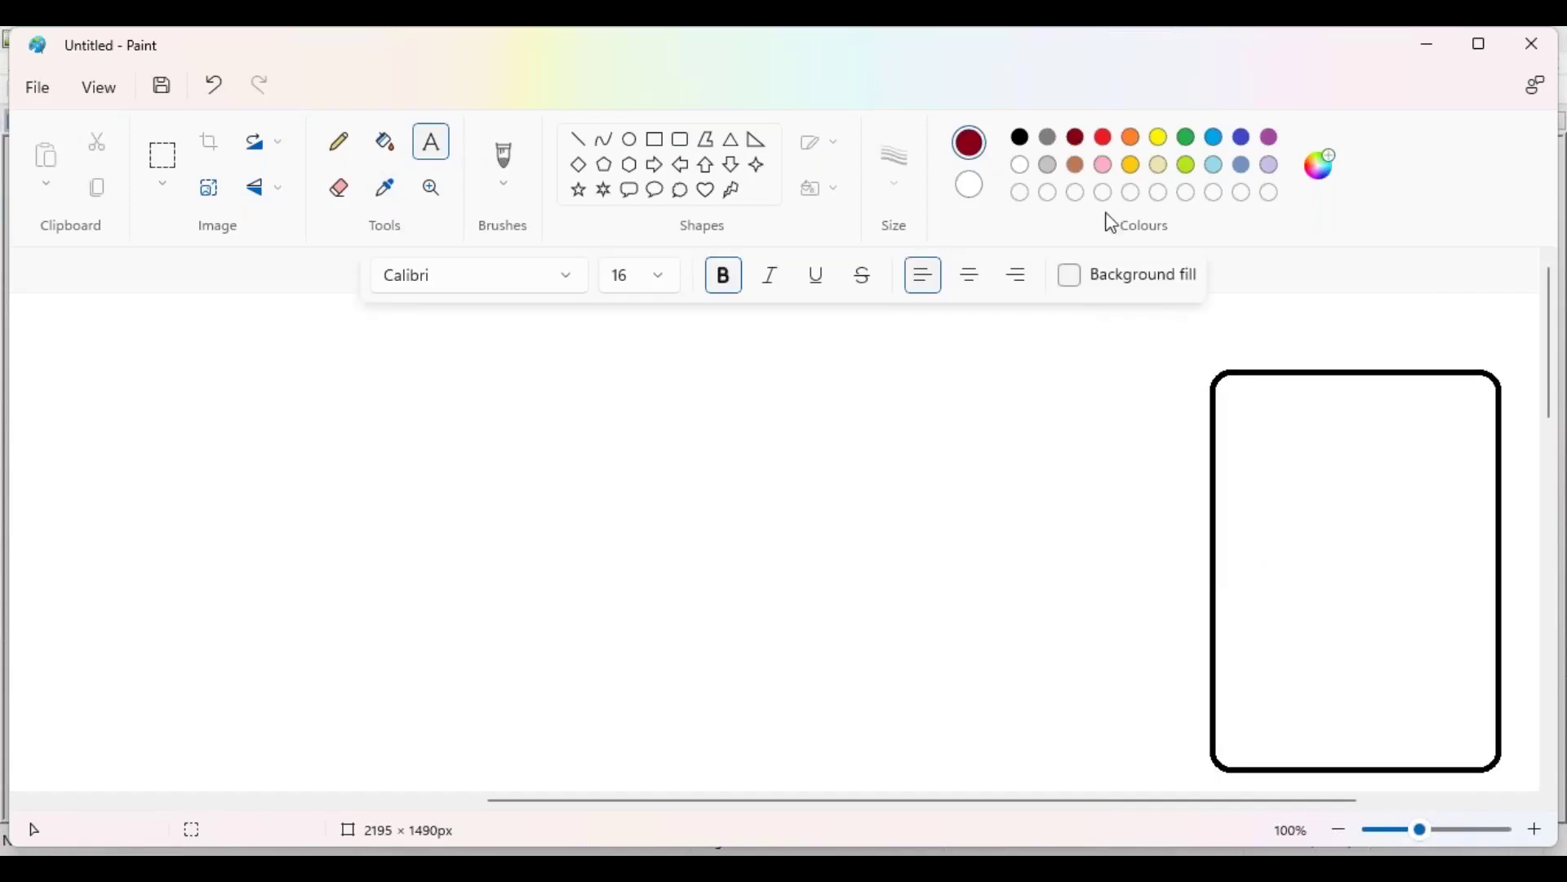
Step: Type 'AP16' in dark red just above the tall box and nudge it into place
click(1309, 357)
text(AP)
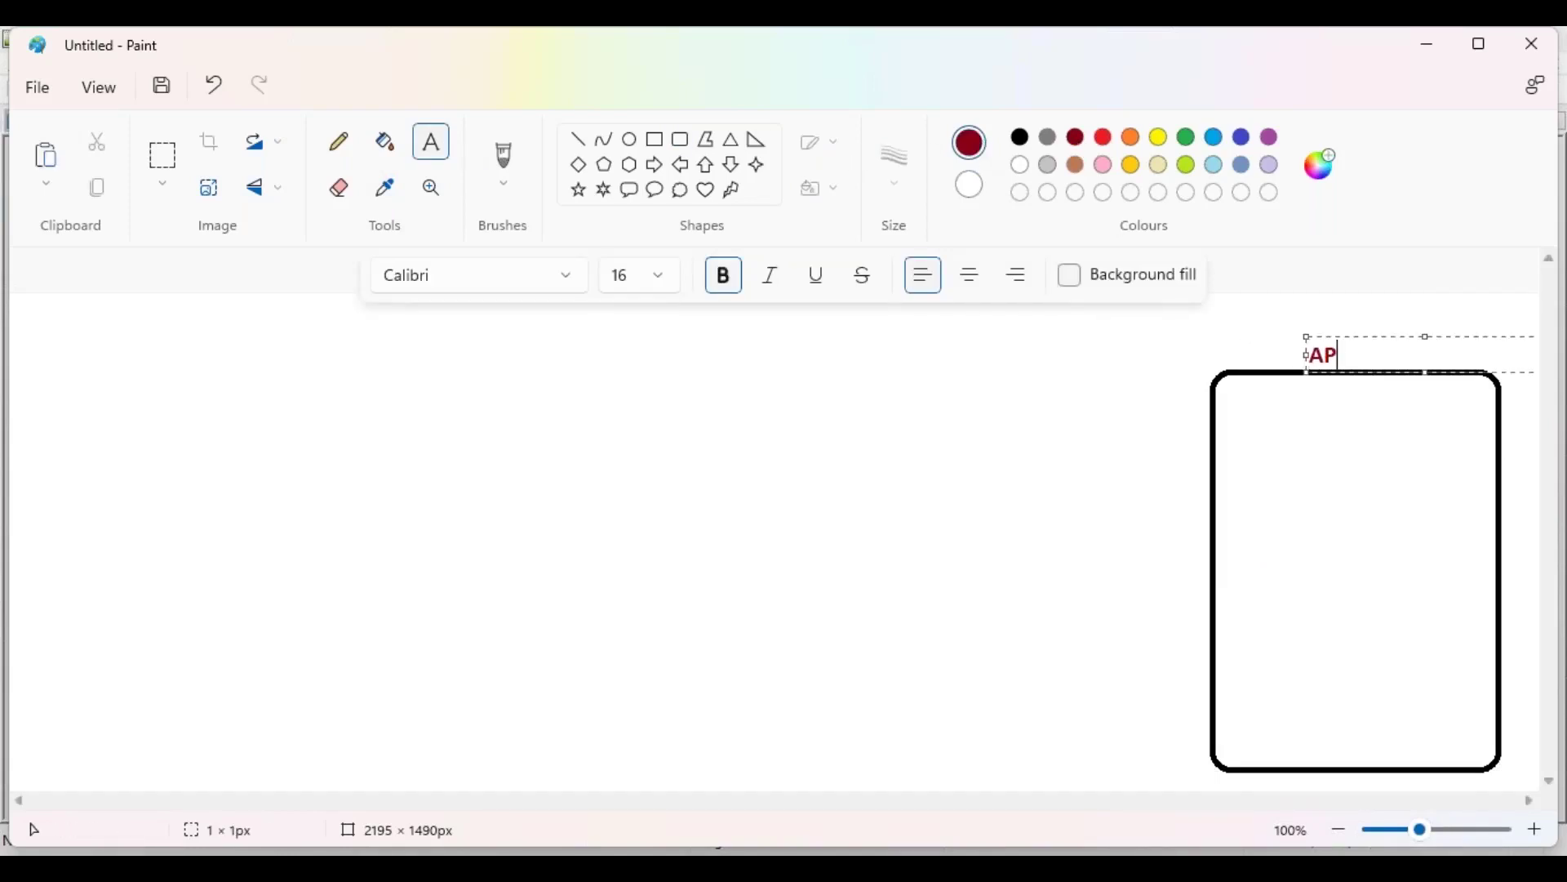
text(16)
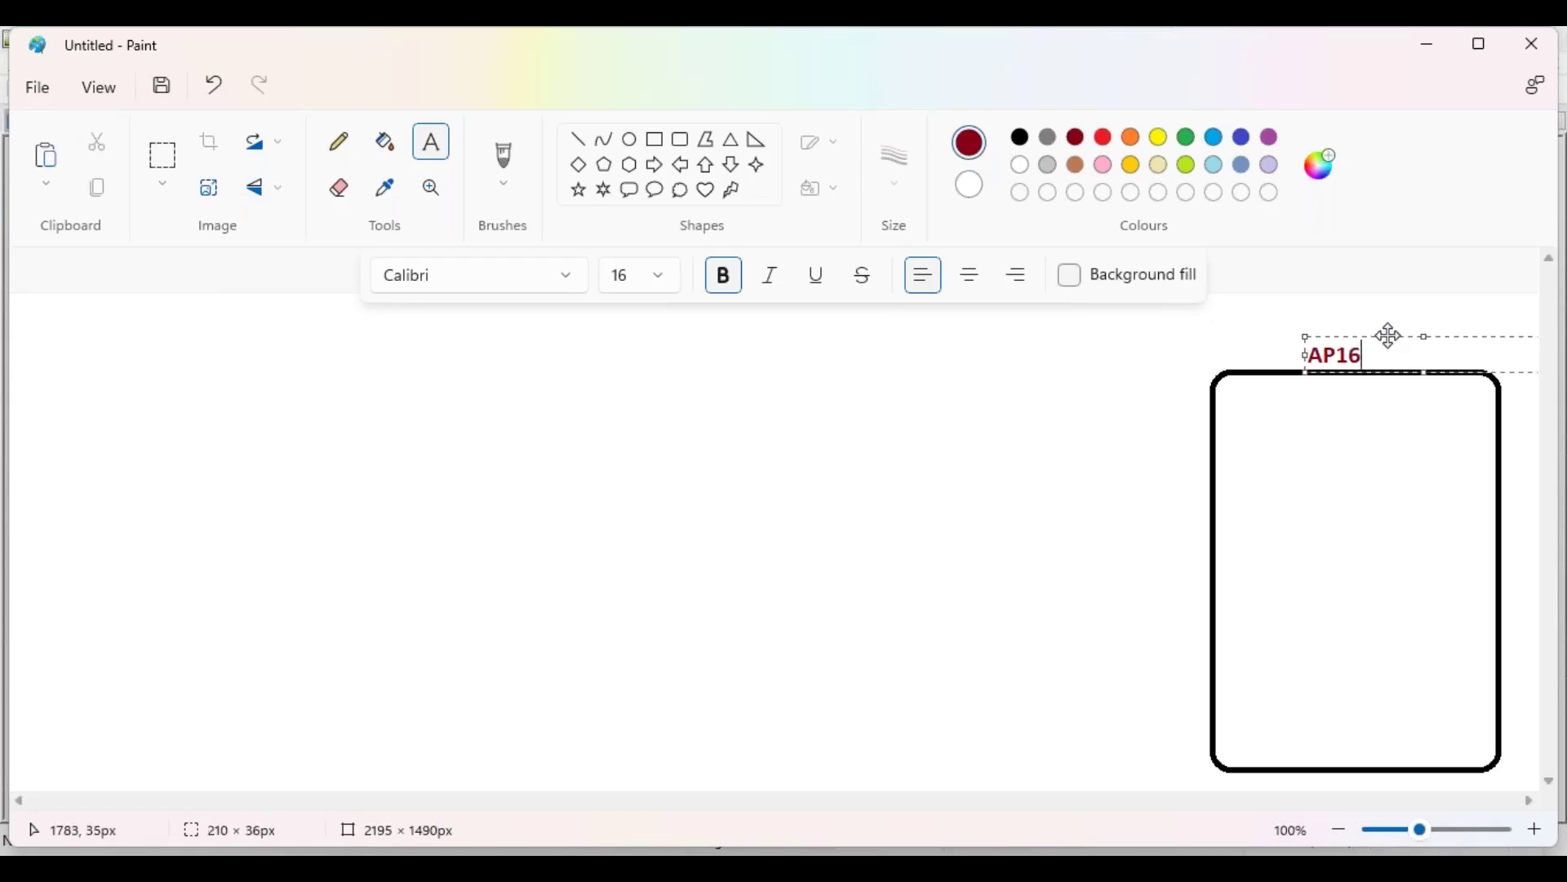
drag(1305, 354, 1309, 347)
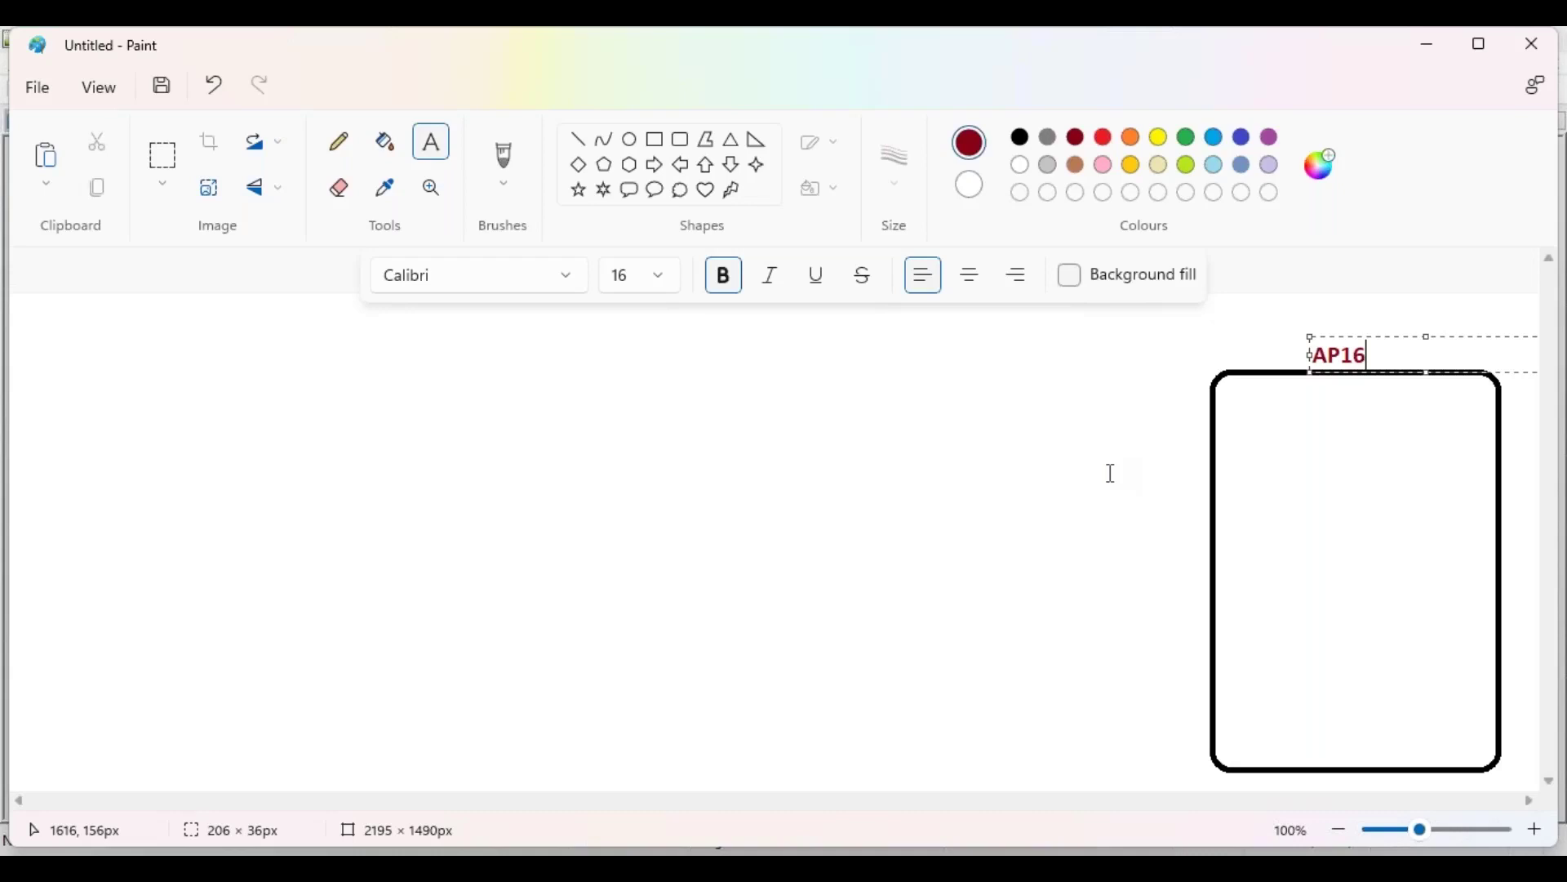
Step: Draw a smaller 3px-outline rounded rectangle in the upper part of the AP16 box
click(1058, 489)
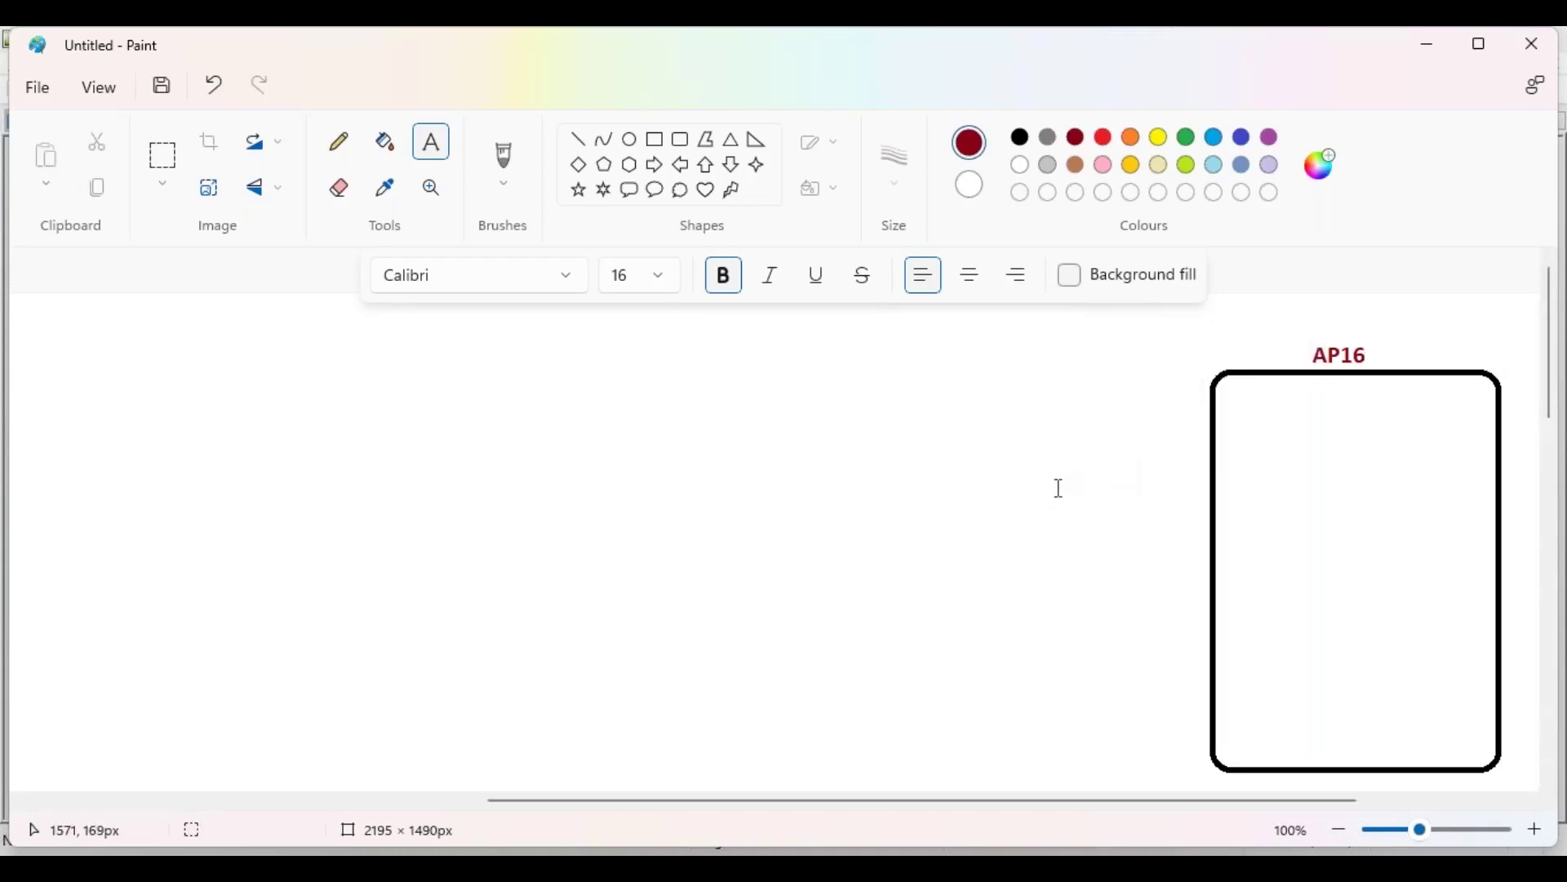
click(682, 140)
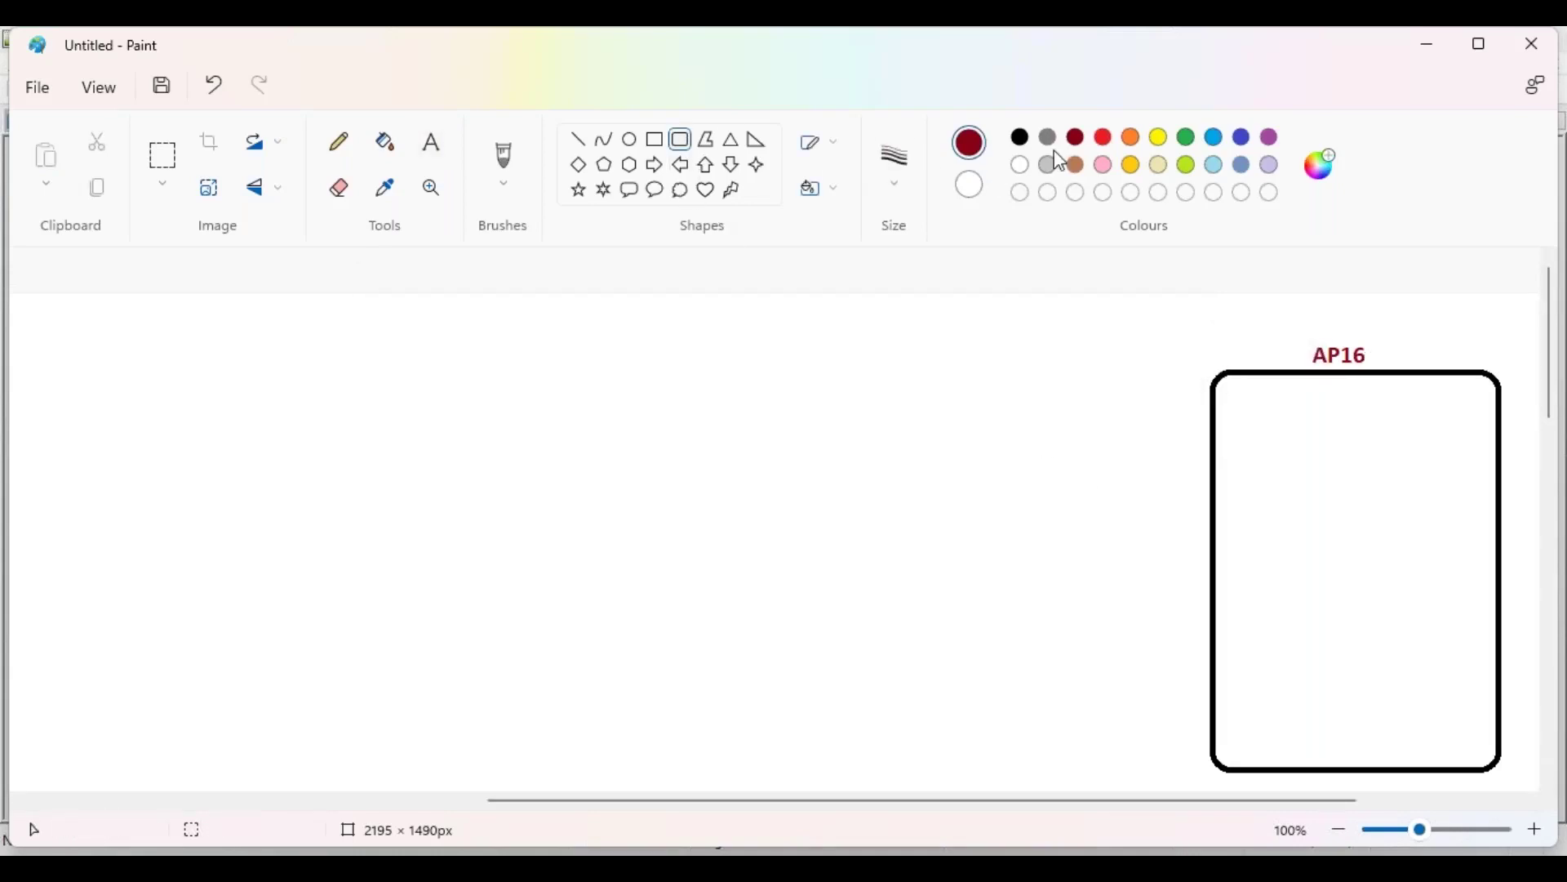
click(898, 176)
click(901, 290)
drag(1238, 406, 1482, 565)
drag(1388, 504, 1389, 498)
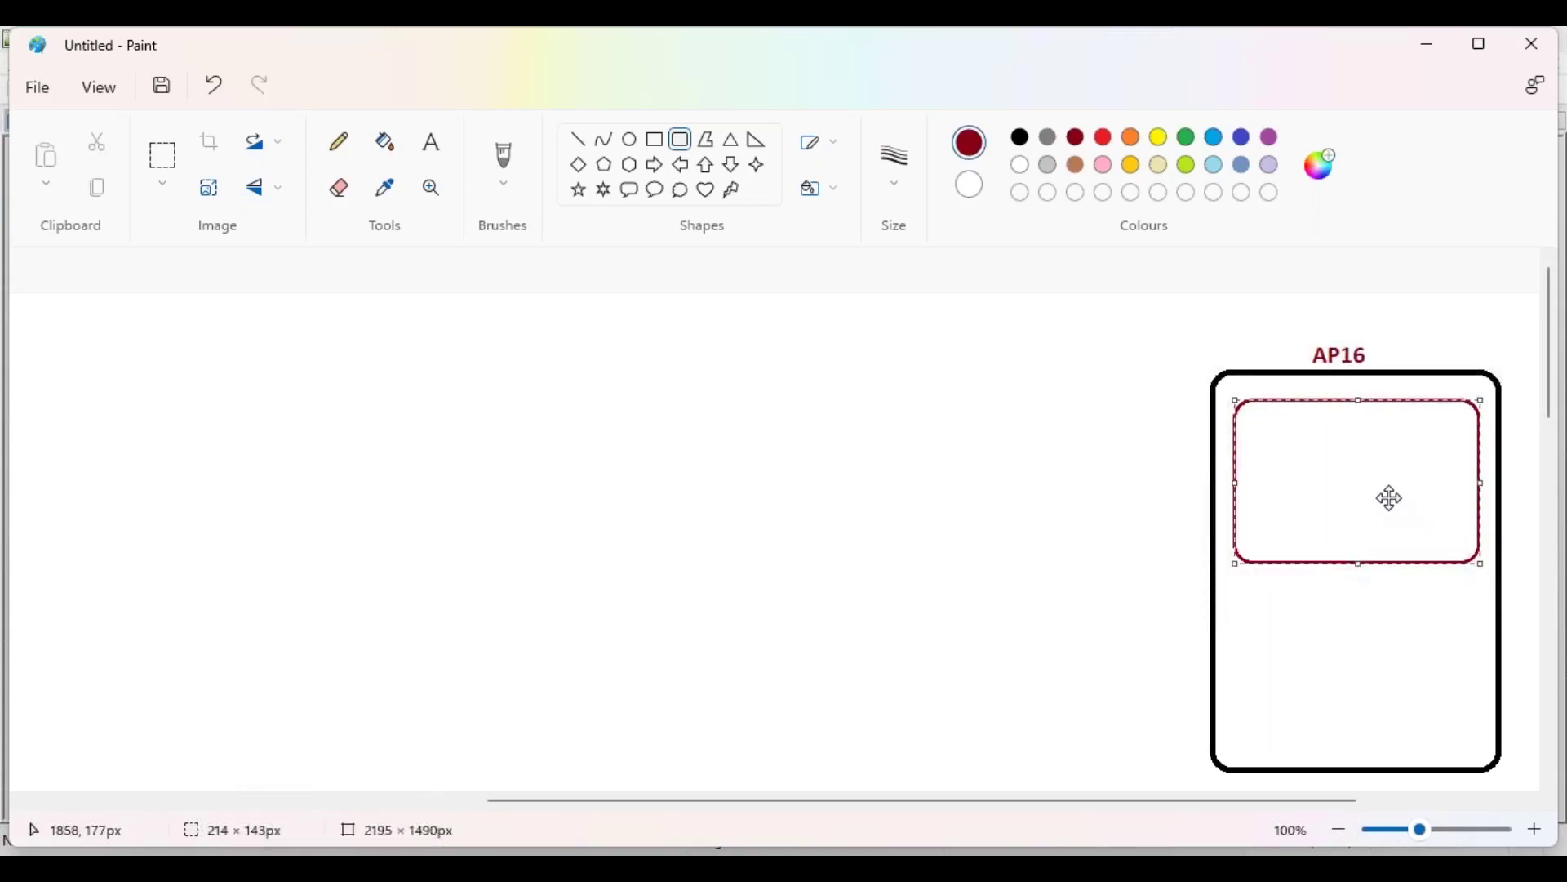
click(1060, 454)
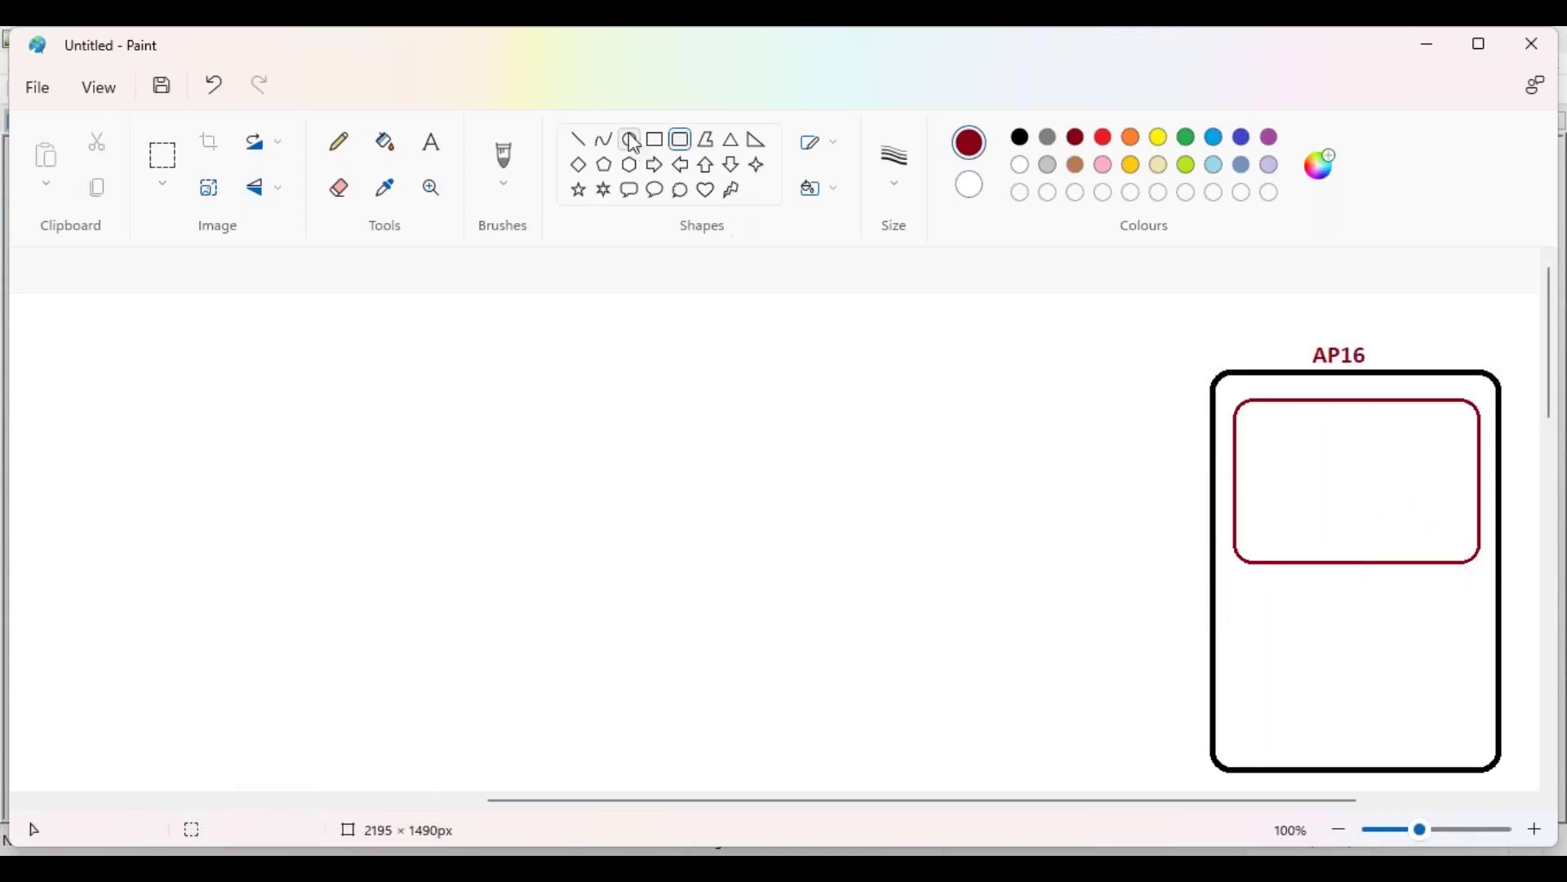
click(432, 142)
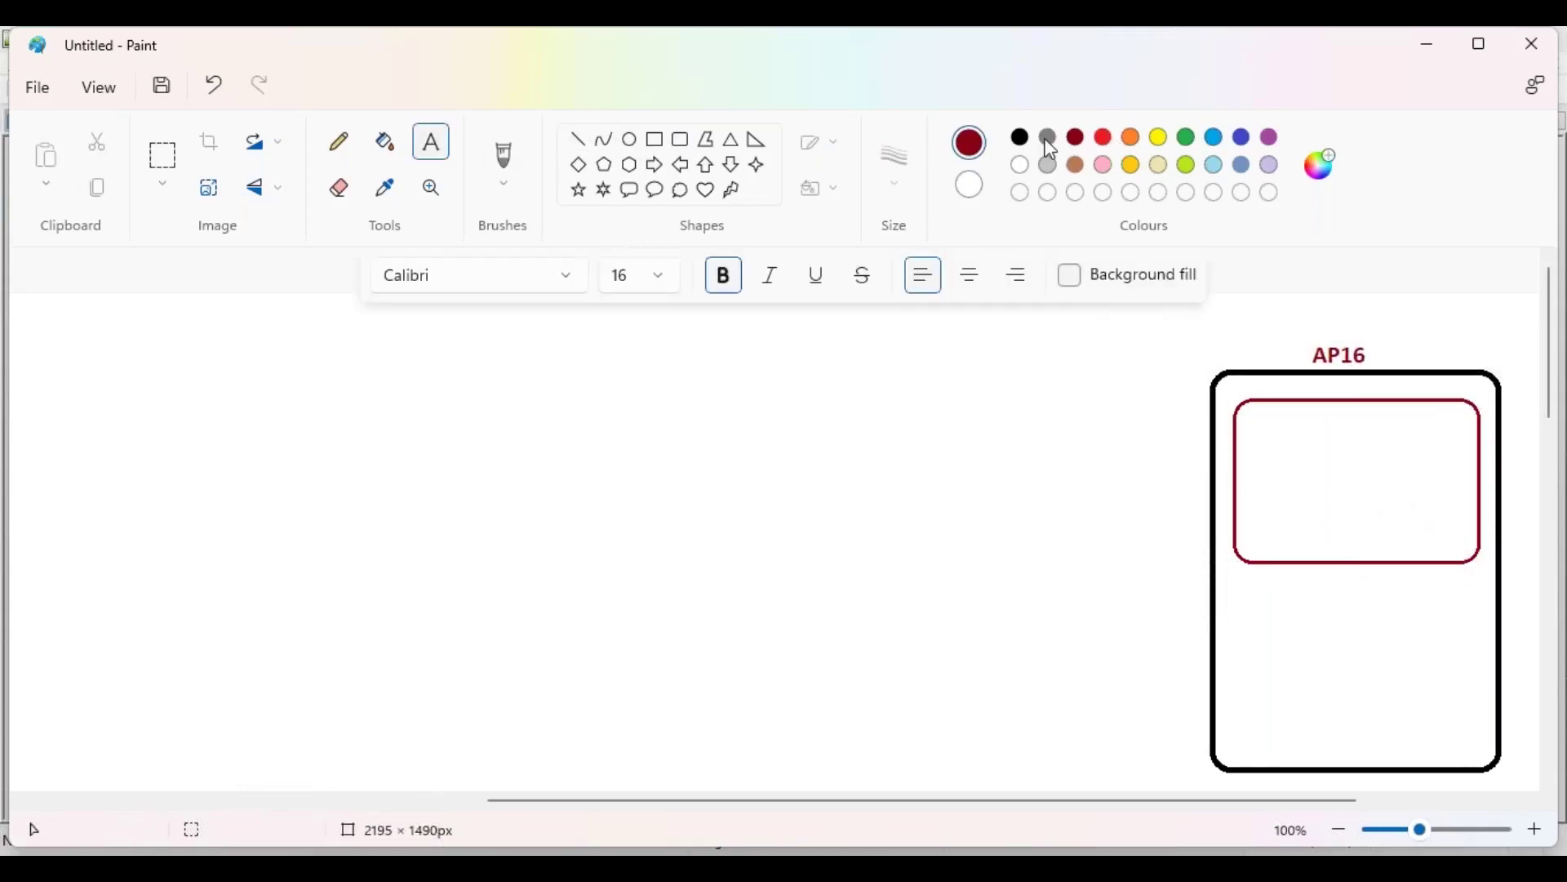
click(1188, 139)
Step: Type 'Organization' in green bold inside the inner dark-red box under AP16
click(1266, 428)
text(oRGANIZATION)
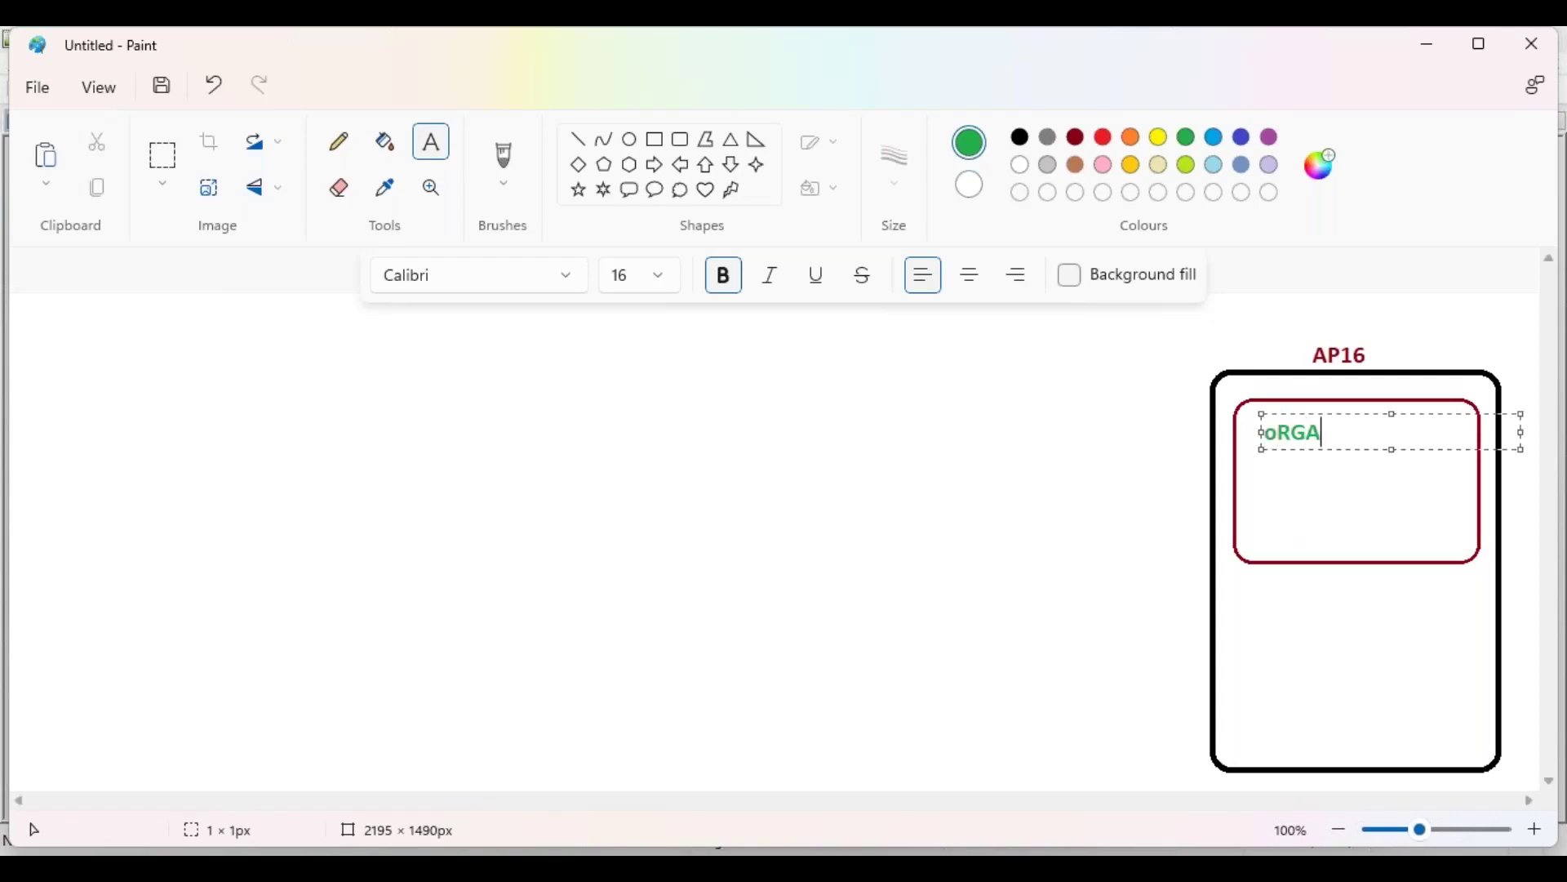
key(BackSpace)
key(BackSpace)
key(BackSpace)
key(BackSpace)
key(BackSpace)
key(BackSpace)
key(BackSpace)
key(BackSpace)
key(BackSpace)
key(BackSpace)
key(BackSpace)
key(BackSpace)
text(Orn)
key(BackSpace)
text(ganization)
Step: Indent Organization slightly, then add a centred dark red '(Reddy Labs)' label beneath it
key(Home)
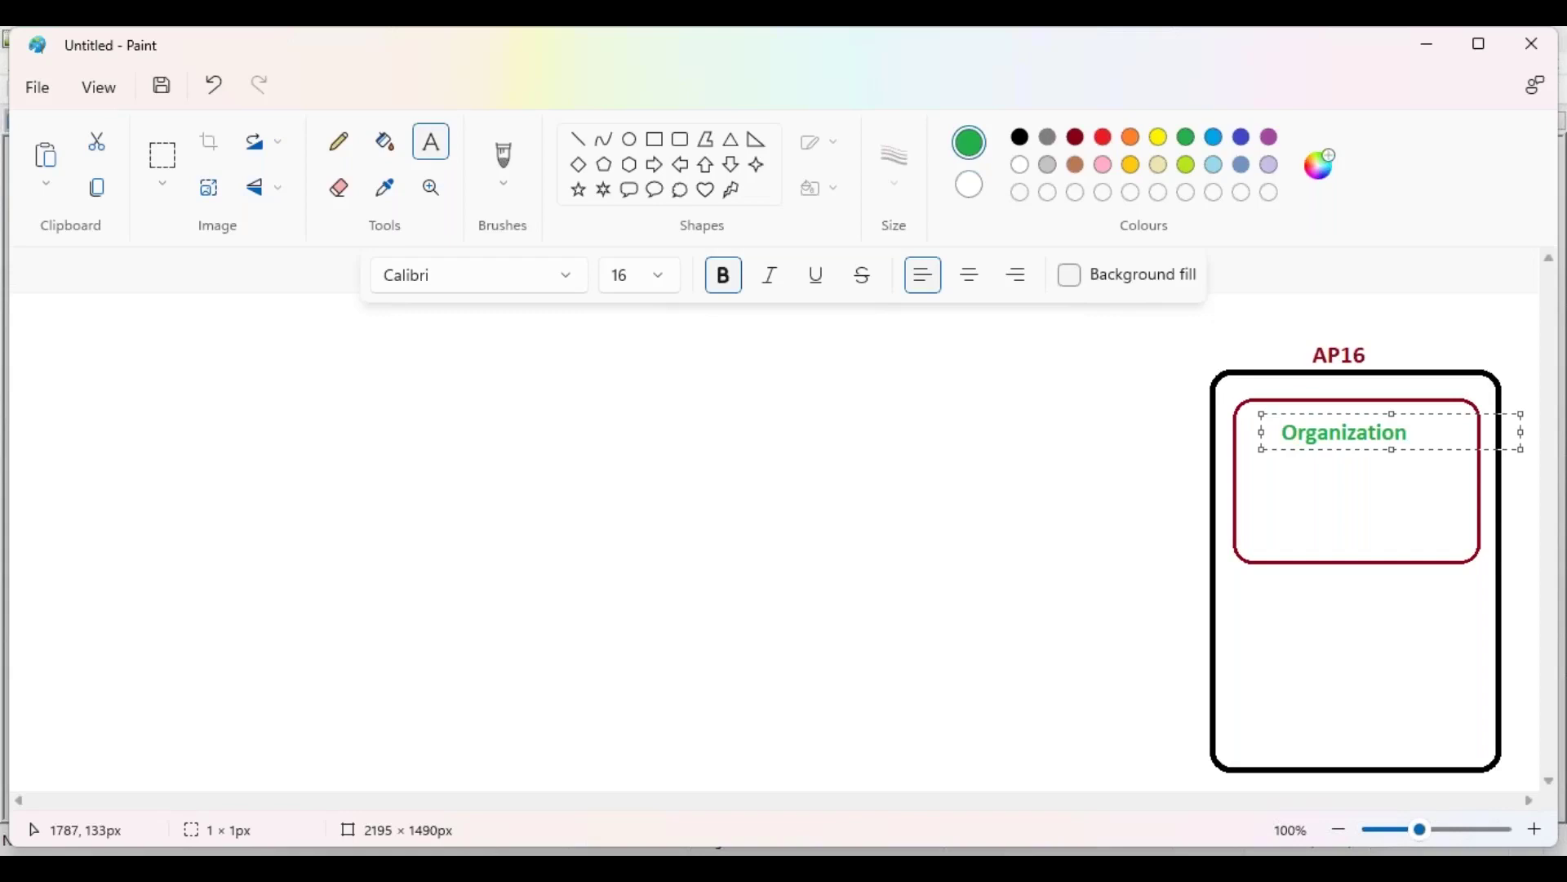
click(1295, 471)
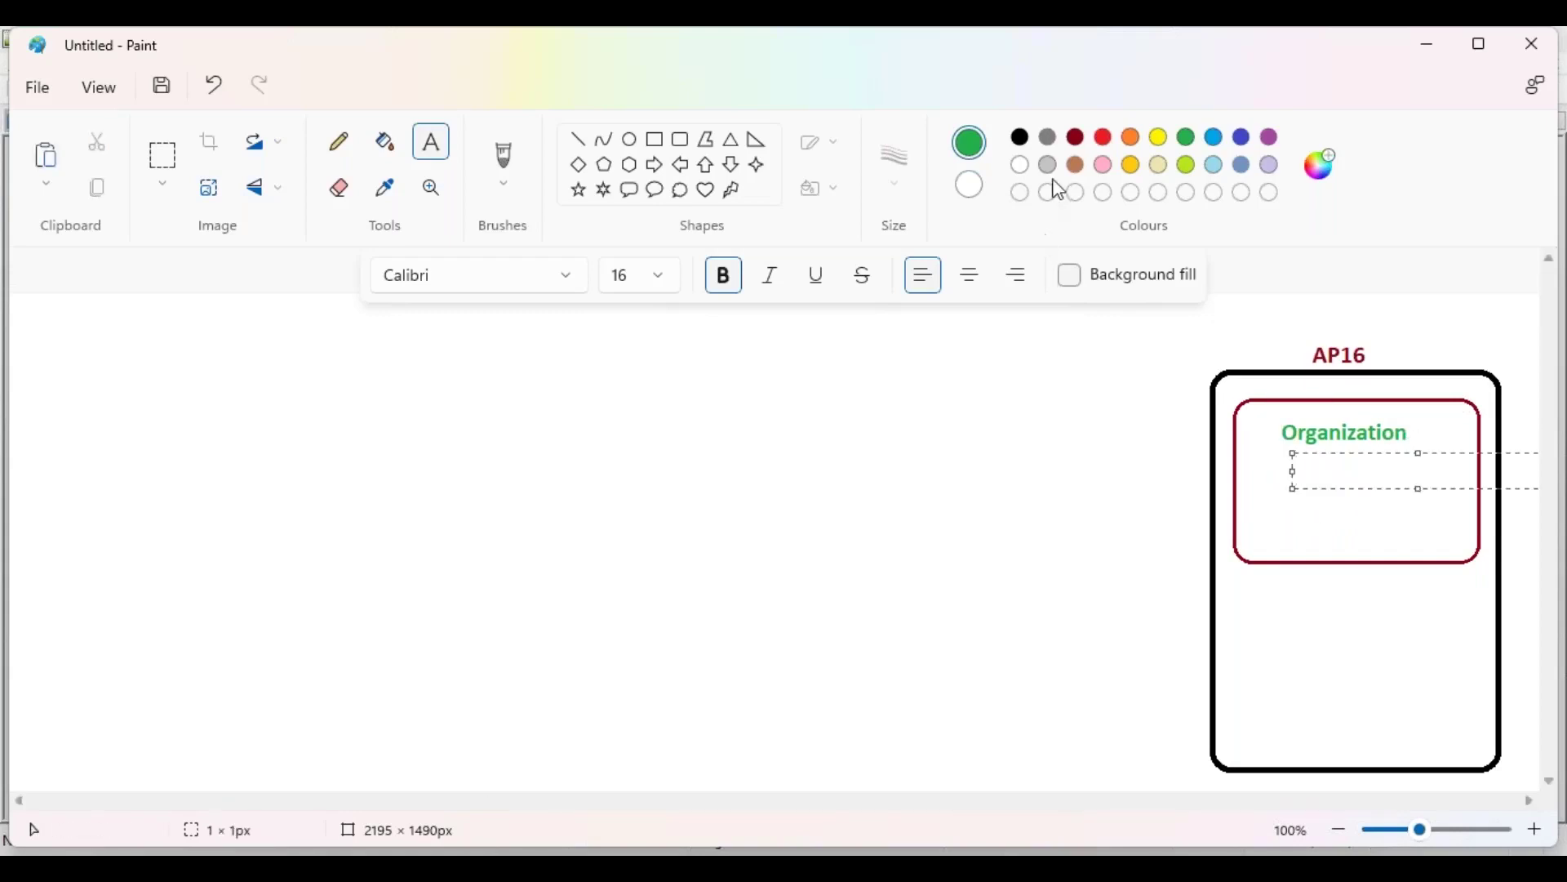
click(1075, 136)
text(Reddy Labd)
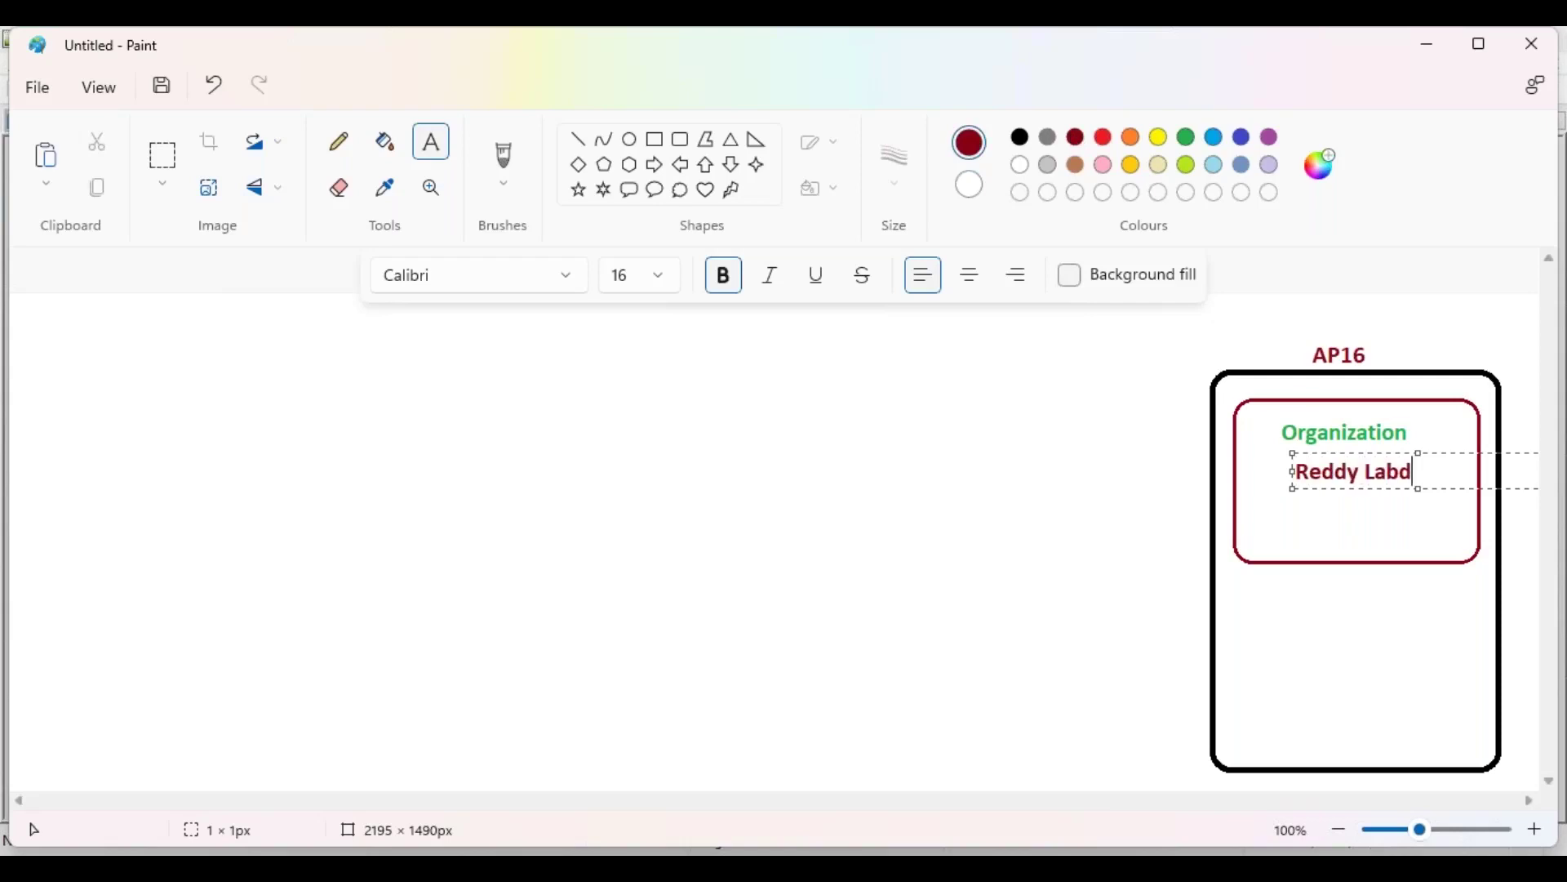
key(BackSpace)
text(s))
click(1296, 471)
text(()
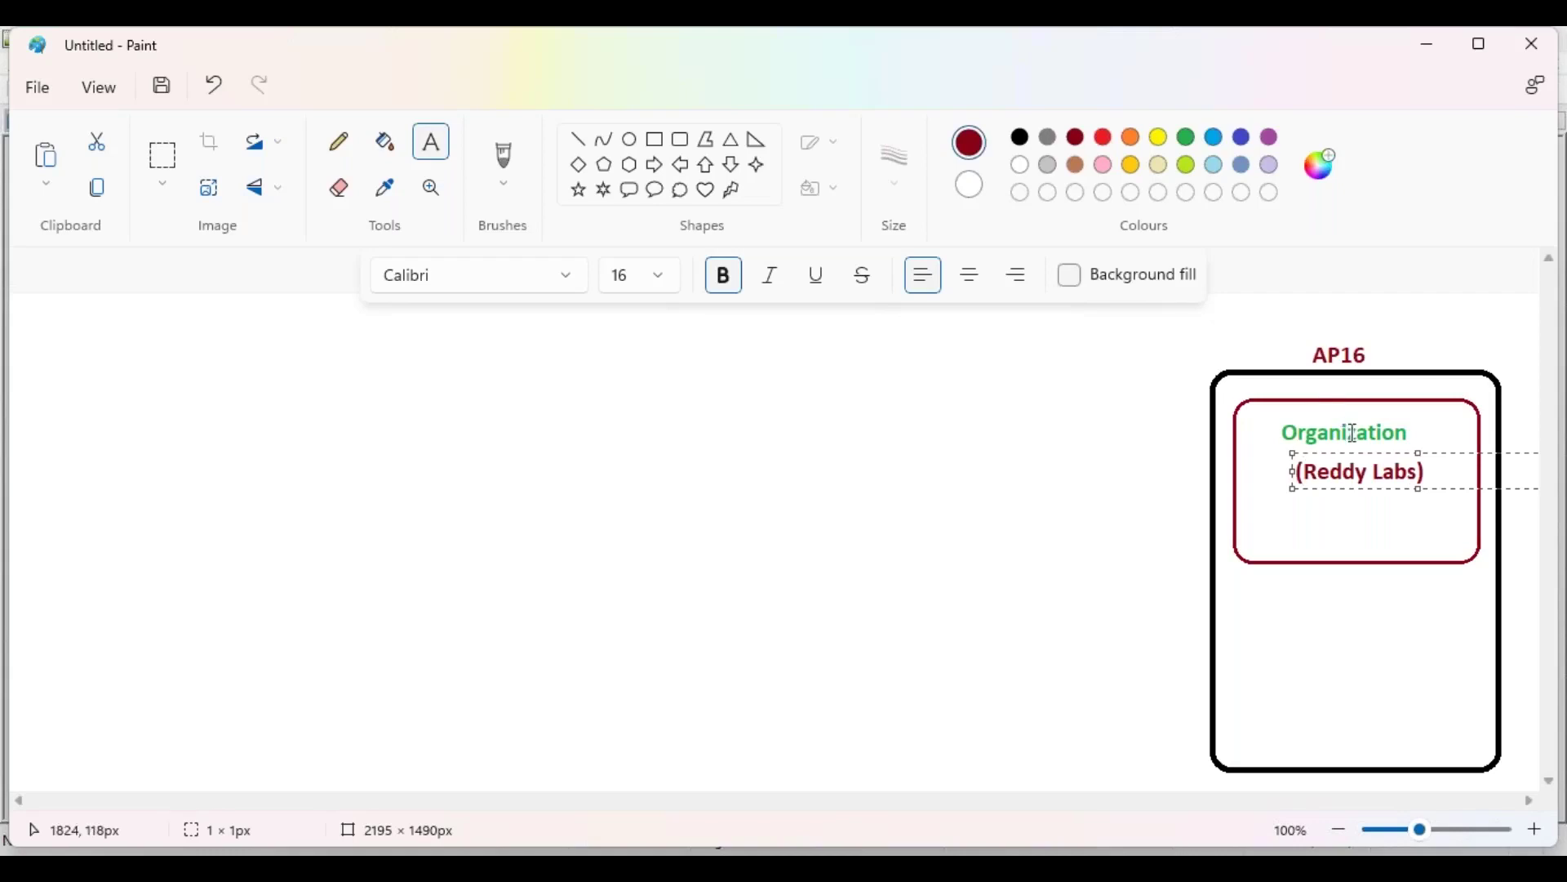
drag(1364, 454, 1353, 454)
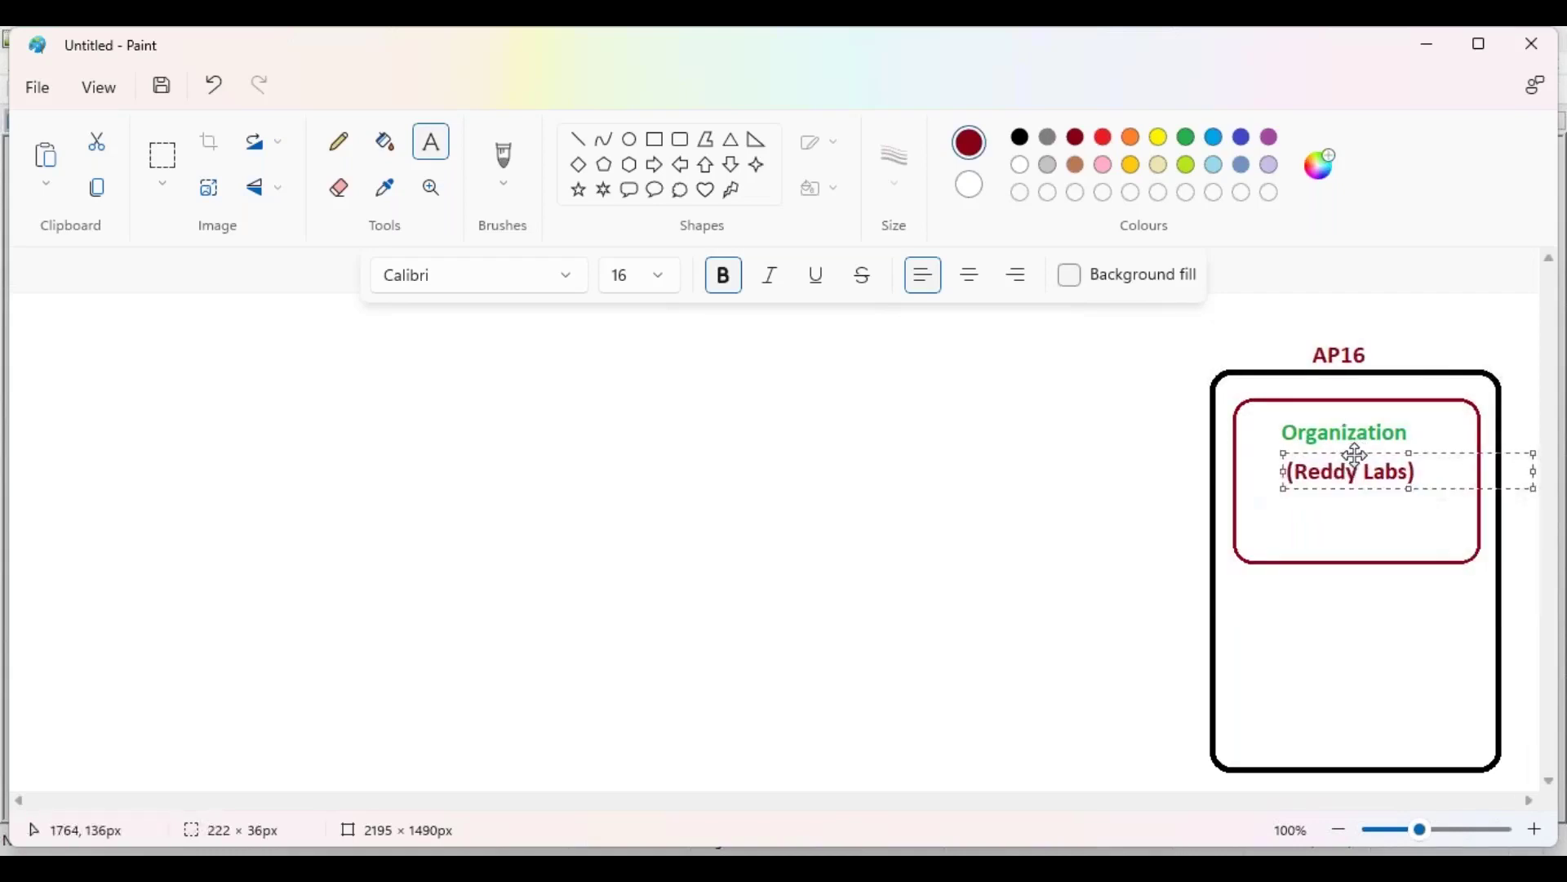
click(1265, 535)
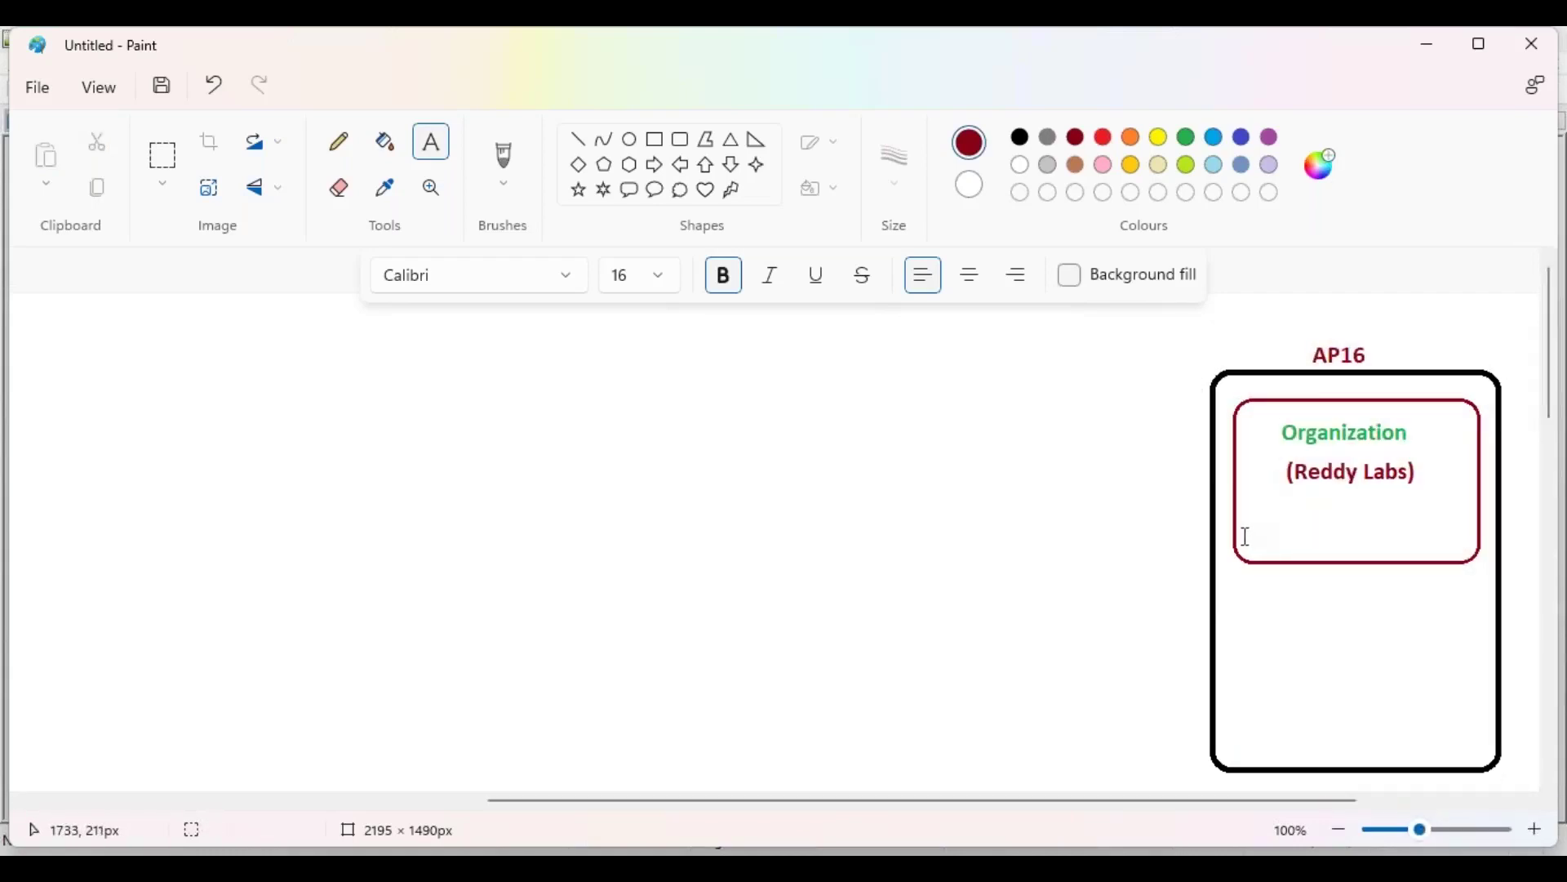
Step: Add a blue 'Org.ID:' line with the organization's ID near the box bottom
click(1244, 528)
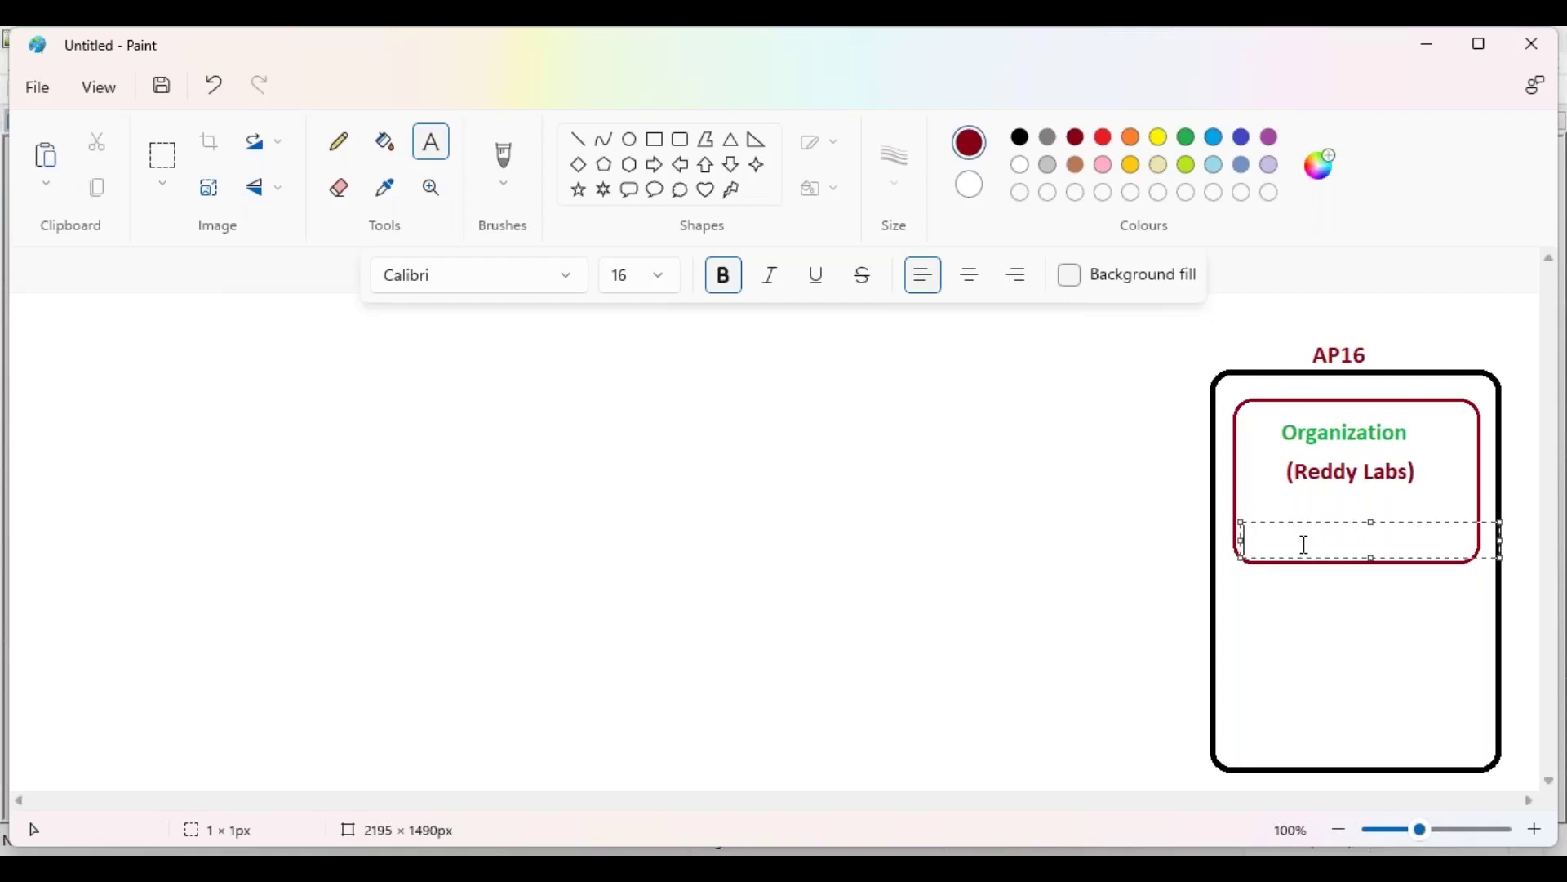
text(Org.ID: 00D445599)
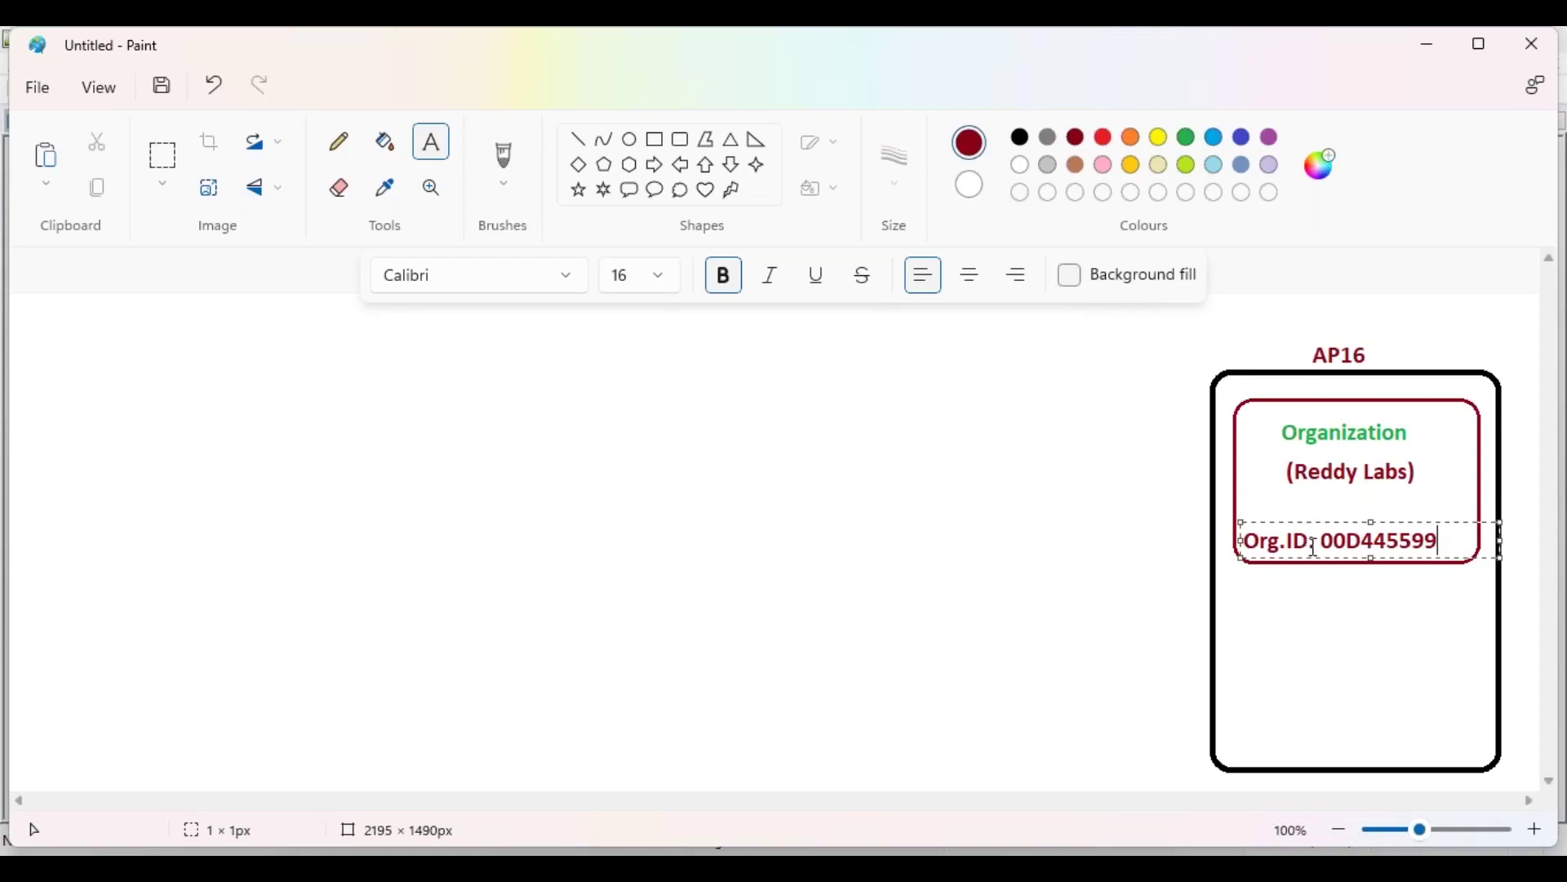
drag(1330, 522, 1345, 521)
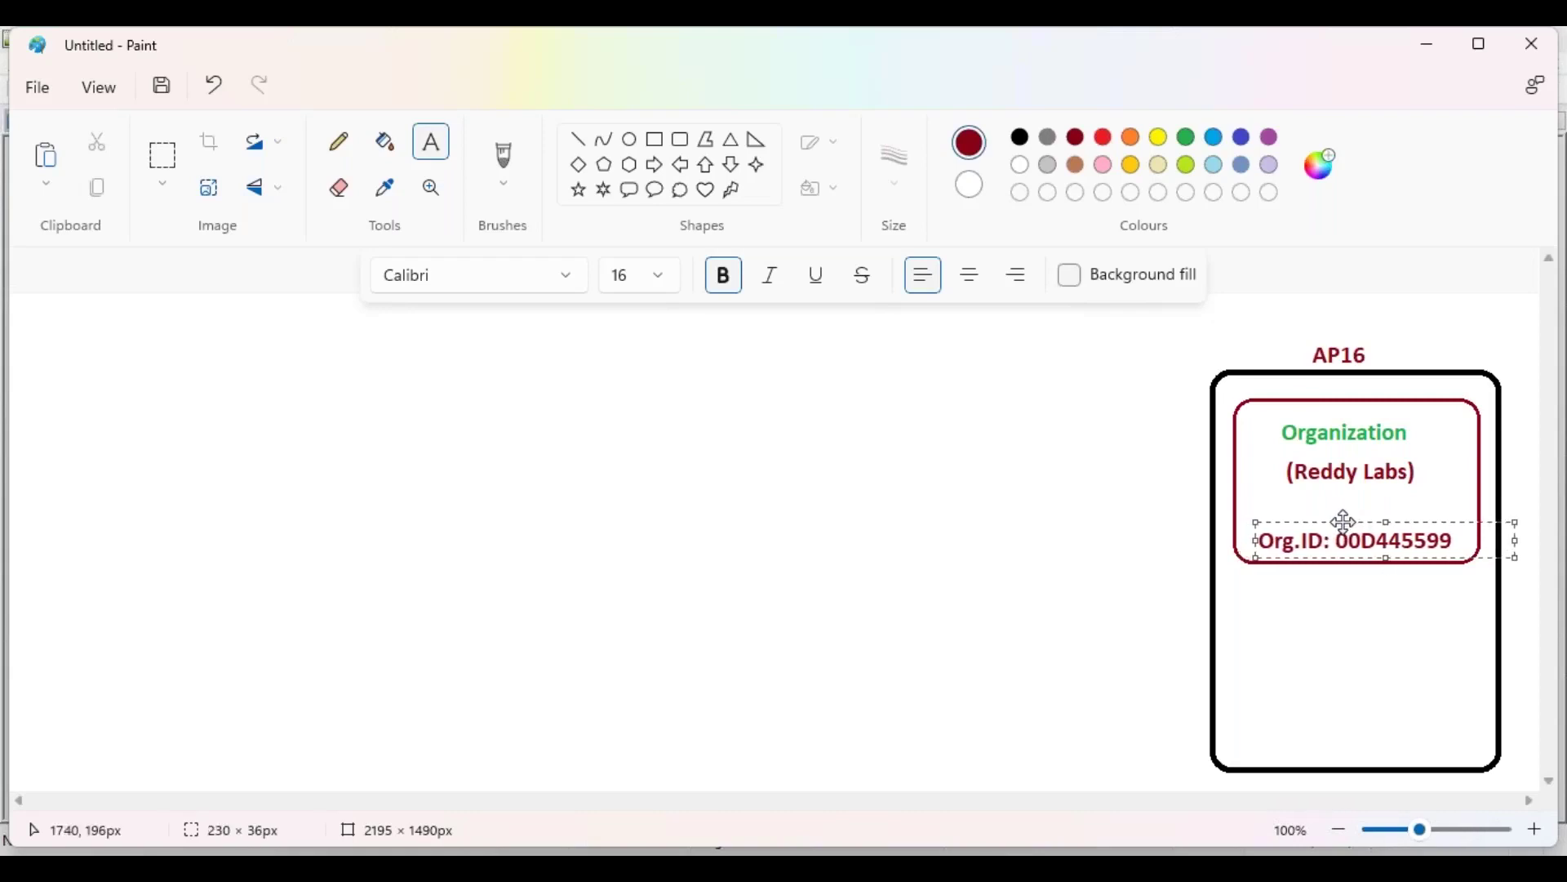
drag(1461, 538, 1258, 541)
click(1242, 136)
click(1345, 499)
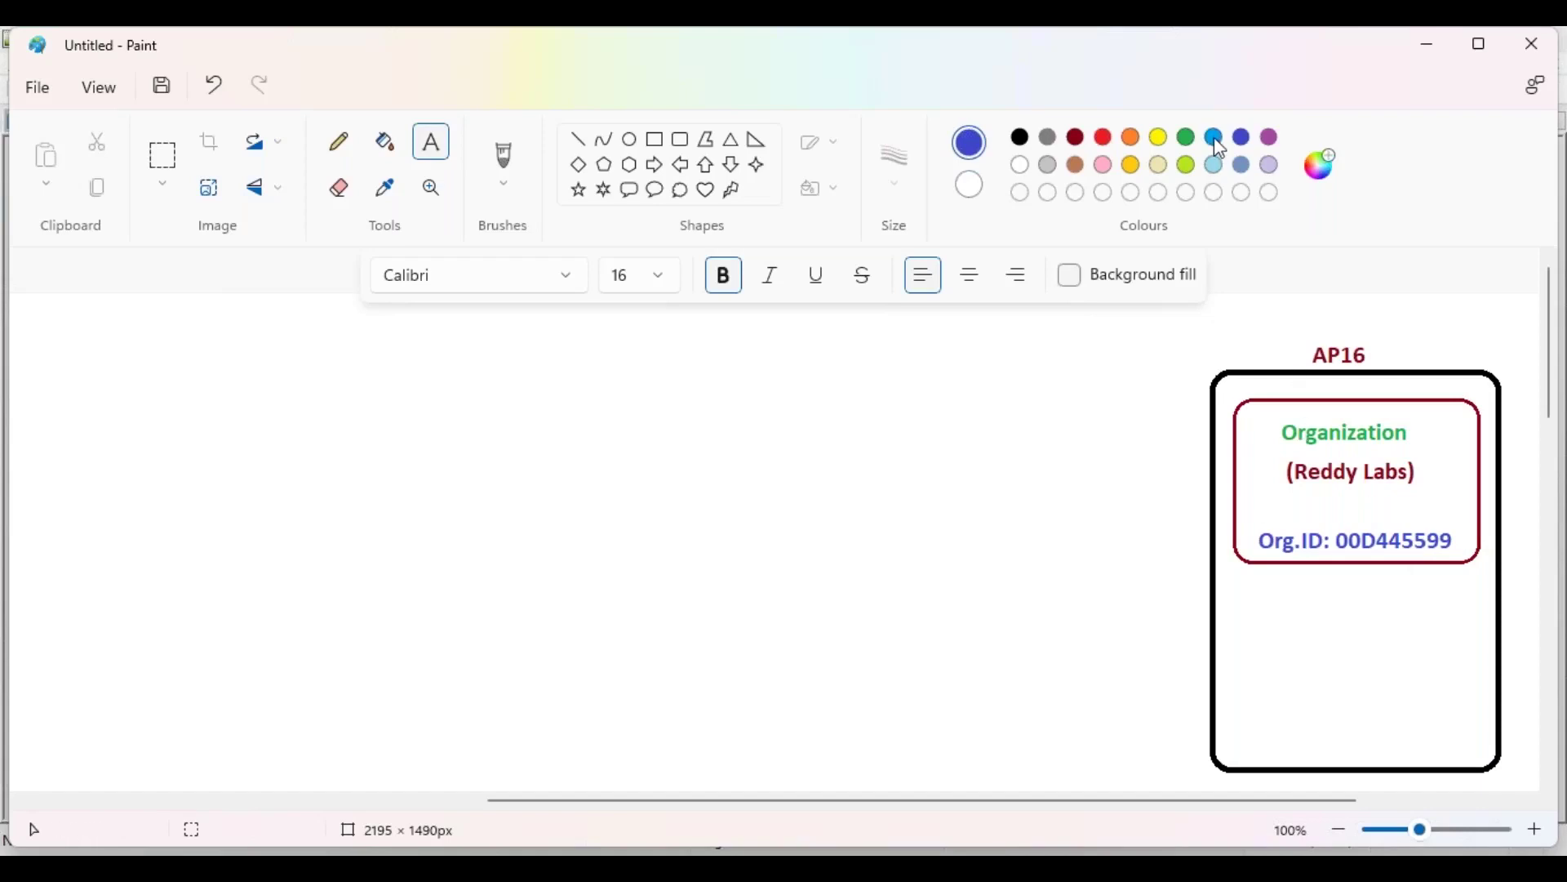
Step: Add a centred black '(Production Account)' label between (Reddy Labs) and Org.ID
click(1188, 139)
click(1020, 137)
click(1270, 499)
text((Product)
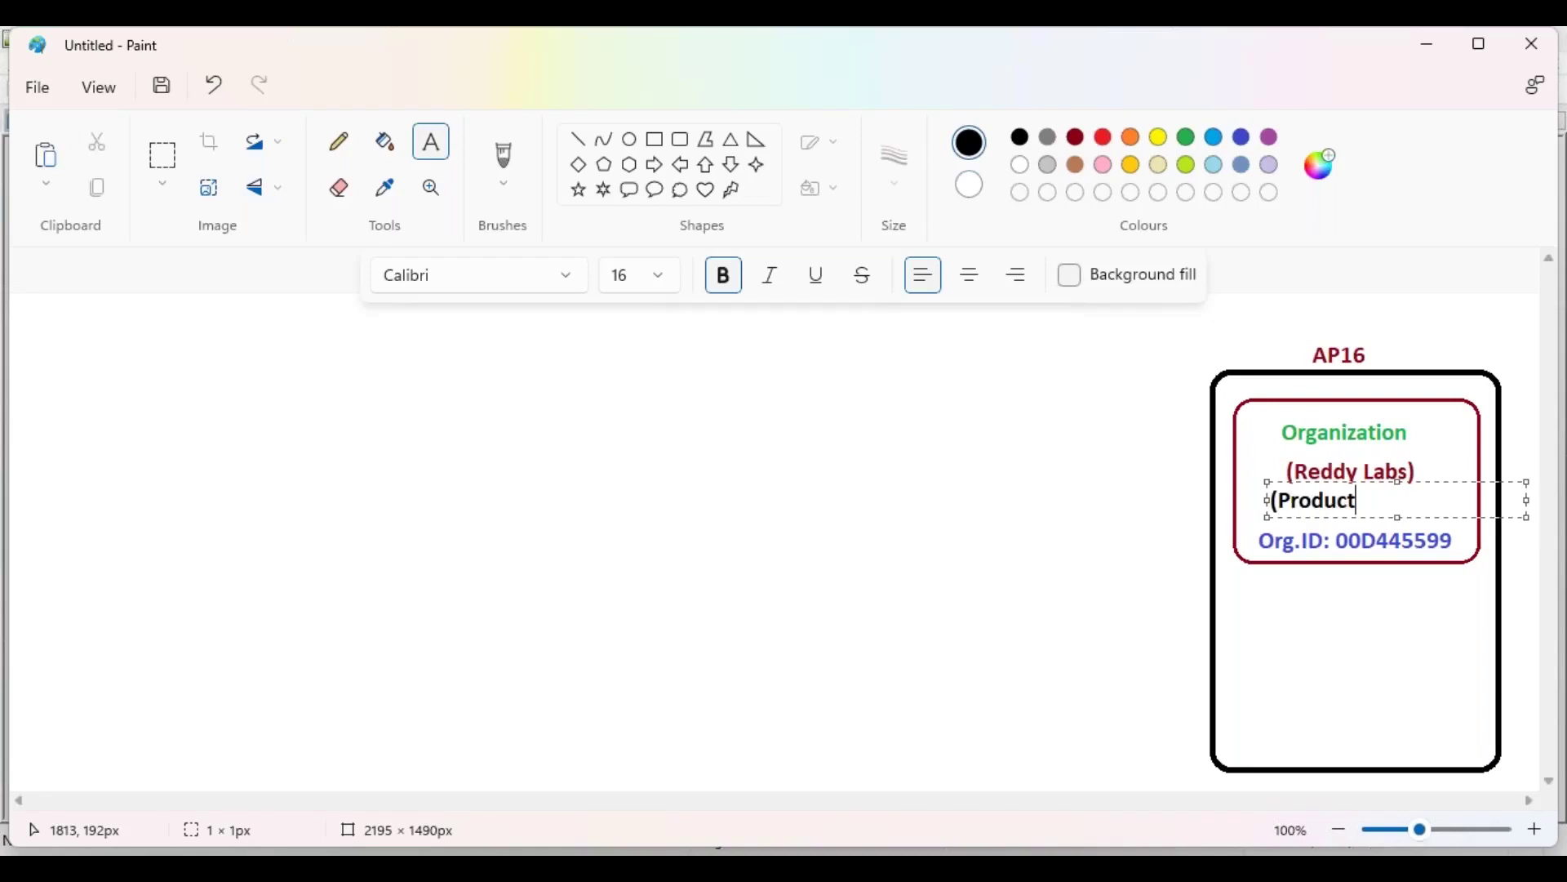
text(ion Account))
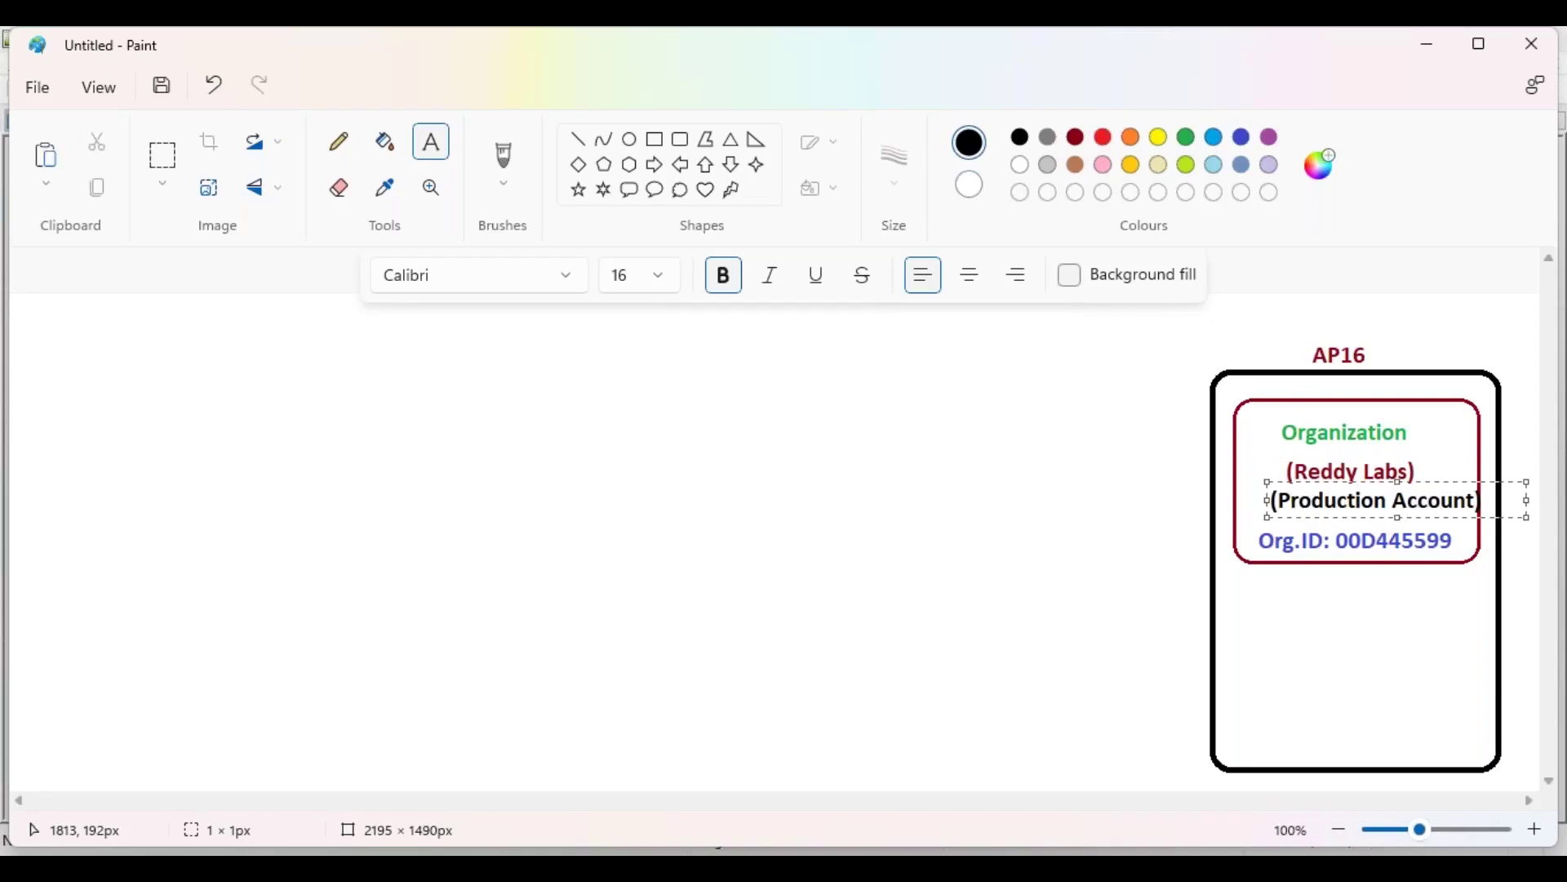
drag(1379, 484, 1360, 488)
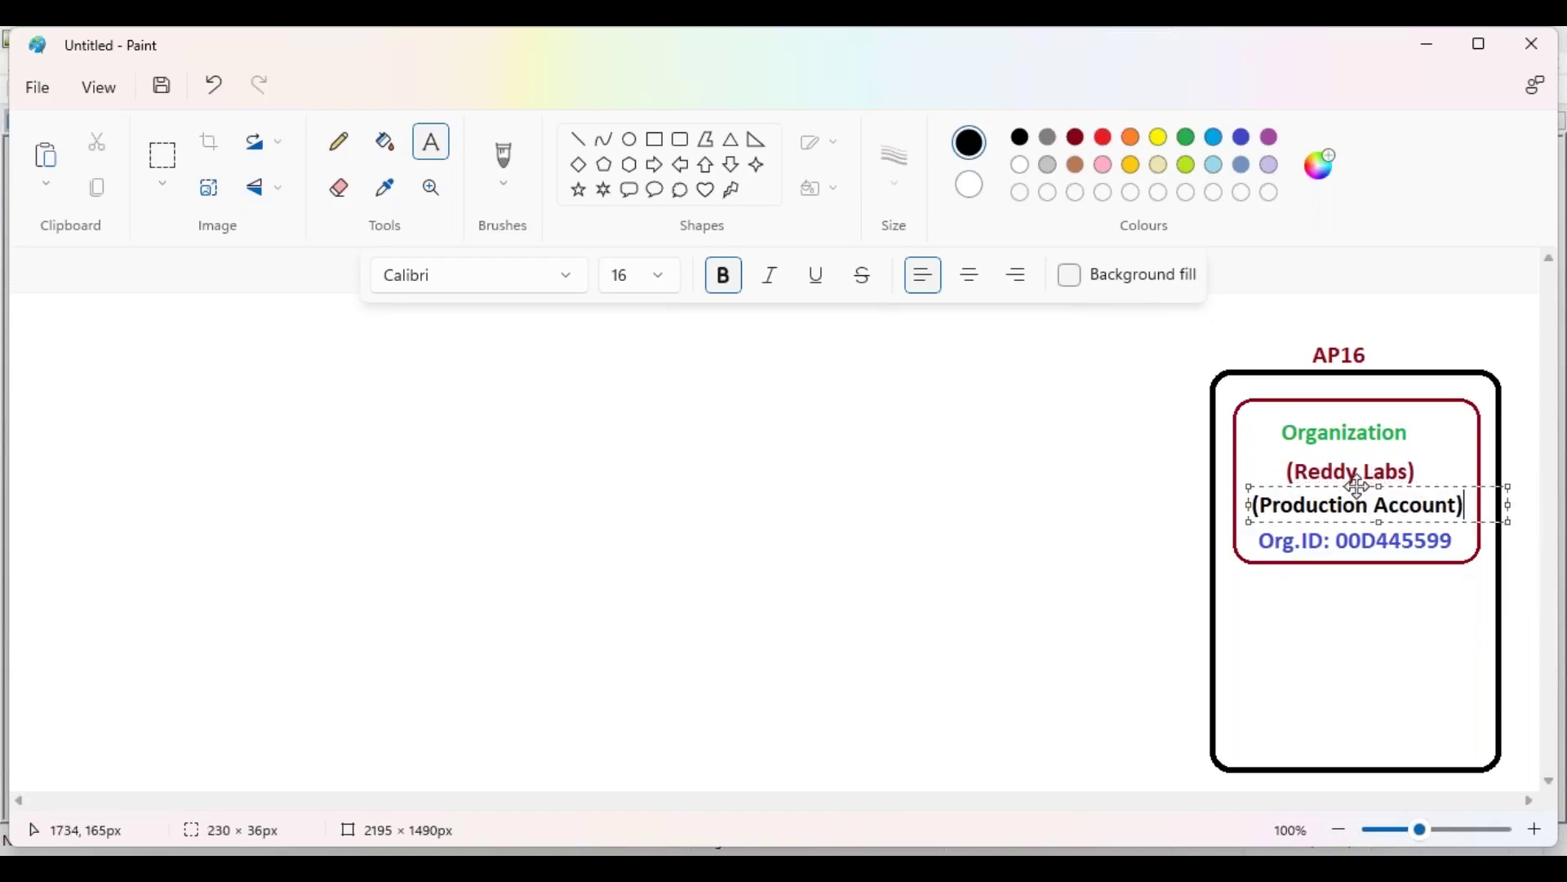
click(1127, 490)
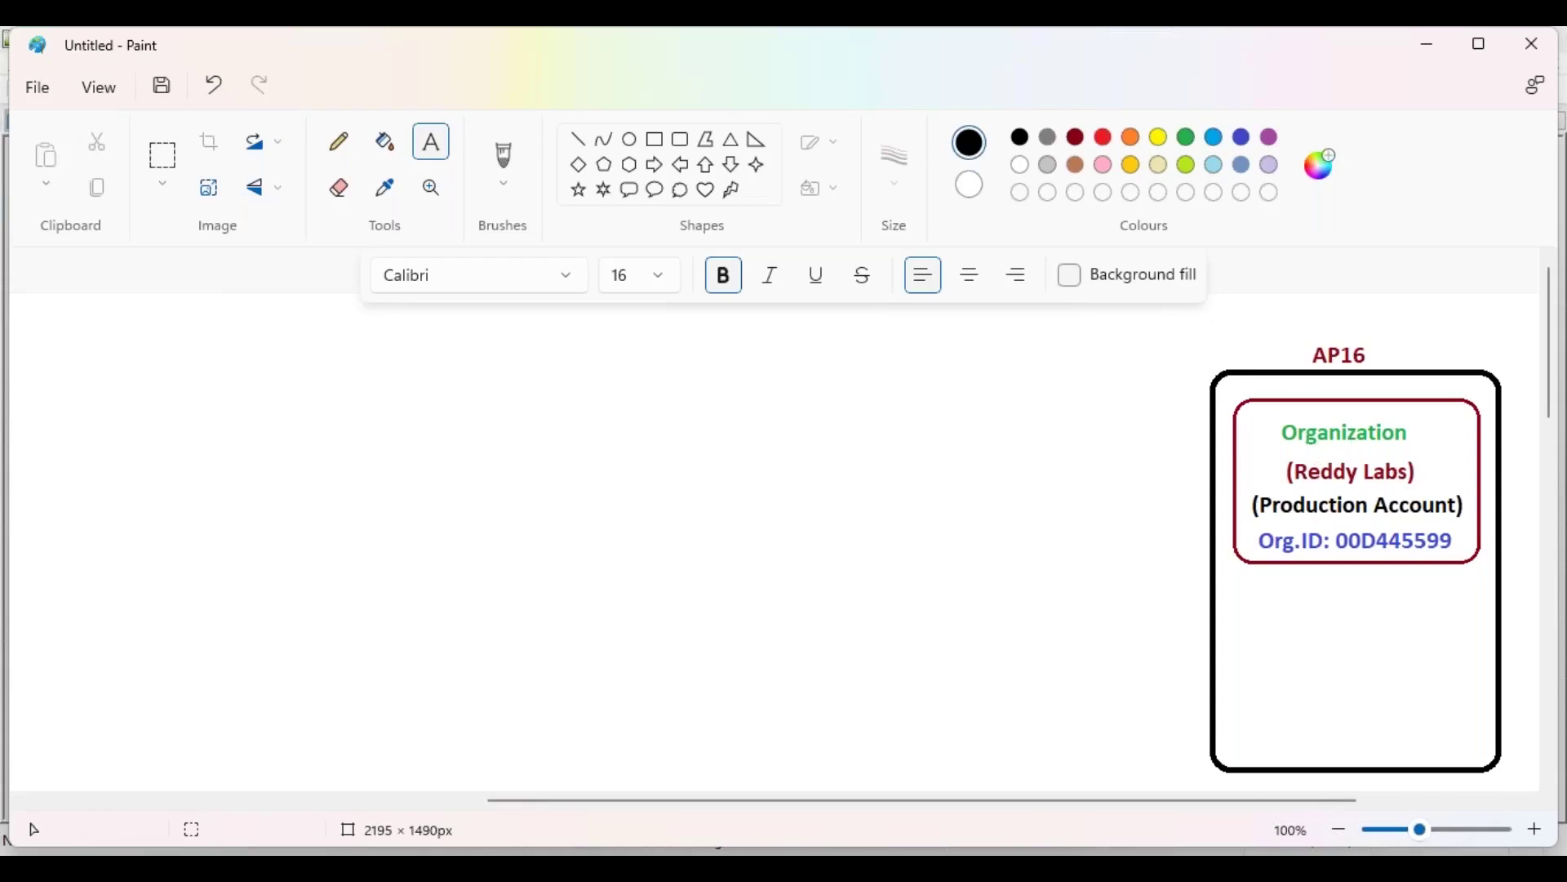
Step: Switch to Notepad++ to view the Reddy Labs outline in Sandbox.txt
click(1050, 764)
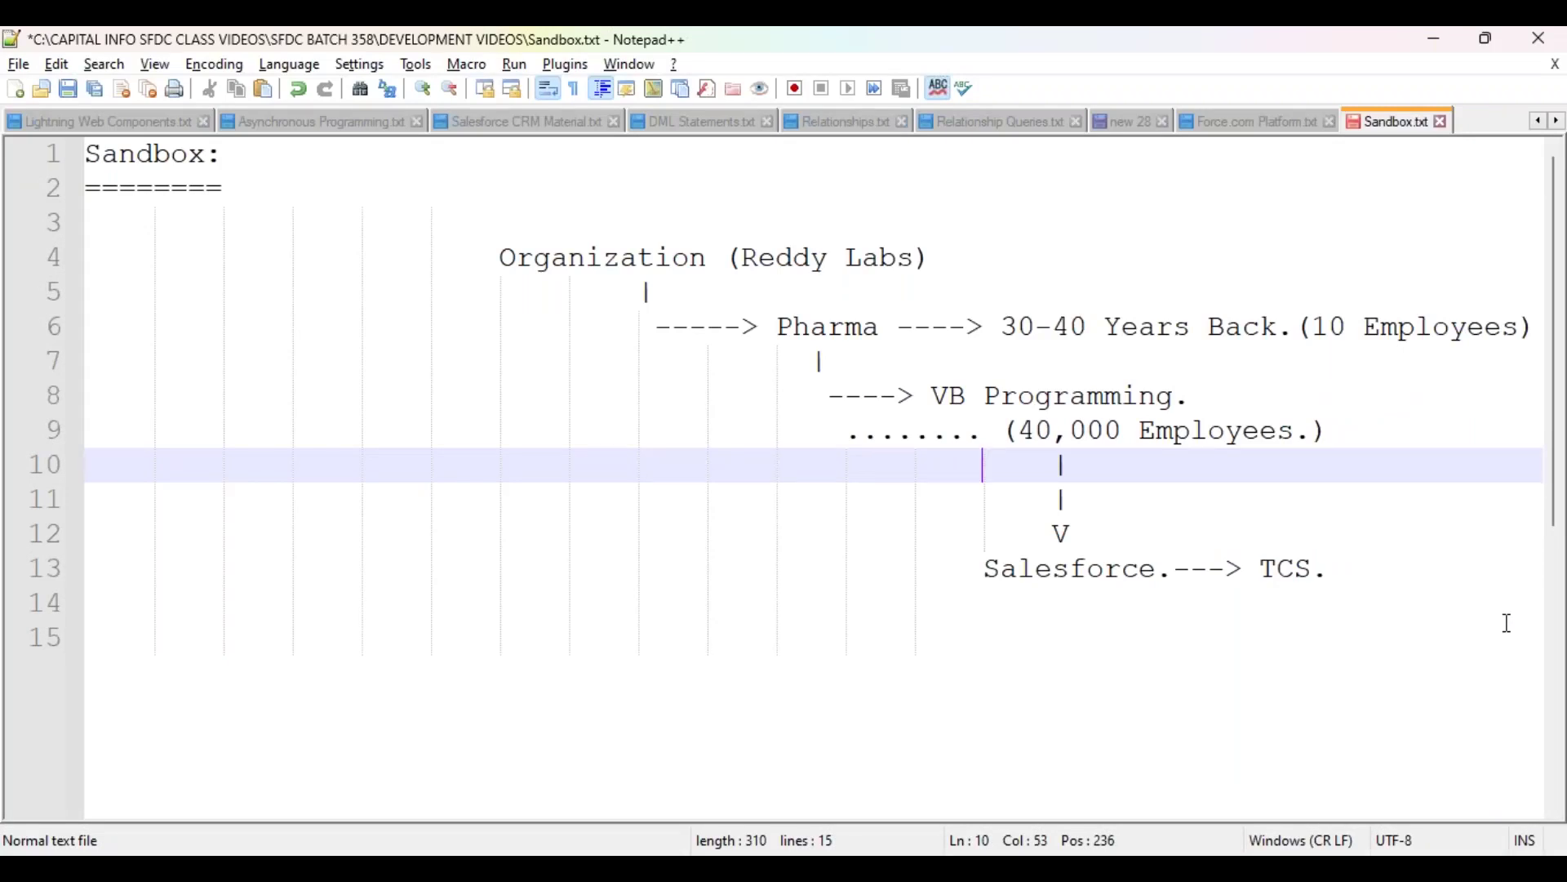
Step: Switch back to Paint's AP16 diagram with the labelled organization box
key(alt+Tab)
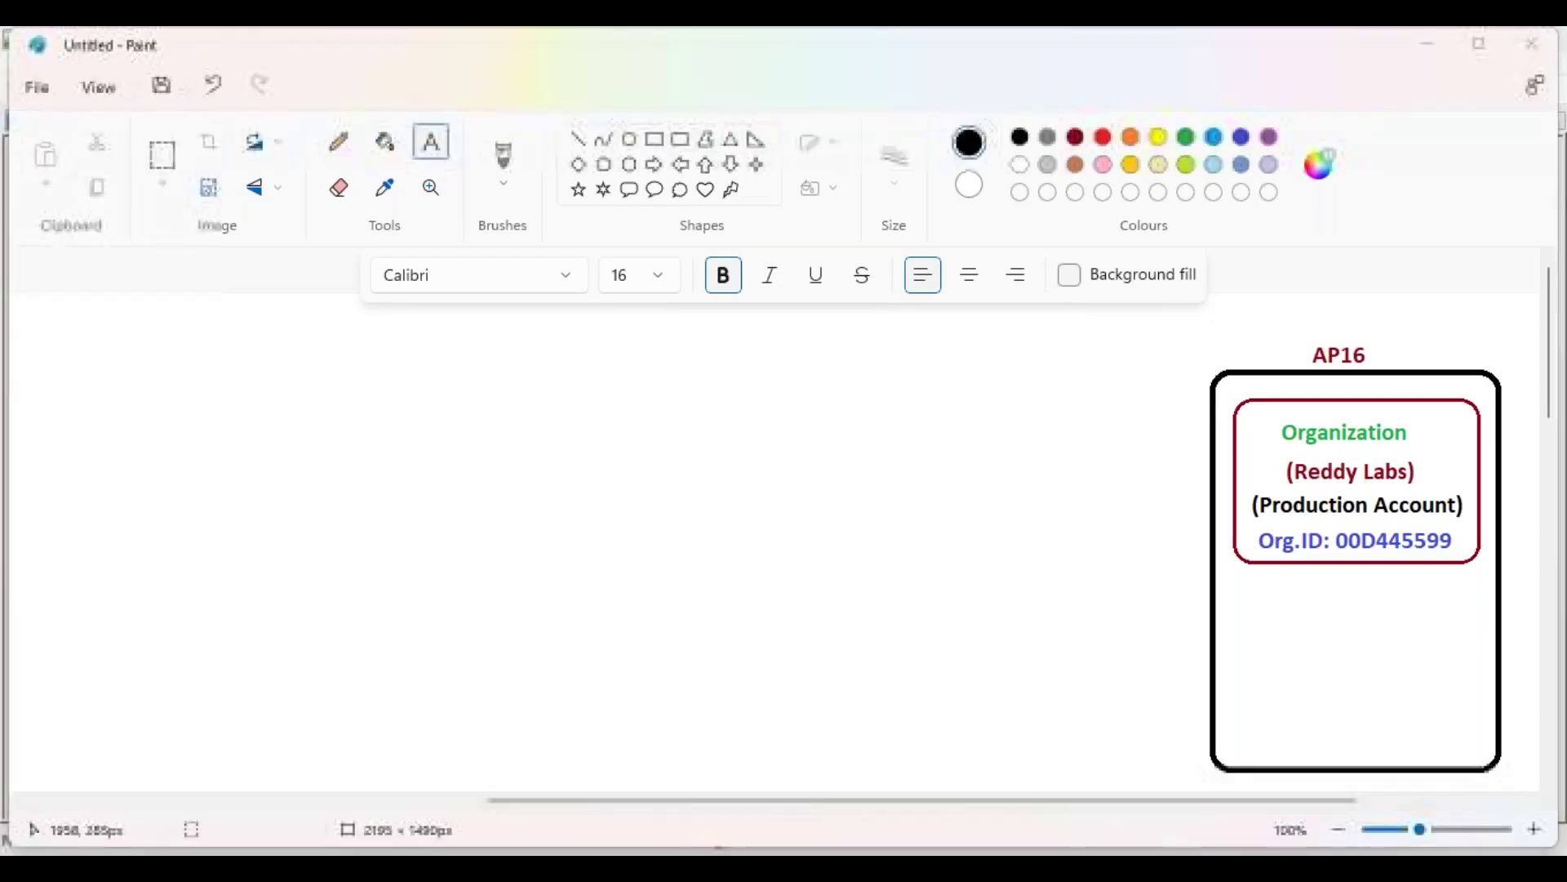
key(alt+Tab)
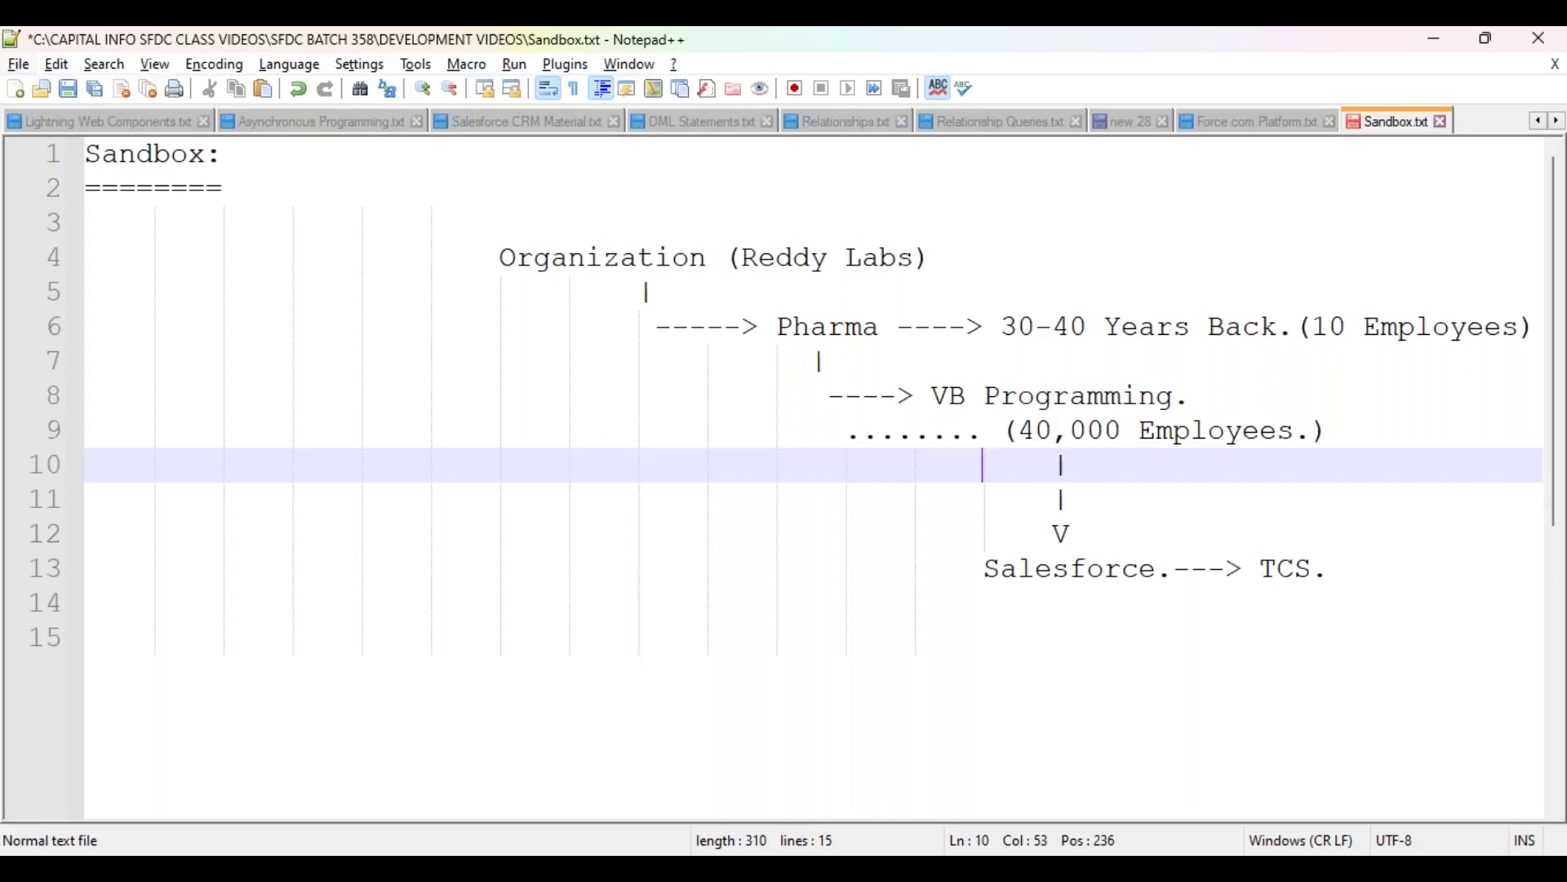
key(alt+Tab)
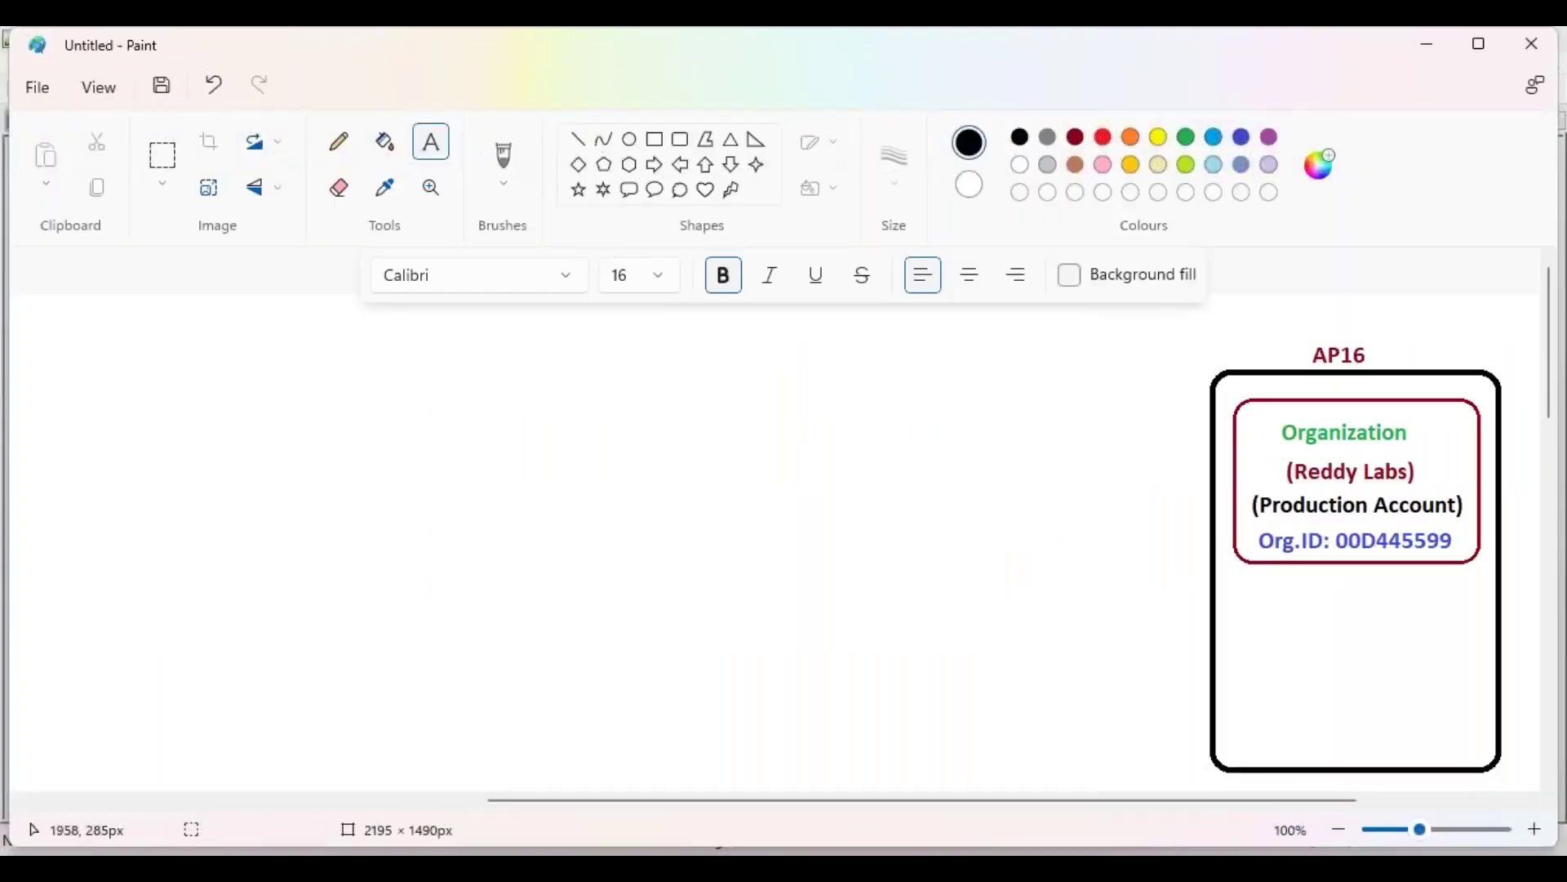
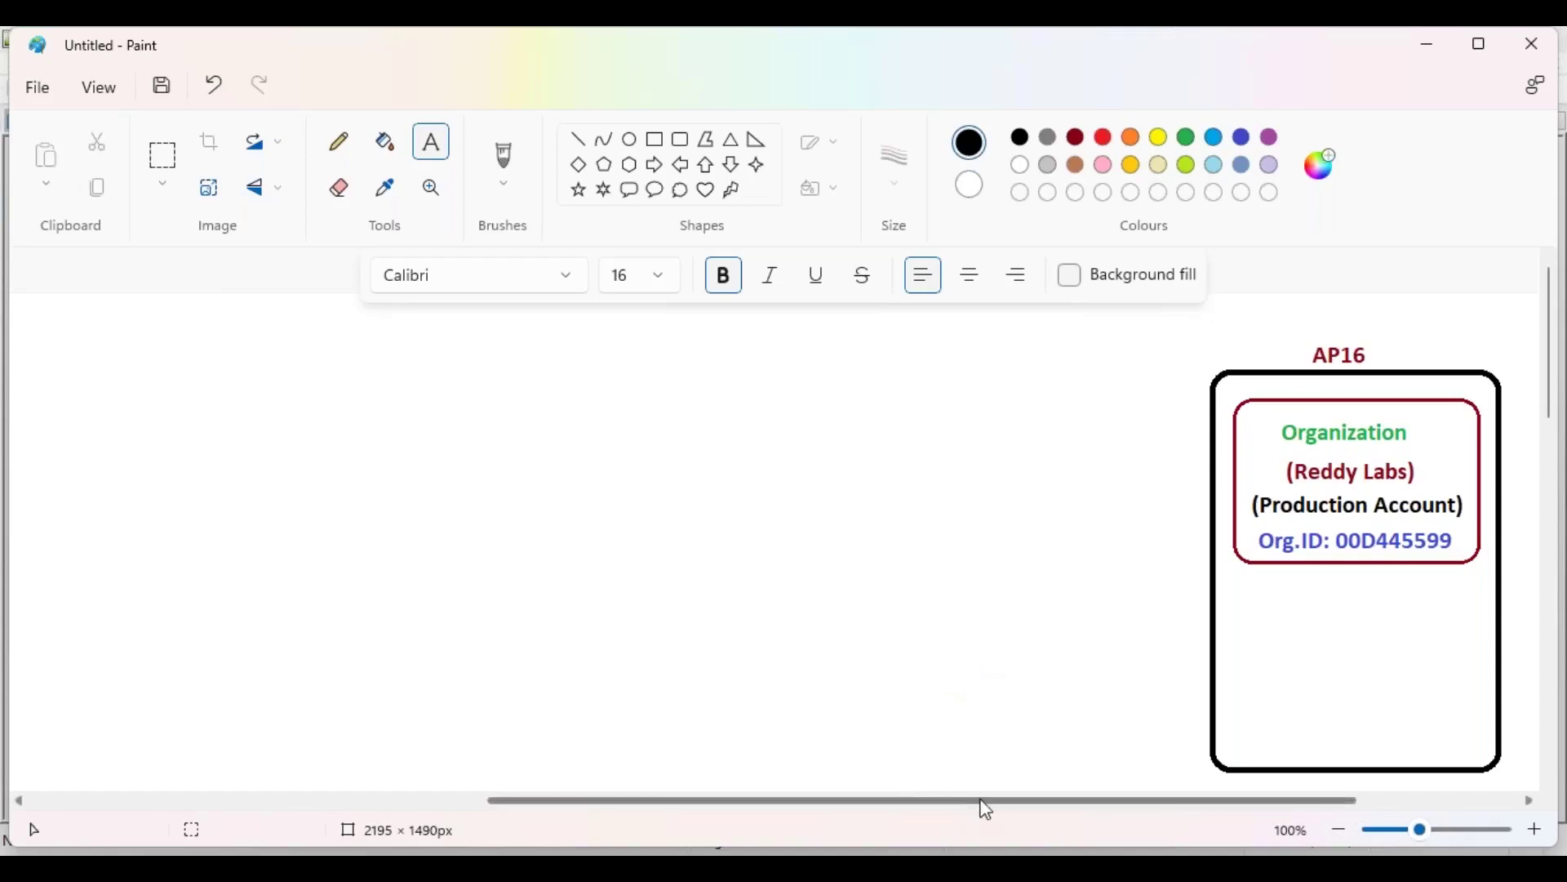
Step: Scroll the canvas sideways and switch to the Rounded rectangle shape
drag(984, 803, 943, 800)
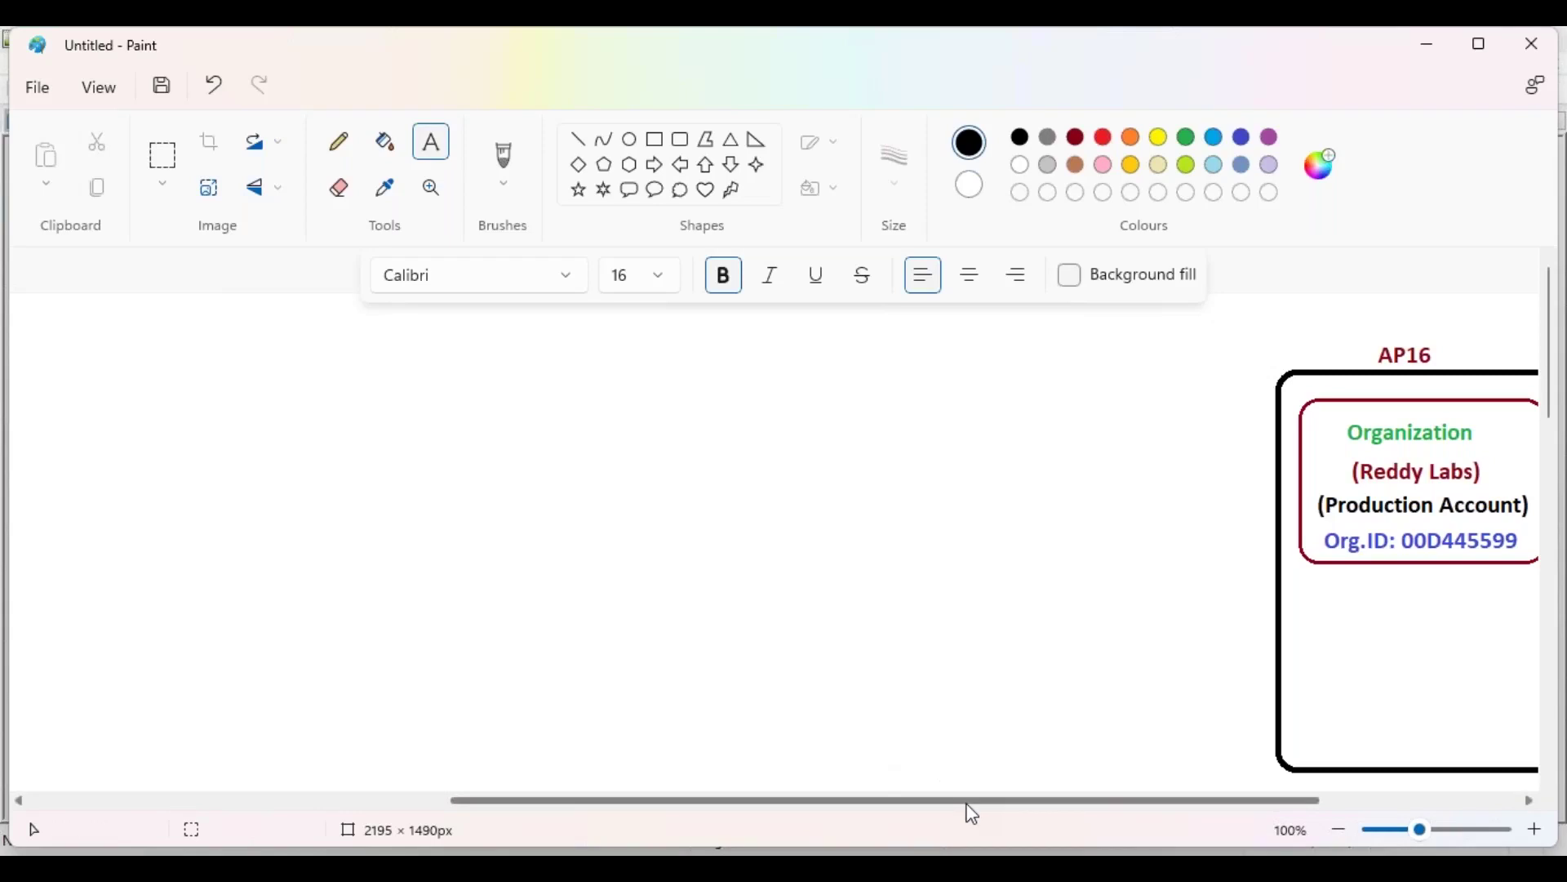
drag(972, 814, 1057, 814)
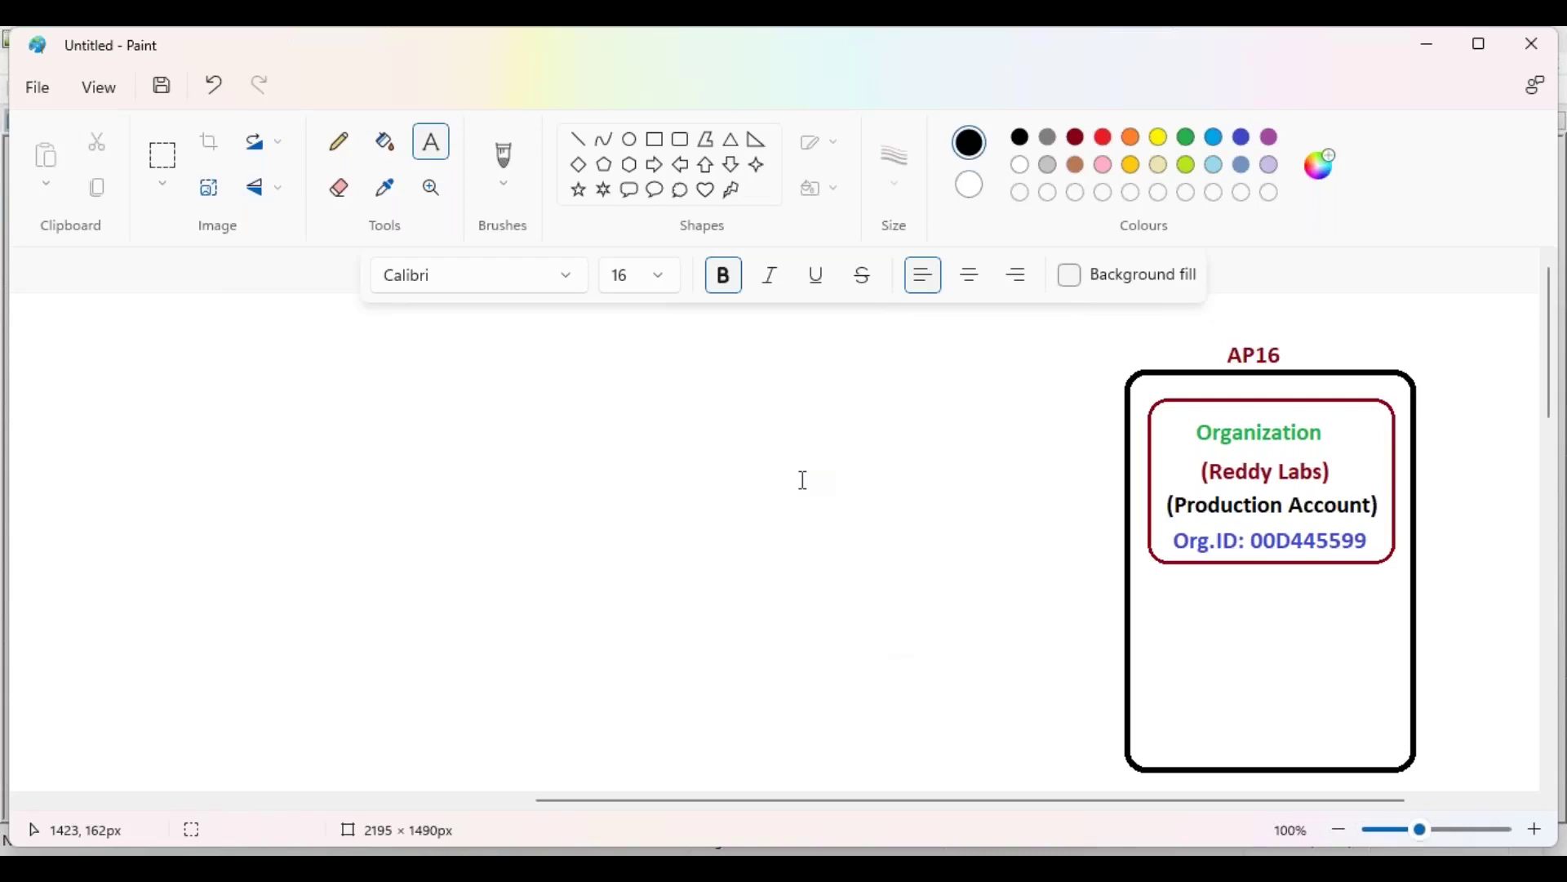
click(683, 140)
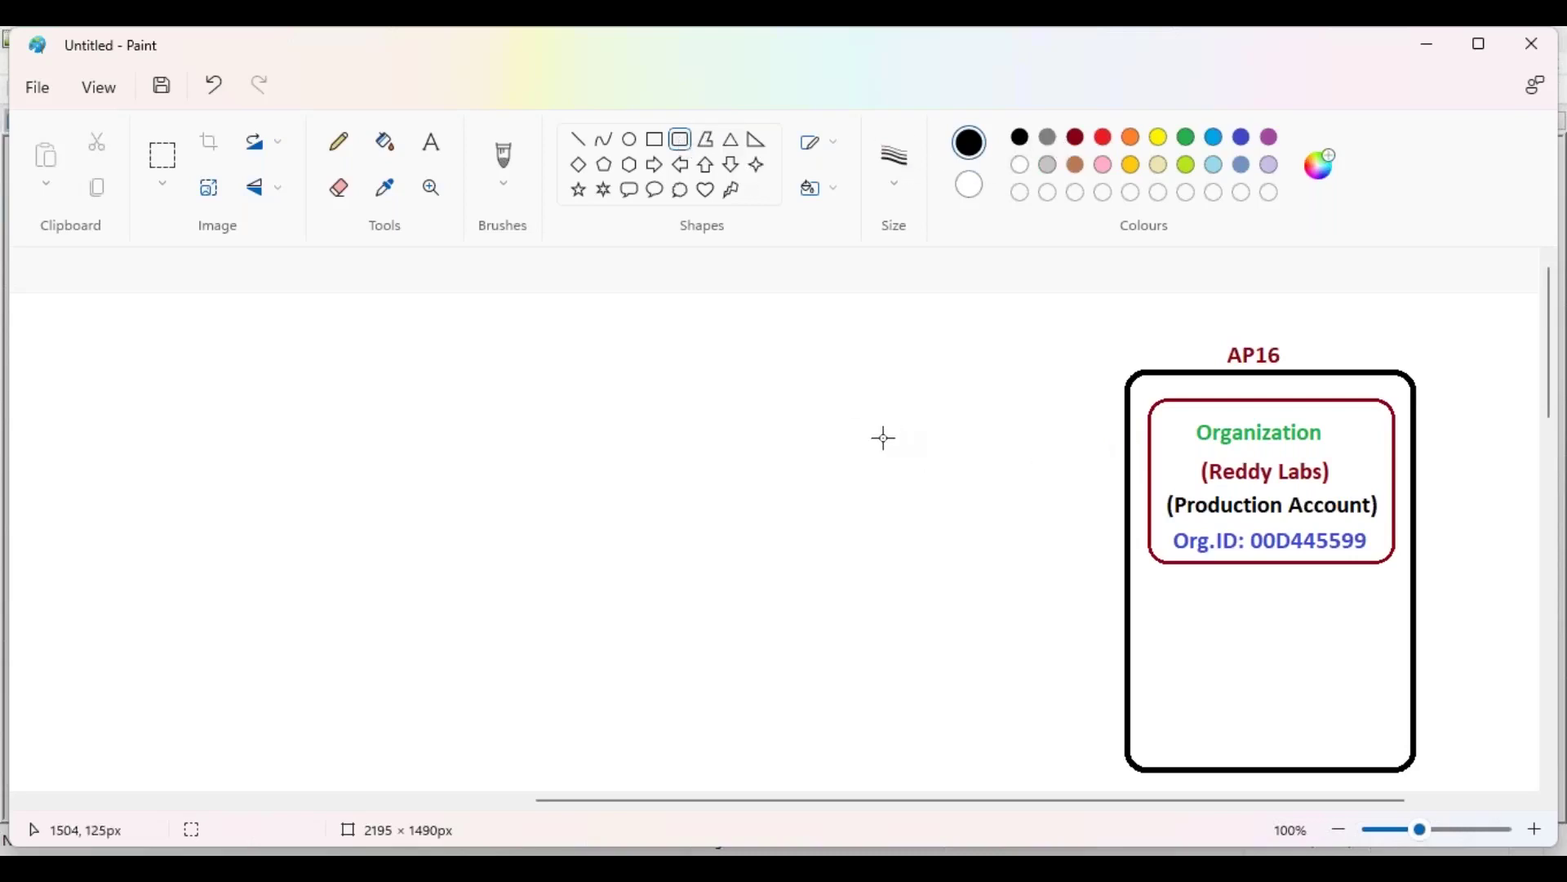
Step: Draw a tall rounded rectangle left of the AP16 box and narrow it
mouse_move(776, 392)
mouse_down()
mouse_move(803, 499)
mouse_move(920, 697)
mouse_move(1041, 742)
mouse_up()
drag(1040, 566, 990, 567)
drag(895, 539, 887, 539)
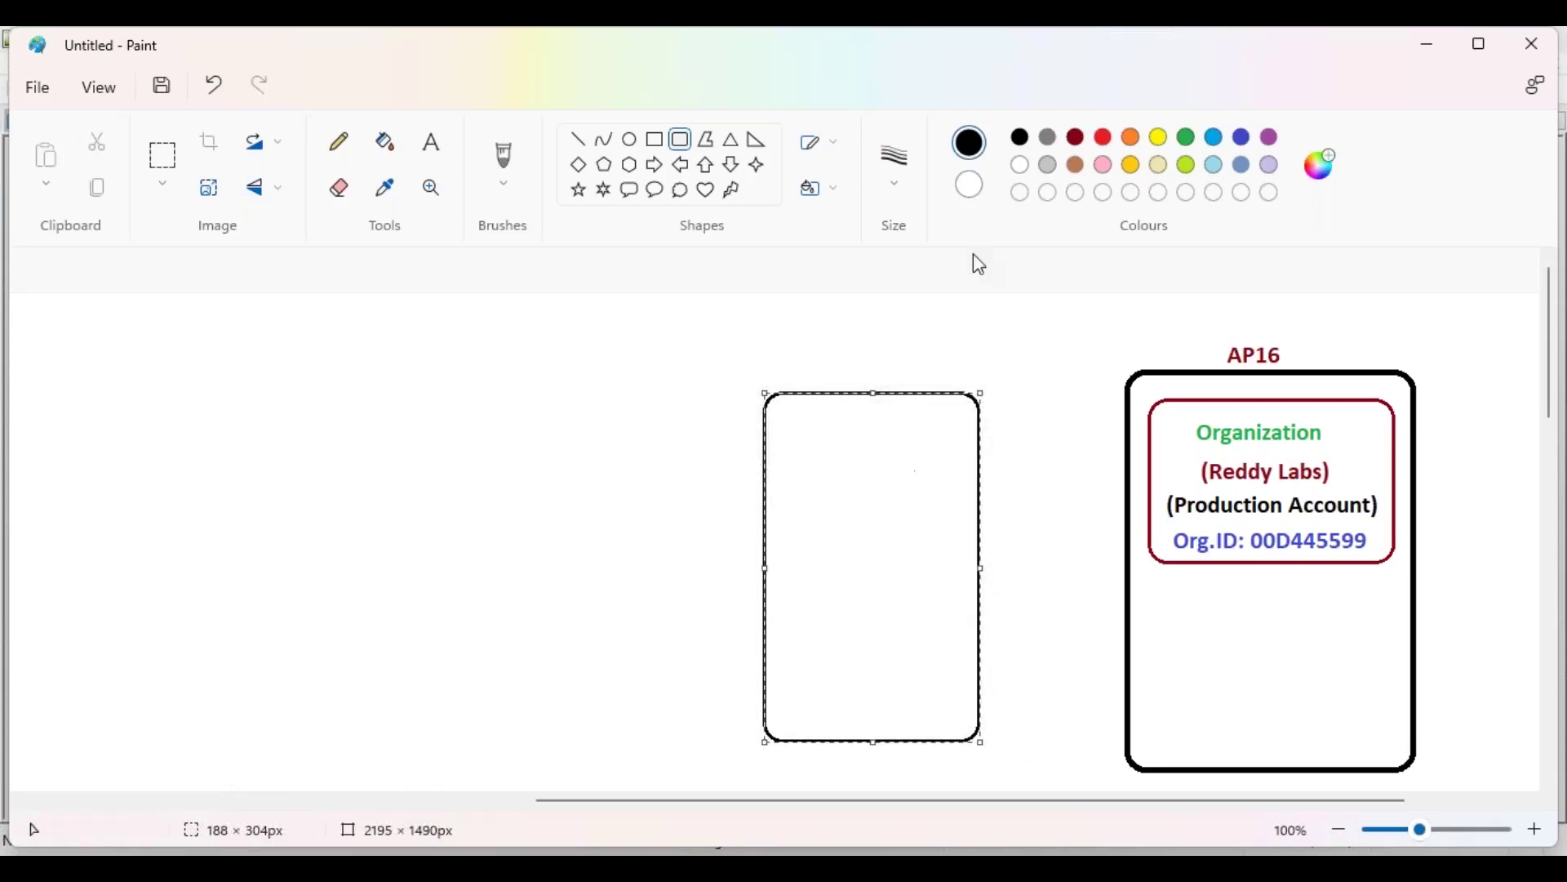
Step: Give the rectangle a 5px outline, commit it, and select the whole shape
click(897, 176)
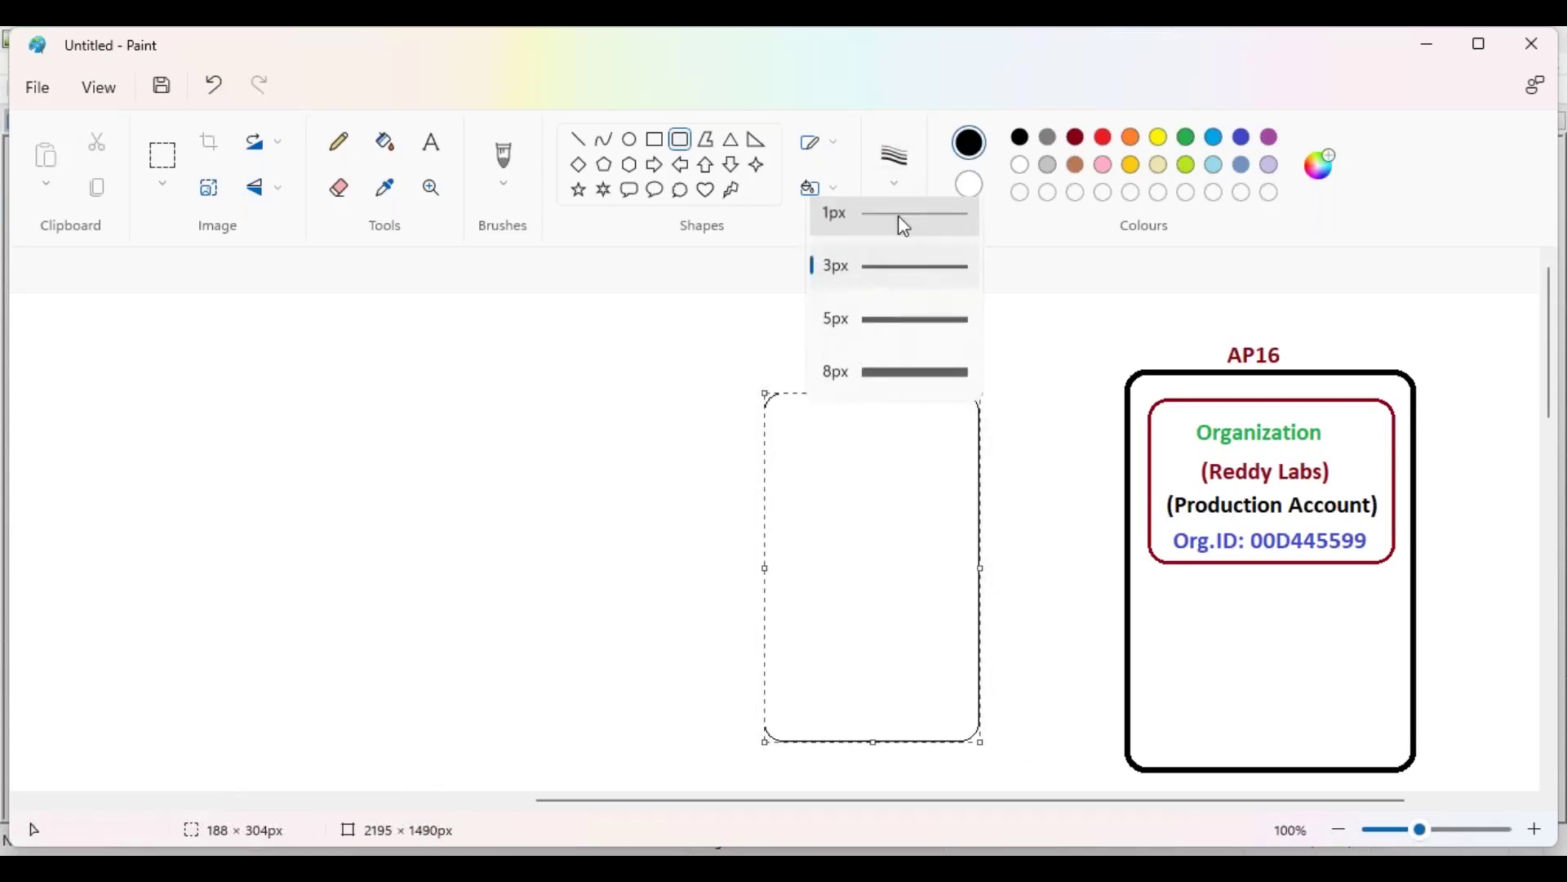
click(916, 296)
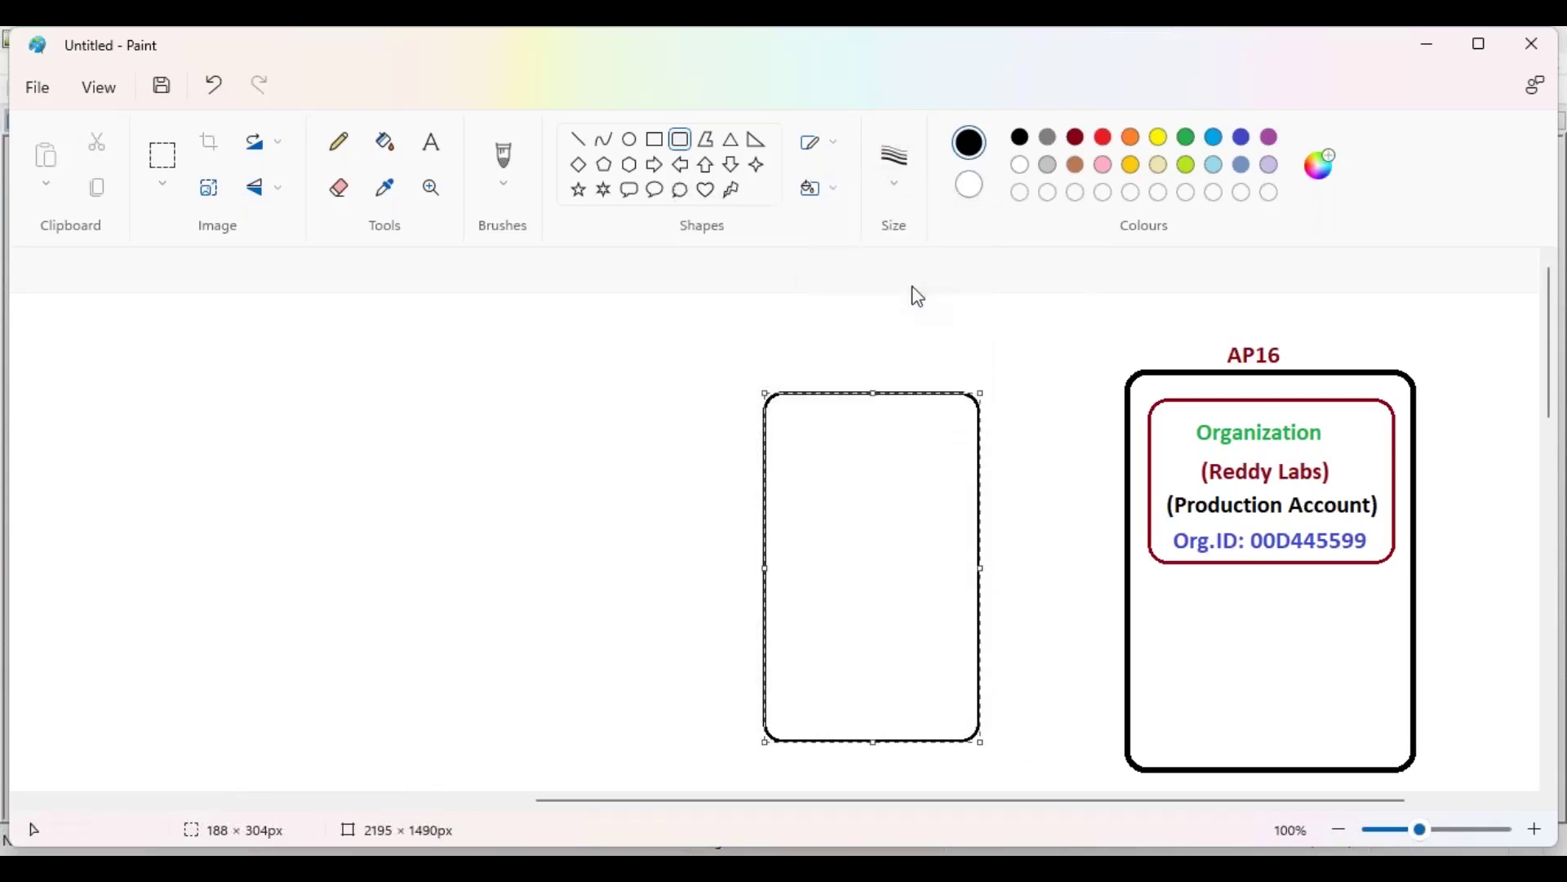
click(895, 168)
click(899, 330)
drag(892, 532, 842, 513)
click(635, 410)
click(162, 155)
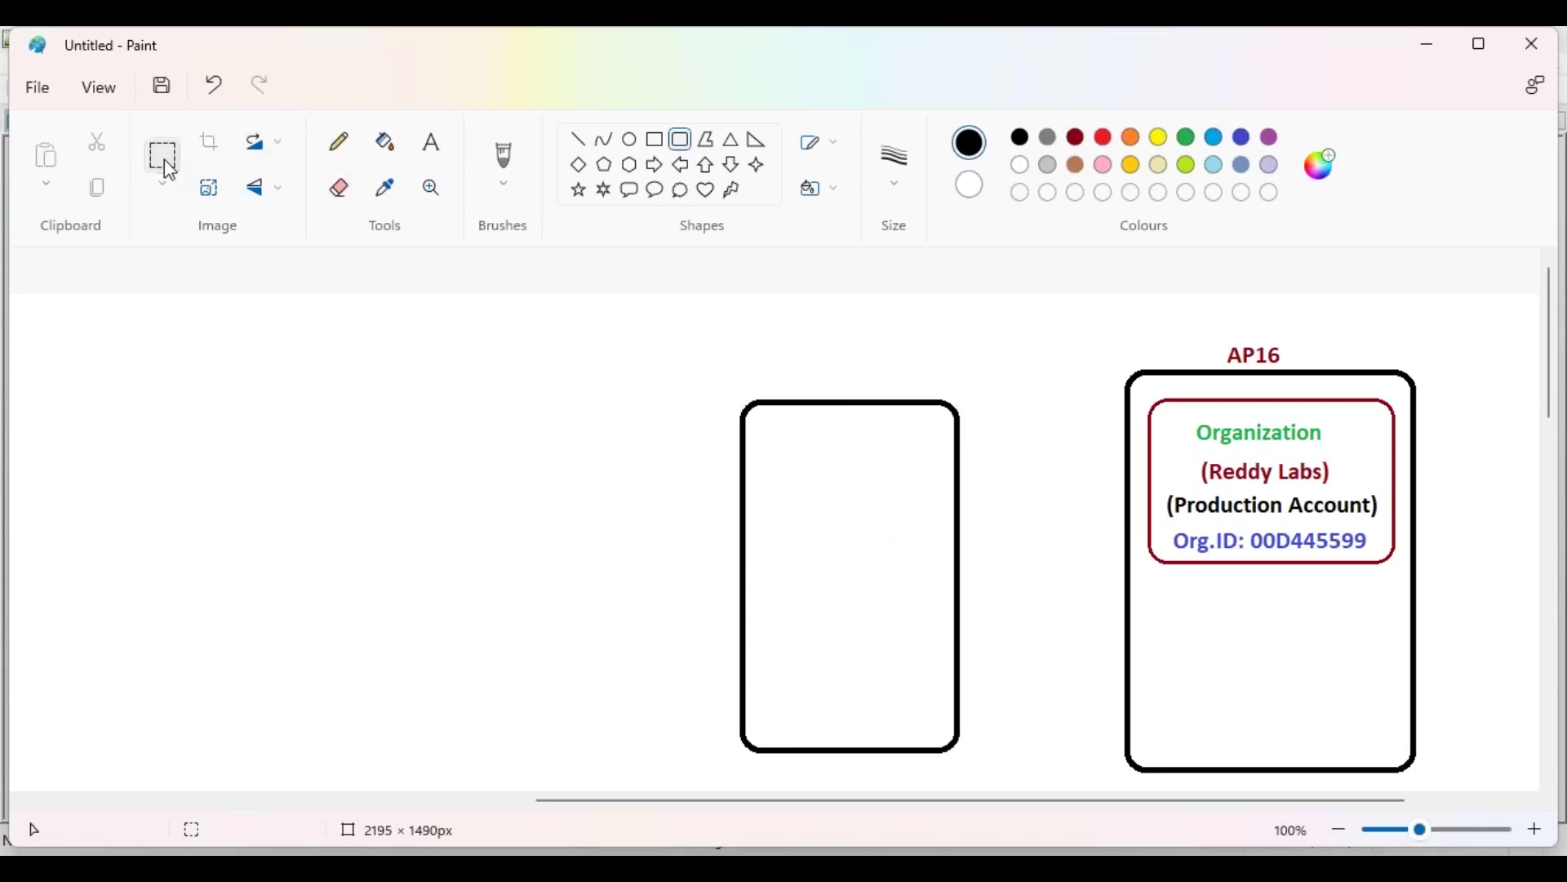
drag(728, 392, 970, 755)
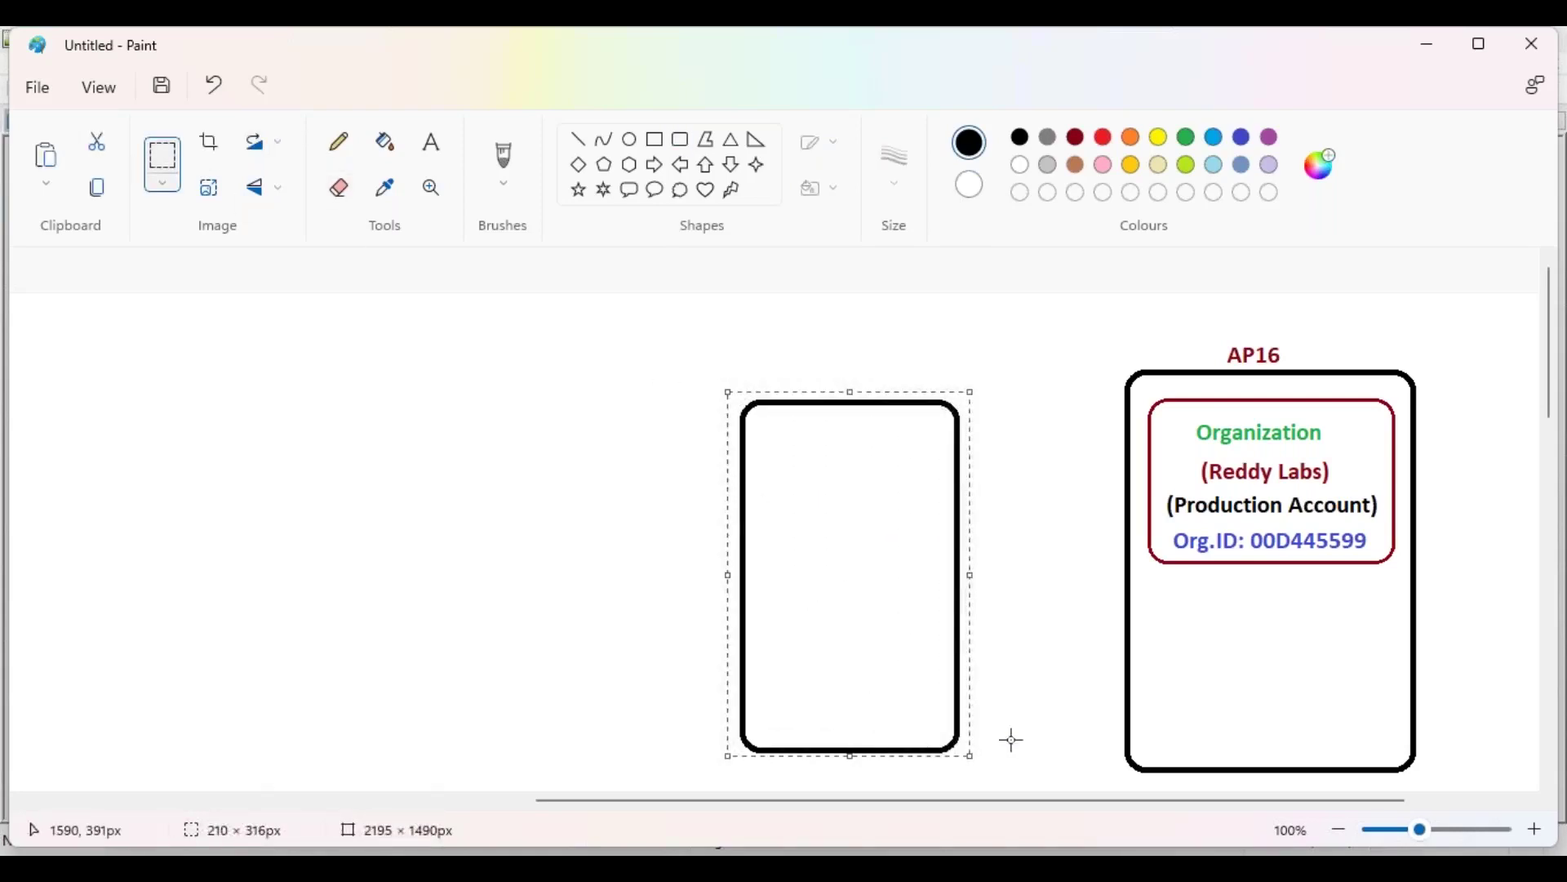
Step: Paste two copies of the rectangle and place them to its left
click(584, 726)
drag(868, 804, 737, 803)
drag(187, 446, 729, 542)
click(535, 509)
key(ctrl+v)
drag(182, 413, 350, 506)
click(530, 400)
Step: Paste a fourth rectangle copy to complete the row of four boxes
drag(721, 811, 508, 813)
key(ctrl+v)
drag(172, 438, 346, 500)
click(376, 350)
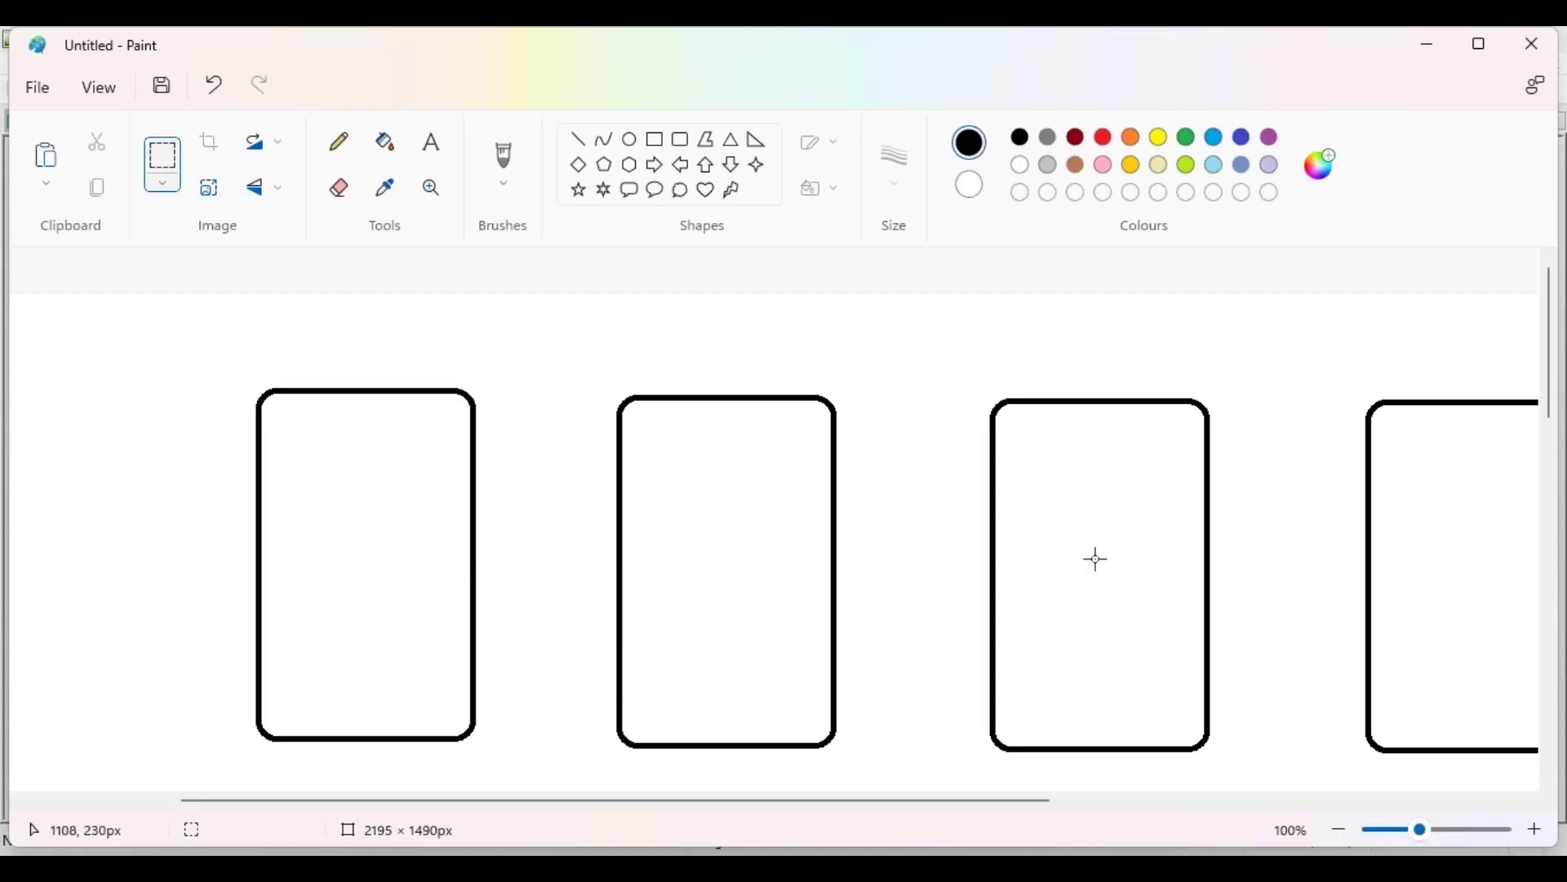
drag(979, 804, 1246, 804)
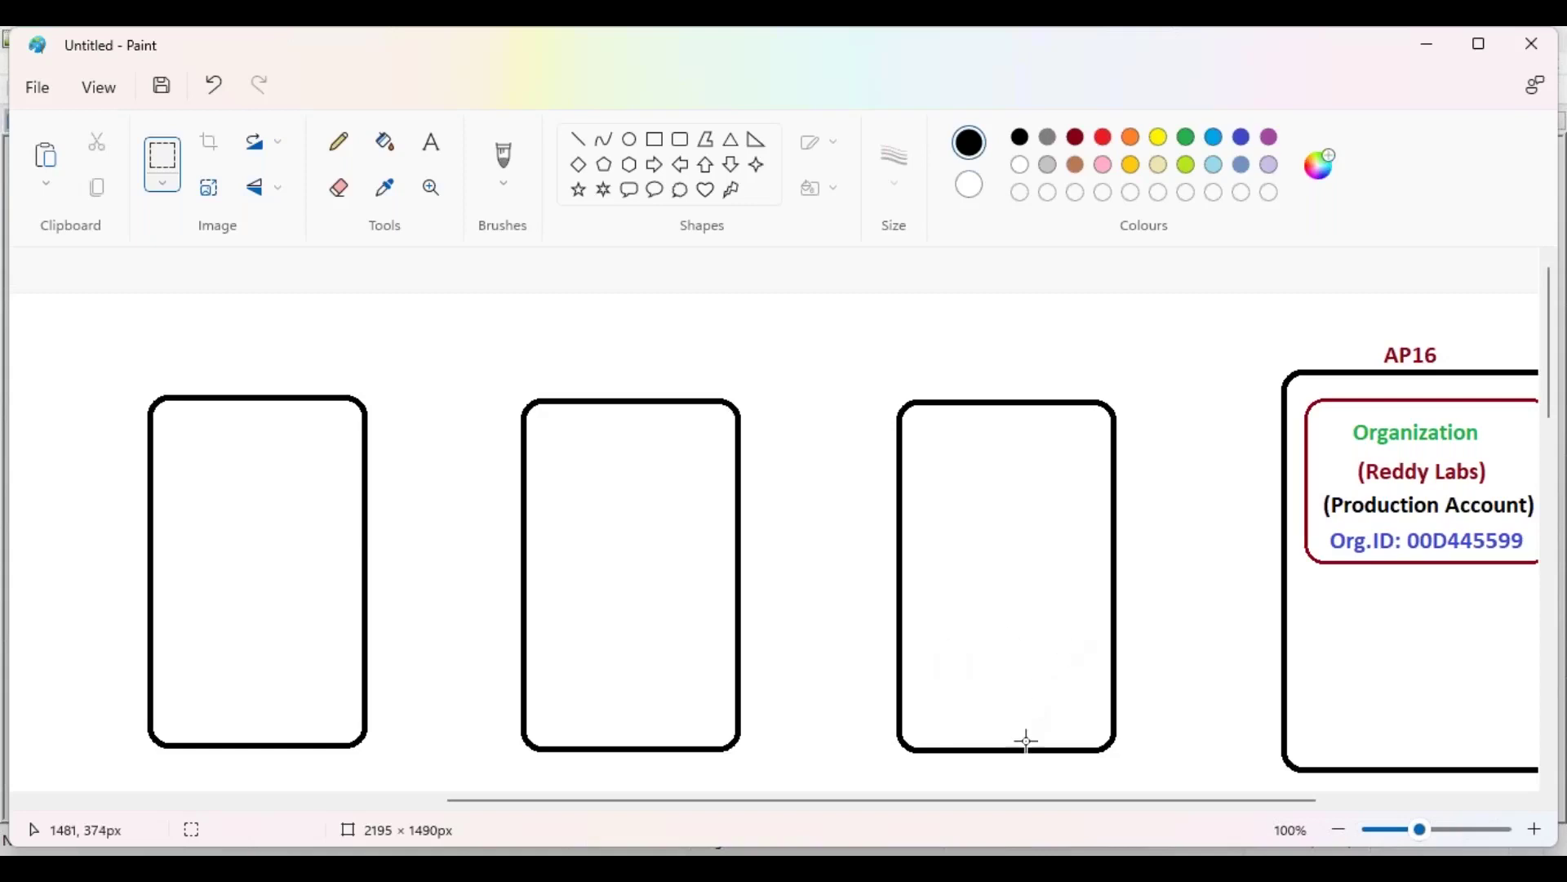
drag(1057, 814, 871, 832)
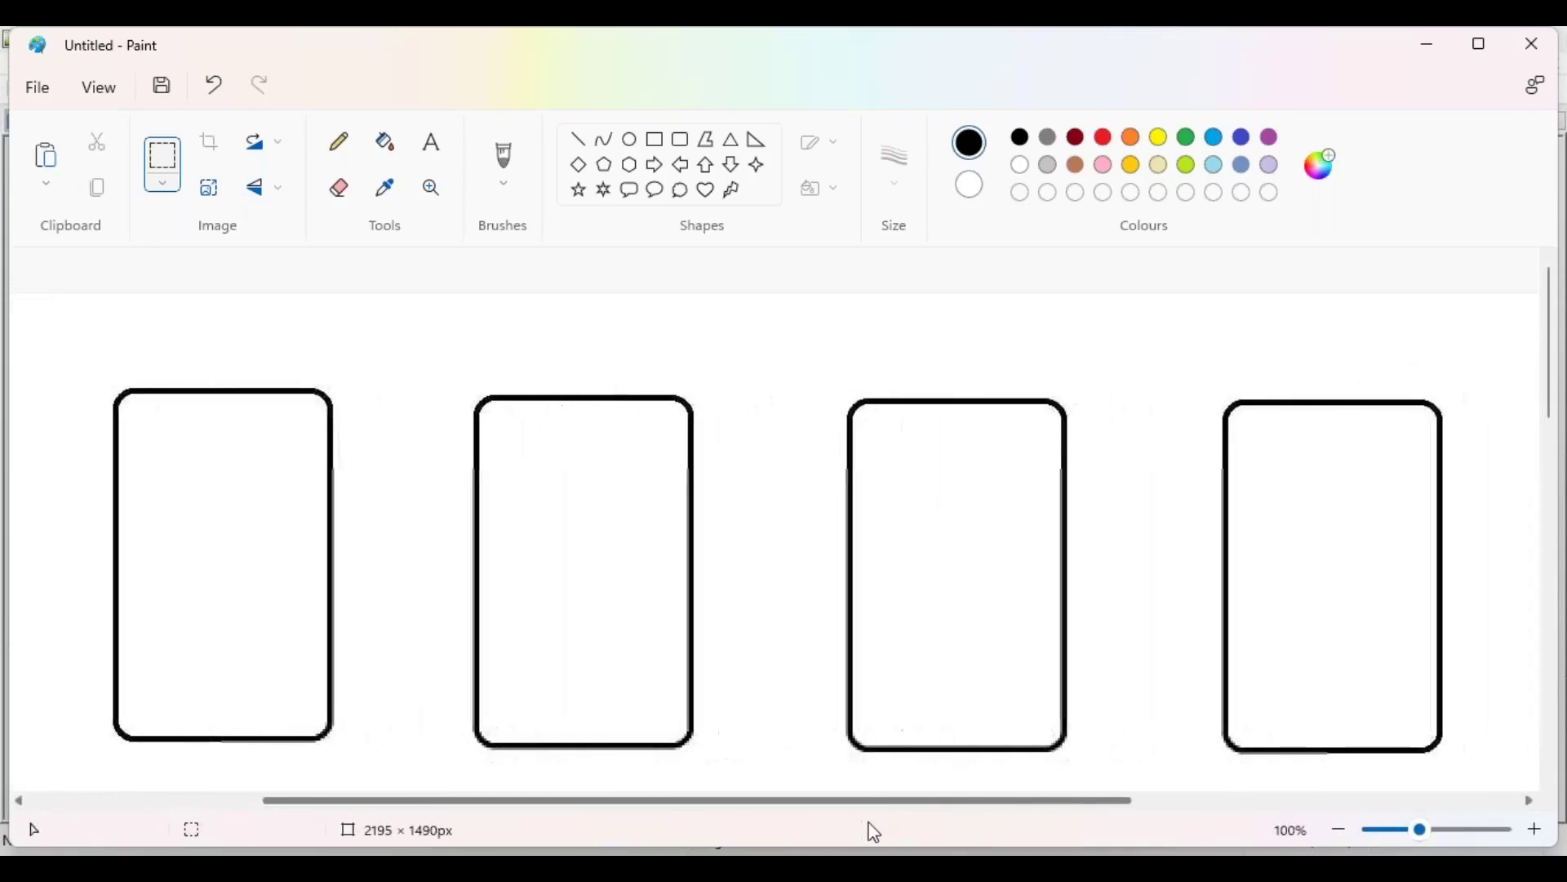
Step: Label the first box 'Development Environment' in dark red text, centred
click(439, 159)
click(1076, 137)
click(130, 560)
text(D)
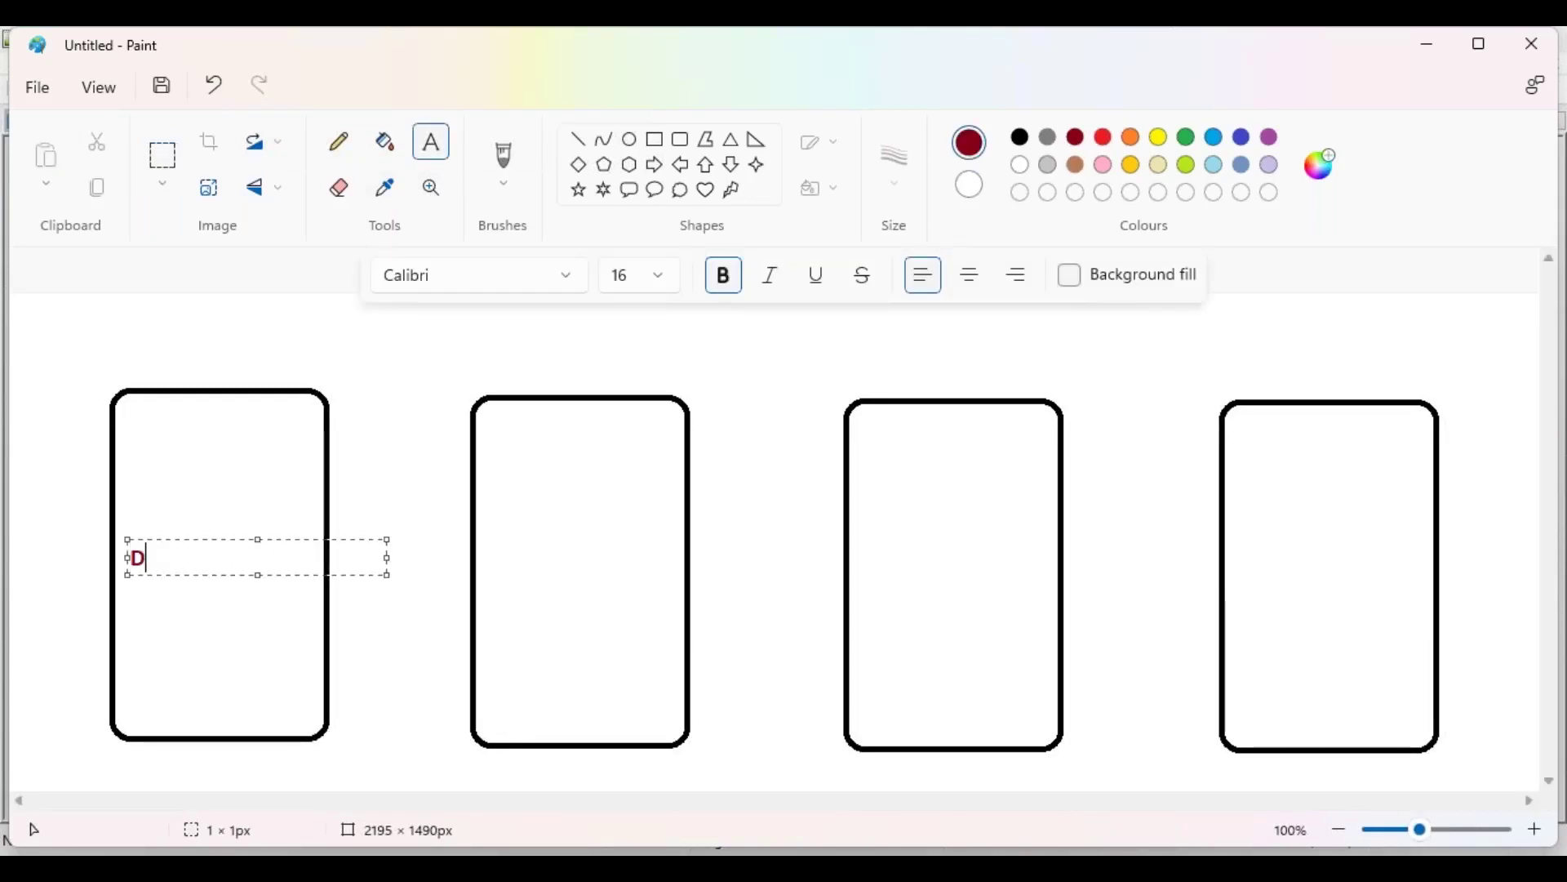
text(evelopment Environe)
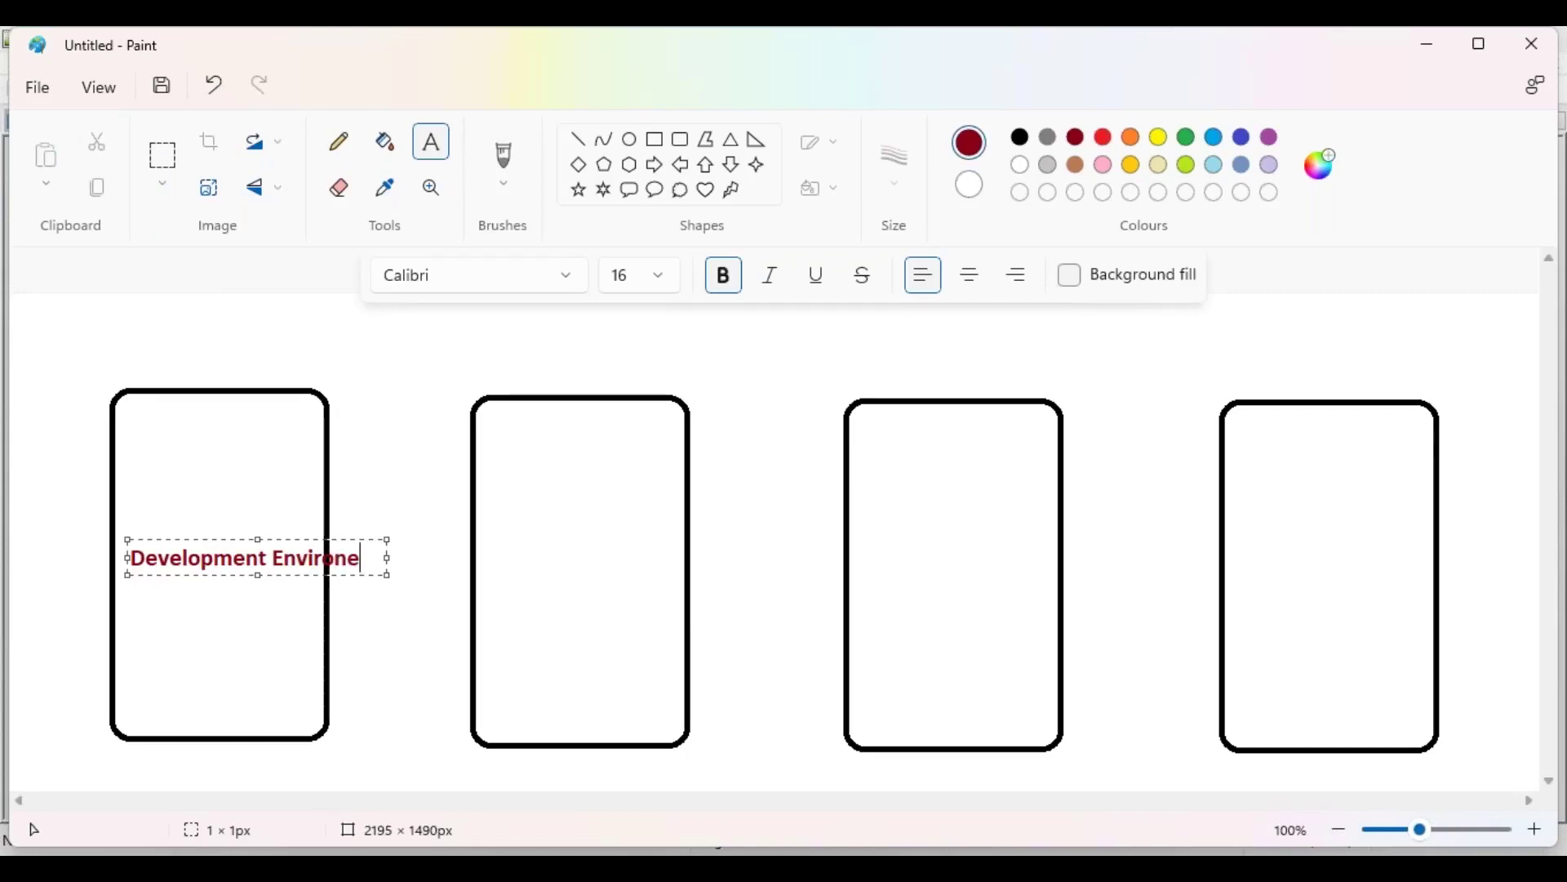
key(BackSpace)
text(ment)
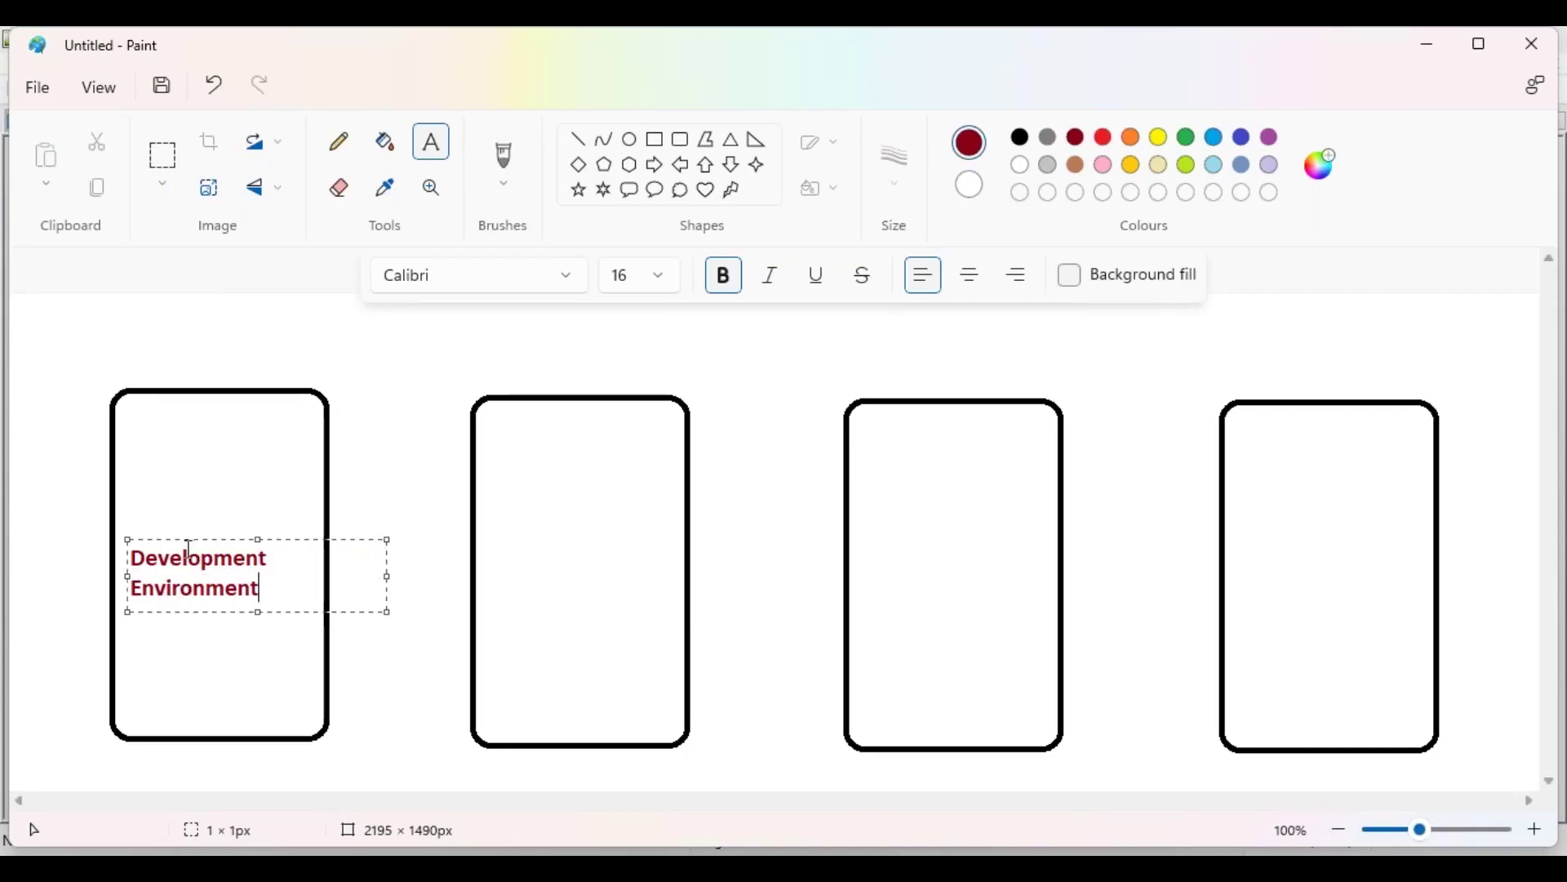
drag(197, 541, 210, 534)
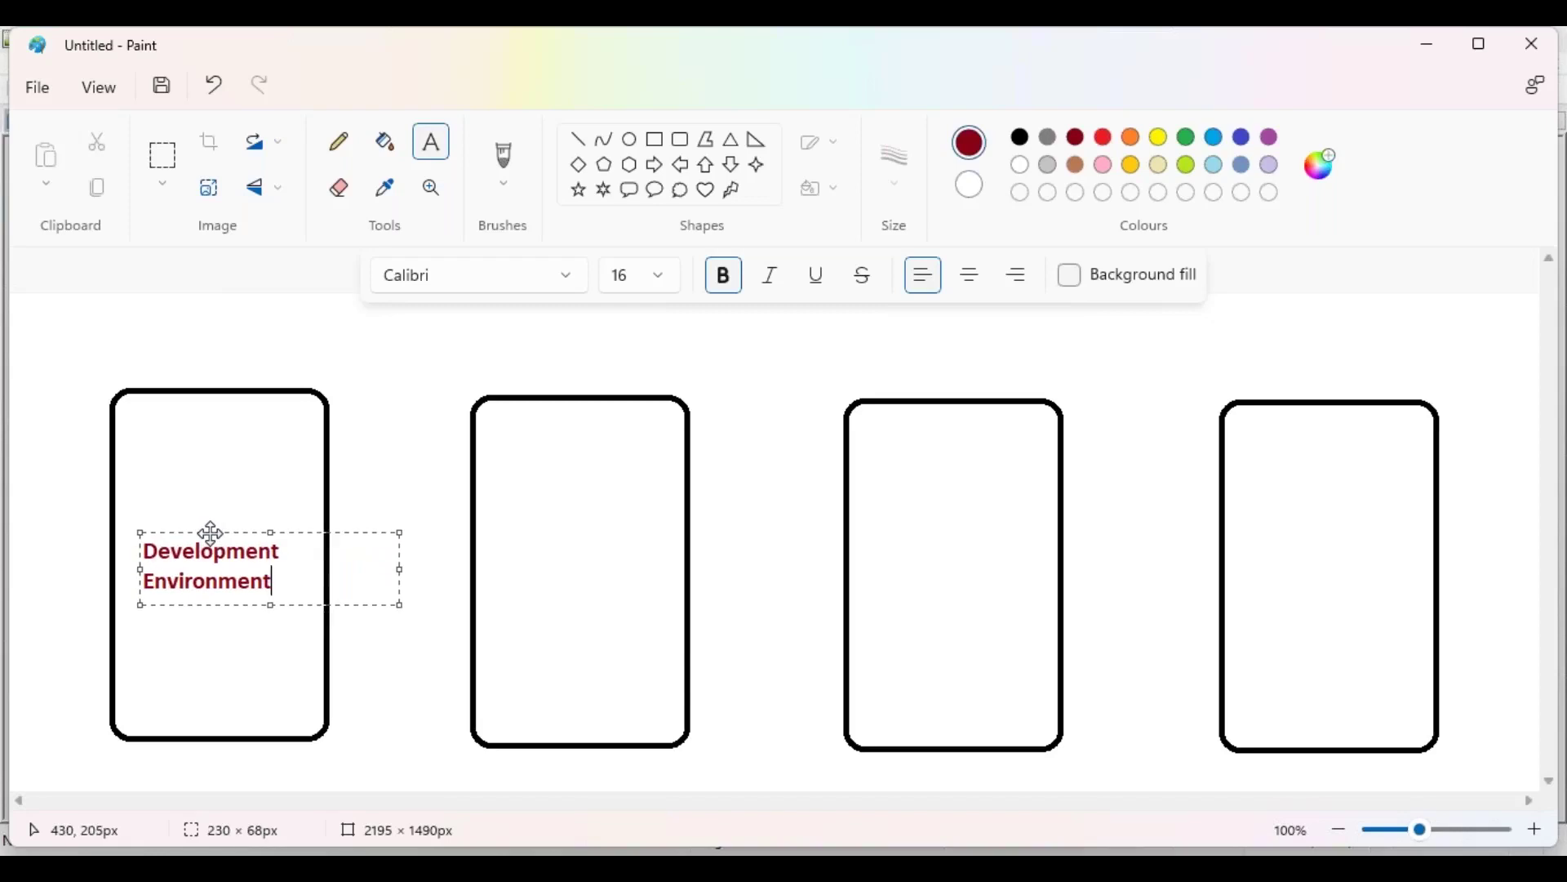
click(511, 540)
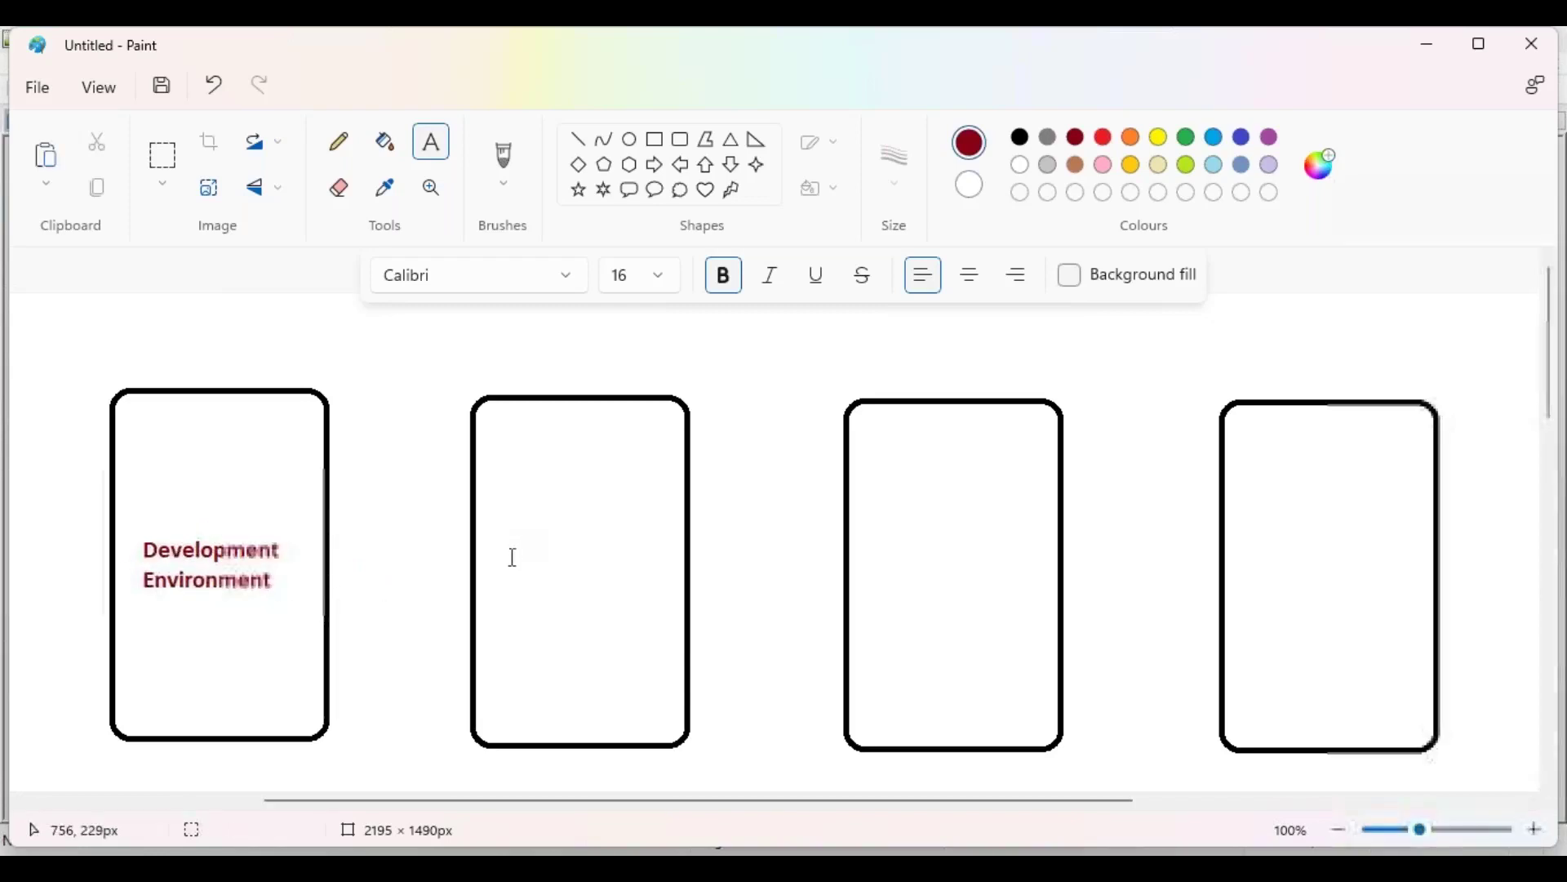
Step: Label the second box 'QA / Testing Environment' on two centred lines
click(502, 555)
text(Q)
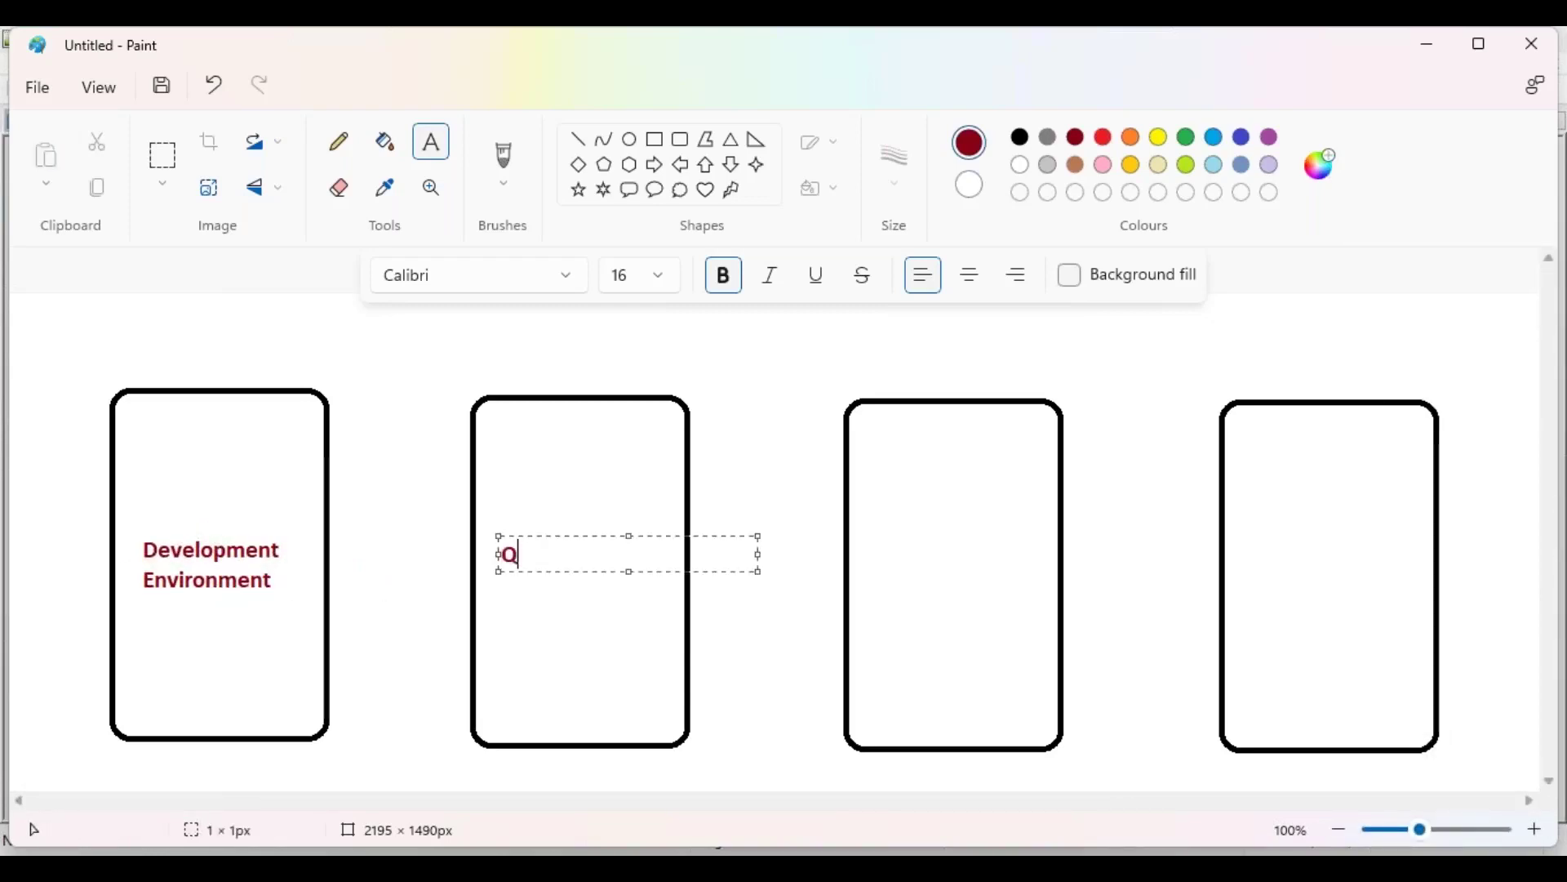
text(A / tTesting)
key(Return)
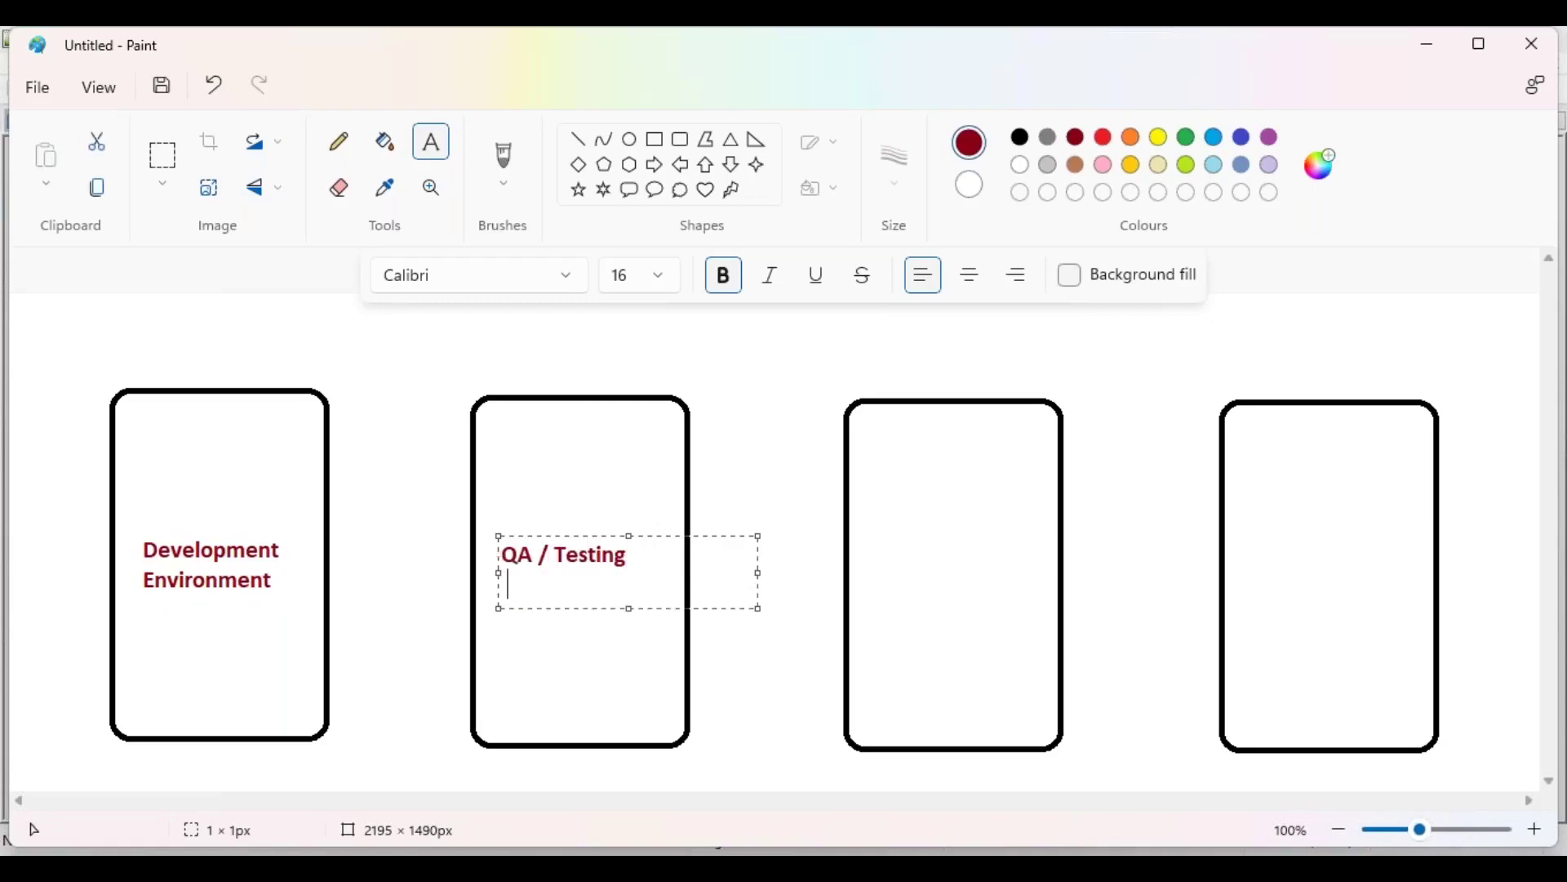
text(Environment)
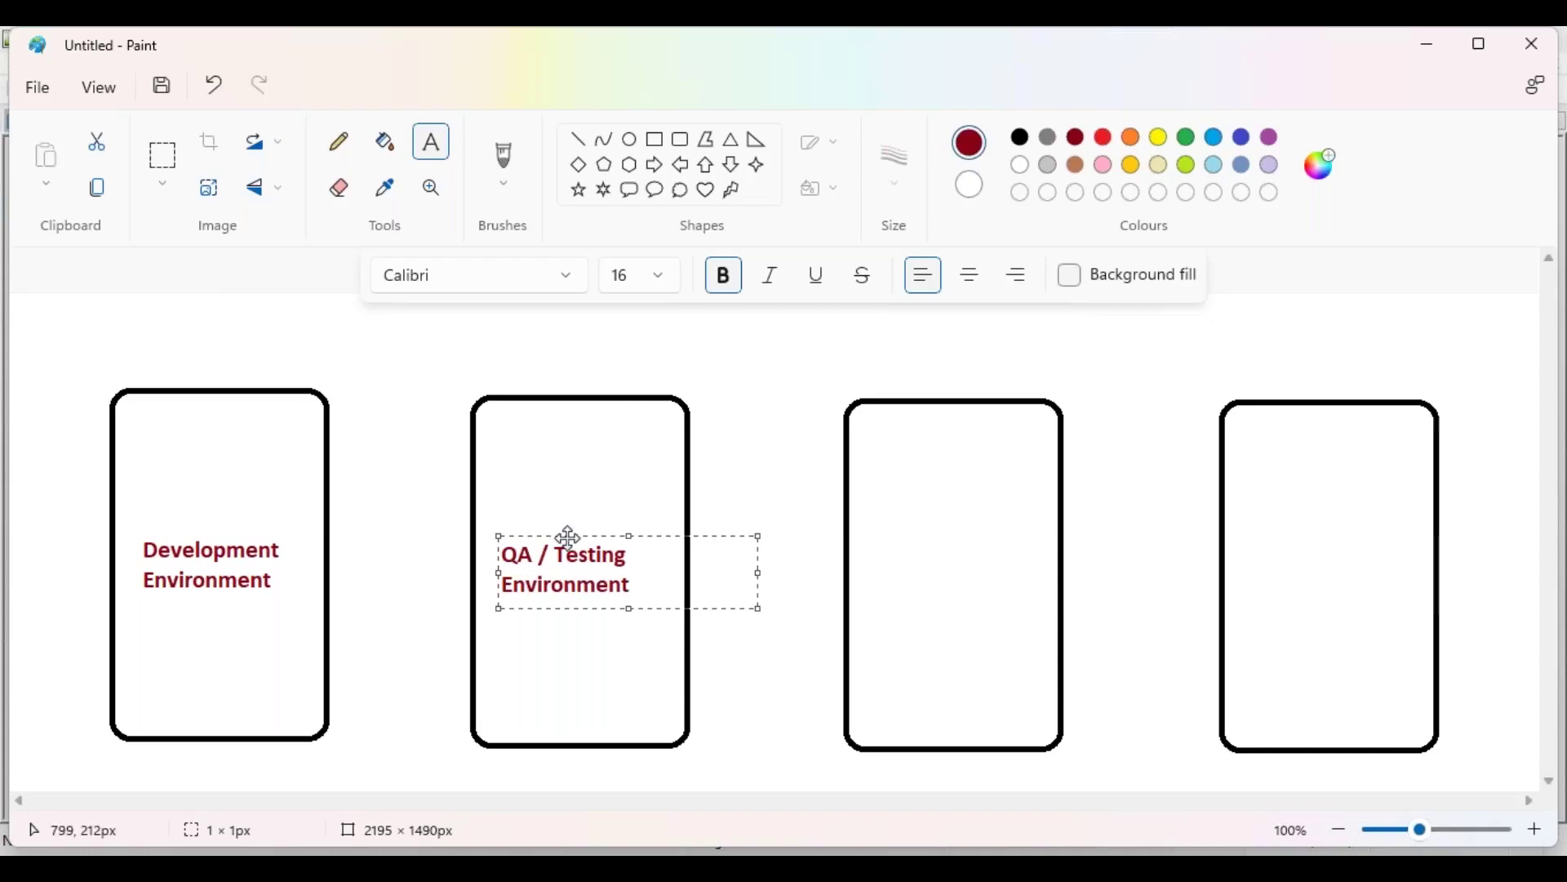
drag(564, 536, 579, 537)
click(870, 554)
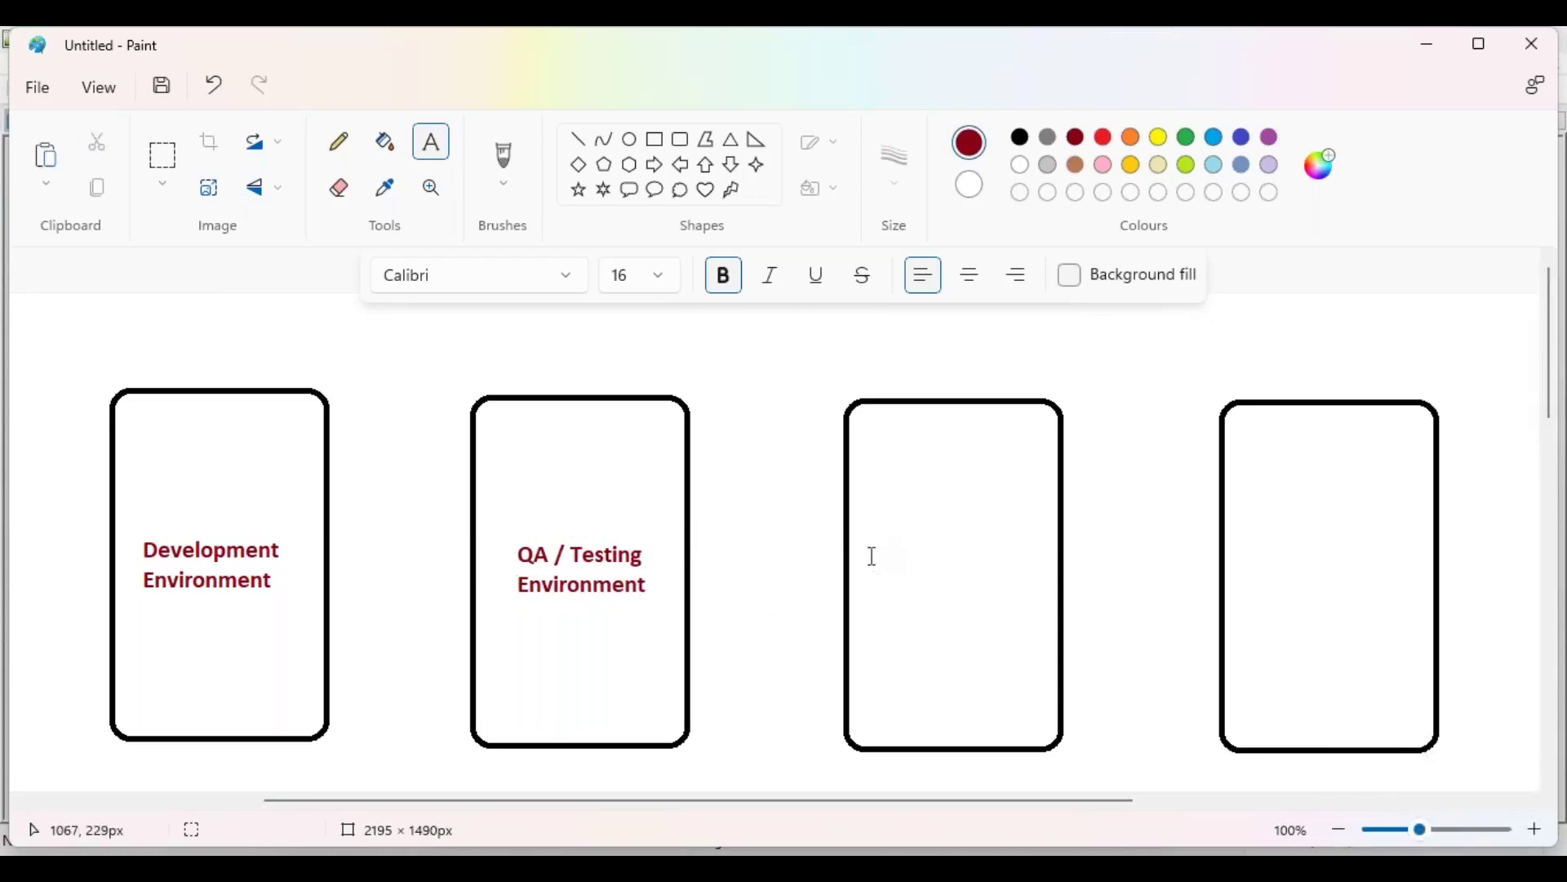
Step: Label the third box 'UAT Environment'
click(870, 553)
text(U)
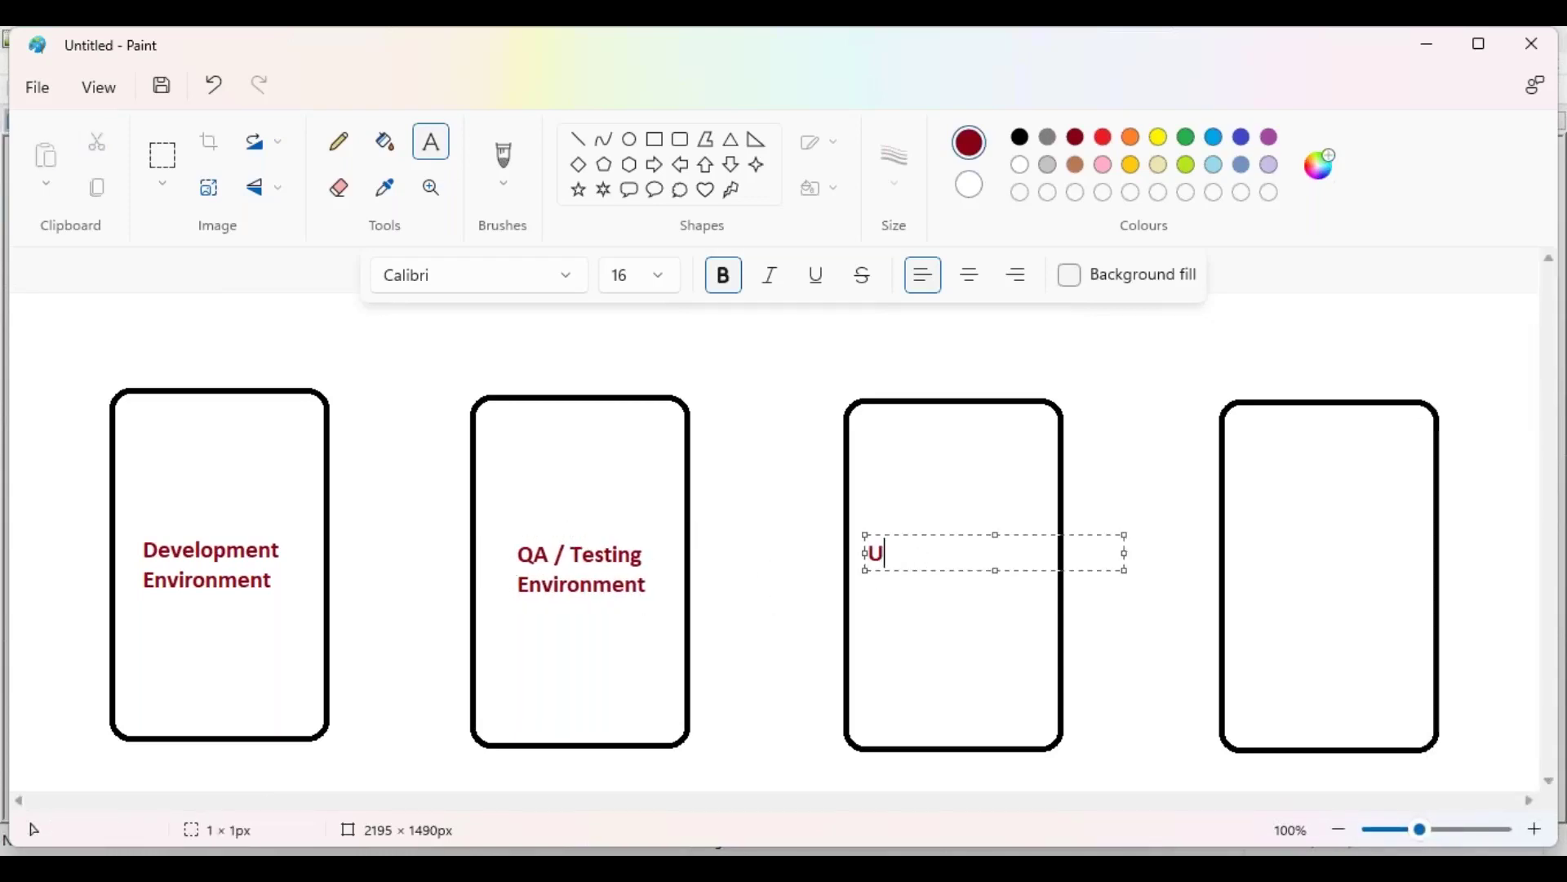
text(AT Environment)
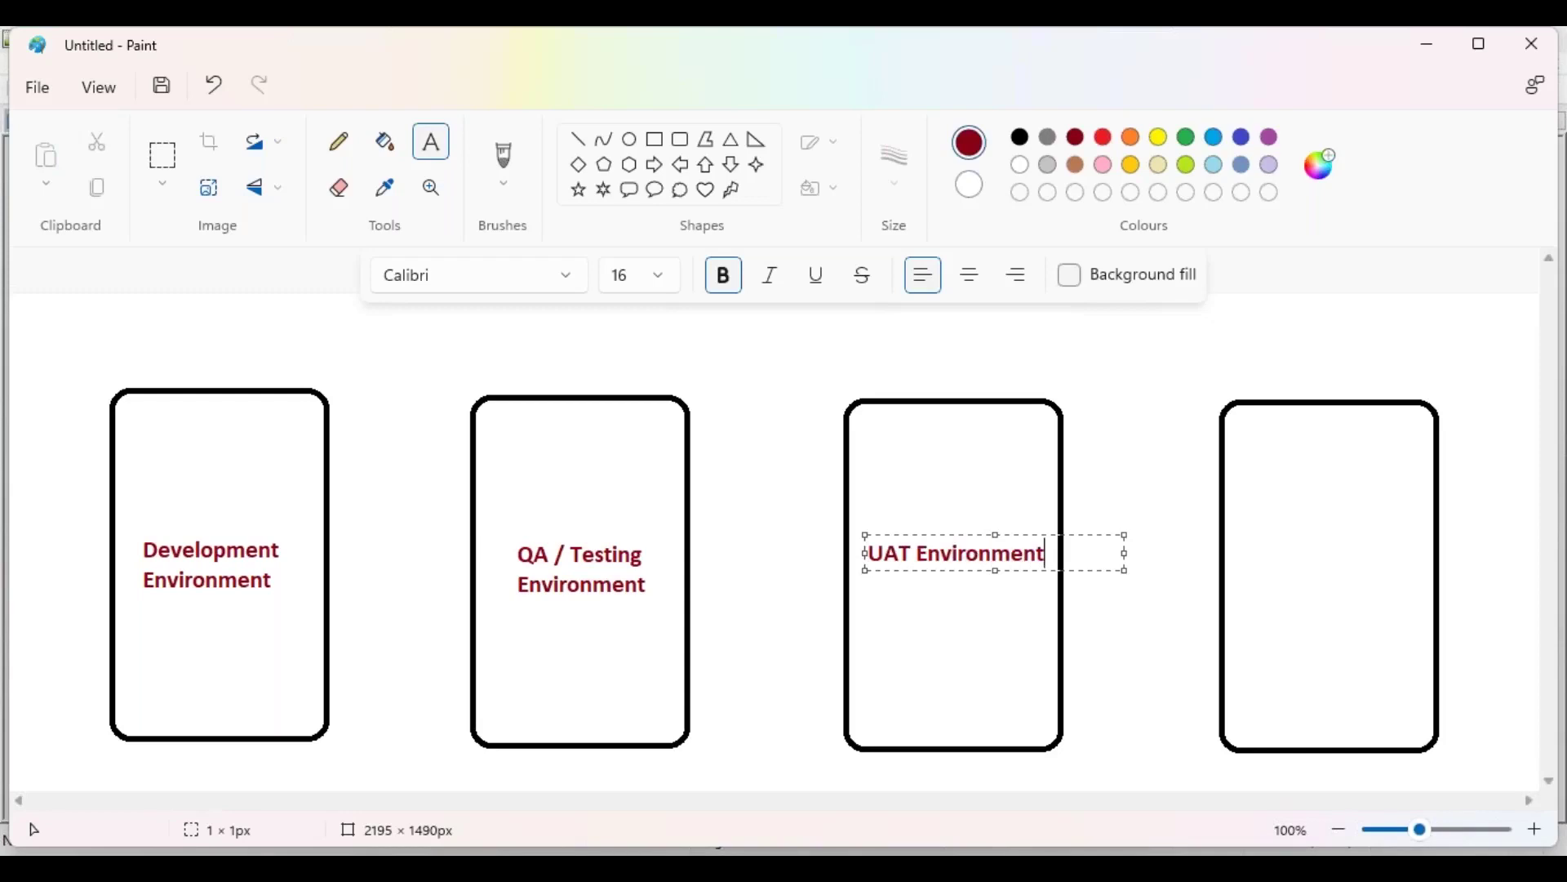
drag(938, 535, 937, 527)
click(879, 587)
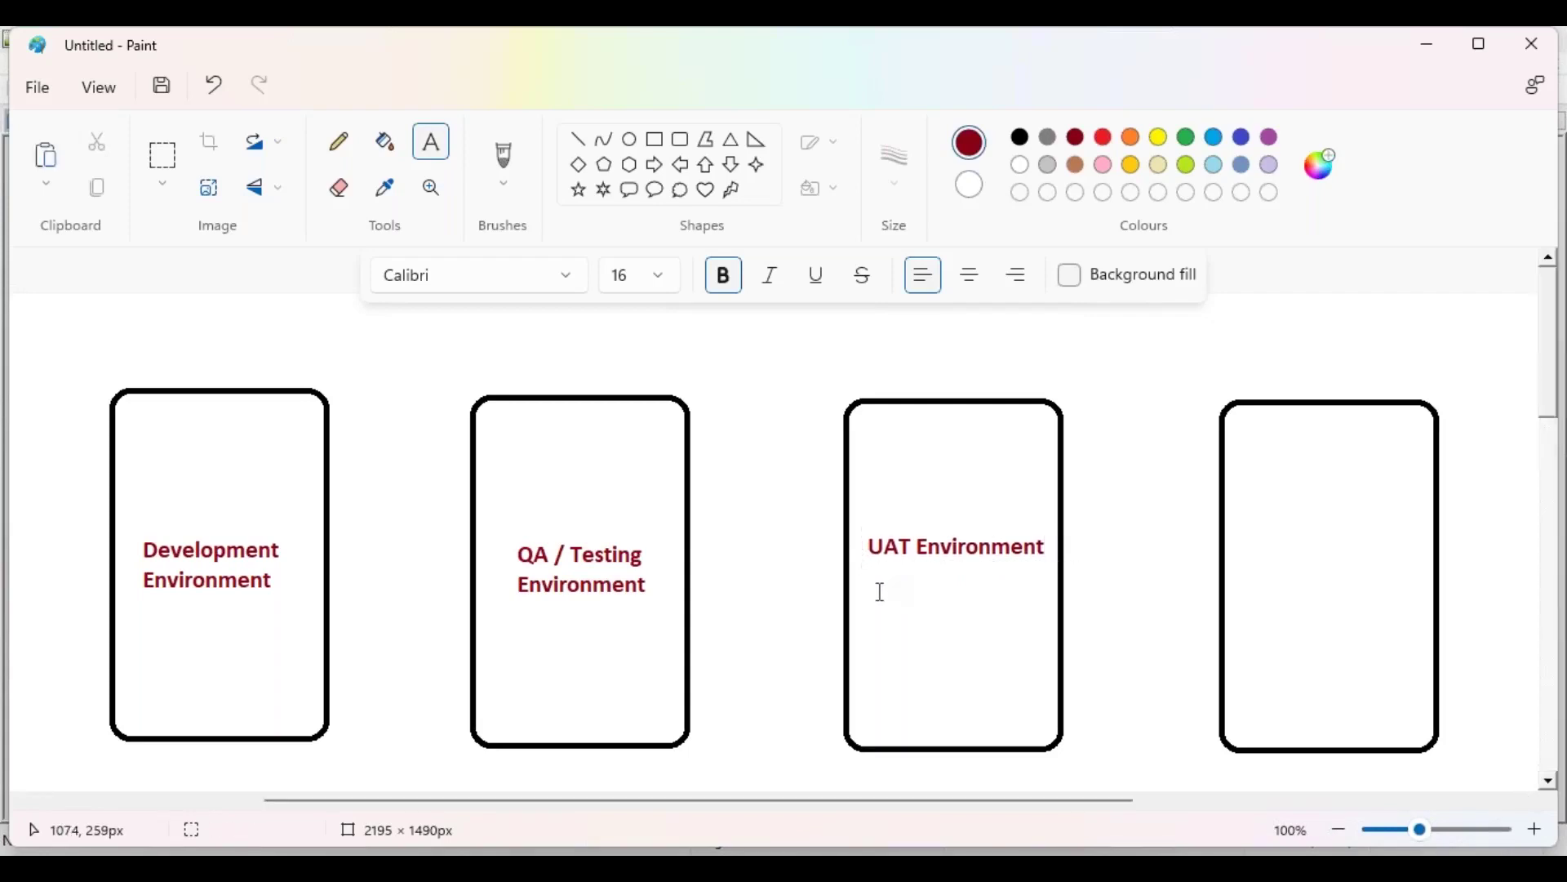
Step: Add '(User Acceptance Testing)' on two lines beneath the UAT Environment label
click(872, 577)
text((User Acceptanceprance)
key(Return)
text(T)
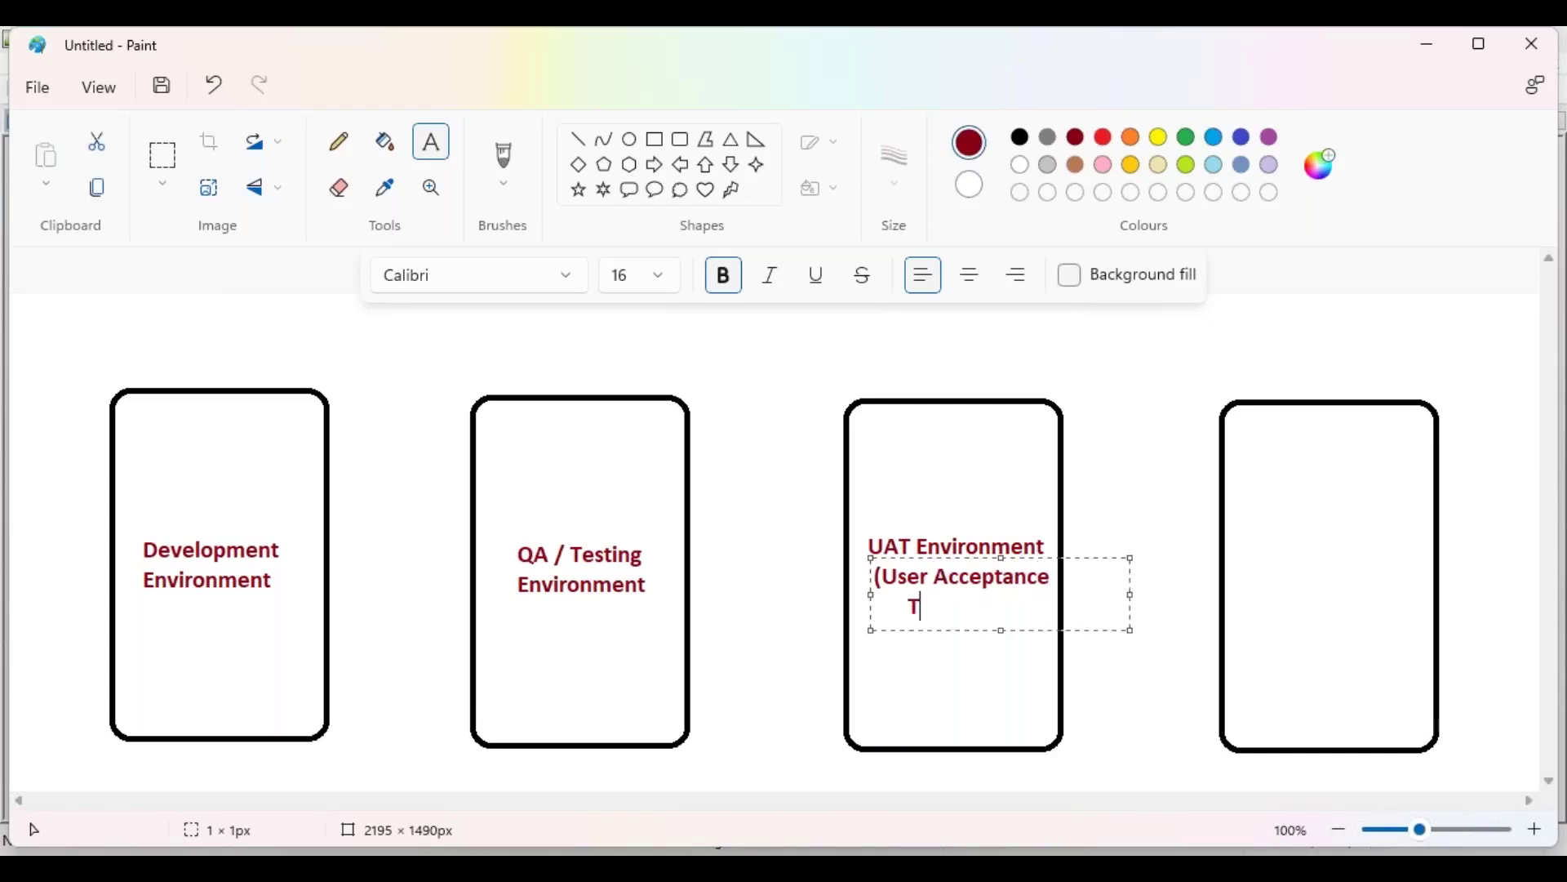
text(esting))
drag(979, 559, 970, 562)
click(1251, 555)
Step: Label the fourth box 'Stage Environment' with '(Pre-Production)' on a second line
click(1249, 562)
text(Stage E)
text(nfi)
key(BackSpace)
key(BackSpace)
text(vi)
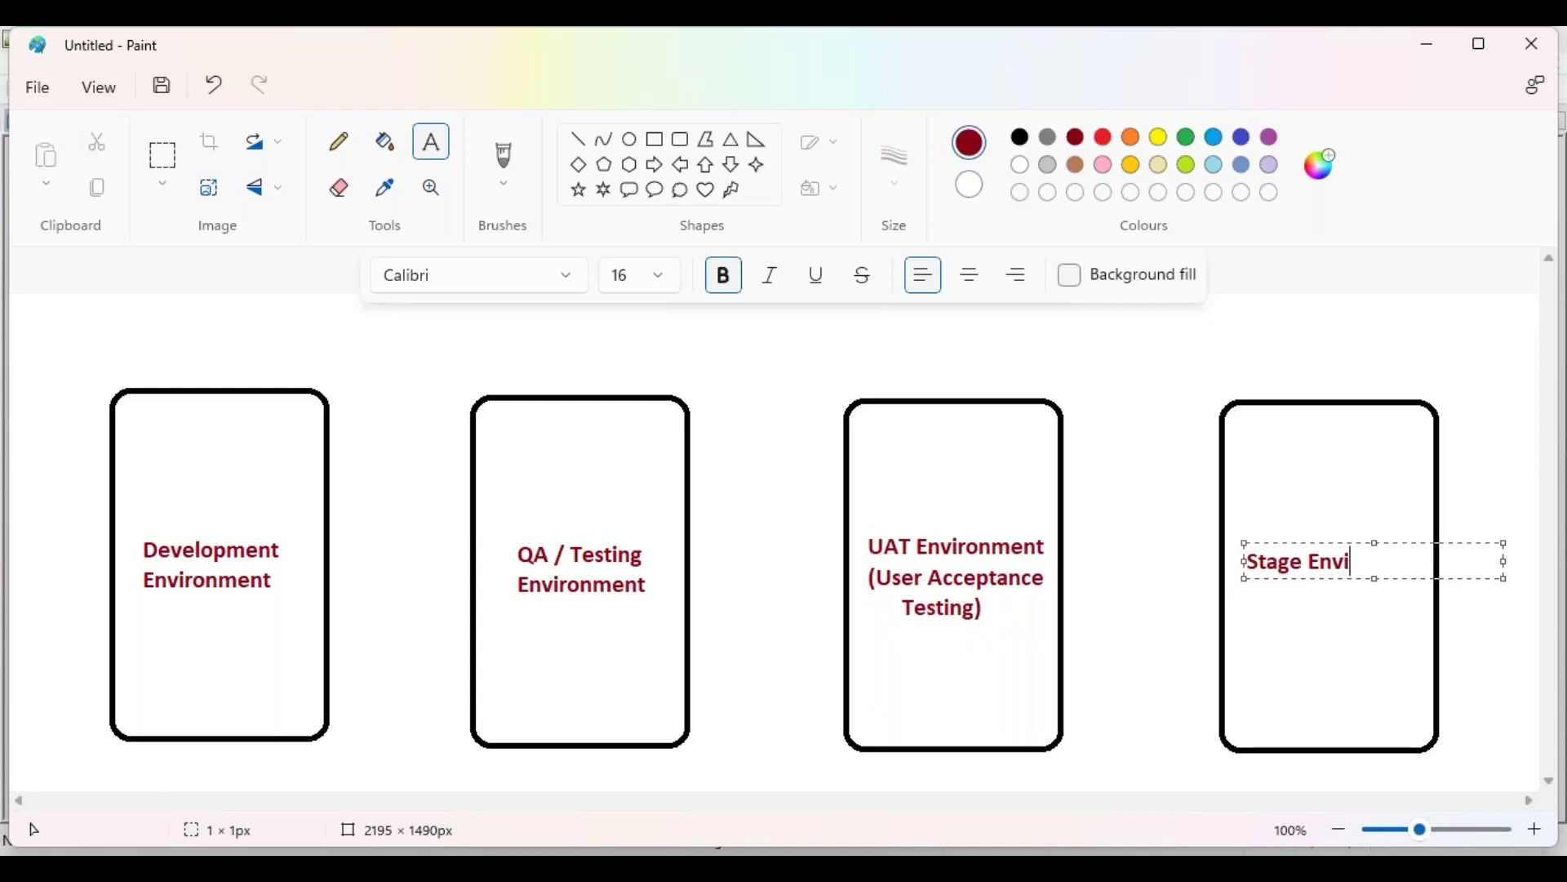
text(nt)
drag(1318, 544, 1306, 542)
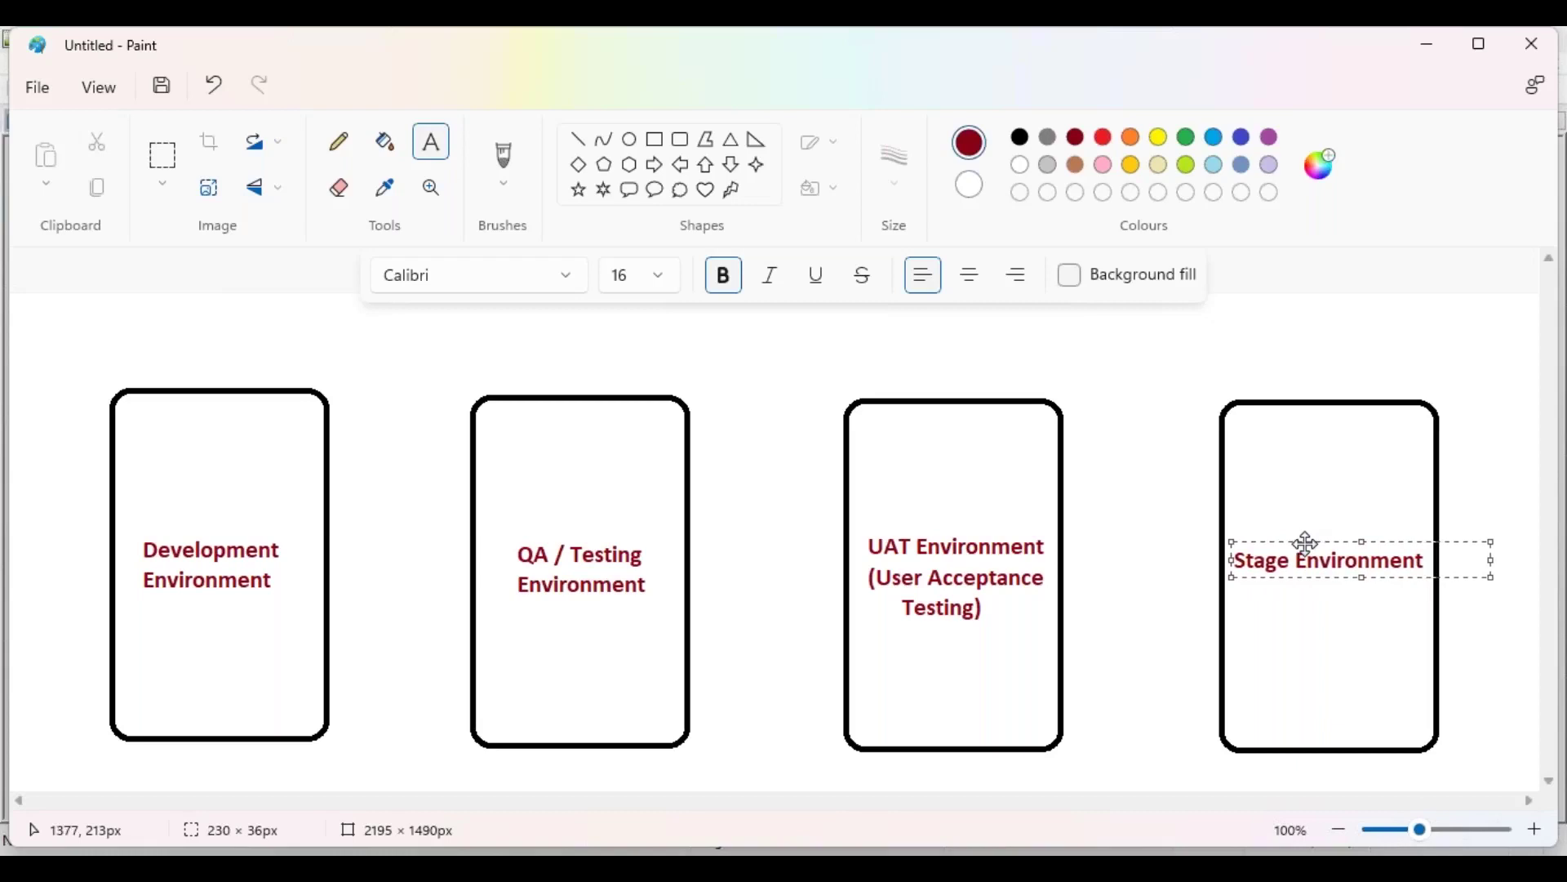
key(Return)
text((Pre-Production))
click(1249, 589)
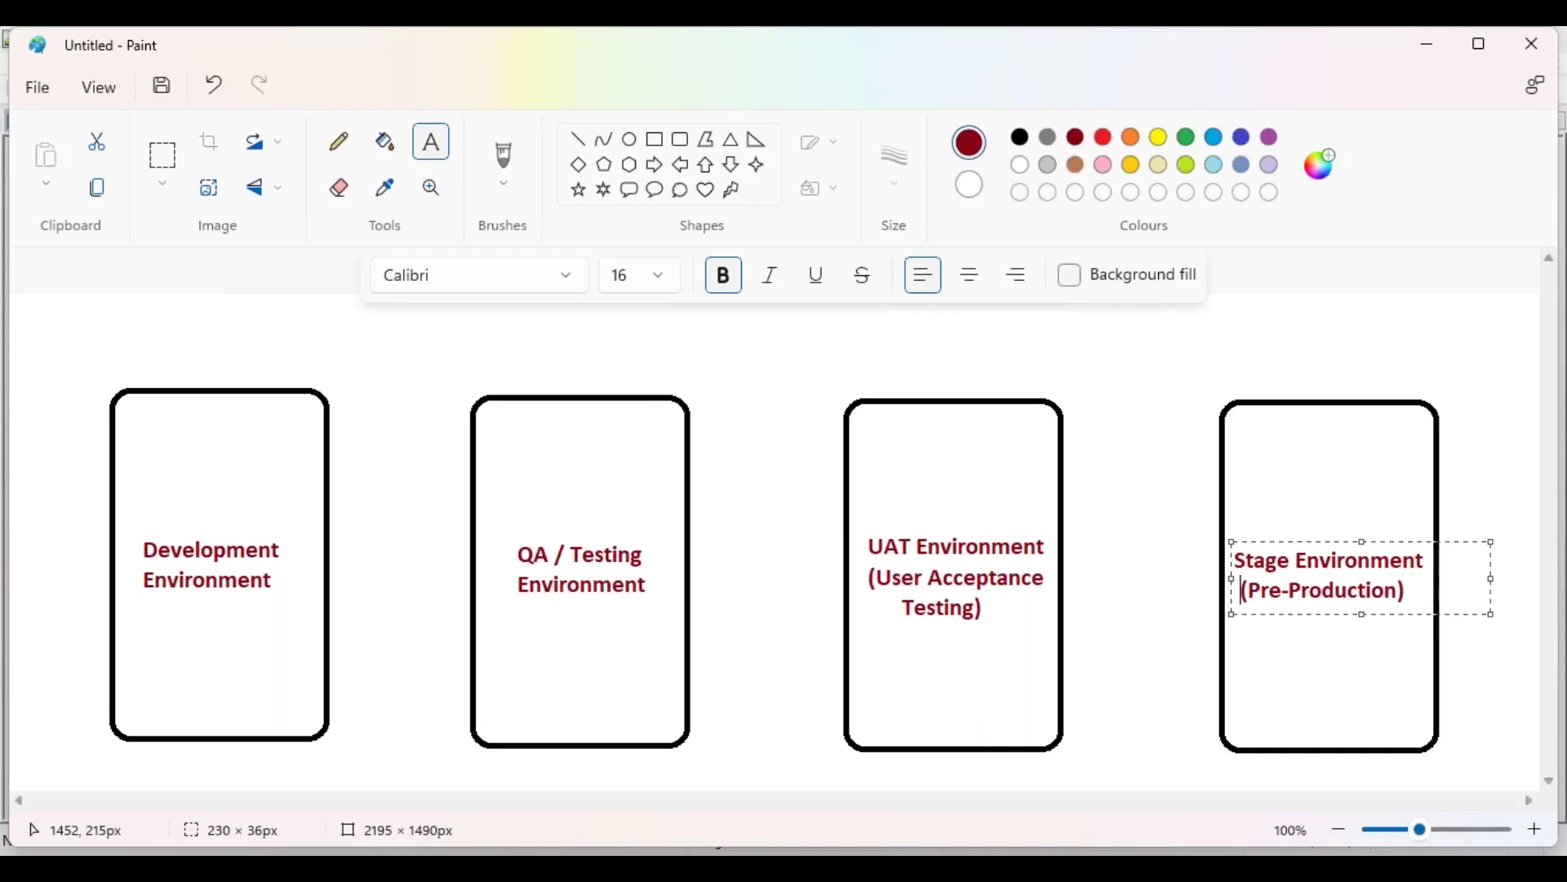
click(1097, 485)
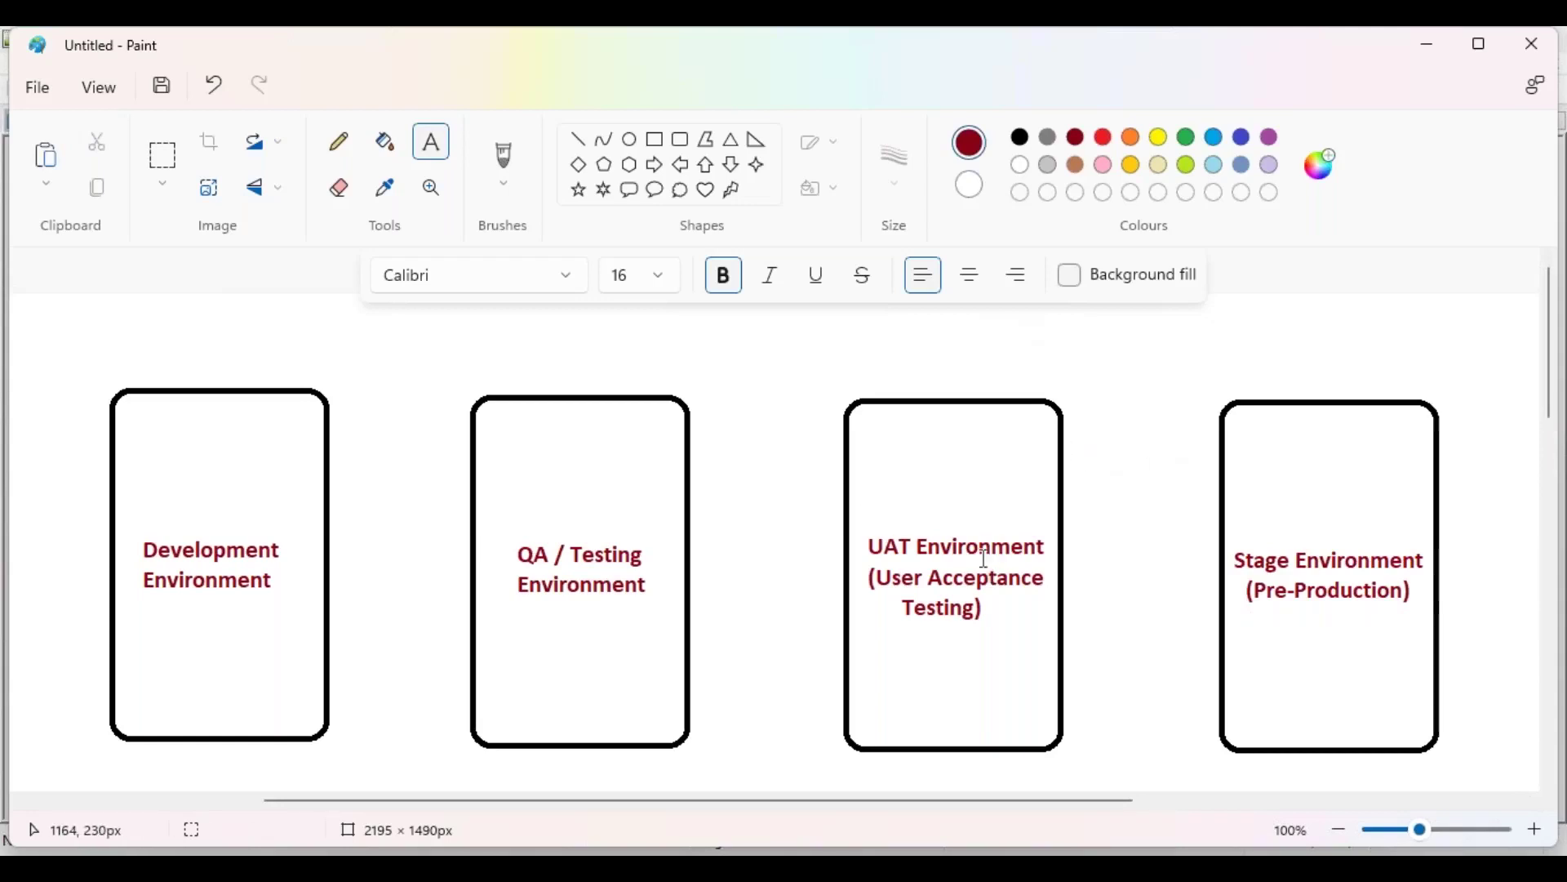
drag(790, 801, 710, 806)
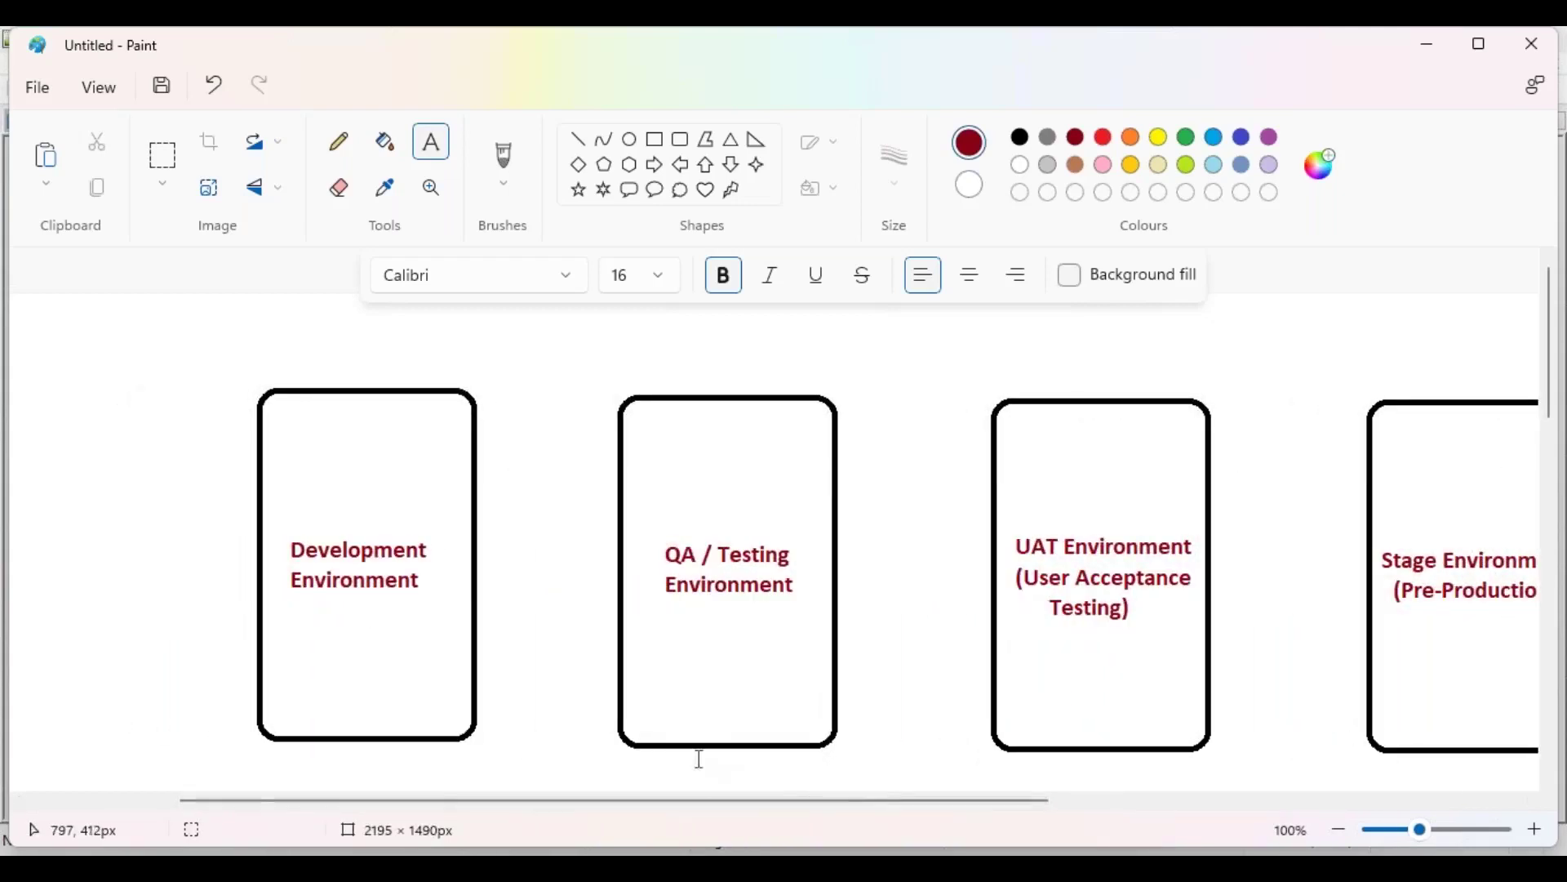
Step: Add a purple 'Sandbox' title above the Development box
click(1241, 137)
click(308, 373)
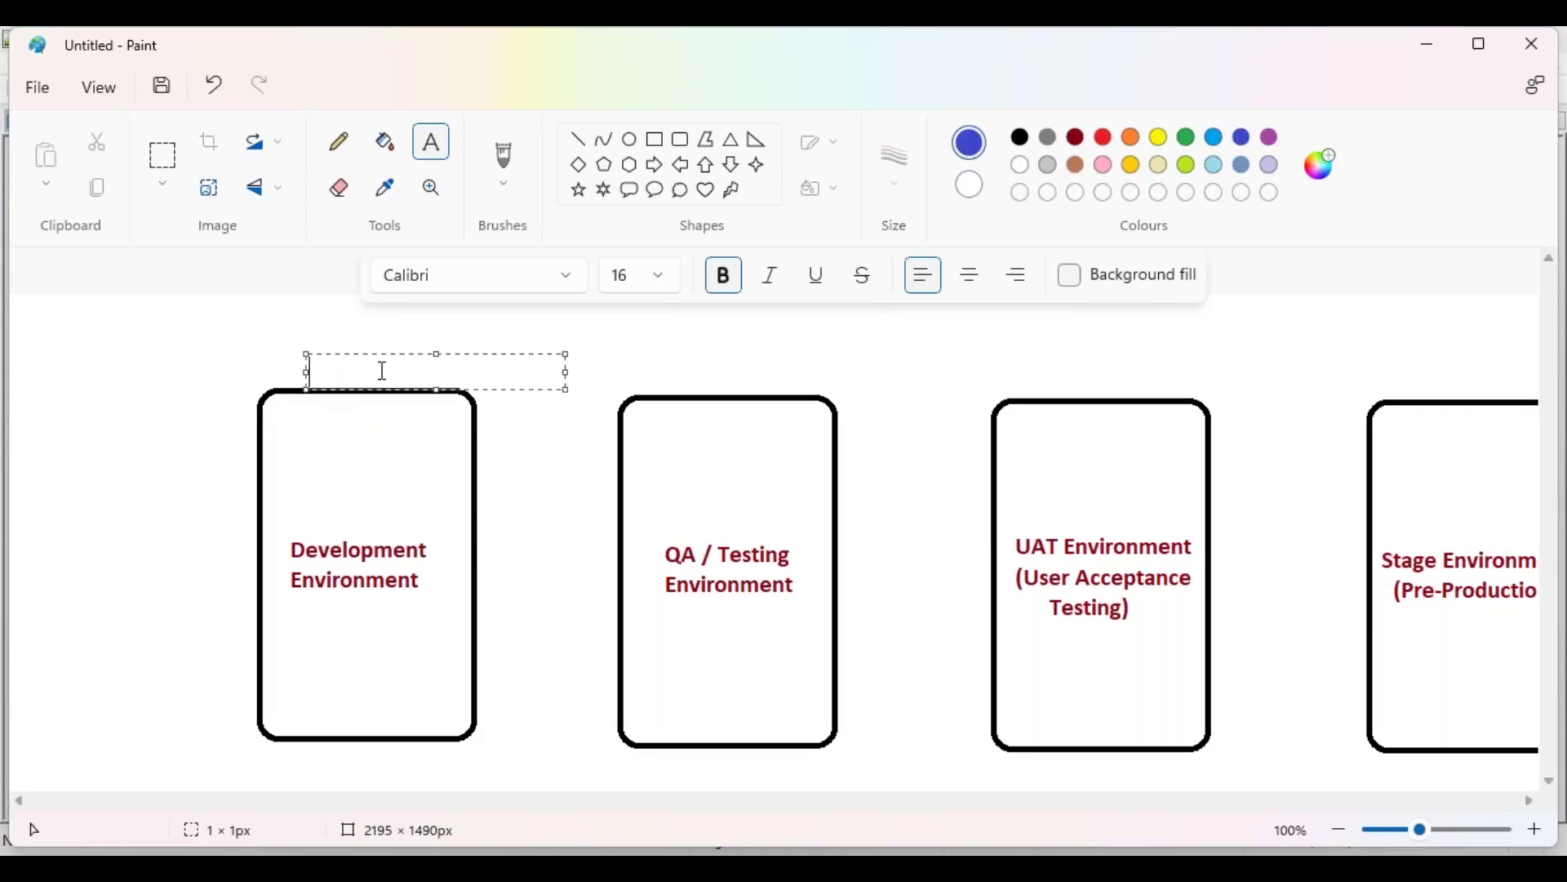
click(1270, 137)
text(Sandbox)
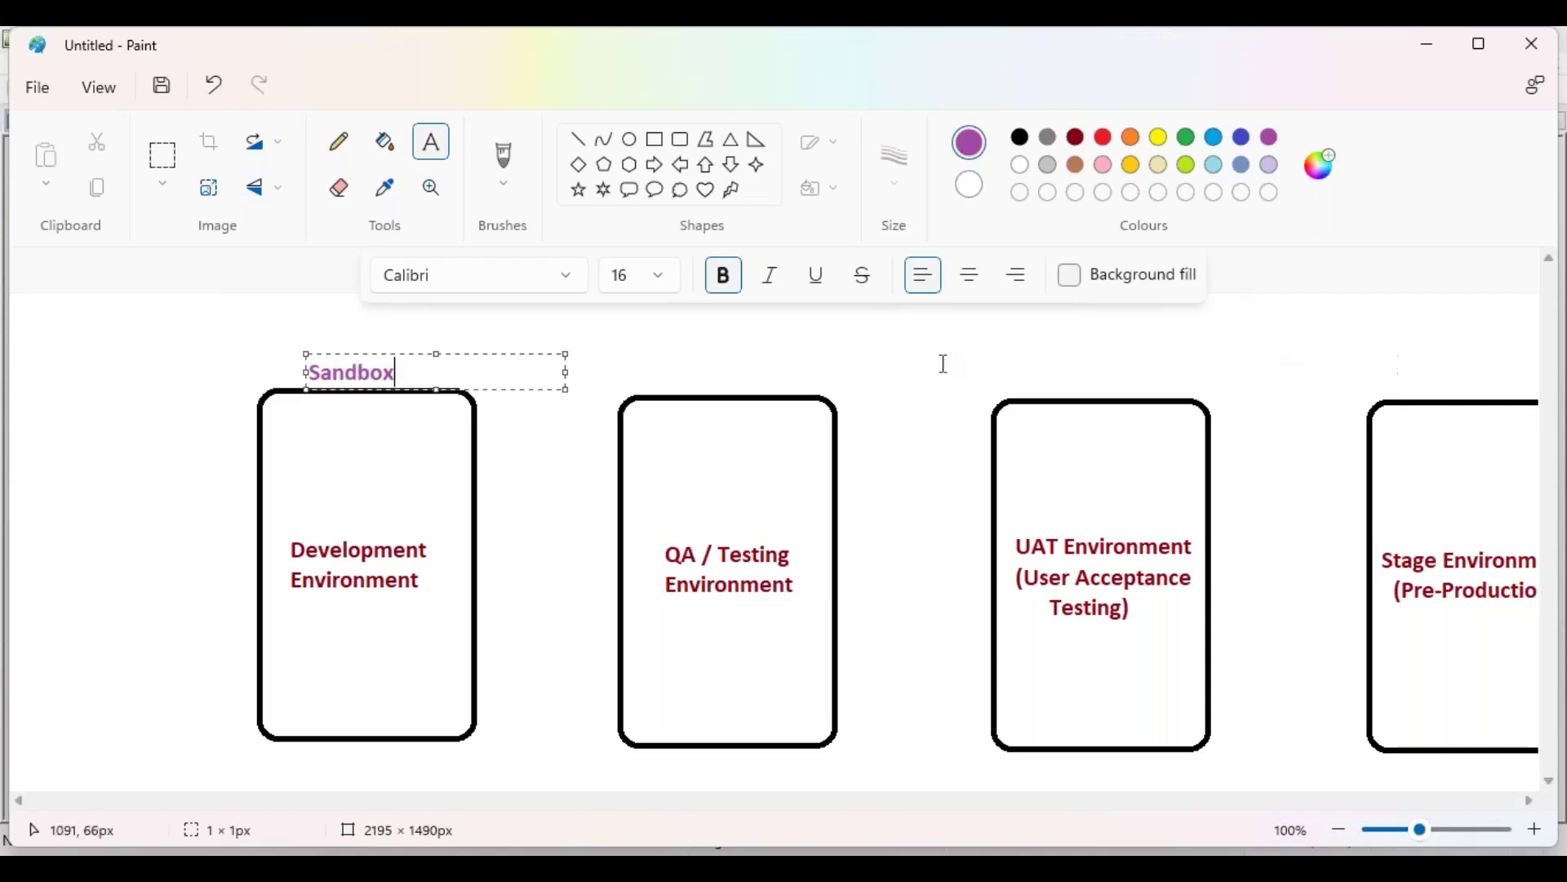
drag(399, 353, 404, 352)
click(668, 392)
Step: Add 'Sandbox' titles above the QA and UAT boxes
click(661, 364)
text(Sandbox)
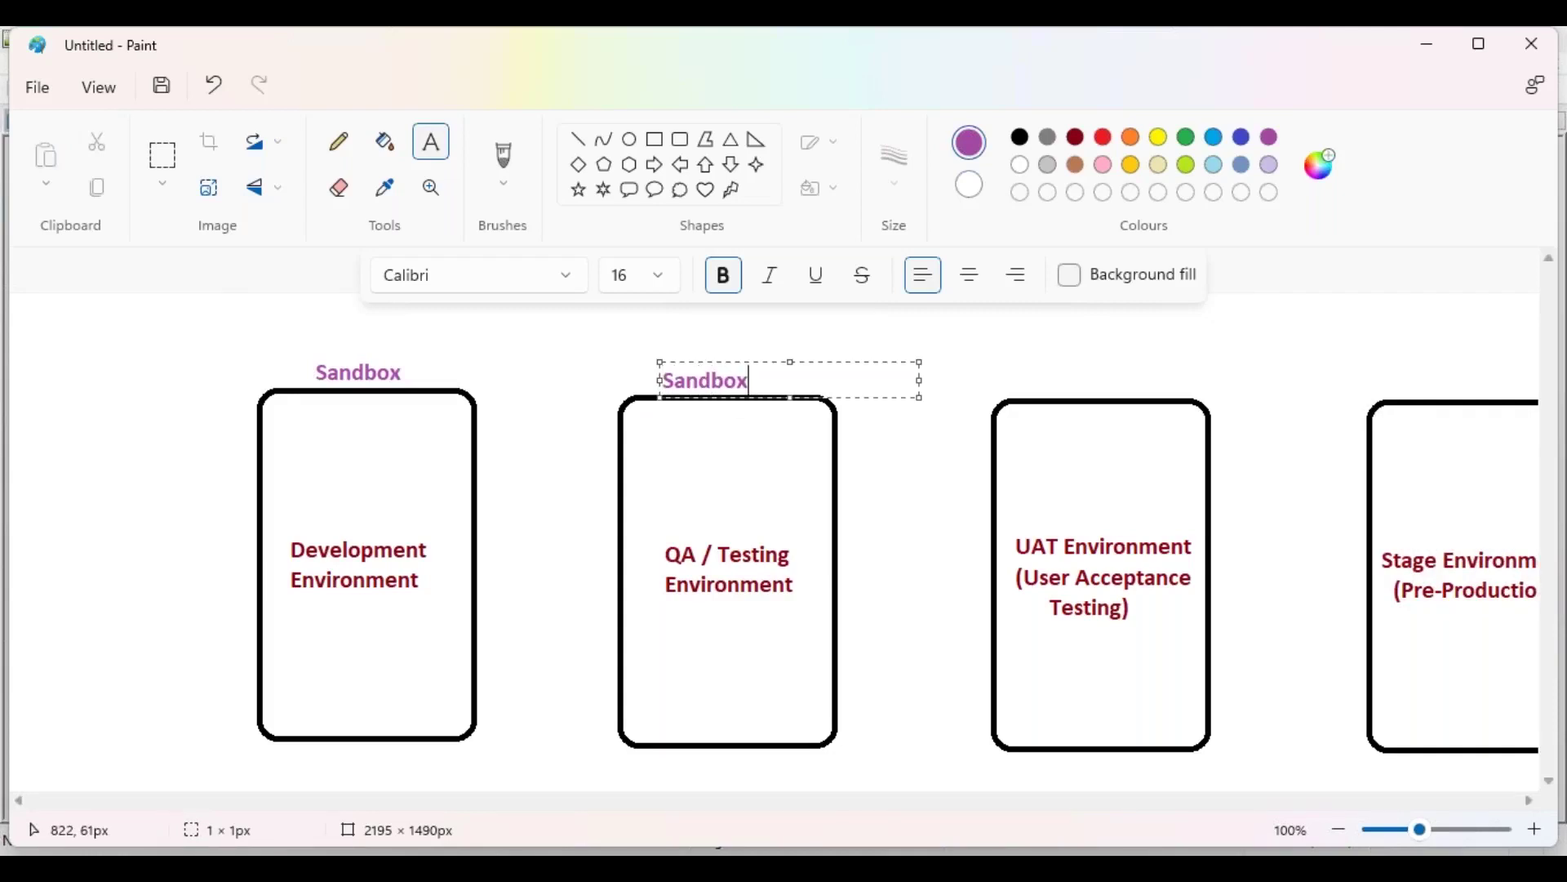
drag(738, 364, 752, 363)
click(1049, 406)
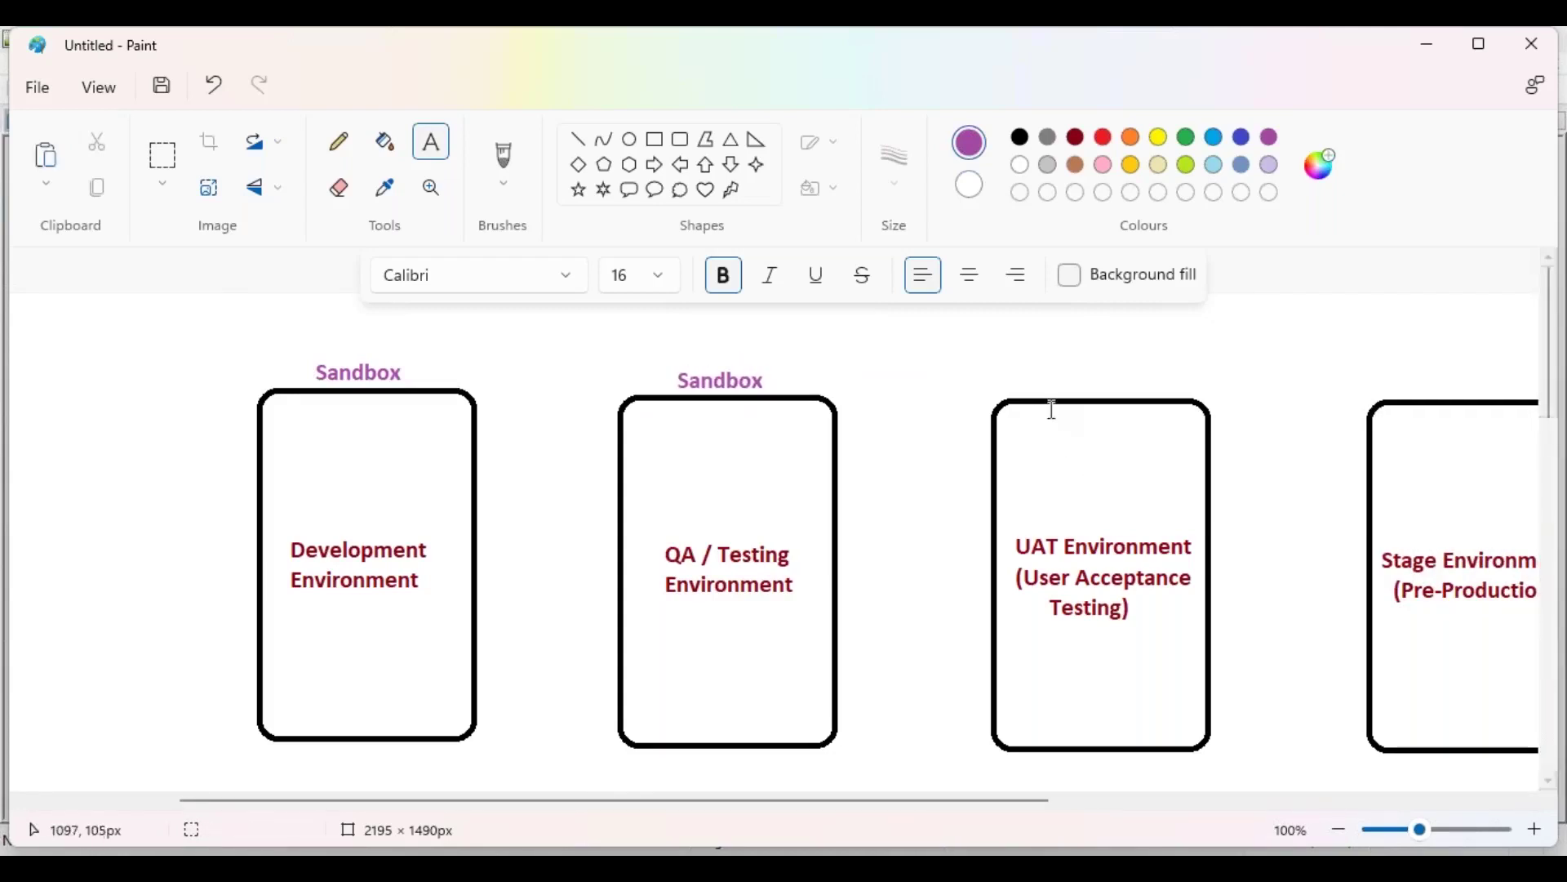
click(1032, 387)
text(SandB)
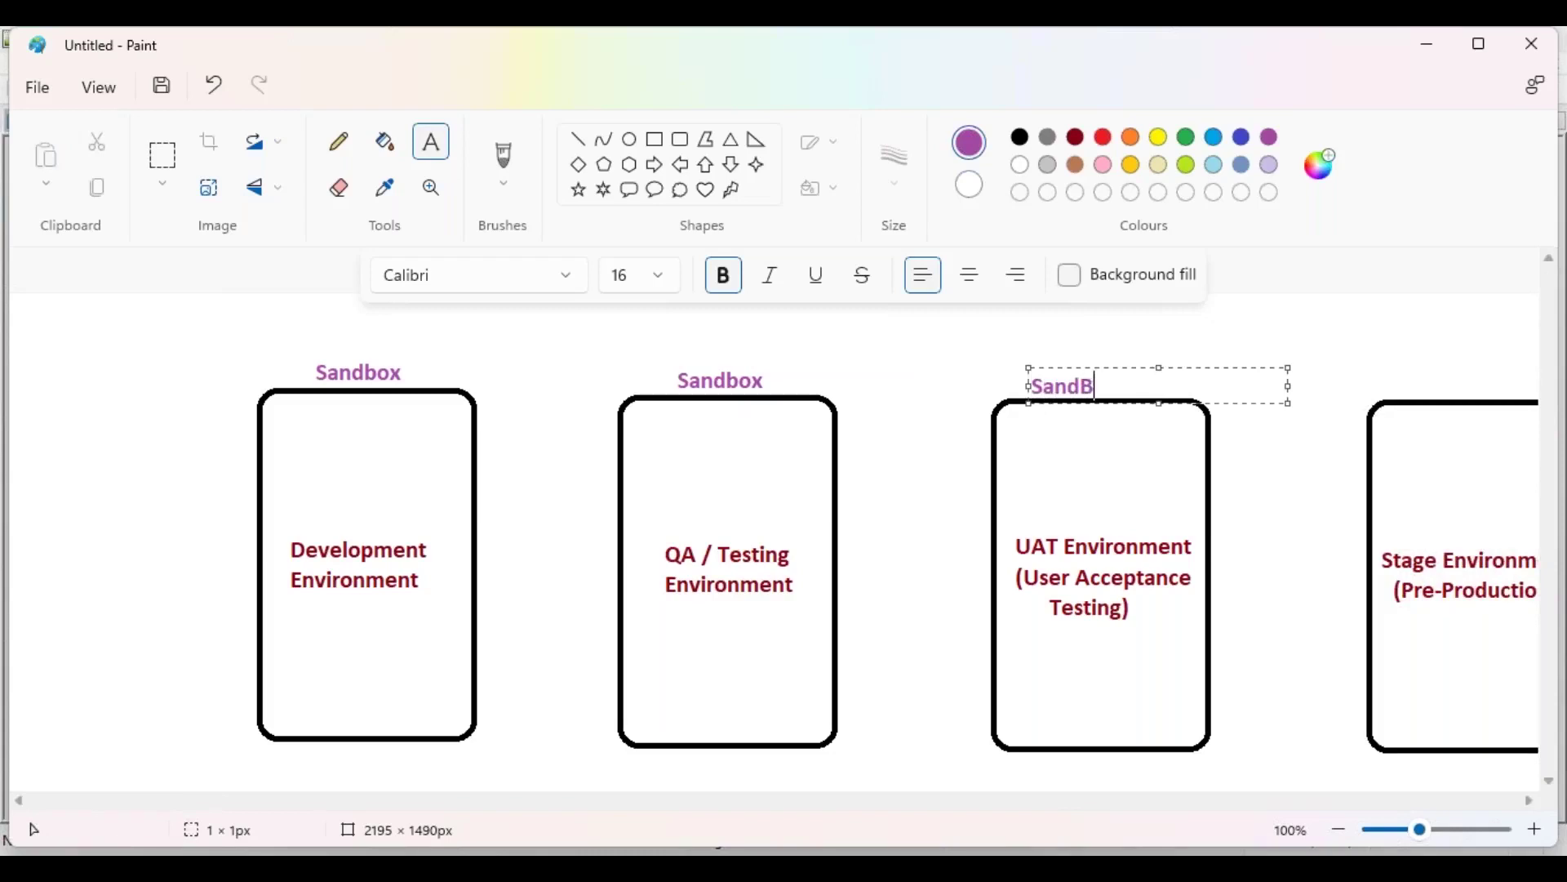
key(BackSpace)
text(box)
drag(1087, 366, 1102, 367)
drag(980, 800, 1162, 803)
Step: Add a 'Sandbox' title above the Stage box
click(1080, 374)
text(Sandbox)
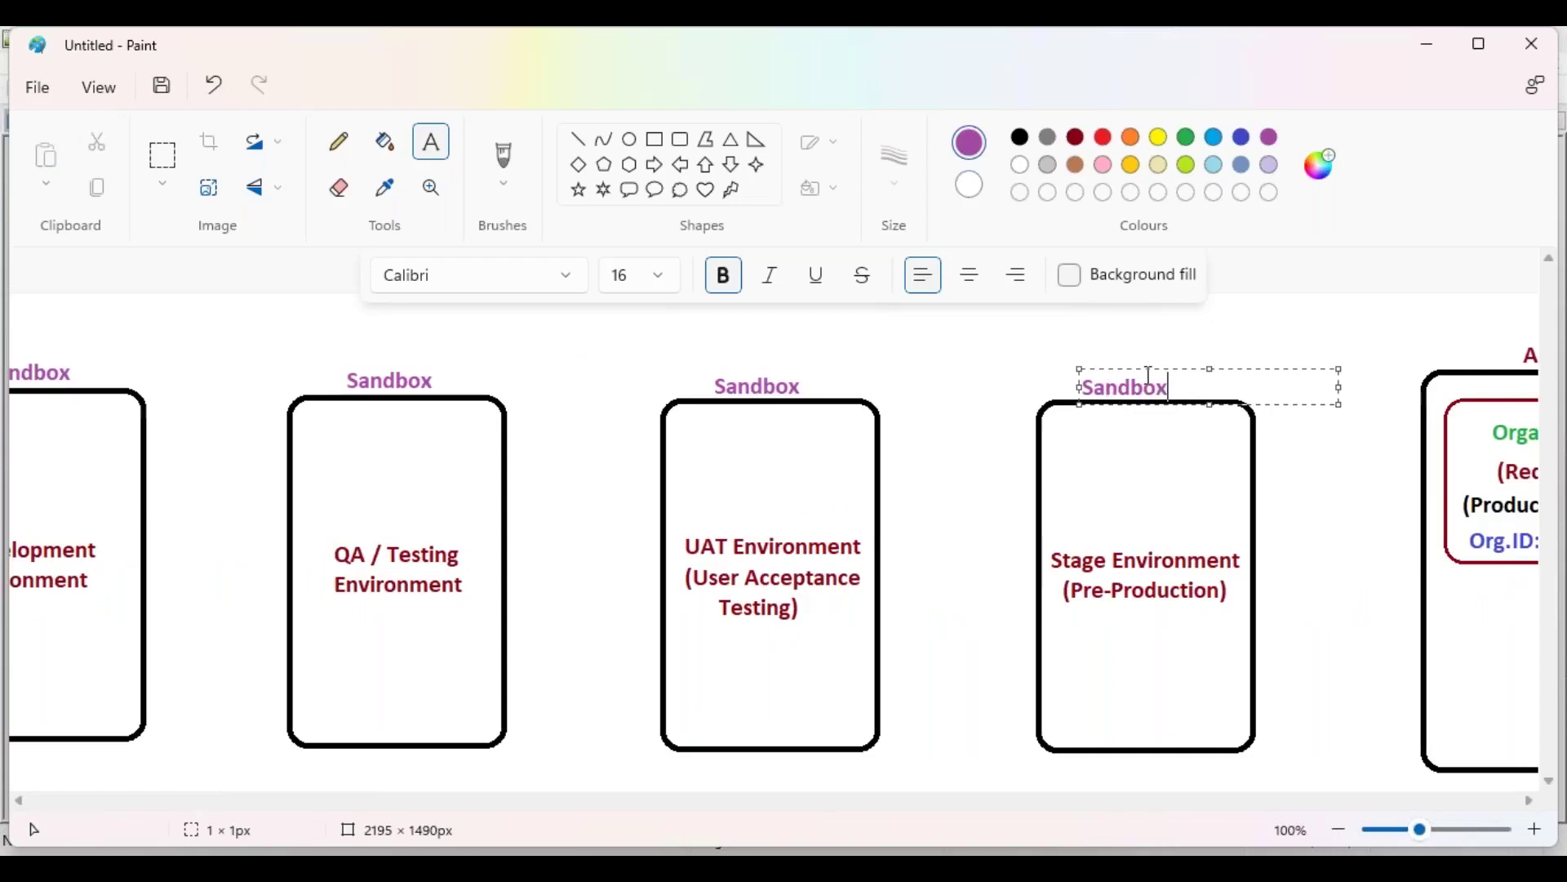
drag(1140, 368, 1149, 368)
click(996, 373)
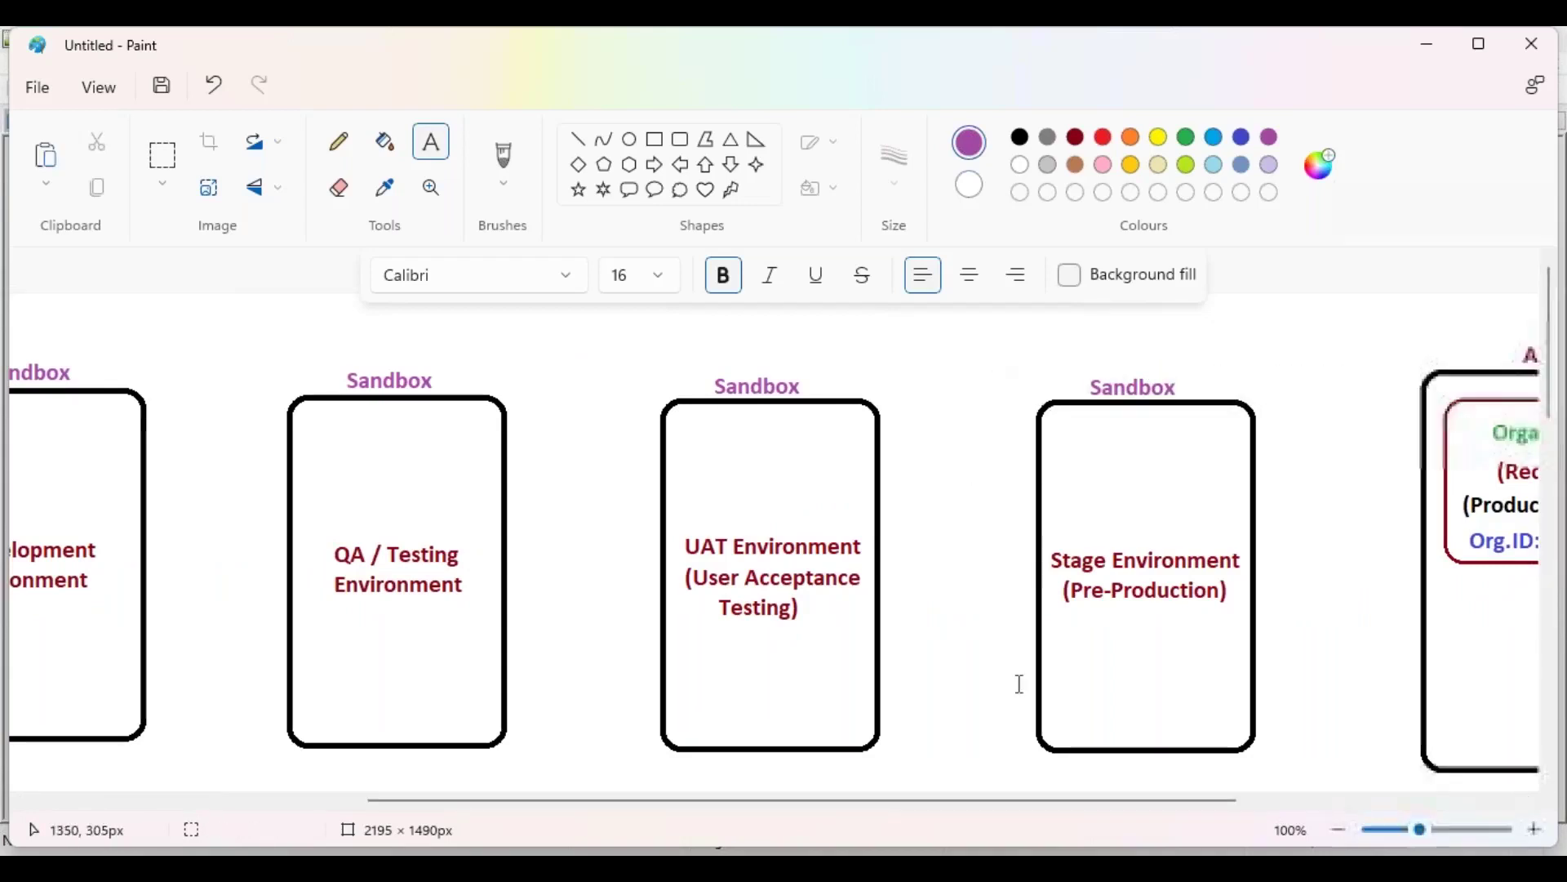
drag(1075, 803, 1258, 808)
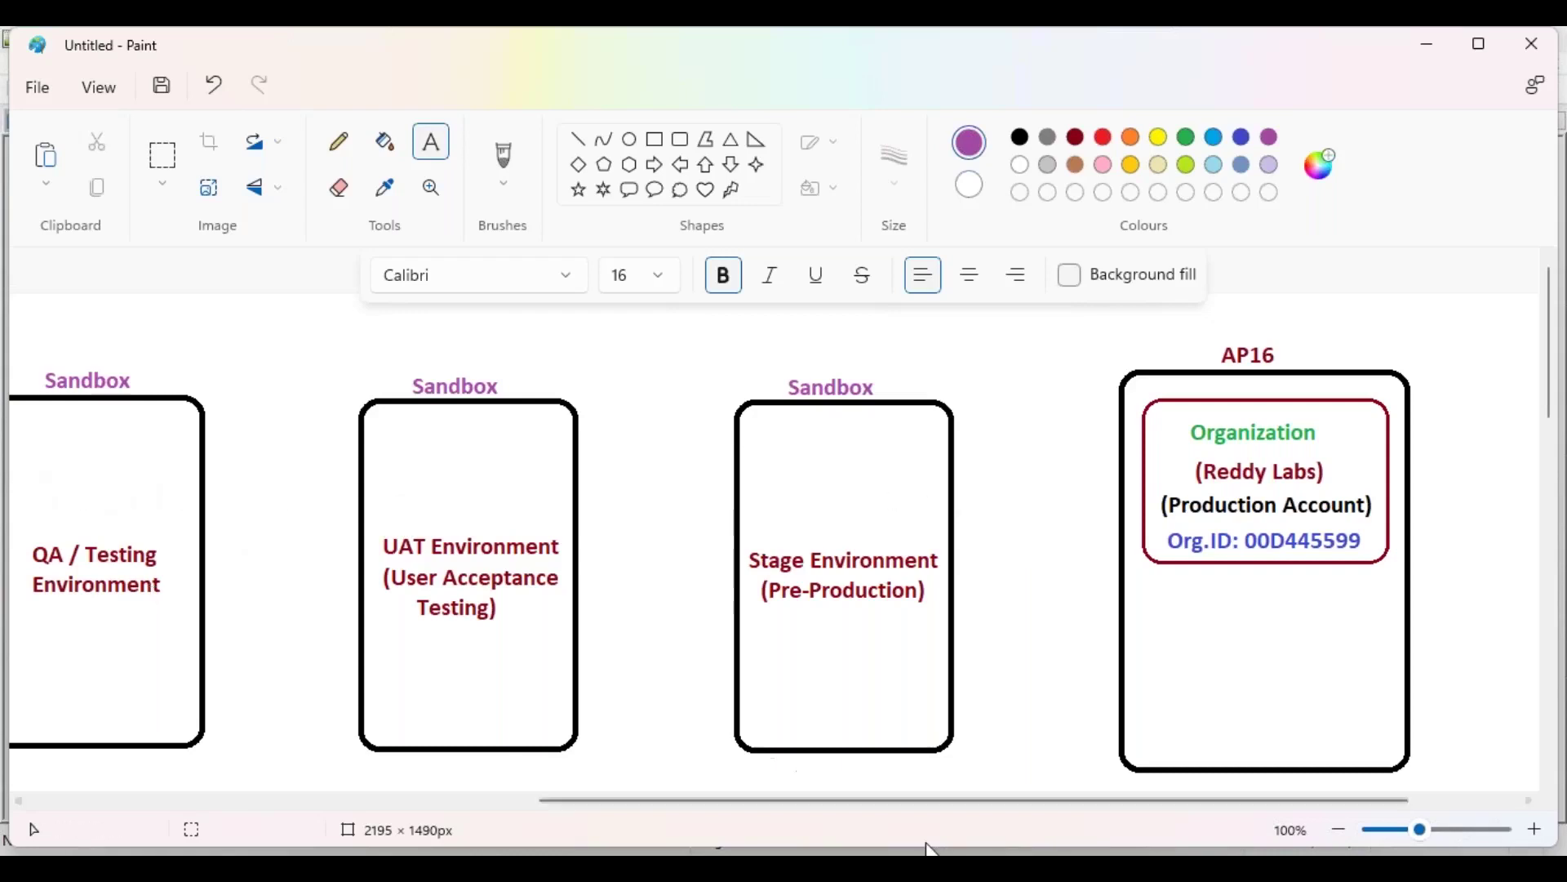
drag(1047, 811, 756, 812)
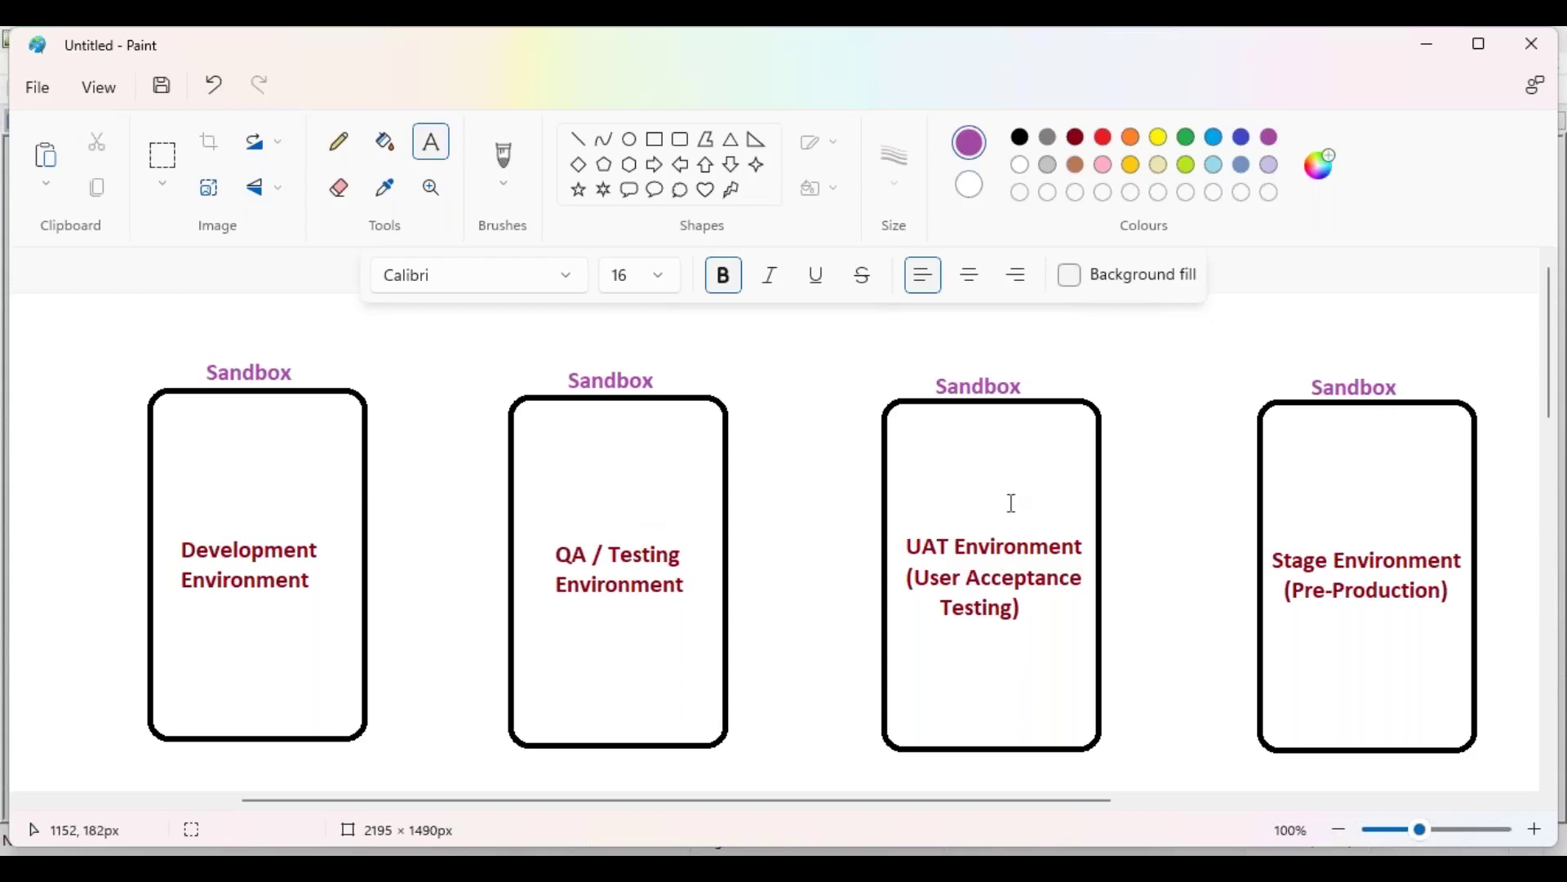
drag(931, 809, 1249, 806)
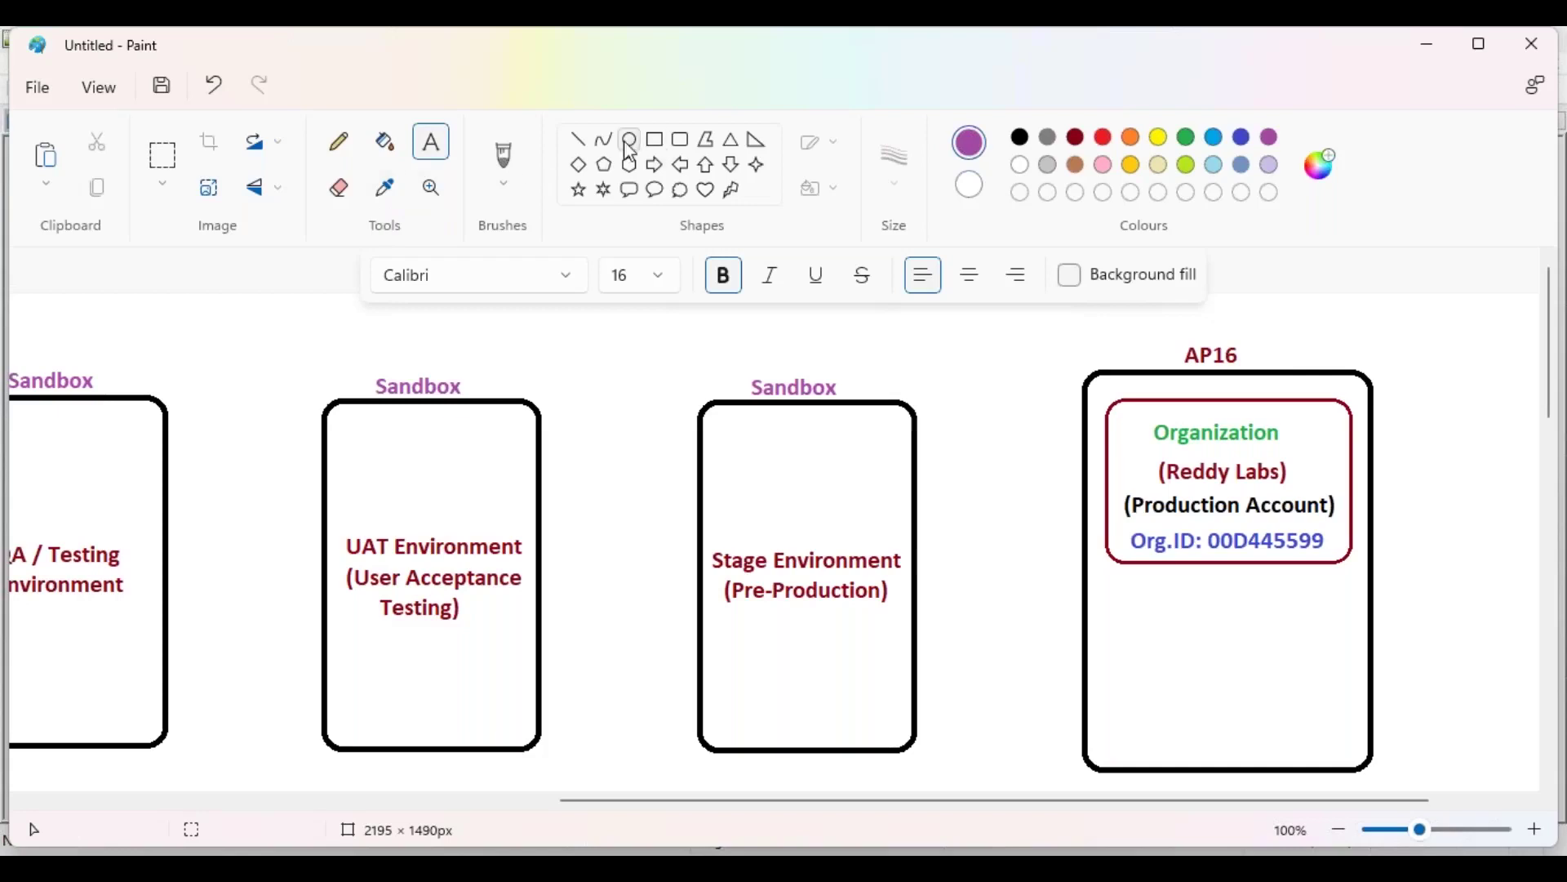
Step: Write 'Production Server : NA / EU / AP' in green above the boxes on one widened line
click(1186, 137)
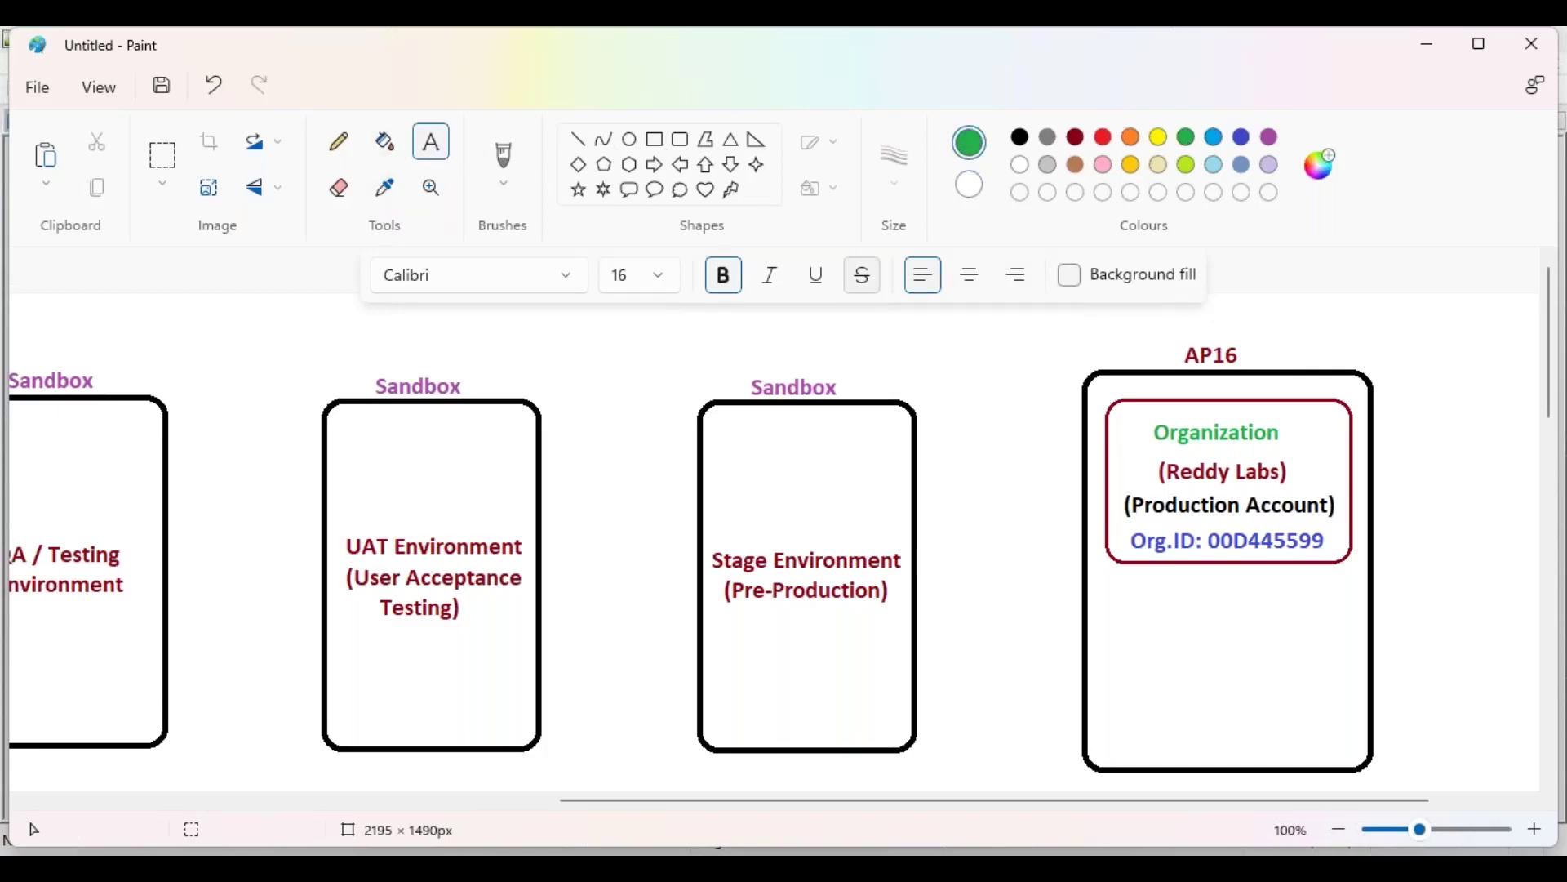
click(385, 318)
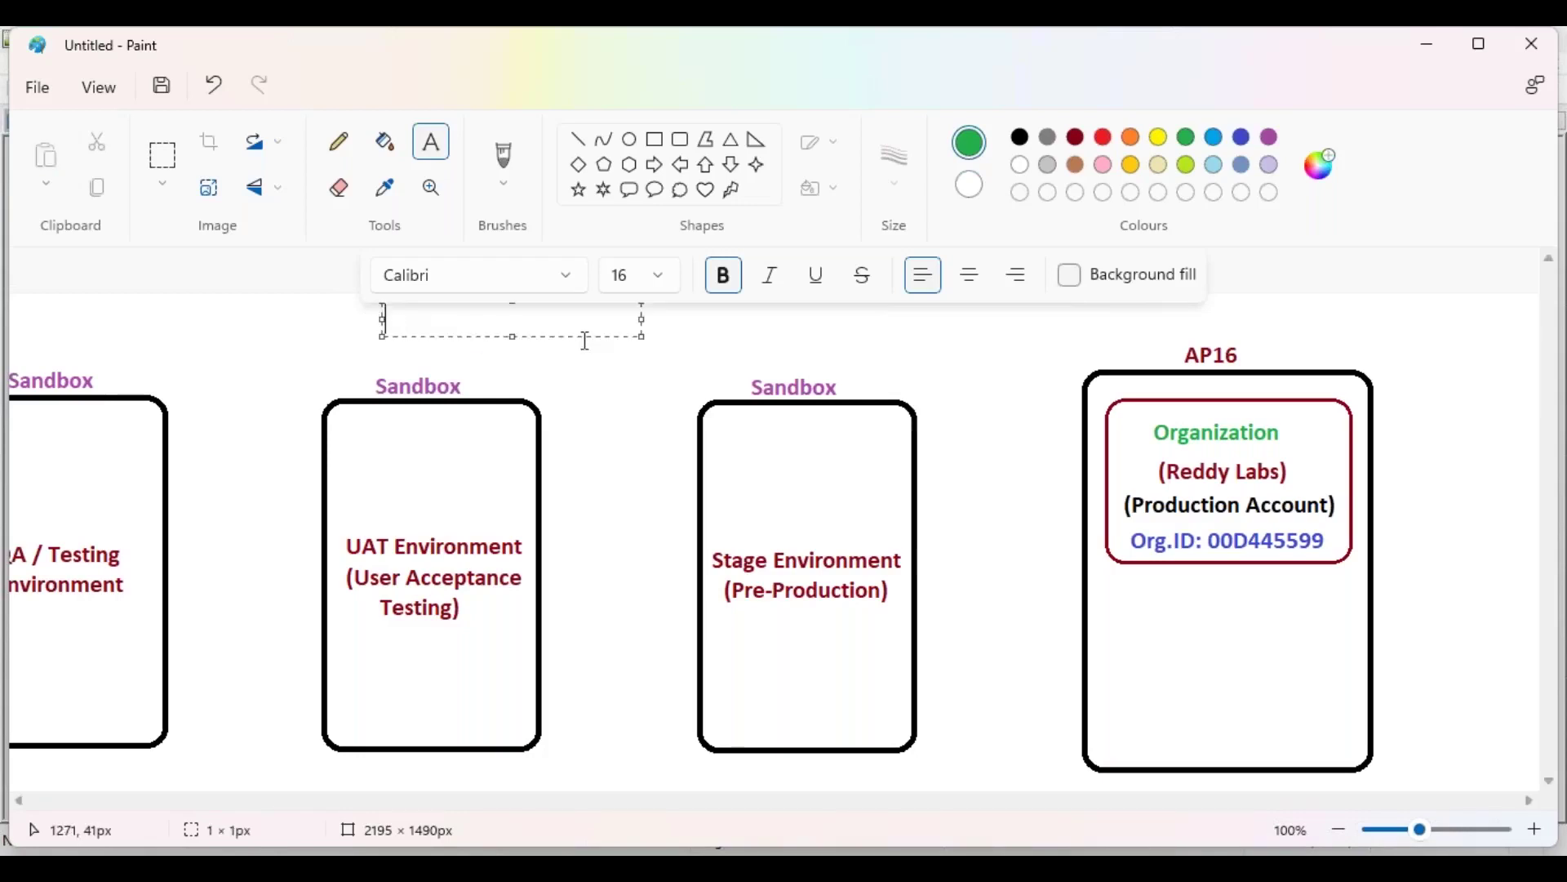
text(Productio)
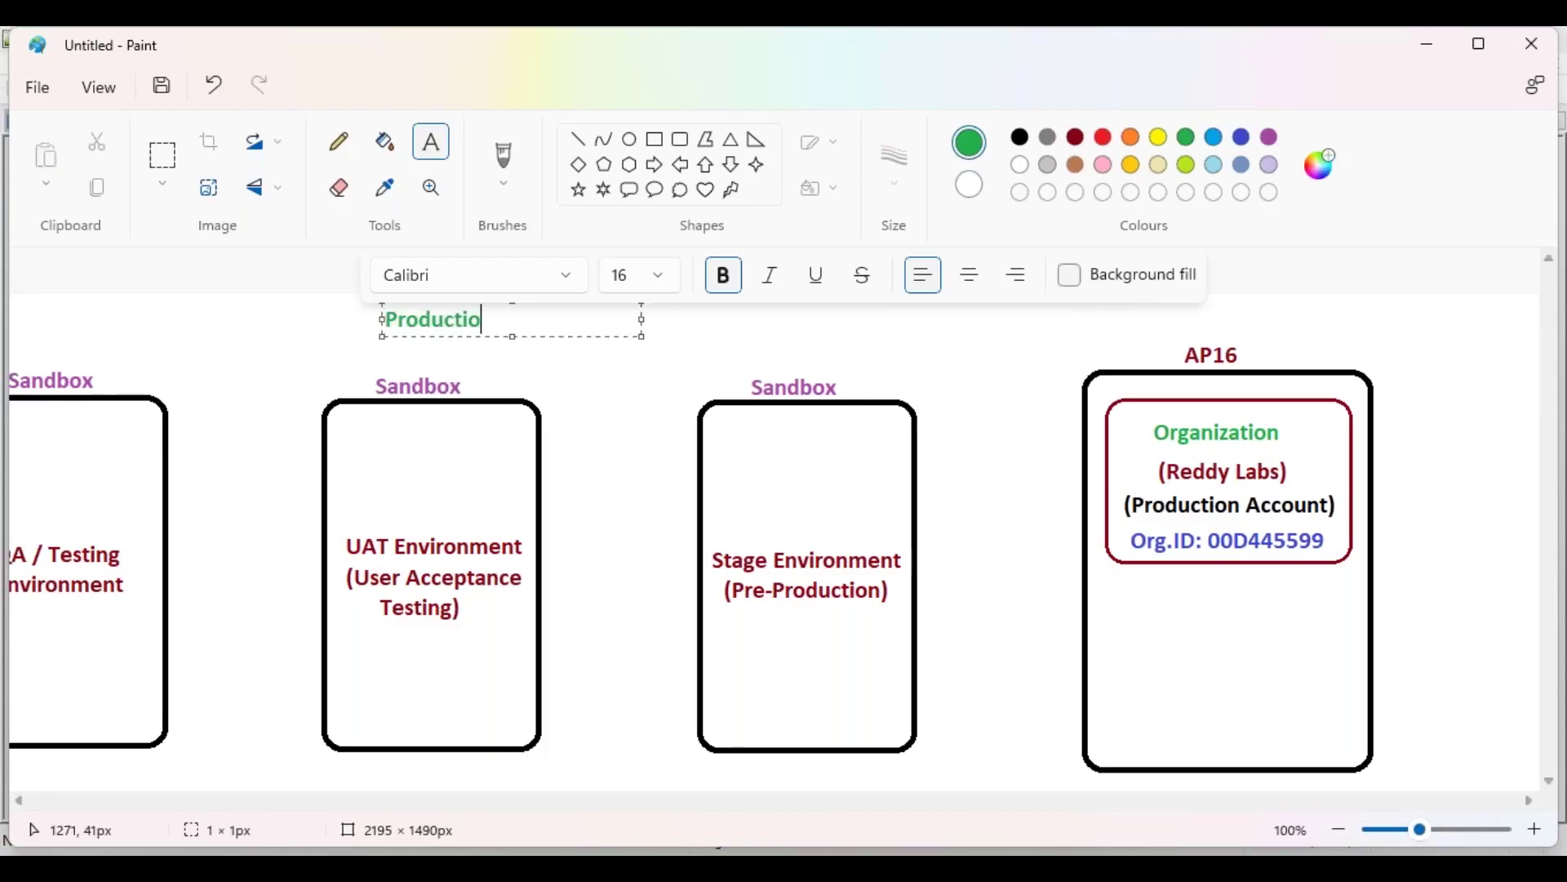
text(n Server :)
drag(642, 336, 908, 324)
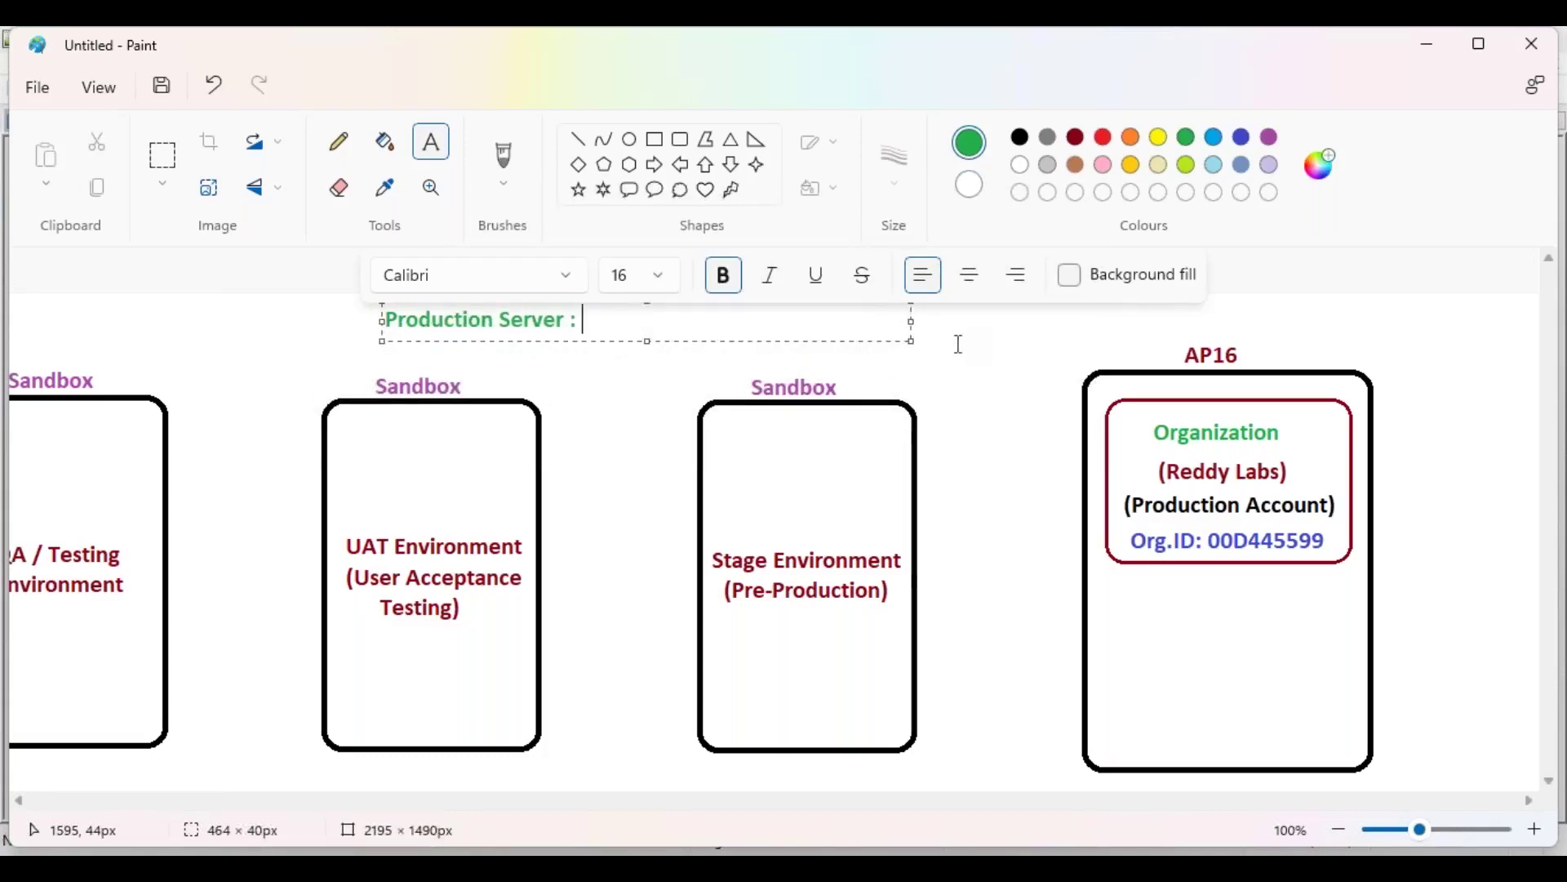
text(NA / EU / AP)
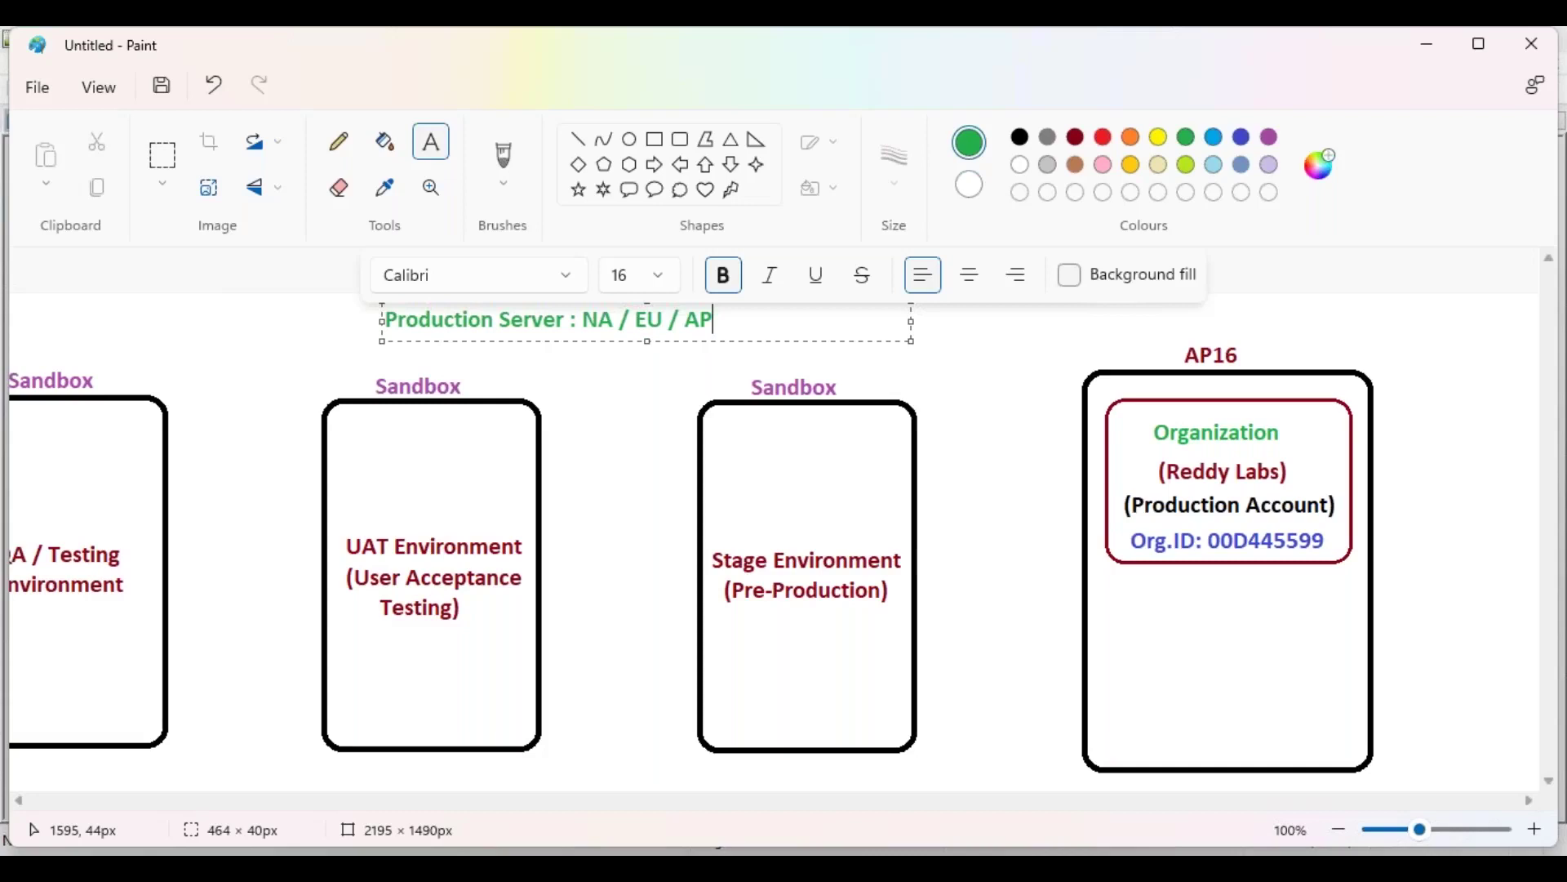
click(983, 335)
click(1080, 141)
Step: Write 'Sandbox Server : CS (Customer Sandbox)' in dark red right of the green heading
click(765, 318)
text(sANSB)
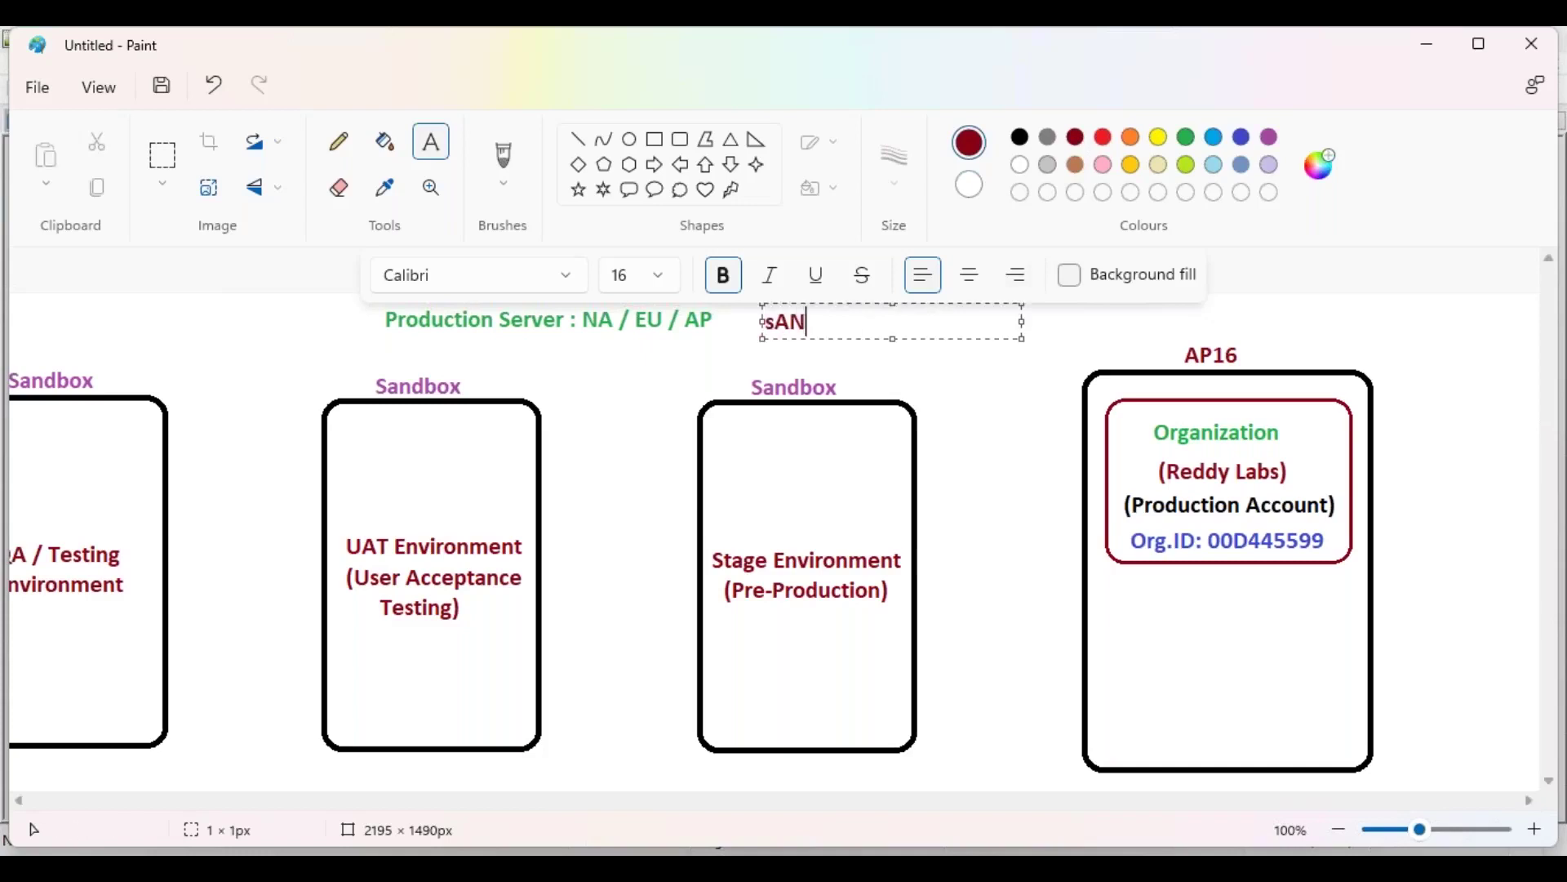
key(BackSpace)
key(BackSpace)
key(BackSpace)
key(BackSpace)
key(BackSpace)
text(Sandbox Se:)
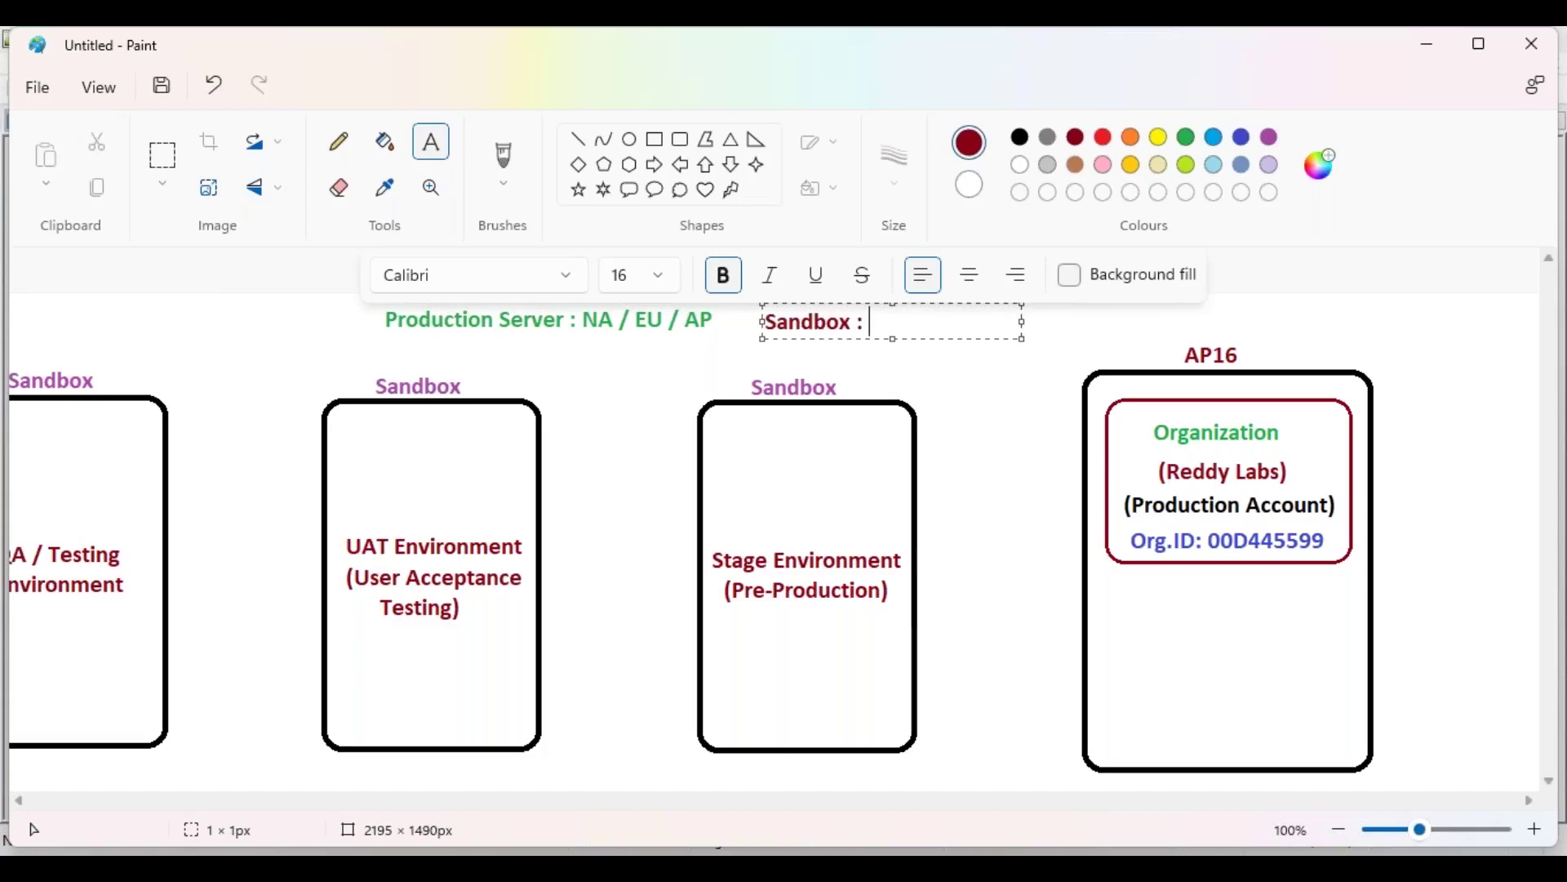
key(Left)
text(Server)
key(Right)
text(CS)
drag(1022, 322, 1359, 318)
text((Cust)
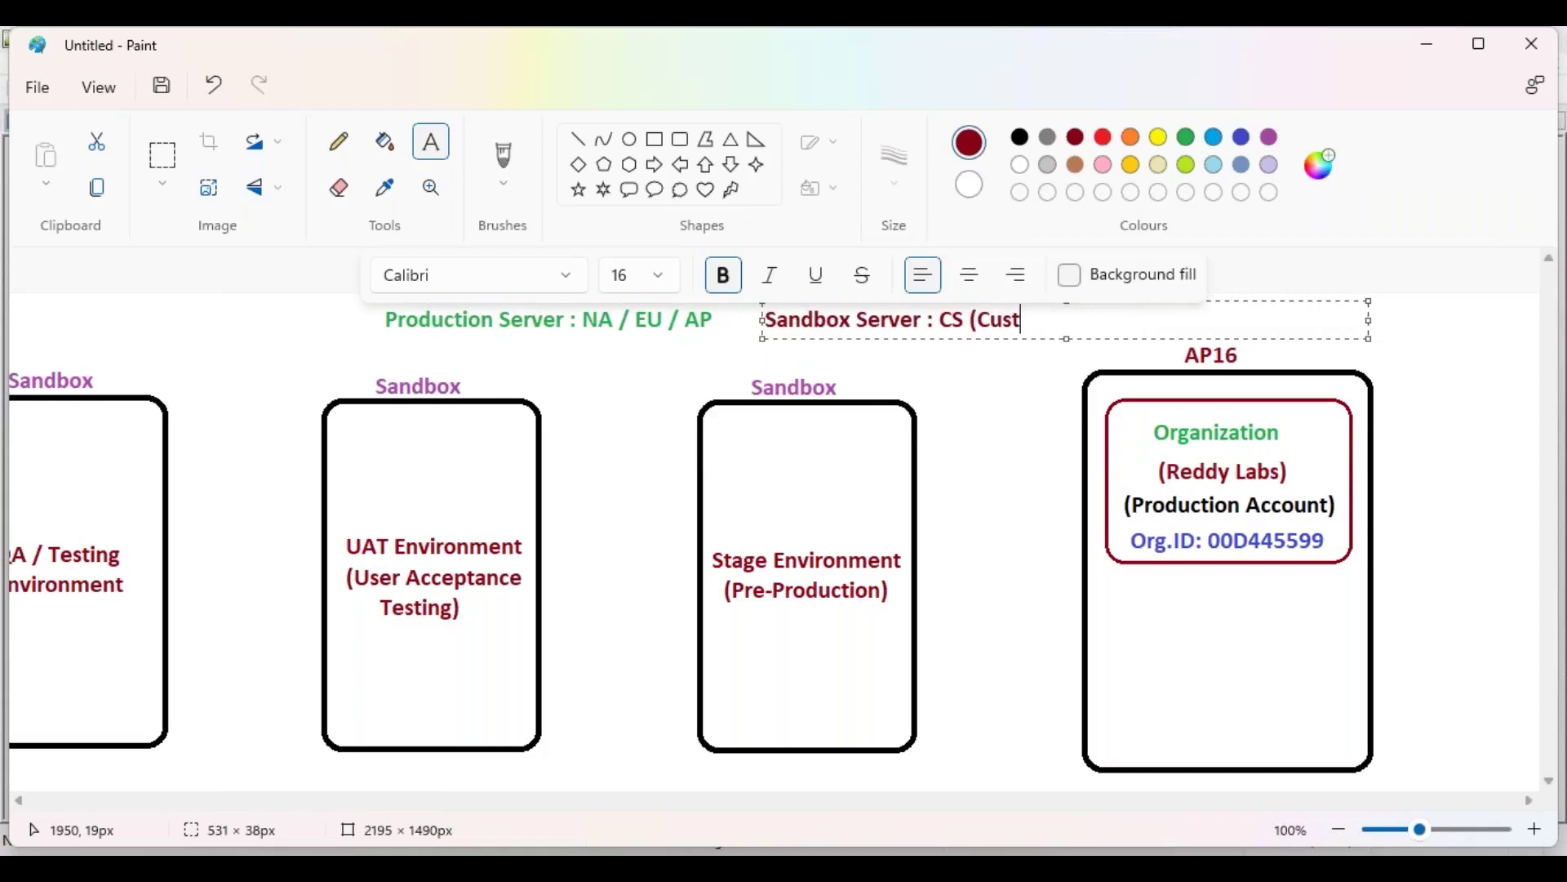
text(omer Sandbox))
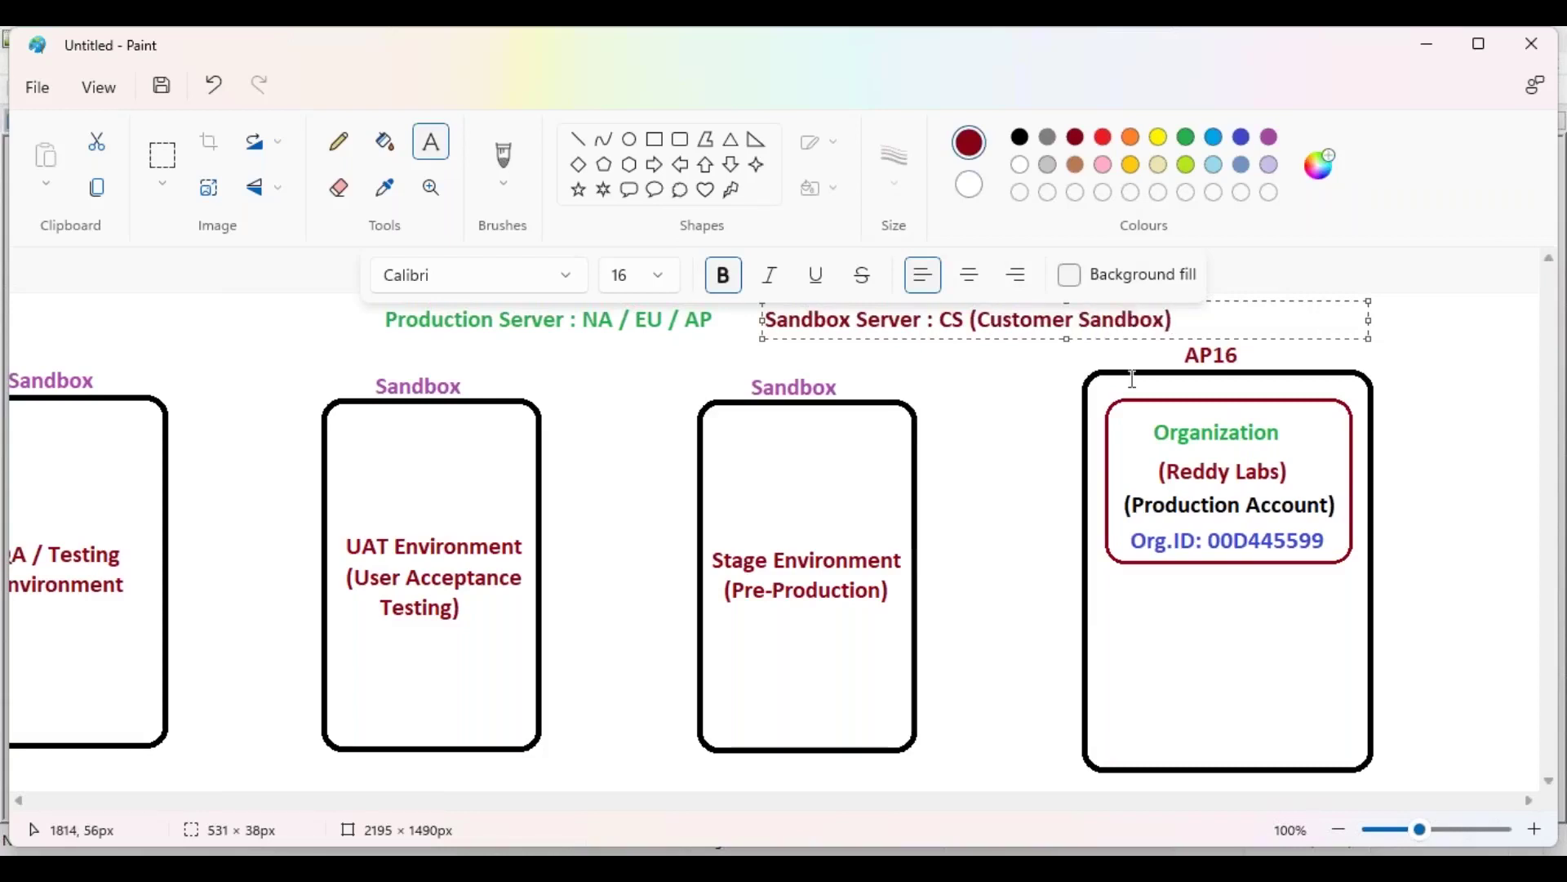
click(655, 397)
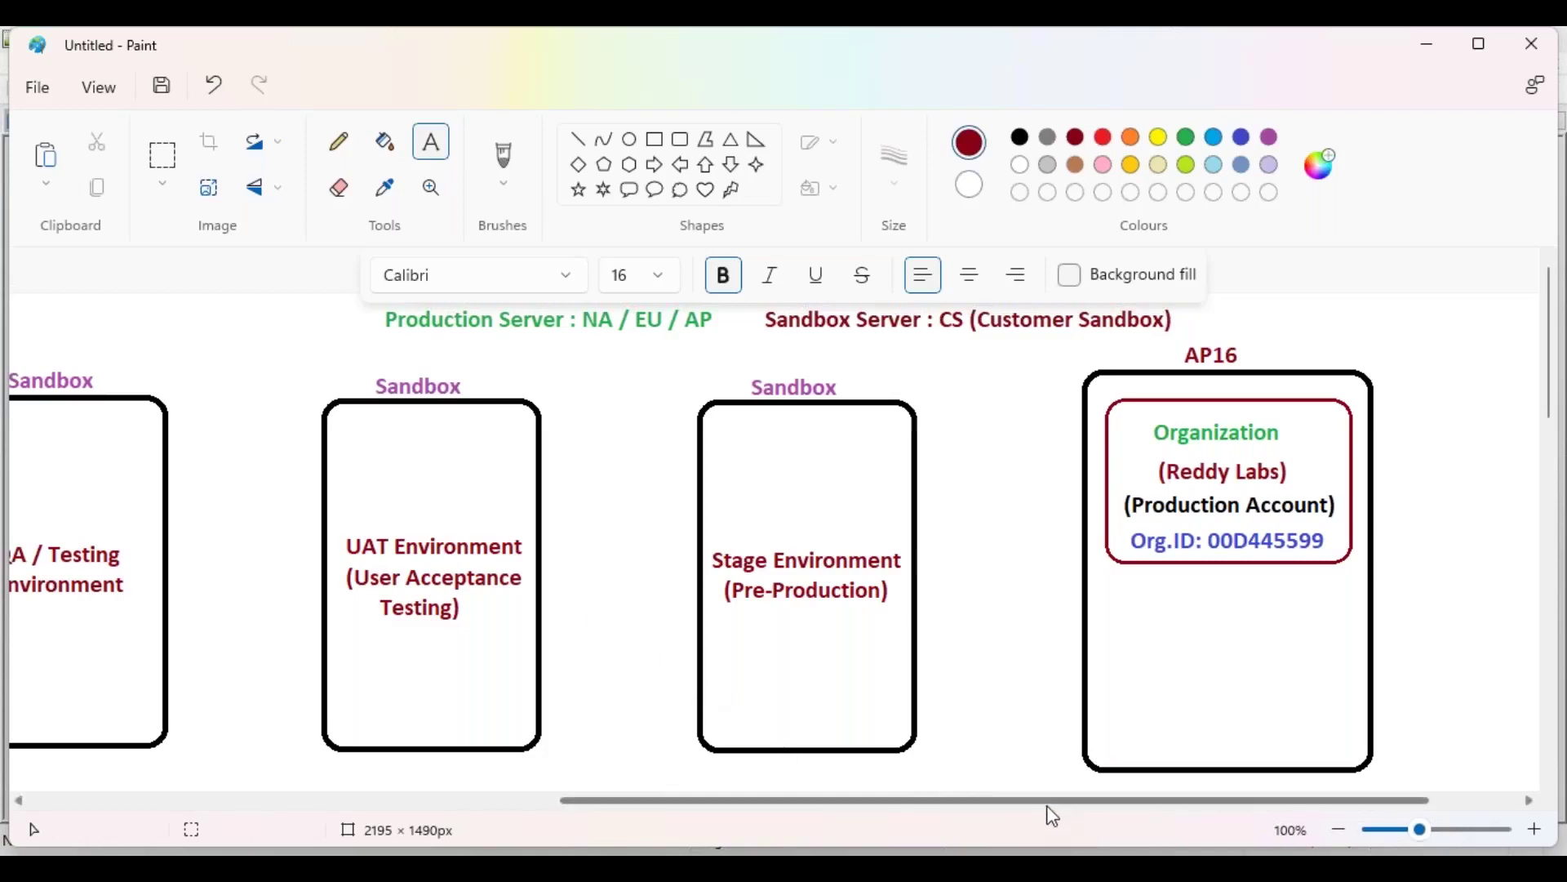
drag(1048, 812, 768, 820)
scroll(1119, 718, down, 3)
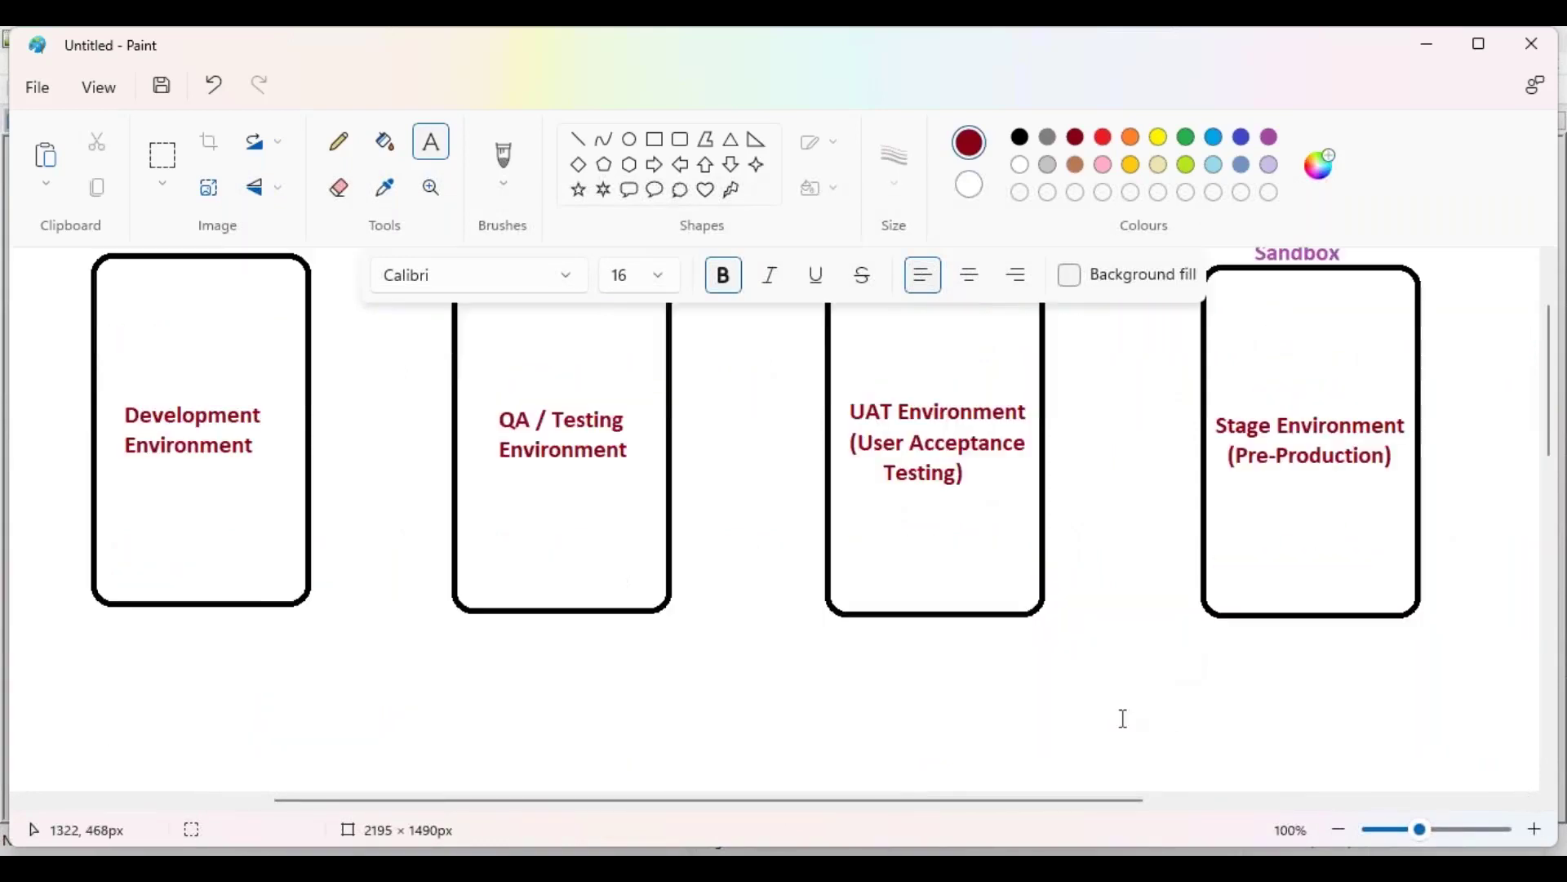
drag(966, 804, 1266, 801)
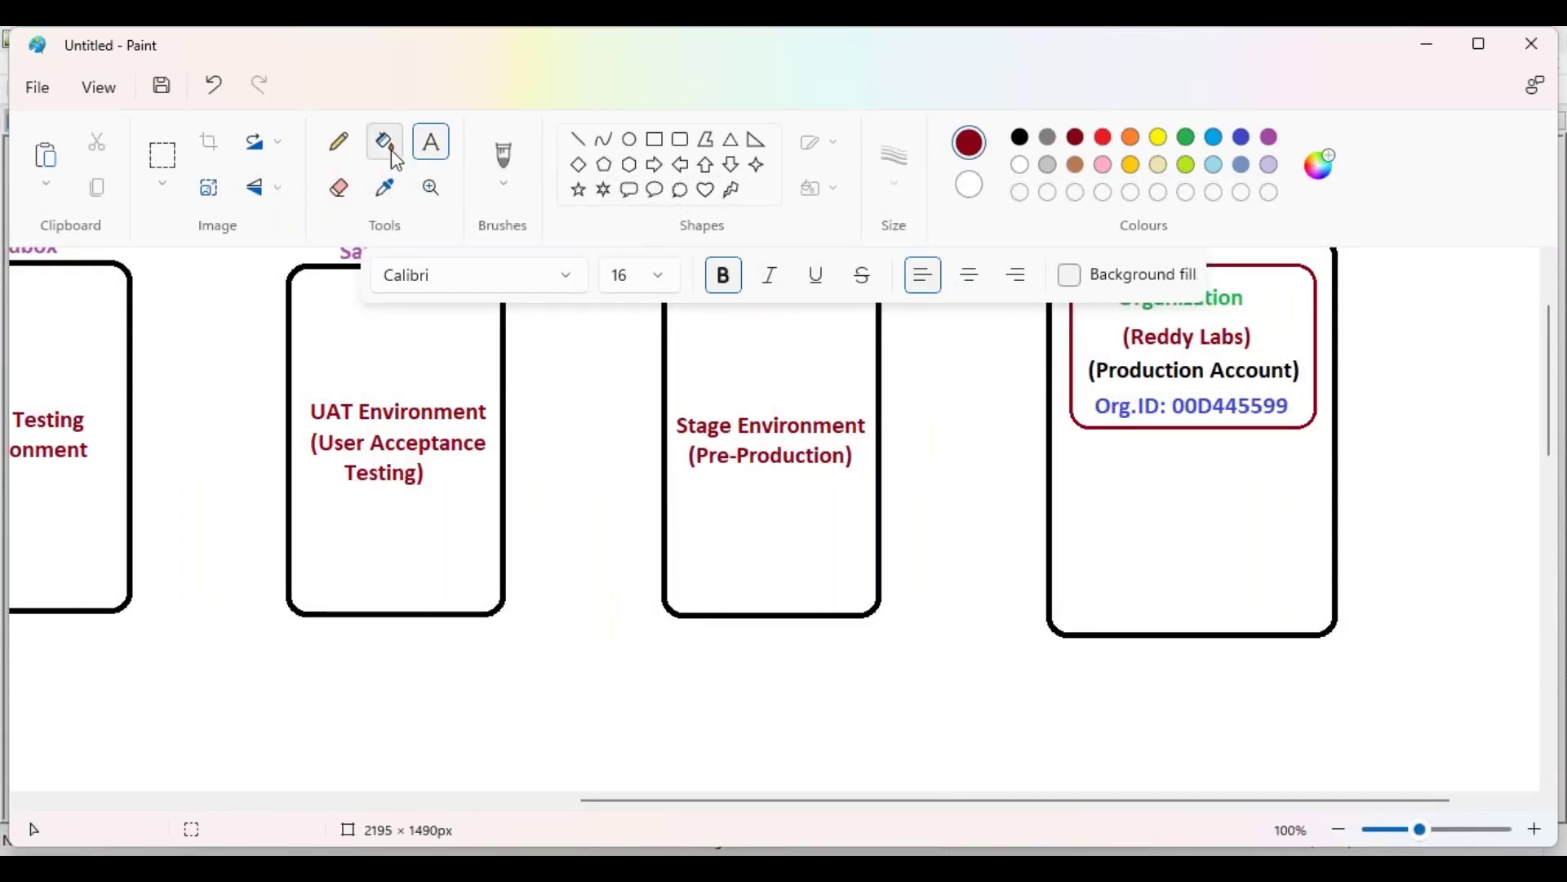
click(1238, 138)
click(1053, 654)
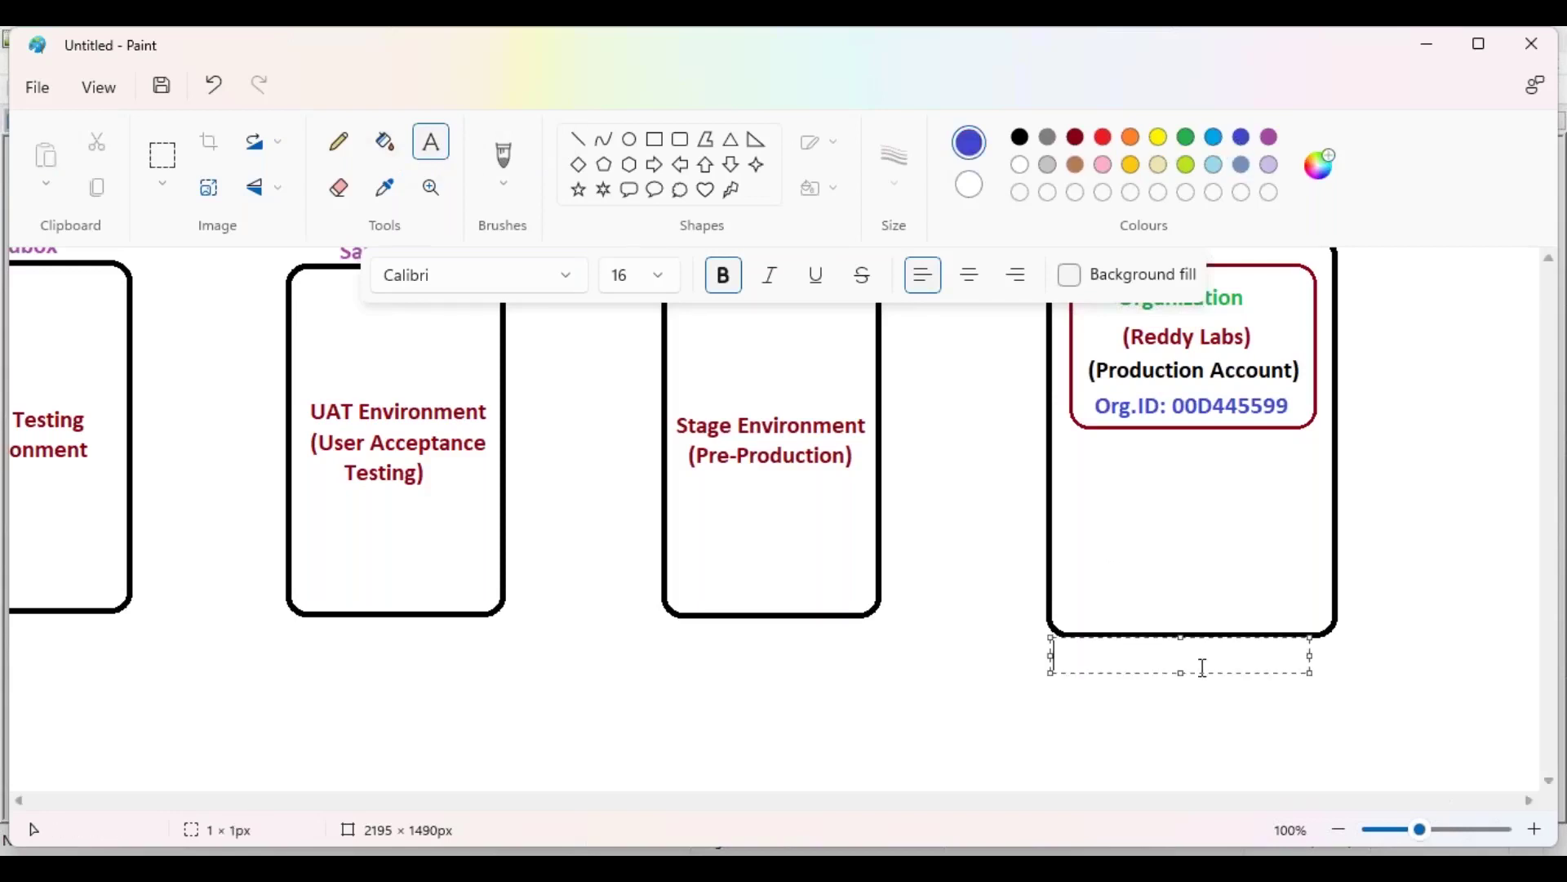
drag(1308, 657, 1401, 656)
text(https://login.salesforce.com)
Step: Prefix the URL with 'URL :', nudge it left, and select its text for copying
key(Home)
text(URL :)
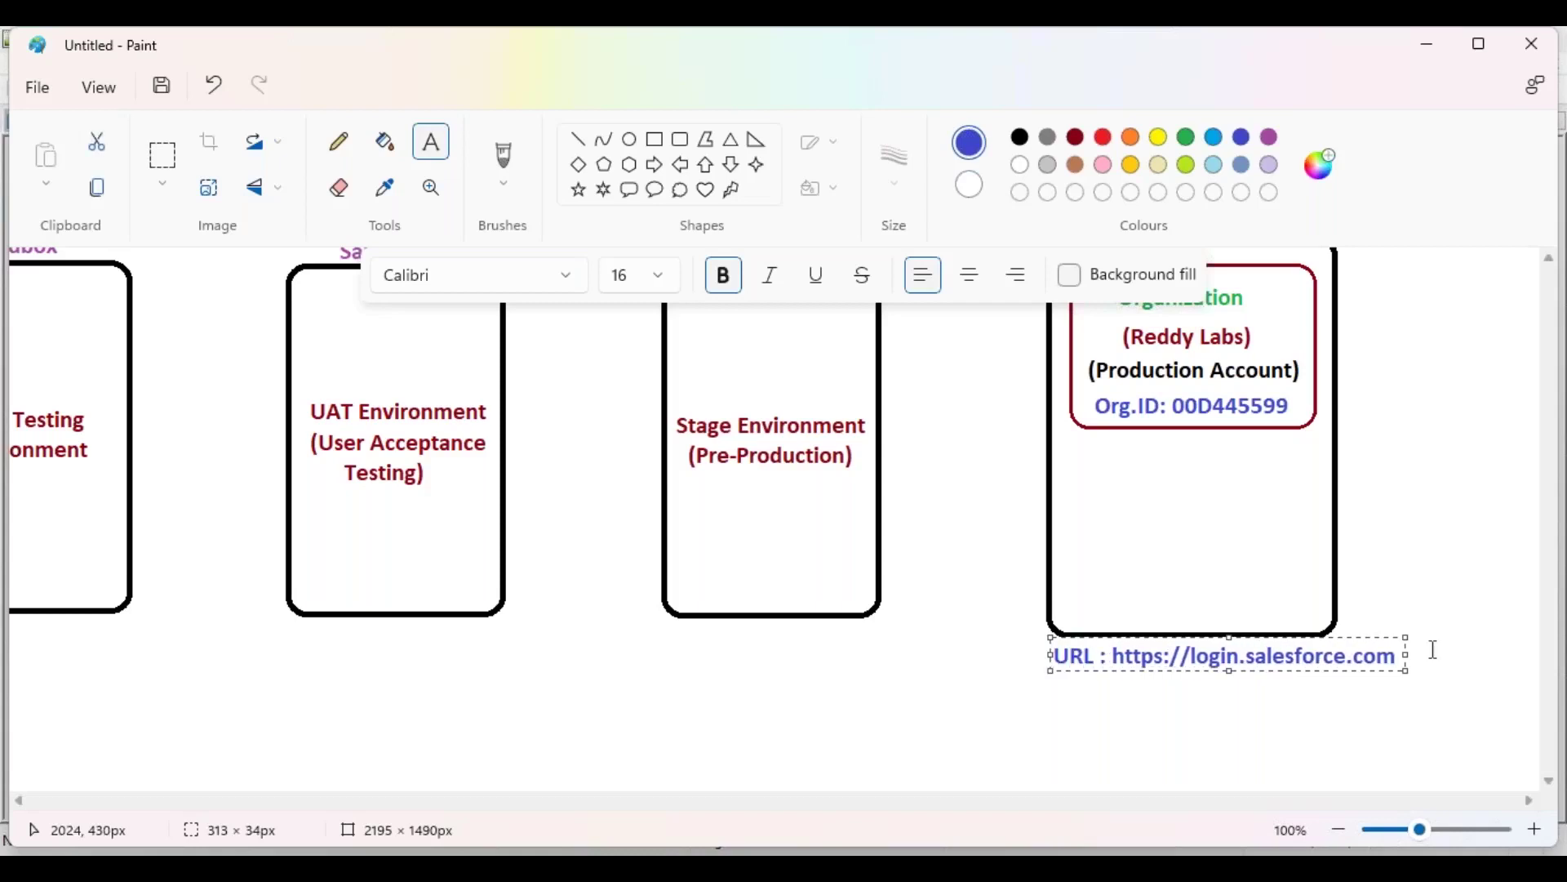
drag(1255, 637, 1250, 639)
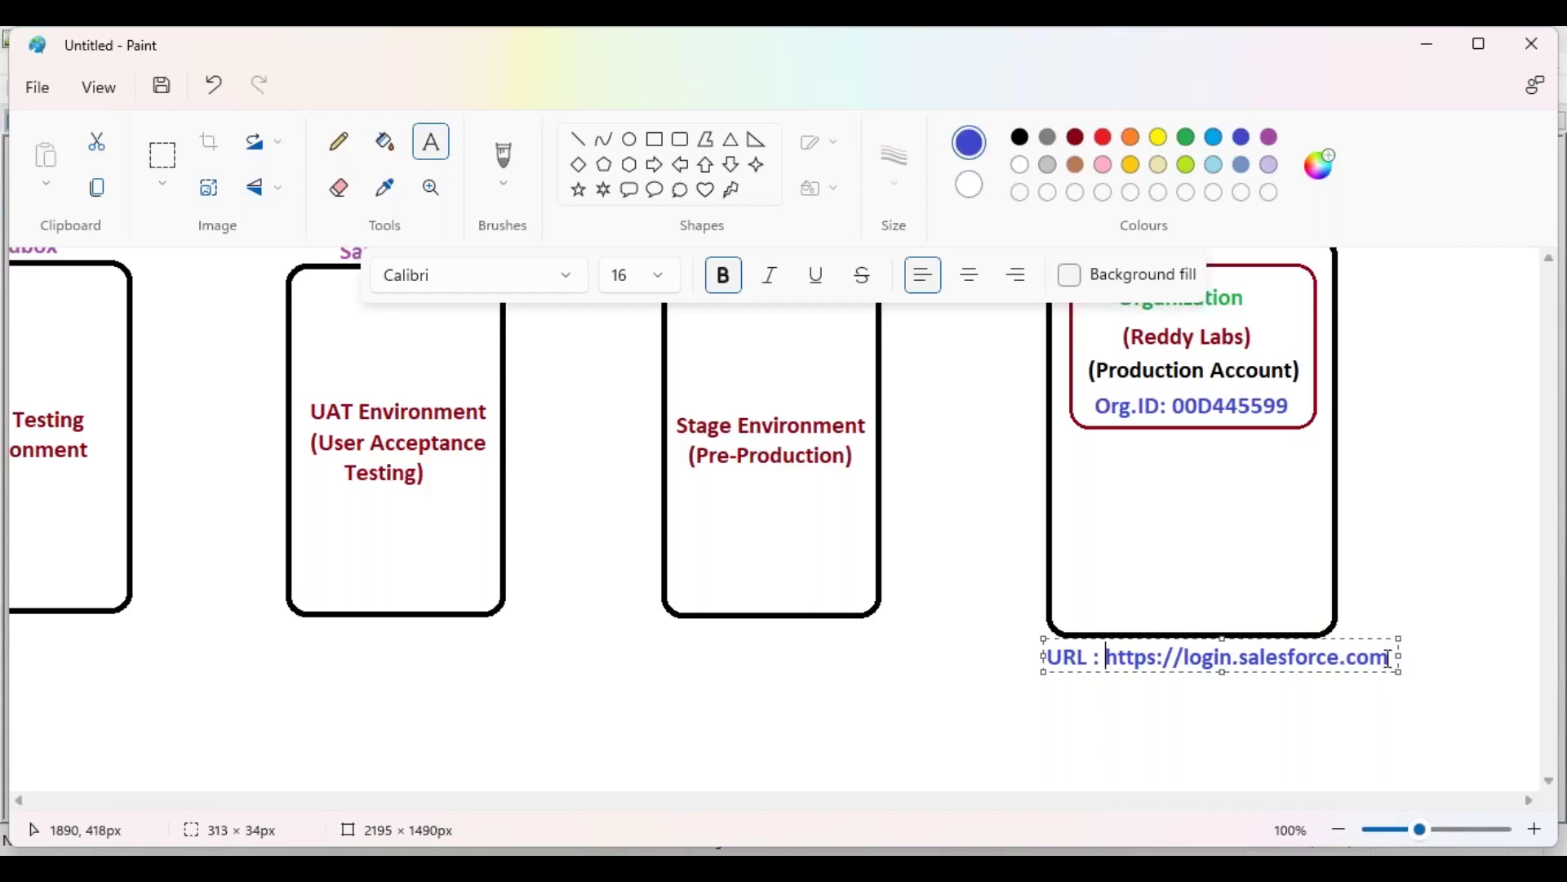
drag(1389, 658, 1045, 658)
key(ctrl+c)
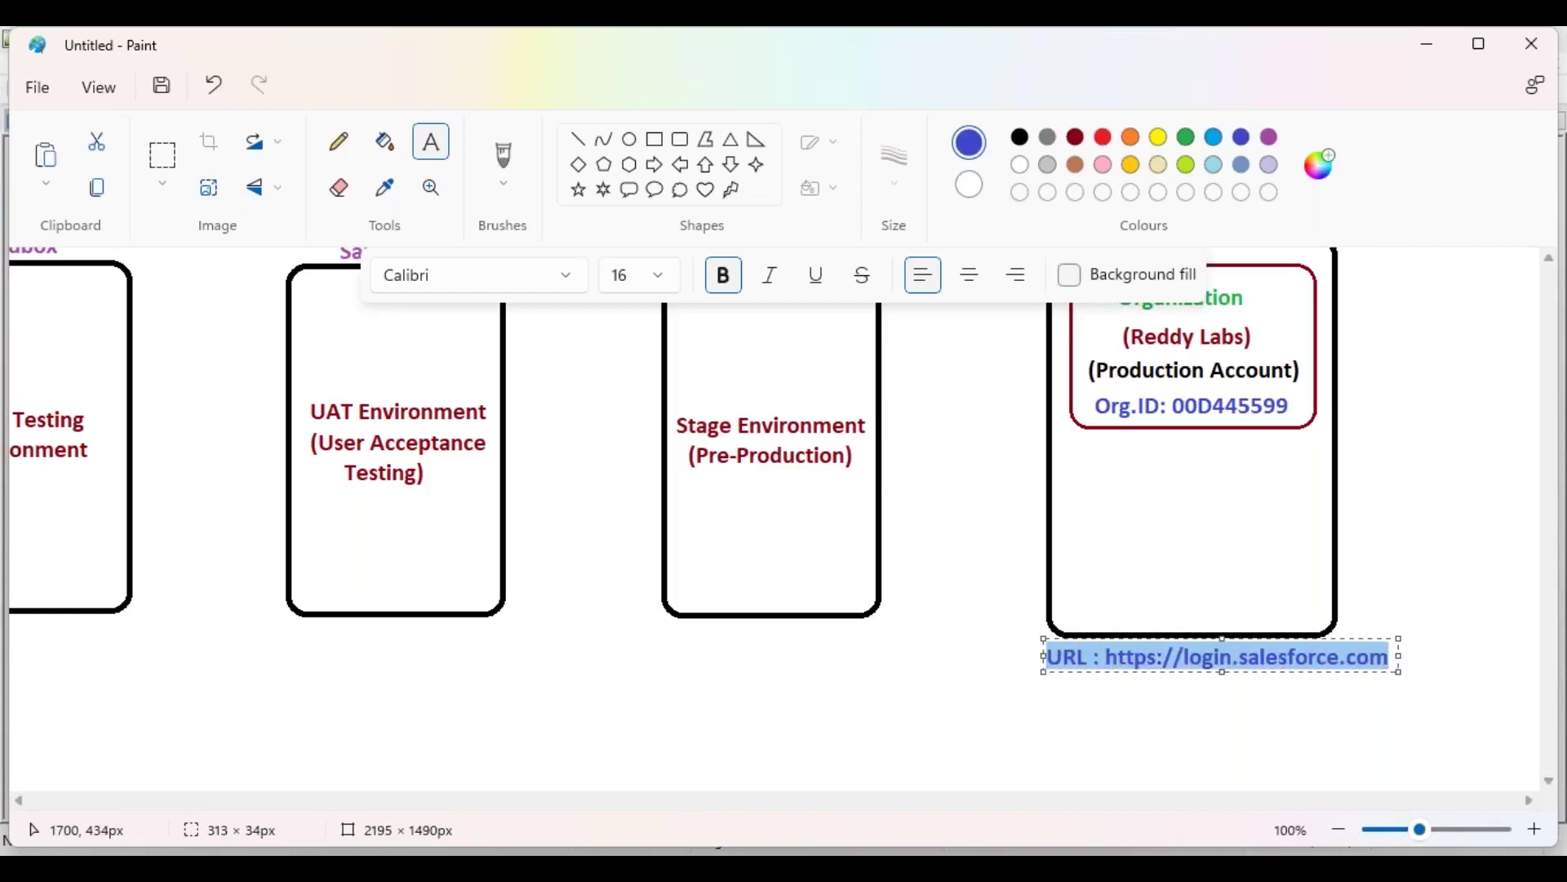
click(860, 686)
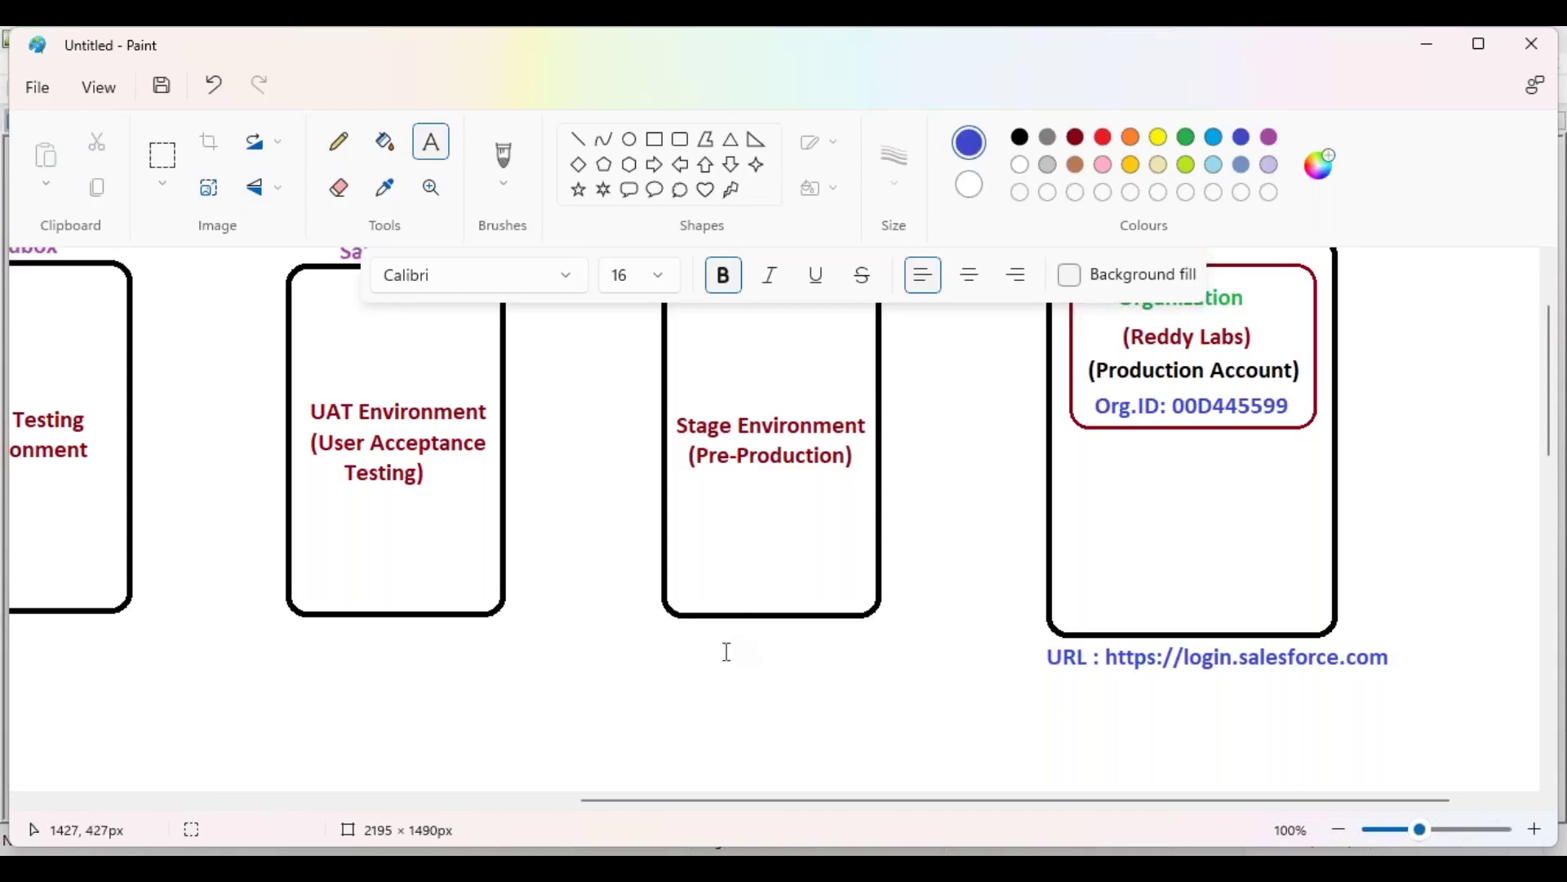
Step: Paste the URL under the Stage box and change 'login' to 'test'
click(620, 644)
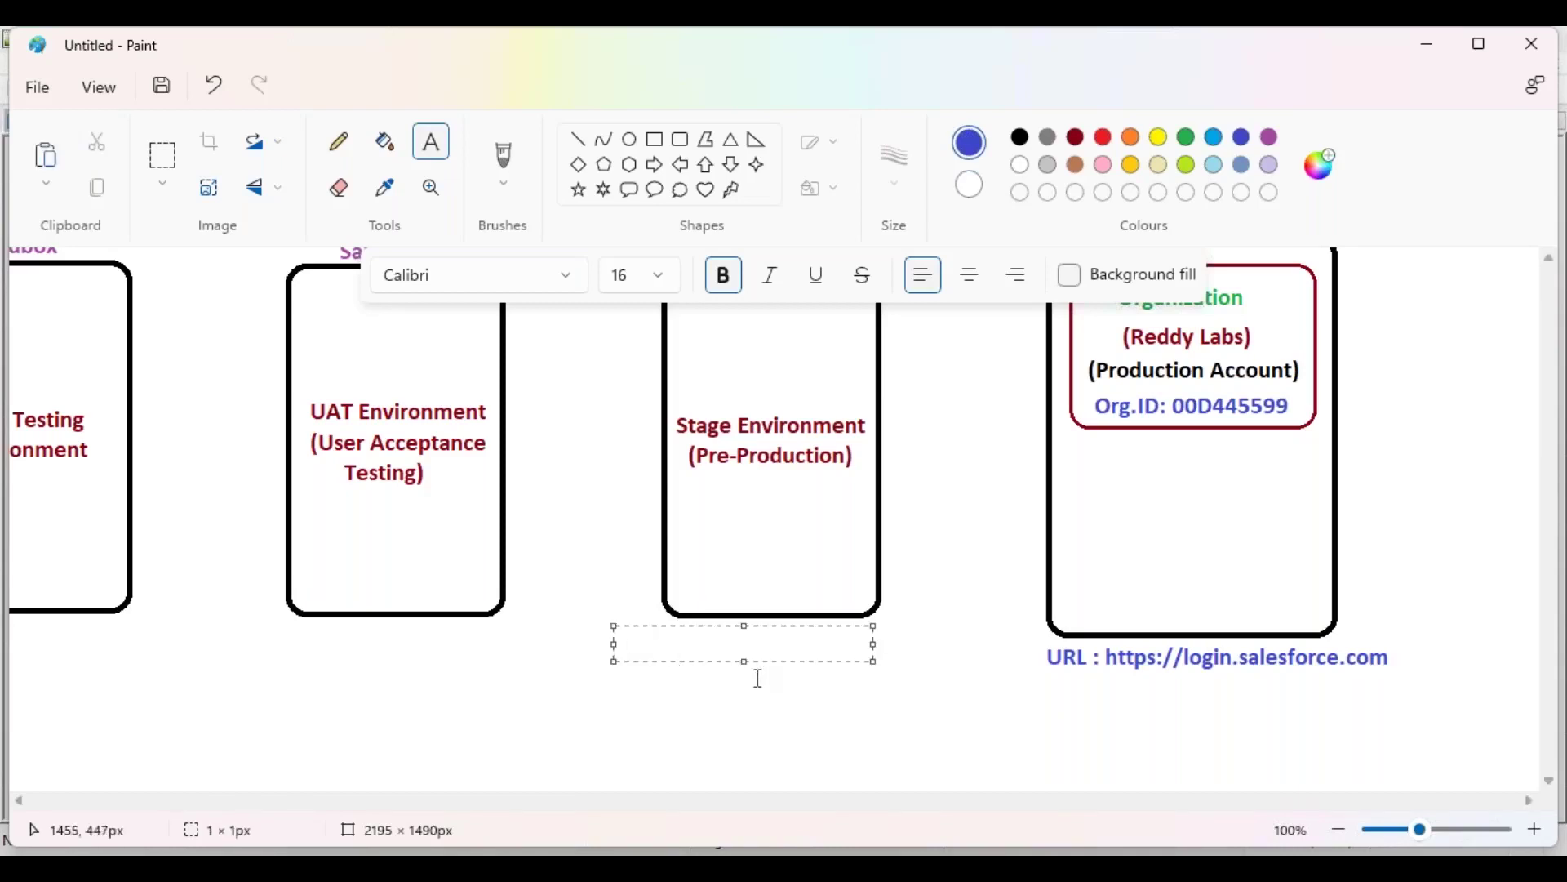
key(ctrl+v)
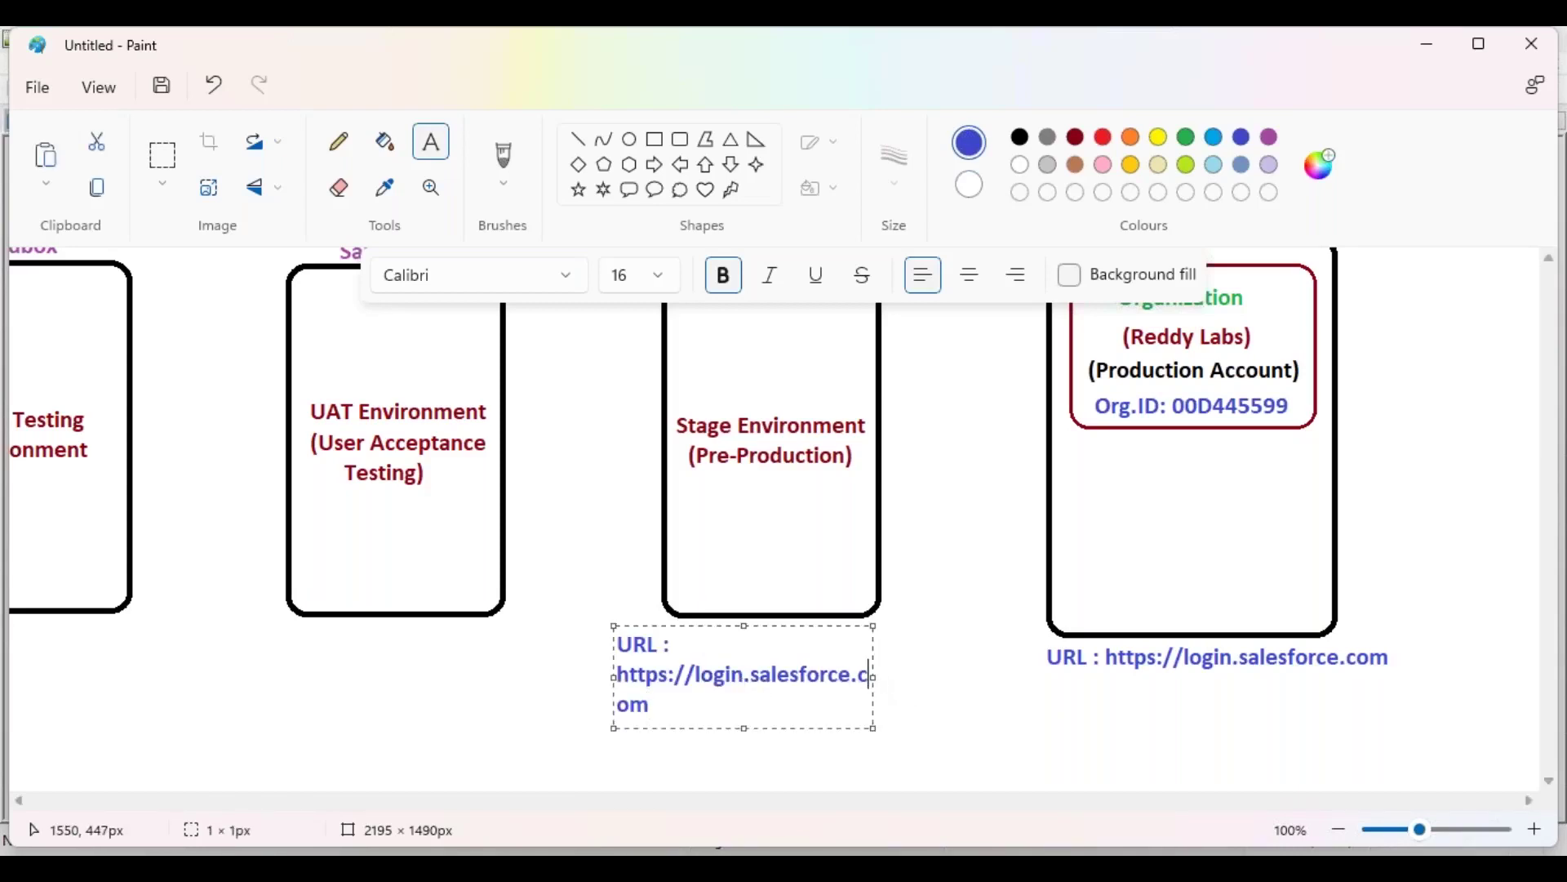
key(Escape)
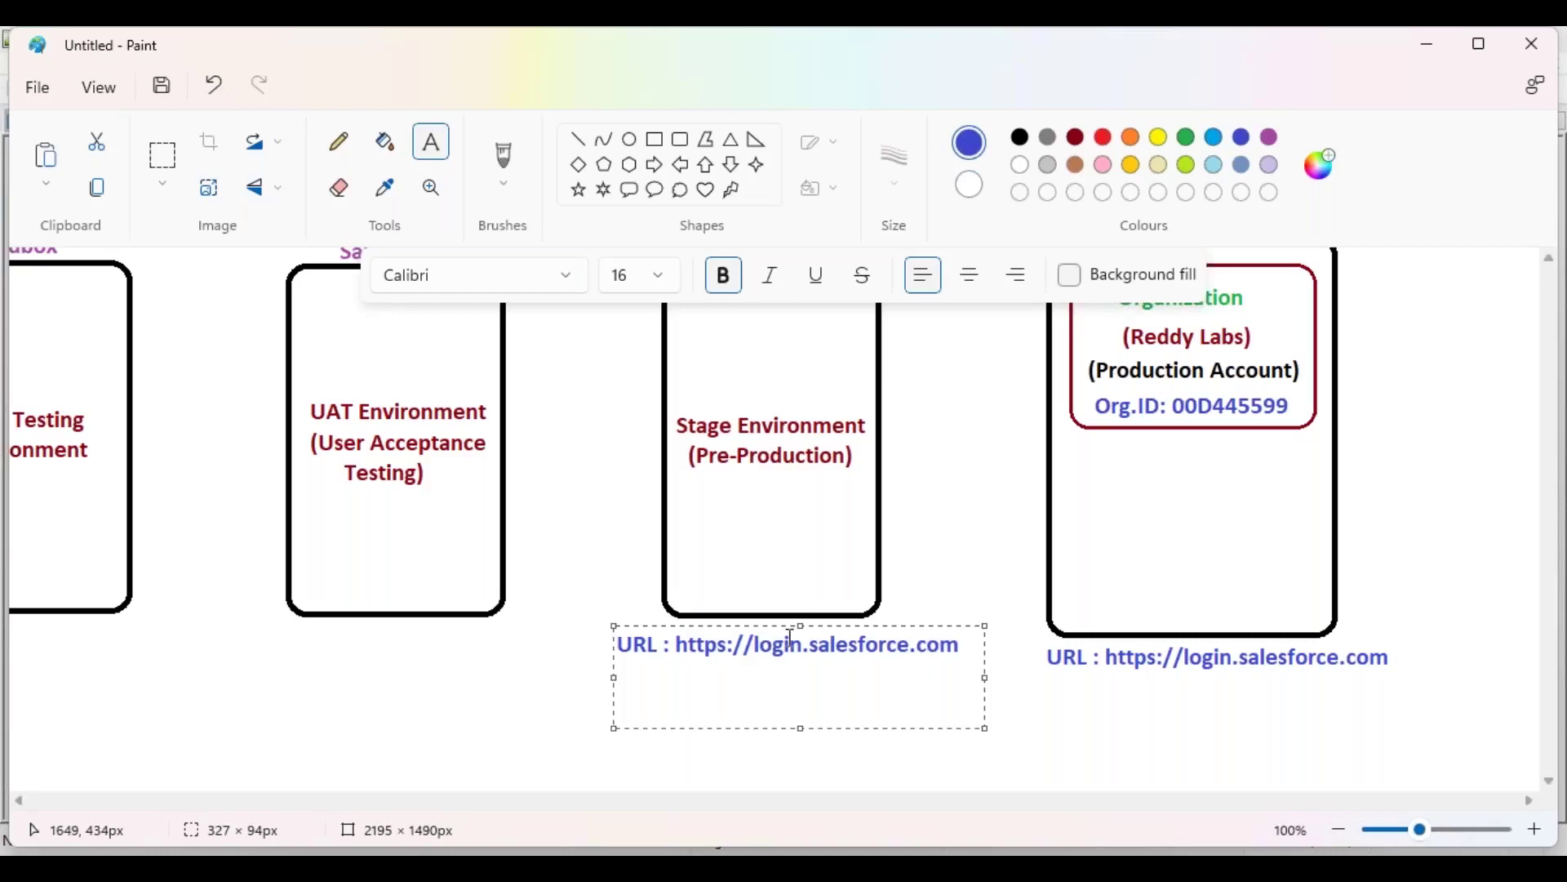
drag(802, 645, 751, 644)
text(test)
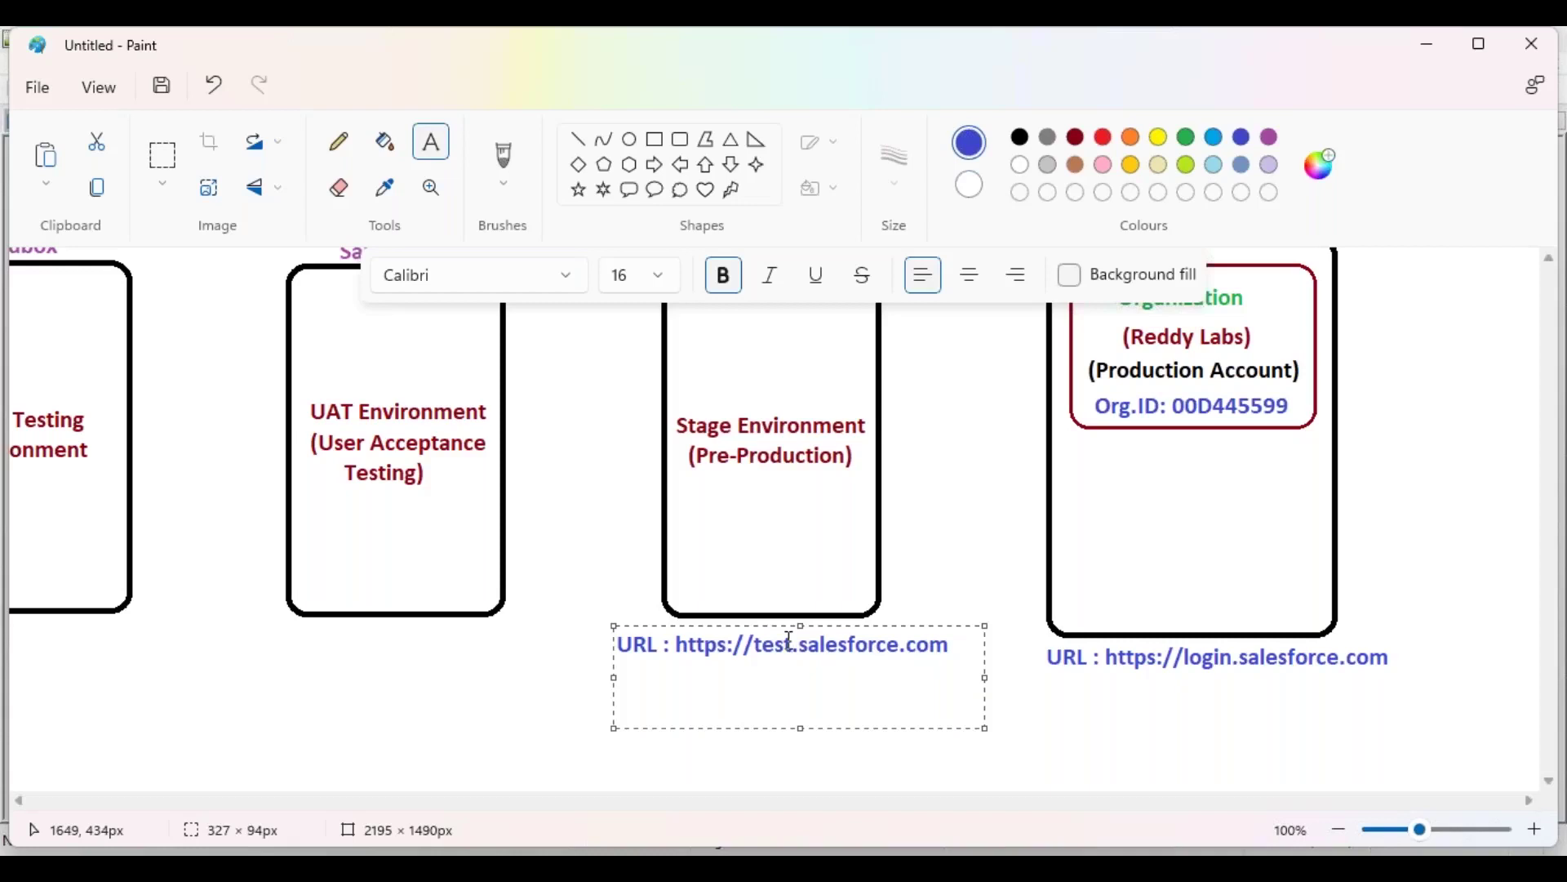
drag(949, 645, 617, 645)
key(ctrl+c)
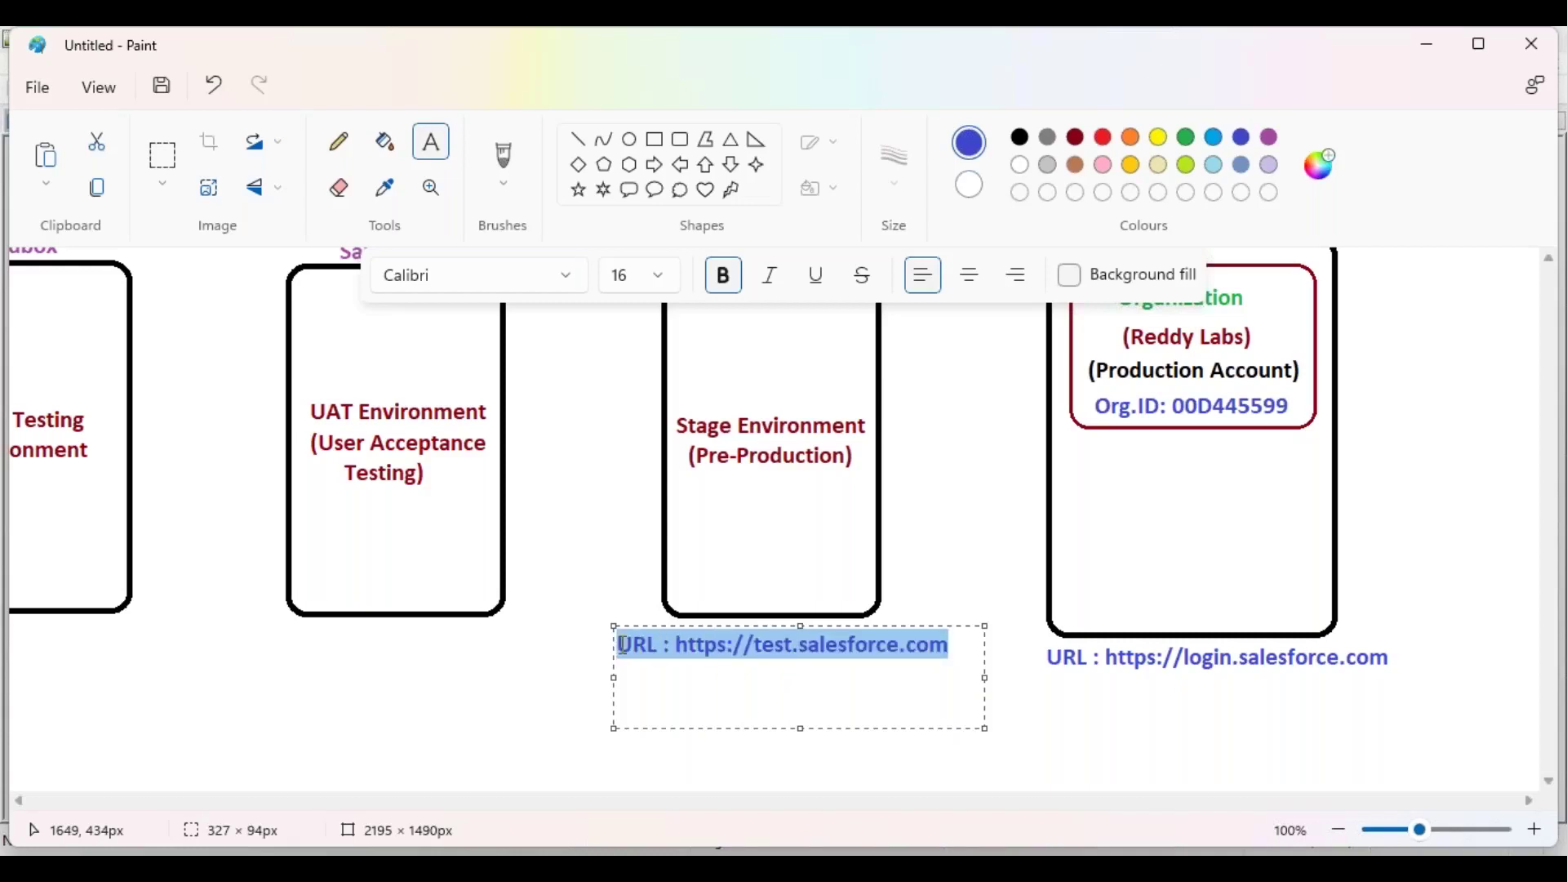
click(375, 671)
Step: Paste the test URL on one line under the UAT and QA boxes
click(244, 628)
key(ctrl+v)
drag(500, 672, 599, 649)
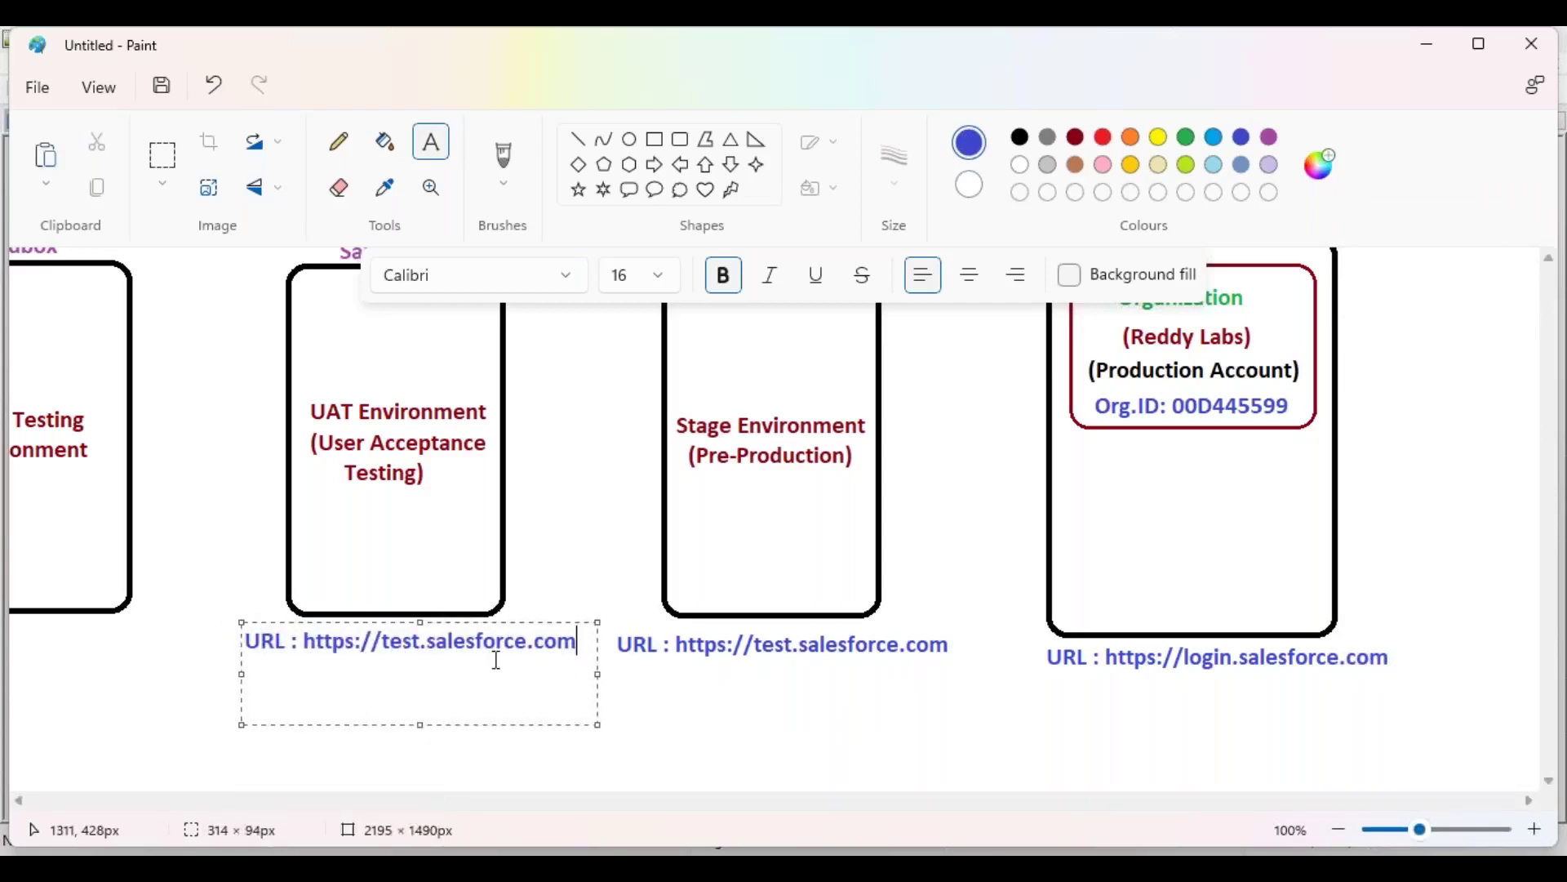
click(545, 778)
drag(867, 800, 535, 800)
click(447, 637)
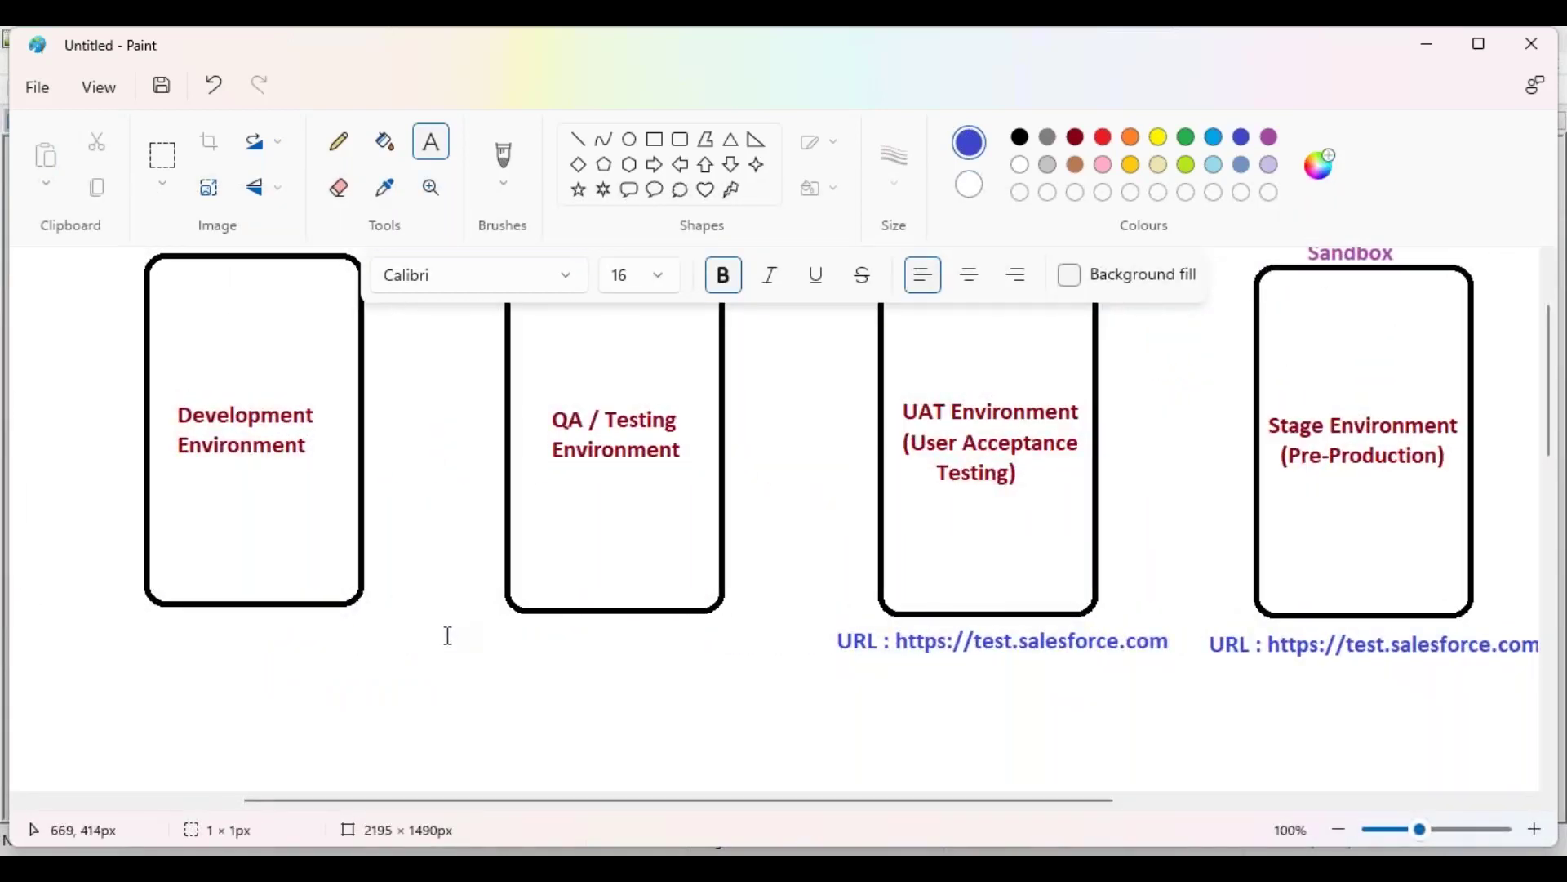
key(ctrl+v)
drag(706, 665, 826, 666)
click(237, 685)
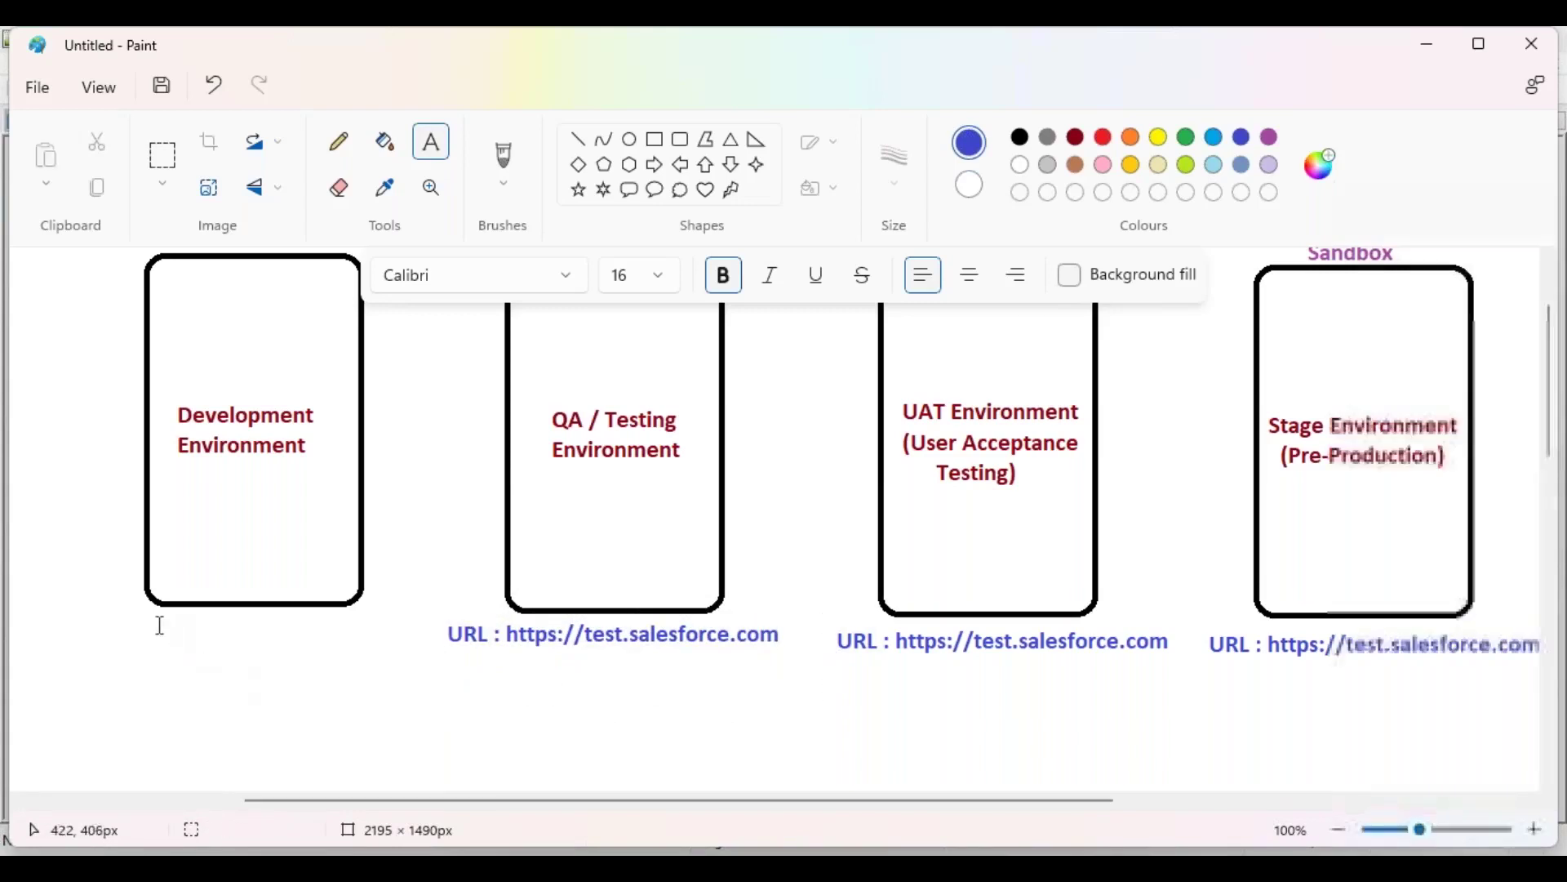
Step: Paste the test URL on one line under the Development box
click(122, 628)
key(ctrl+v)
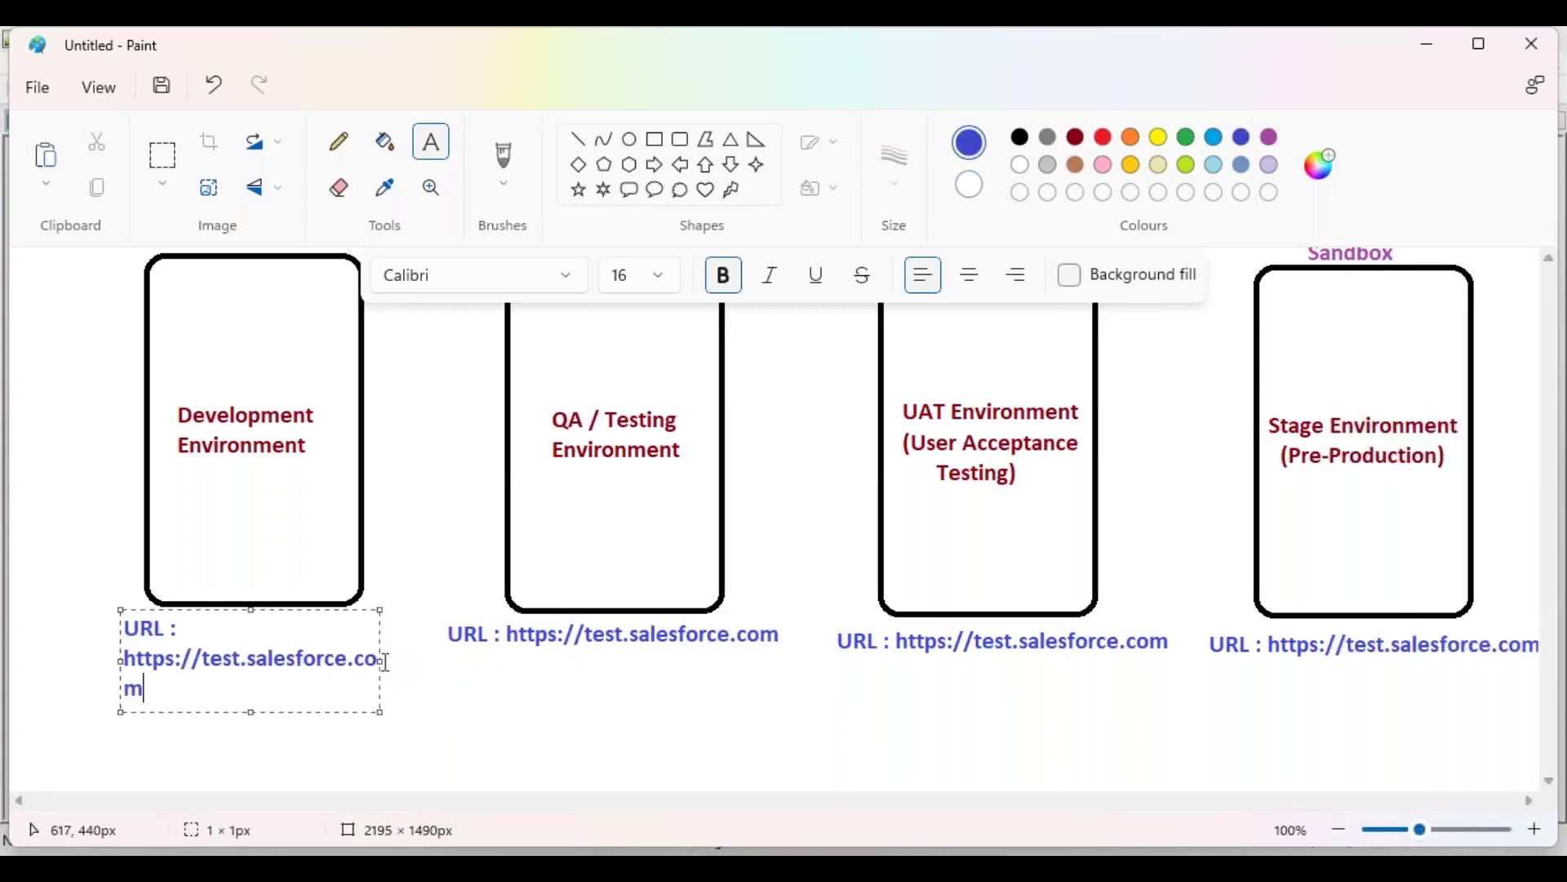
drag(380, 657, 484, 645)
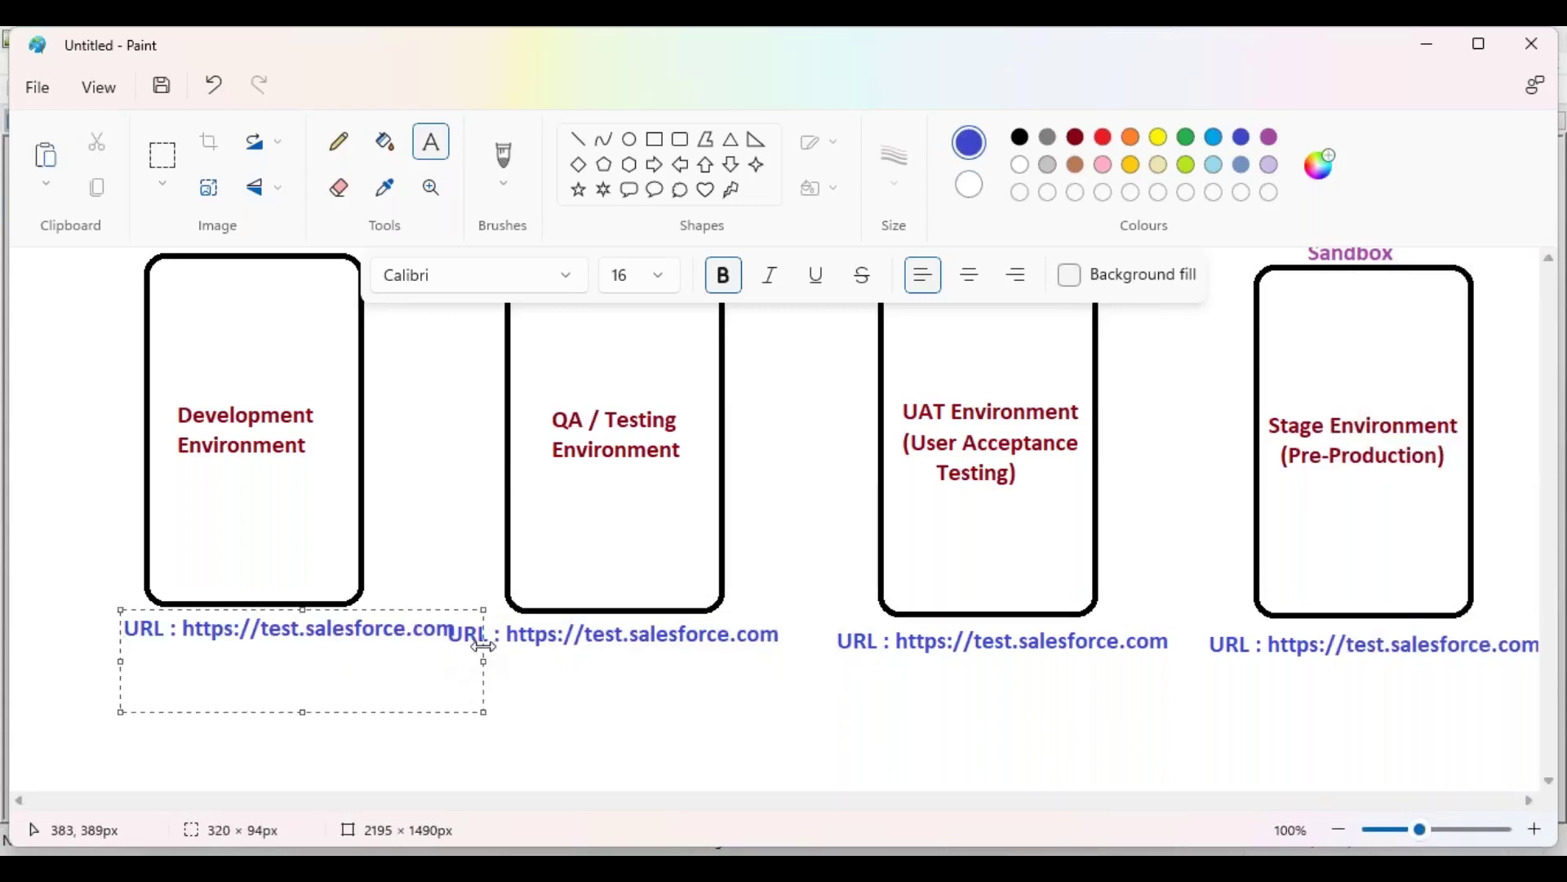
drag(363, 607, 331, 608)
click(464, 527)
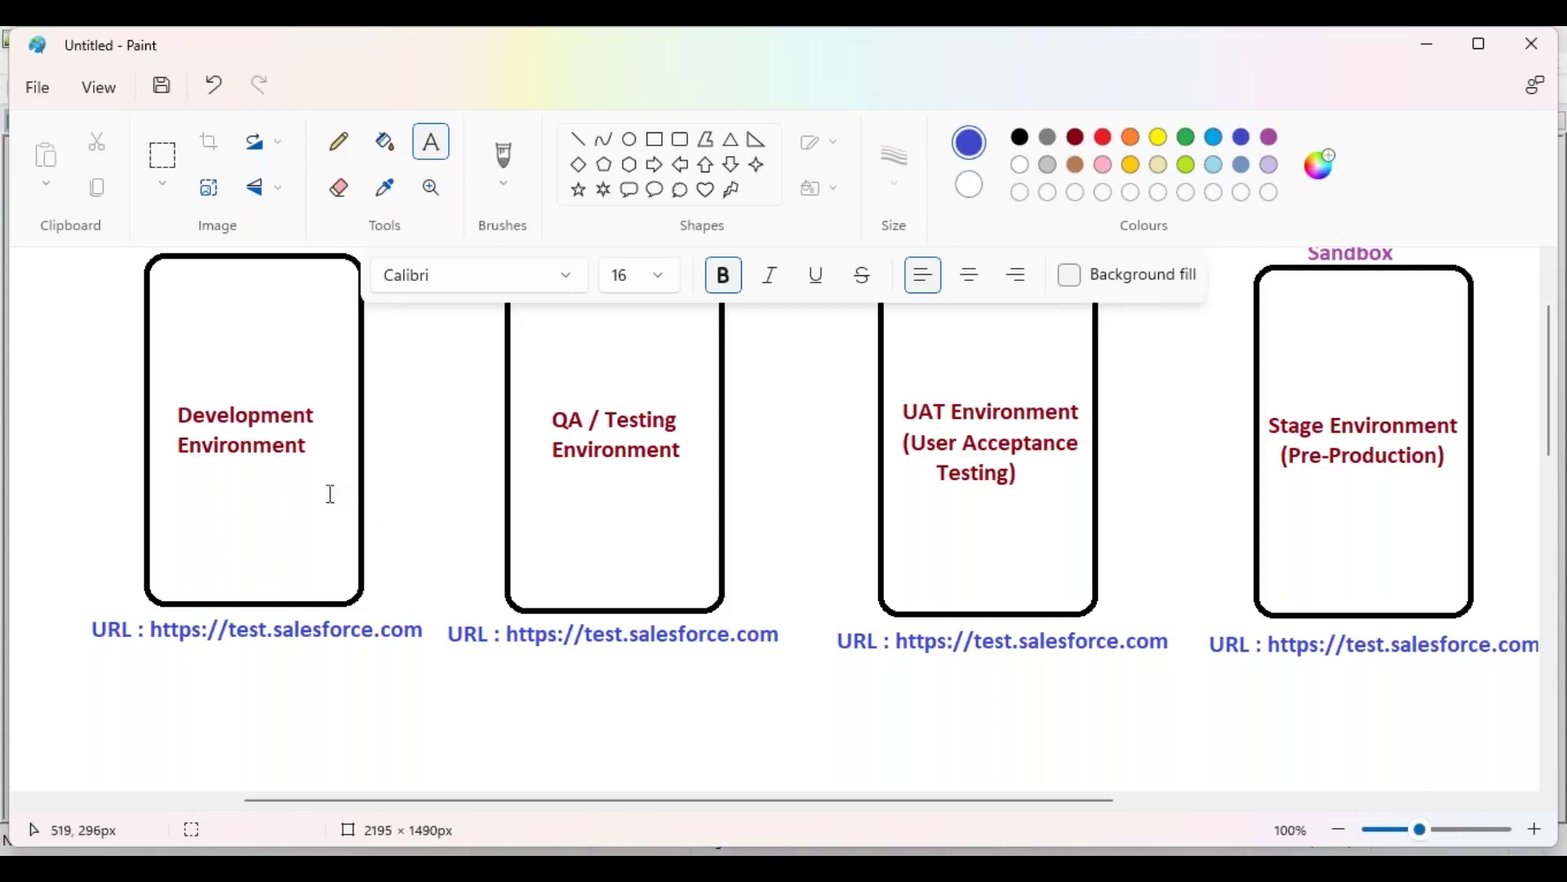
scroll(492, 514, up, 3)
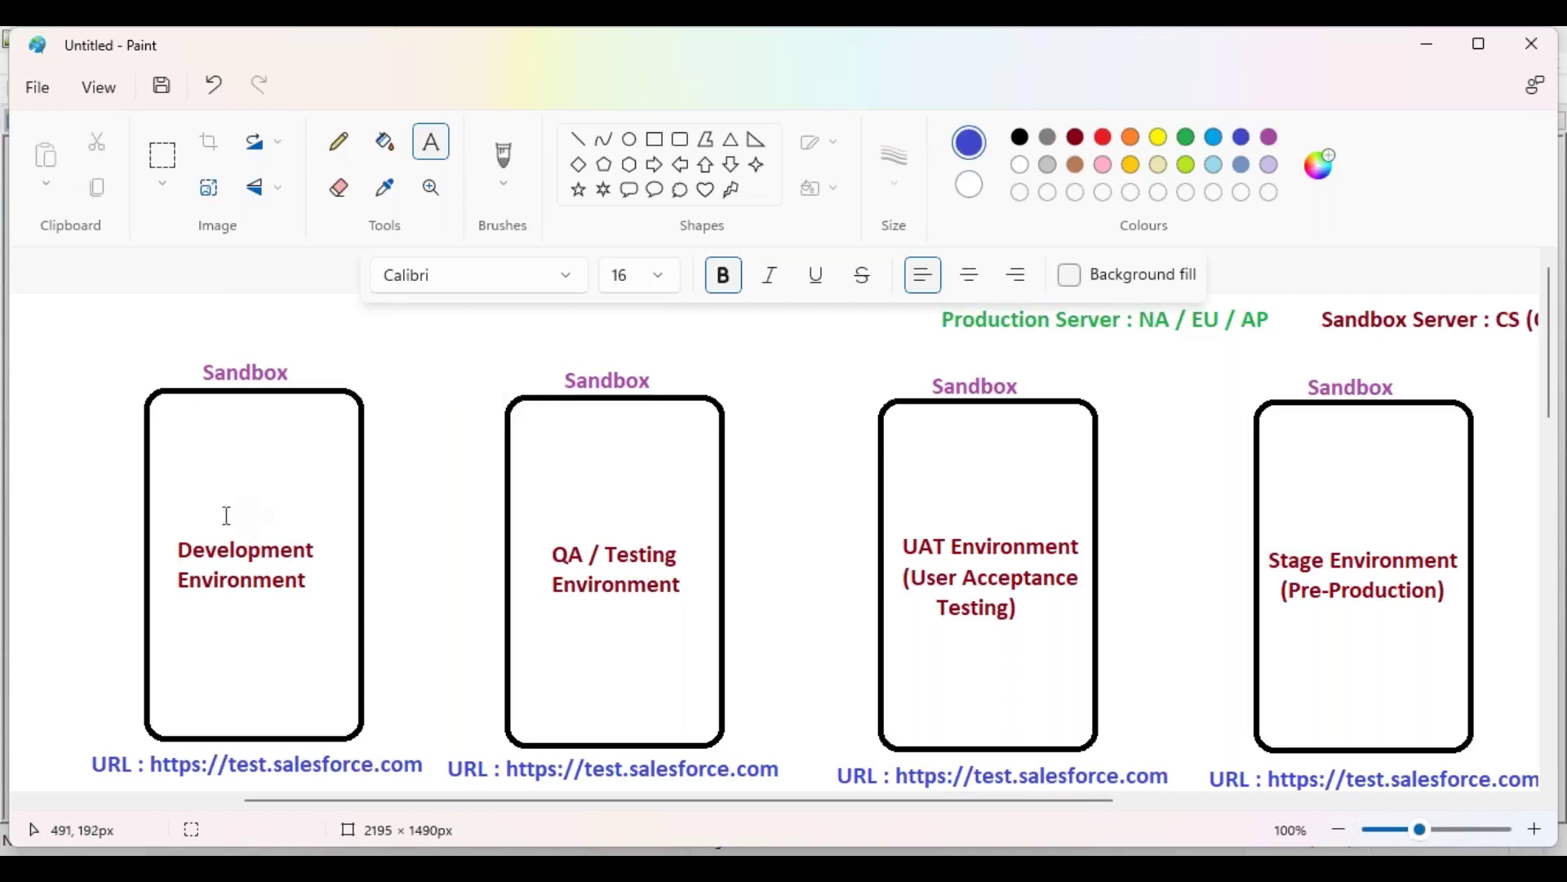
Step: With the Sandbox headings back in view, switch to the rectangular Select tool
click(163, 157)
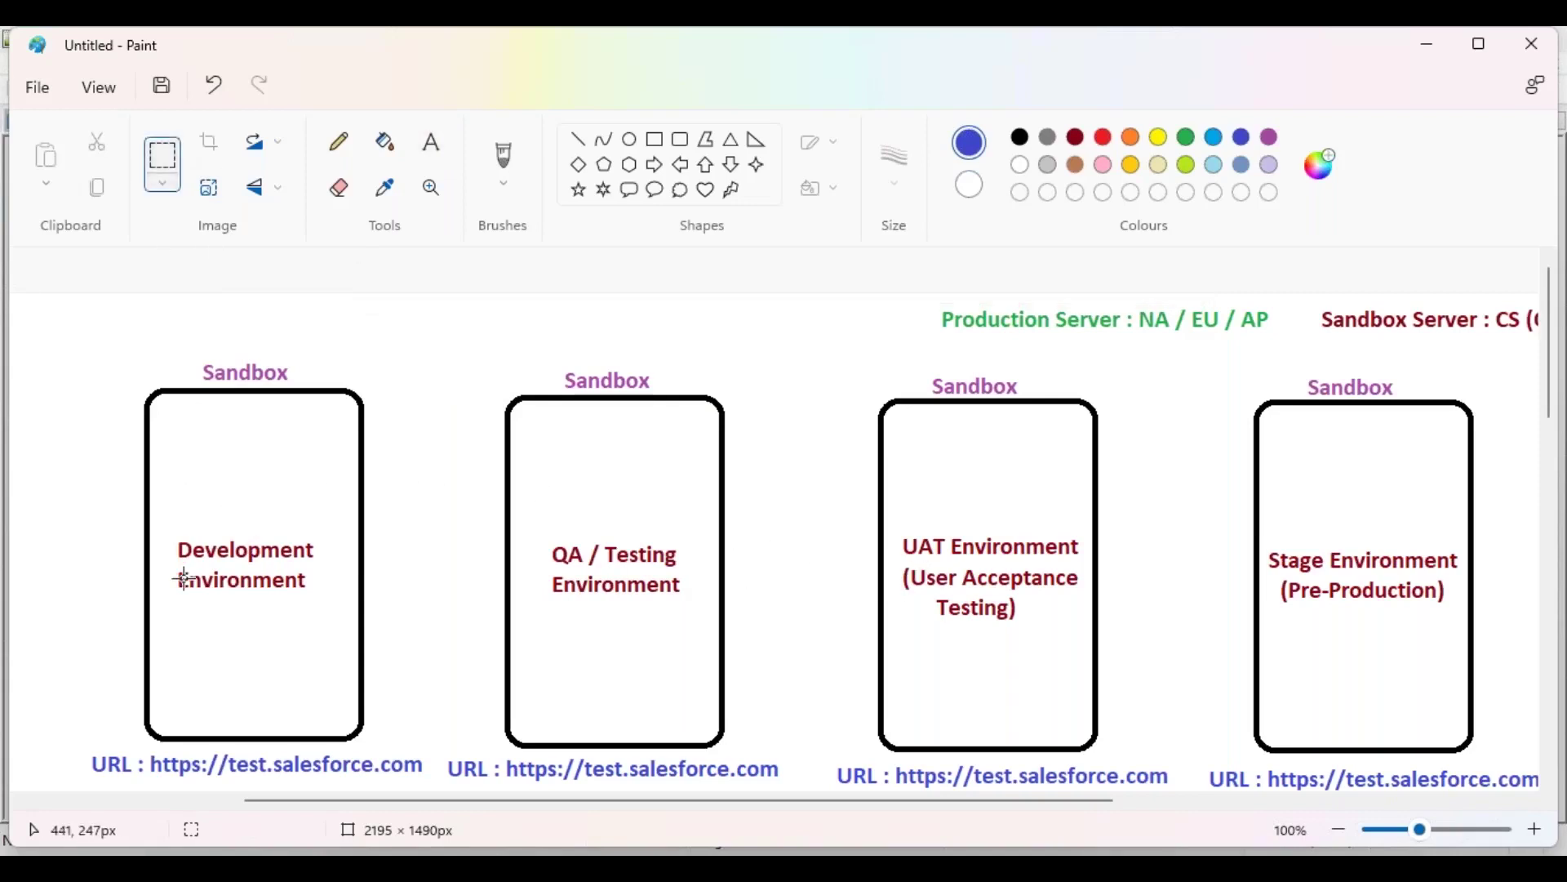
Step: Lower the Development Environment text and add a green '(Developer Sandbox)' label above it
drag(169, 536, 315, 582)
click(412, 508)
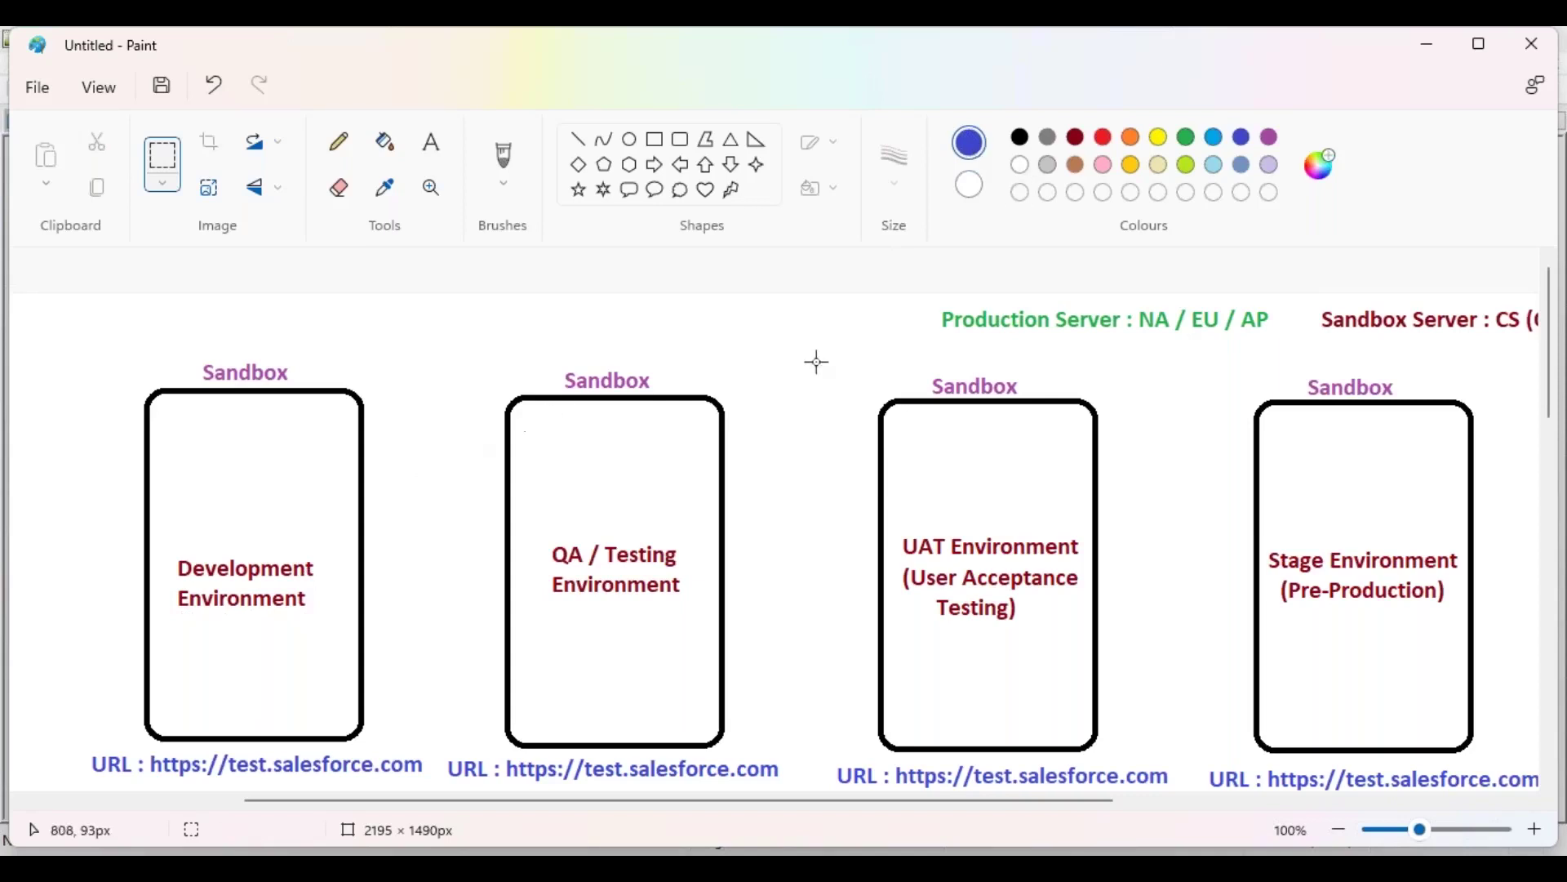
click(1186, 137)
click(431, 142)
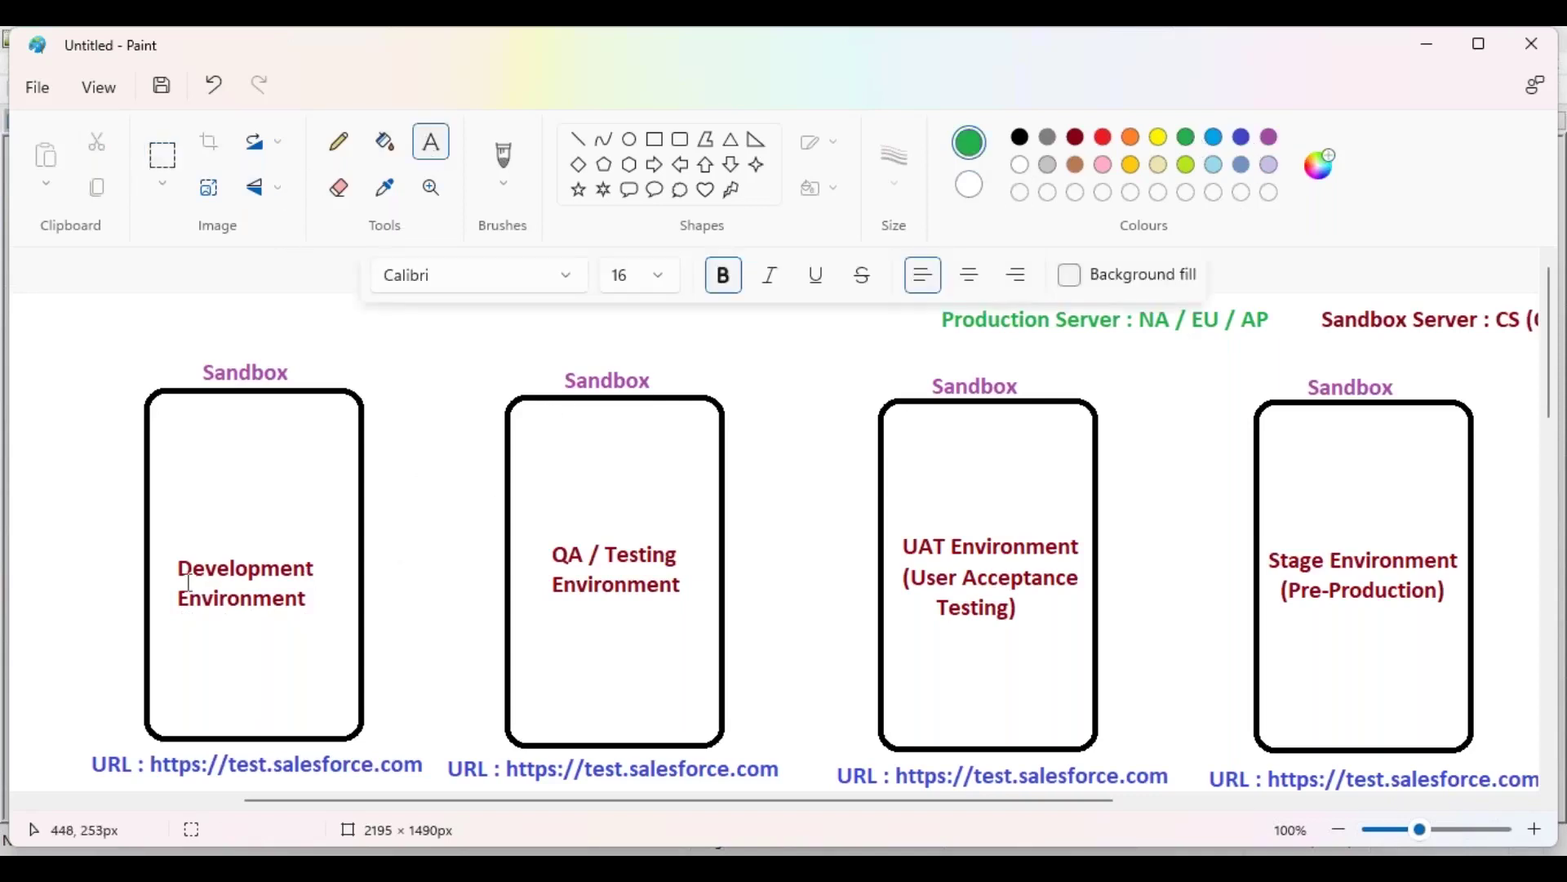
click(171, 525)
text((Developer Sandbox))
drag(247, 521, 227, 523)
key(shift+Left)
key(shift+Left)
key(shift+Left)
key(shift+Left)
key(shift+Left)
key(shift+Left)
key(shift+Left)
key(shift+Left)
key(shift+Left)
key(shift+Left)
key(shift+Left)
key(shift+Left)
key(shift+Left)
key(shift+Left)
key(shift+Left)
key(shift+Left)
key(shift+Left)
key(shift+Left)
key(shift+Left)
key(ctrl+c)
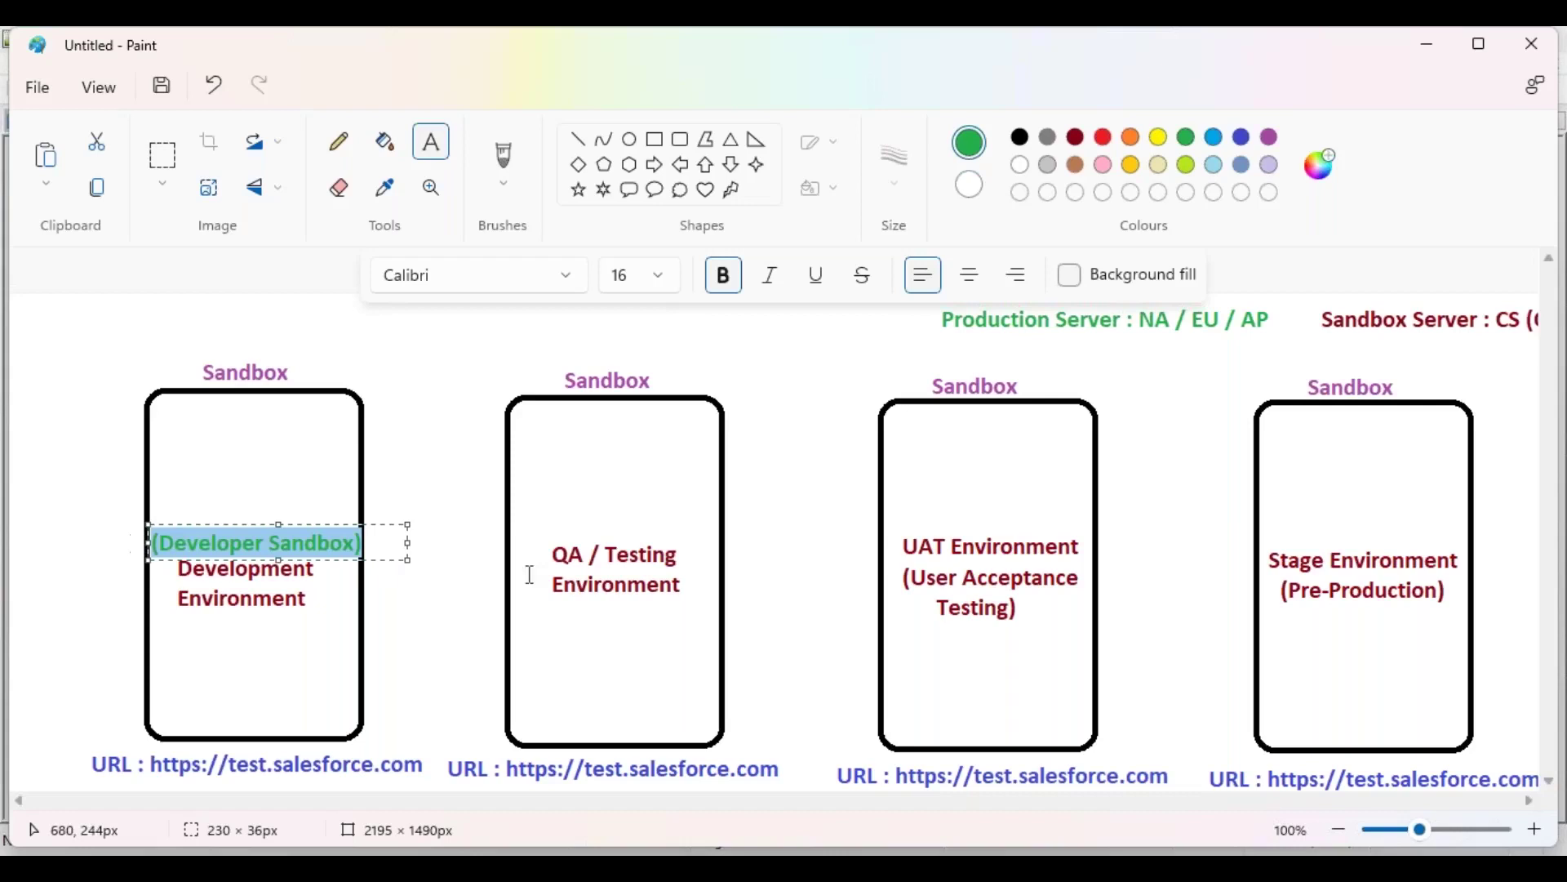
click(528, 532)
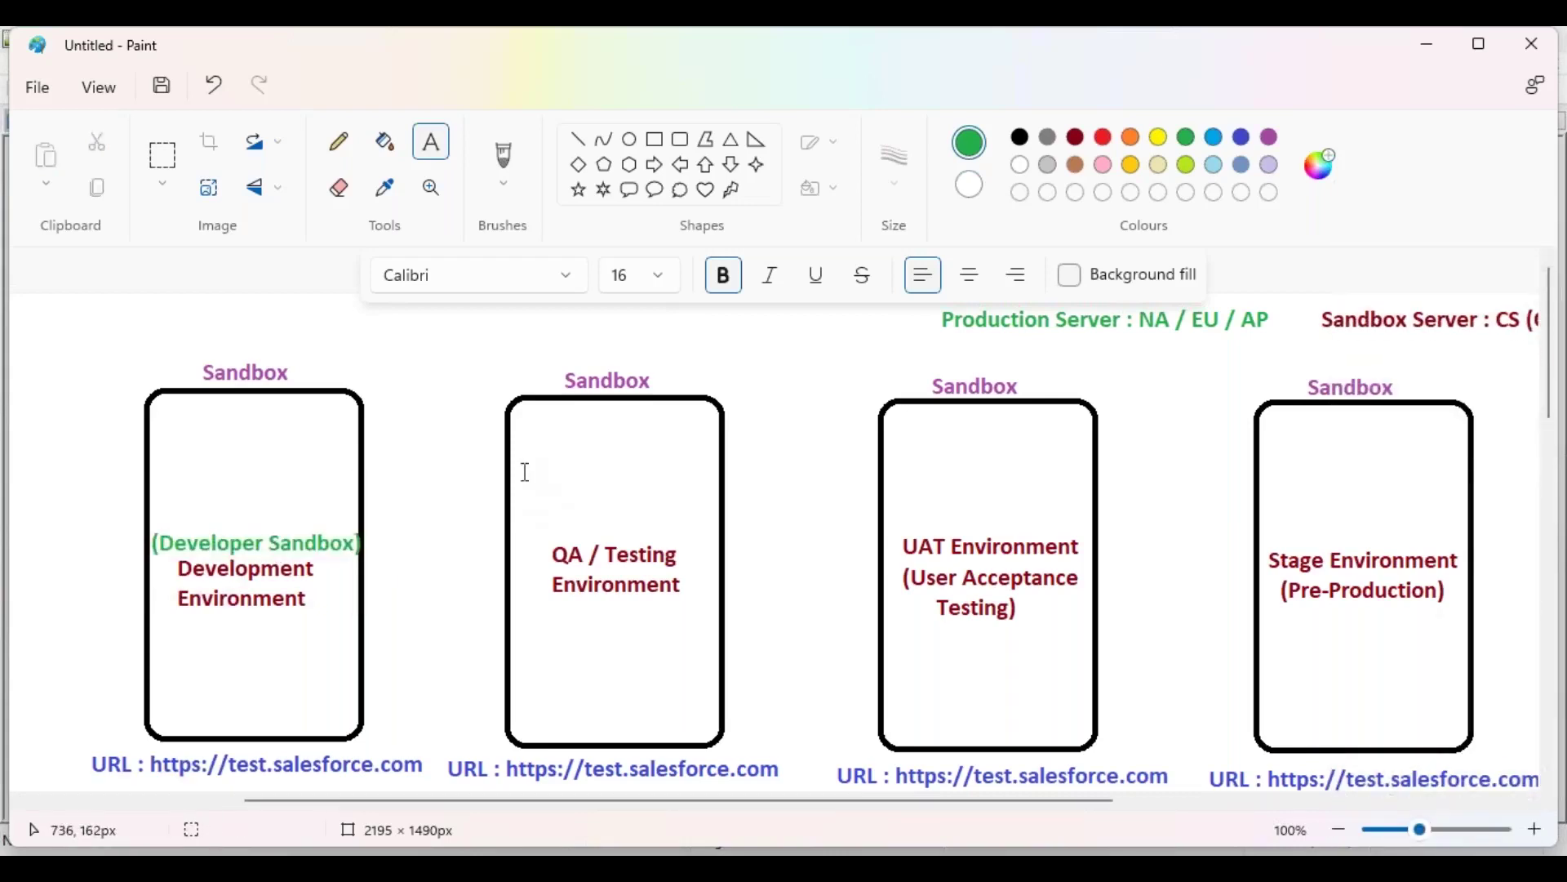
Step: Label the QA box '(Developer Pro Sandbox)', with 'Sandbox)' wrapped to a second line
click(525, 471)
key(ctrl+v)
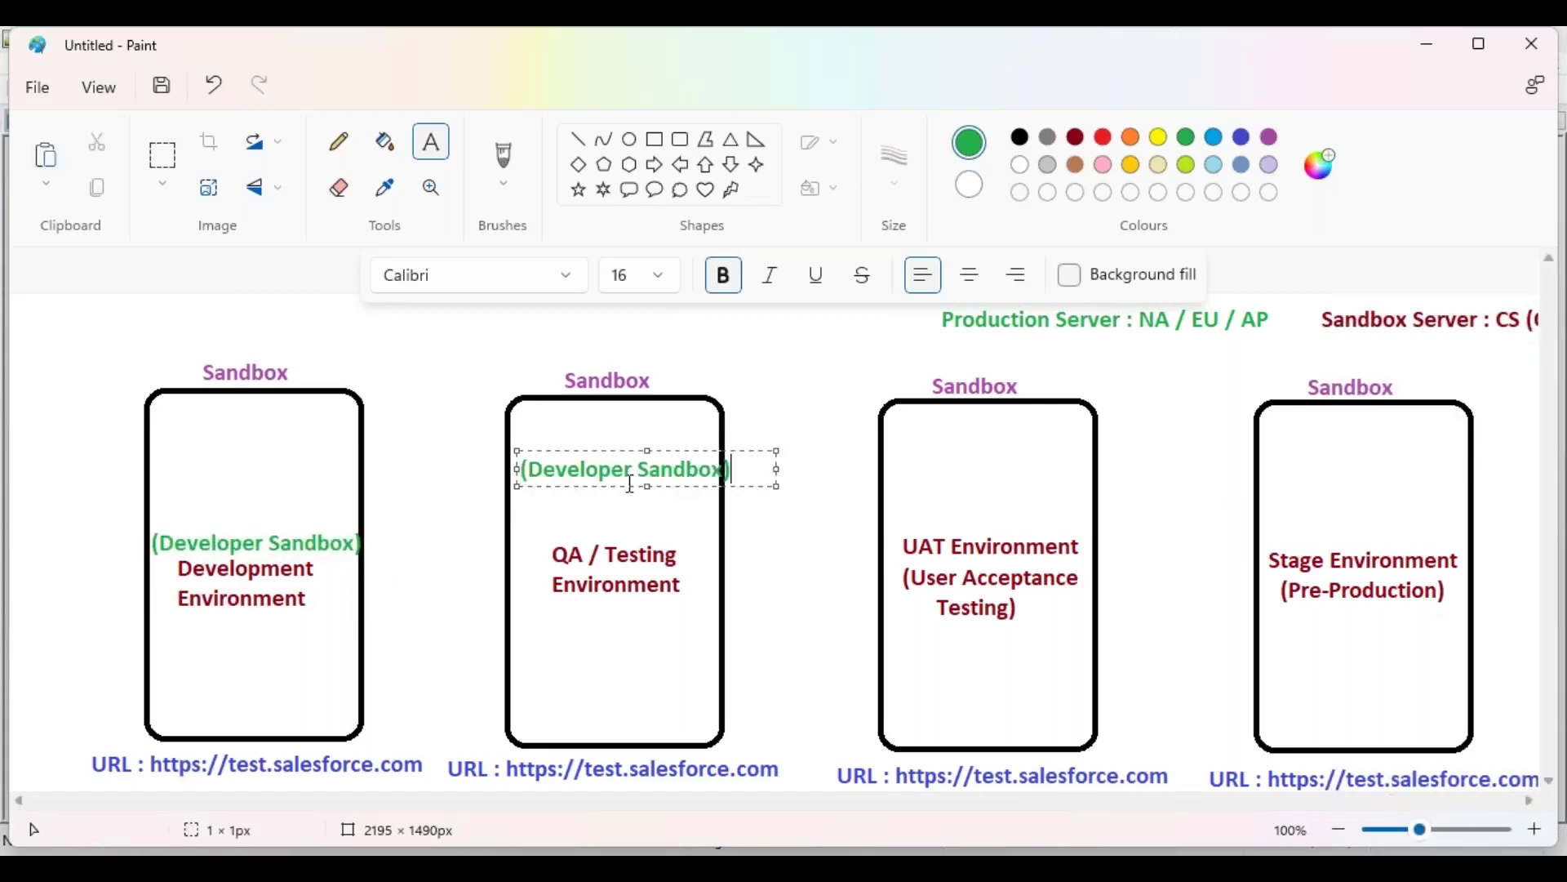
click(640, 471)
text(Pro /)
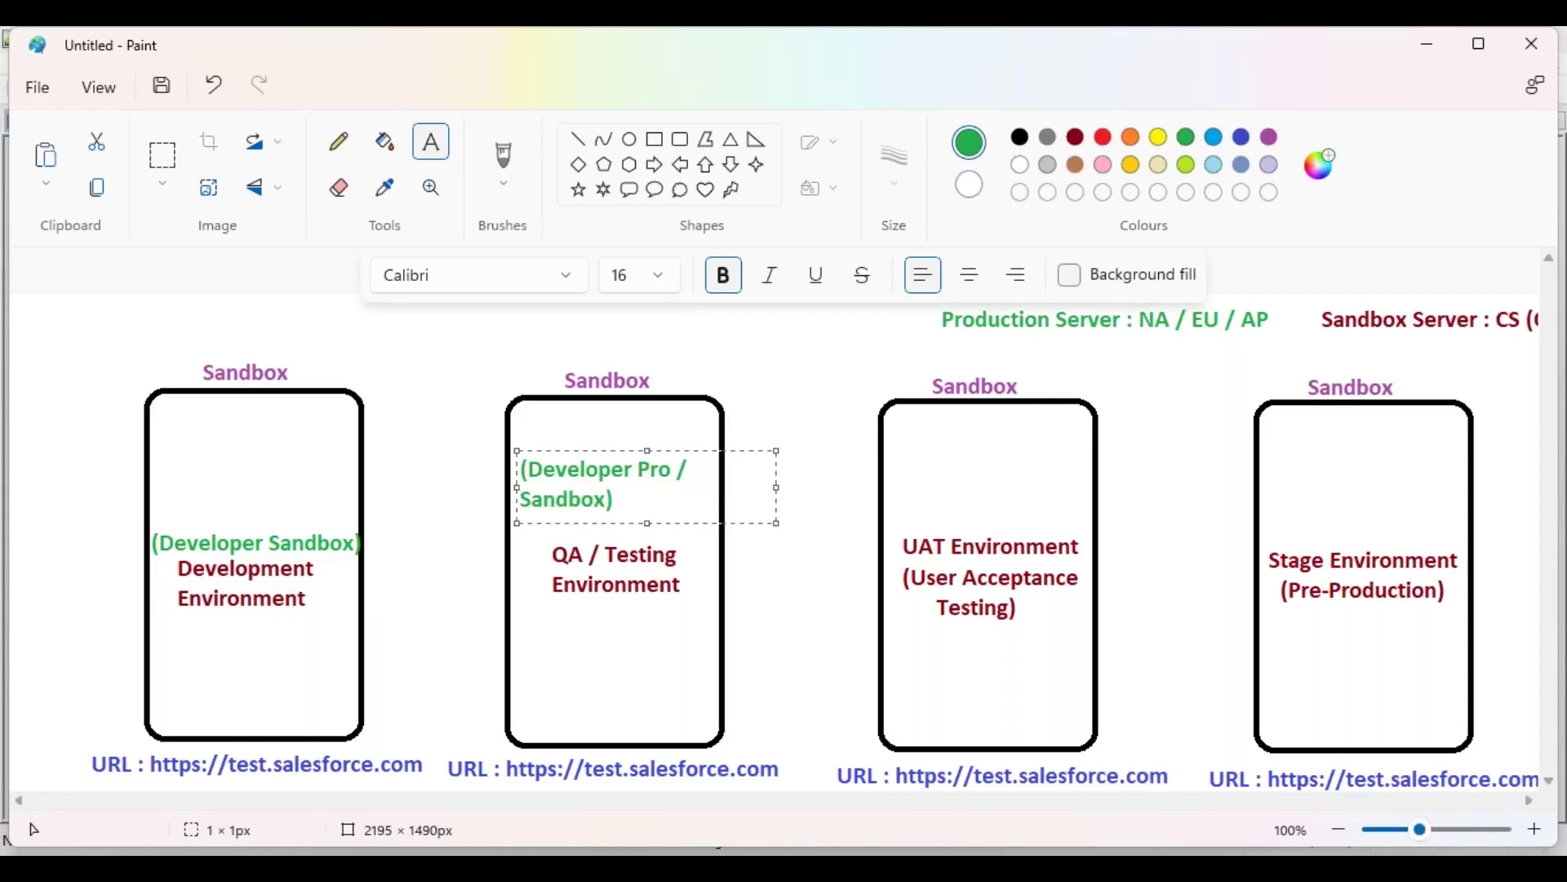
key(BackSpace)
key(BackSpace)
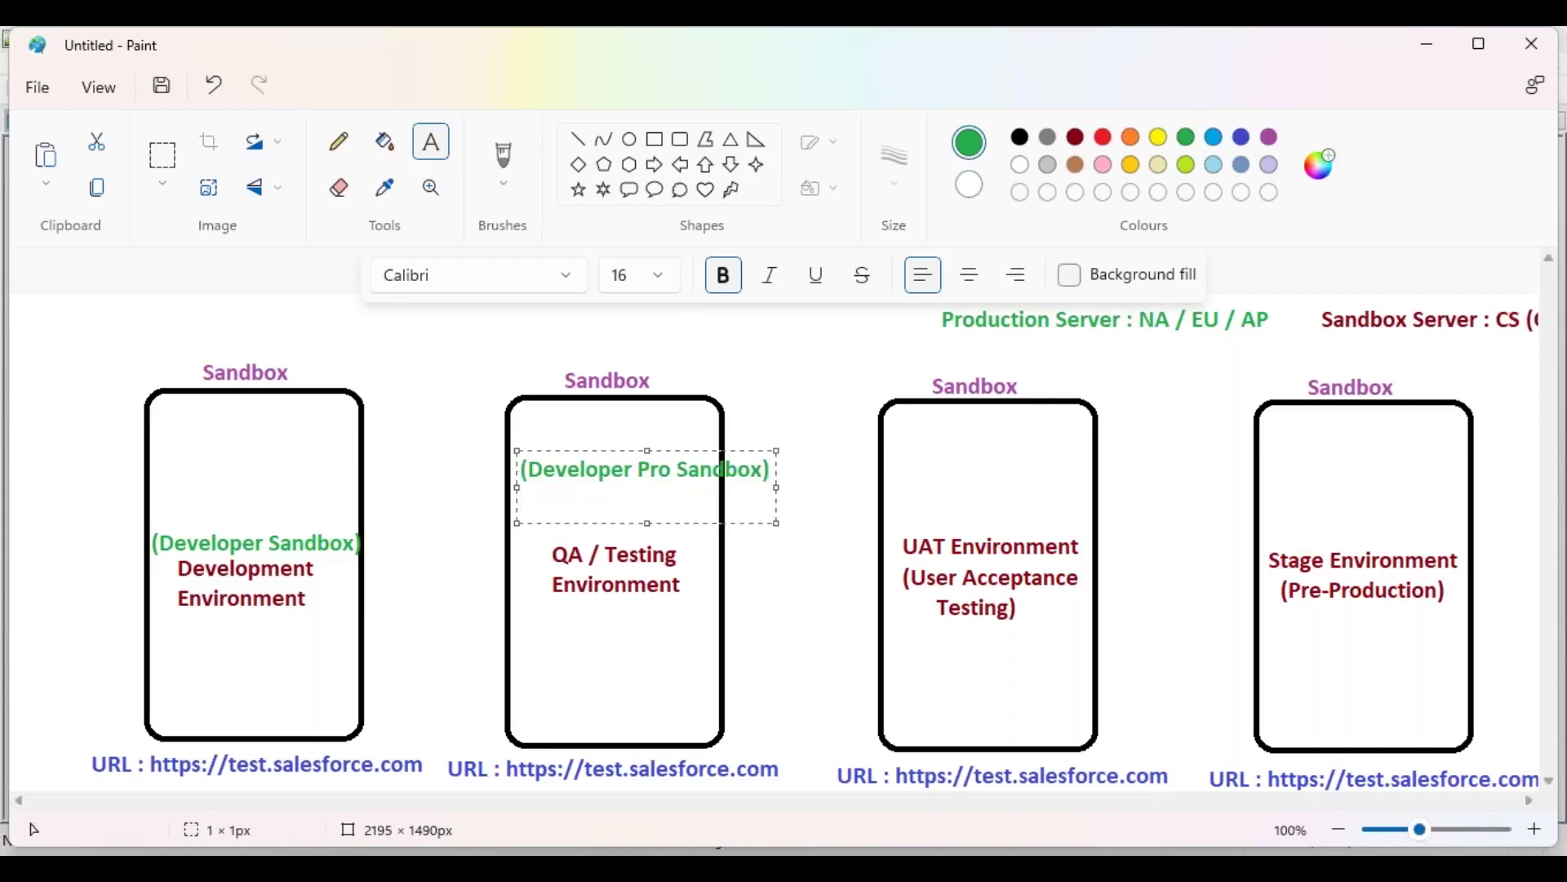
key(Return)
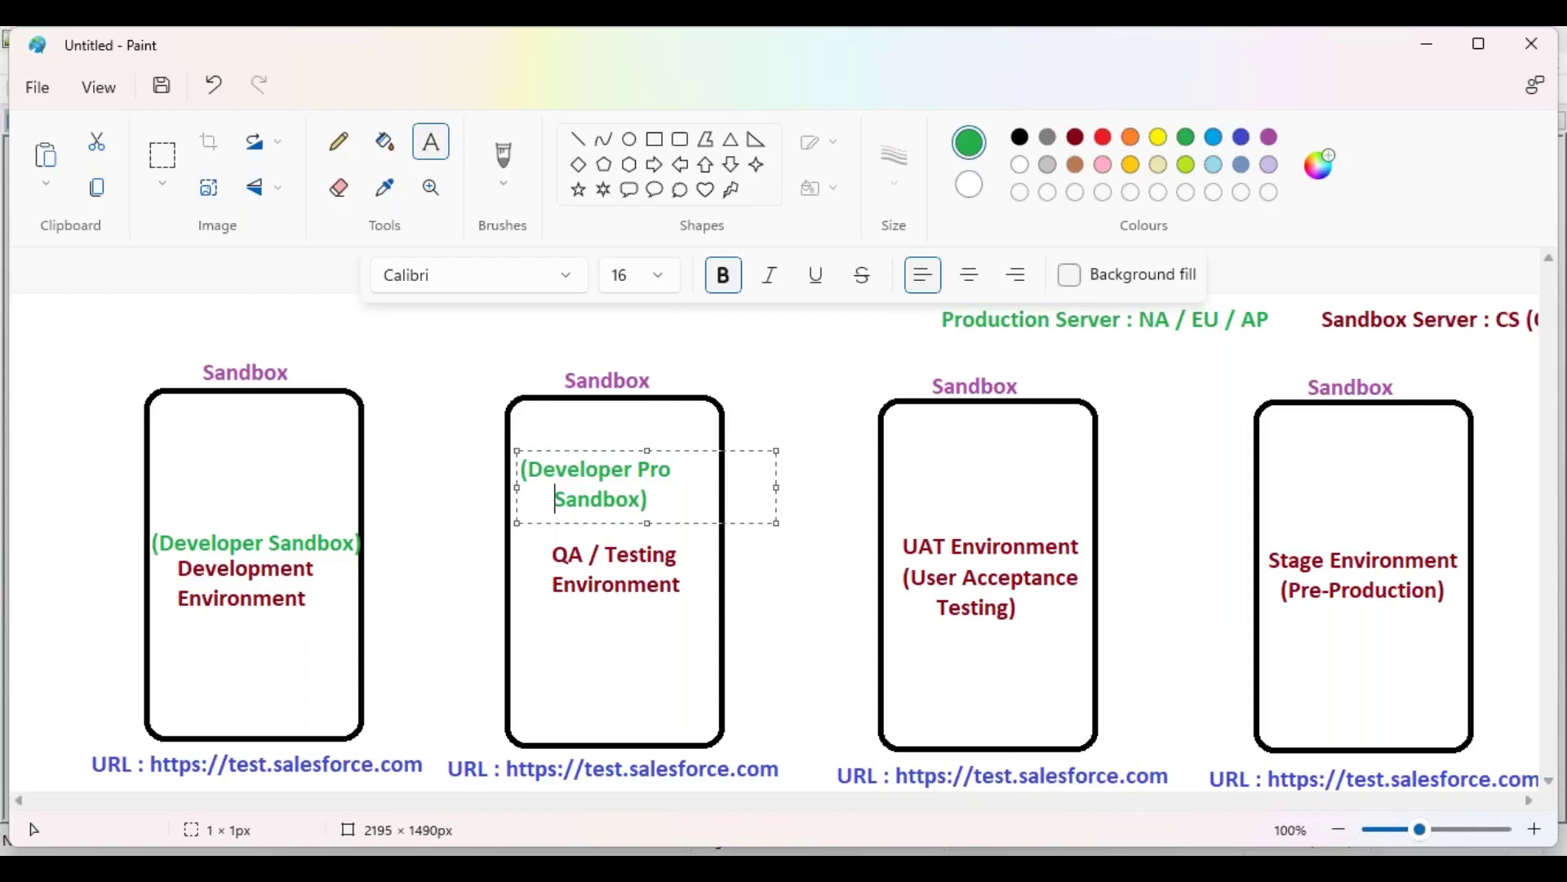
click(940, 516)
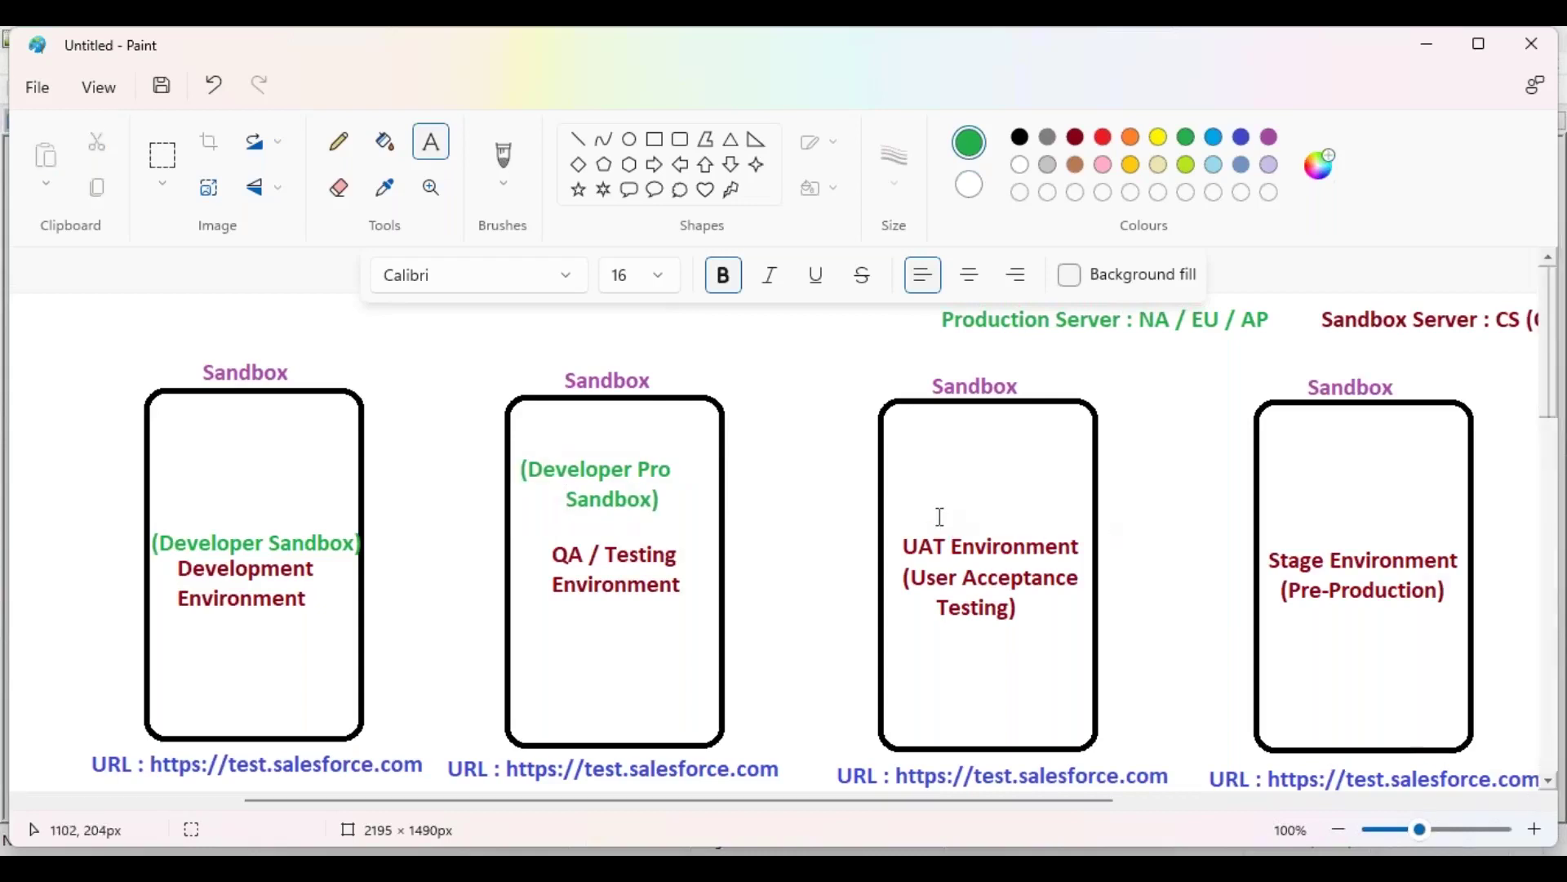
Step: Label the UAT box '(Partial Copy Sandbox)' over two lines and shift it into place
click(896, 482)
text((Parti)
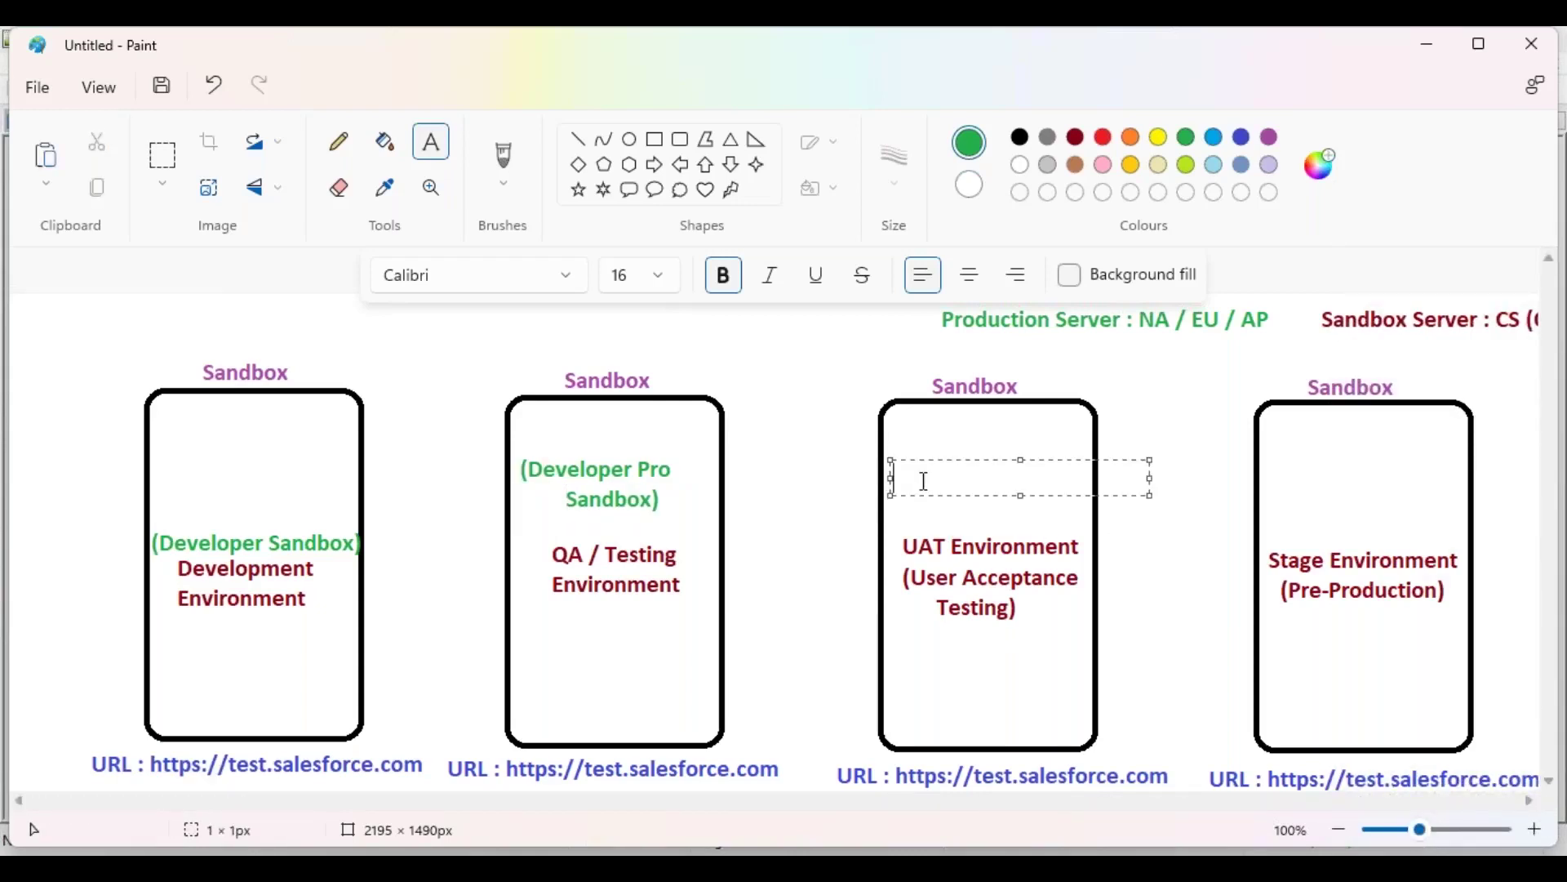
text(al Copy S)
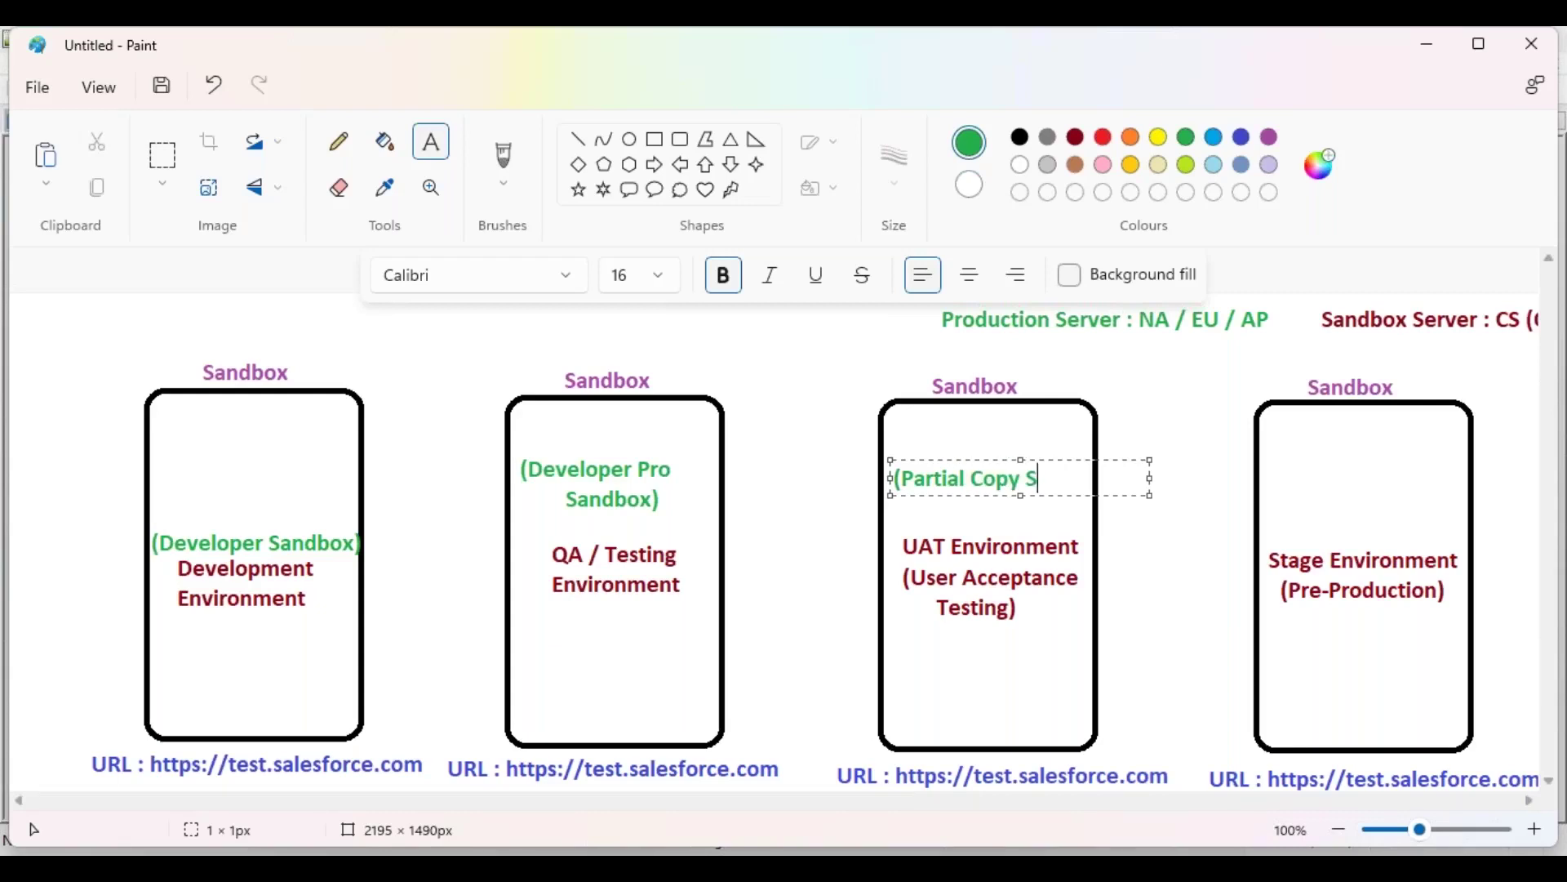
text(andbox))
click(1037, 478)
key(Return)
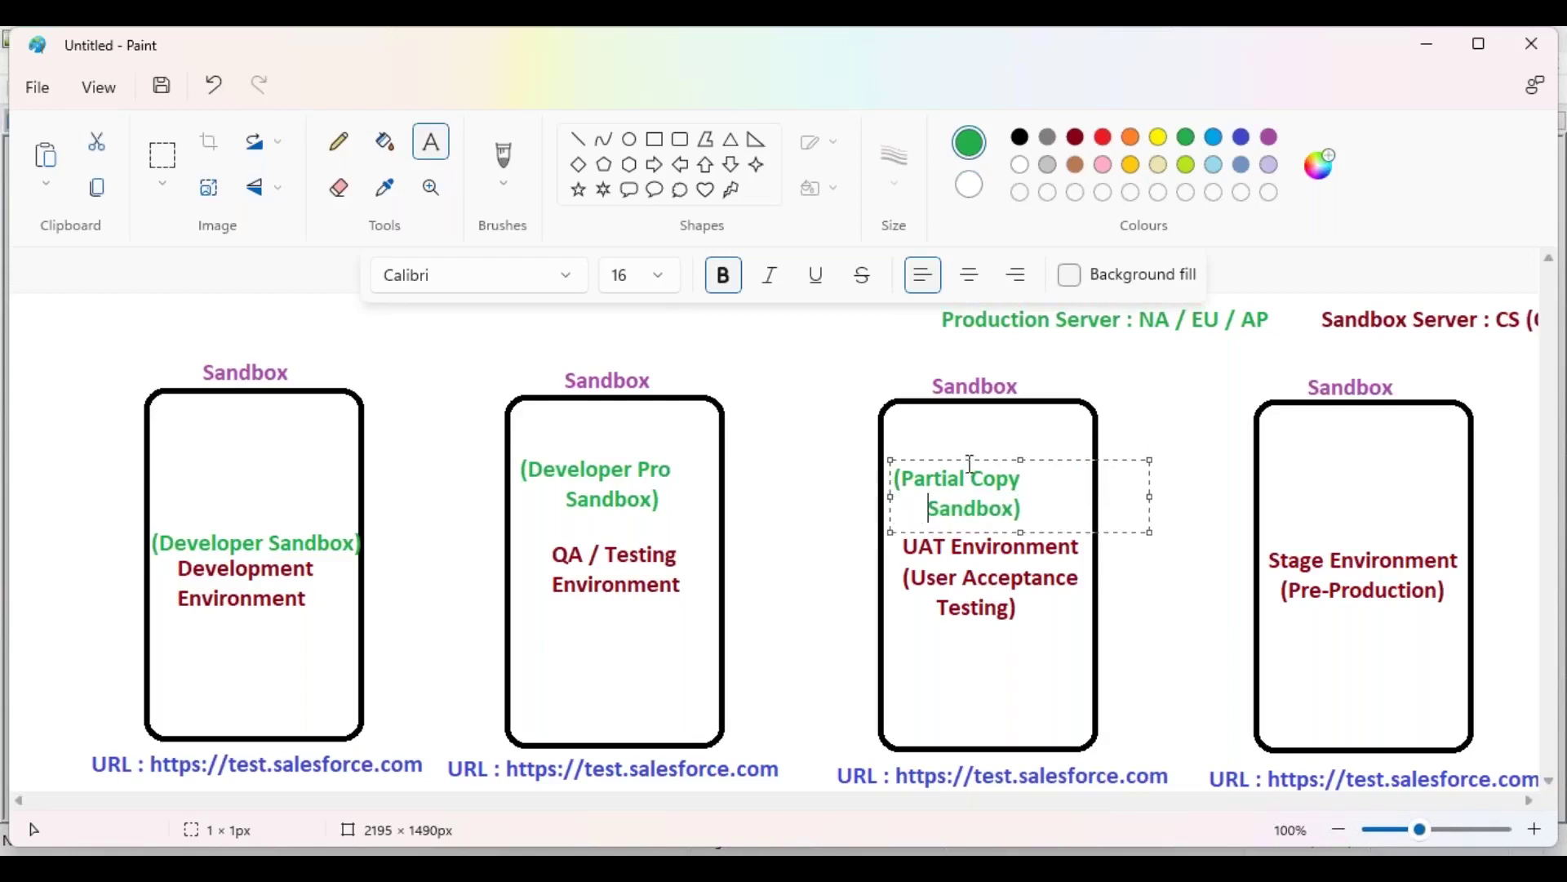
drag(968, 460, 991, 466)
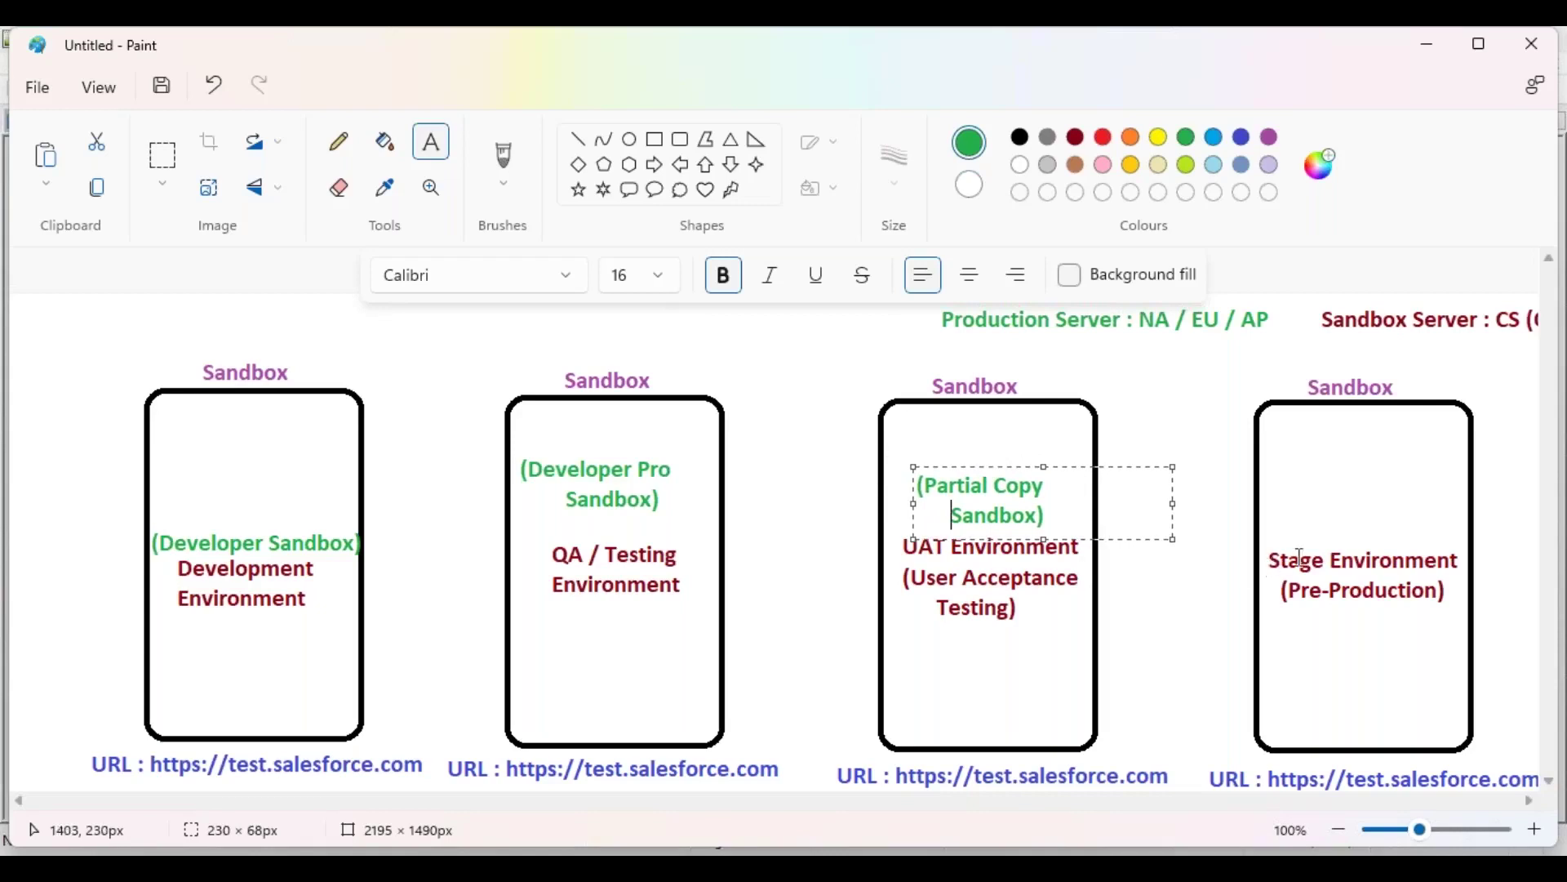
click(1292, 522)
Step: Add a '(Full Copy Sandbox)' label in the Stage box, moved left and down
click(1285, 488)
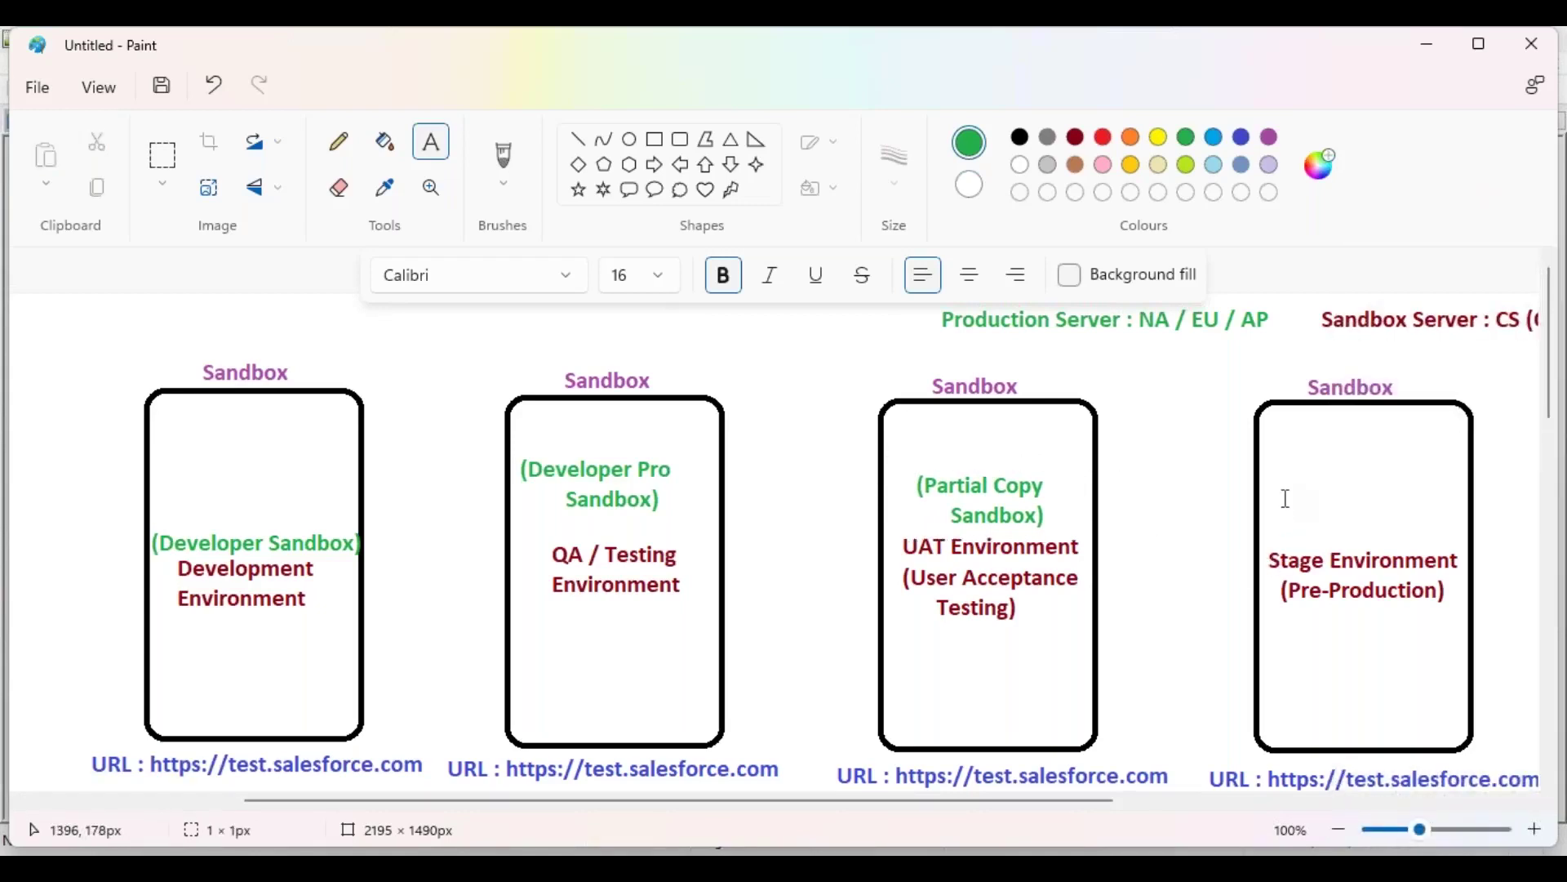
text((Ful)
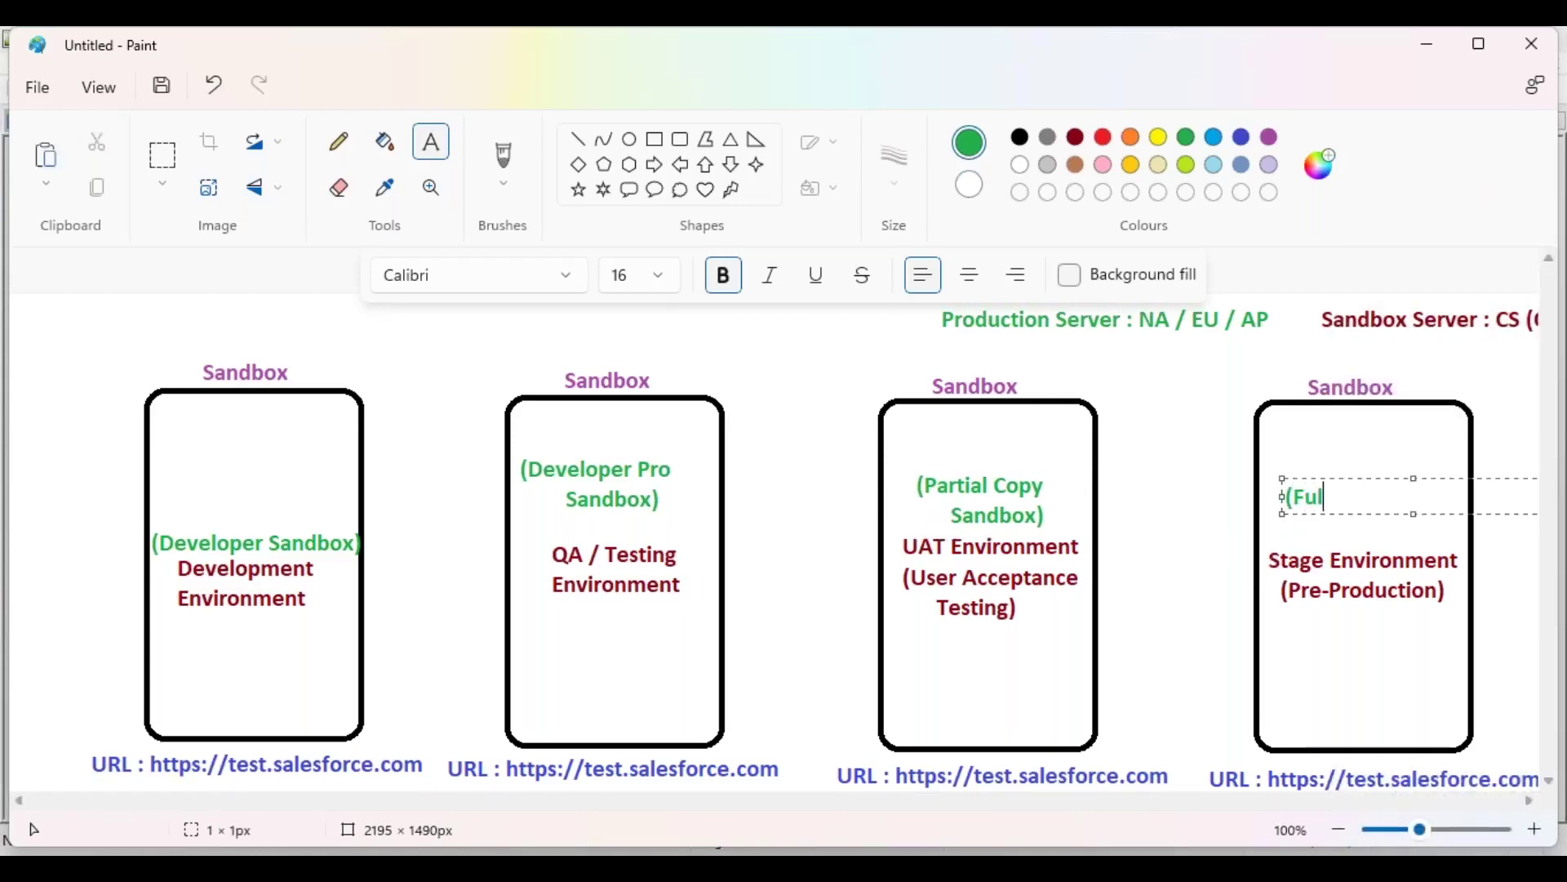
text(l Copy Sandbox))
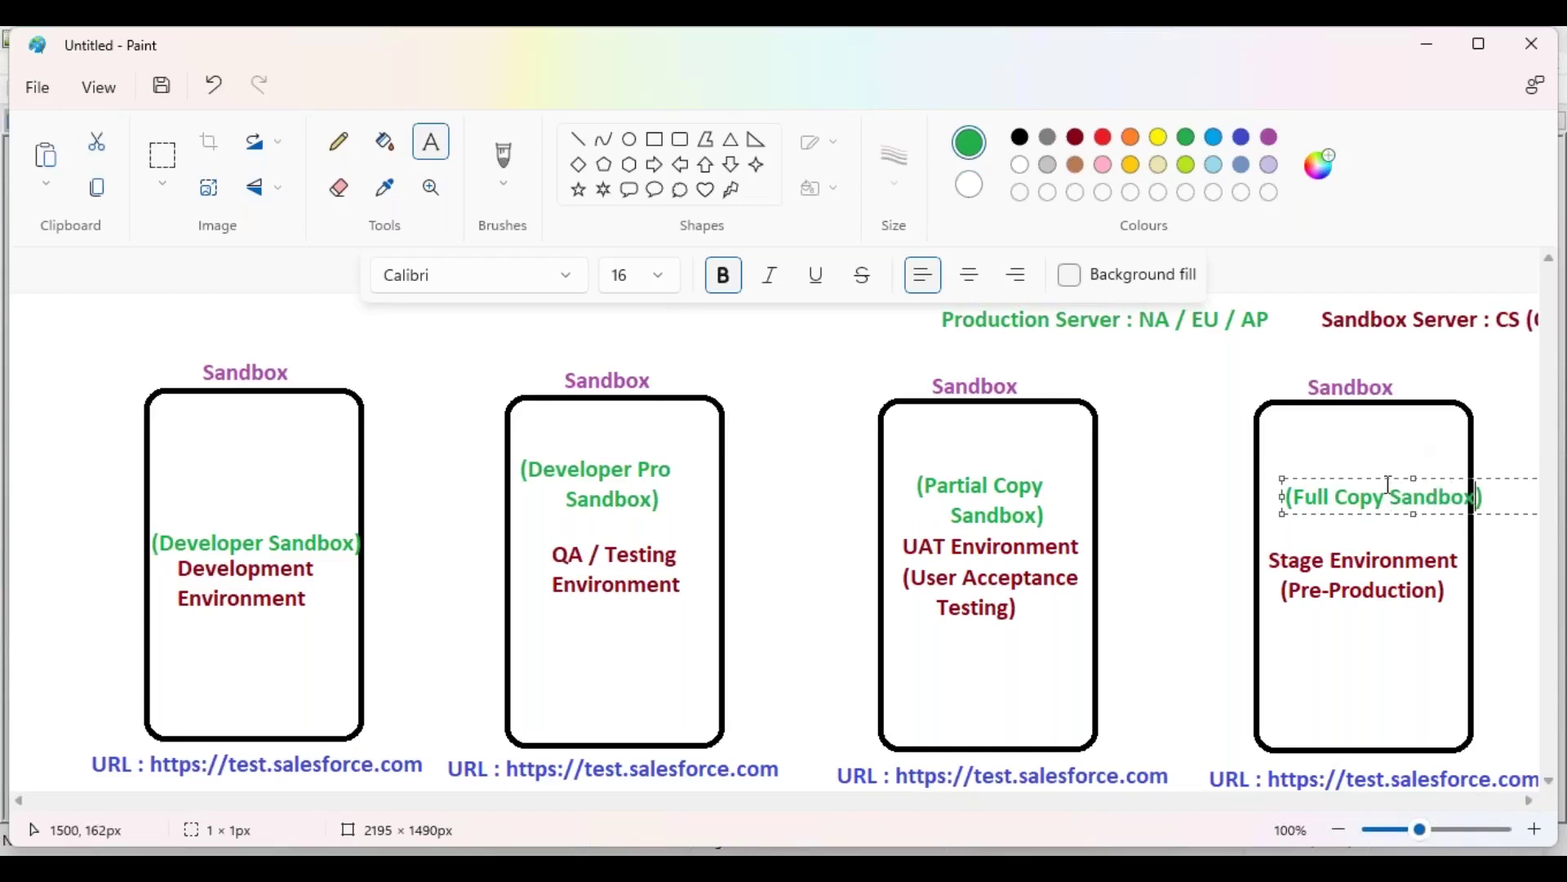
mouse_move(1381, 480)
mouse_down()
mouse_move(1363, 480)
mouse_move(1361, 502)
mouse_up()
click(1205, 447)
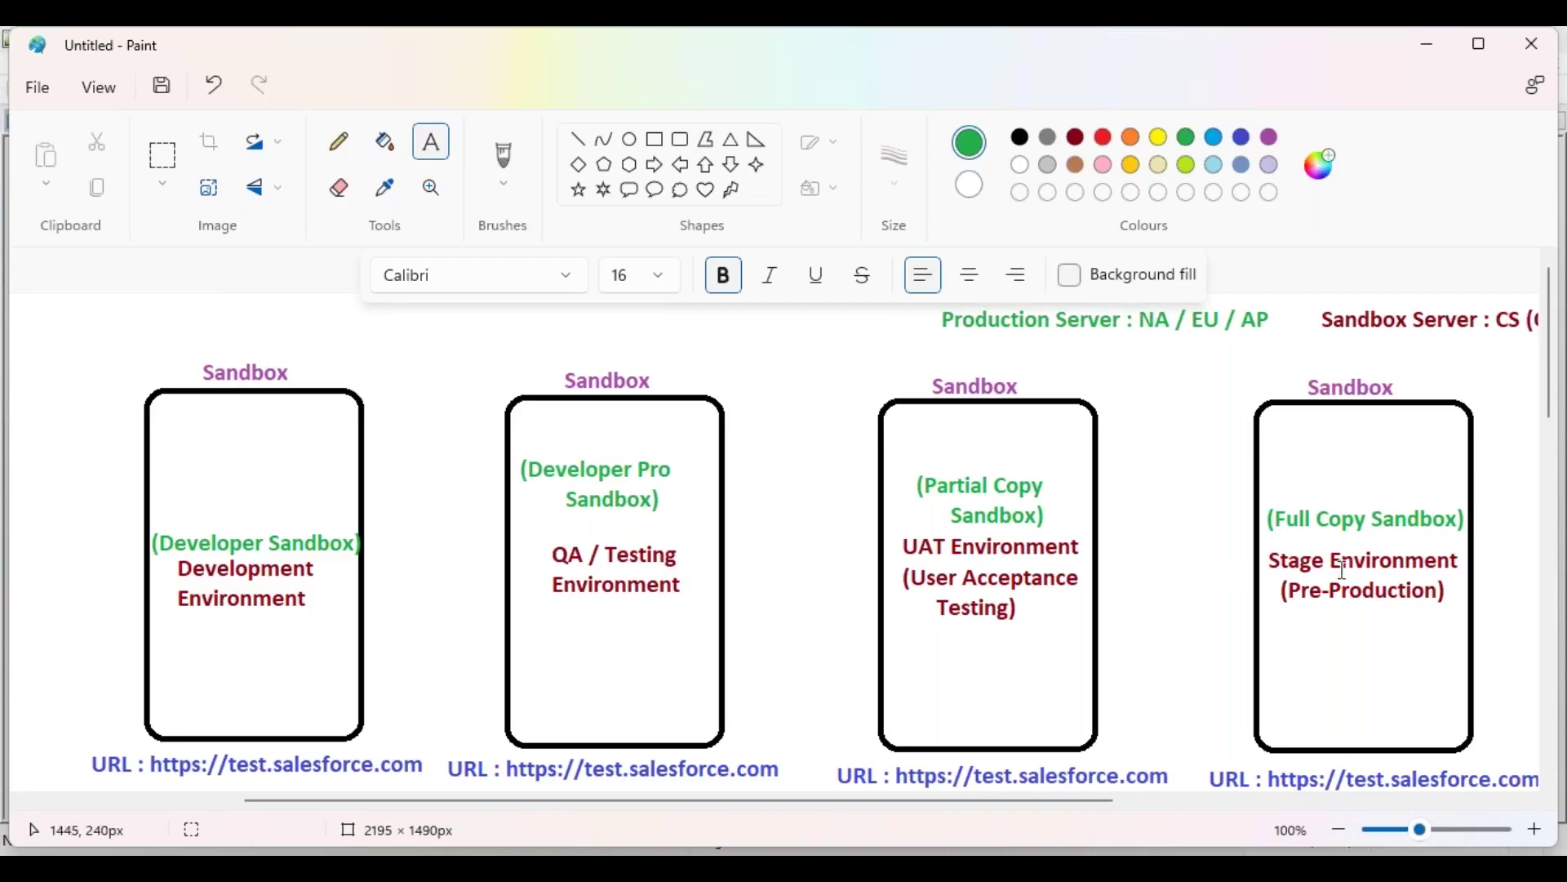
drag(1084, 810, 1397, 808)
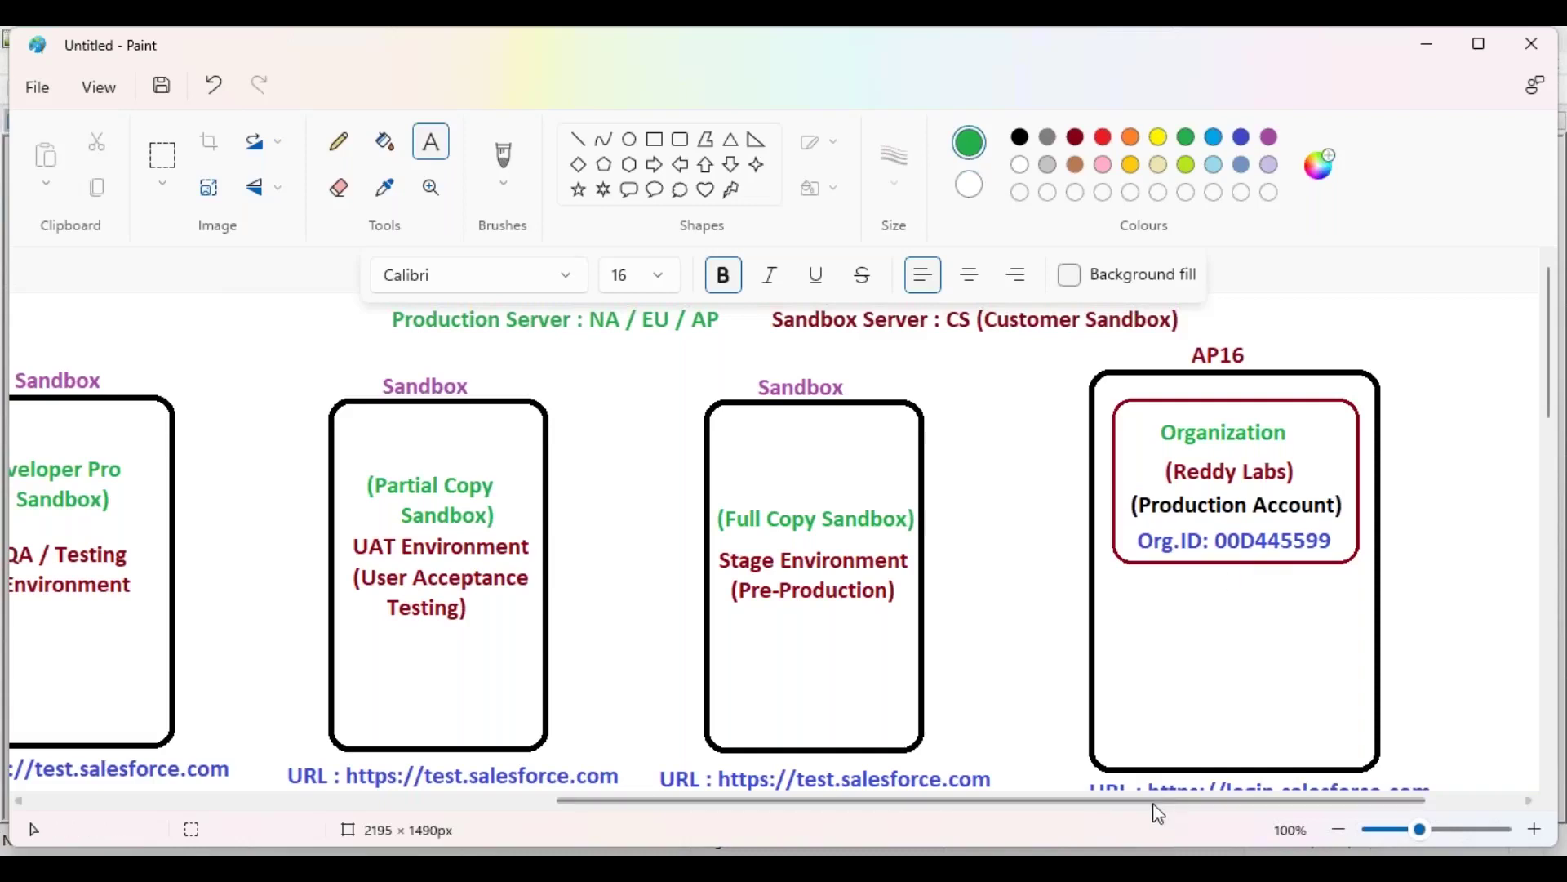
drag(1156, 802, 783, 805)
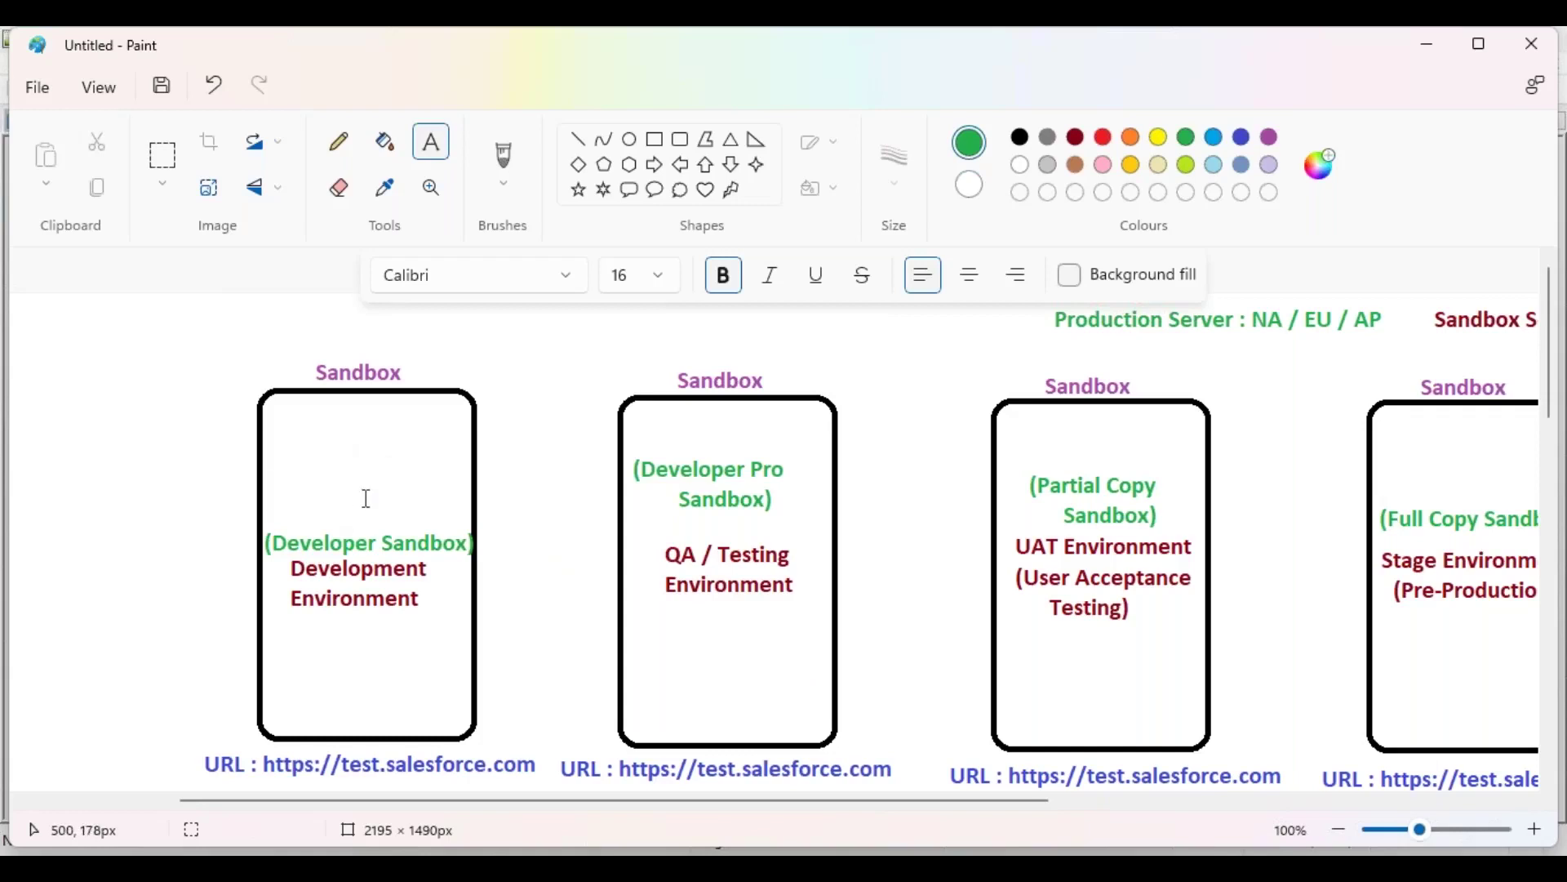
Step: Draw a purple monitor icon in the Development box: a rectangle screen with a triangle stand
click(656, 143)
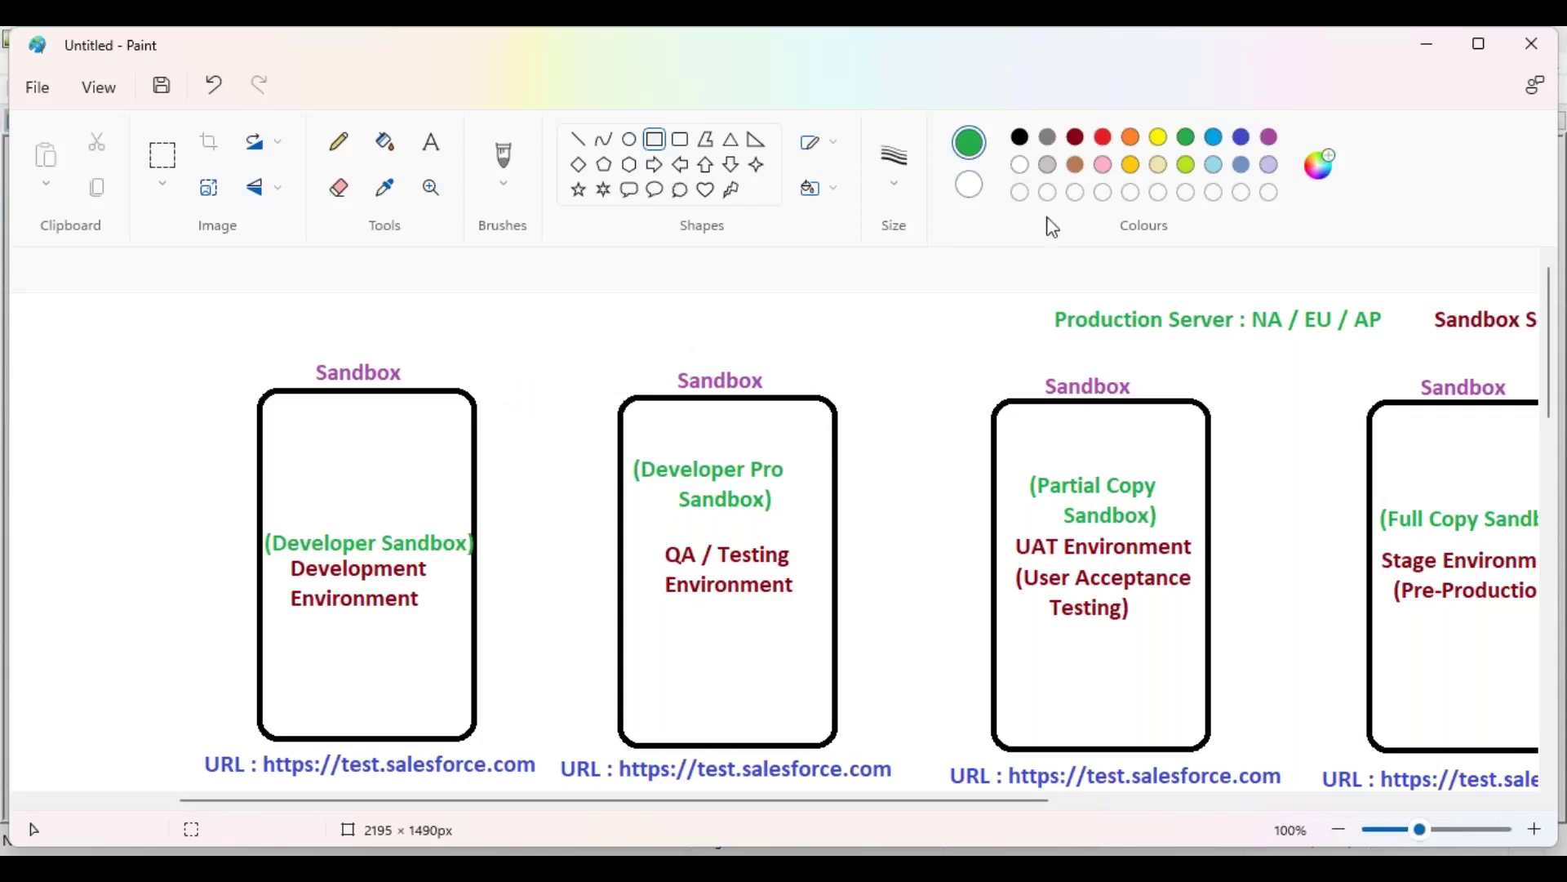
click(1078, 139)
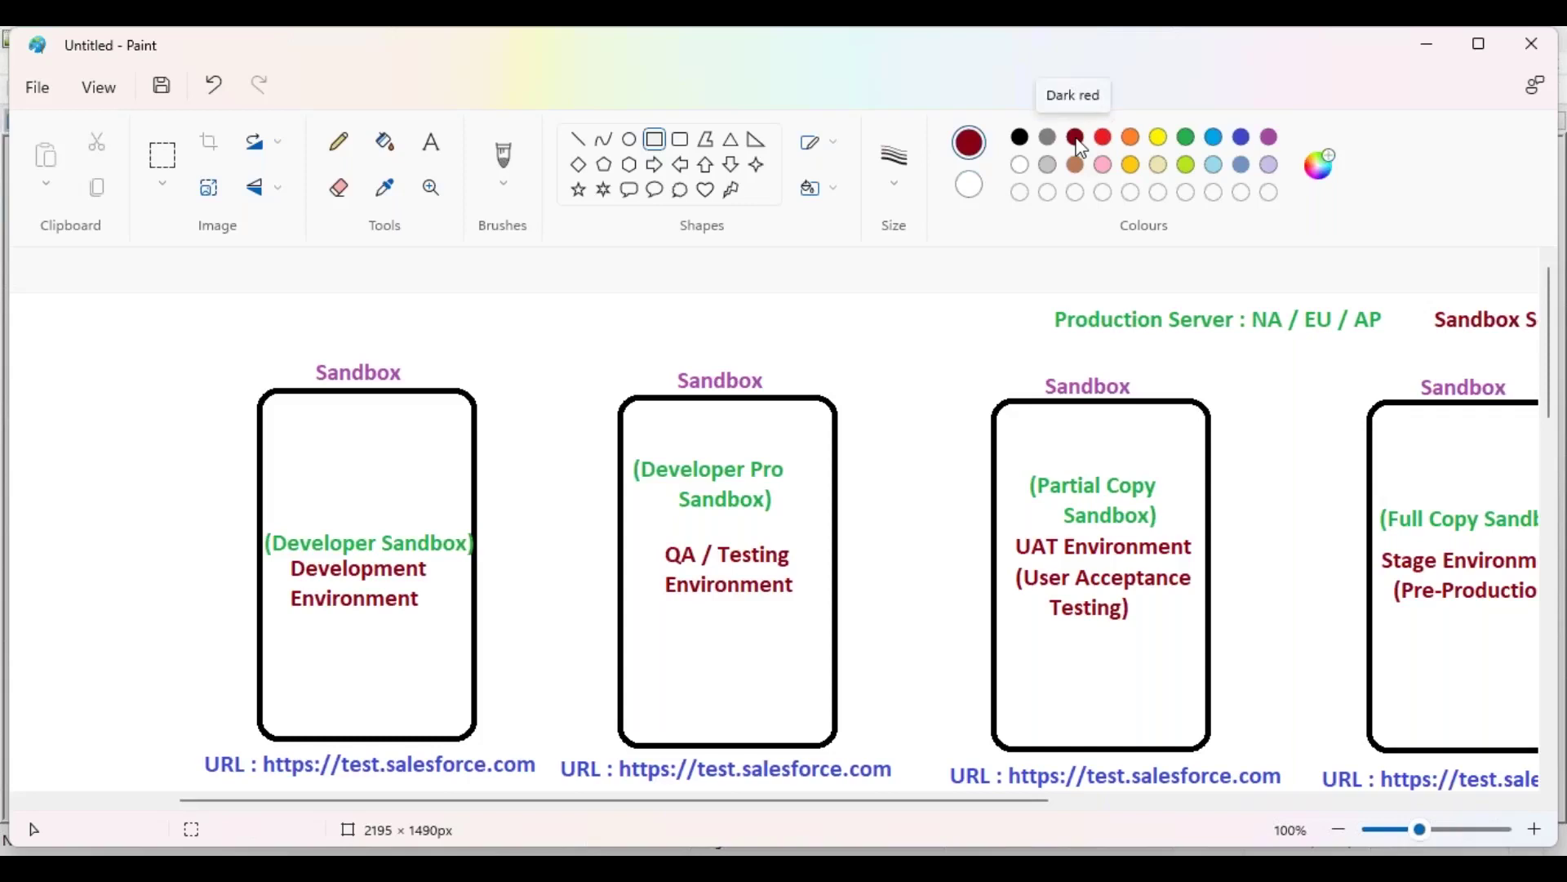
click(1270, 139)
mouse_move(286, 418)
mouse_down()
mouse_move(437, 480)
mouse_move(372, 439)
mouse_up()
click(549, 364)
click(731, 143)
drag(291, 471, 424, 488)
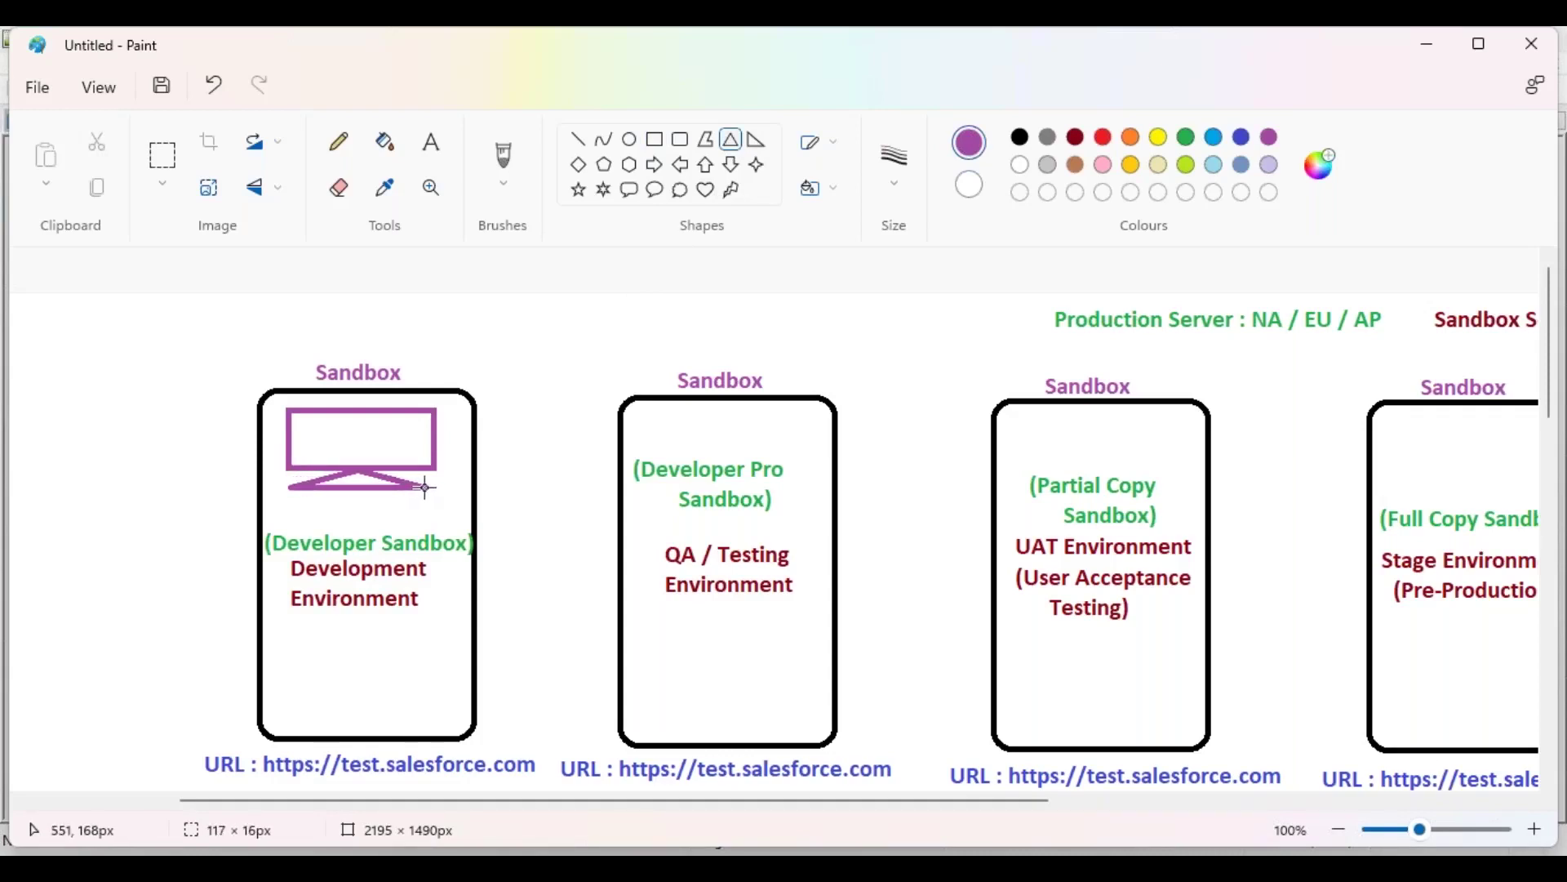
click(601, 420)
Step: Copy the monitor icon and place the duplicate below Development Environment
click(162, 155)
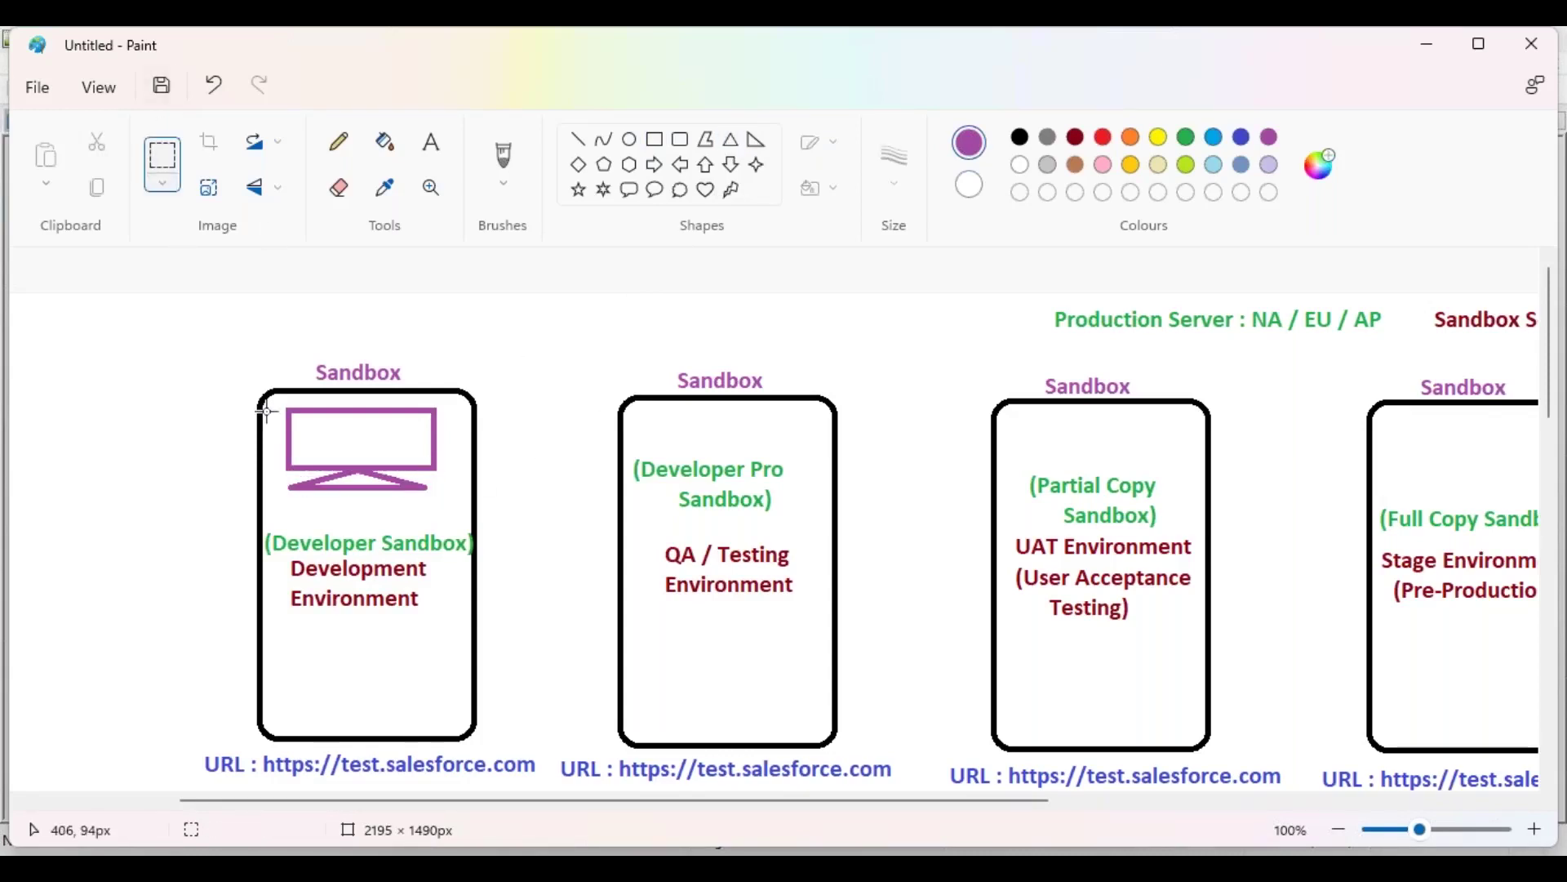
drag(279, 403, 445, 500)
key(ctrl+c)
click(584, 500)
key(ctrl+v)
drag(130, 326, 335, 671)
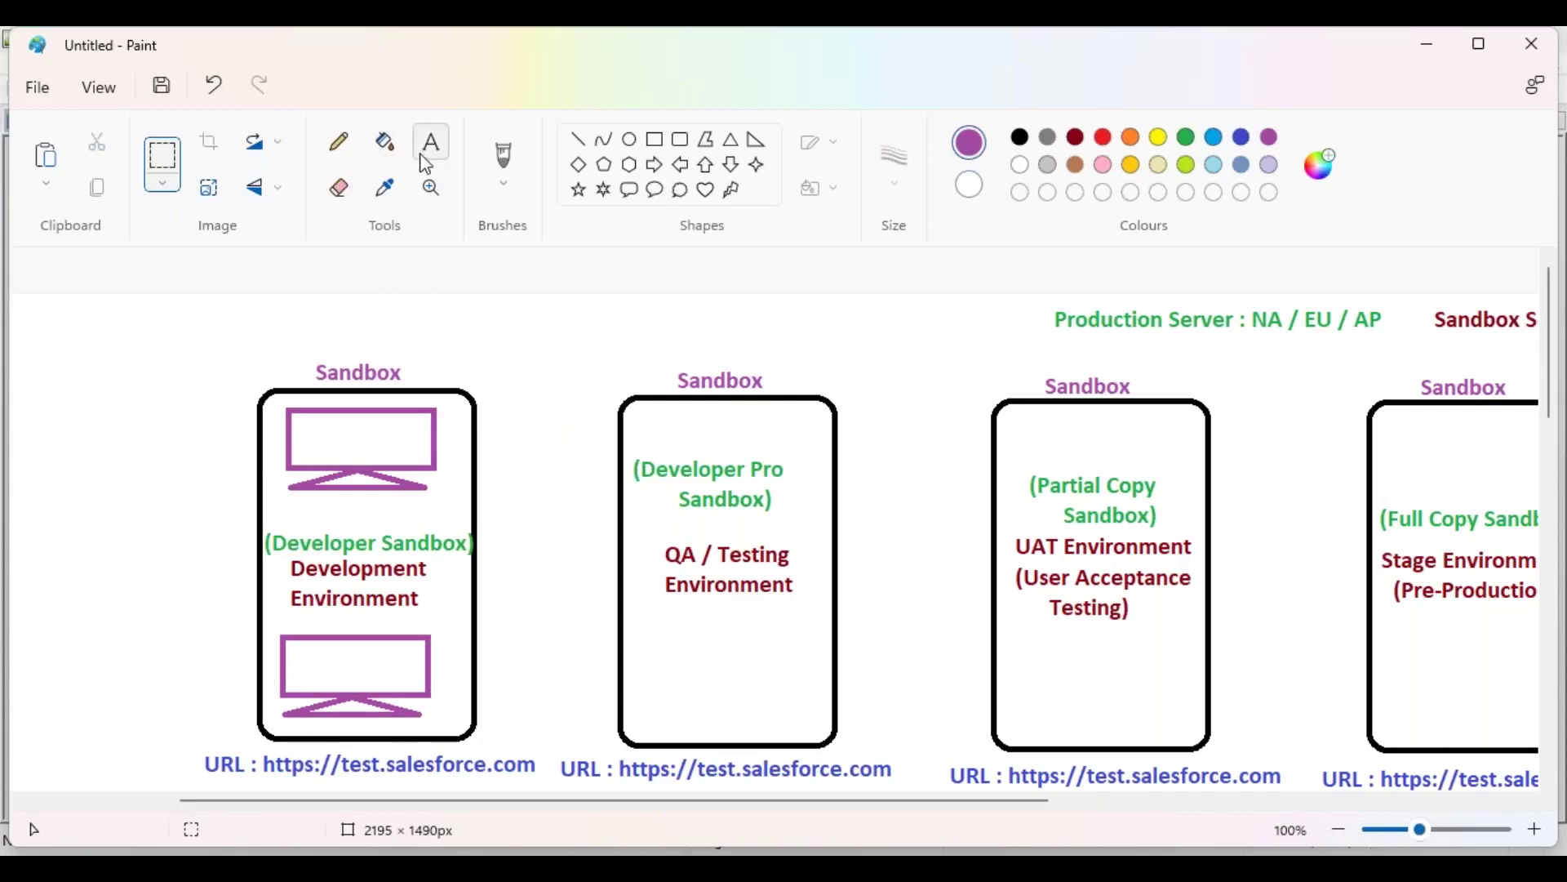
Step: Start labelling the top monitor 'Developer 1' in black text
click(429, 144)
click(1020, 136)
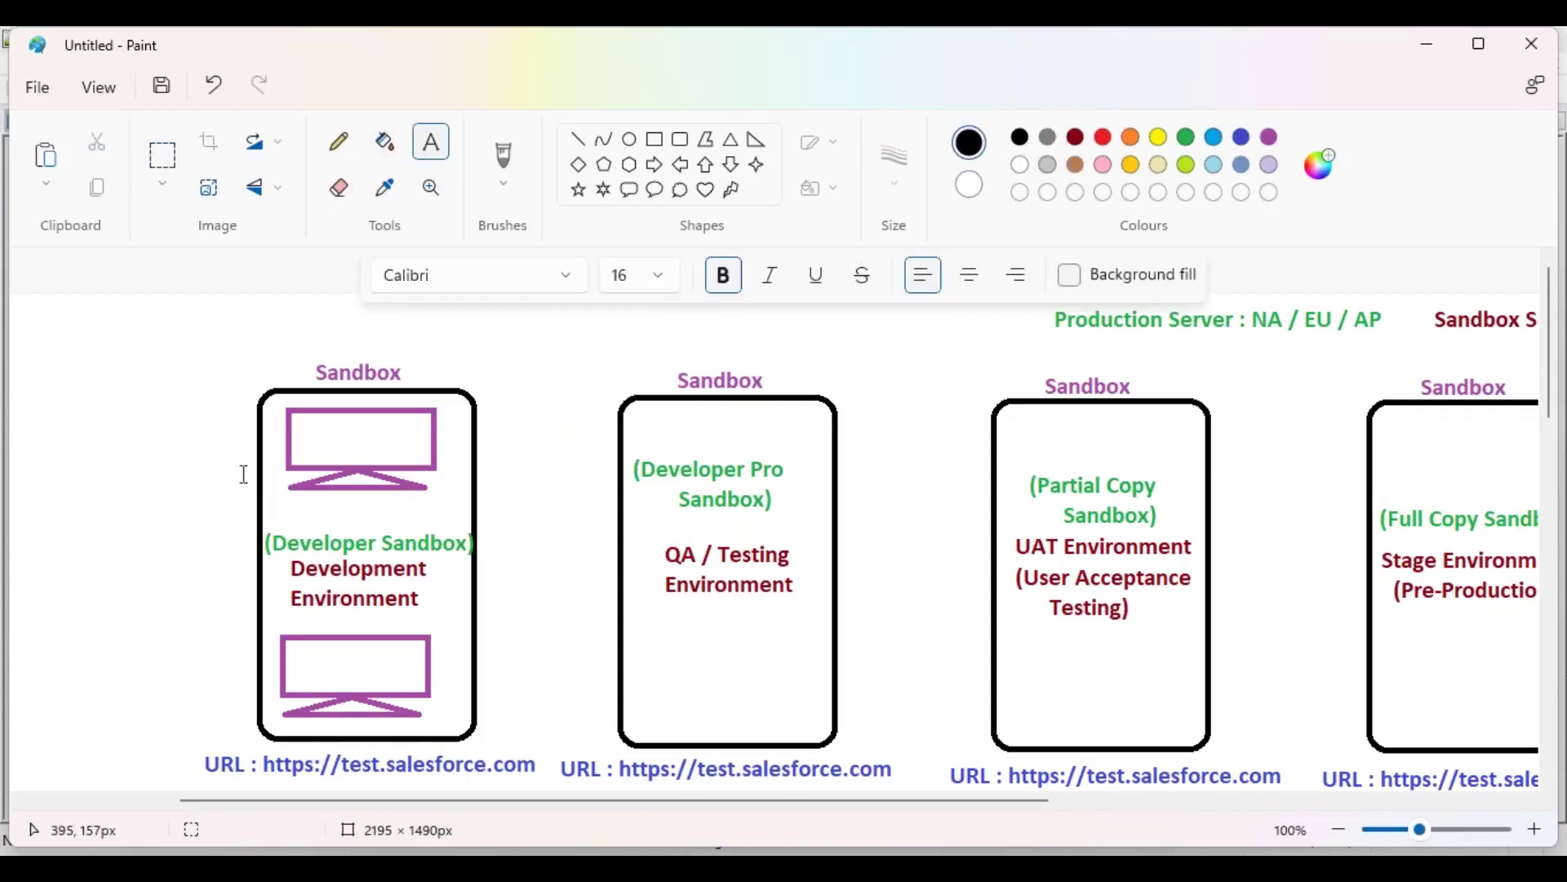
click(304, 425)
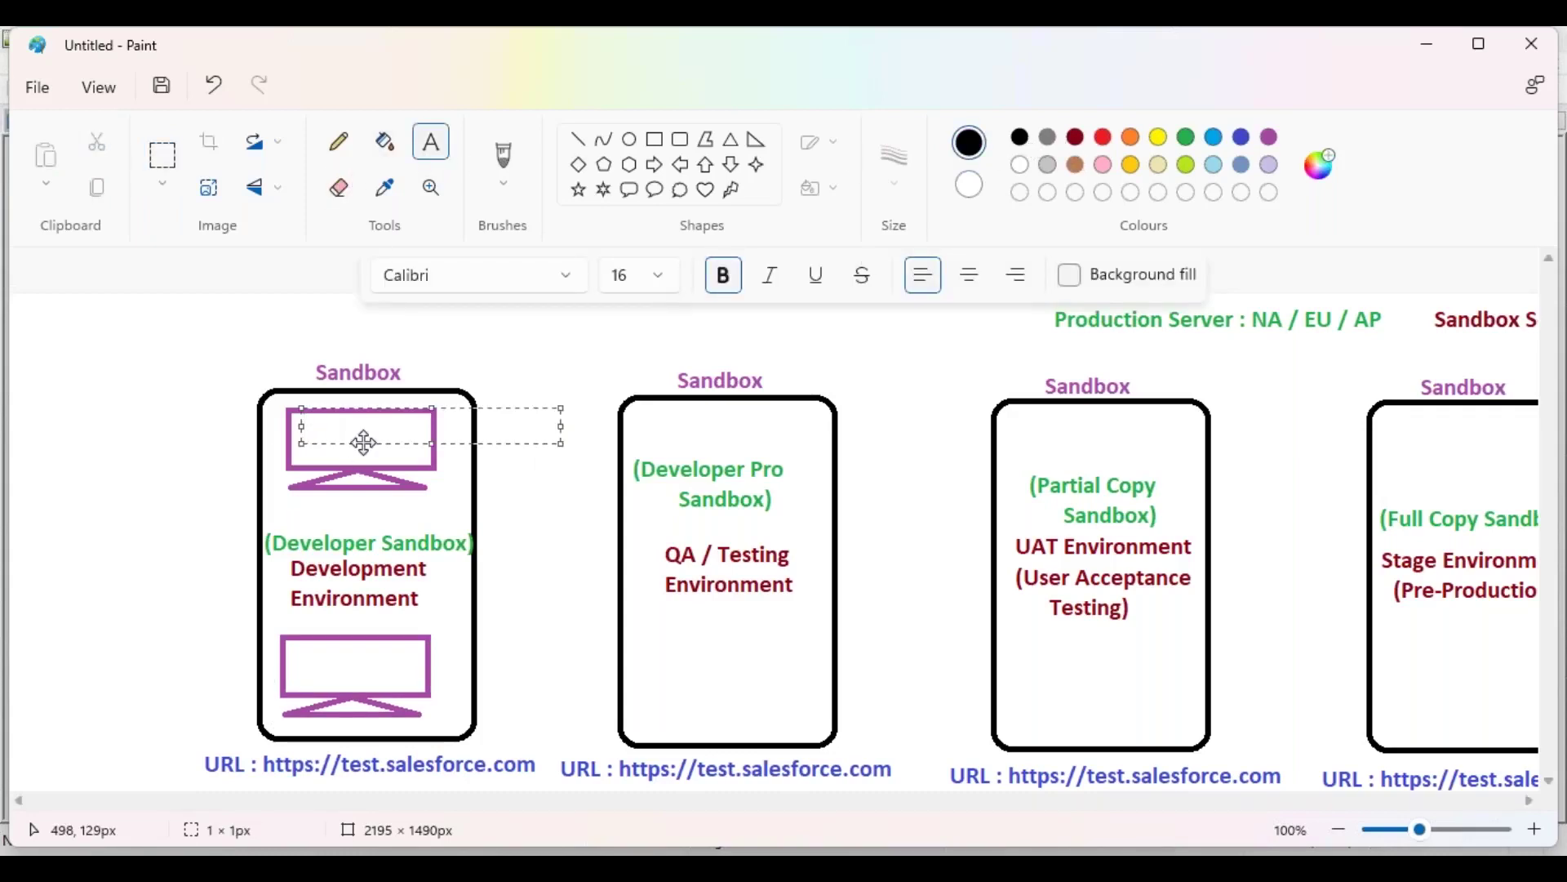
text(Developer 1)
Step: Complete the two-line labels 'Developer 1 / (Sandbox 1)' and 'Developer 2 / (Sandbox 2)' on the monitors
key(Return)
text((S)
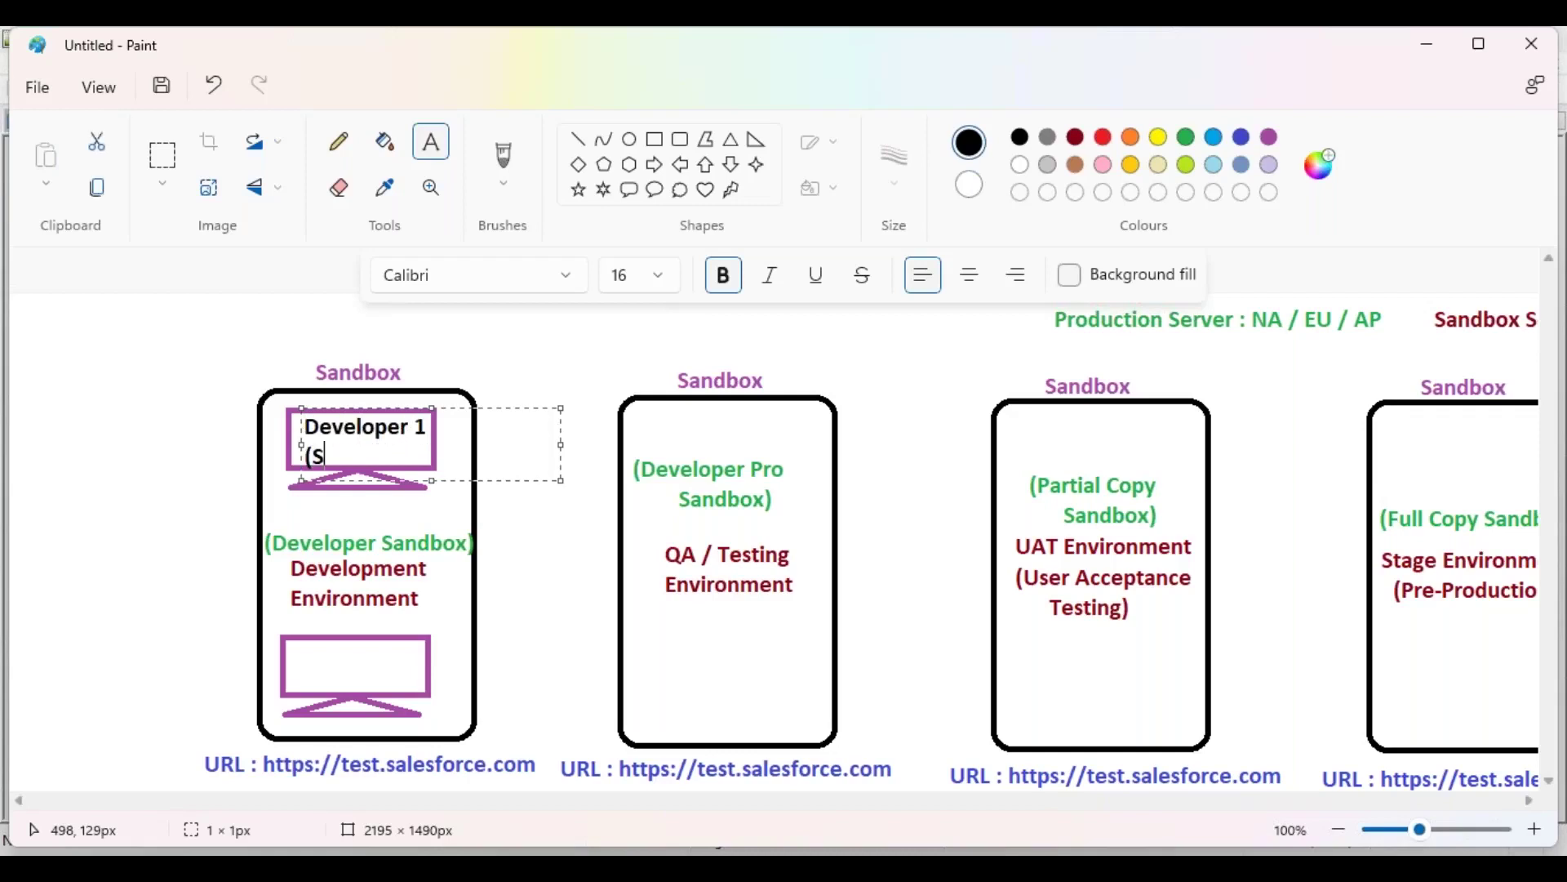
text(andbox 1))
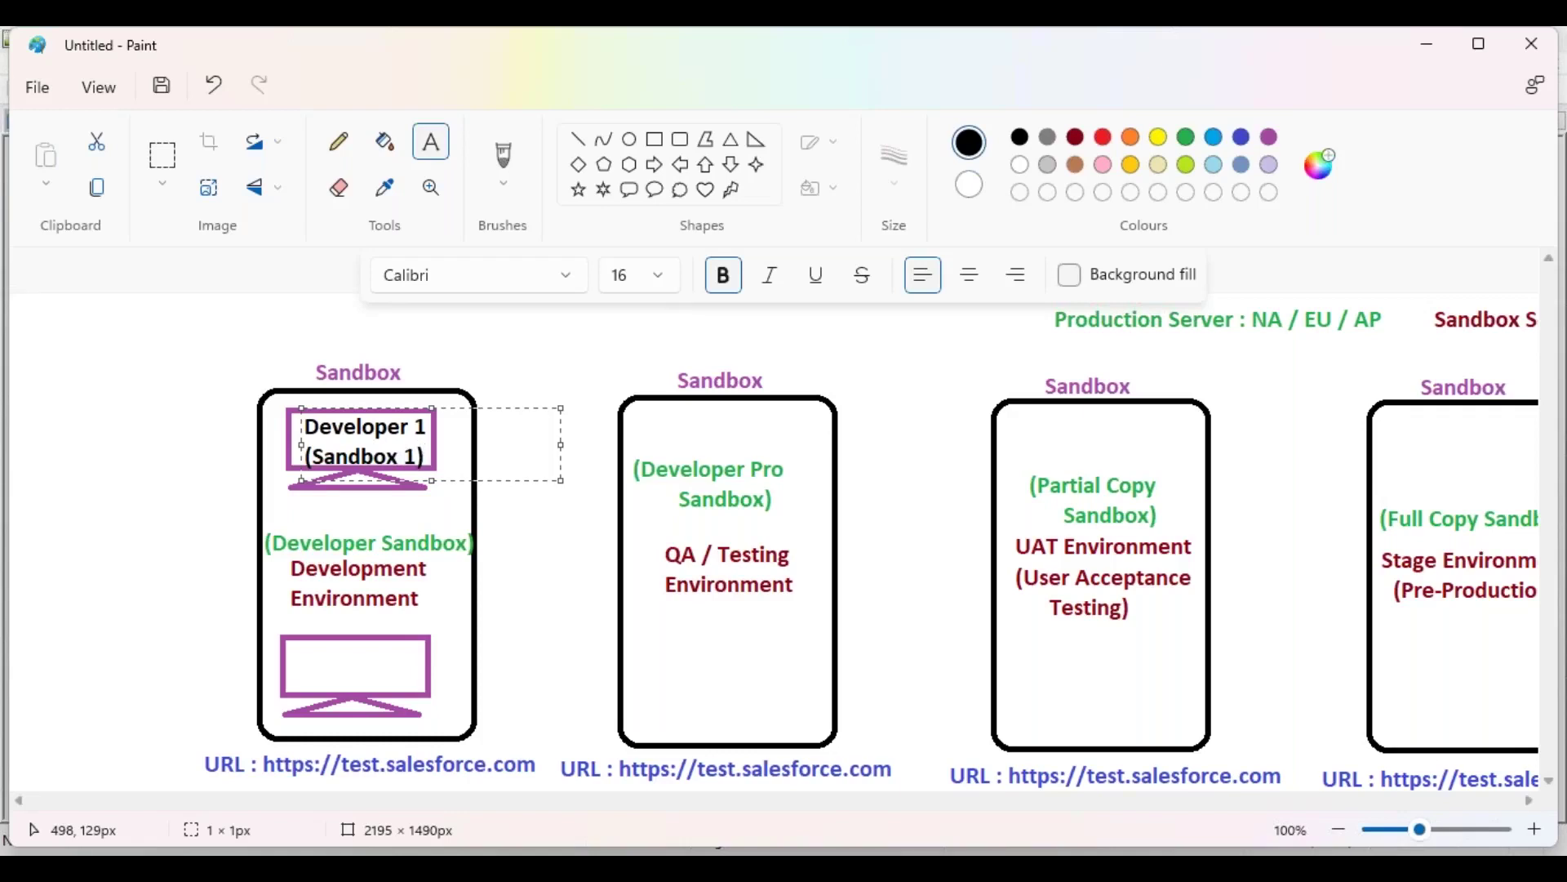
click(312, 651)
click(298, 656)
text(Developer 2)
key(Return)
text((Sandbox 2))
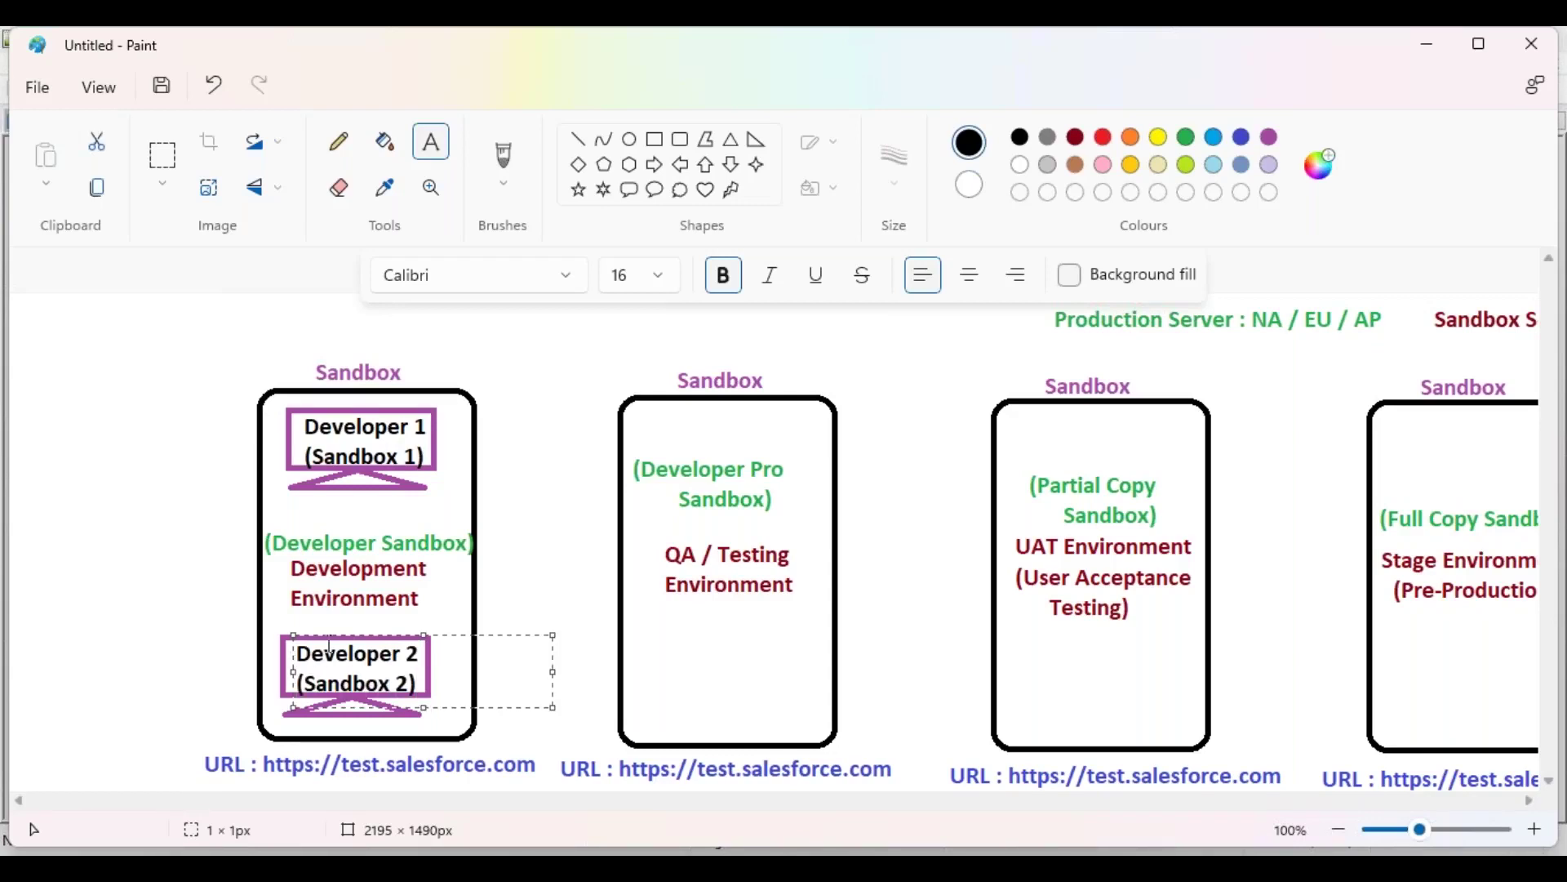
click(547, 568)
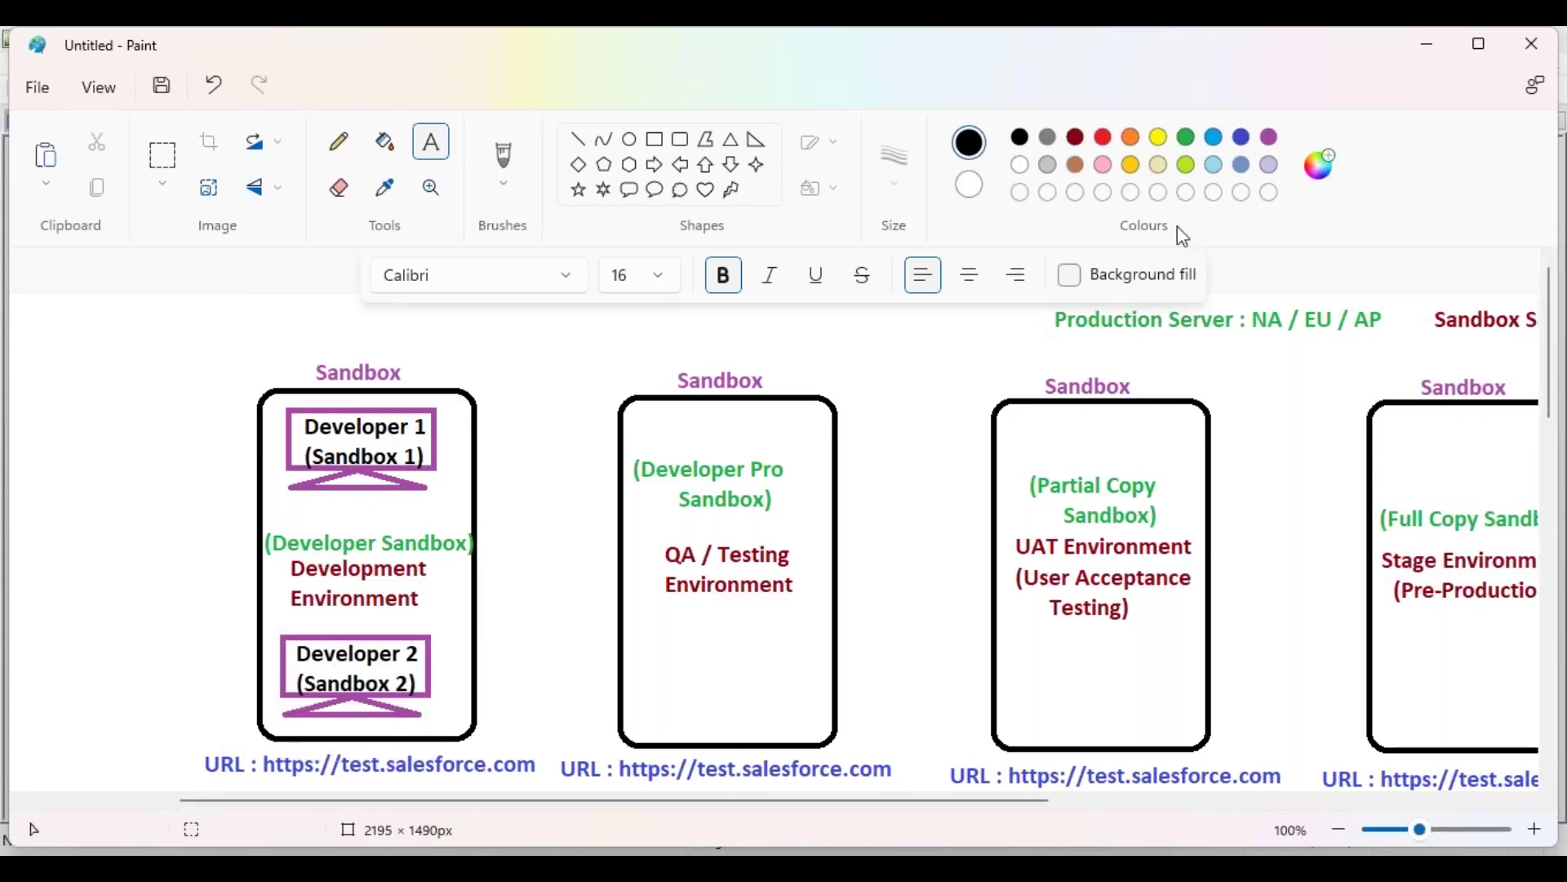
Step: Type a developer's full name in red under each monitor, nudging each label into place
click(1102, 138)
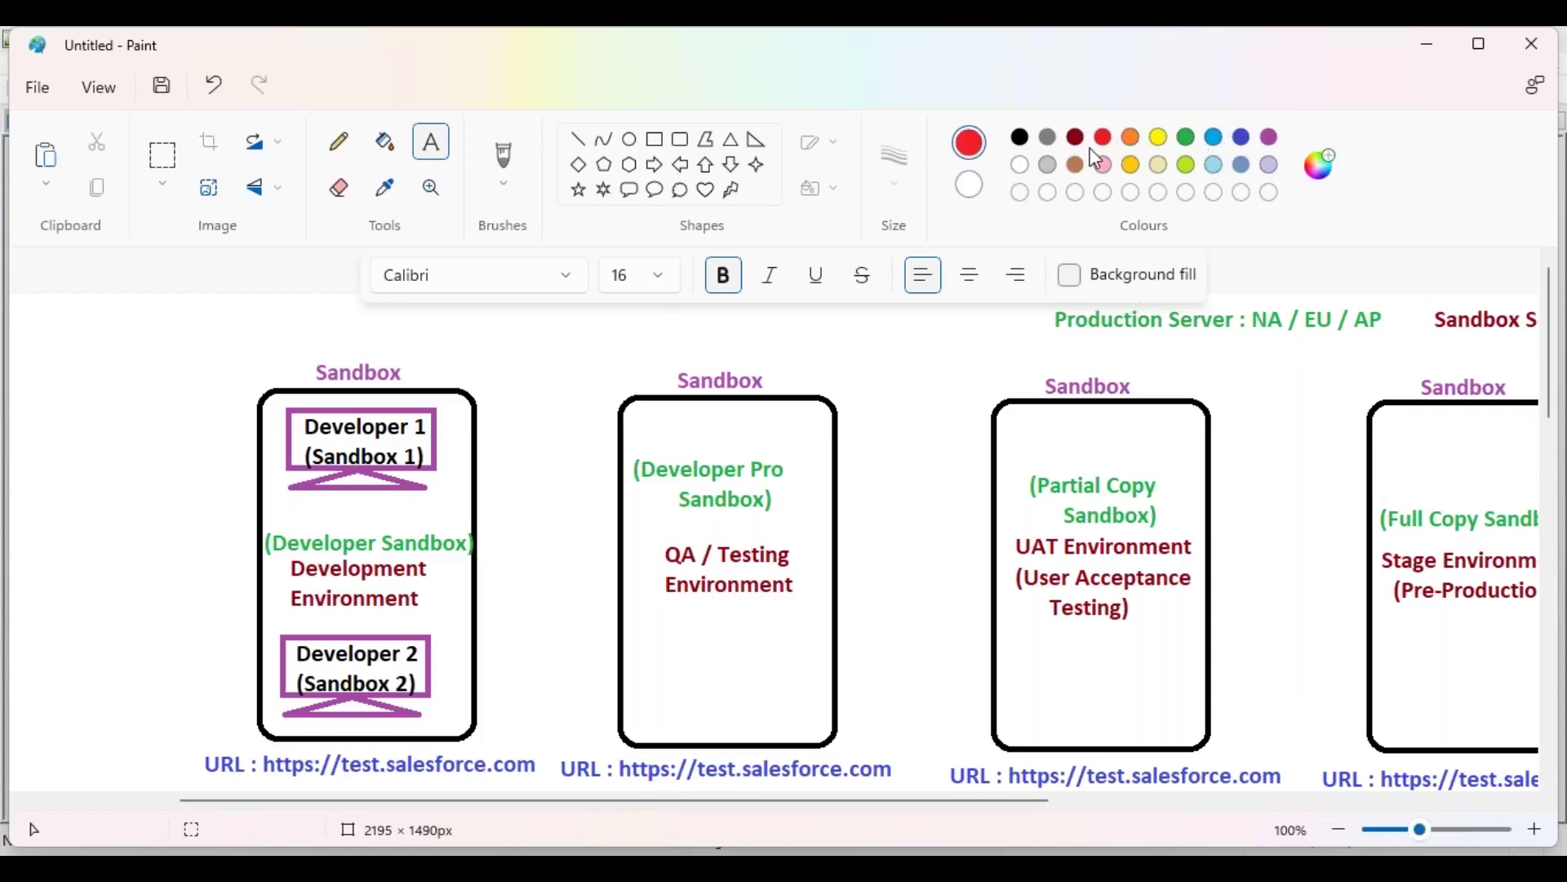
click(312, 494)
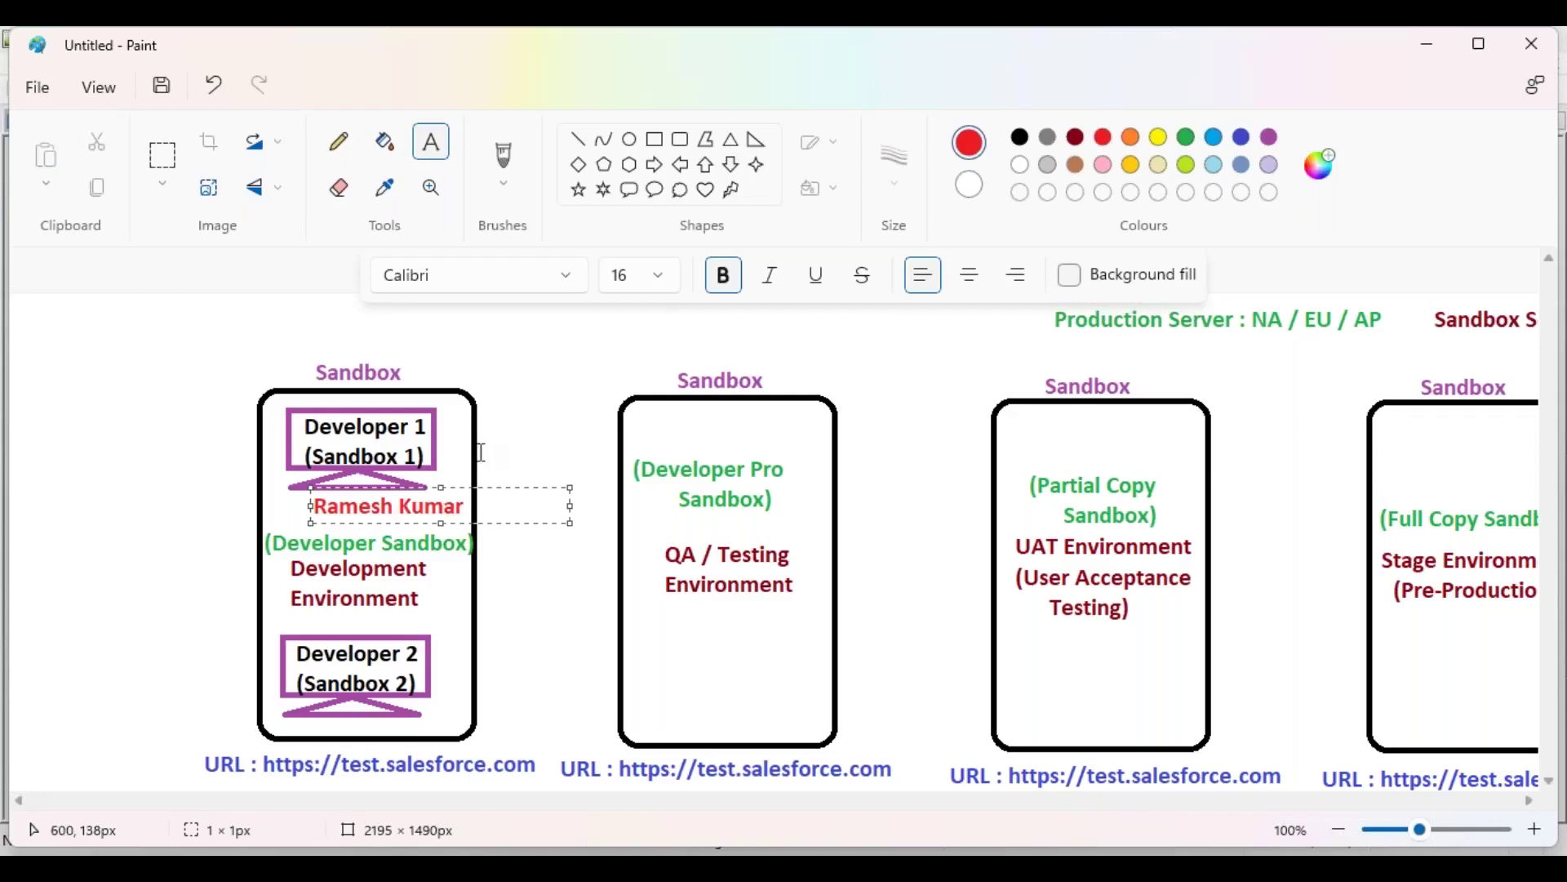
drag(411, 487, 379, 488)
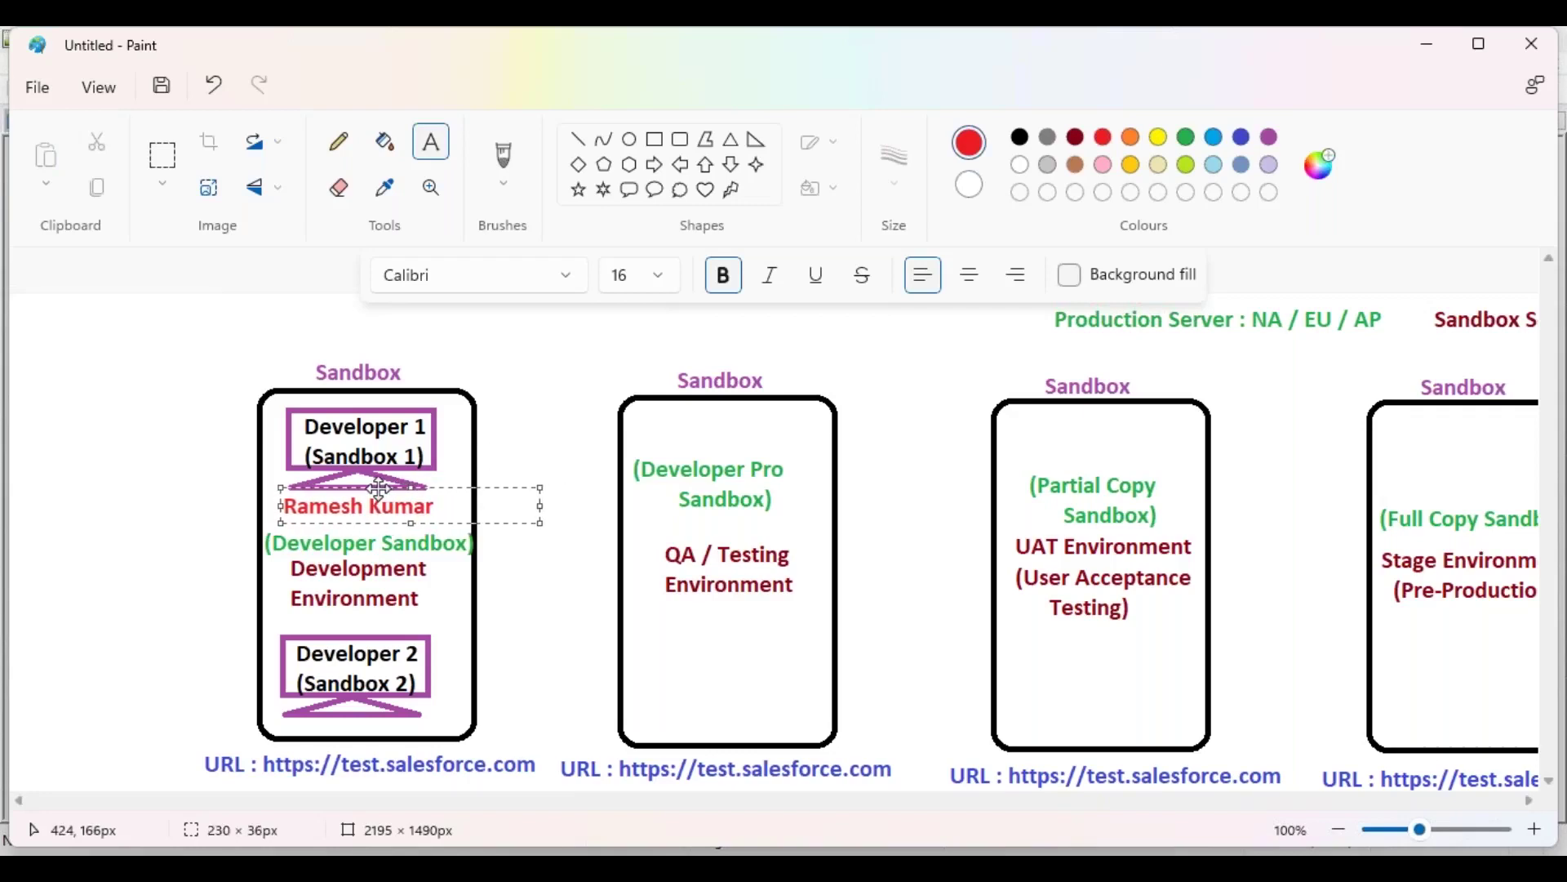
click(278, 719)
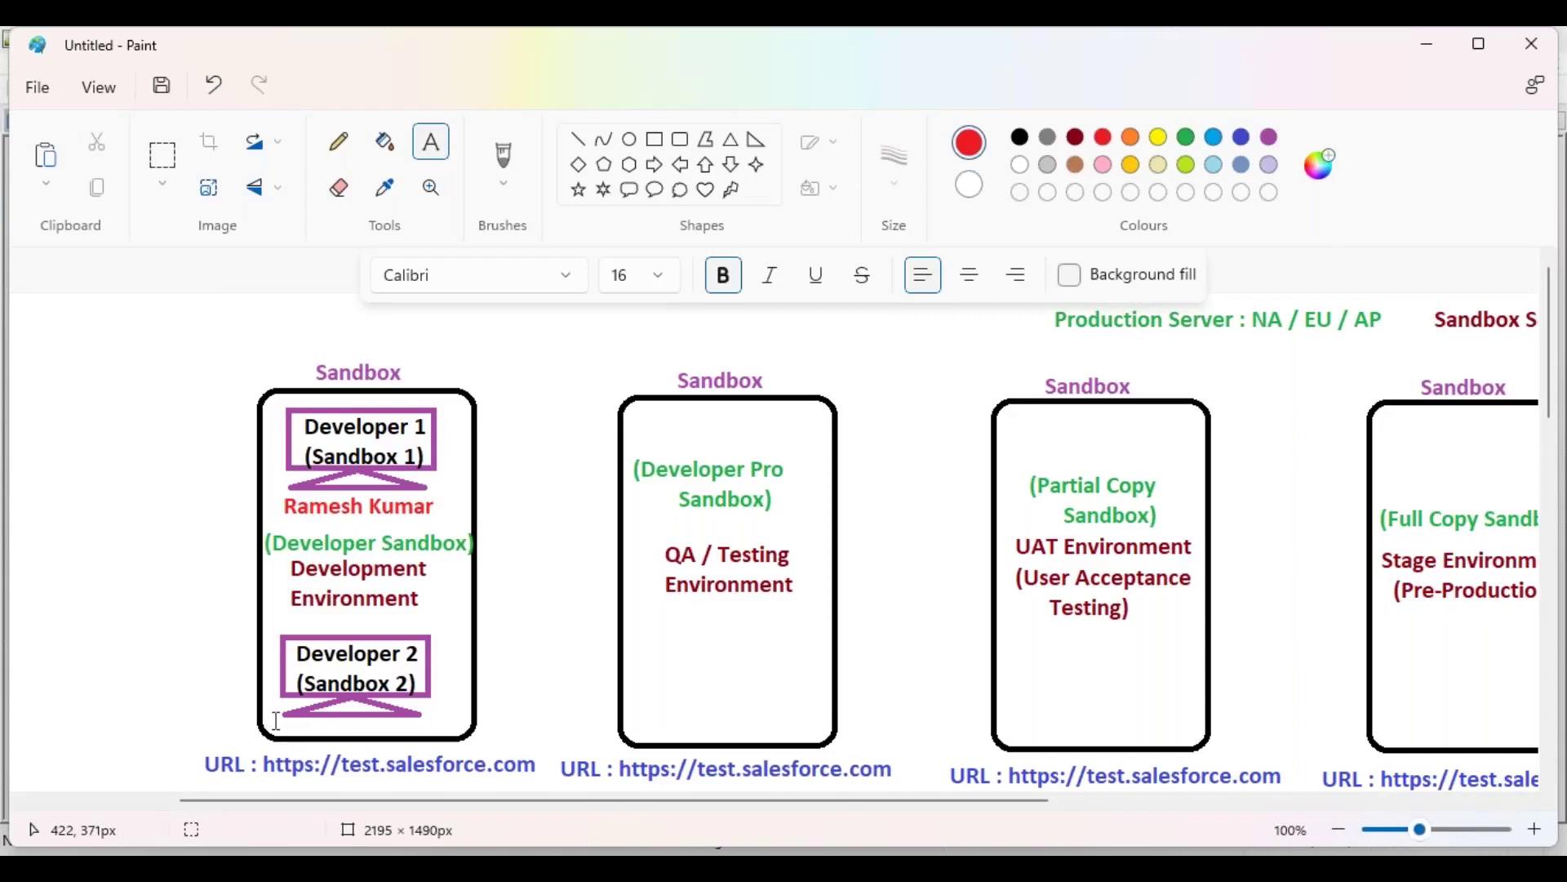
click(275, 721)
drag(369, 706, 381, 710)
click(511, 619)
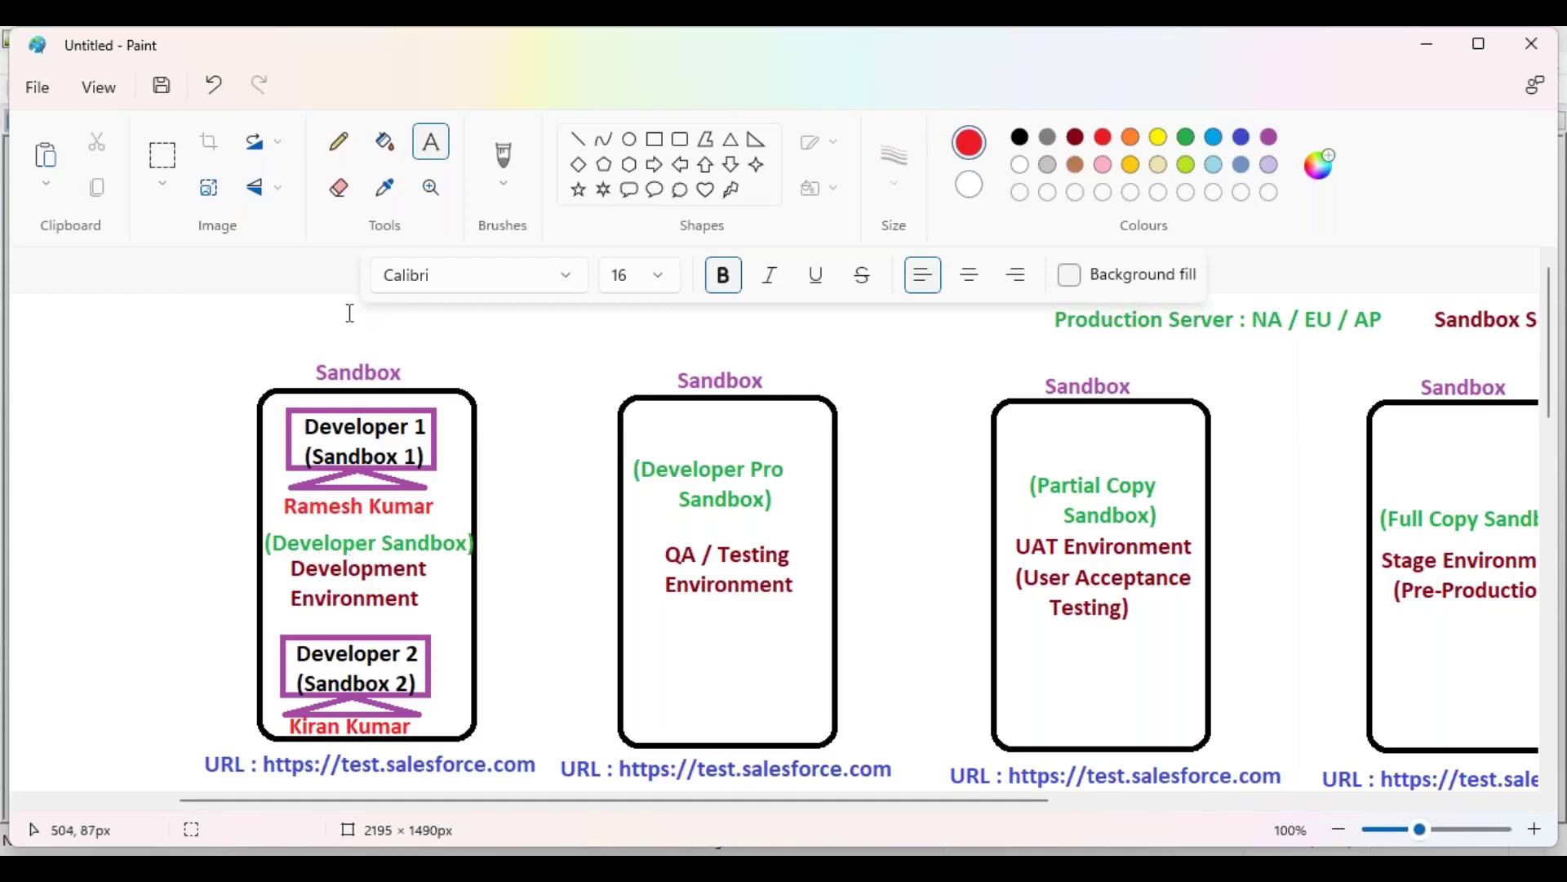
Step: Draw a blue-grey right arrow between the Development and QA boxes, raised slightly
click(654, 164)
click(1075, 165)
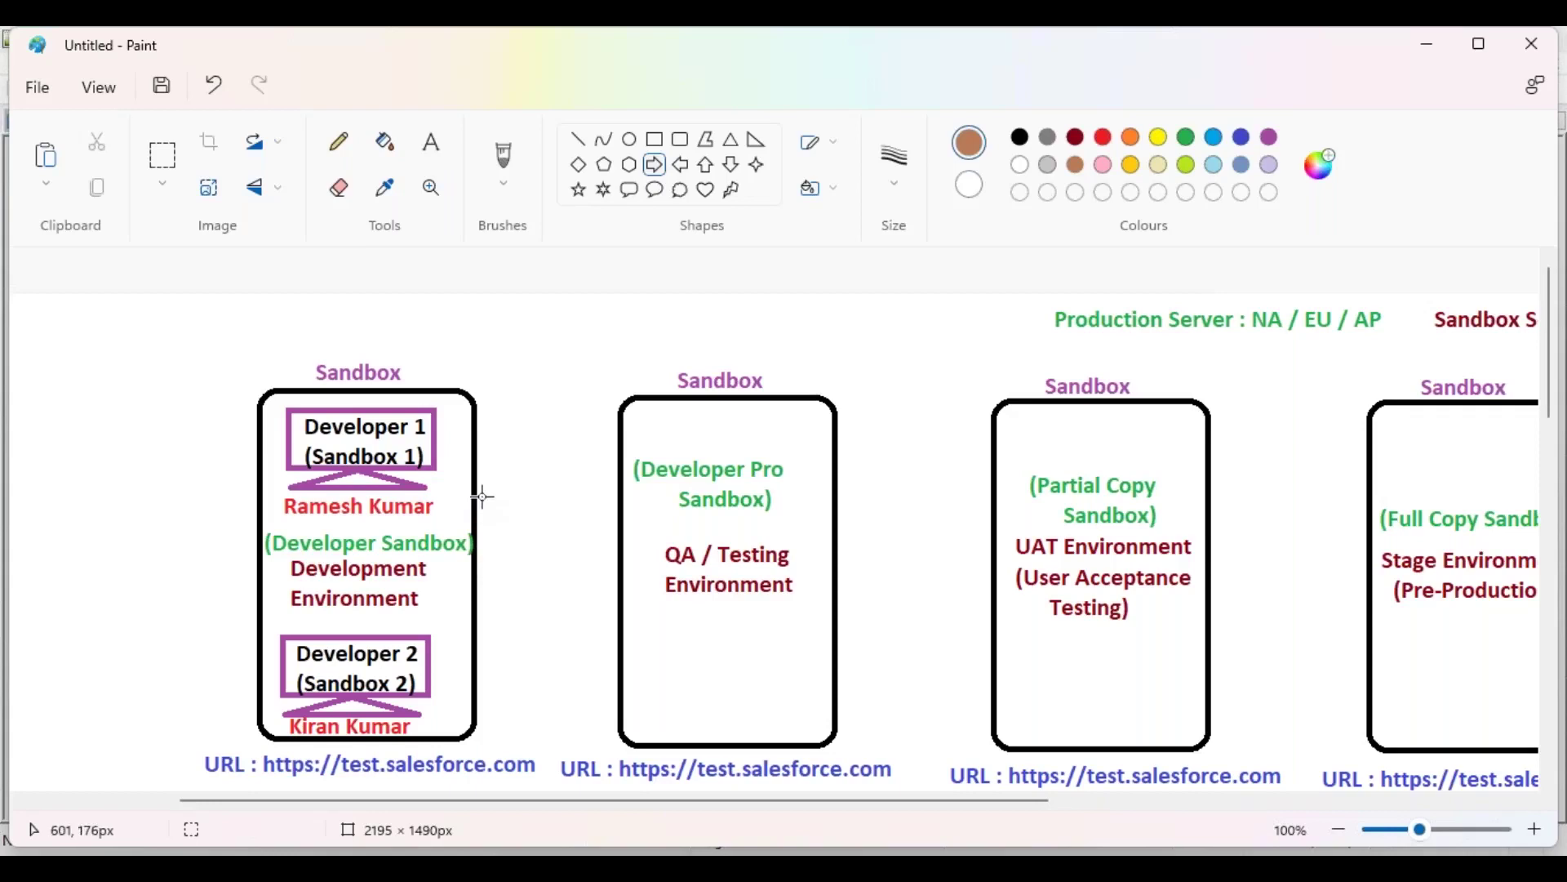
click(1241, 166)
drag(483, 502, 618, 567)
drag(547, 530, 545, 502)
click(537, 605)
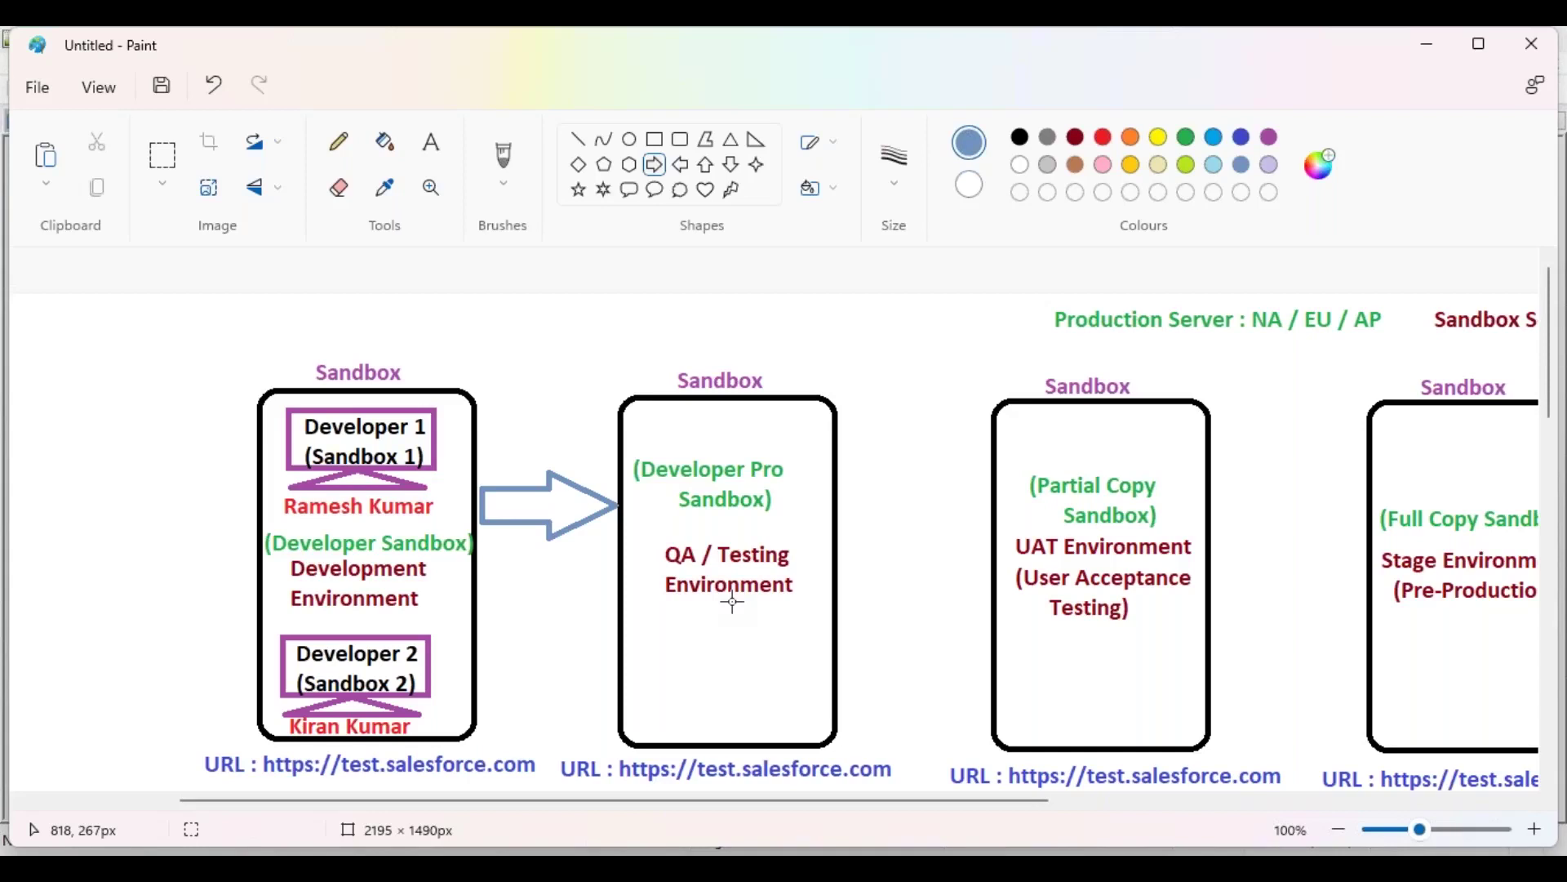
Step: Draw a left arrow from the QA box back to Development, below the first arrow
click(680, 164)
drag(479, 588, 611, 660)
click(578, 406)
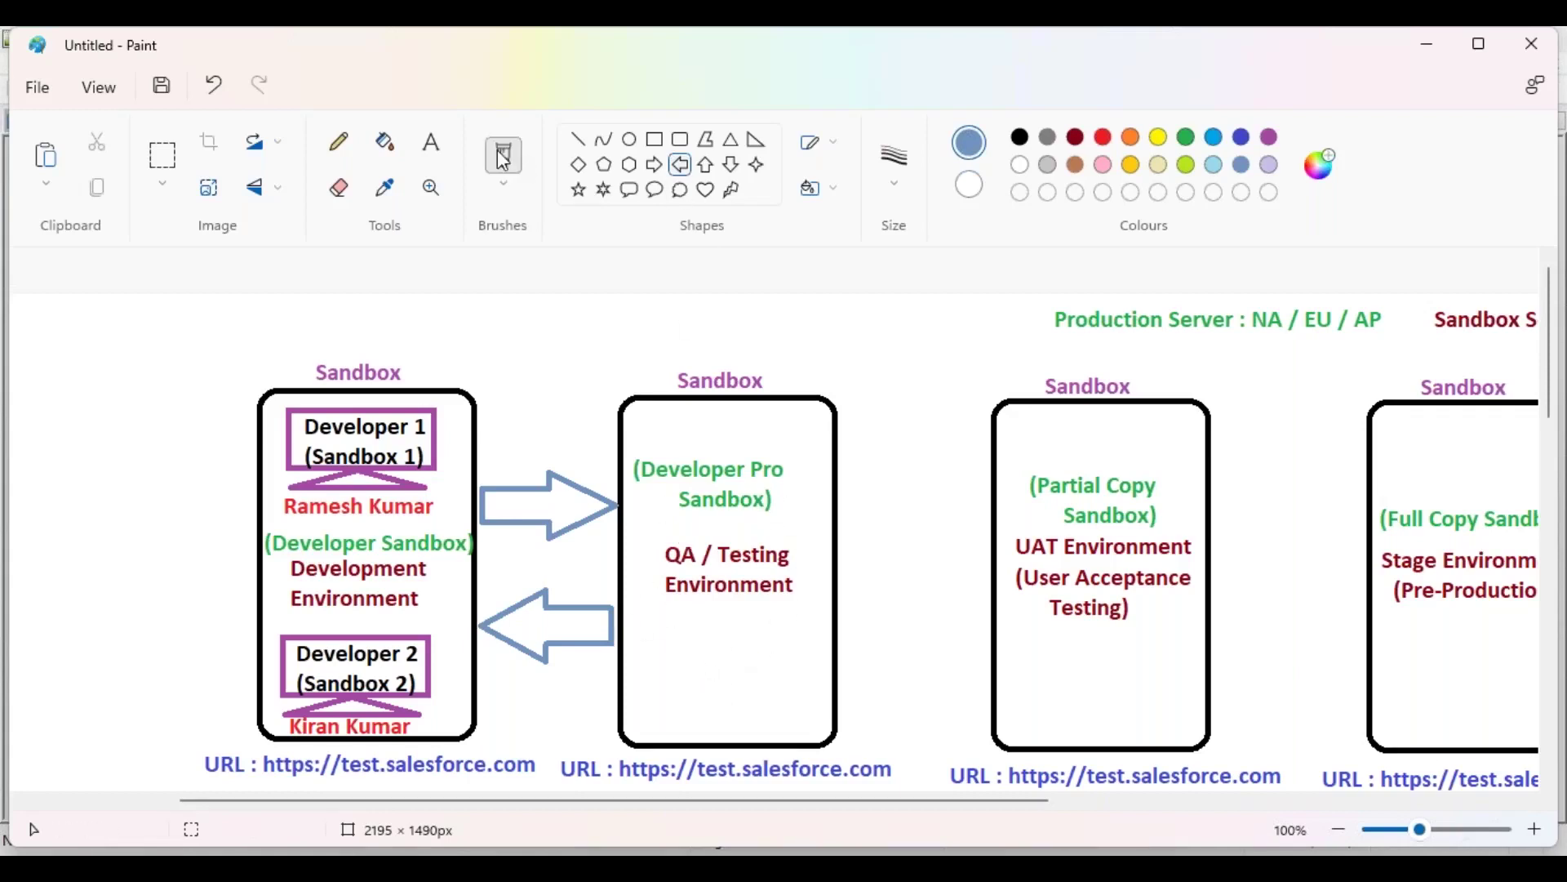
Step: In purple text, start the QA list with '1. Functional Testing' and '2. Performance Testing'
click(1269, 137)
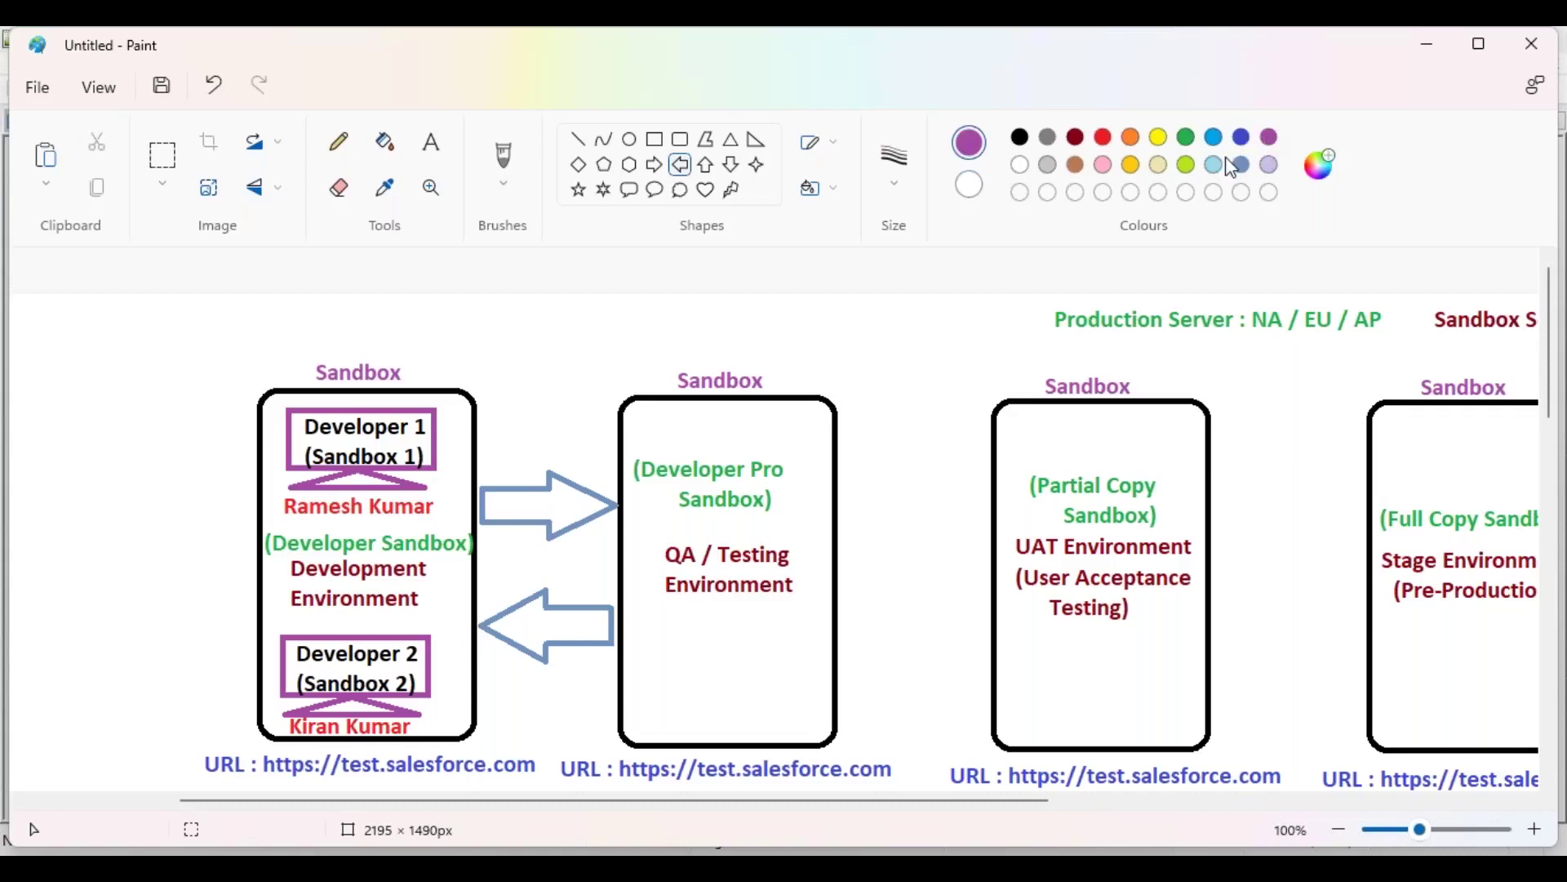
click(1019, 137)
click(1269, 137)
click(431, 141)
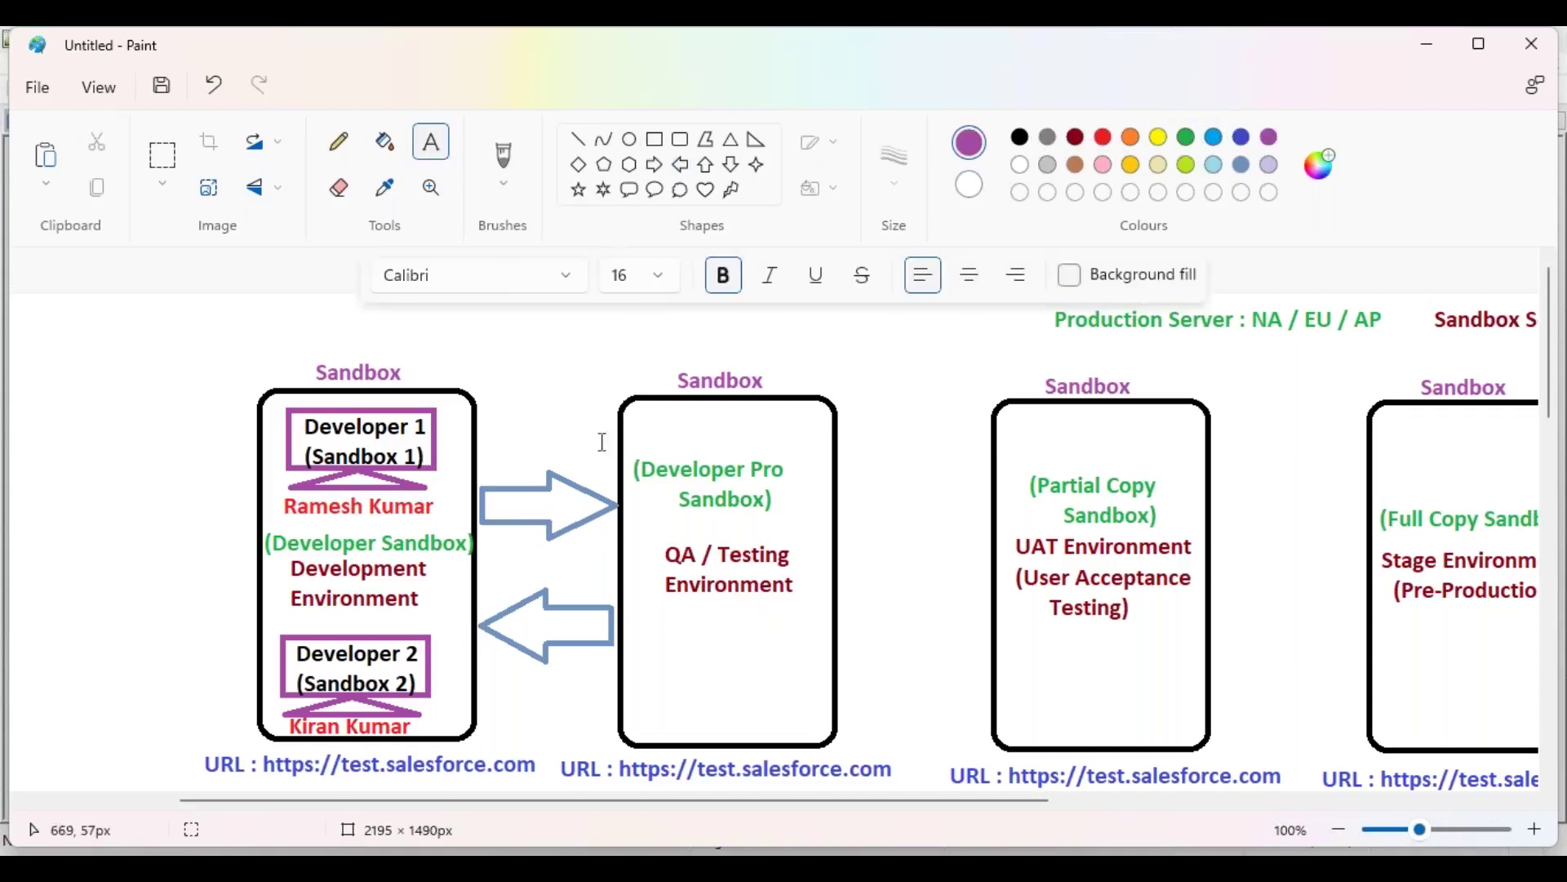
click(641, 625)
text(1. Fun)
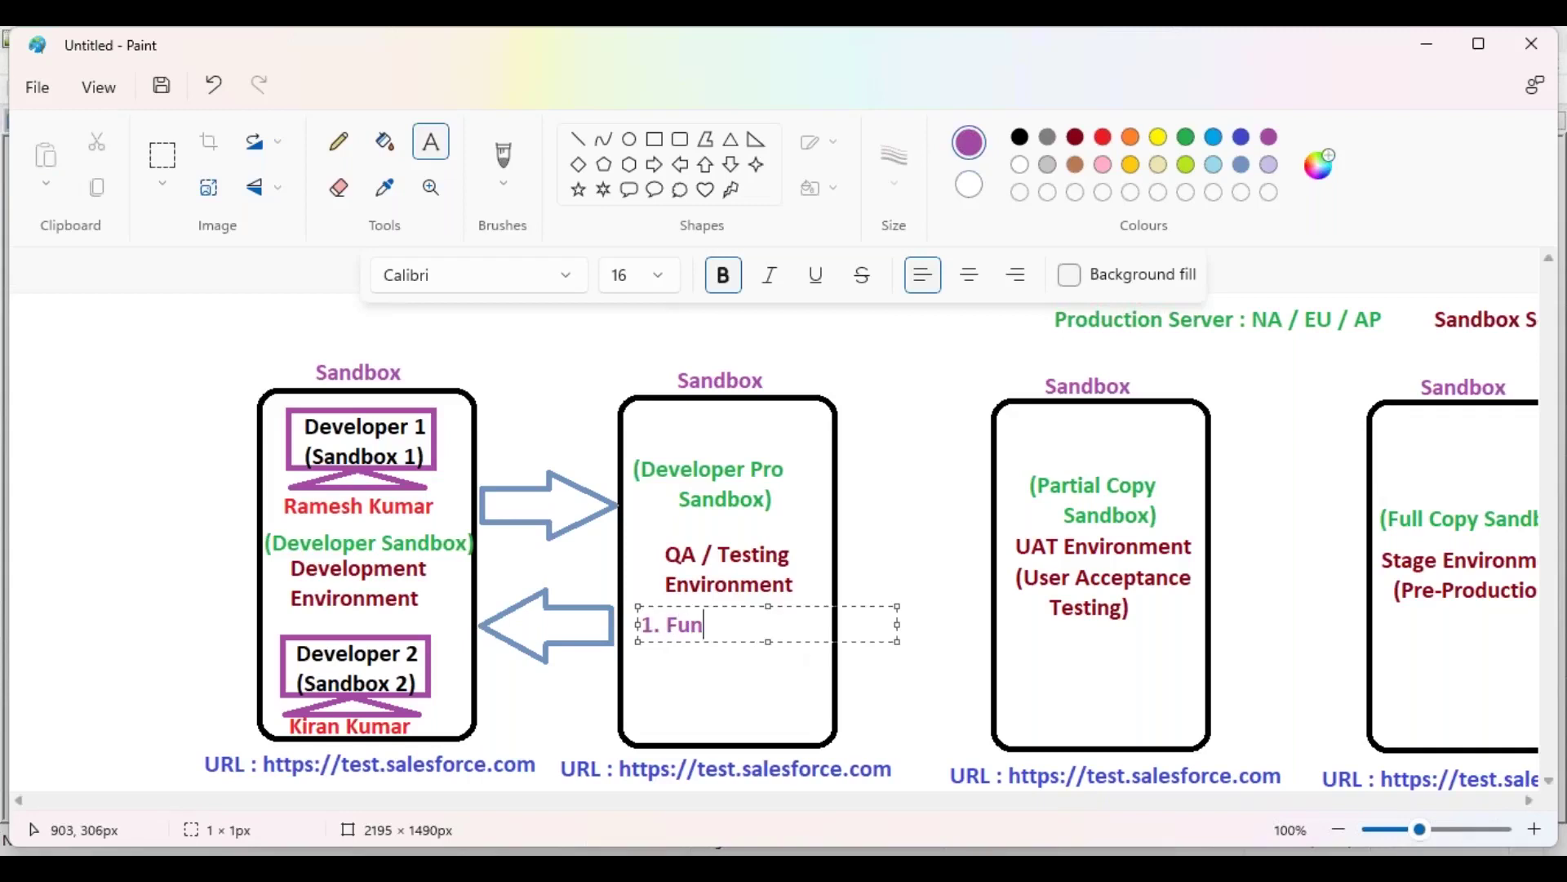
text(ctional Testing)
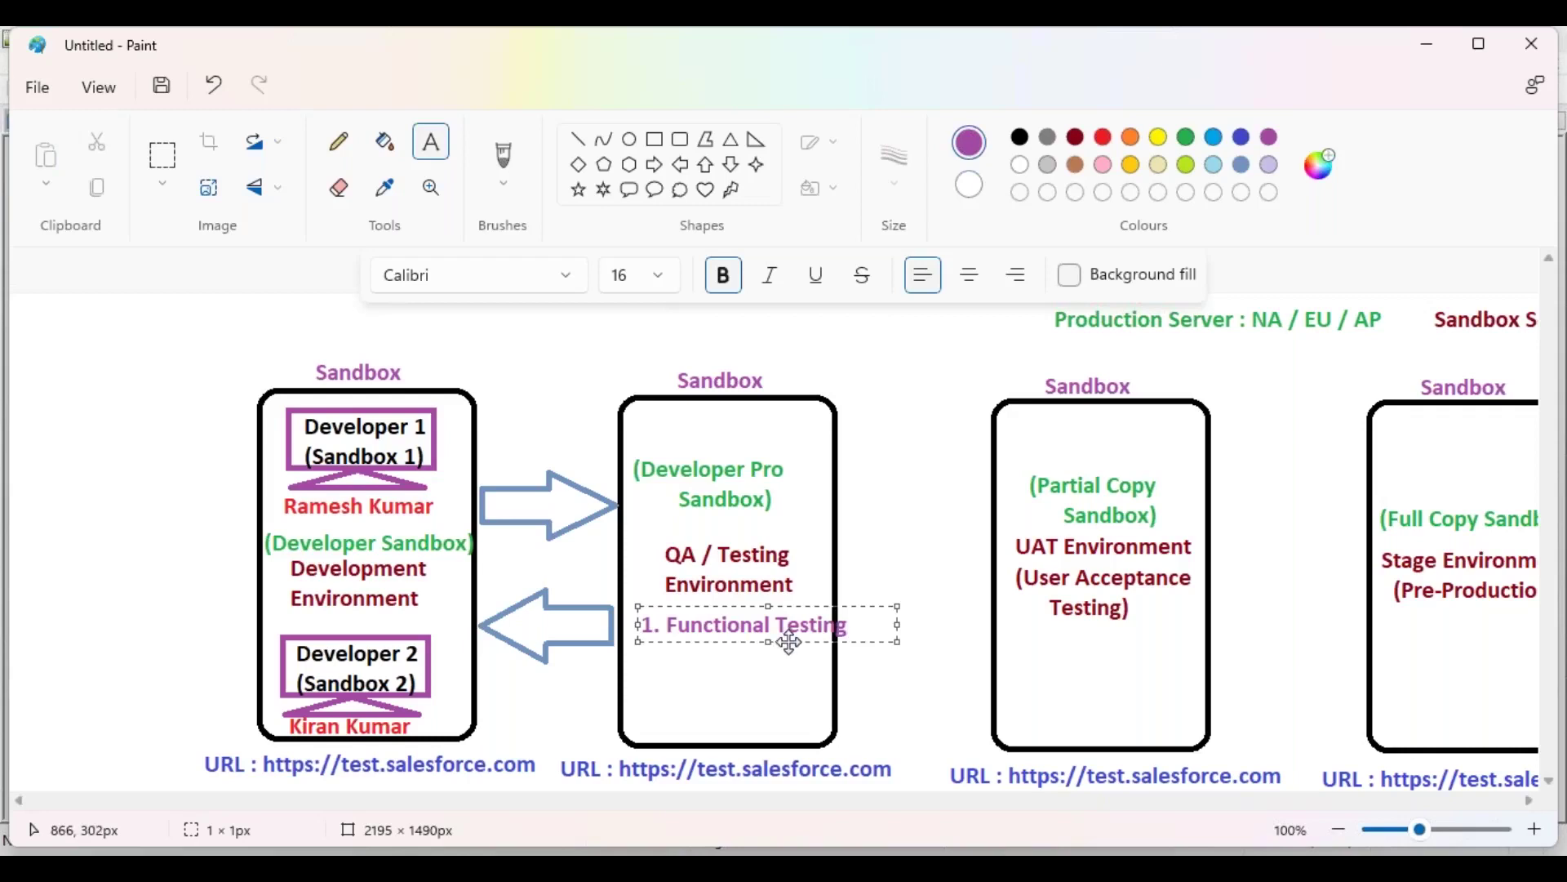
key(Return)
text(2. )
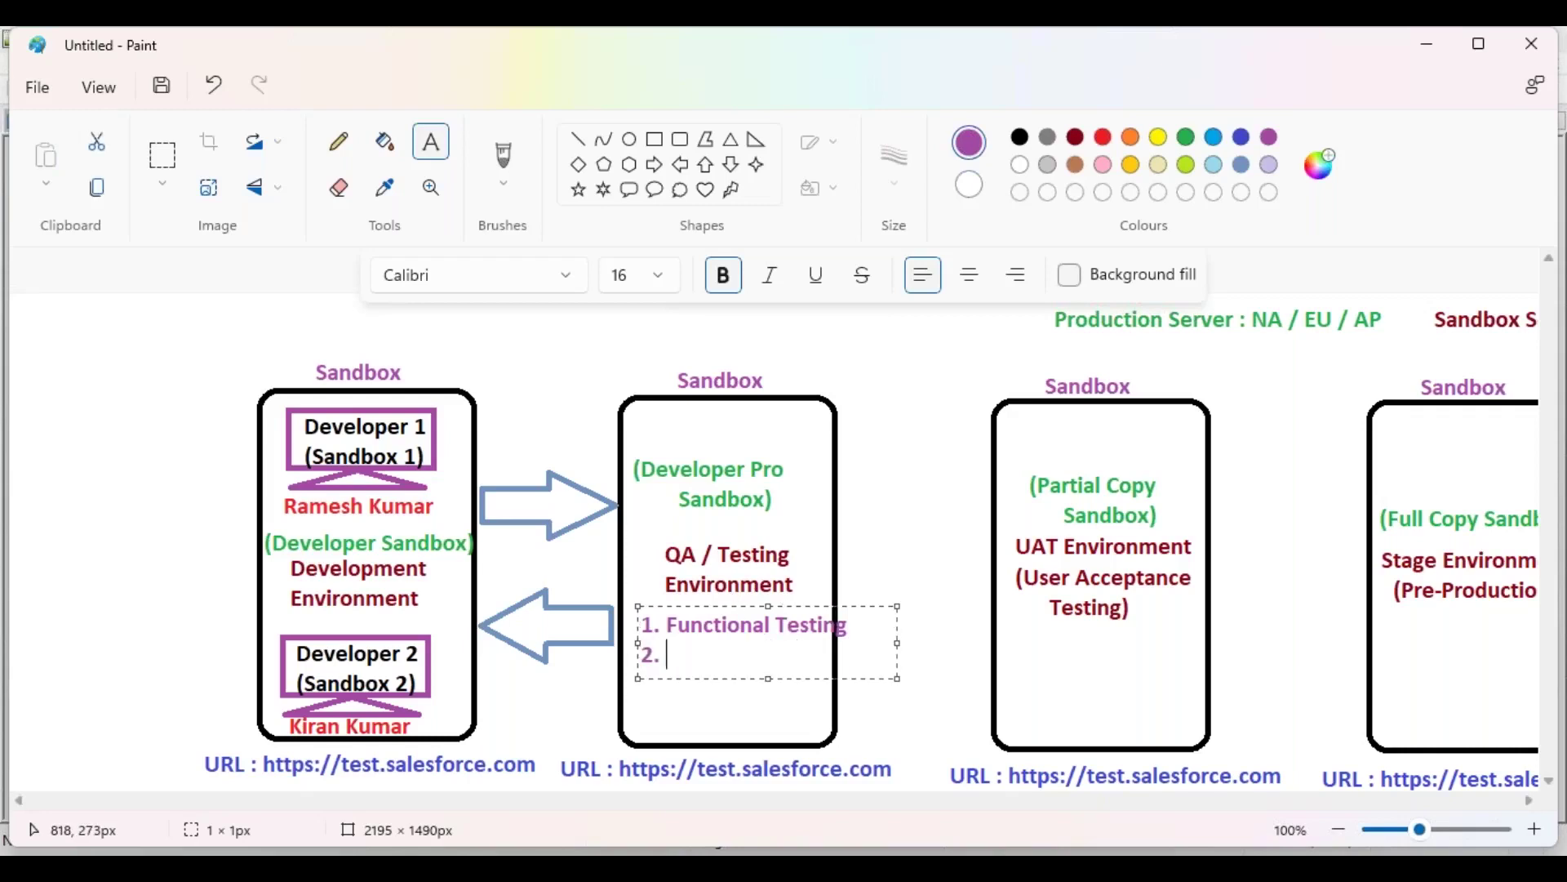
text(Performance Testing)
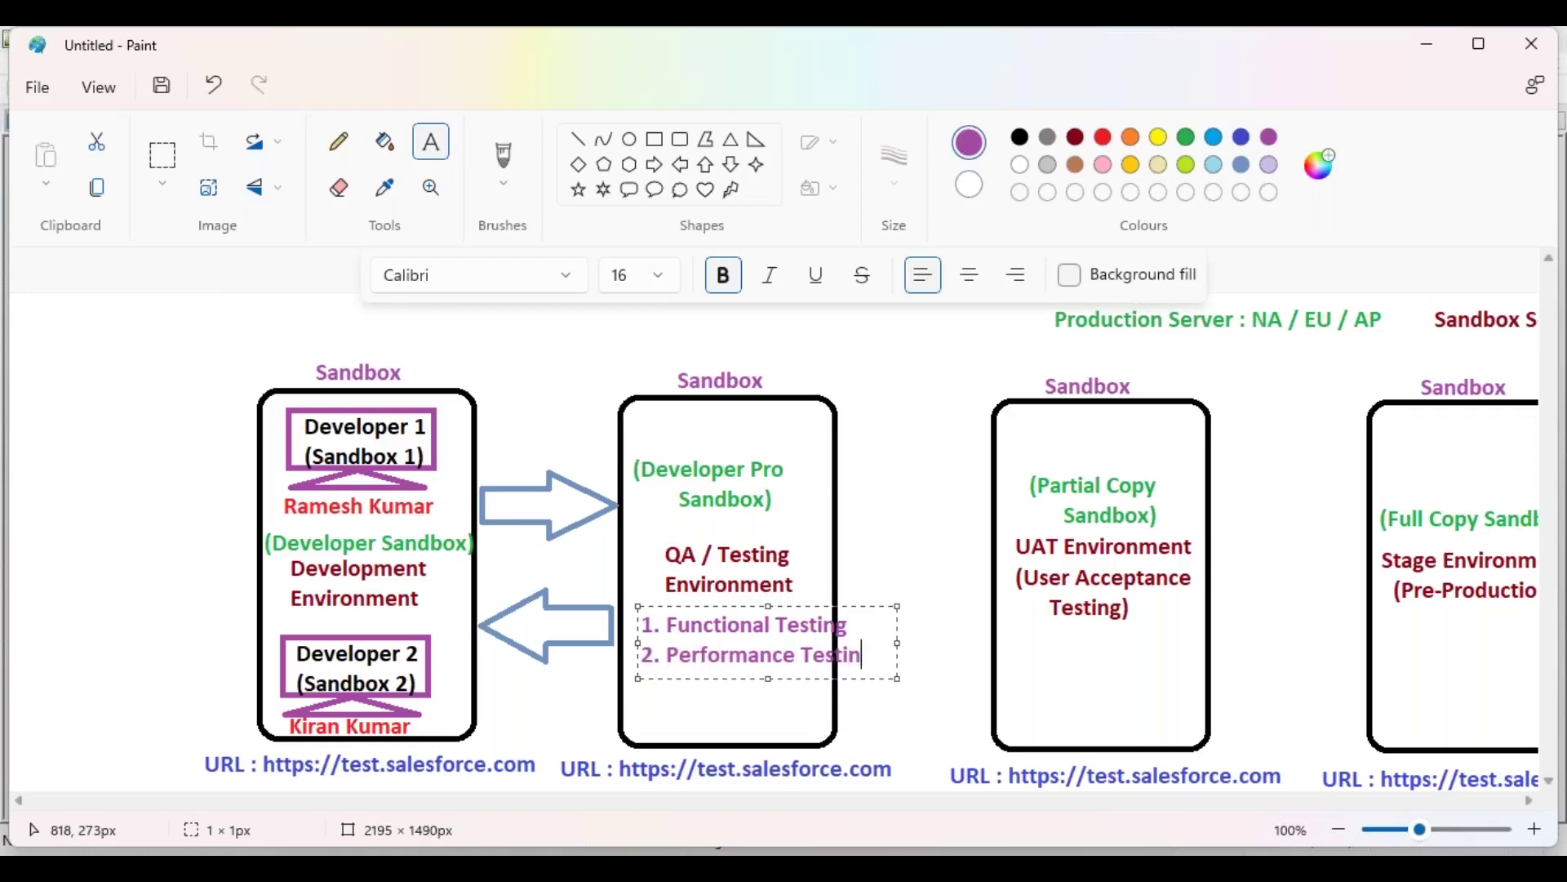
Step: Add '3. Security Testing' and '4. Regression Testing' to the list
key(Return)
text(3. Security T)
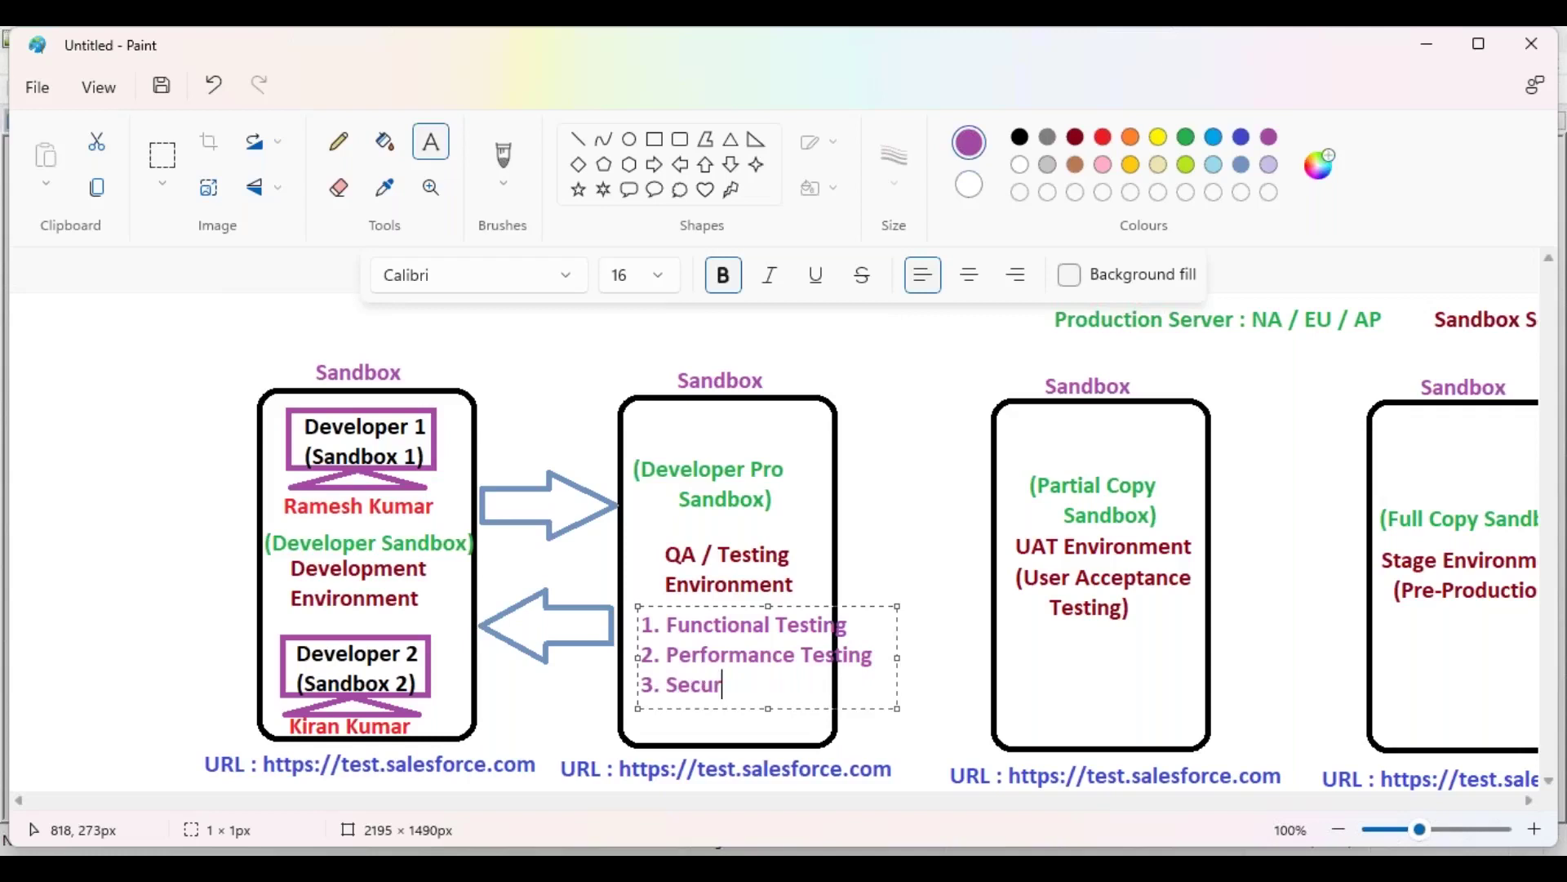
text(ting)
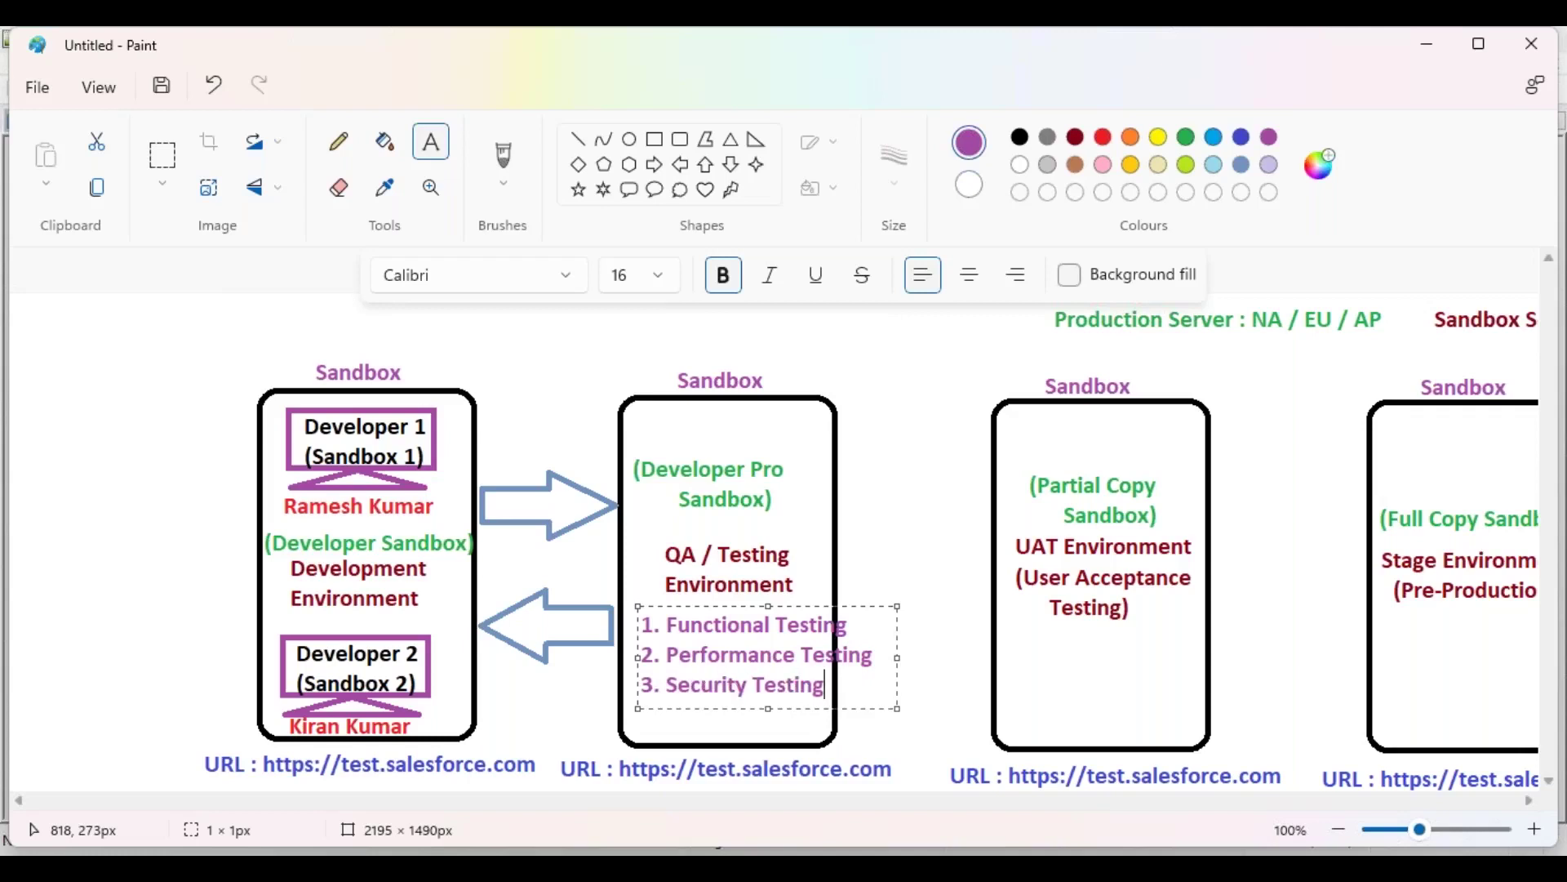
key(Return)
text(4. Regression Testing)
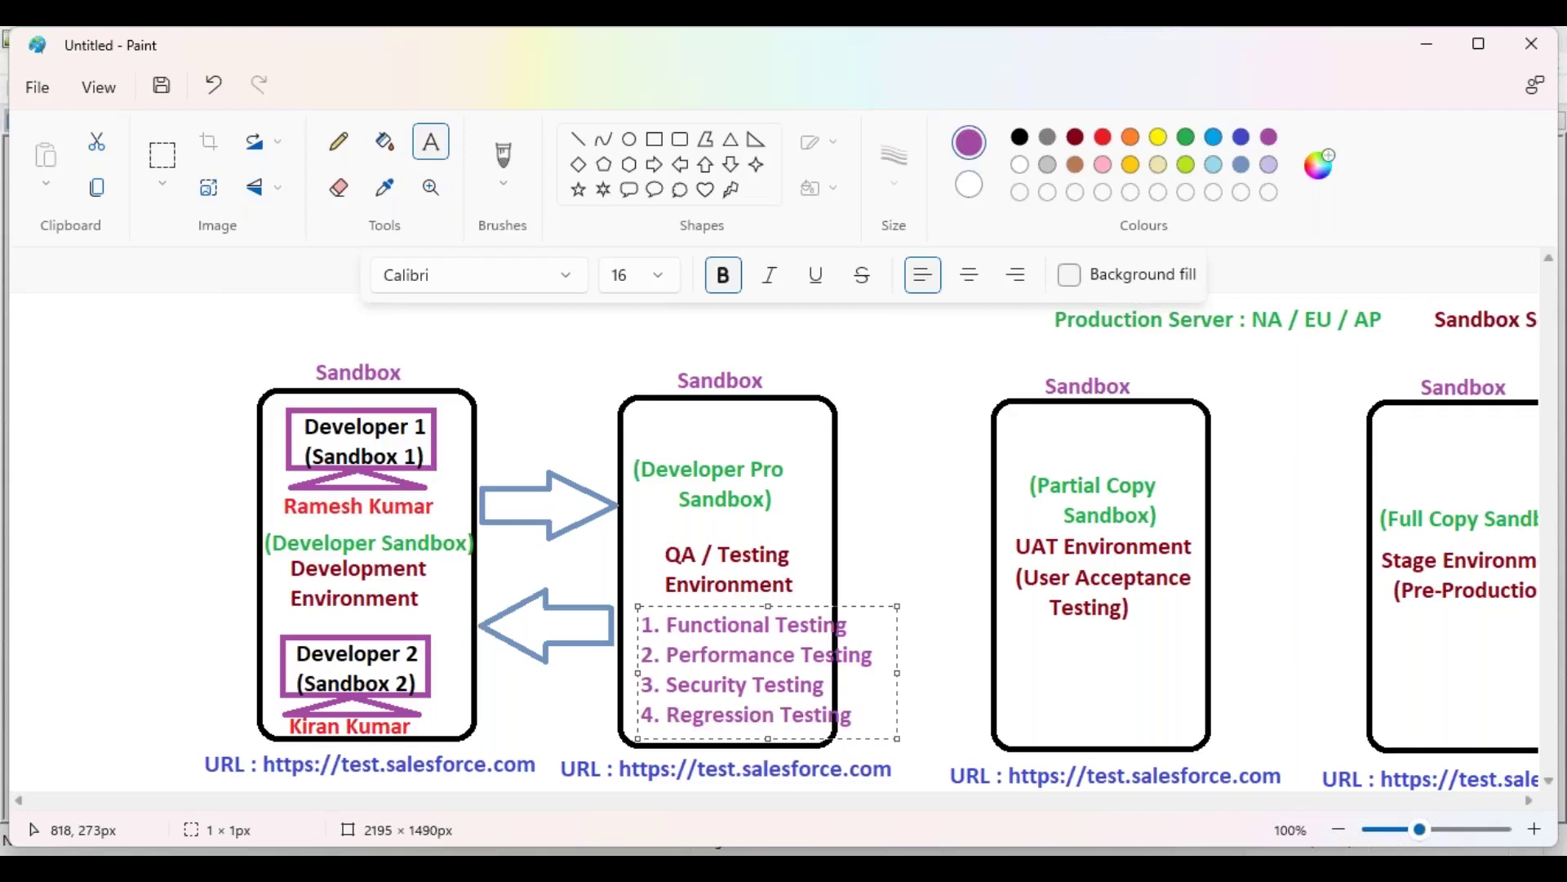
Step: Resize the testing list to font size 14 and nudge it into place
drag(713, 607, 704, 608)
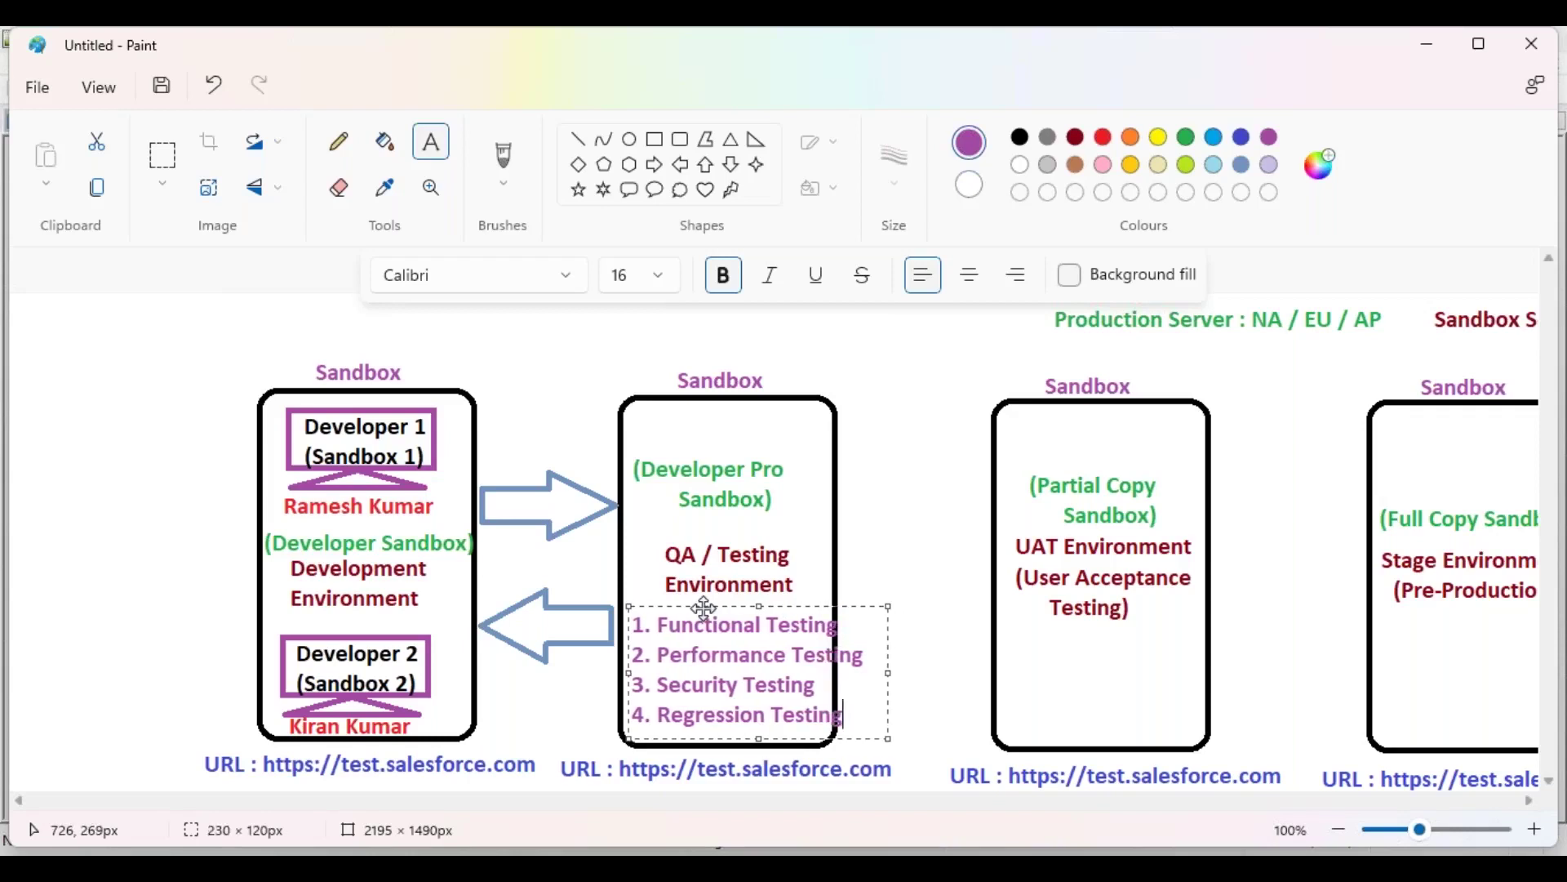
drag(867, 722, 639, 632)
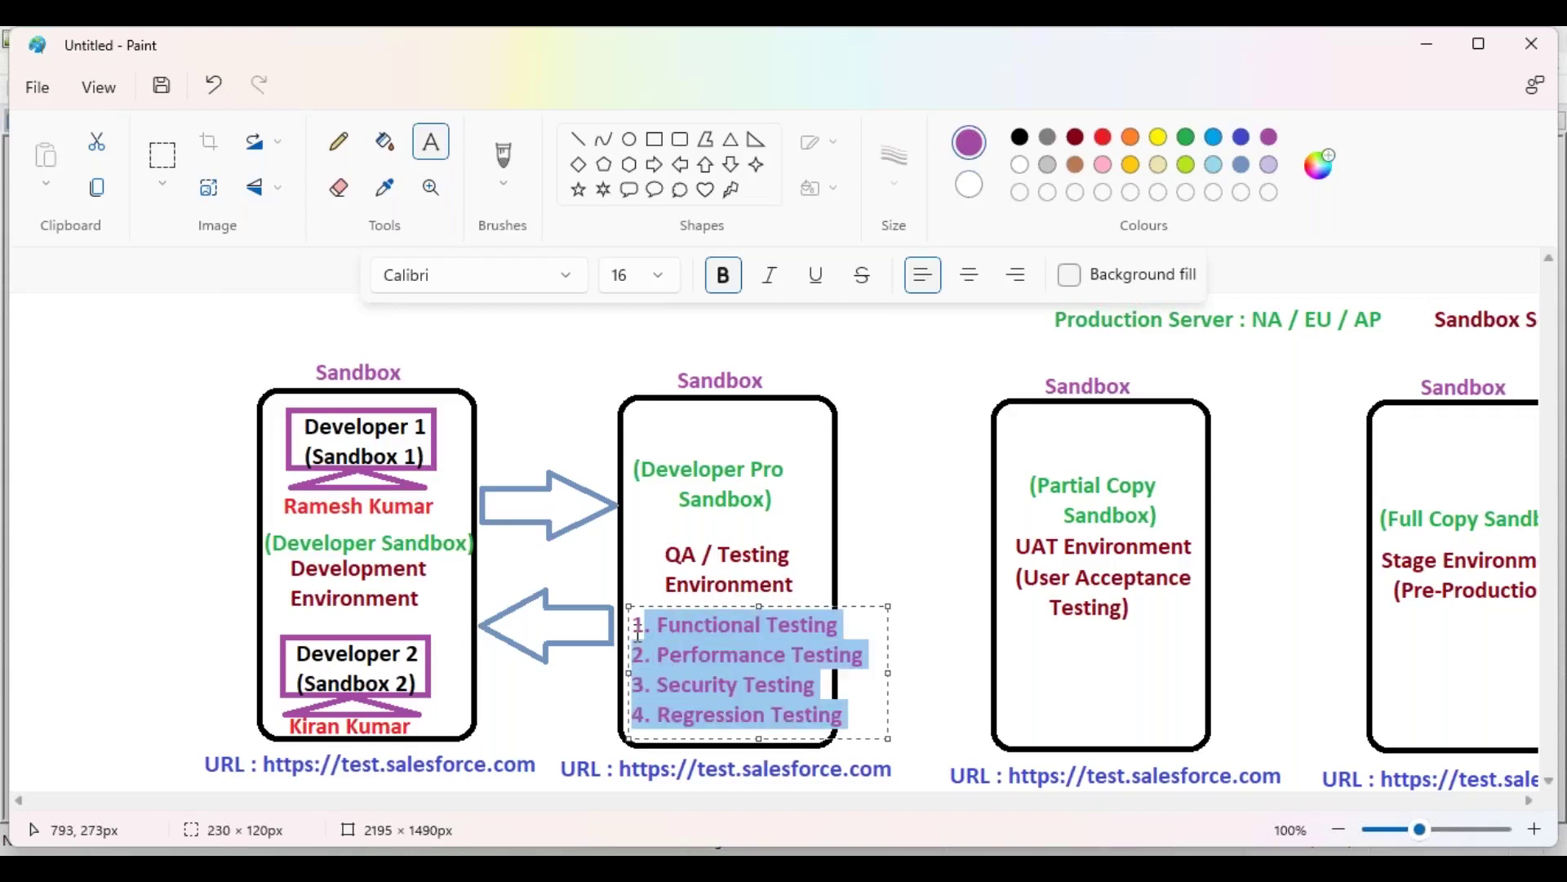
click(664, 278)
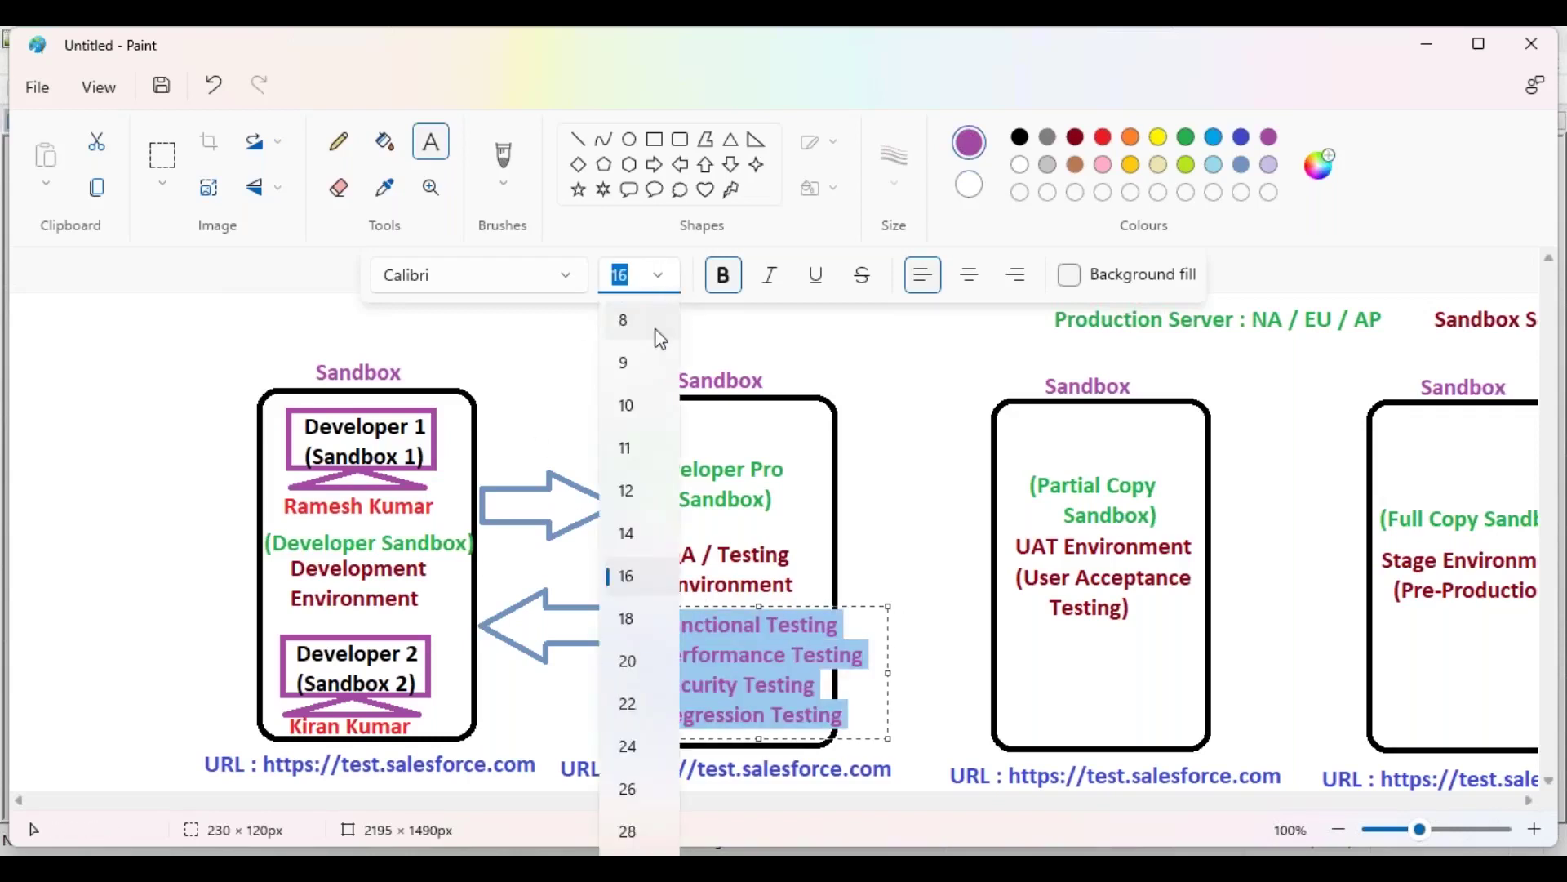
click(626, 533)
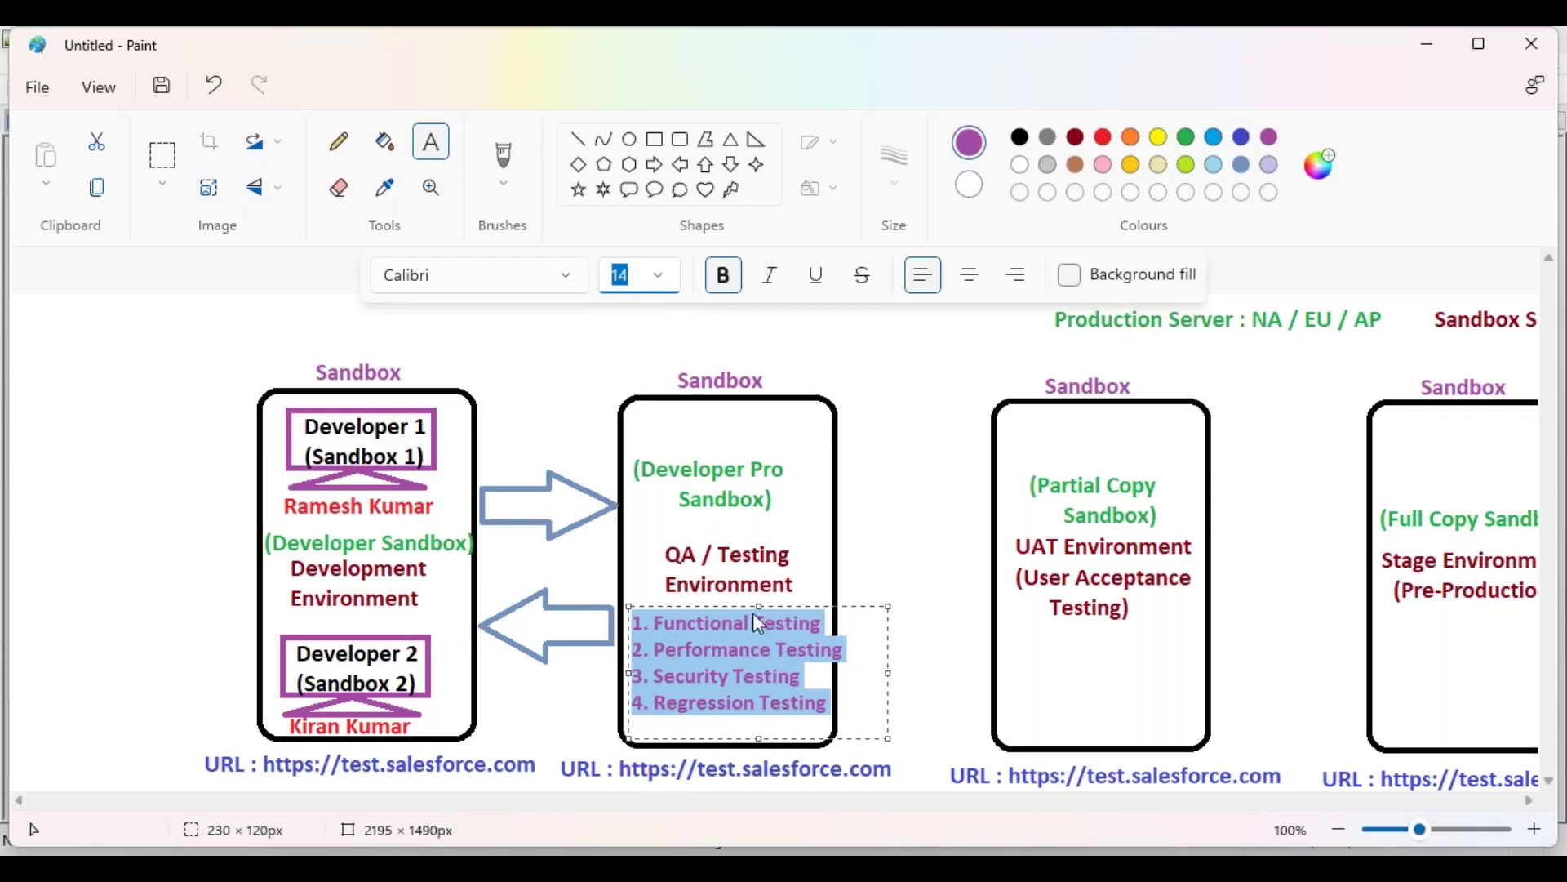
drag(724, 607, 722, 614)
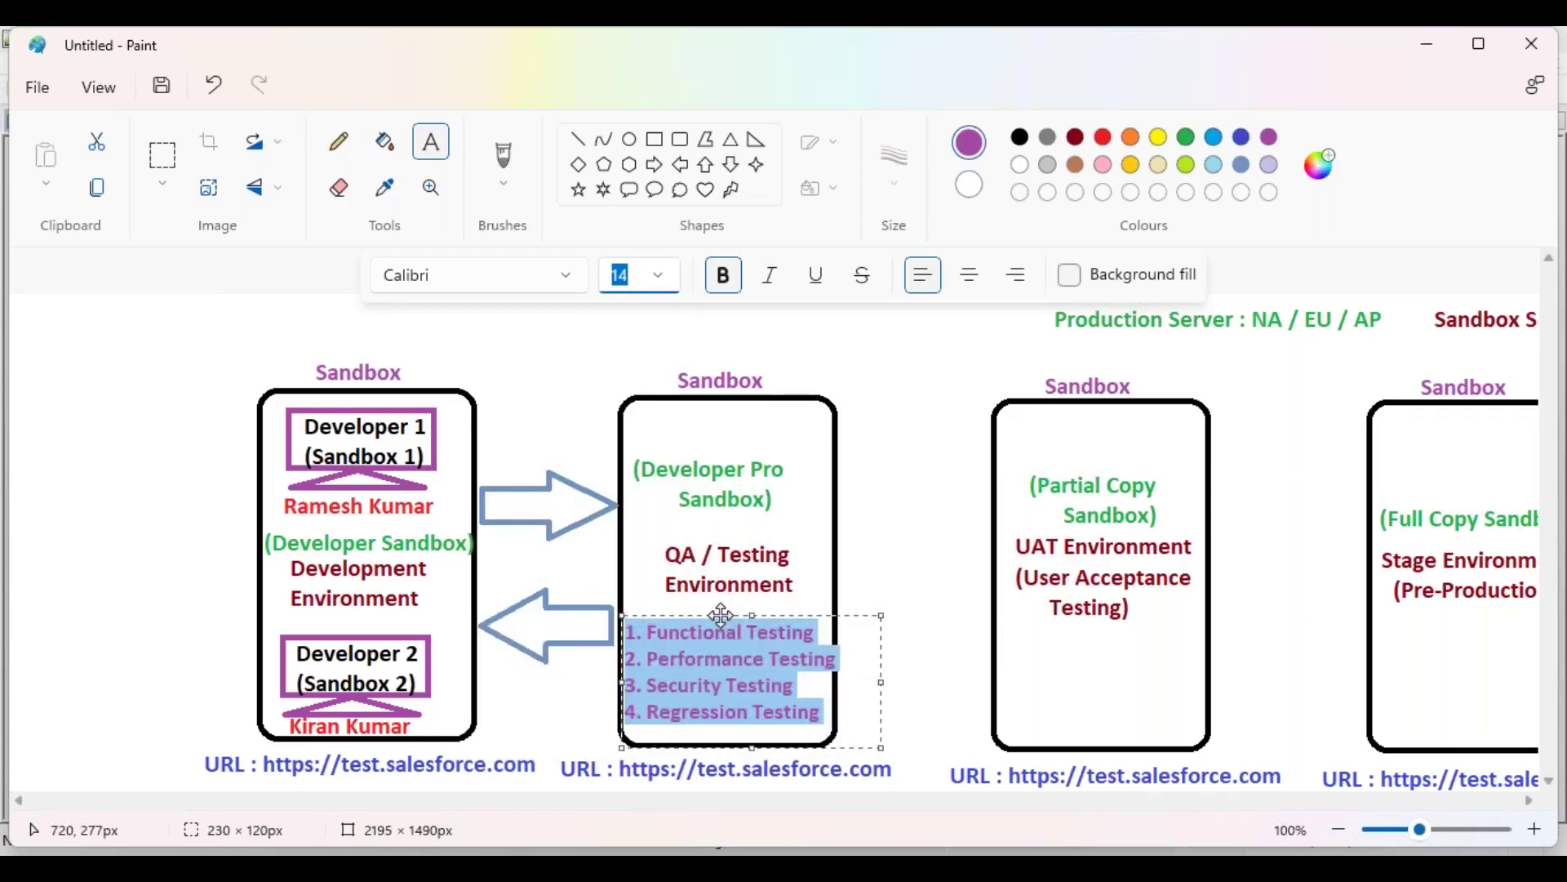
click(985, 565)
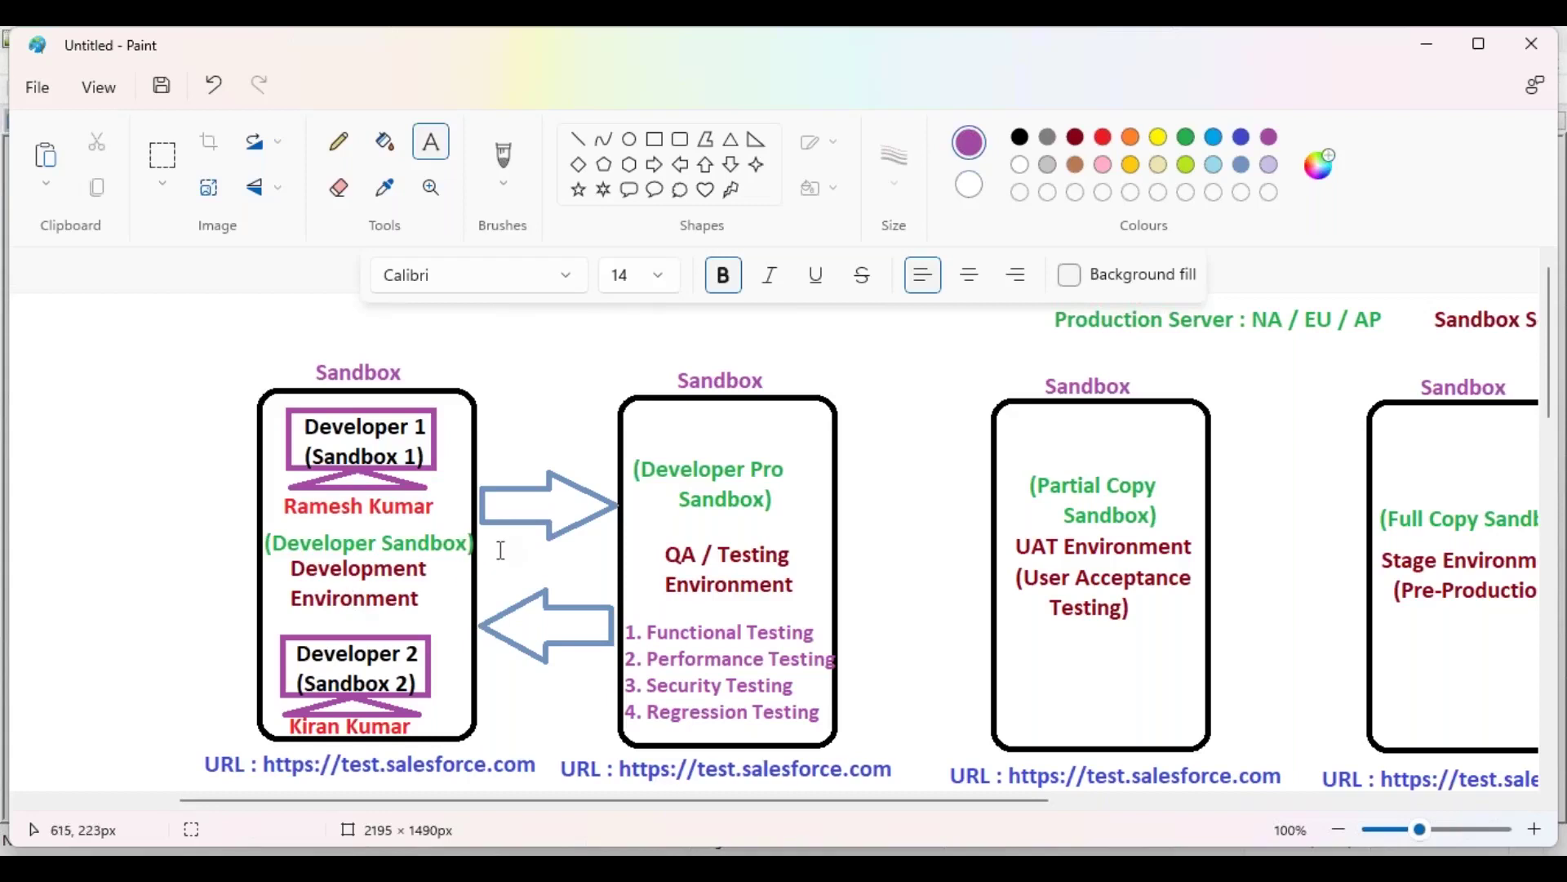
Step: Label the arrows 'Deploy' and 'Defects' in dark-red size-16 text
click(663, 278)
click(626, 576)
click(490, 490)
click(1078, 139)
text(Deploy)
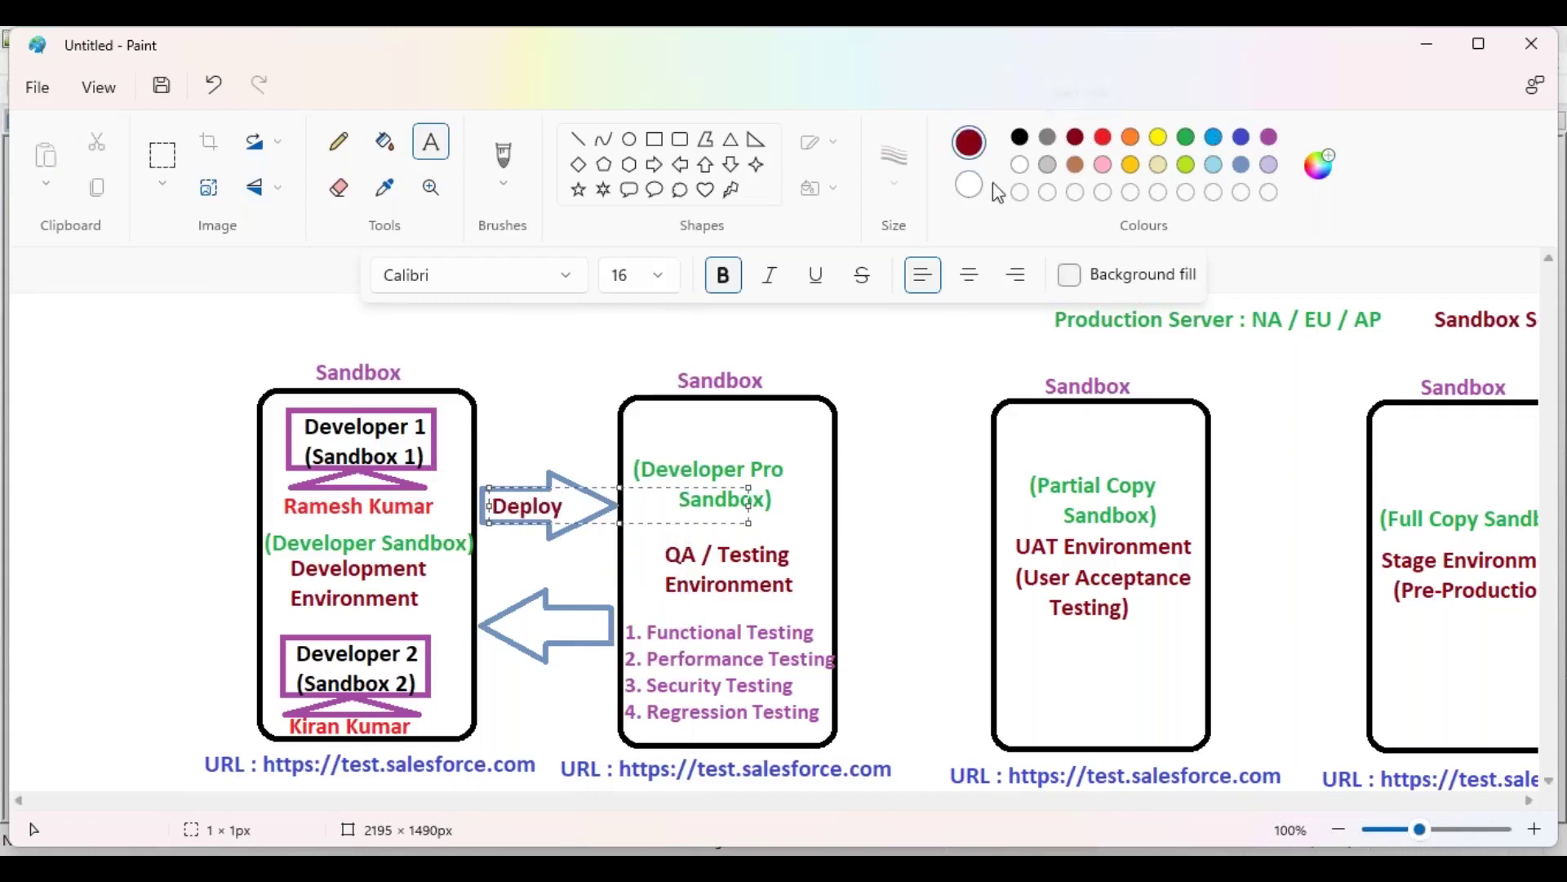
click(521, 628)
text(Defects)
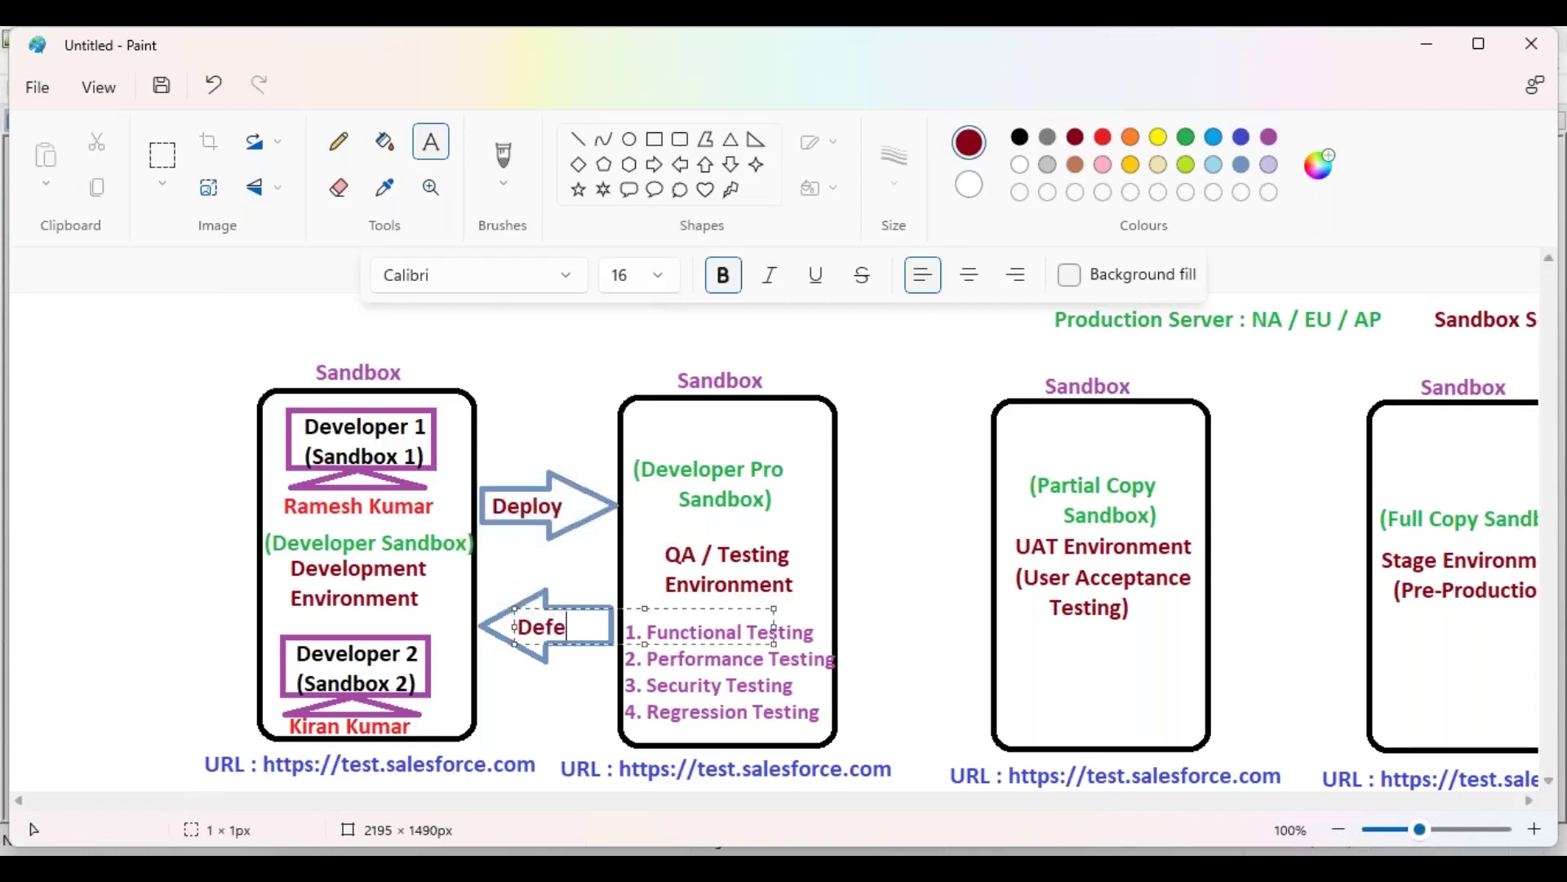
click(619, 559)
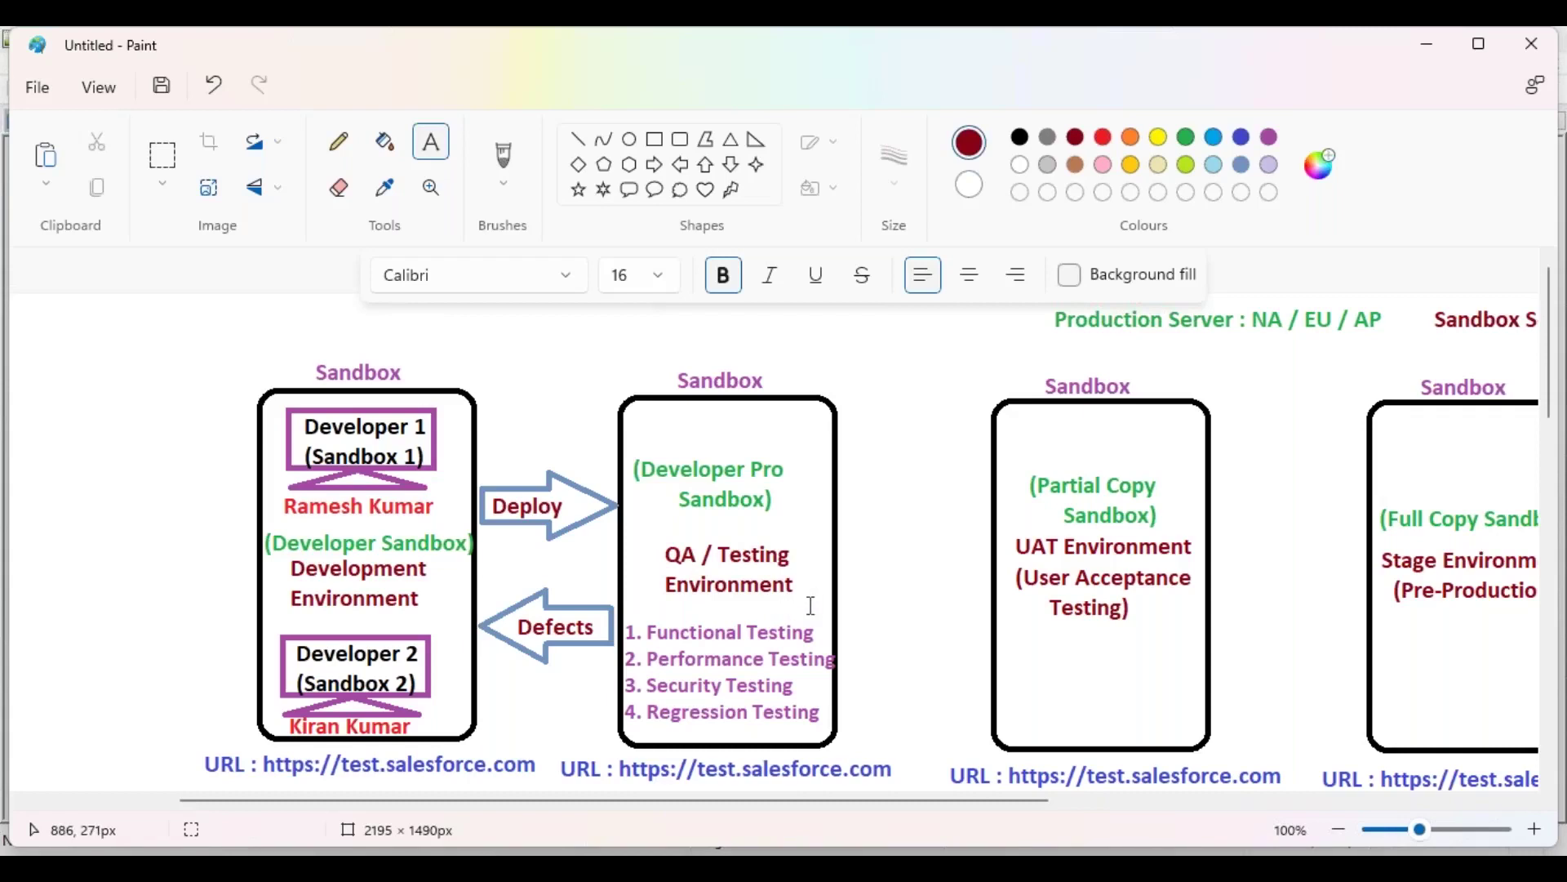
click(655, 165)
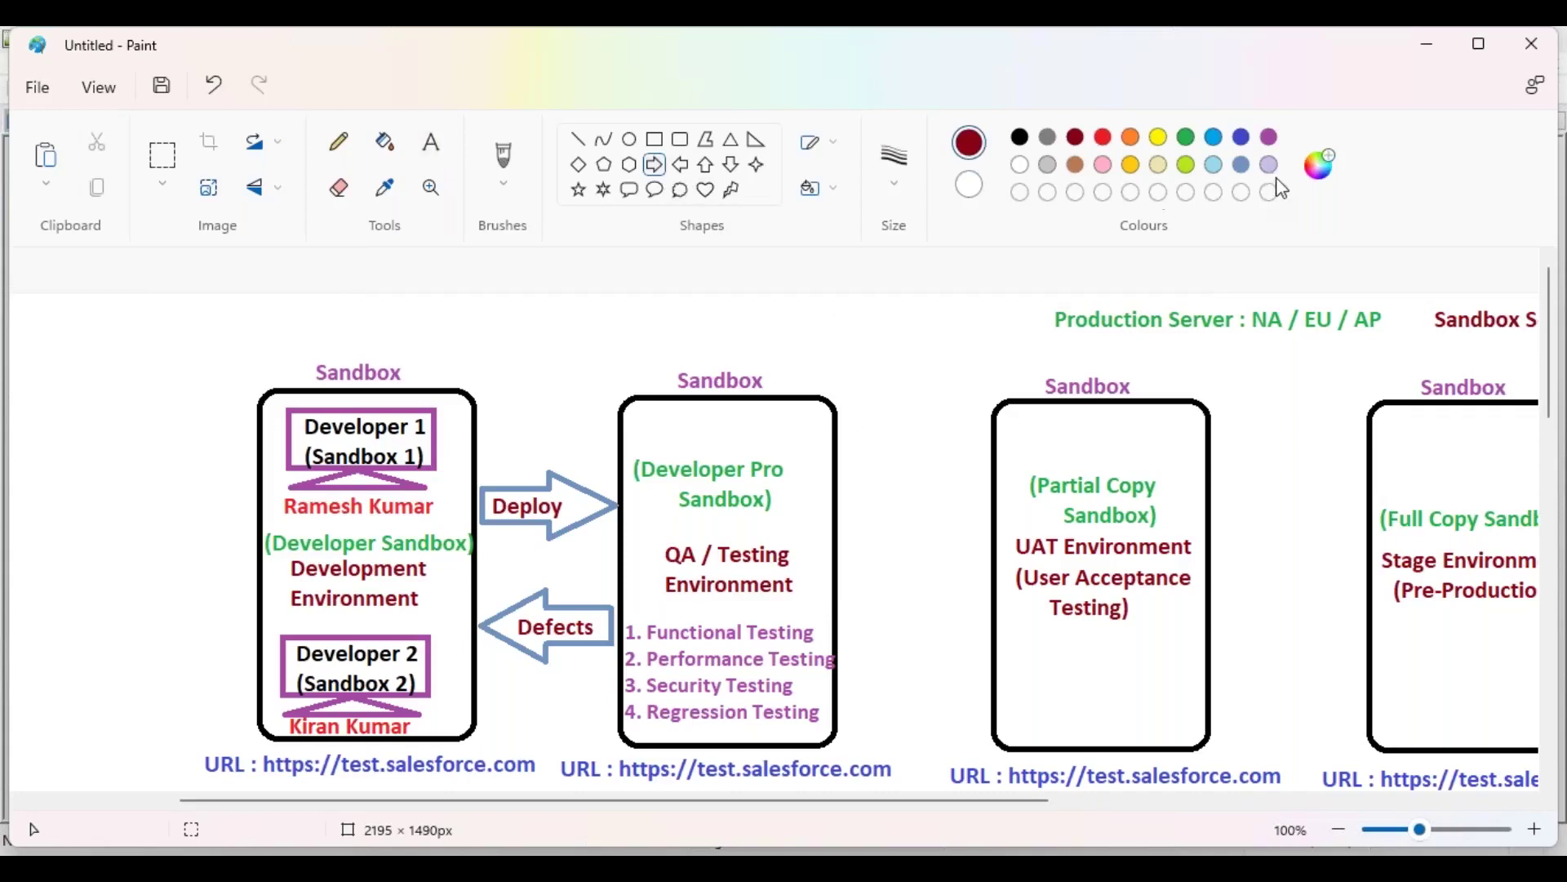
Step: Draw a light blue right arrow from the QA box to the UAT box
click(1241, 164)
drag(841, 539, 989, 617)
click(922, 473)
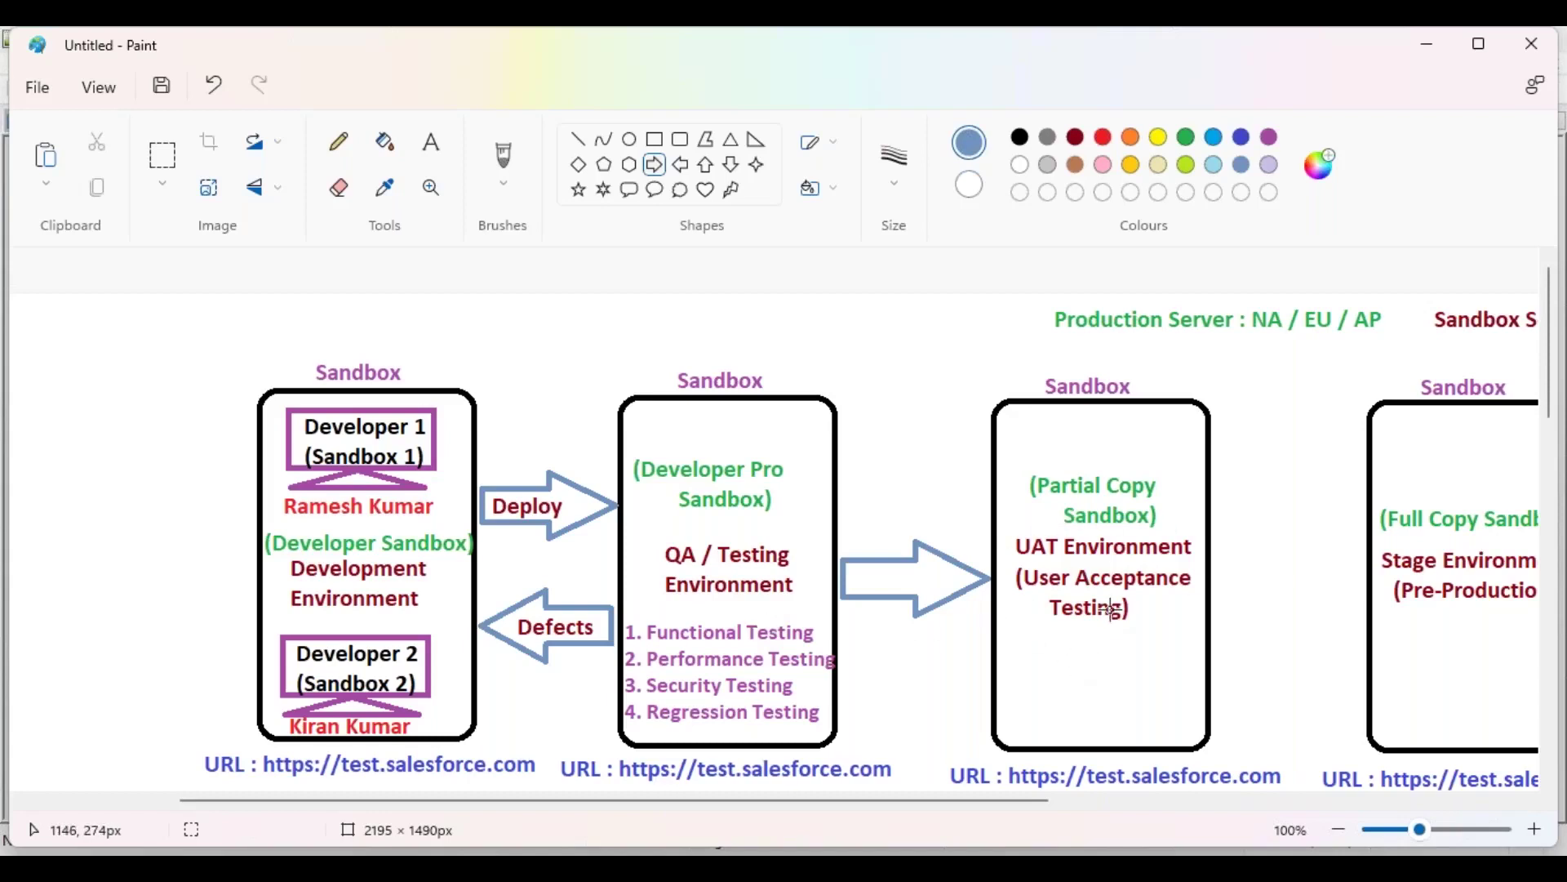
click(431, 142)
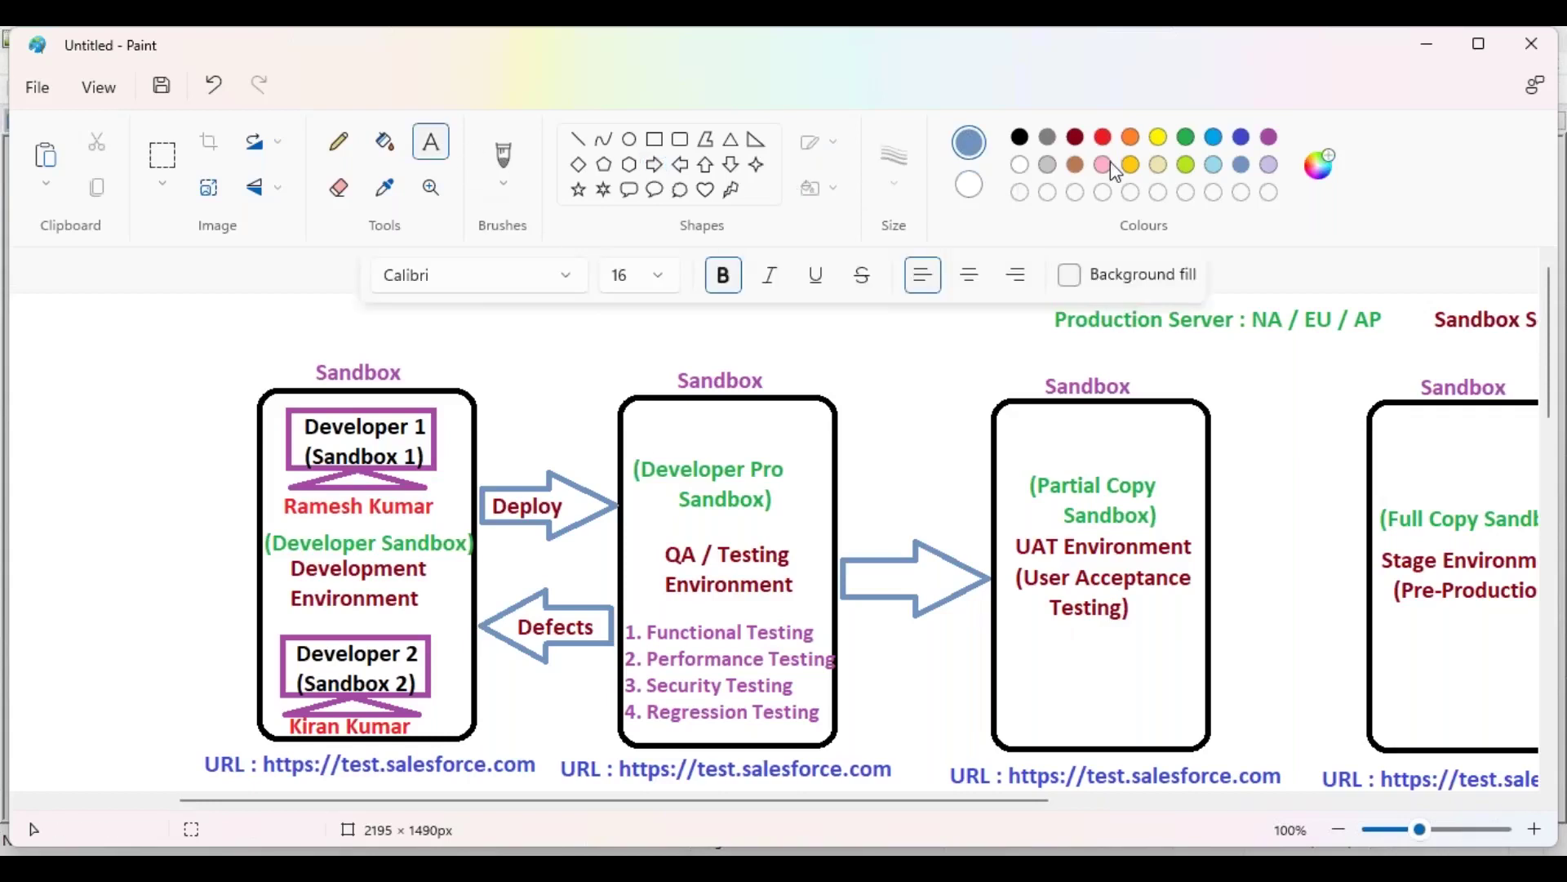
Step: Add '(Business People)' in blue beneath the User Acceptance Testing description in the UAT box
click(1186, 138)
click(1241, 137)
click(1005, 630)
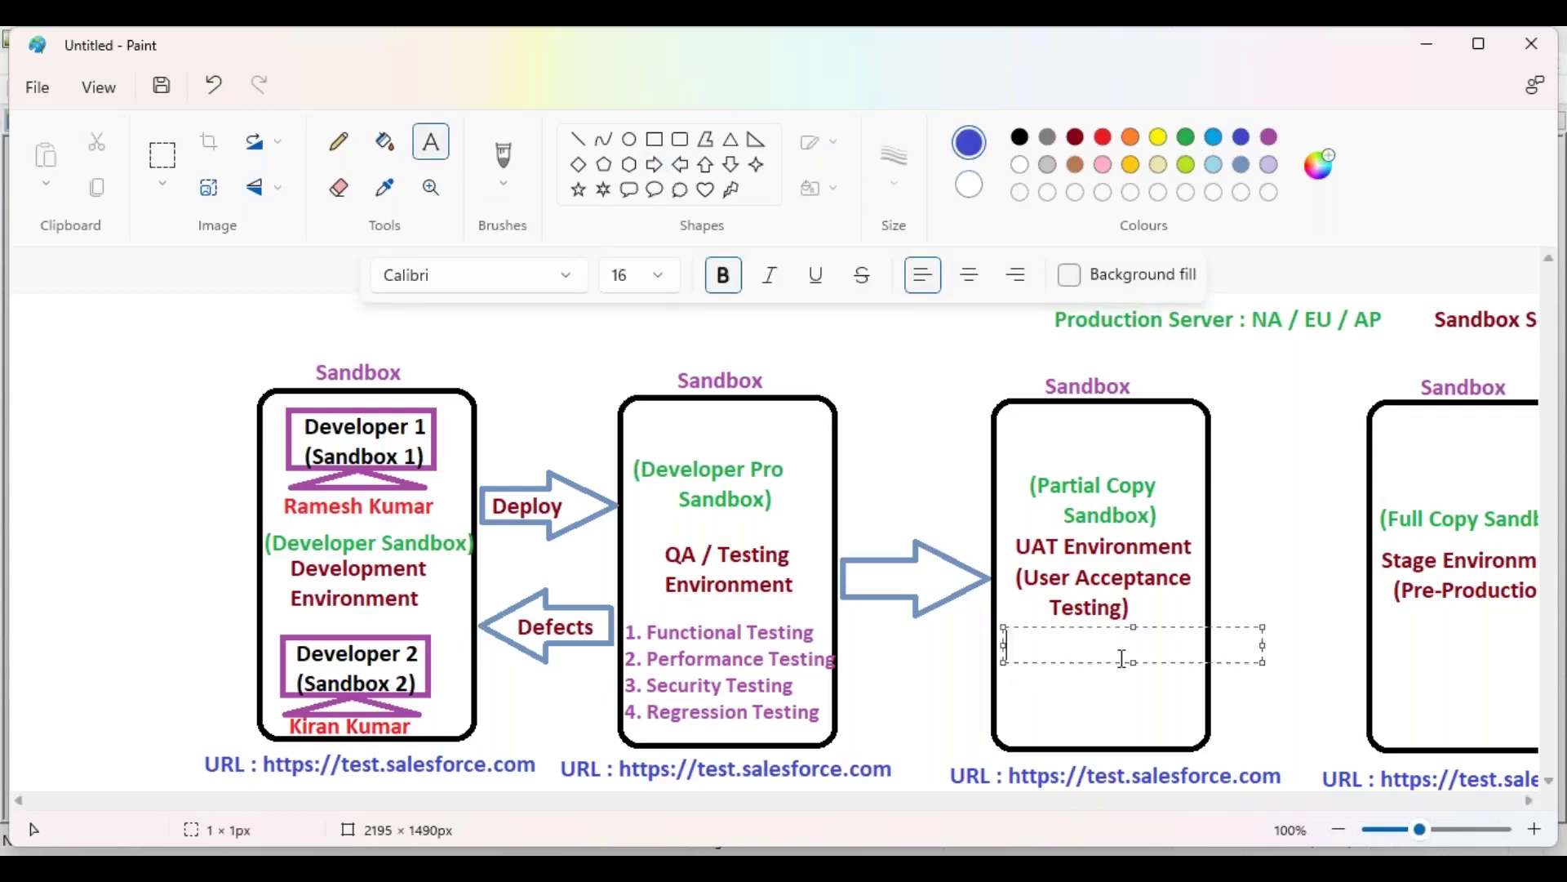
text((Business People))
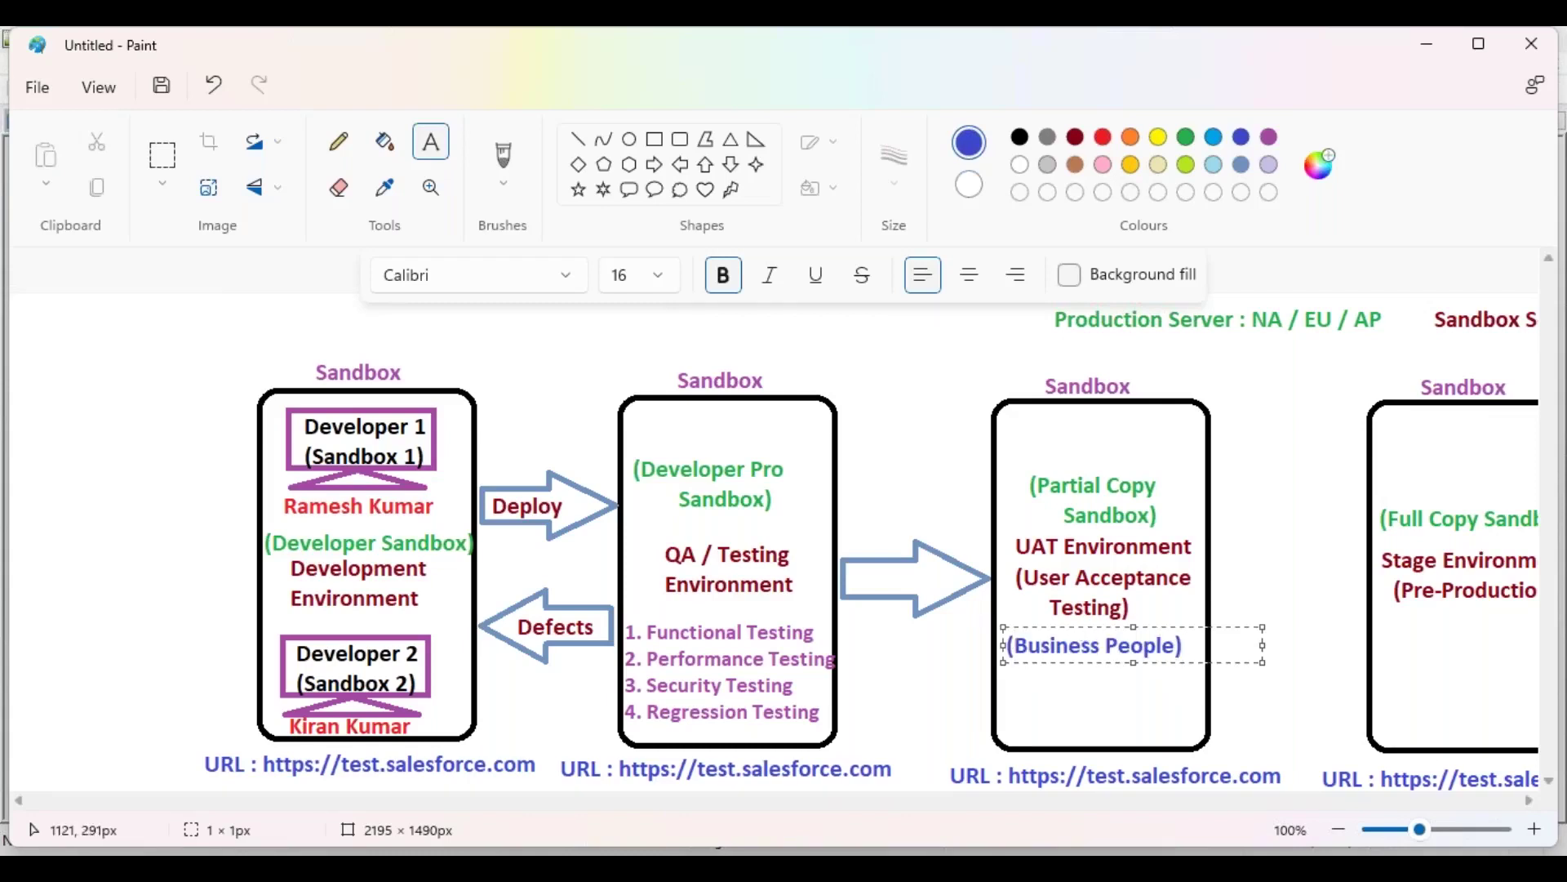
drag(1077, 625, 1084, 627)
click(1232, 563)
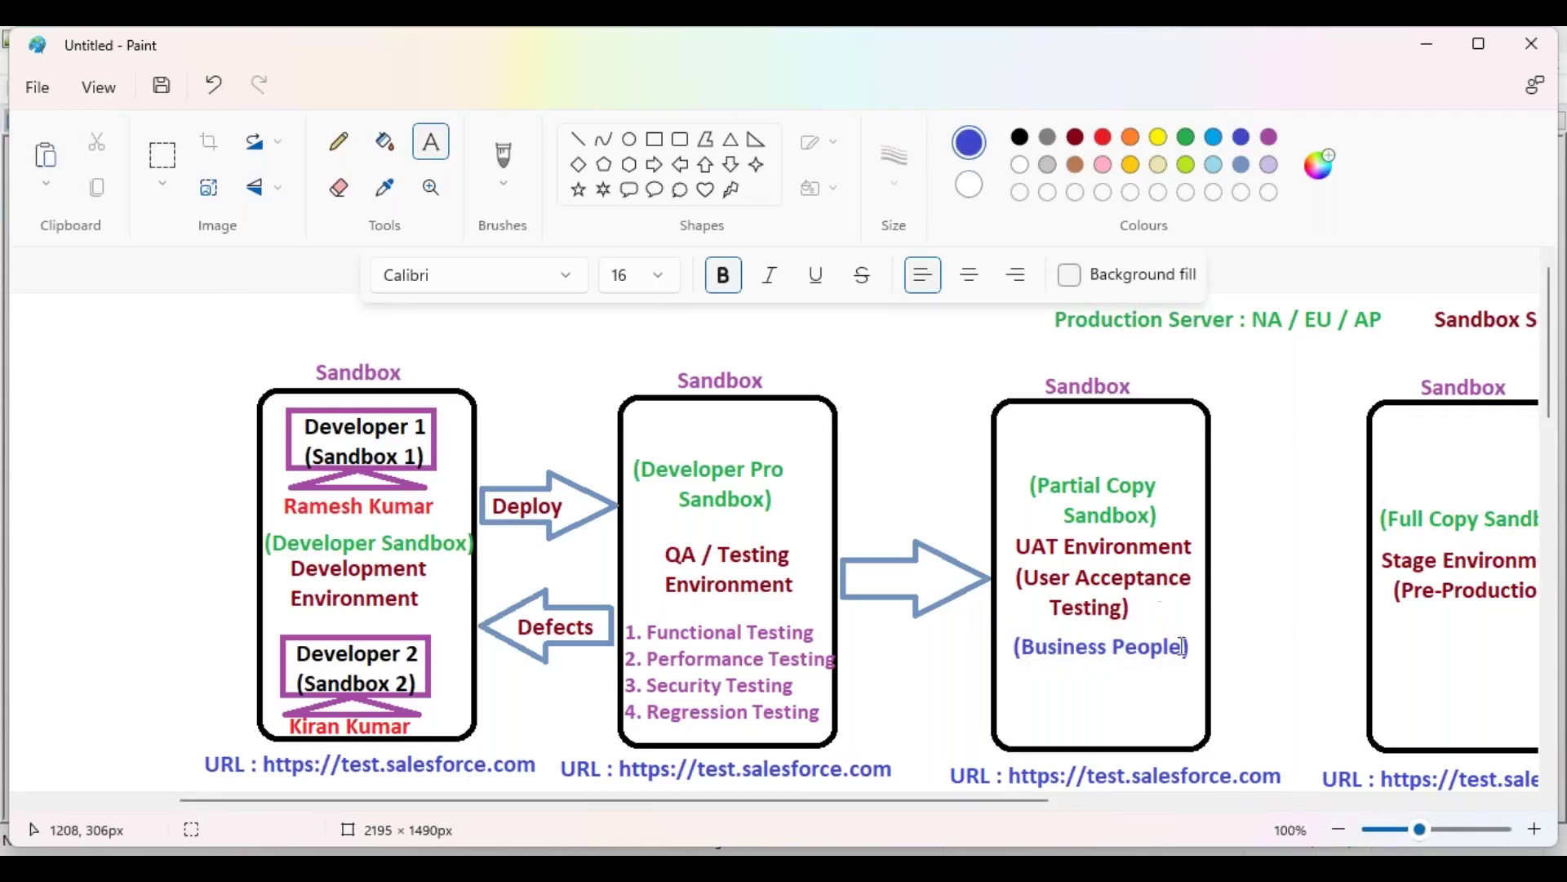
drag(926, 800, 1056, 805)
click(654, 164)
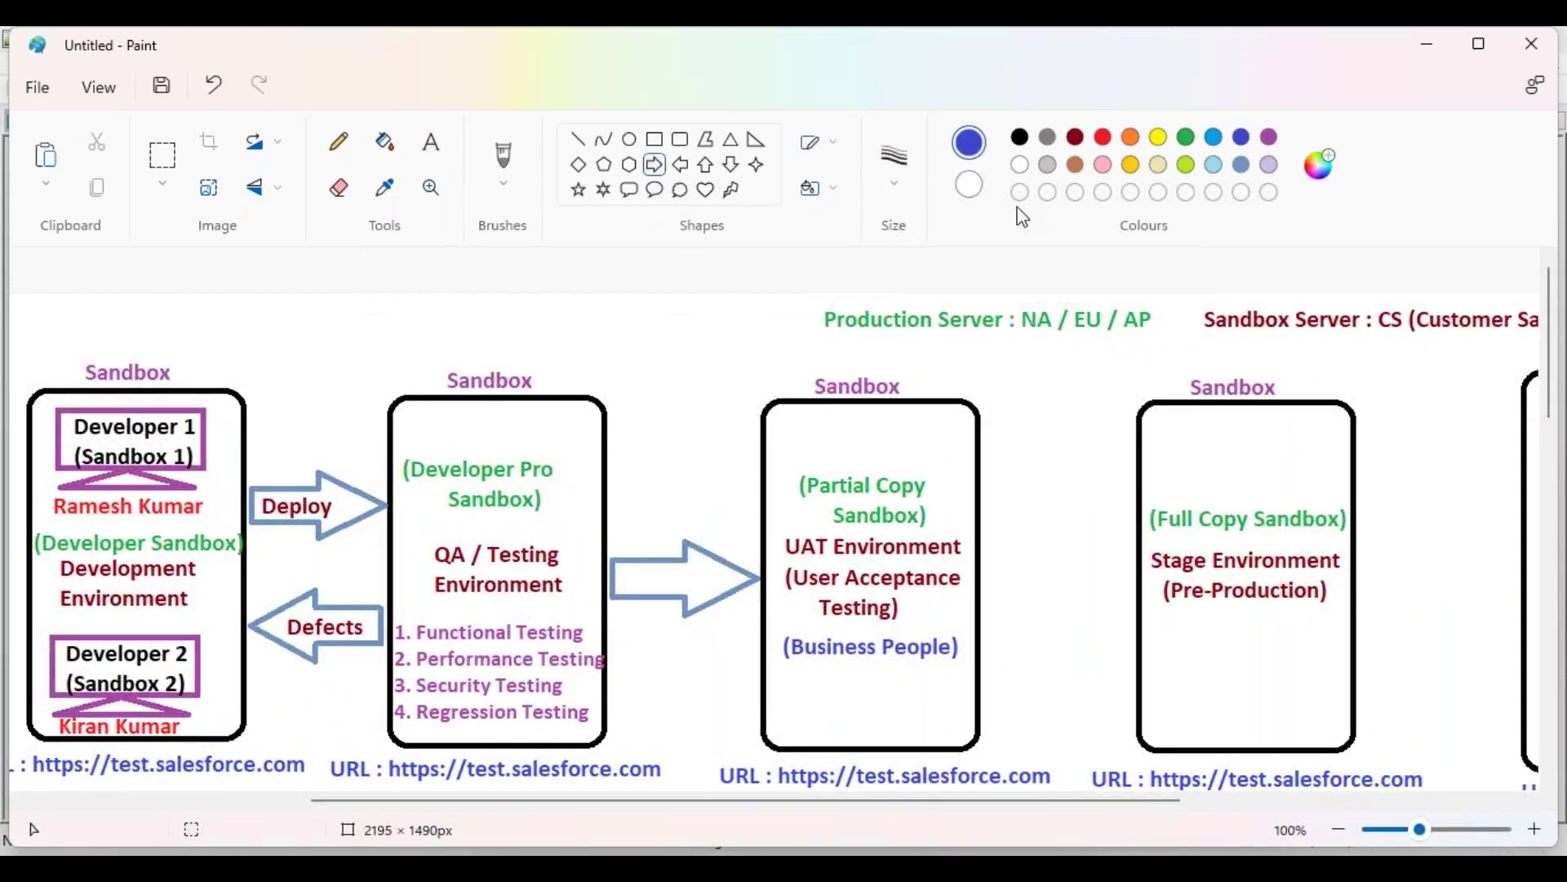
Step: Draw a steel blue outlined right arrow from the UAT Environment box to the Stage box
click(1238, 164)
drag(985, 539, 1133, 616)
click(1055, 490)
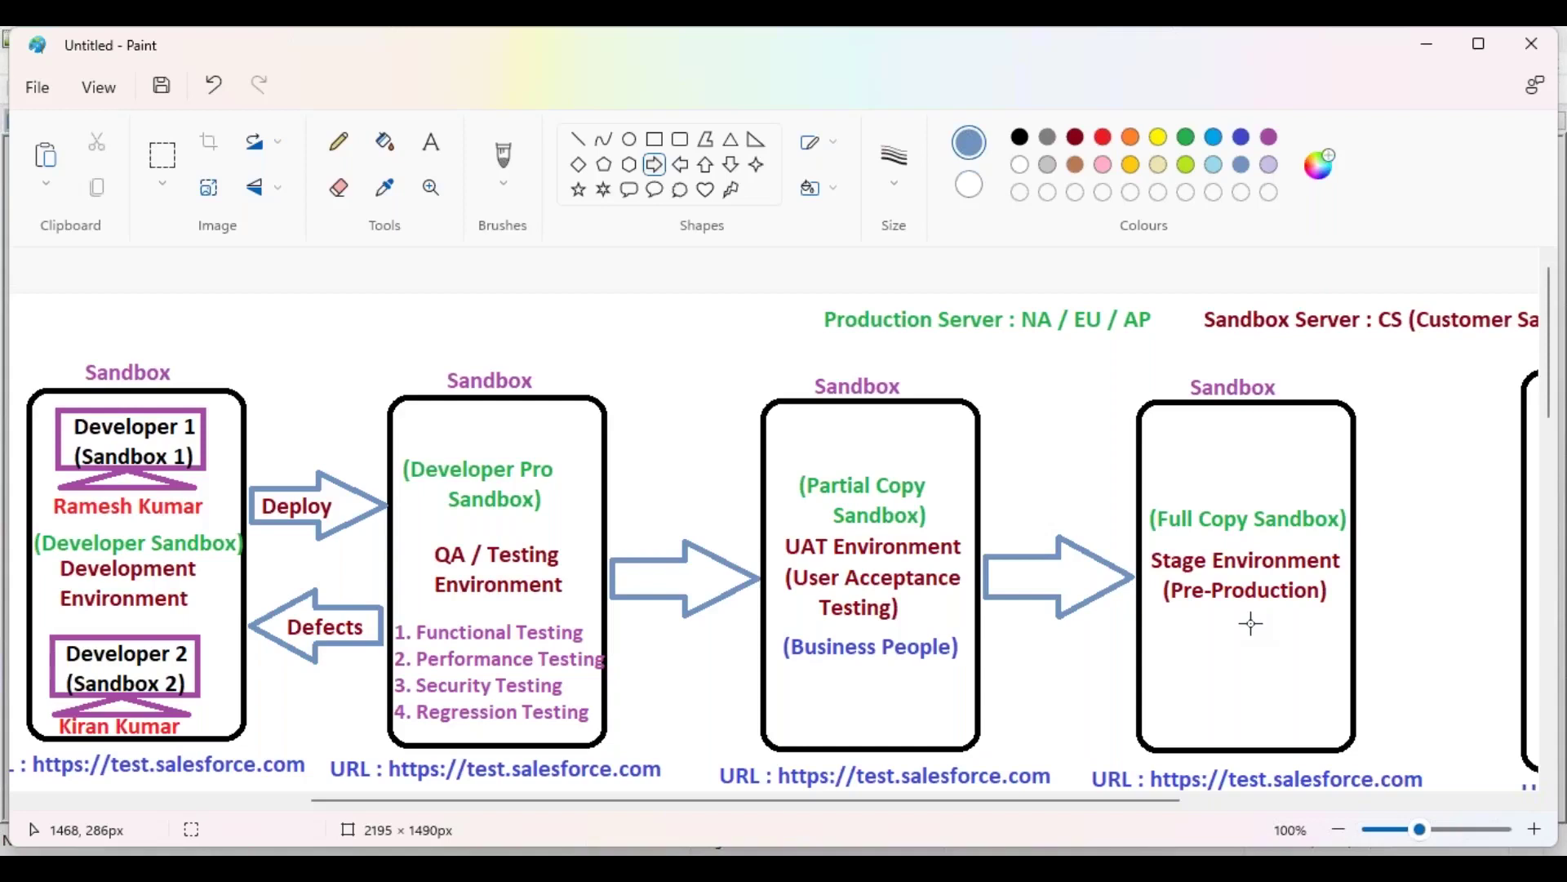
click(431, 143)
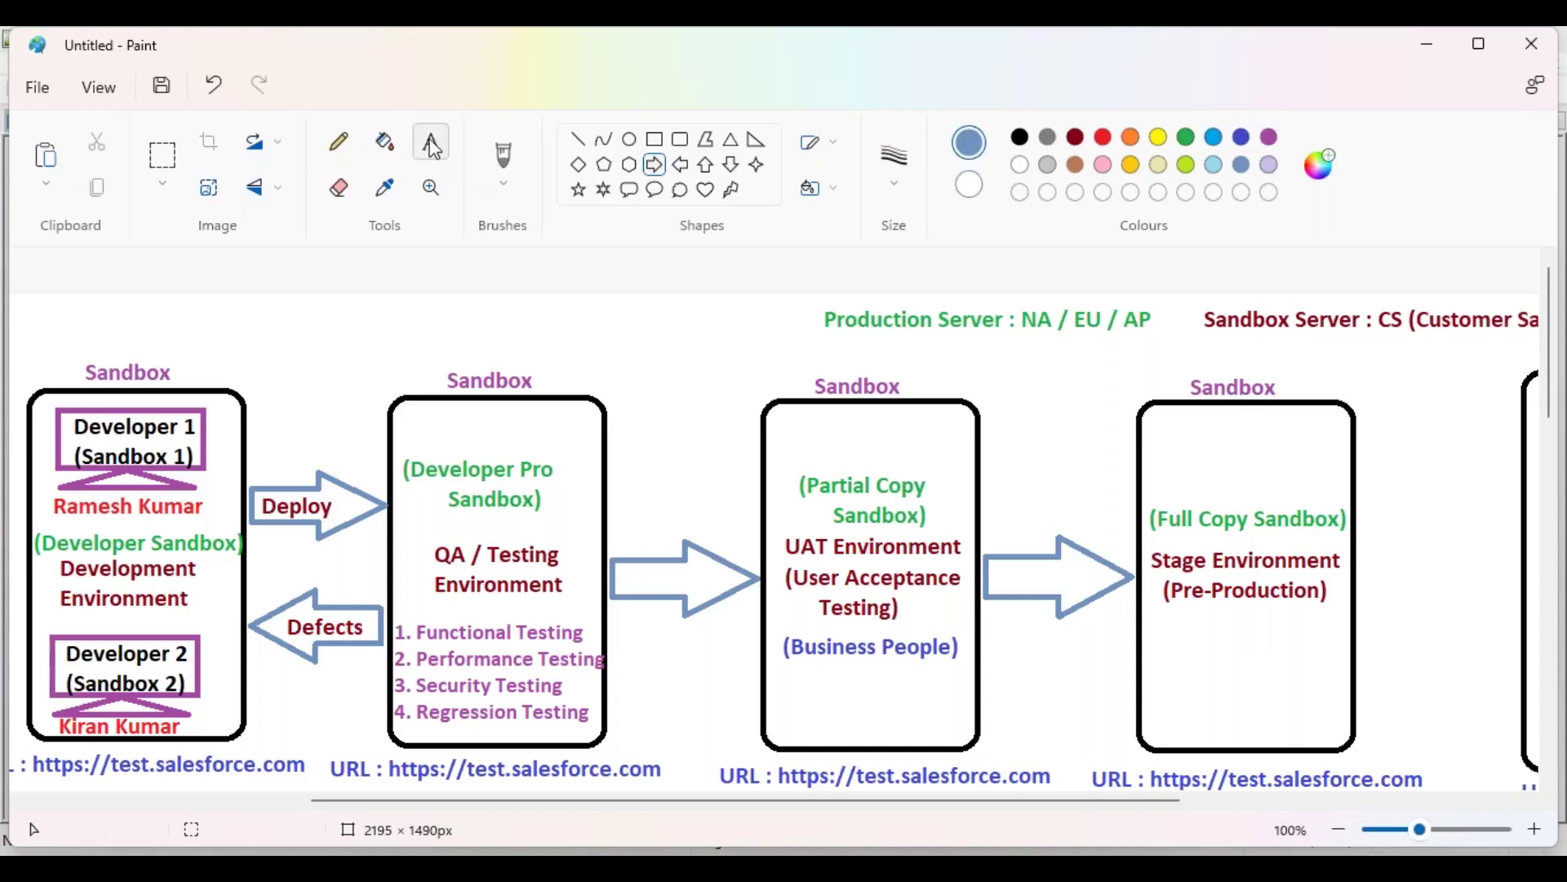
Step: Write '(Demo To Client)' in blue under Pre-Production inside the Stage Environment box
click(1240, 137)
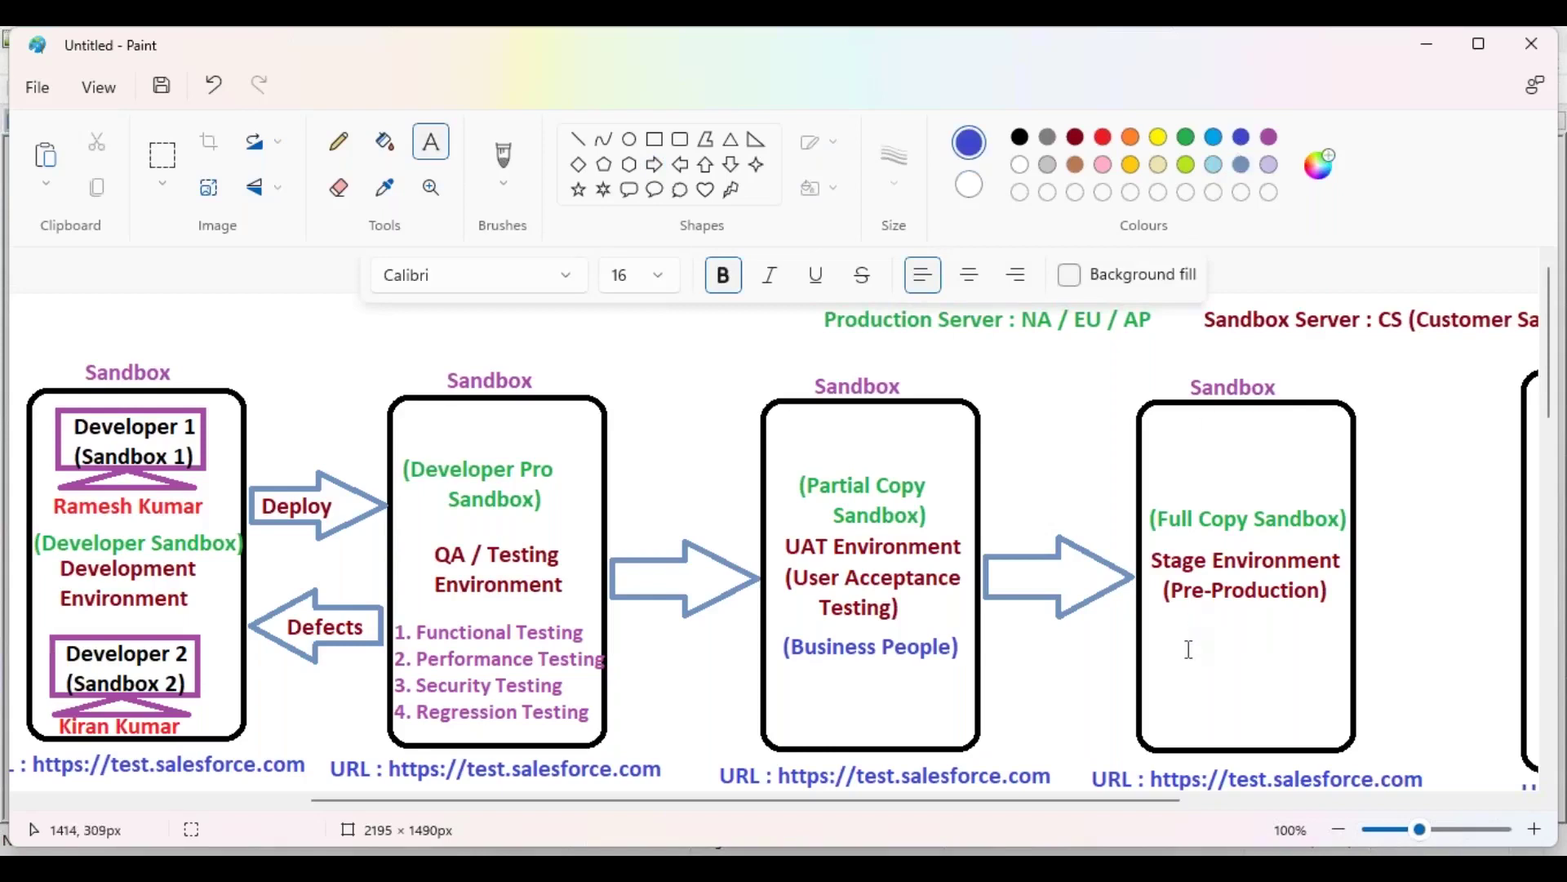
click(1154, 628)
text(()
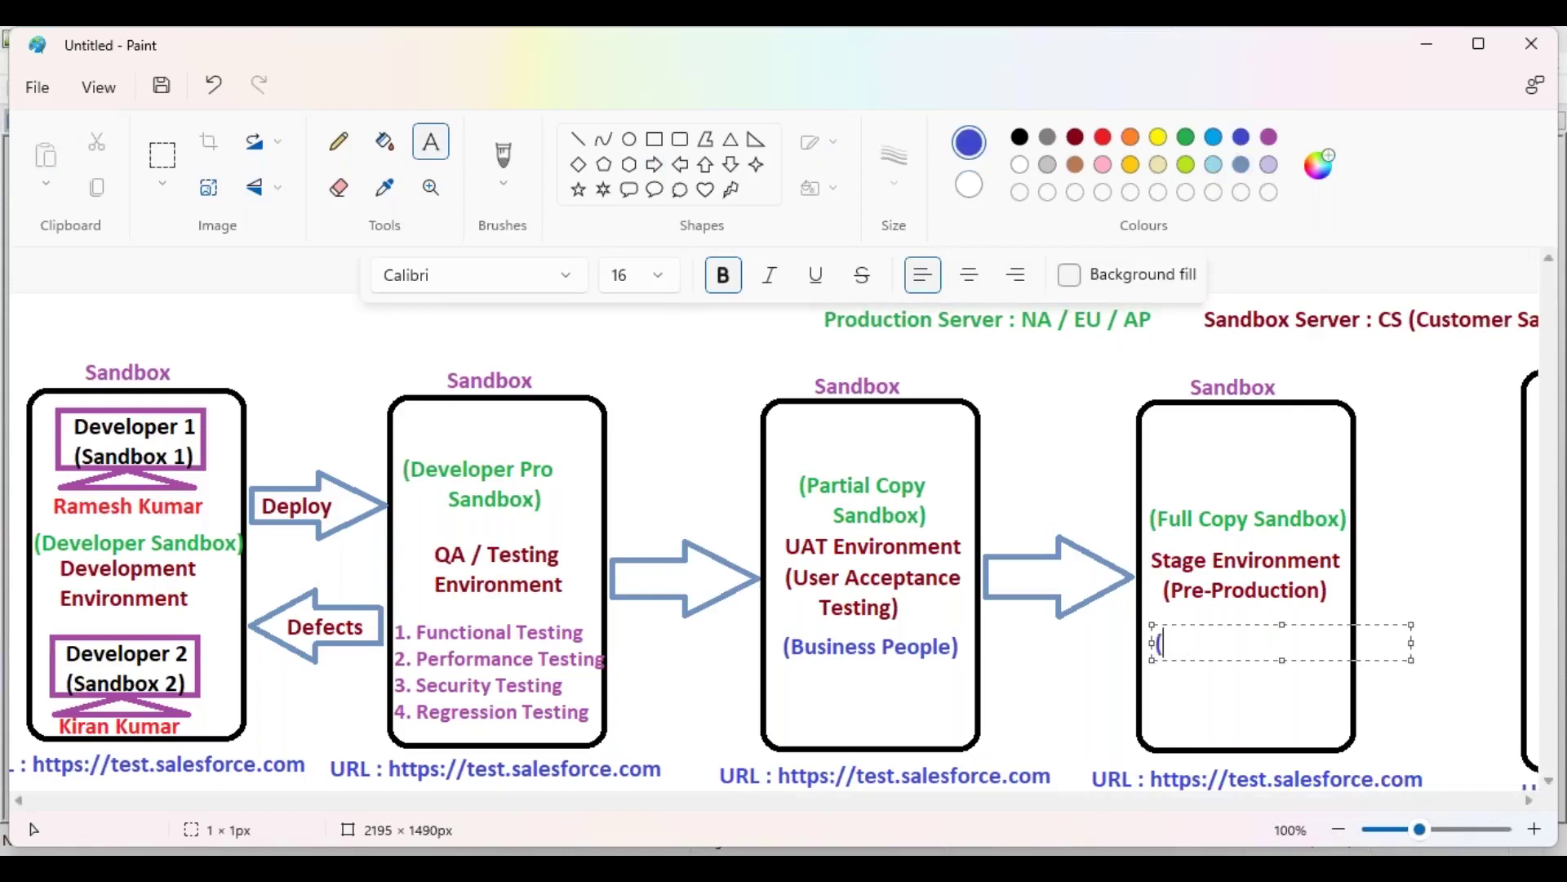
text(Demo To C)
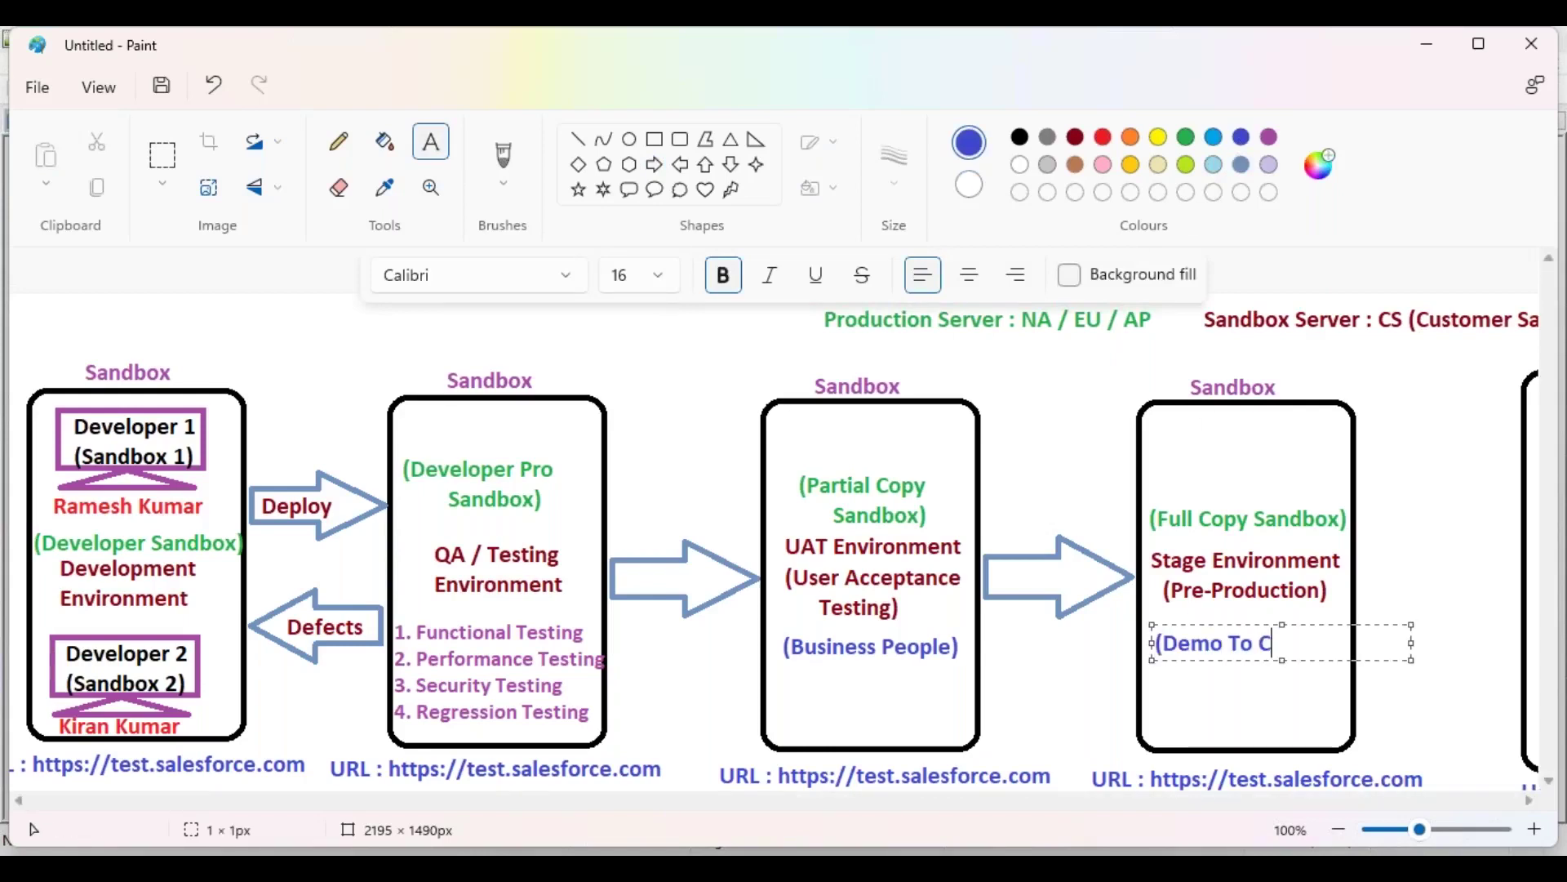
text(lient))
drag(1233, 625, 1244, 625)
click(1333, 595)
drag(1013, 811, 1261, 808)
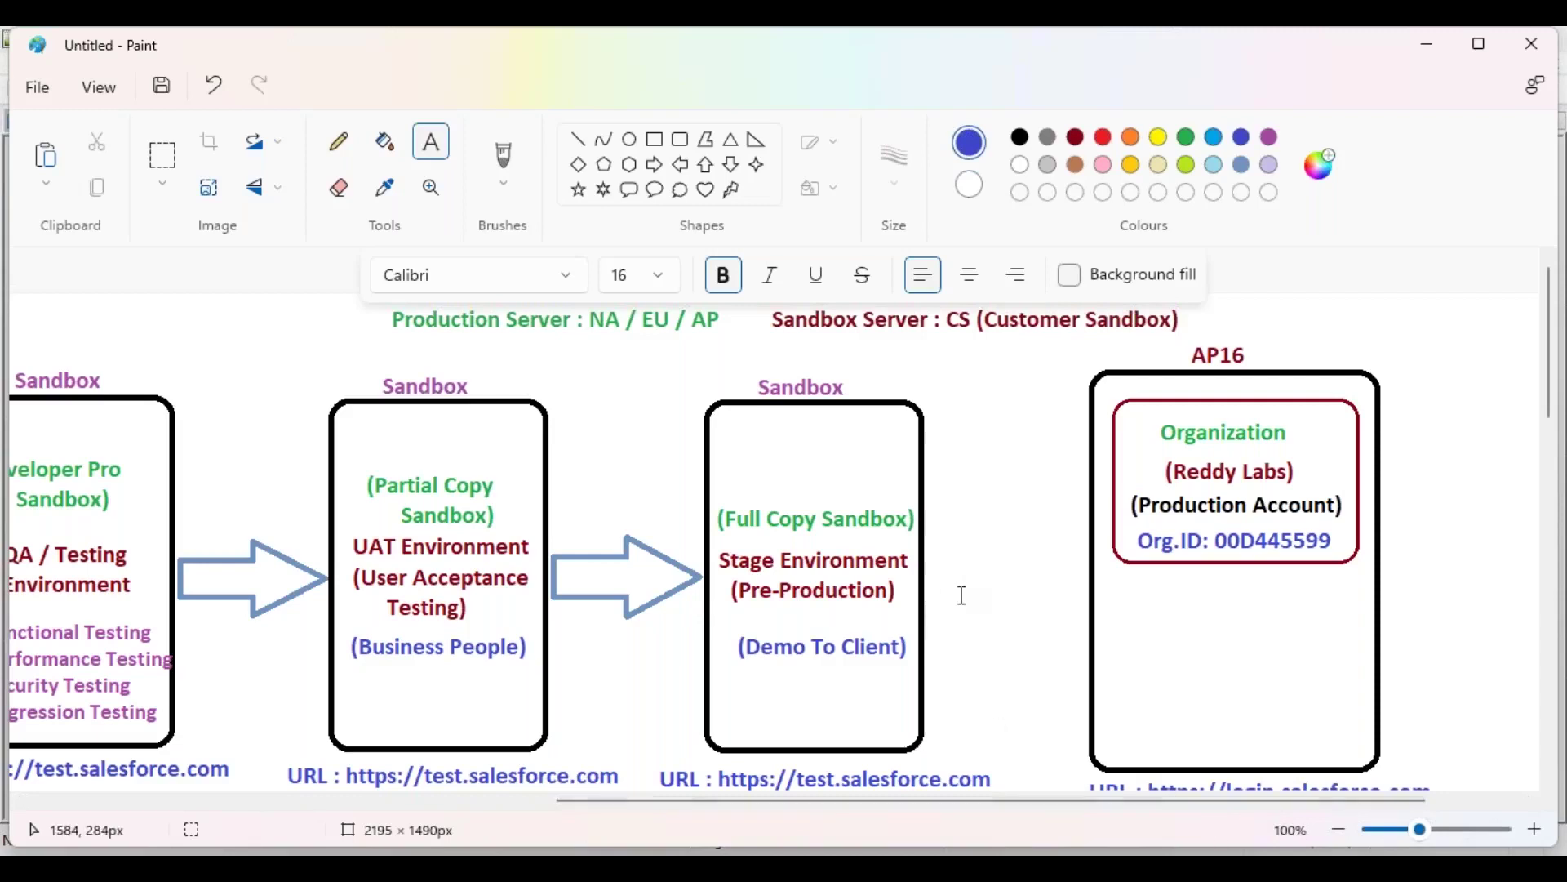
Step: Draw a blue right arrow from the Stage Environment box to the AP16 organization box
click(656, 165)
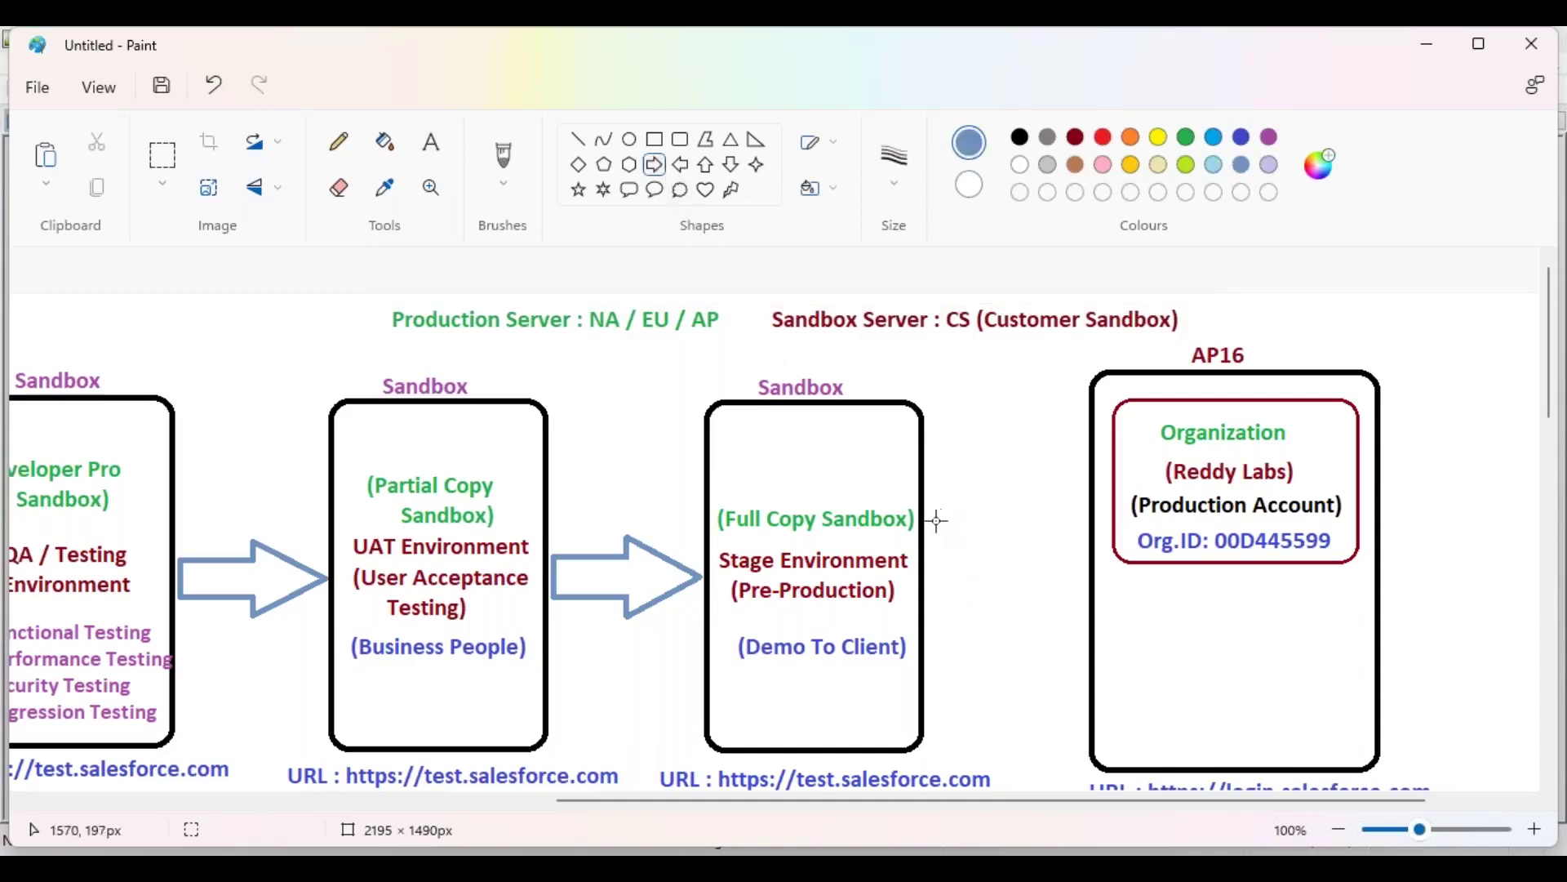
mouse_move(927, 519)
mouse_down()
mouse_move(967, 567)
mouse_move(1078, 595)
mouse_up()
drag(1005, 560, 1014, 571)
click(977, 453)
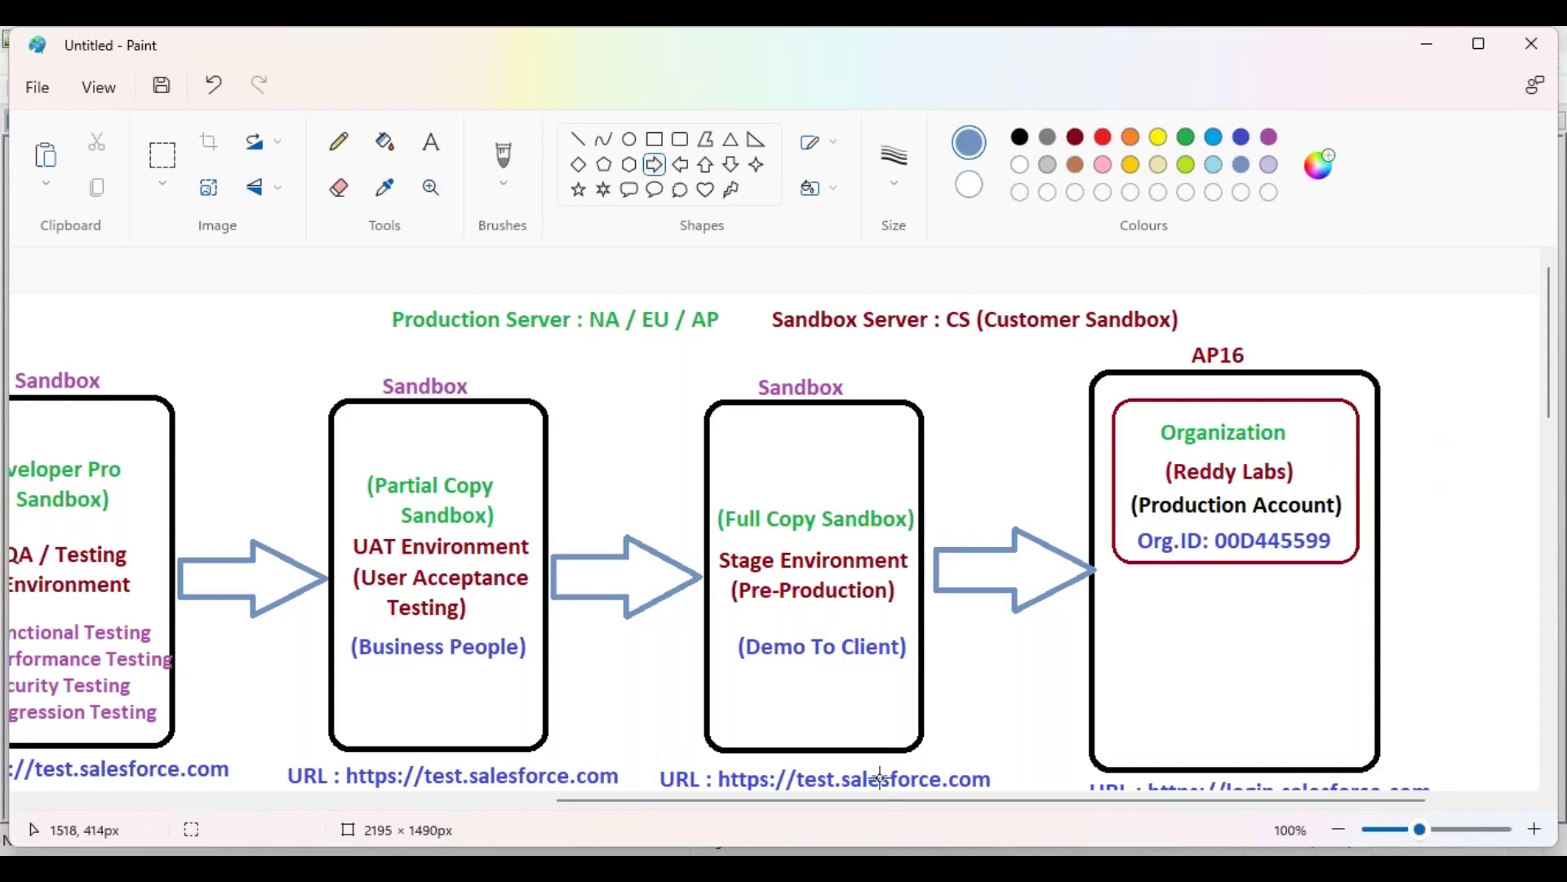
drag(913, 803, 1008, 810)
click(579, 139)
click(1076, 165)
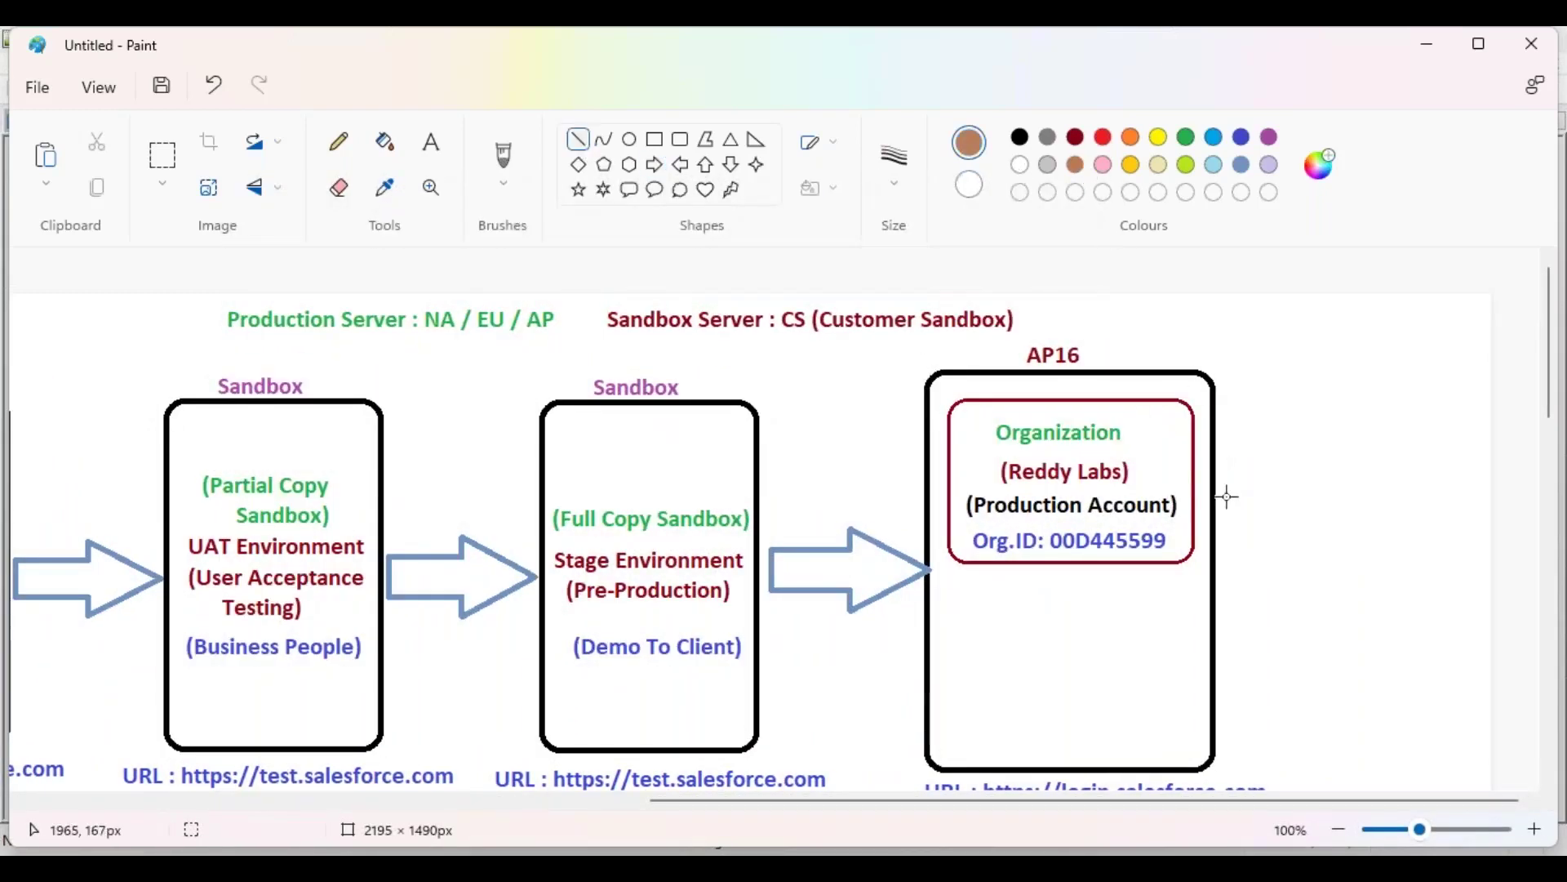
Step: Draw four 3px brown lines fanning rightward from the Organization box's right edge
drag(1195, 433, 1333, 388)
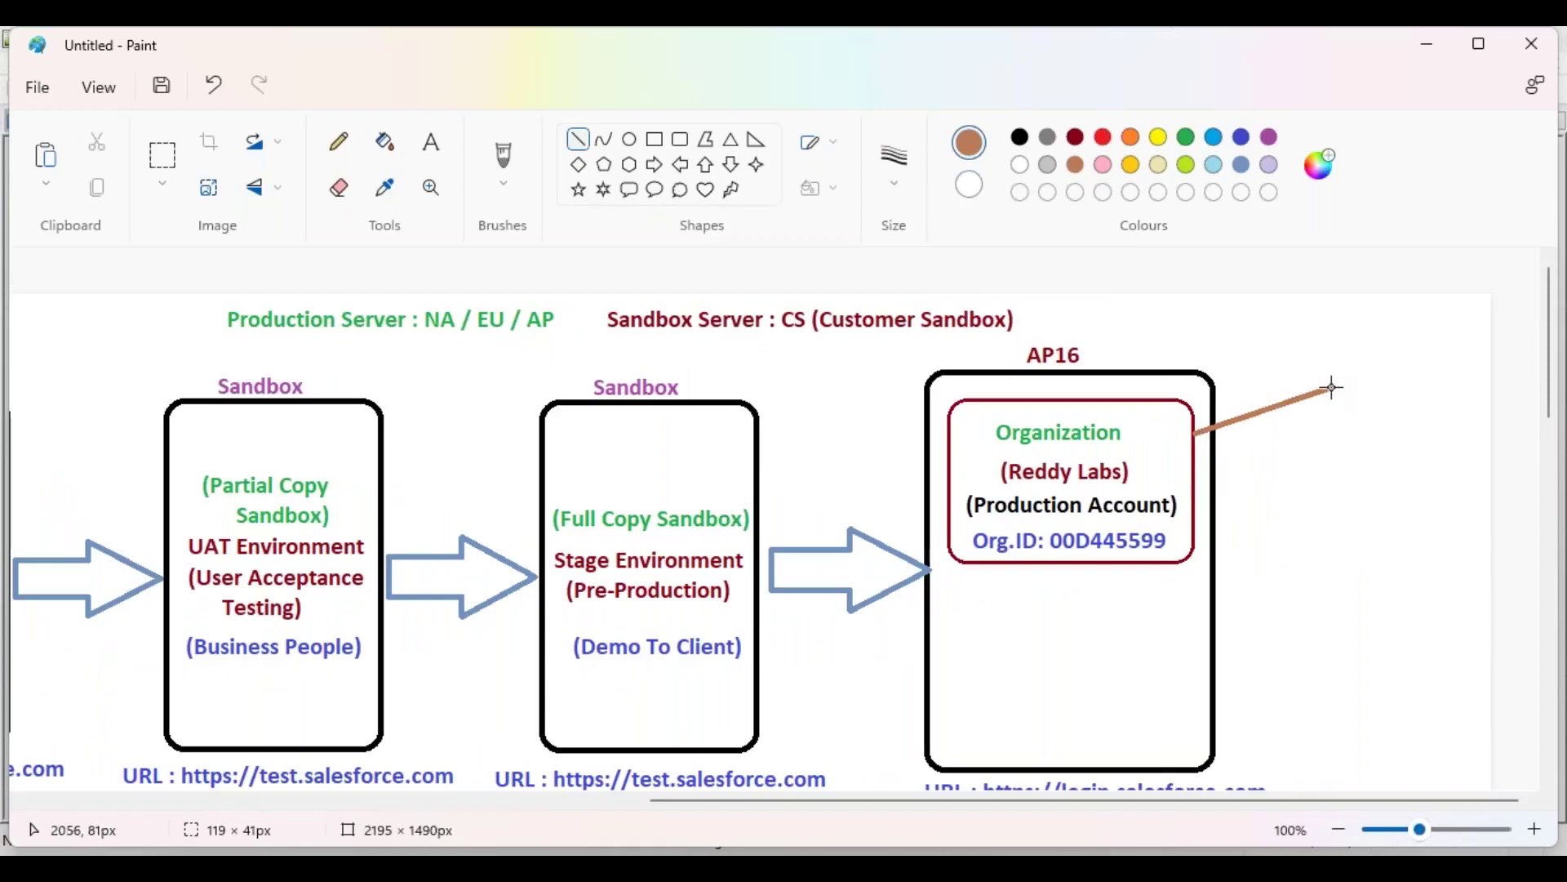
click(895, 167)
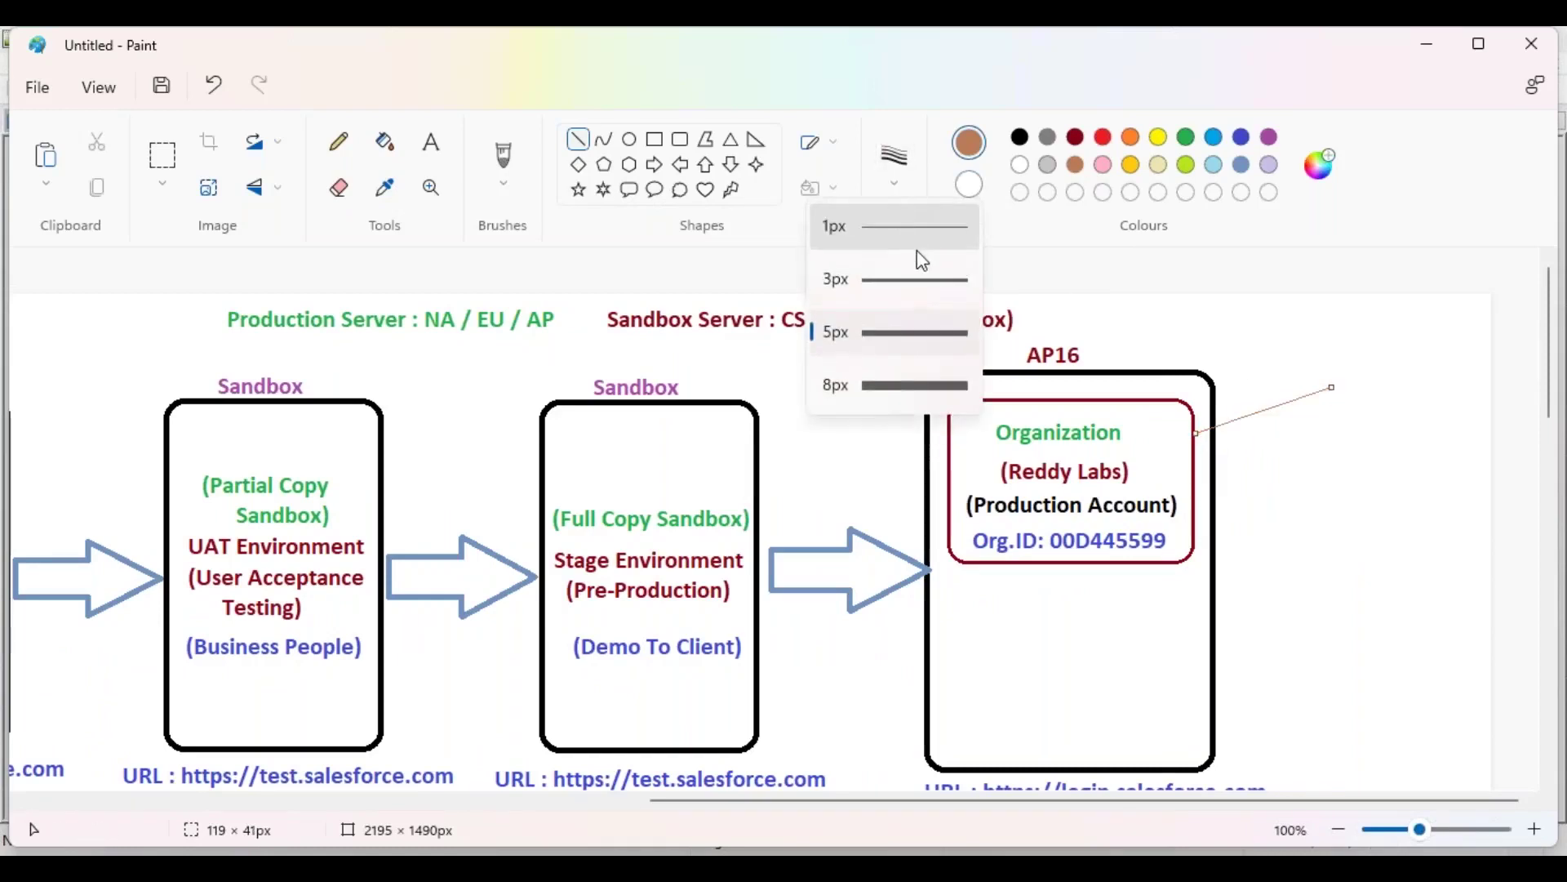
click(924, 288)
drag(1194, 464, 1333, 462)
drag(1194, 494, 1332, 526)
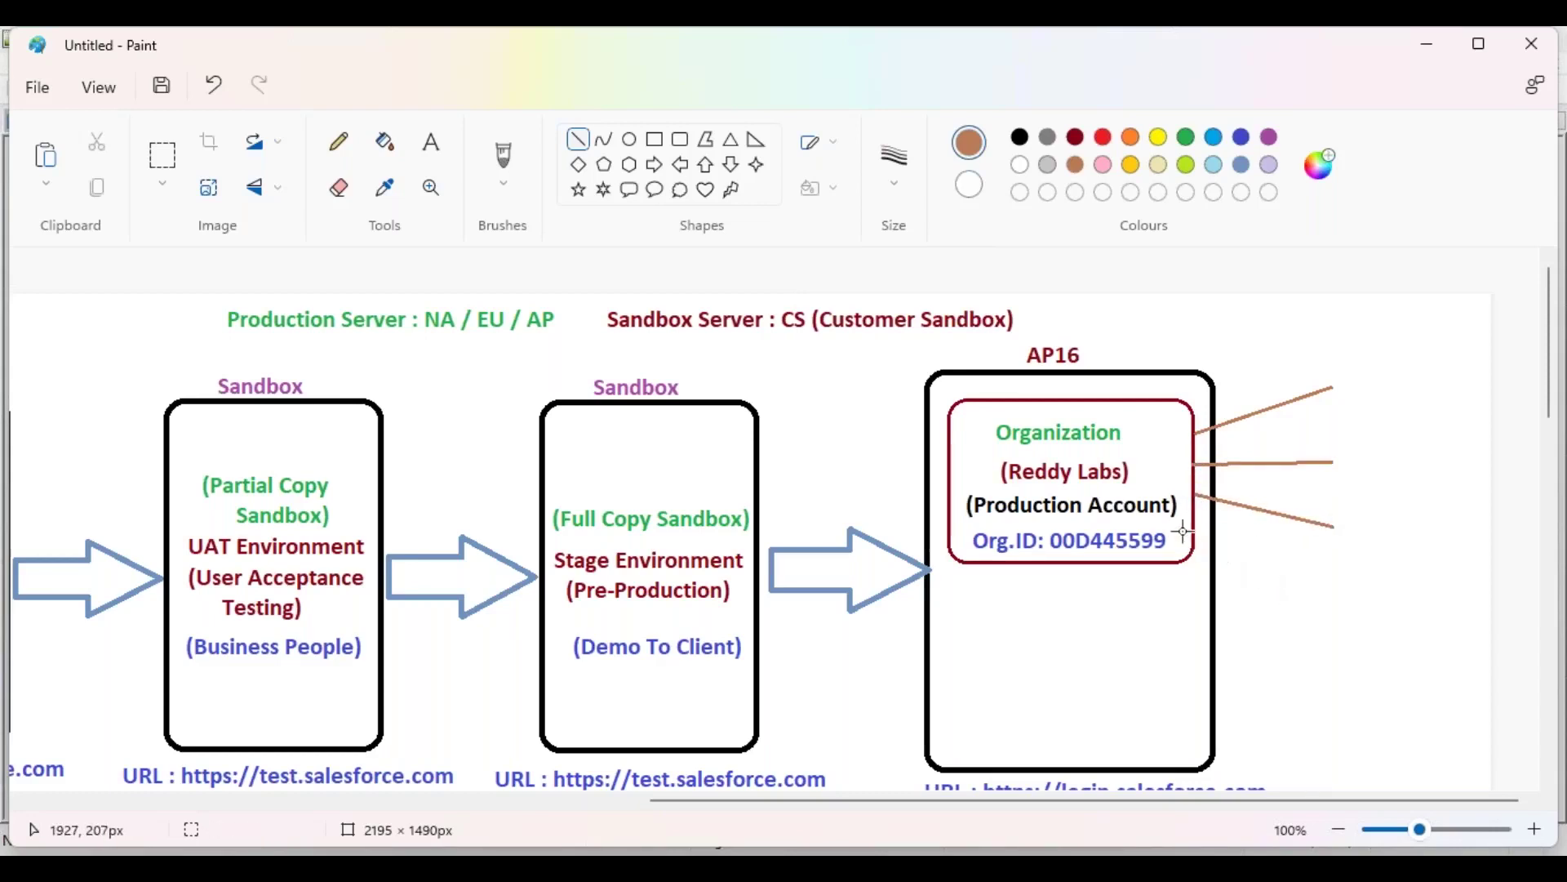
drag(1194, 533, 1327, 588)
click(431, 142)
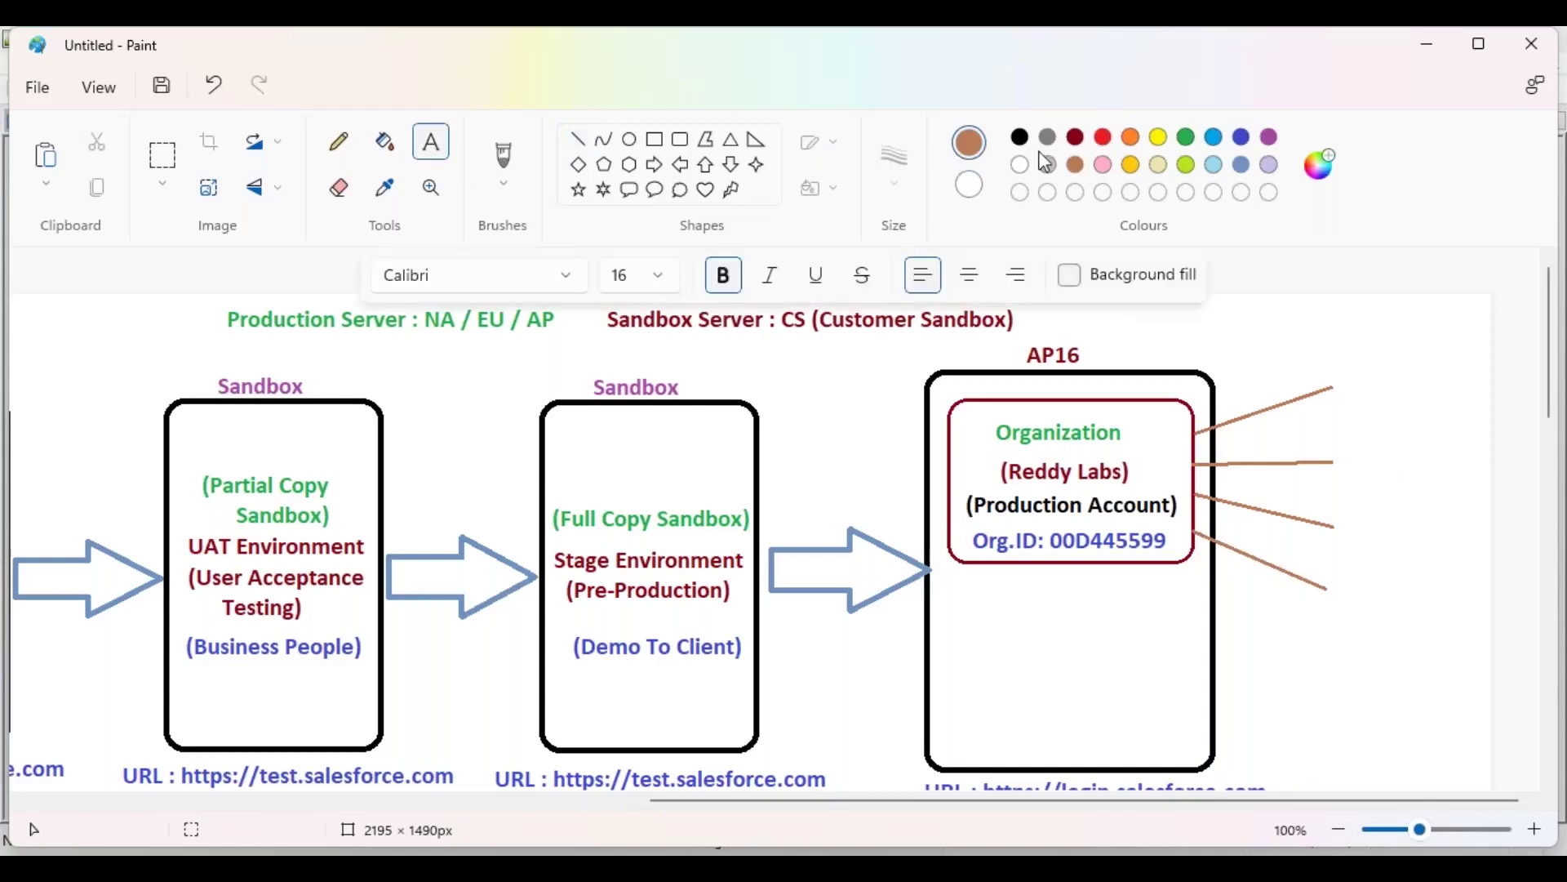
click(1075, 136)
Step: Label the top two lines Customers and Partners in black text
click(1019, 137)
click(1339, 371)
text(Customer)
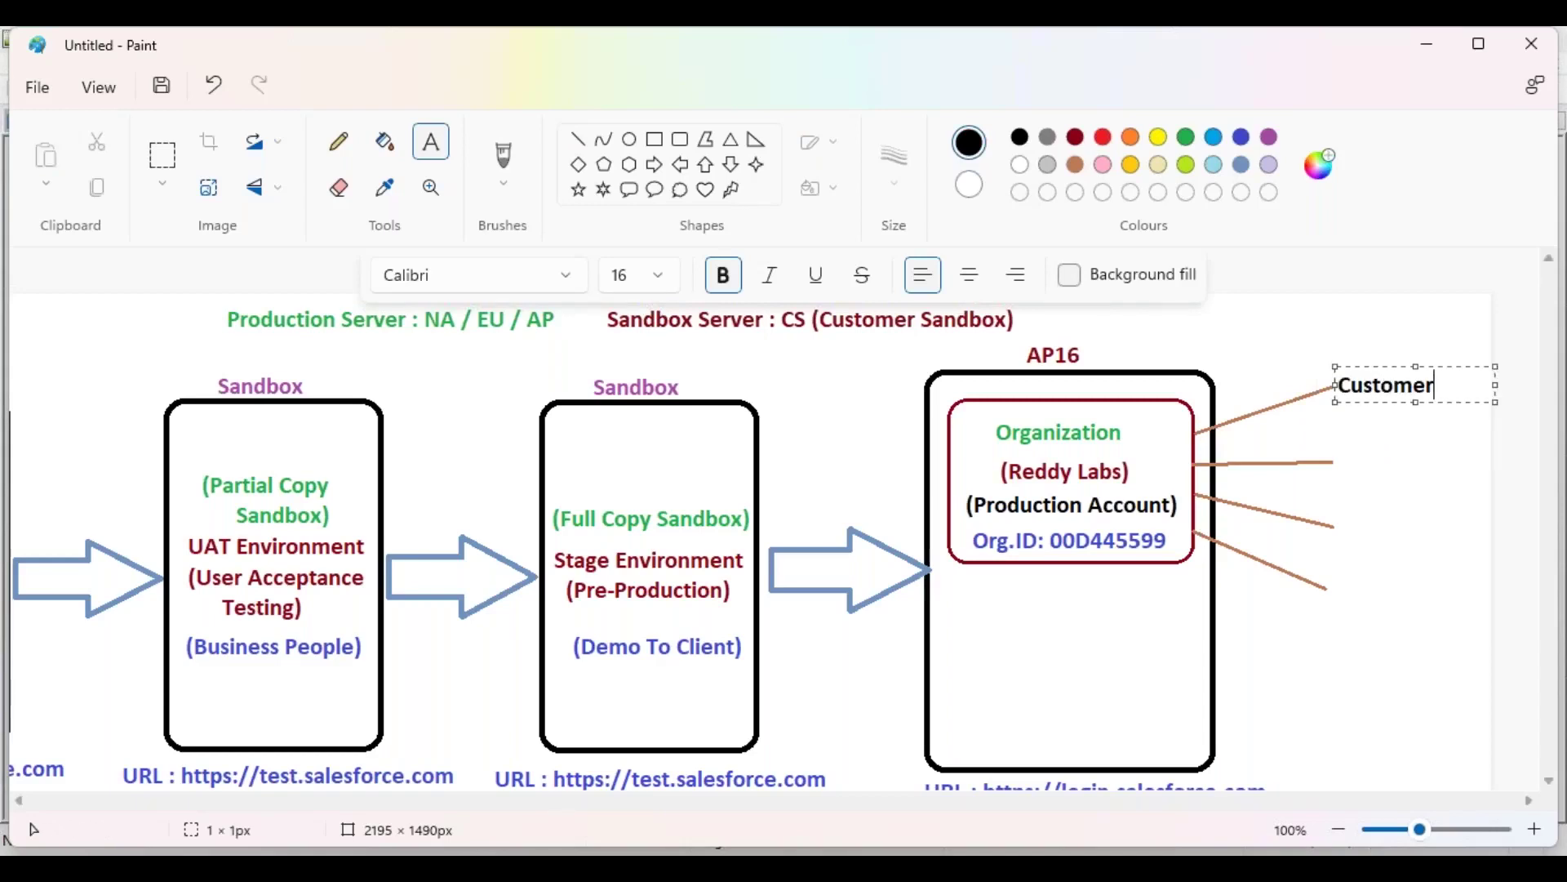
text(s)
key(Return)
key(Return)
click(1343, 474)
click(1340, 453)
text(Partners)
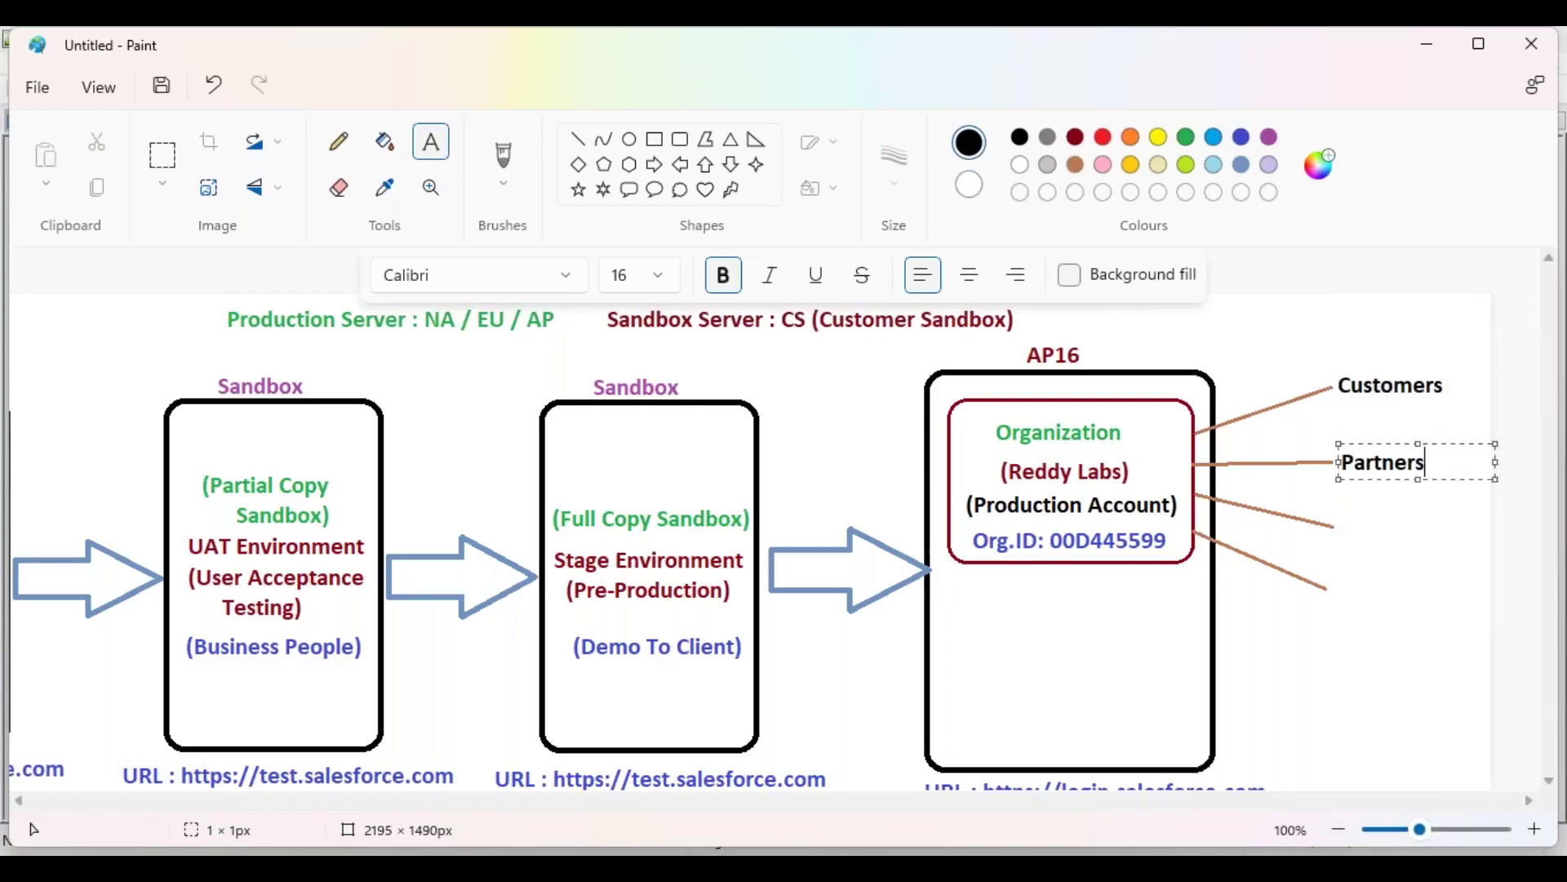
click(1338, 528)
Step: Label the lower two lines Employees and EndUsers in black text
click(1338, 527)
text(Employees)
click(1335, 590)
click(1335, 590)
text(End)
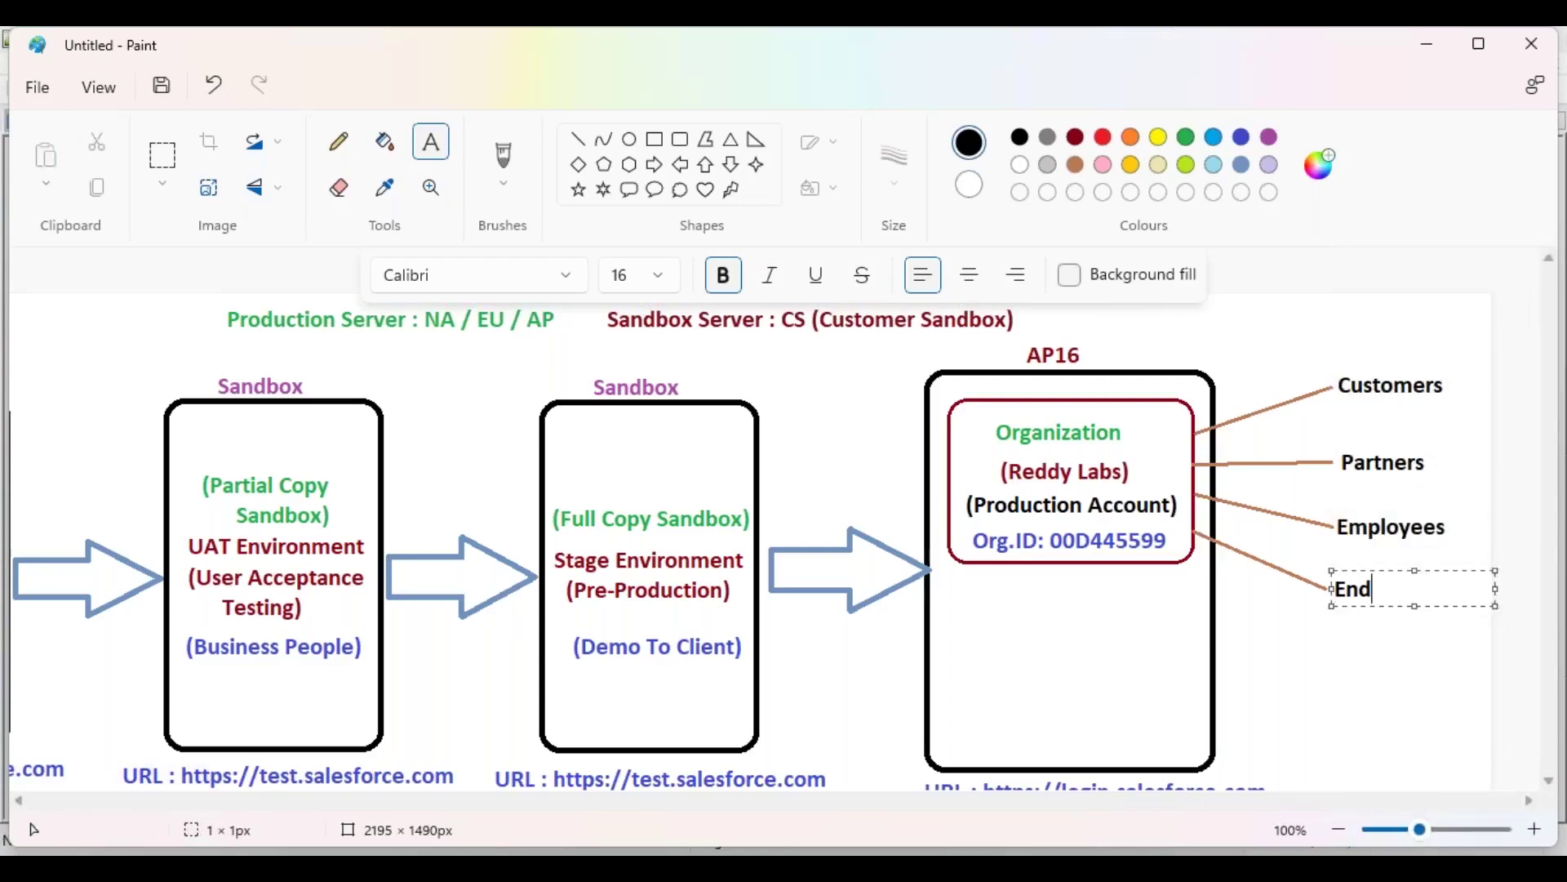
text(Users)
click(1262, 663)
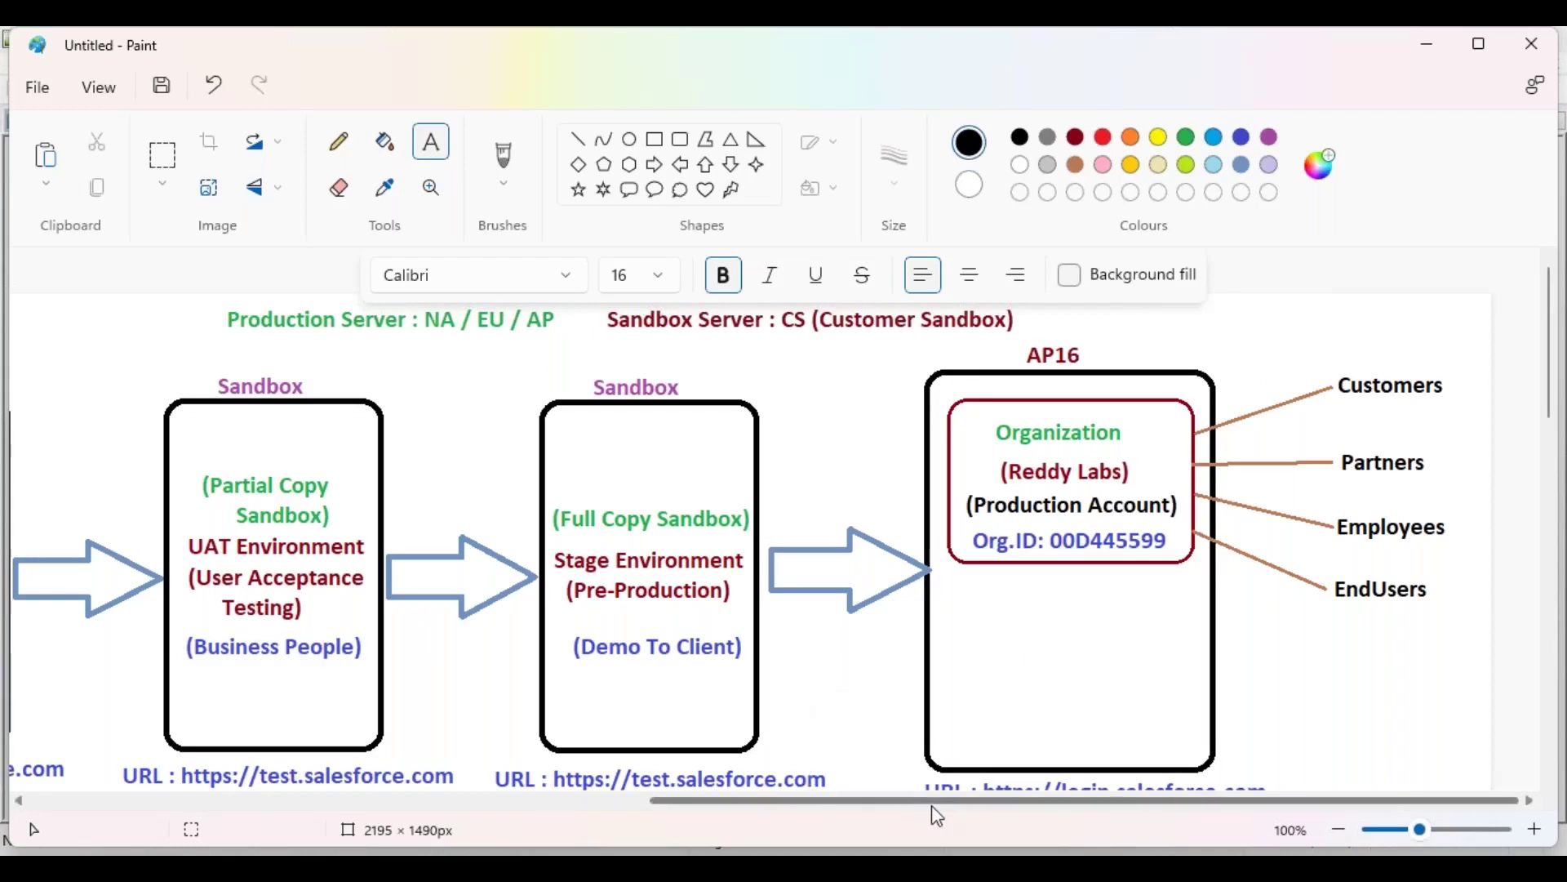
mouse_move(938, 814)
mouse_down()
mouse_move(560, 812)
mouse_move(957, 806)
mouse_up()
drag(952, 805, 650, 805)
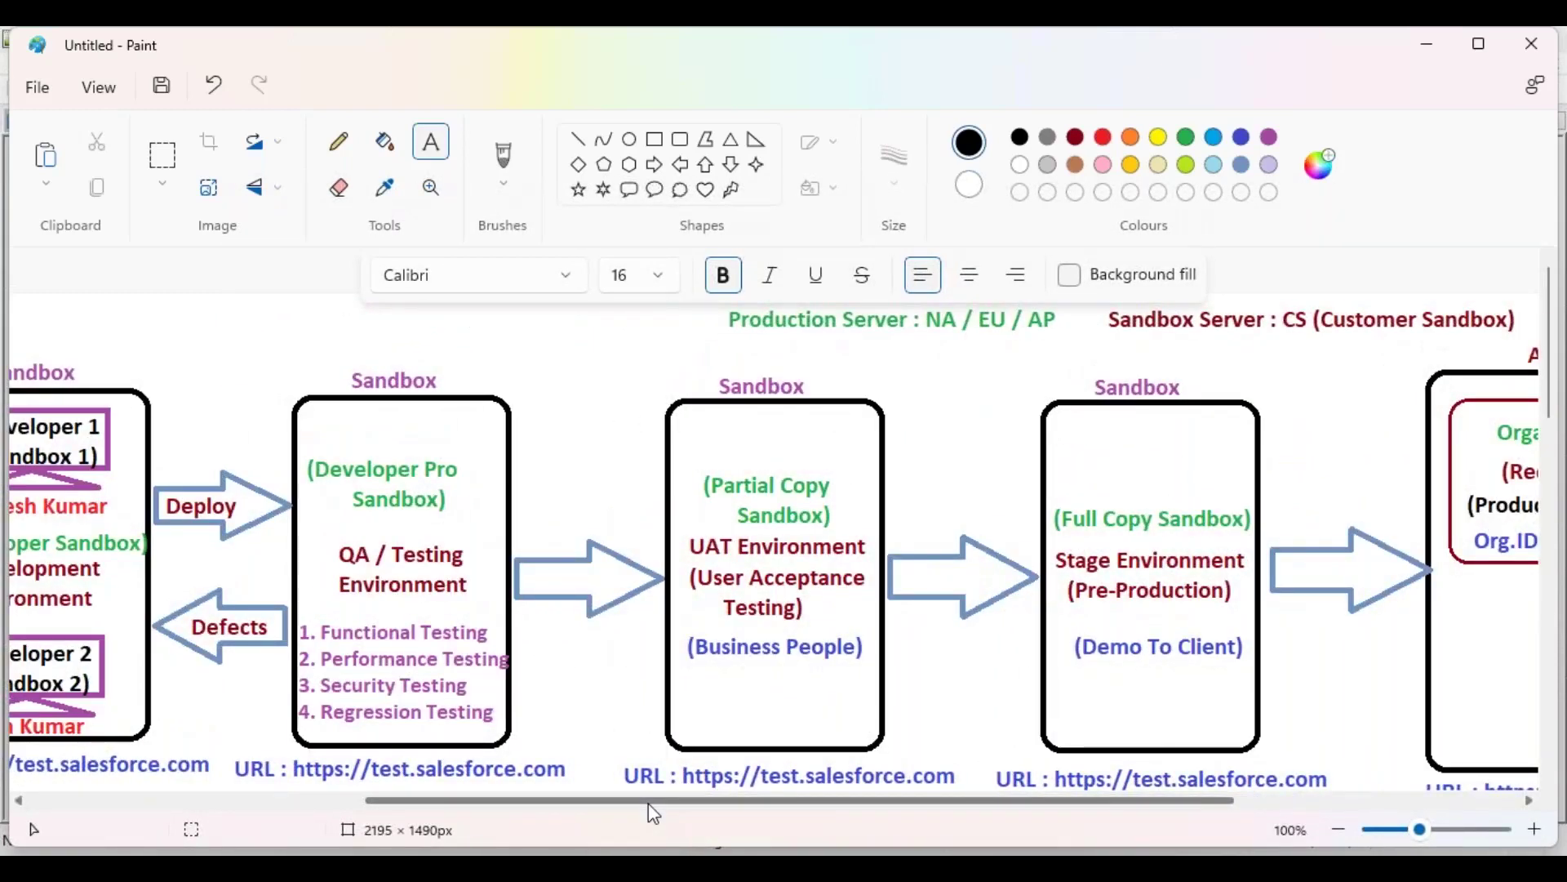
drag(649, 803, 579, 804)
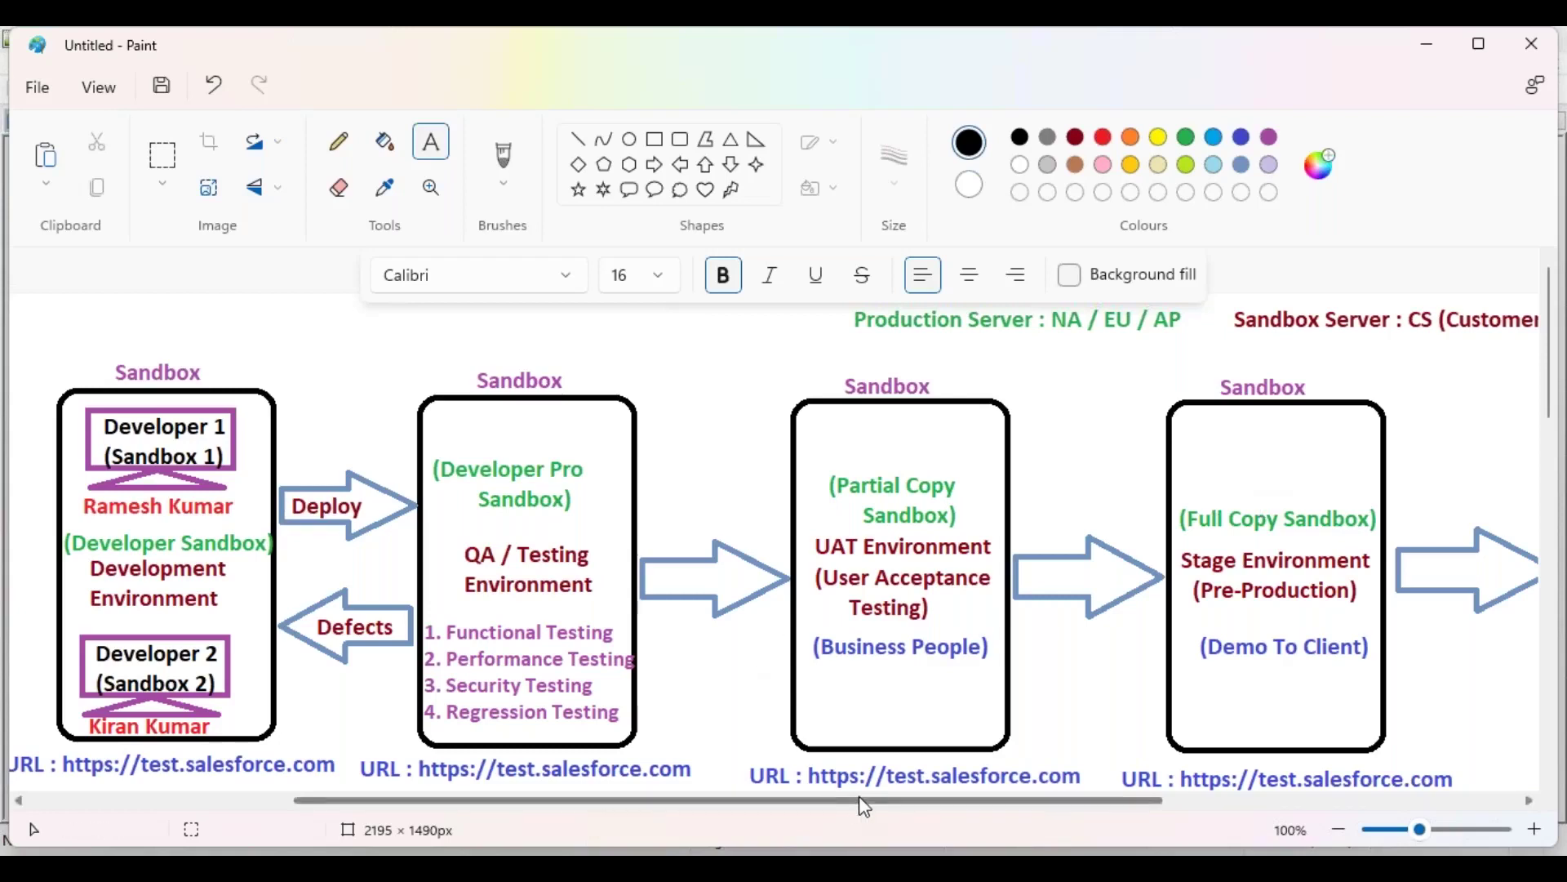
drag(863, 807, 1140, 820)
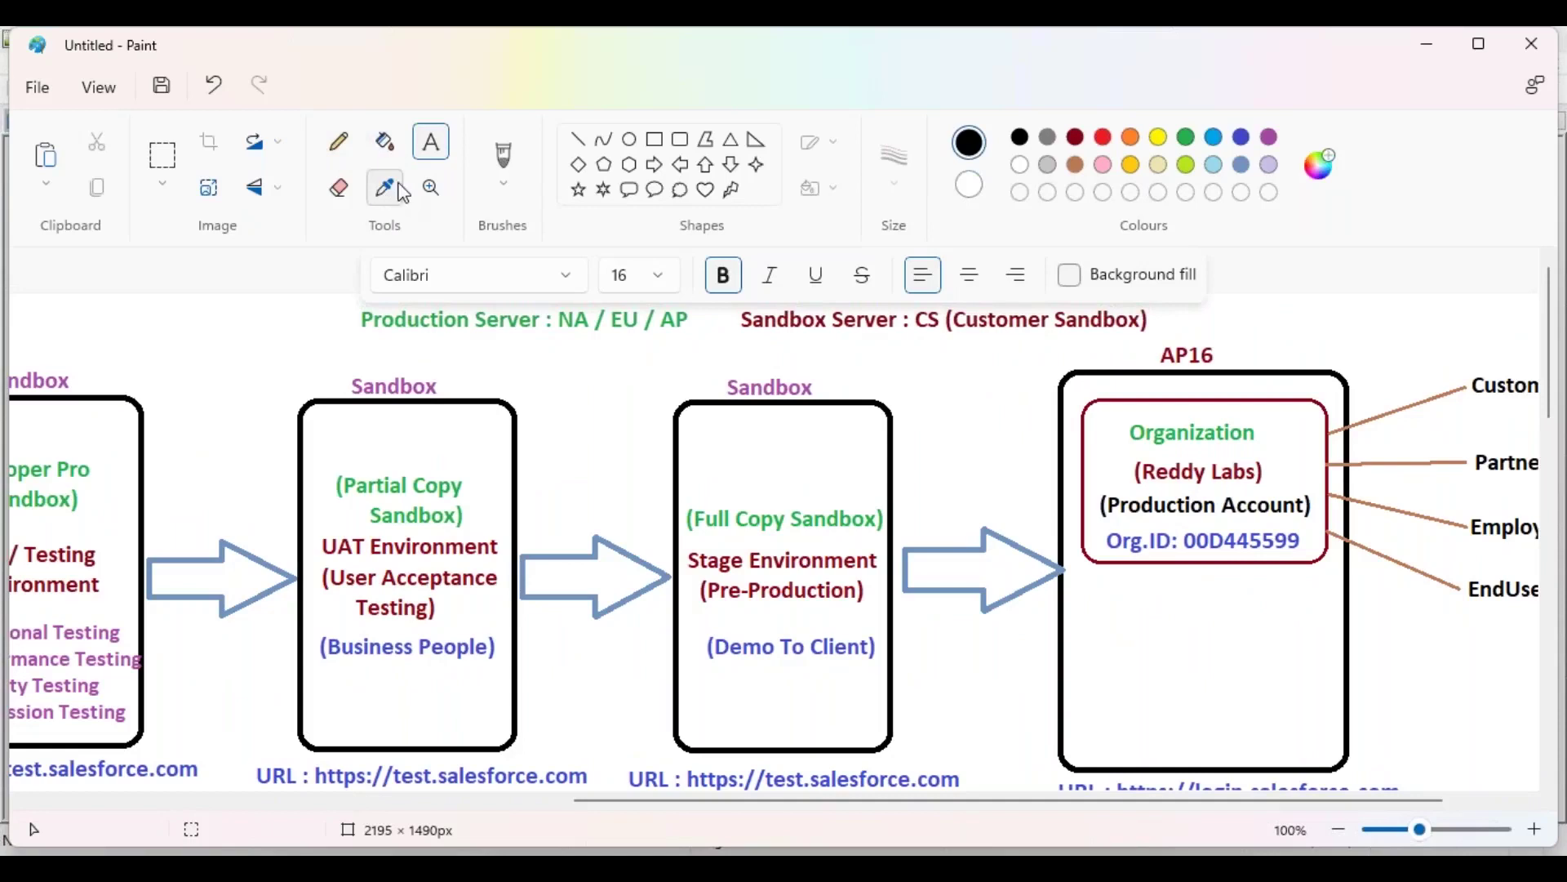
click(1076, 138)
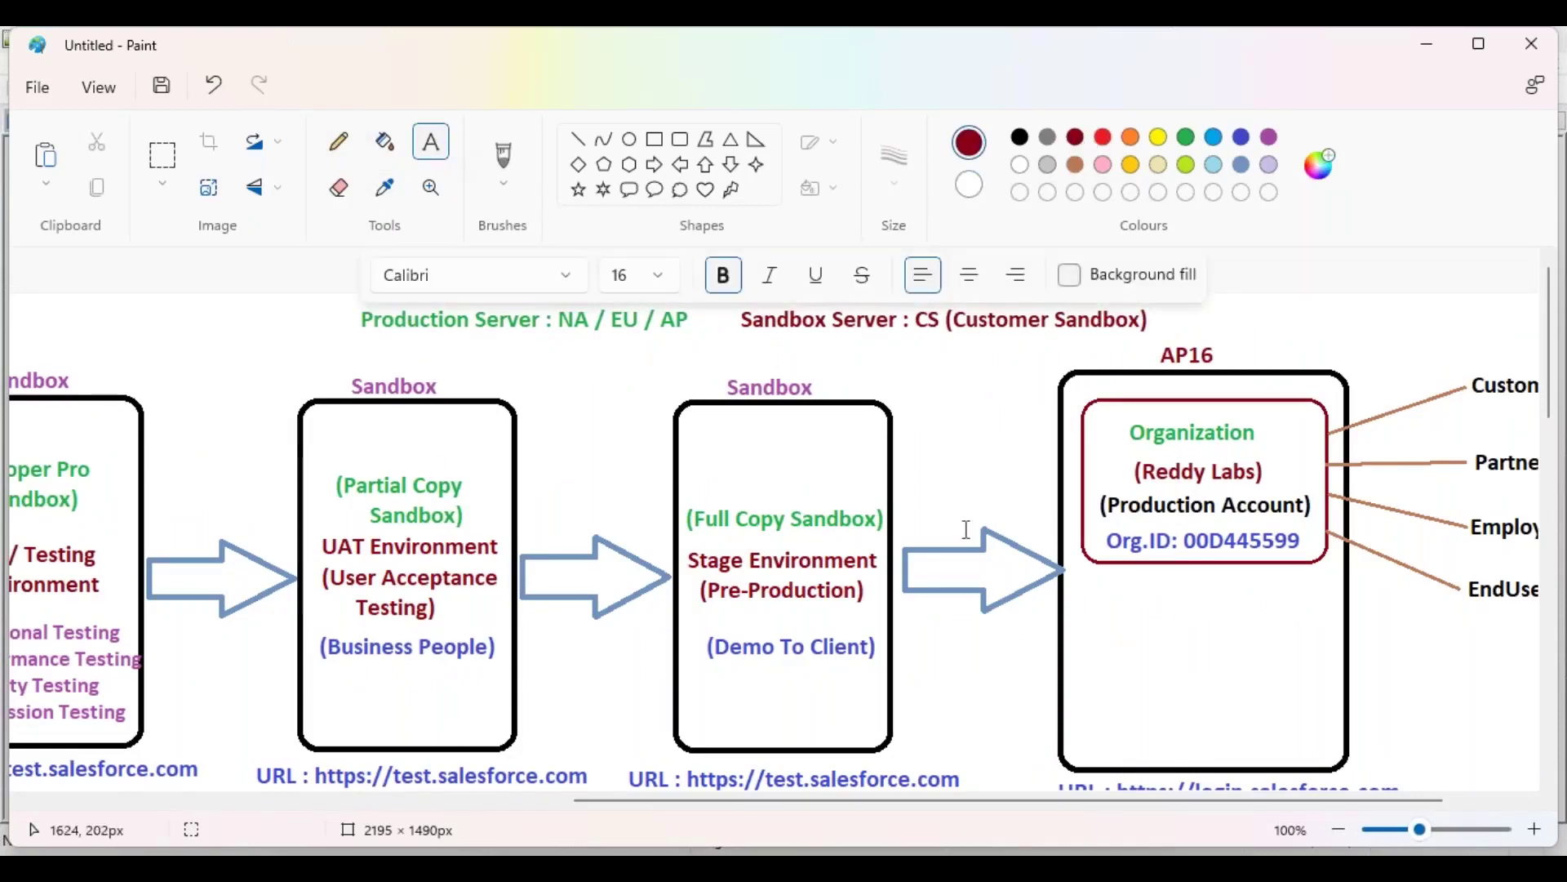
Step: Label the arrow into the AP16 organization box 'GA / Live' in dark red
click(921, 554)
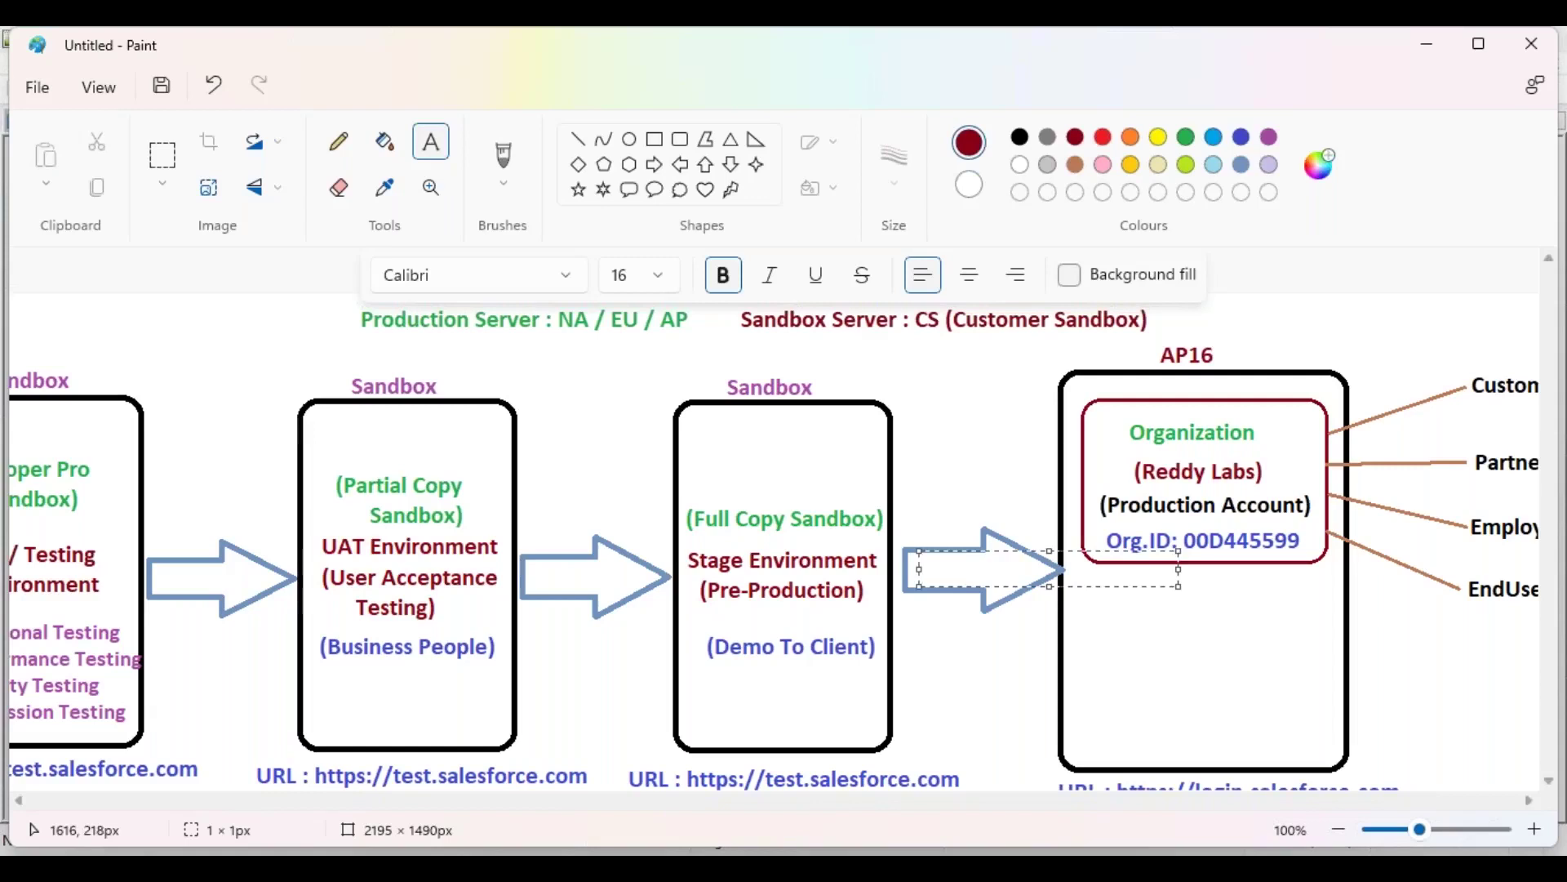
text(GA / Live)
click(959, 637)
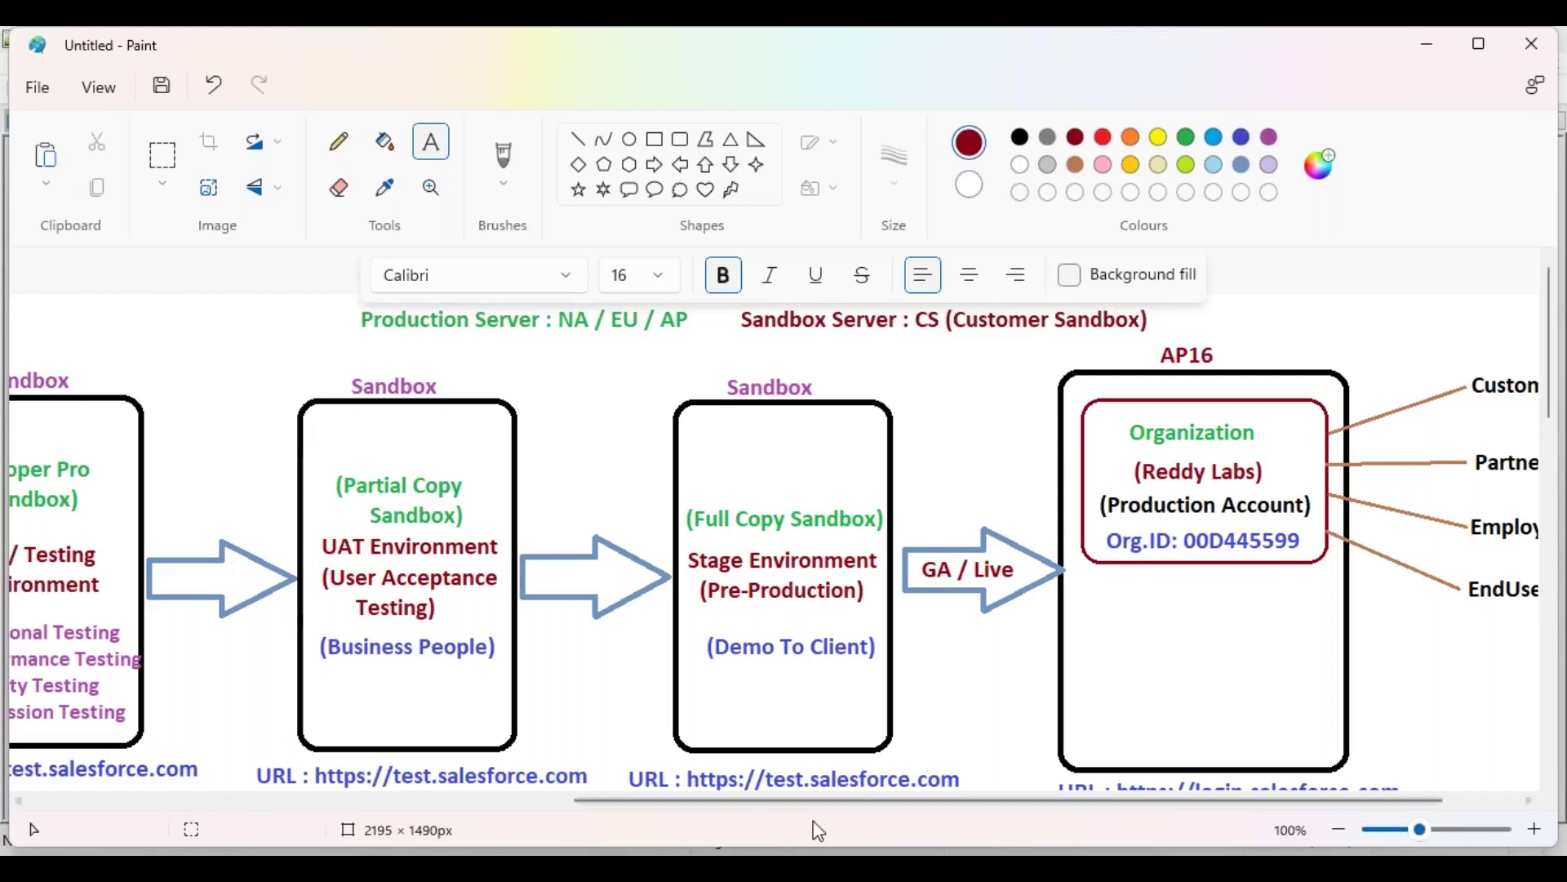
scroll(976, 811, left, 5)
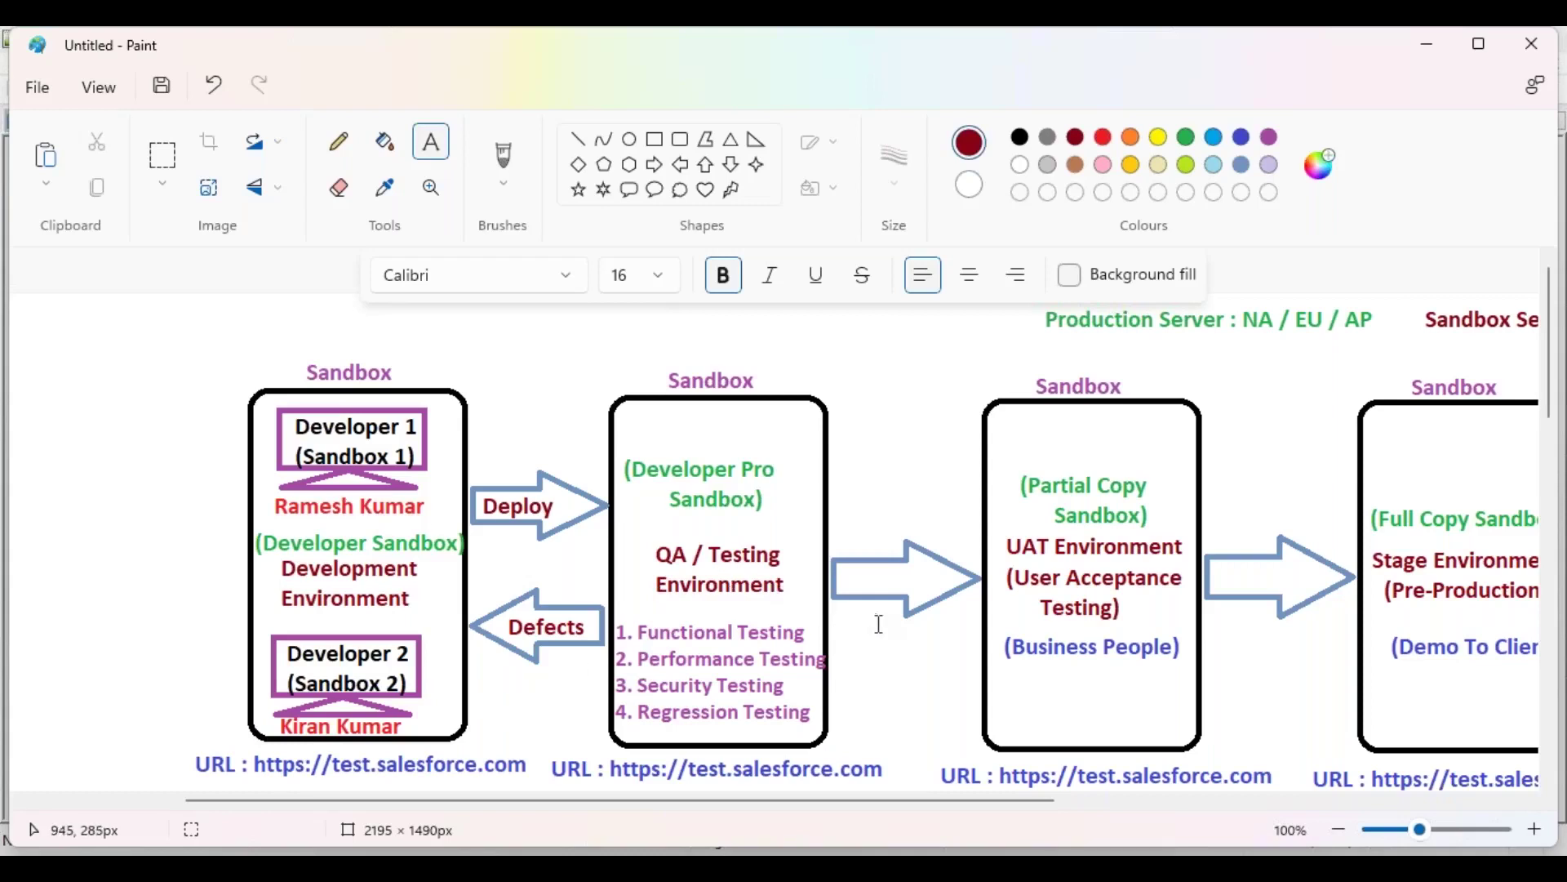
drag(851, 801, 1097, 806)
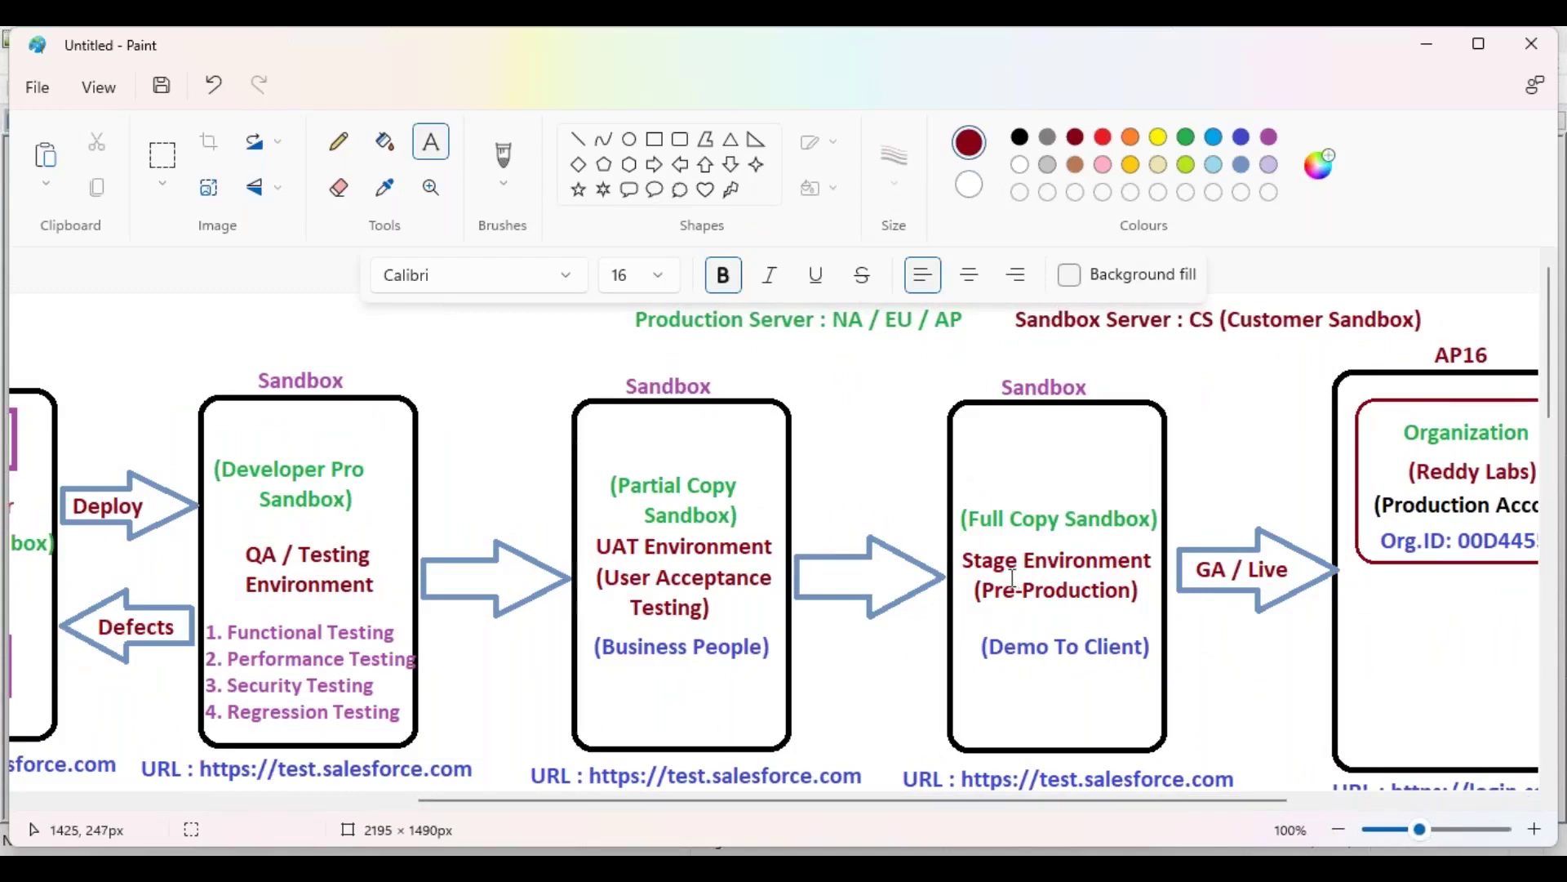
drag(1106, 811, 1266, 811)
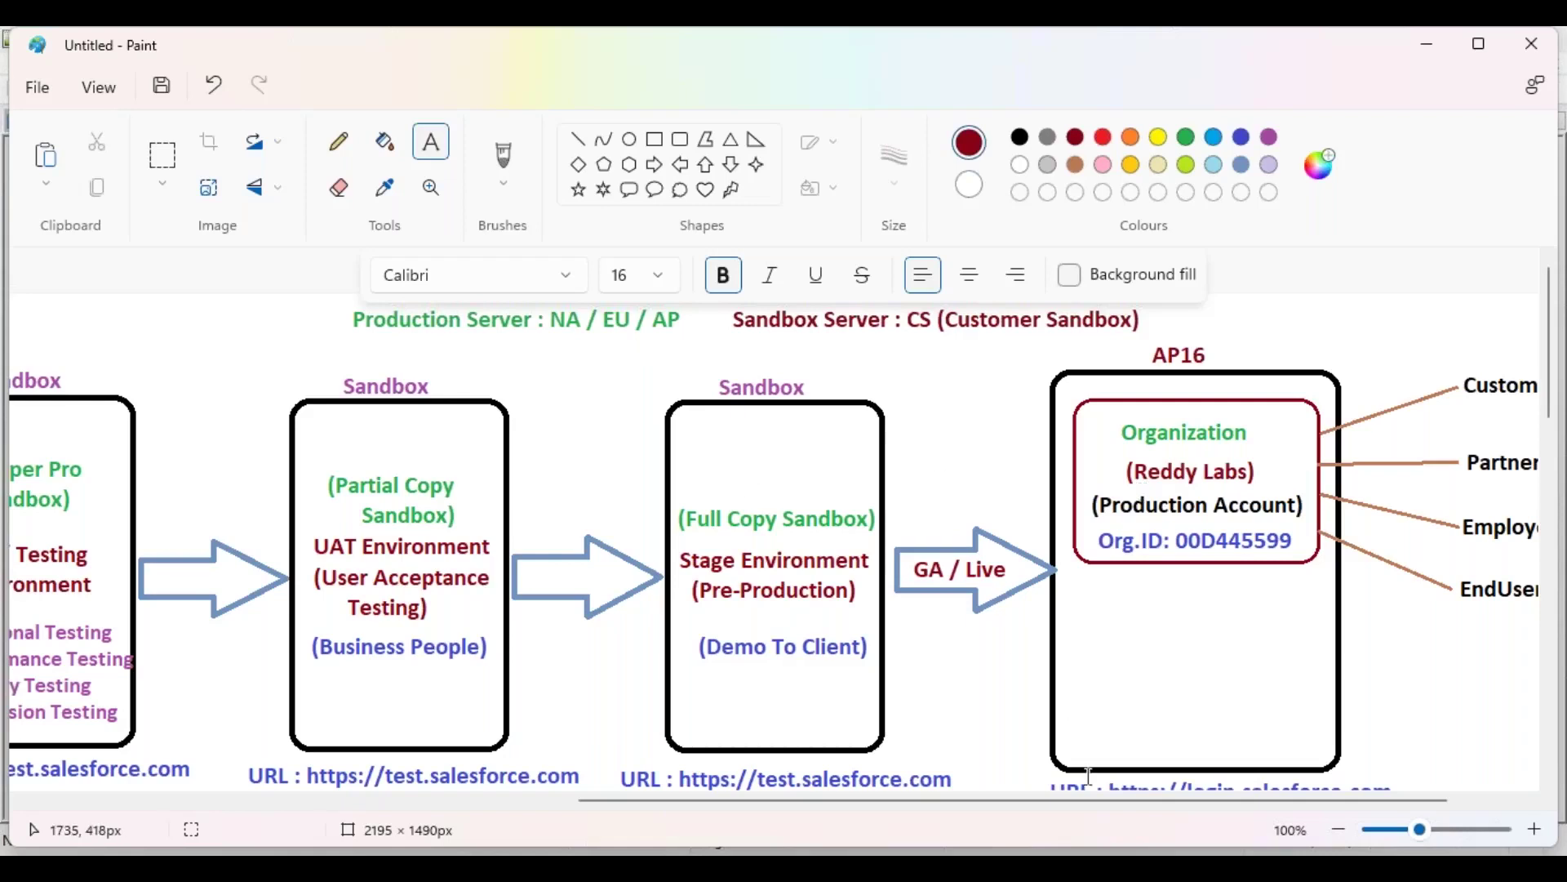
drag(1112, 799, 841, 824)
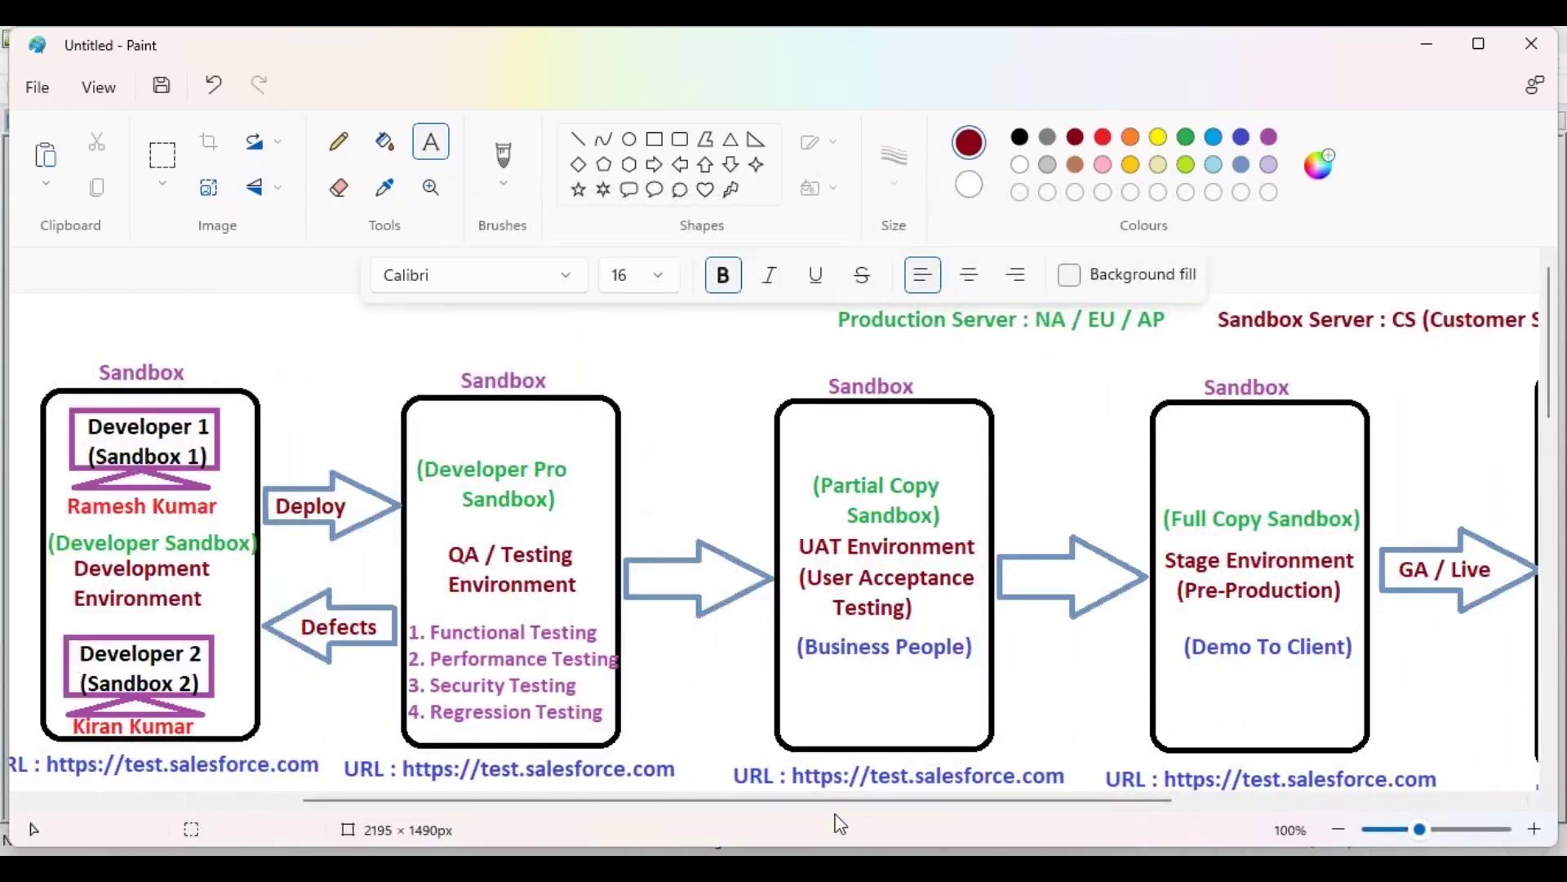
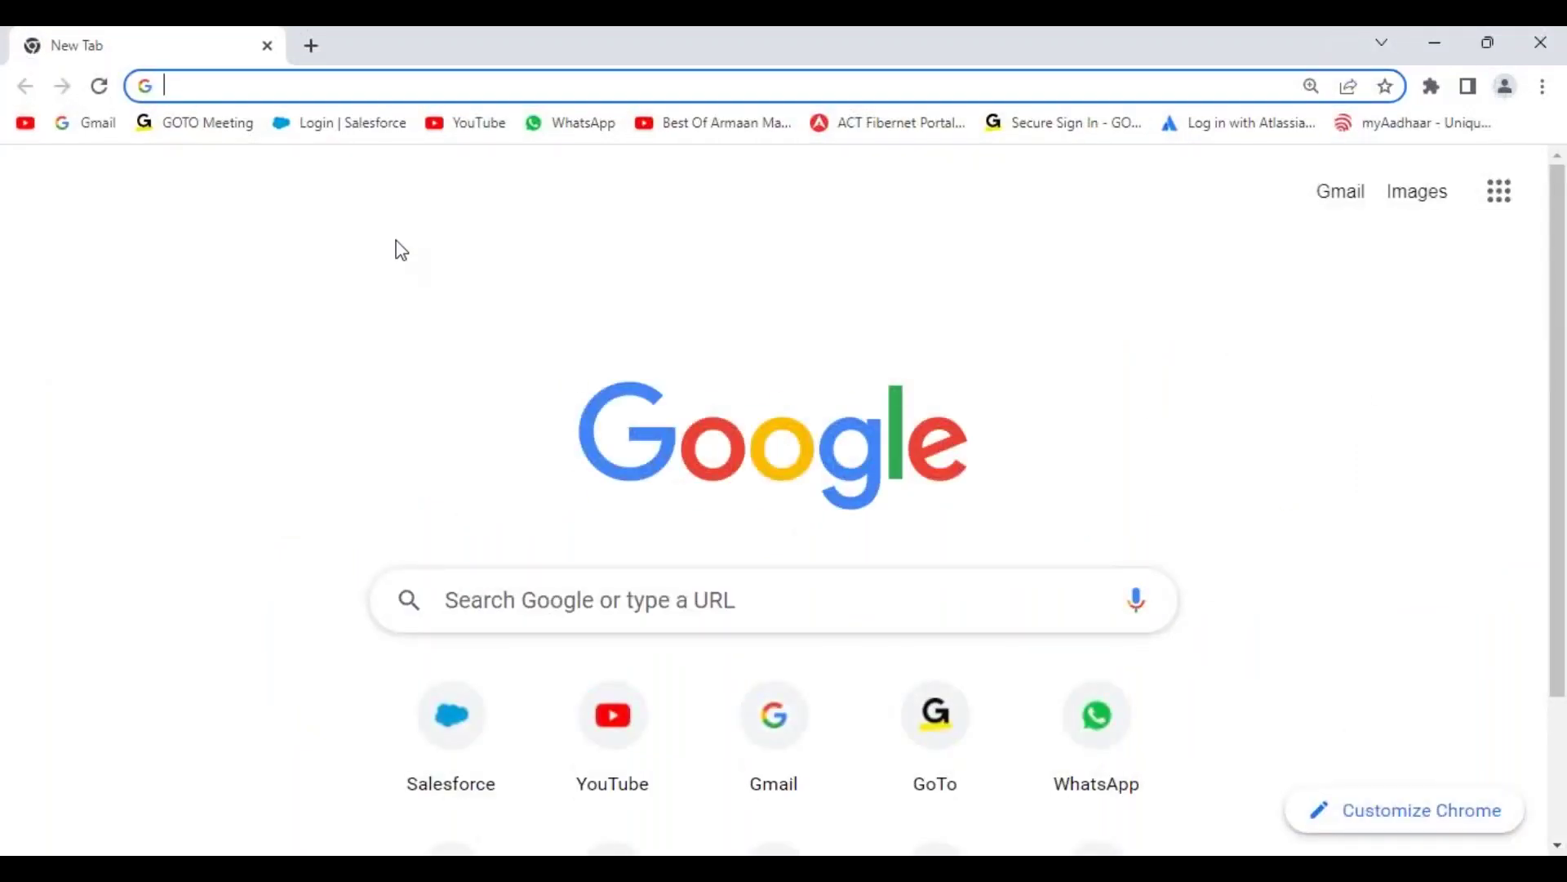
Step: Search Google for 'salesforce 30 days free trial' and scroll through the results
click(509, 599)
text(salesforce)
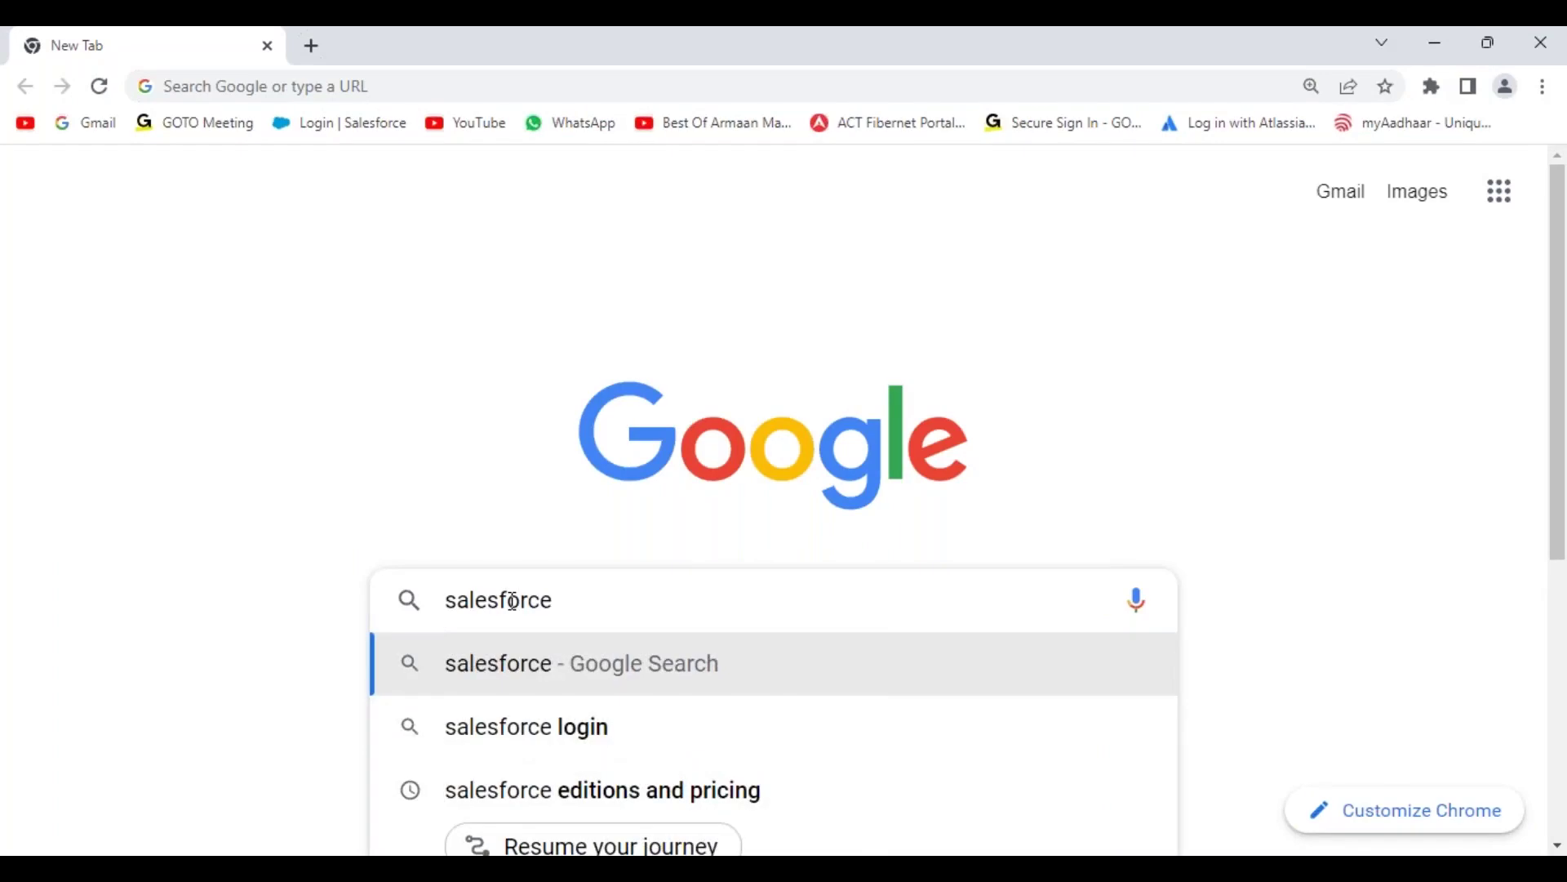
text( 30-da)
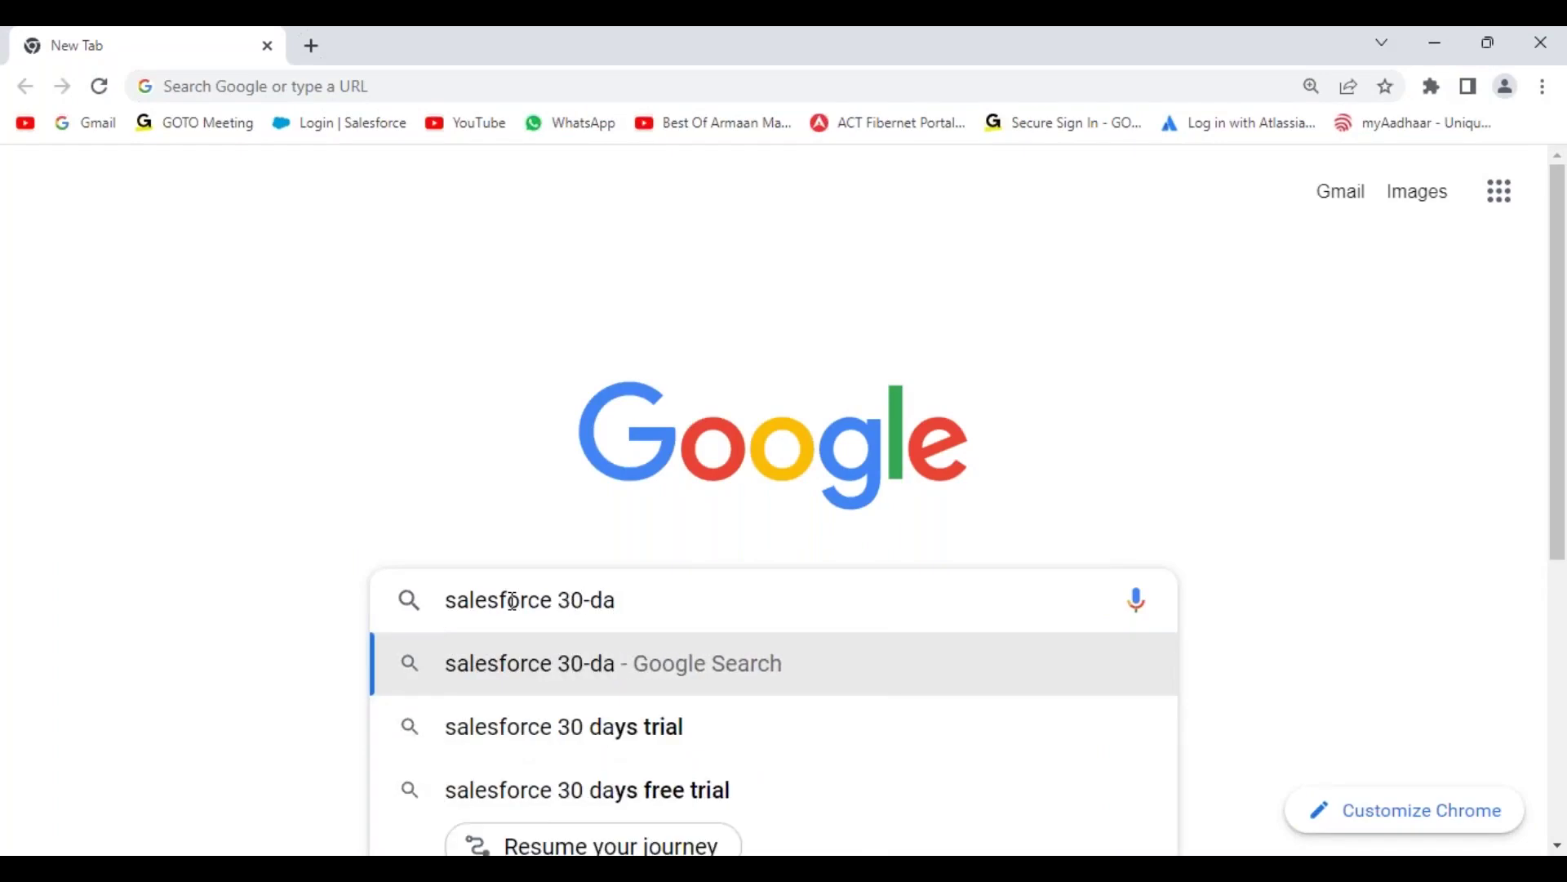
key(Down)
key(Down)
key(Return)
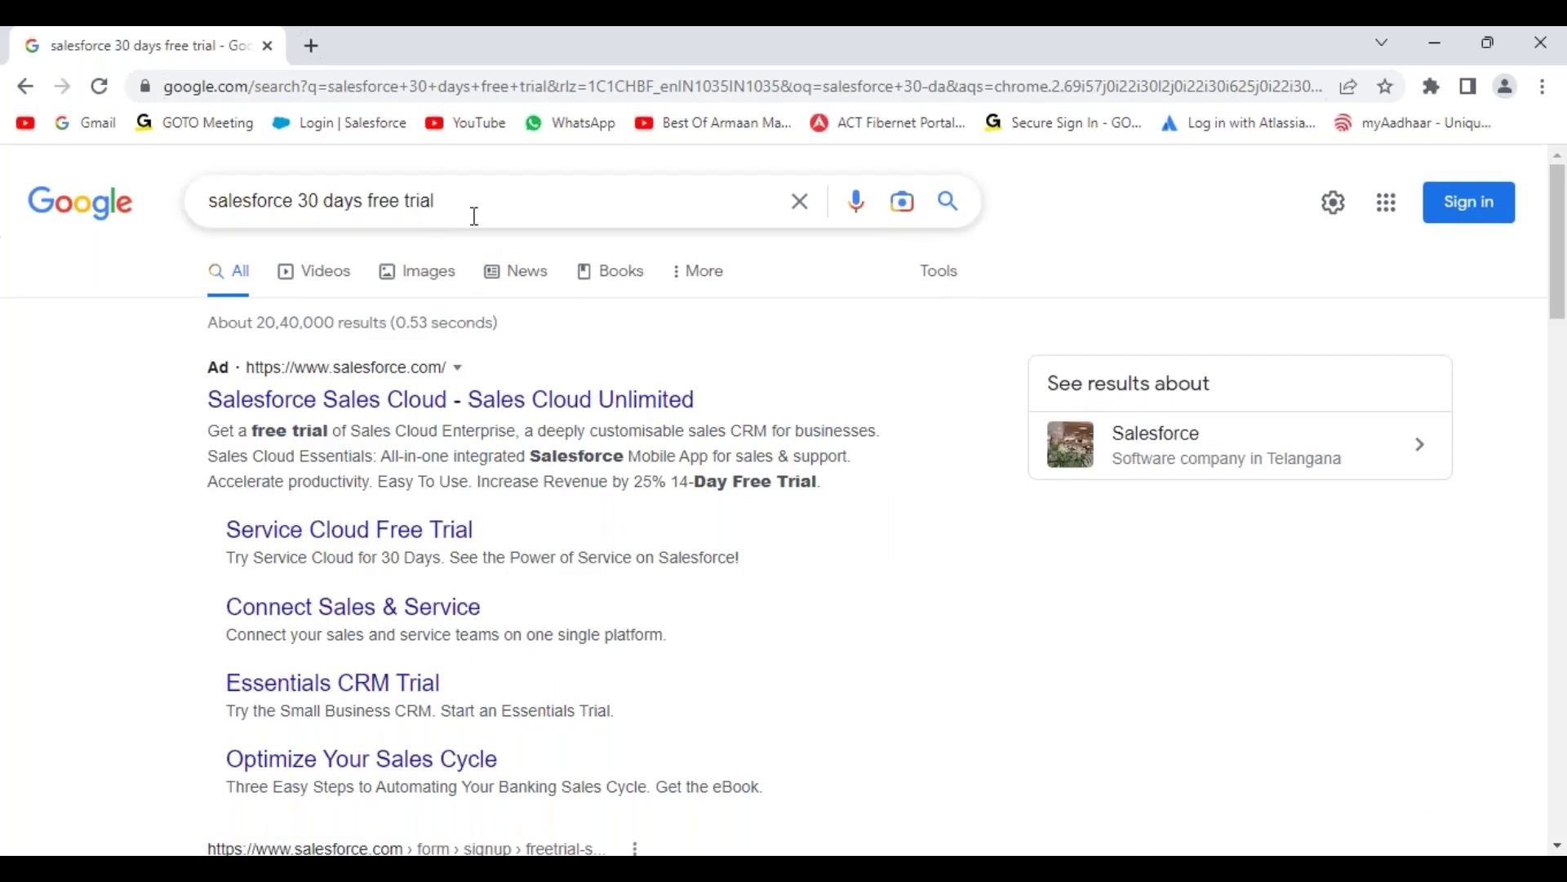
scroll(569, 474, down, 5)
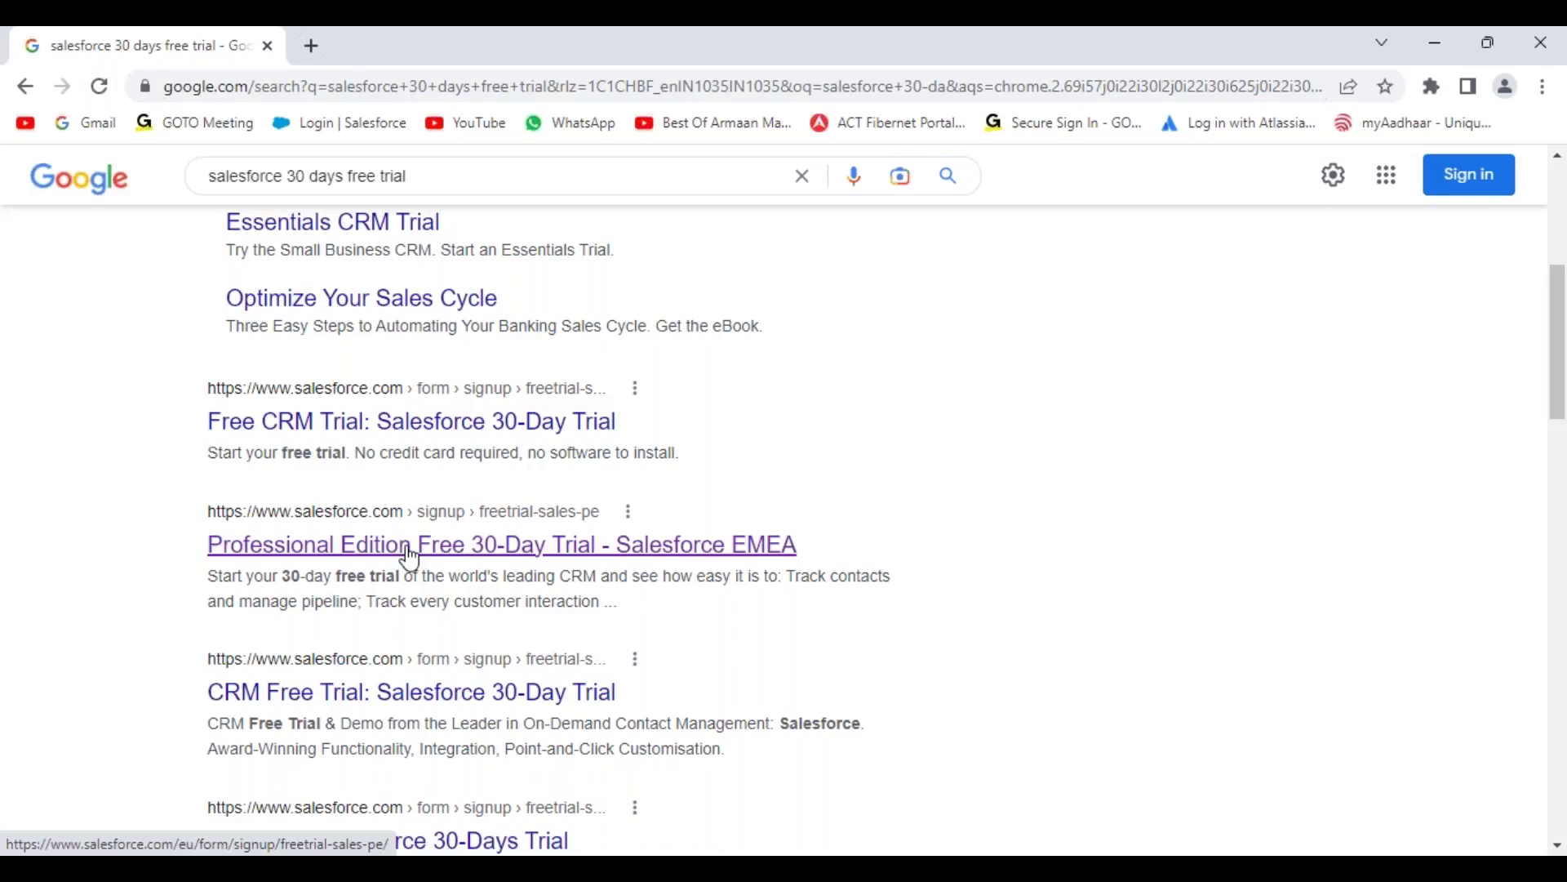
Step: Open the Professional Edition 30-day trial signup page and copy its URL
click(410, 560)
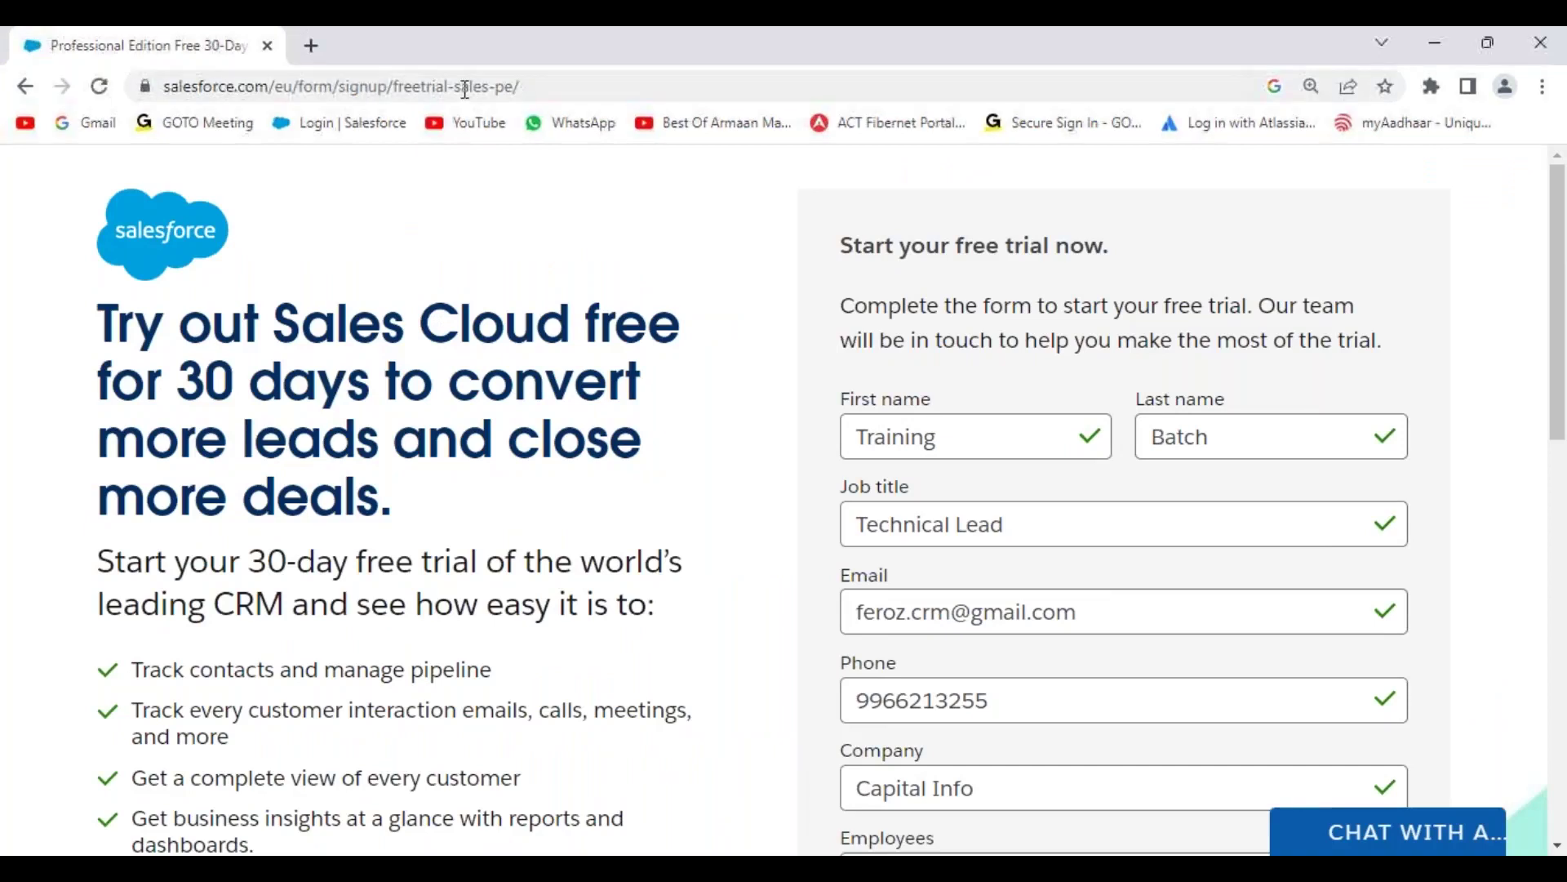
click(465, 88)
key(ctrl+c)
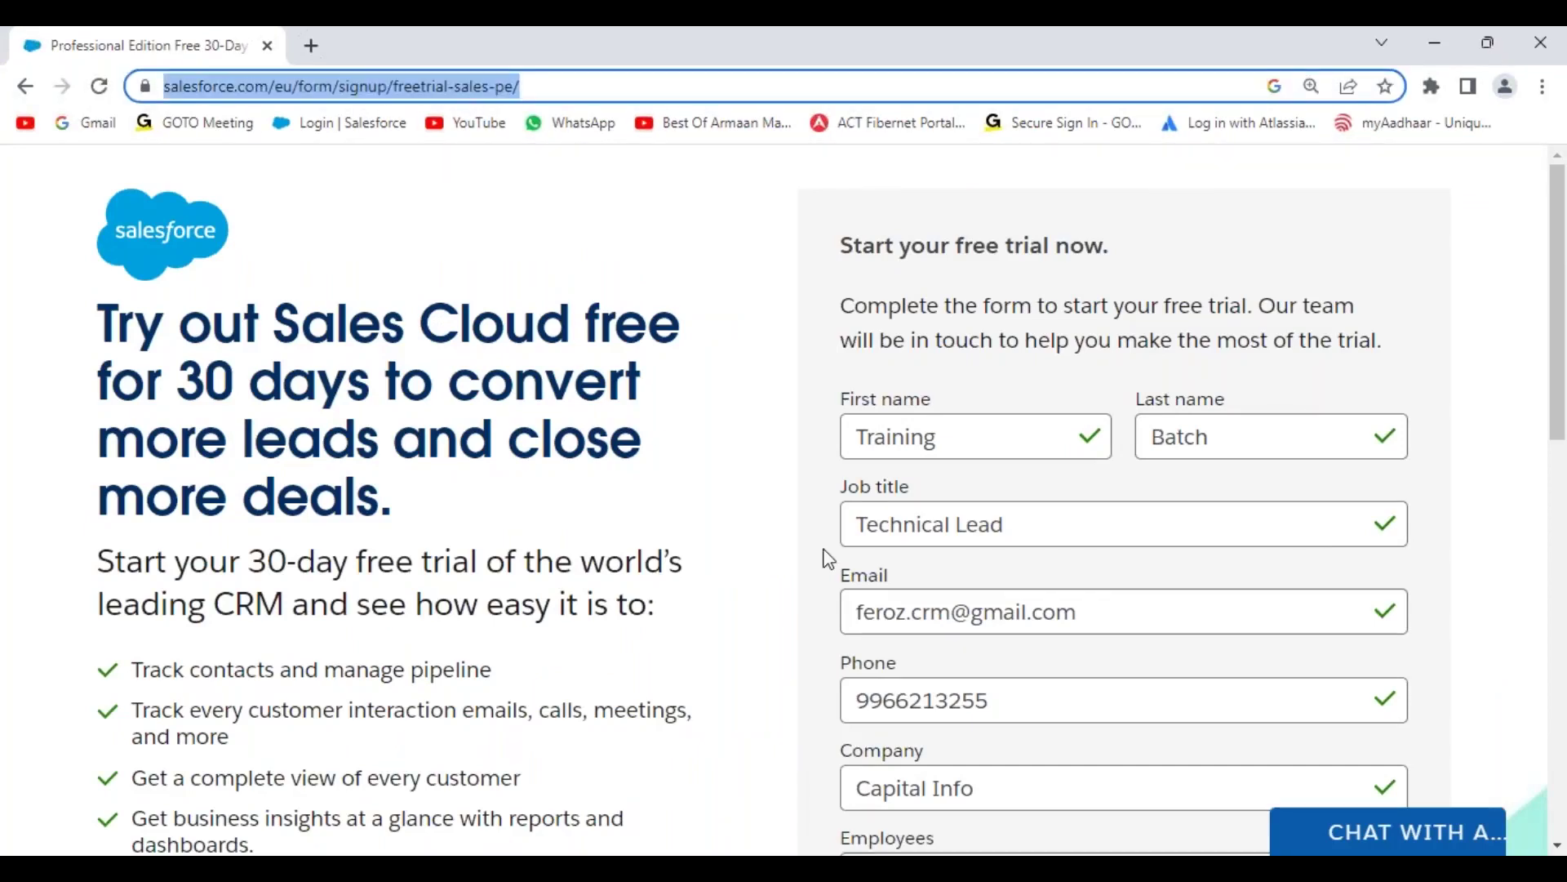
key(alt+Tab)
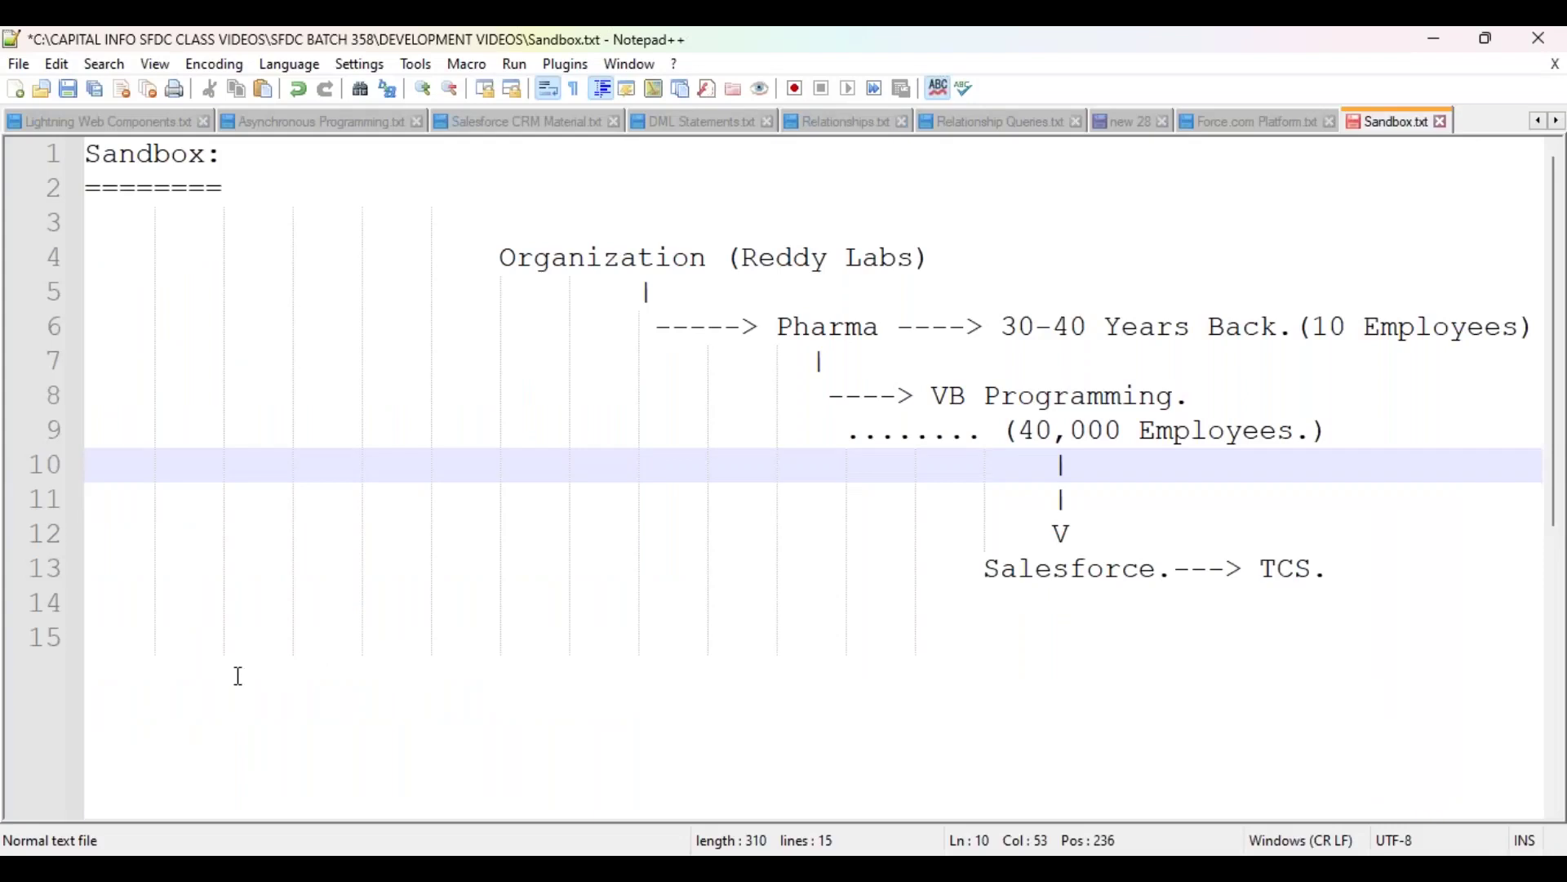
Step: Paste the trial signup URL, indented, onto line 15 of Sandbox.txt
click(229, 676)
key(Tab)
key(ctrl+v)
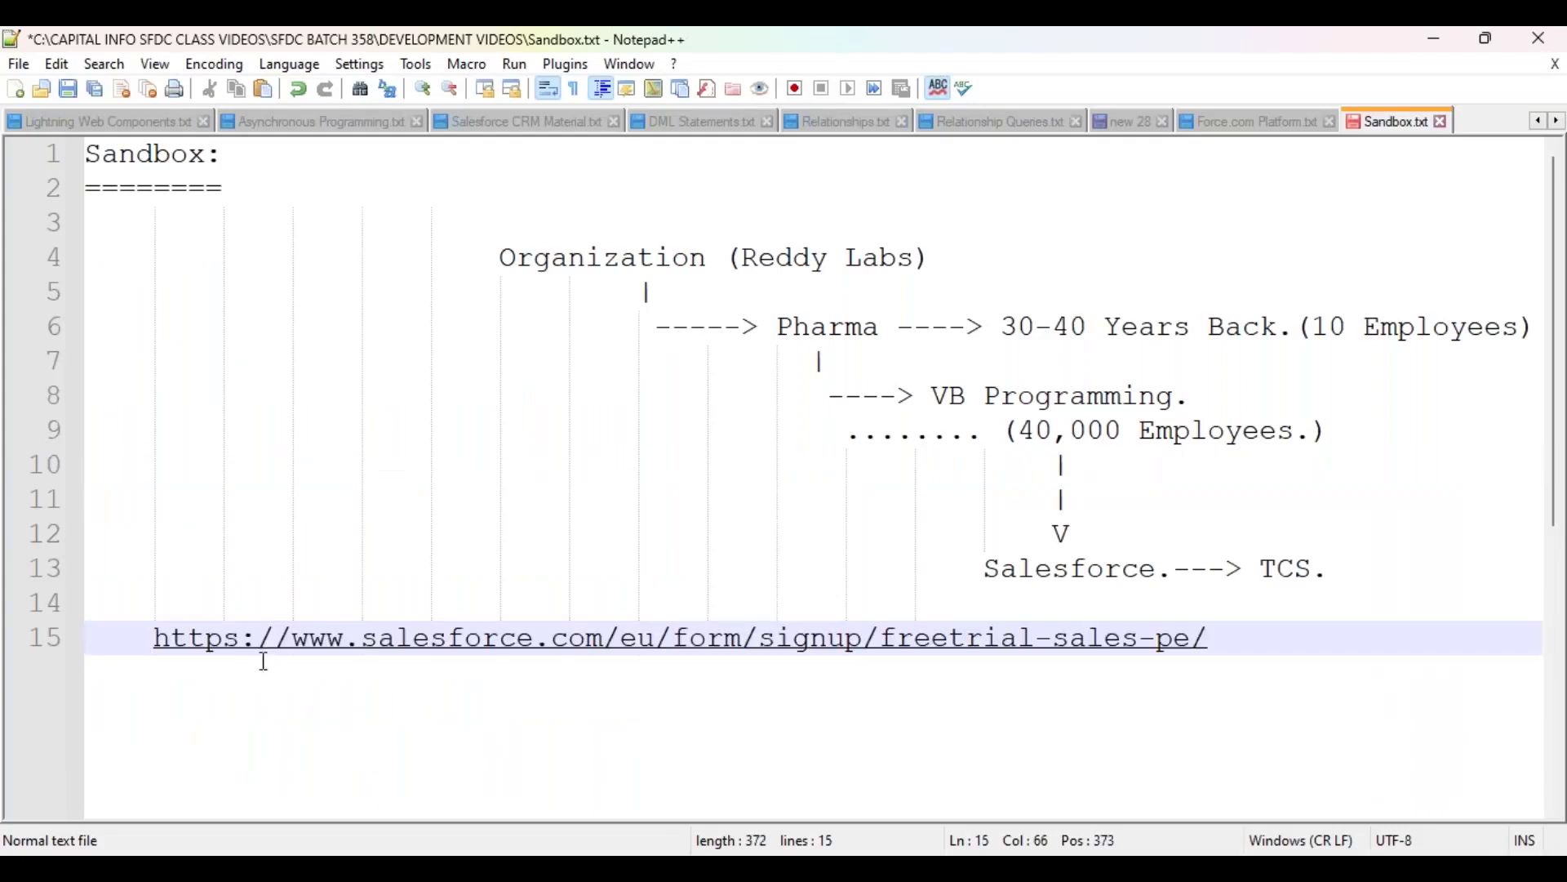
key(alt+Tab)
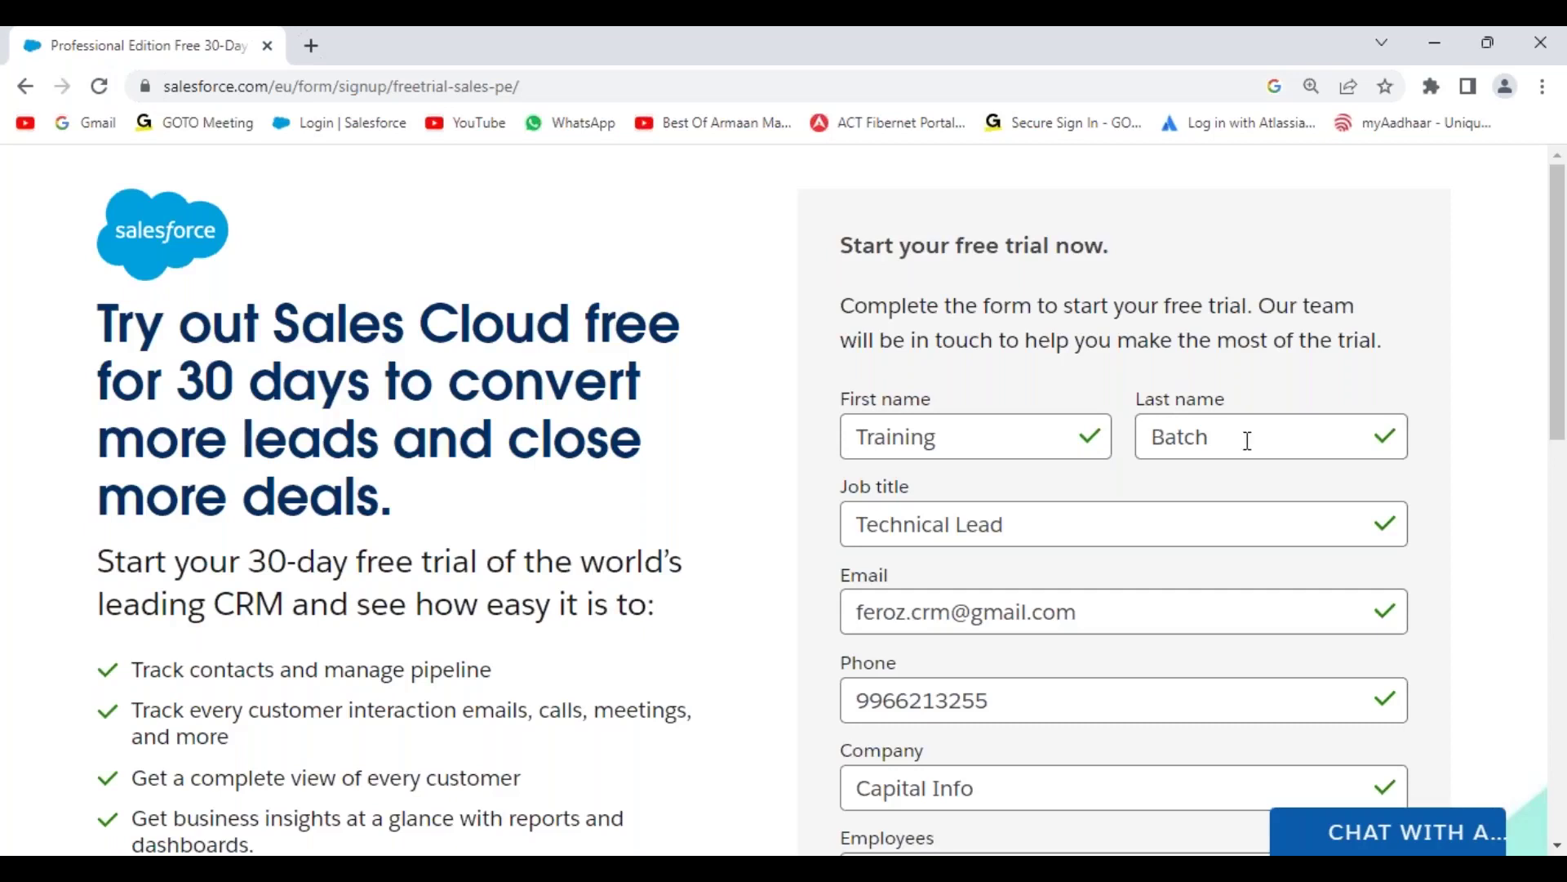
Step: Check the Job title entry and scroll down the completed signup form
click(1171, 532)
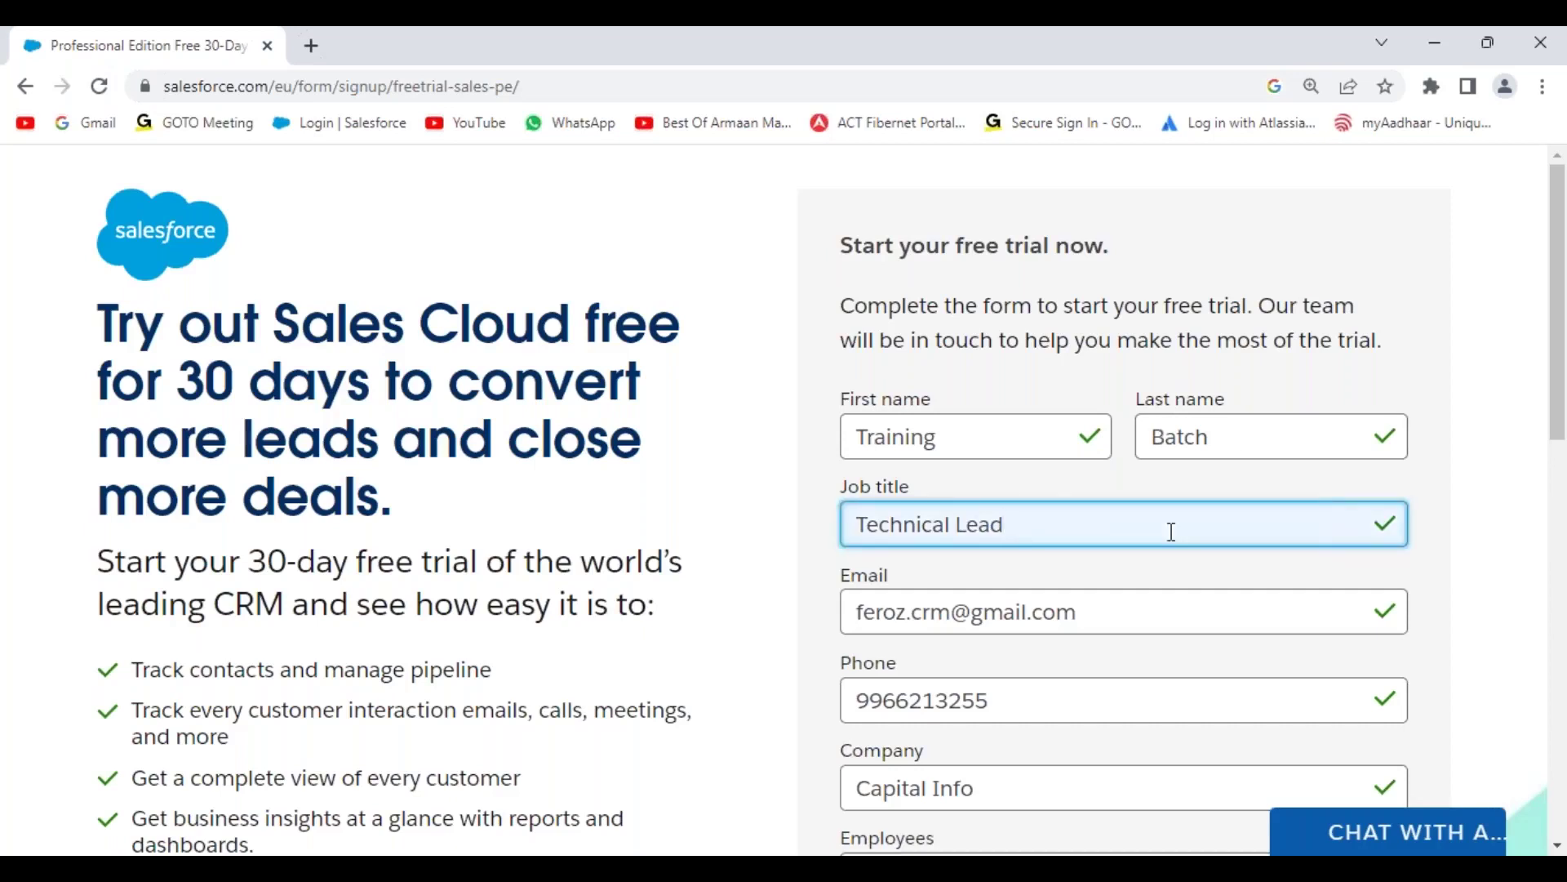
click(770, 549)
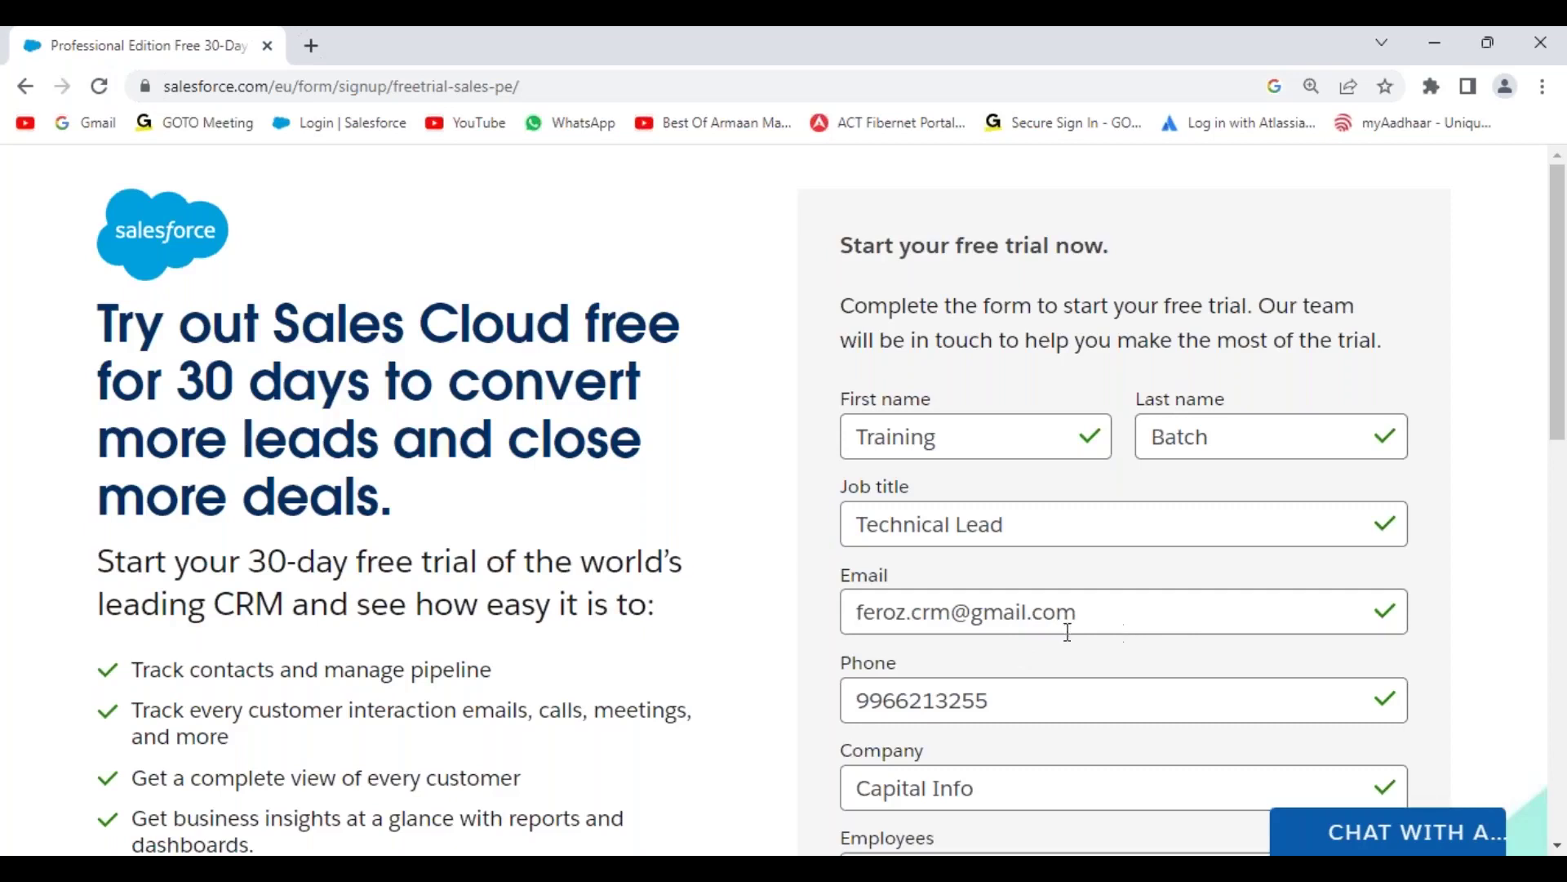
scroll(1078, 653, down, 3)
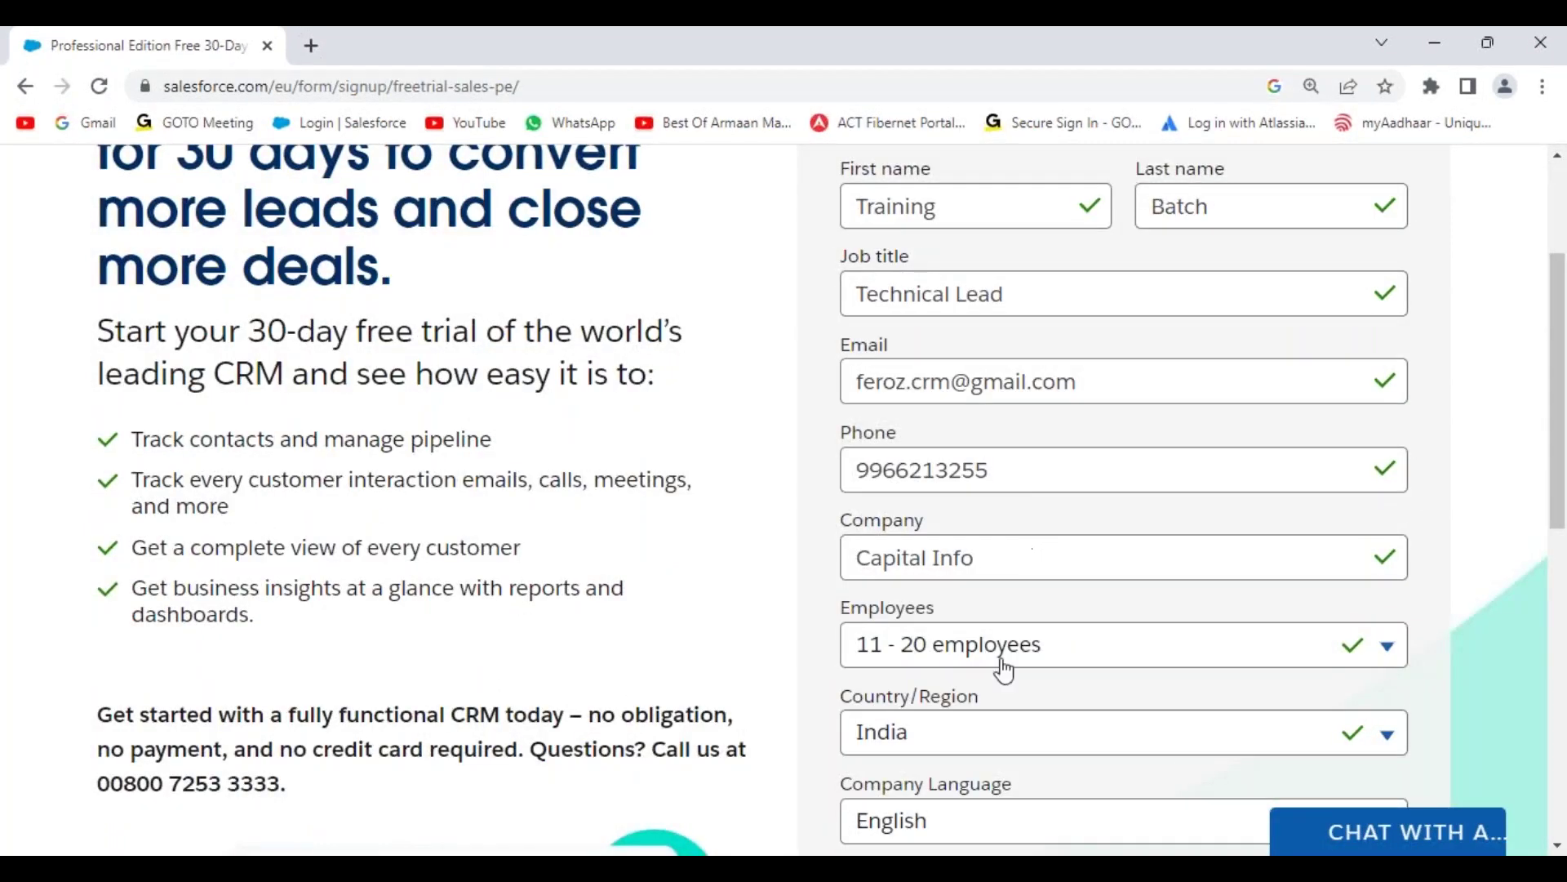
scroll(1065, 657, down, 2)
scroll(1074, 653, down, 2)
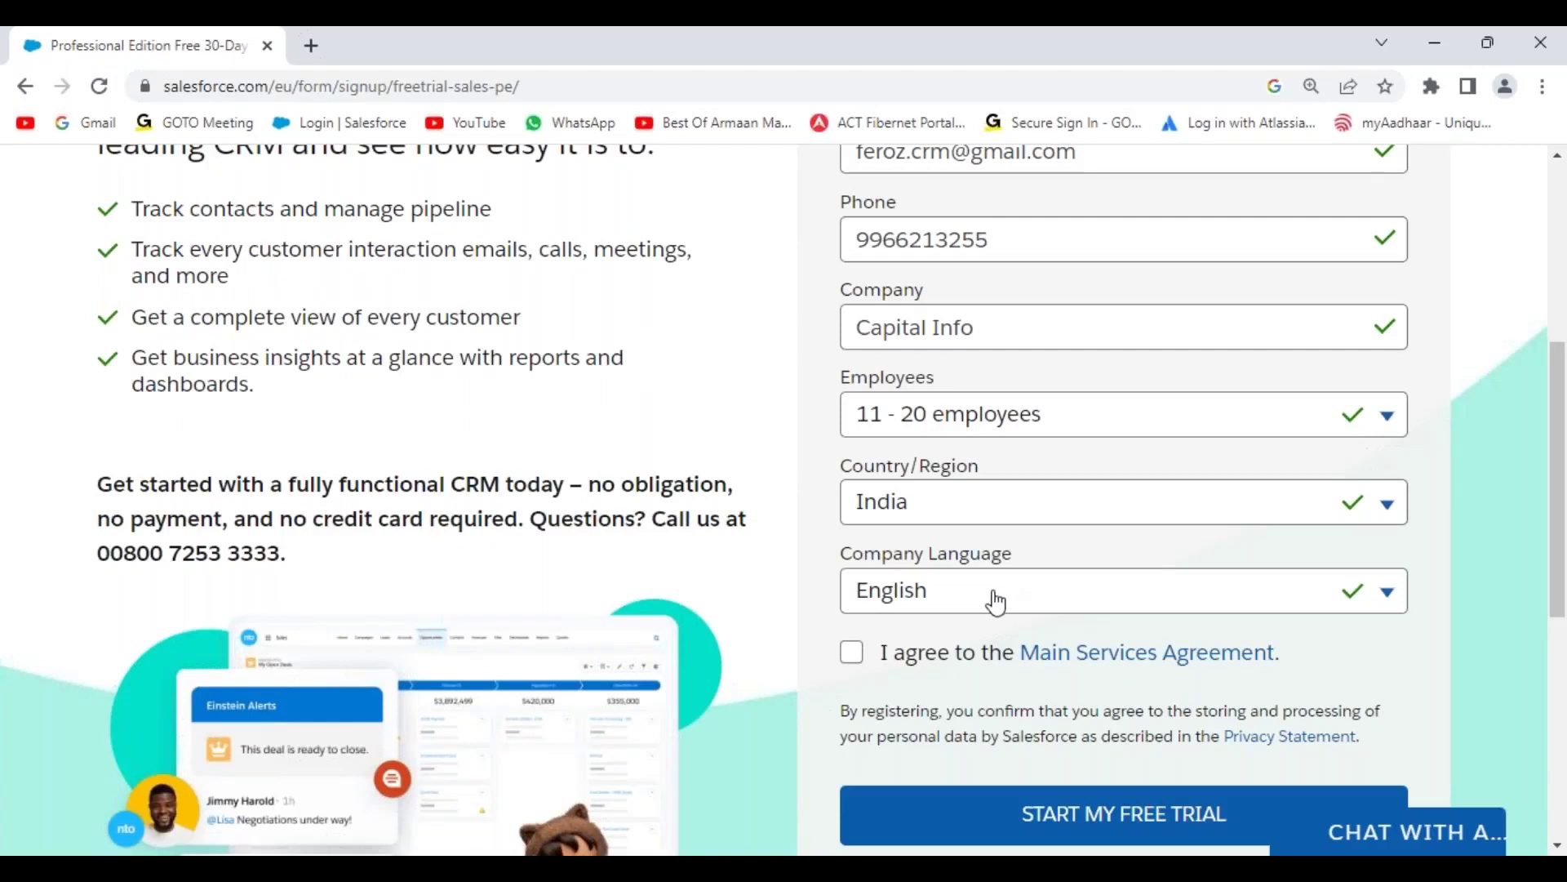
Step: Accept the Main Services Agreement and submit the form to start the free trial
click(853, 657)
scroll(1021, 675, down, 1)
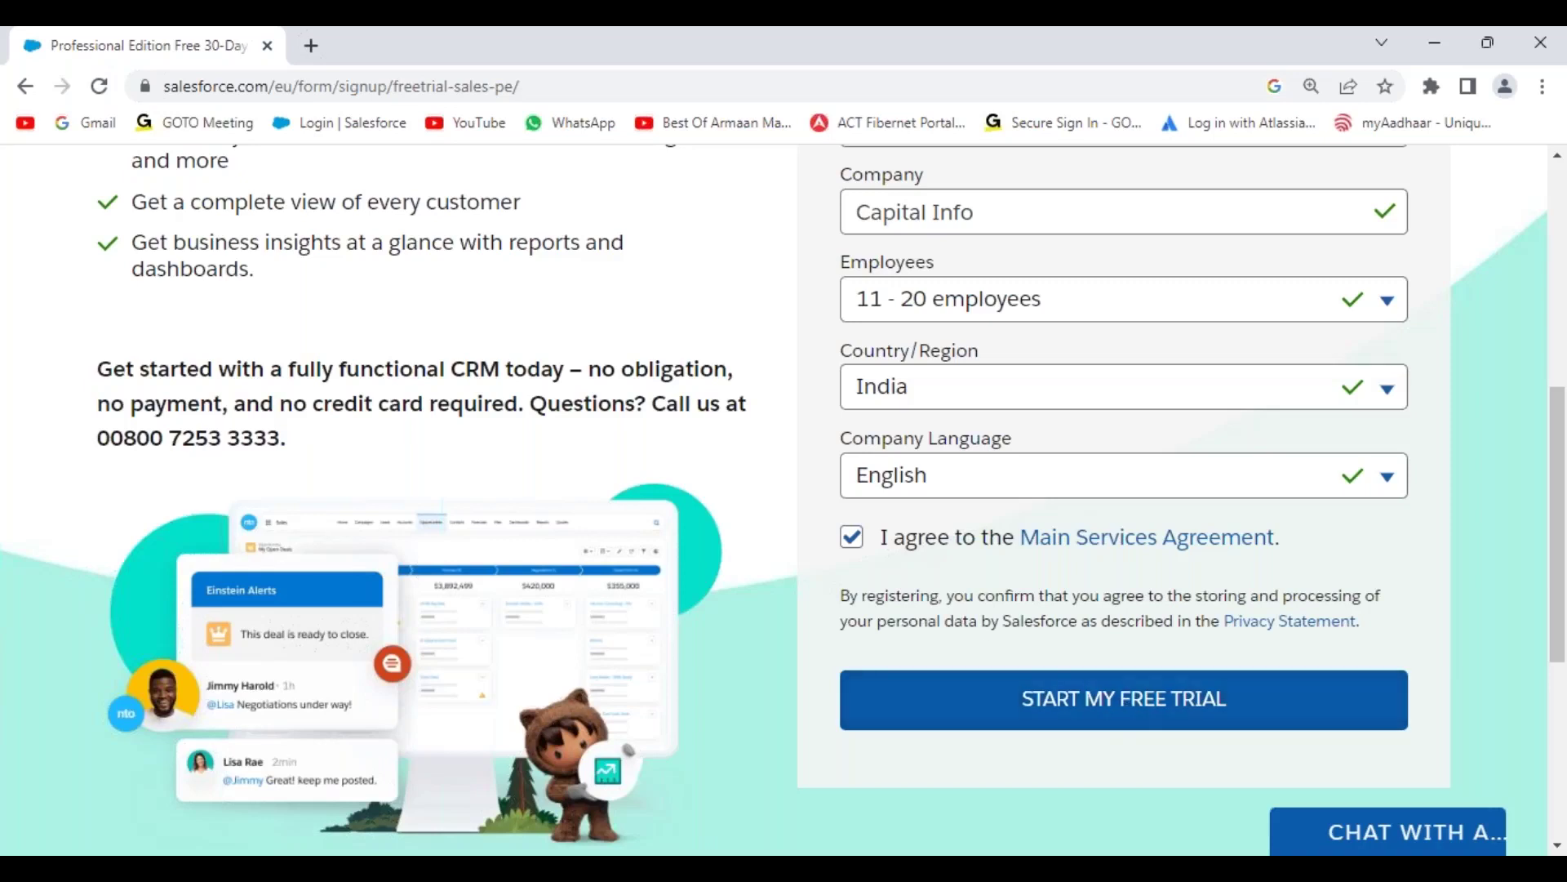
scroll(987, 648, up, 6)
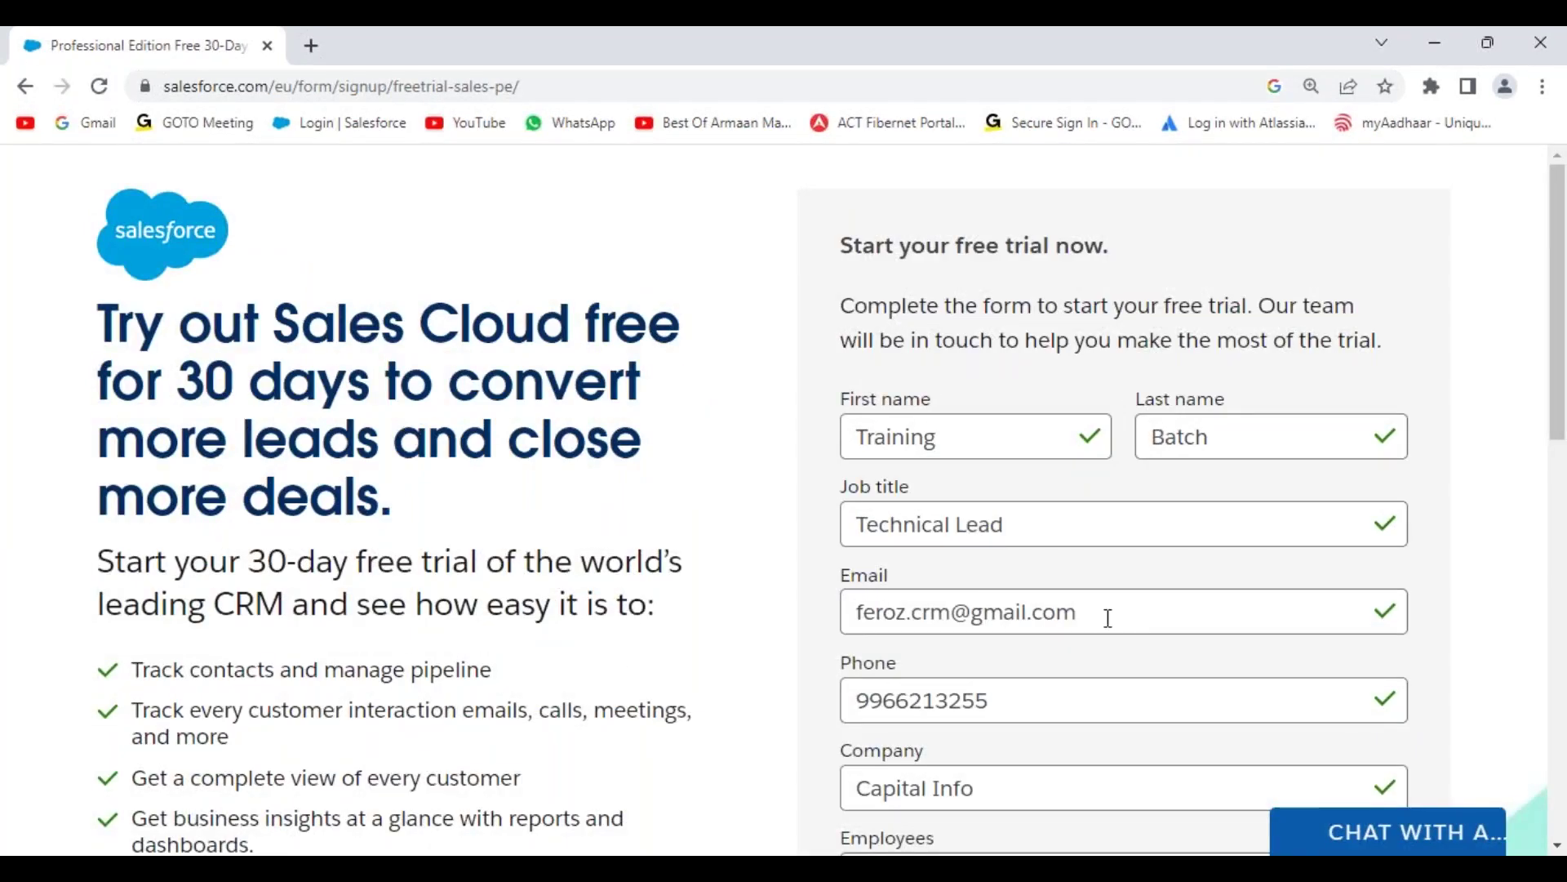
scroll(1108, 619, down, 7)
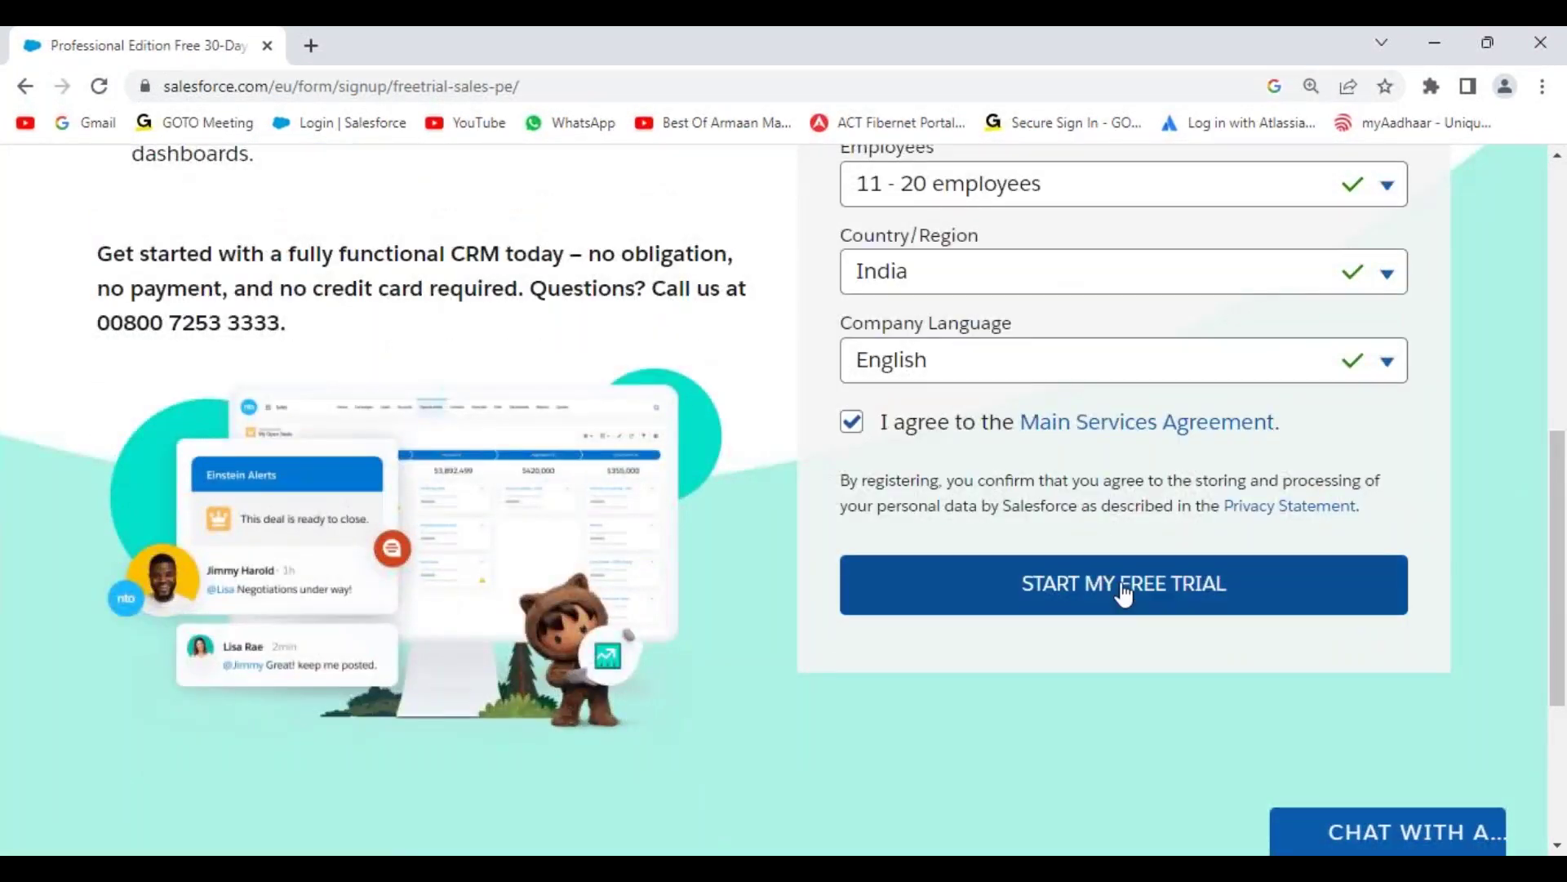
click(1124, 593)
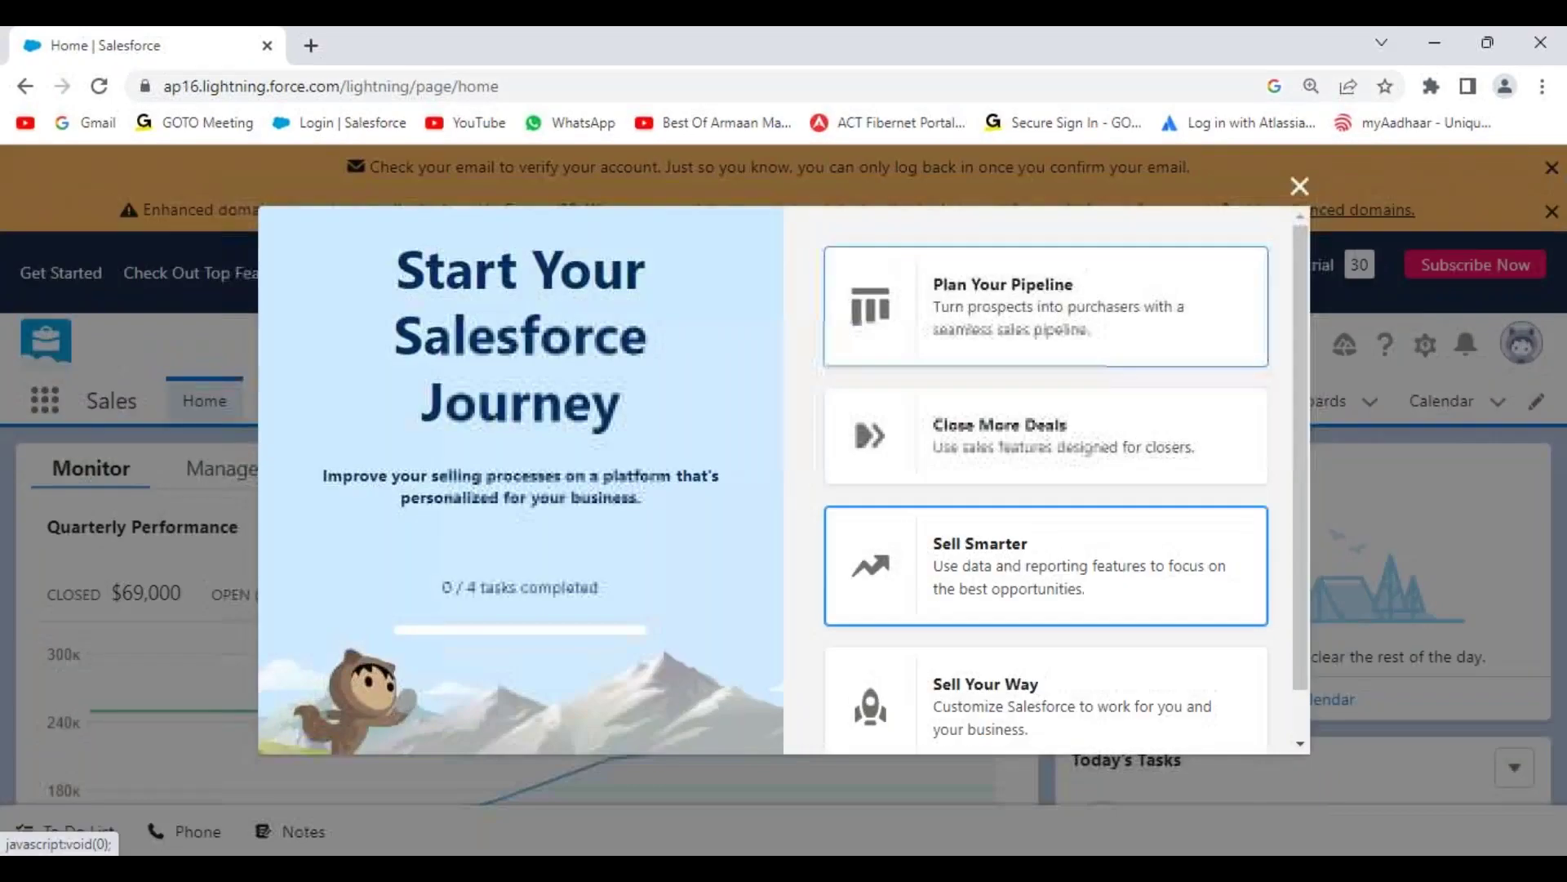
Step: Dismiss the Start Your Salesforce Journey window, the Explore tip and the Enhanced domains notice
click(1299, 188)
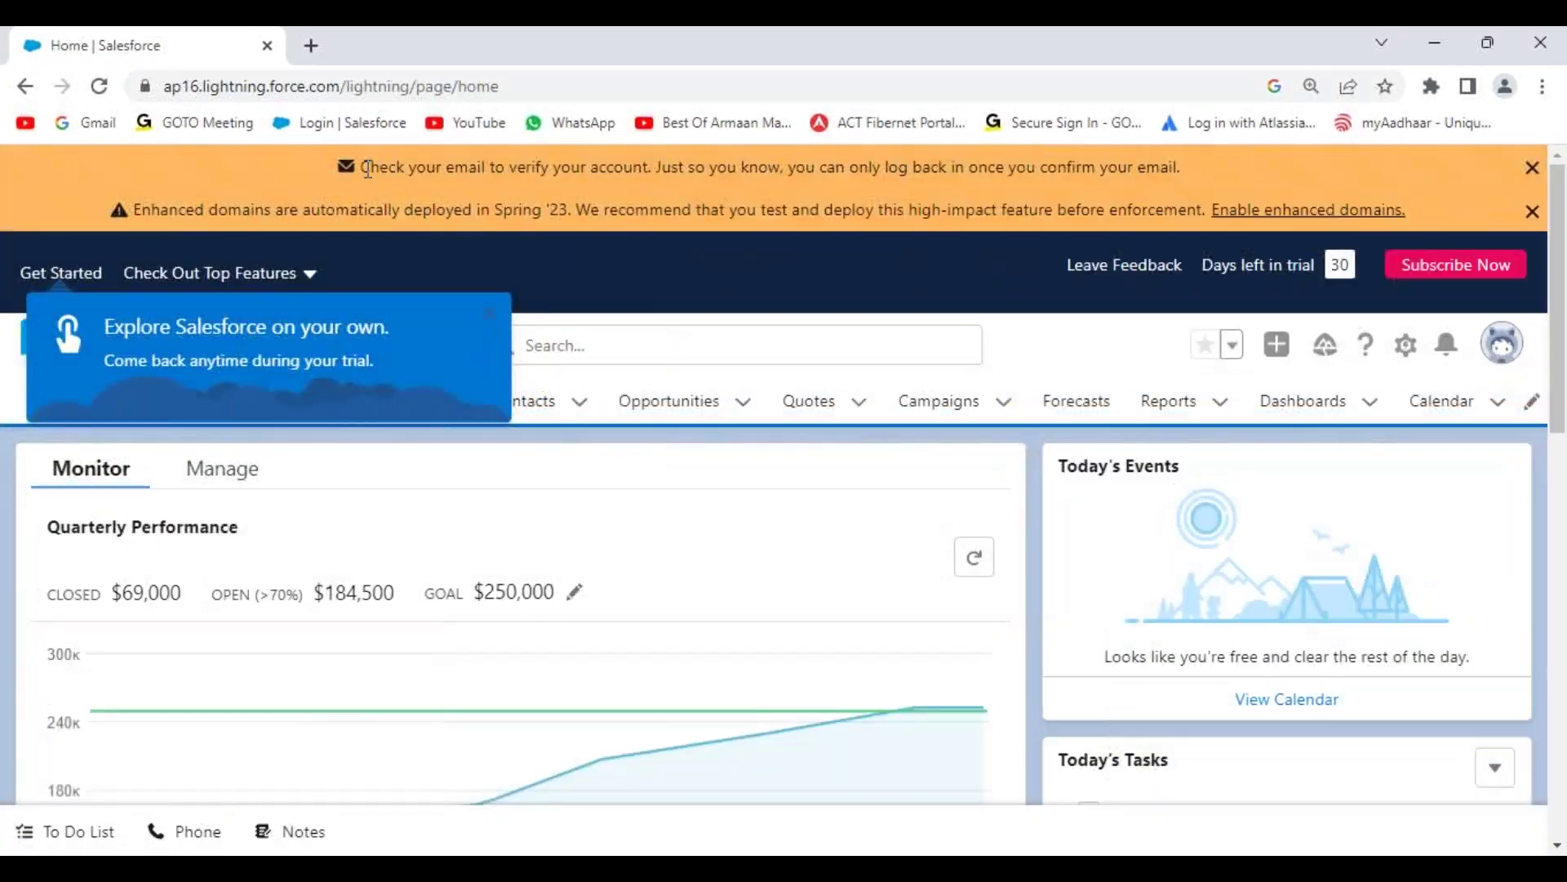
drag(367, 169, 1235, 187)
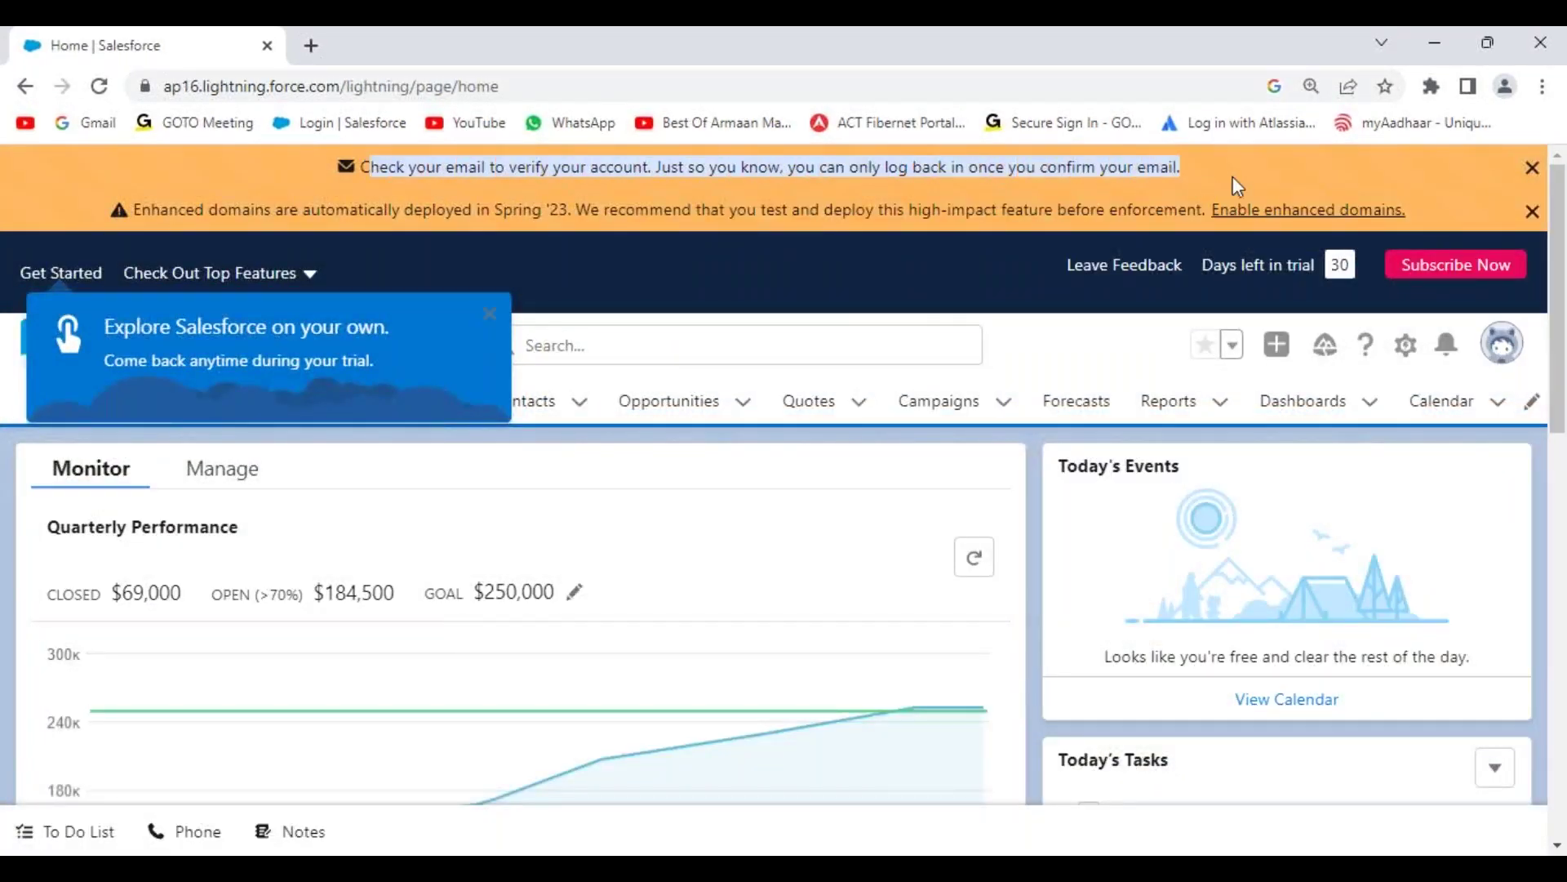
click(490, 314)
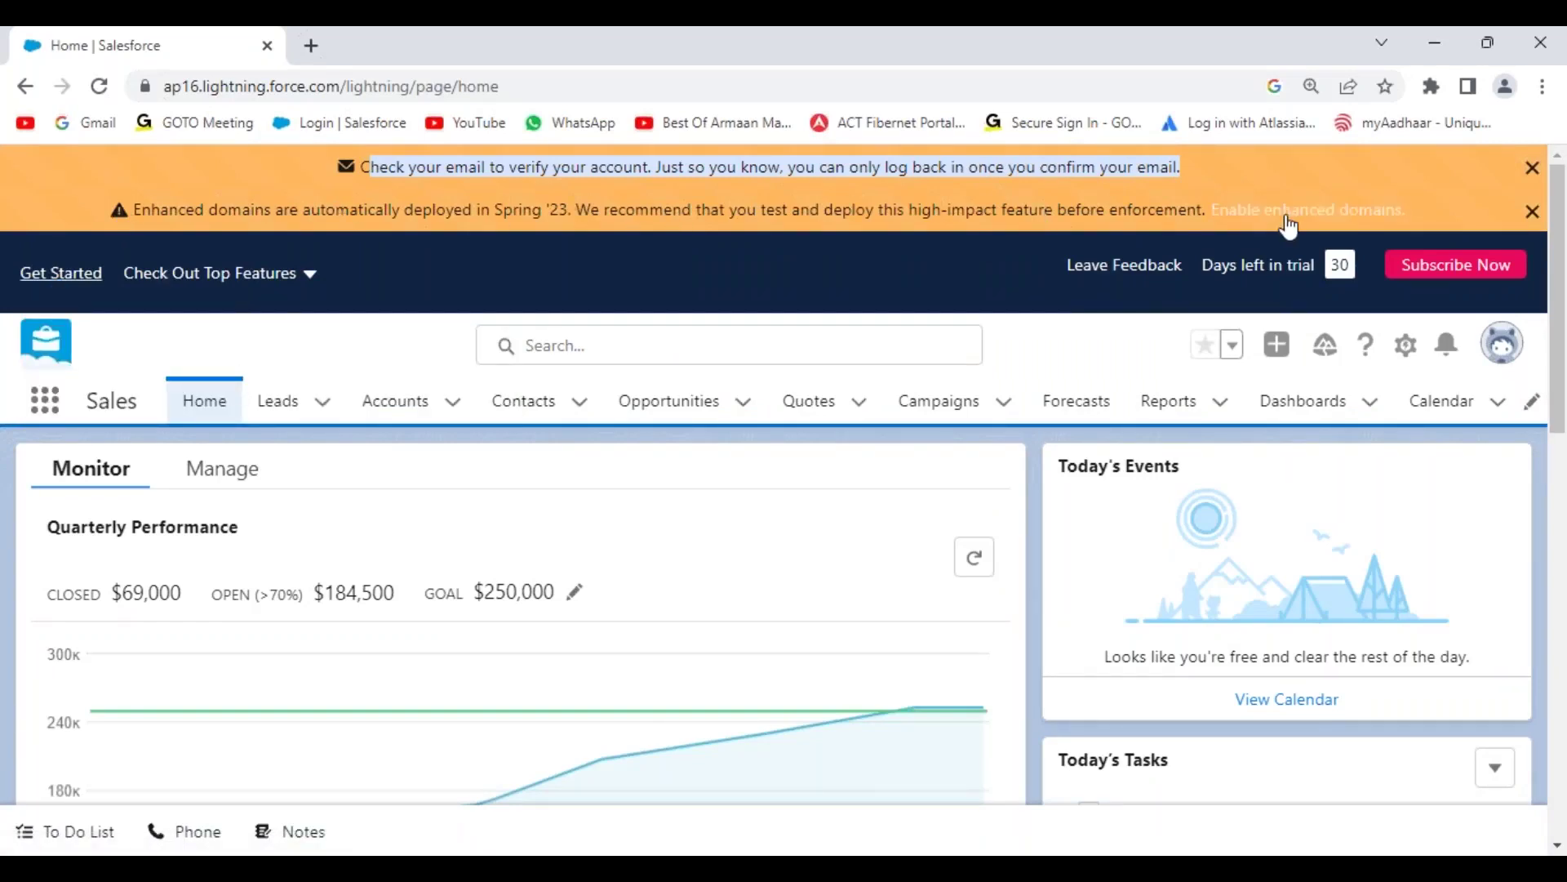
click(1532, 211)
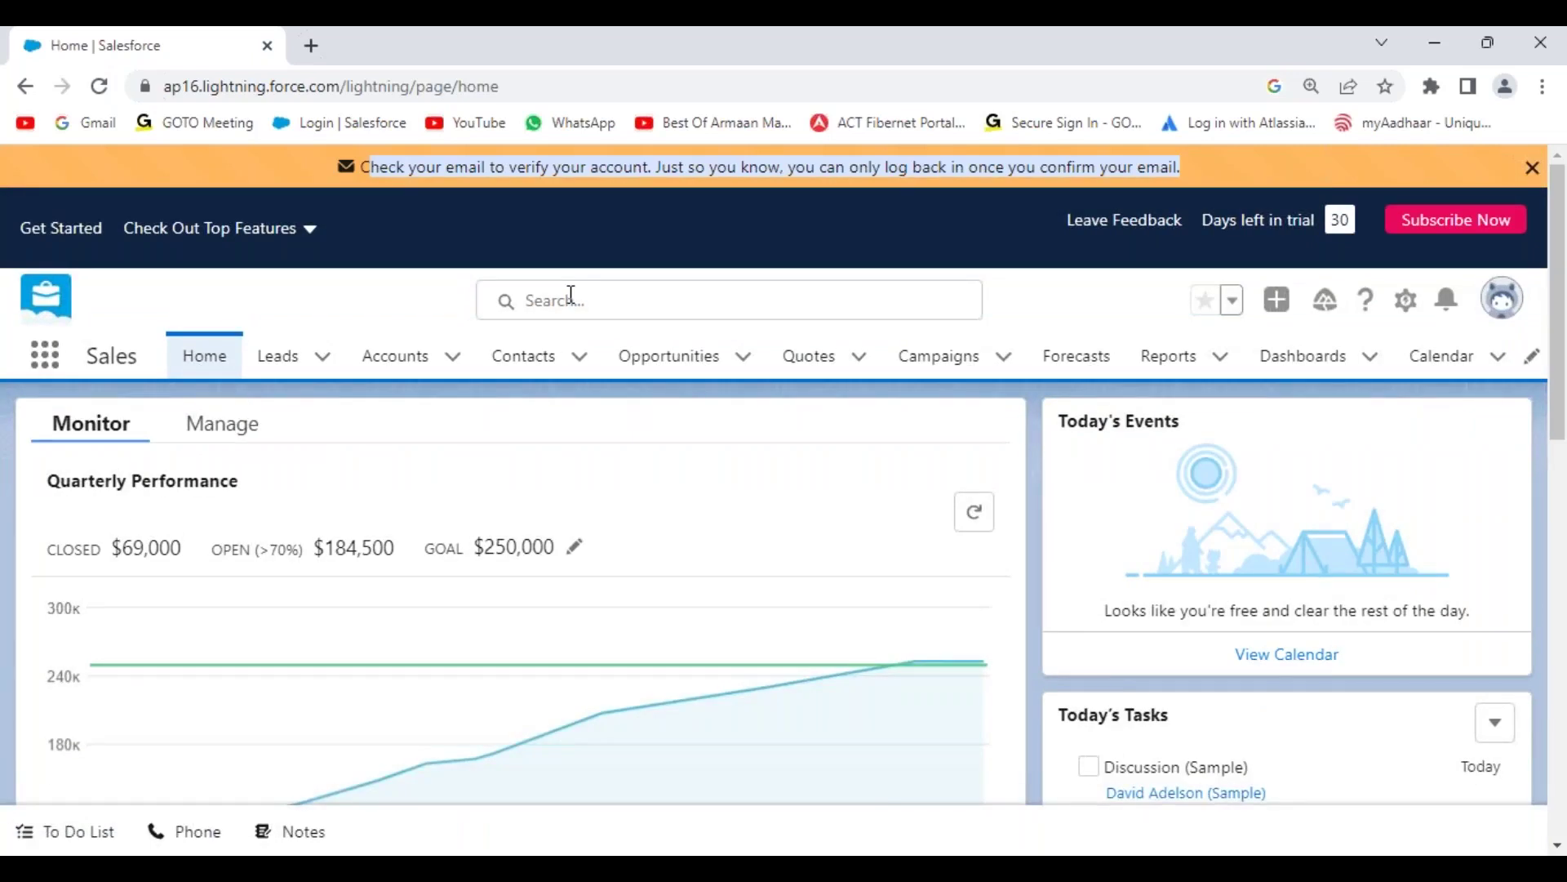
Step: Check the days-left-in-trial counter and open a new browser tab
drag(1203, 221, 1327, 231)
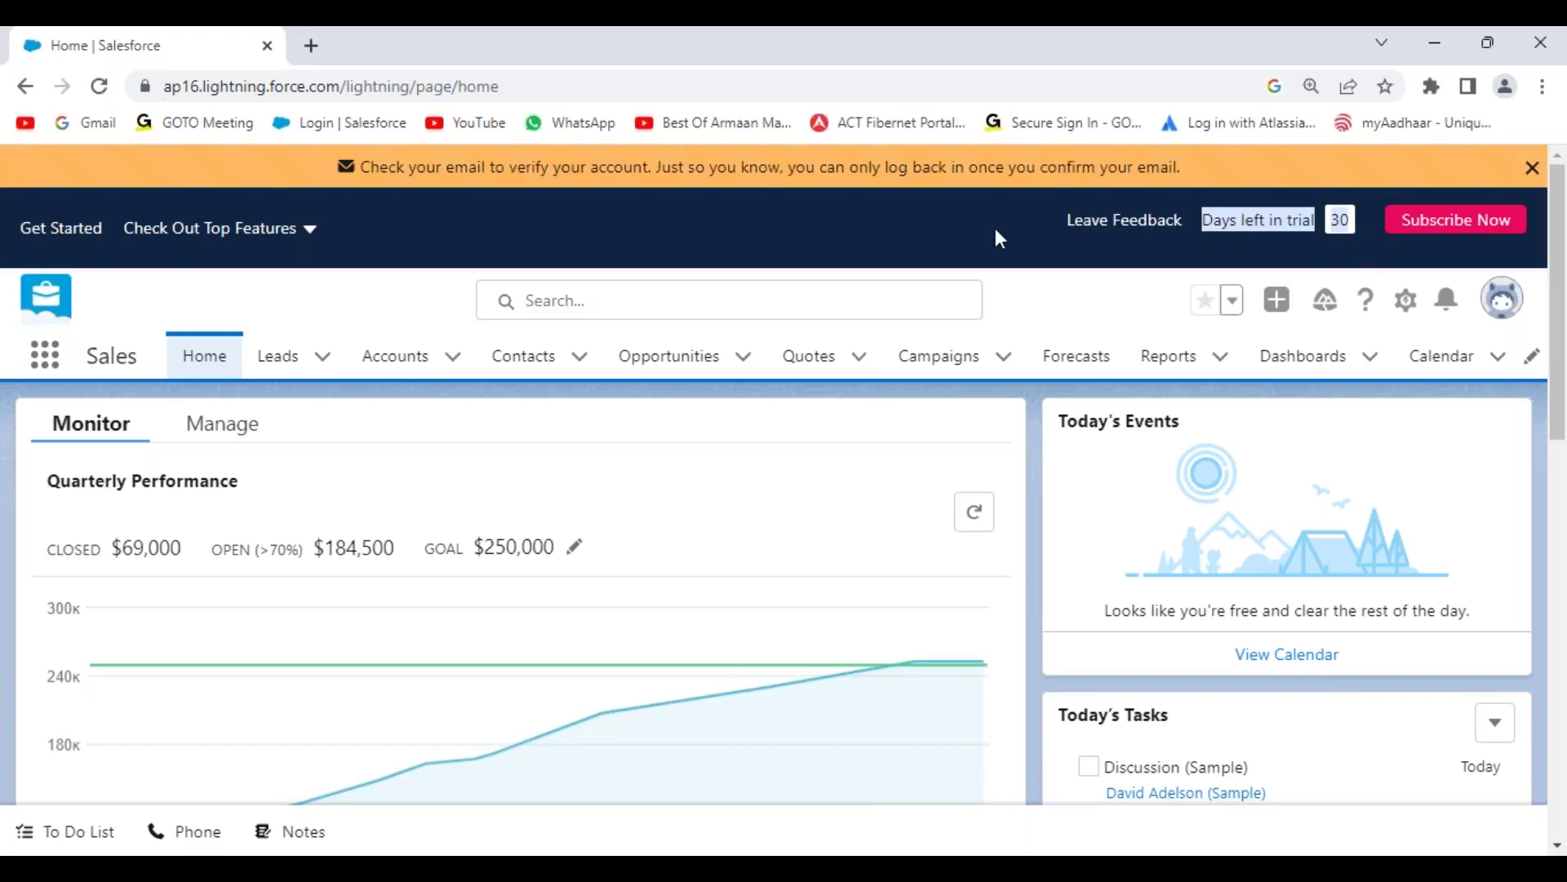
click(1207, 231)
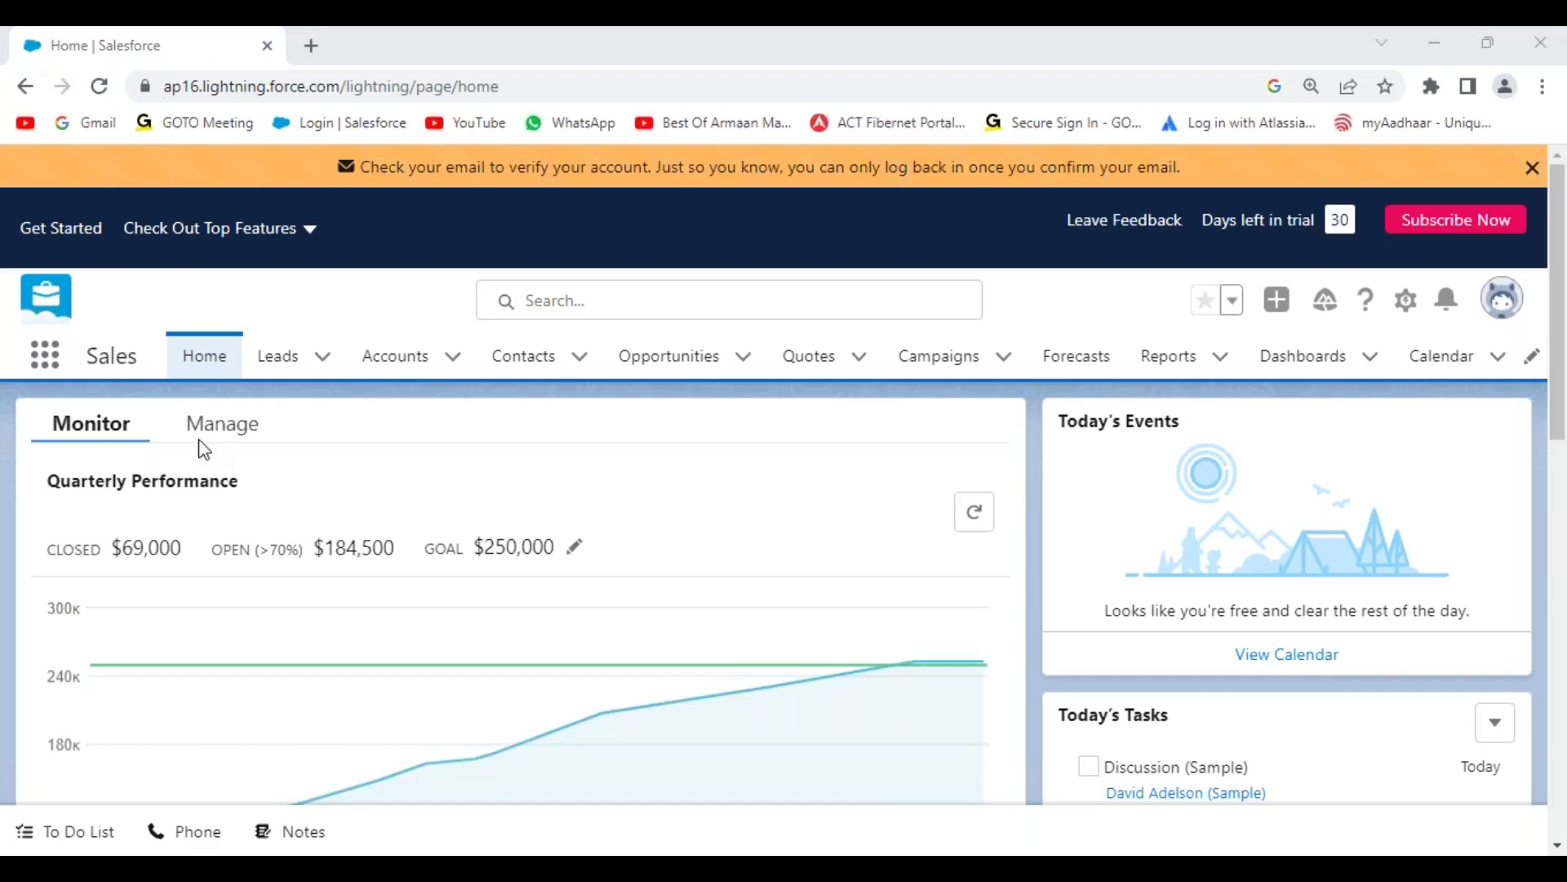
click(311, 45)
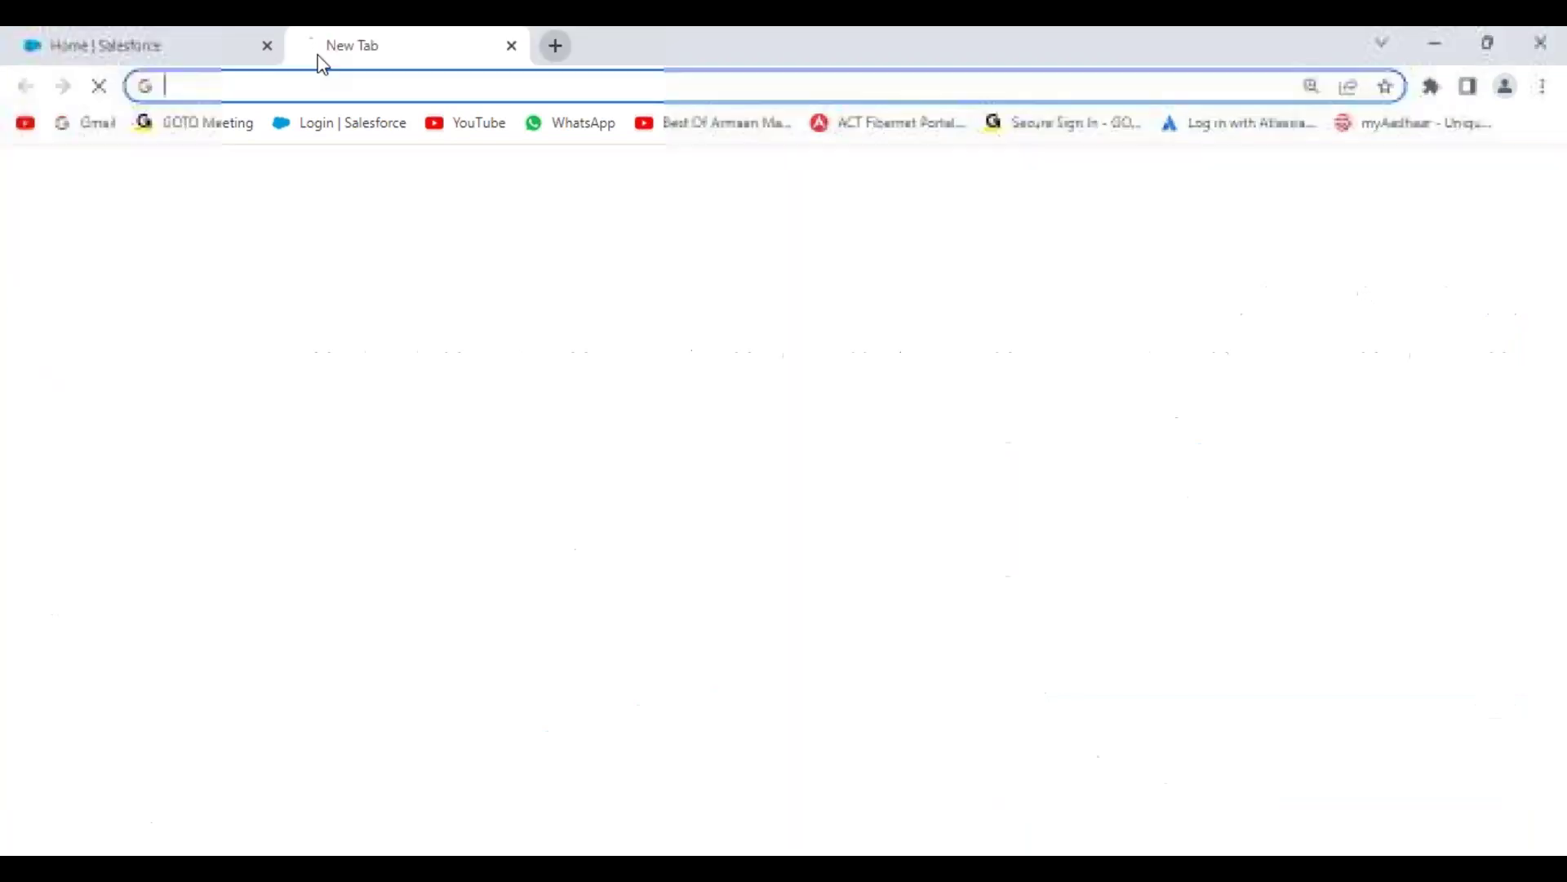
Step: Sign in to Gmail with the trial's e-mail account and its password
click(99, 125)
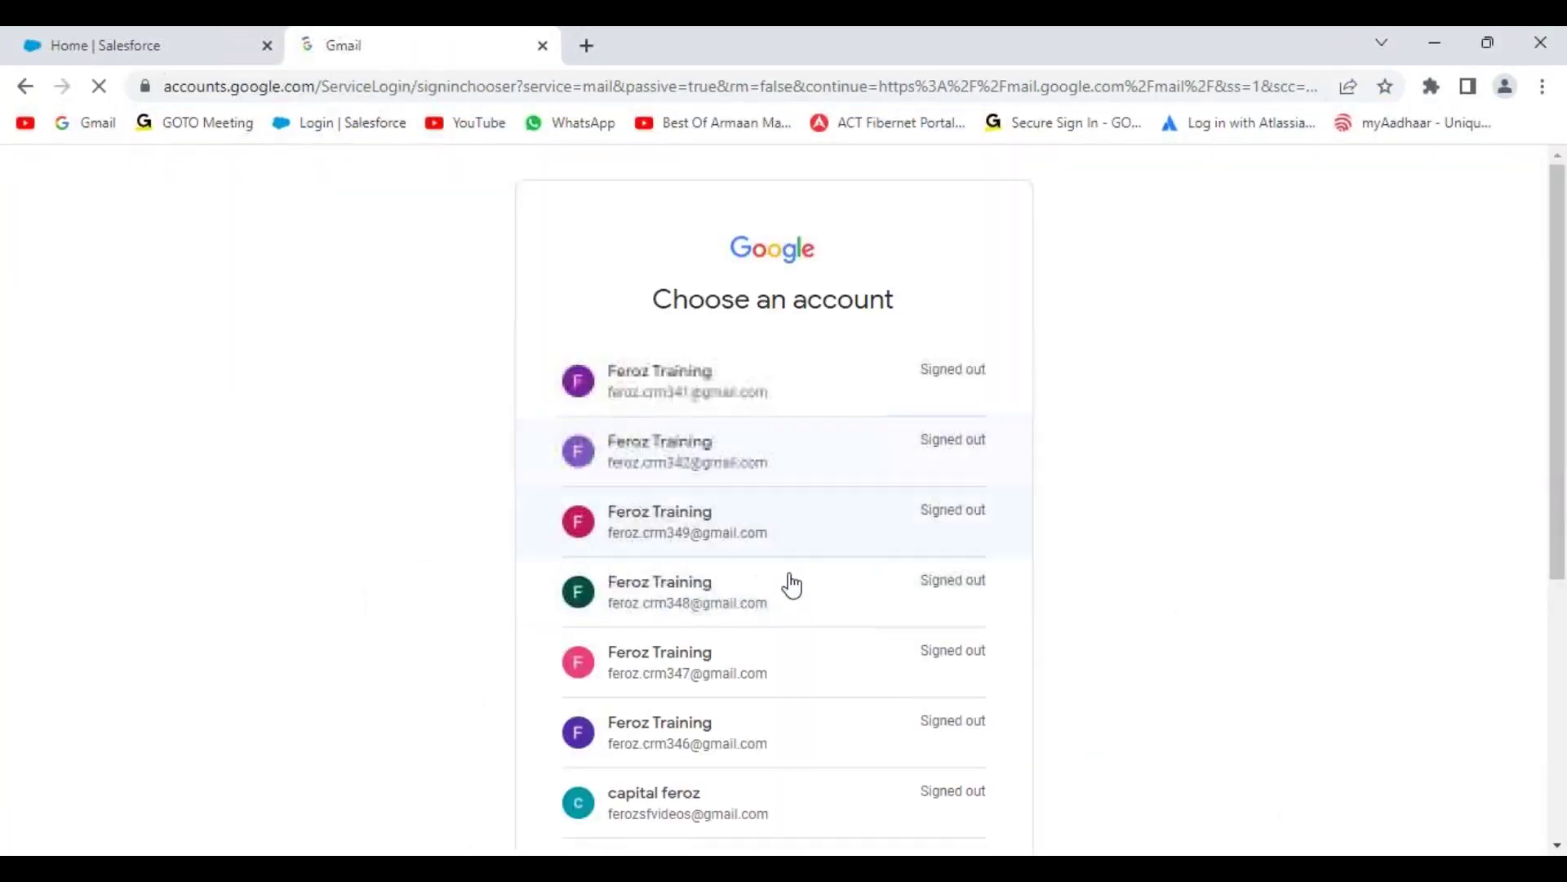
scroll(816, 622, down, 5)
click(674, 502)
text(**********)
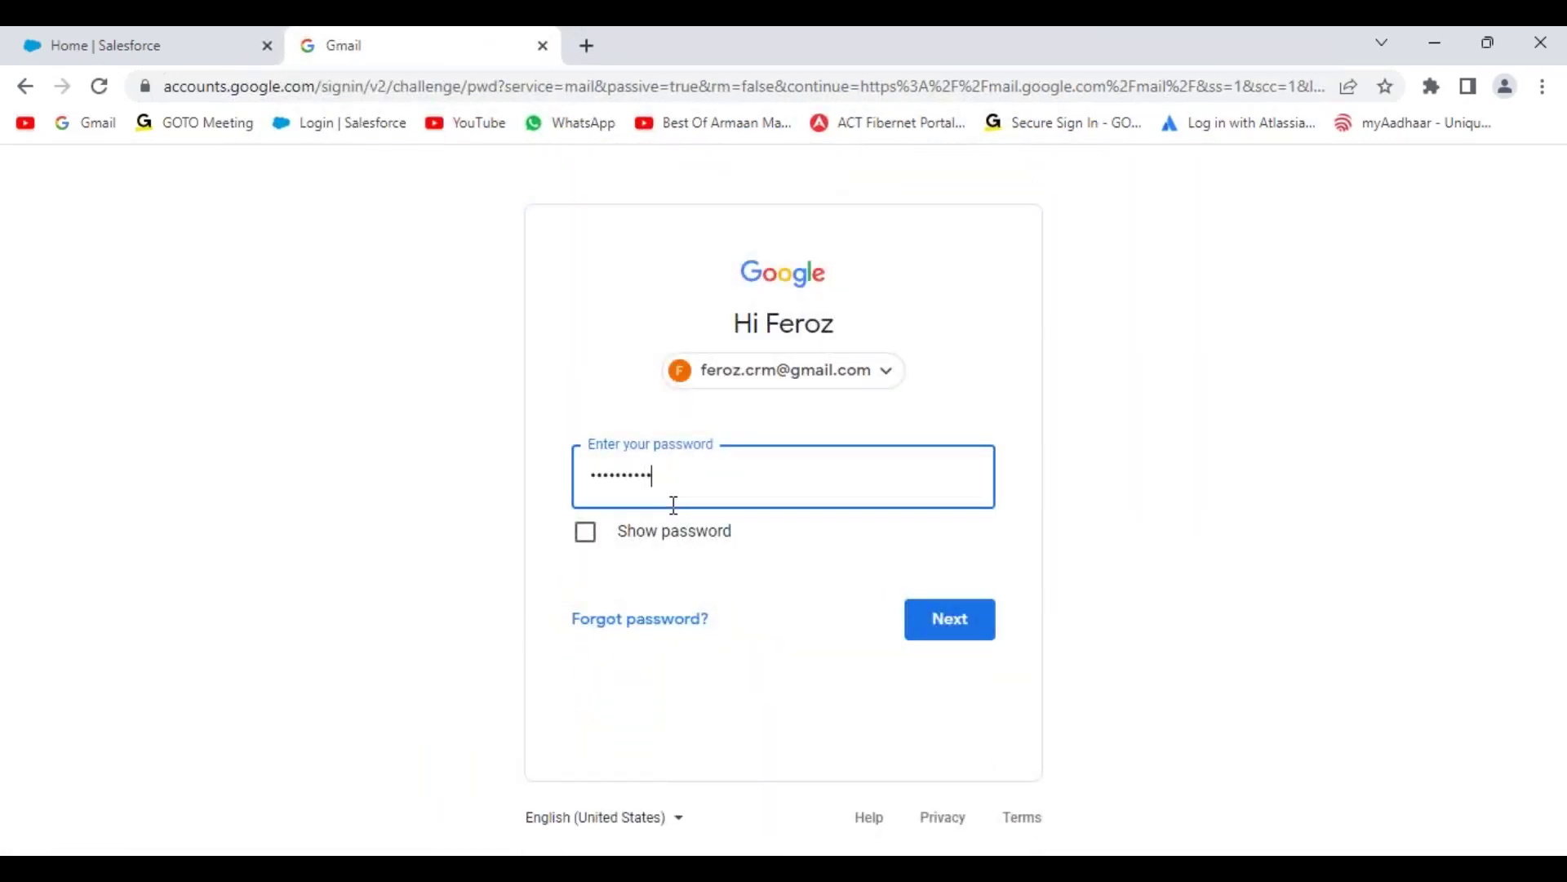
text(**)
key(Return)
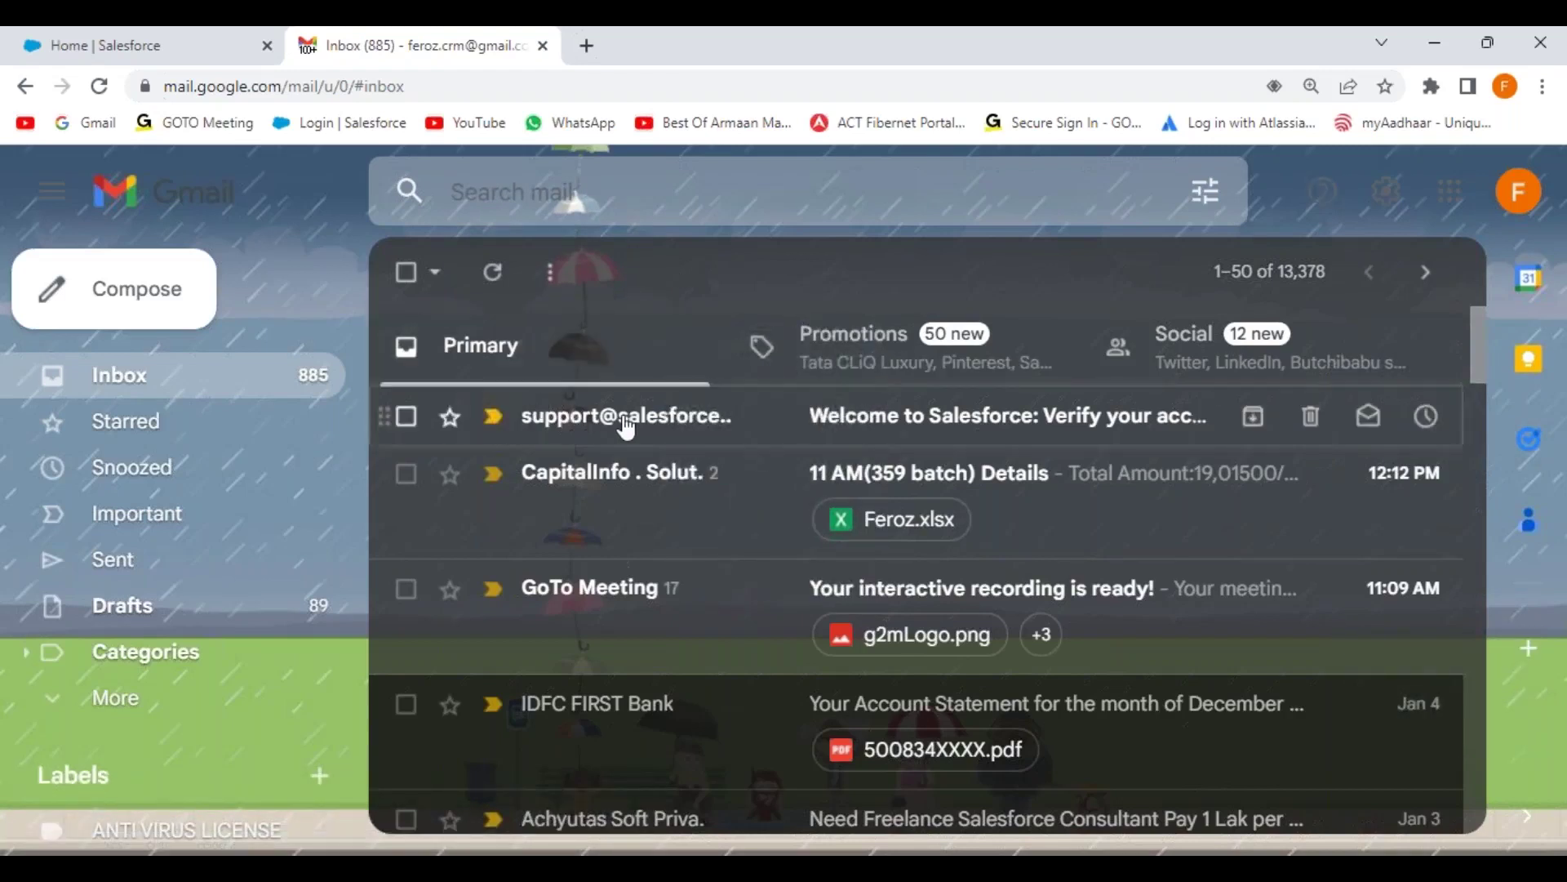
Step: Open the Welcome to Salesforce e-mail and select the new username shown in it
mouse_move(588, 429)
mouse_move(672, 437)
click(629, 424)
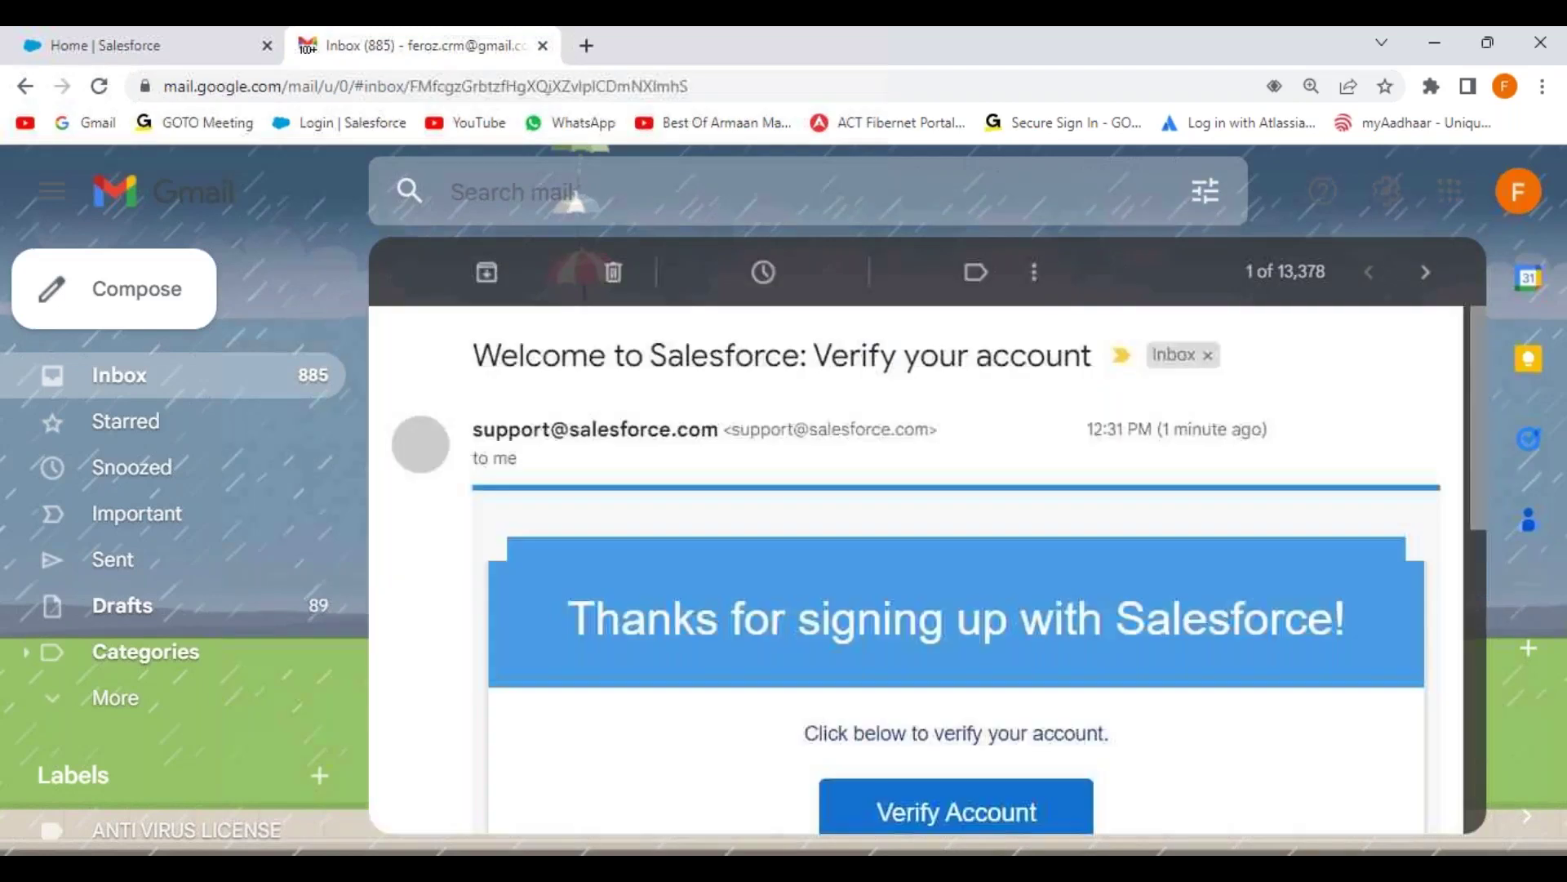
scroll(821, 503, down, 7)
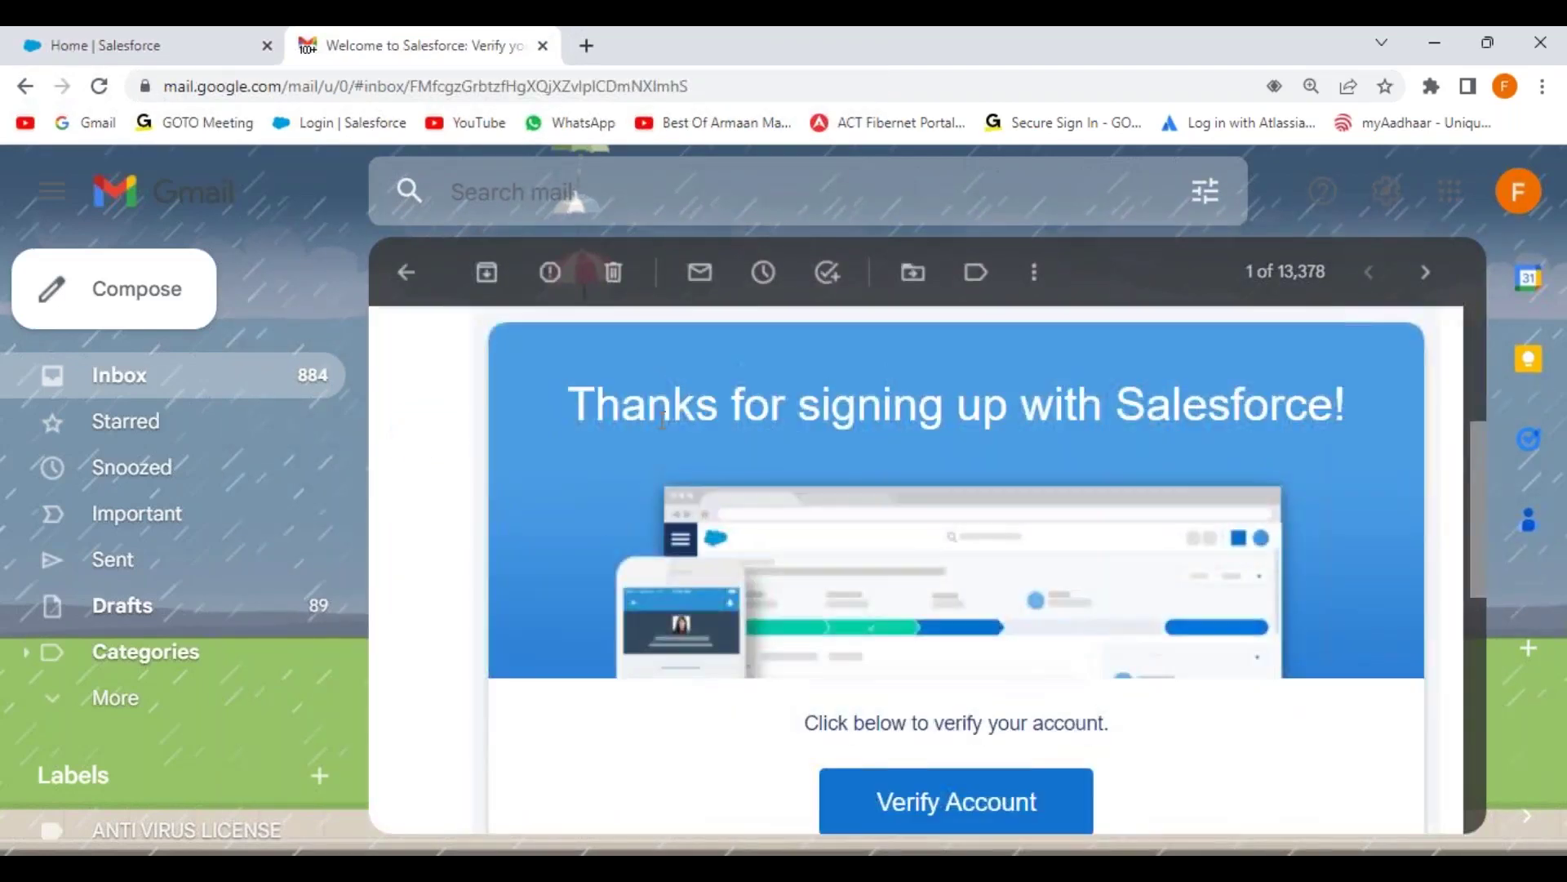
scroll(822, 503, down, 2)
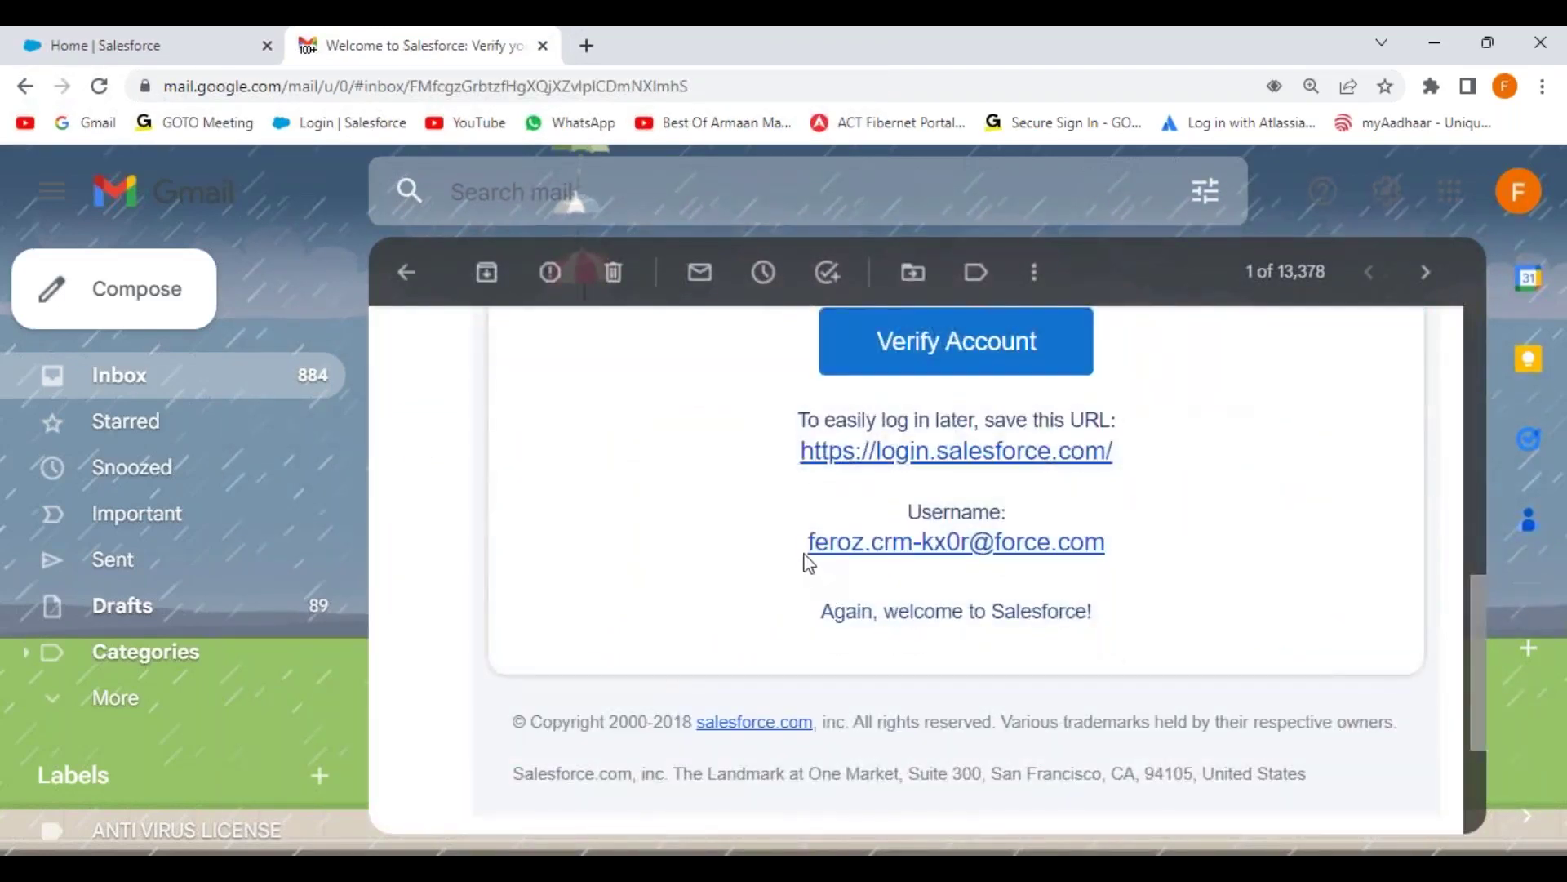
drag(804, 542, 1106, 561)
key(ctrl+c)
Step: Paste the Salesforce username onto line 17 of Sandbox.txt, then return to the welcome e-mail
key(alt+Tab)
key(Return)
key(Return)
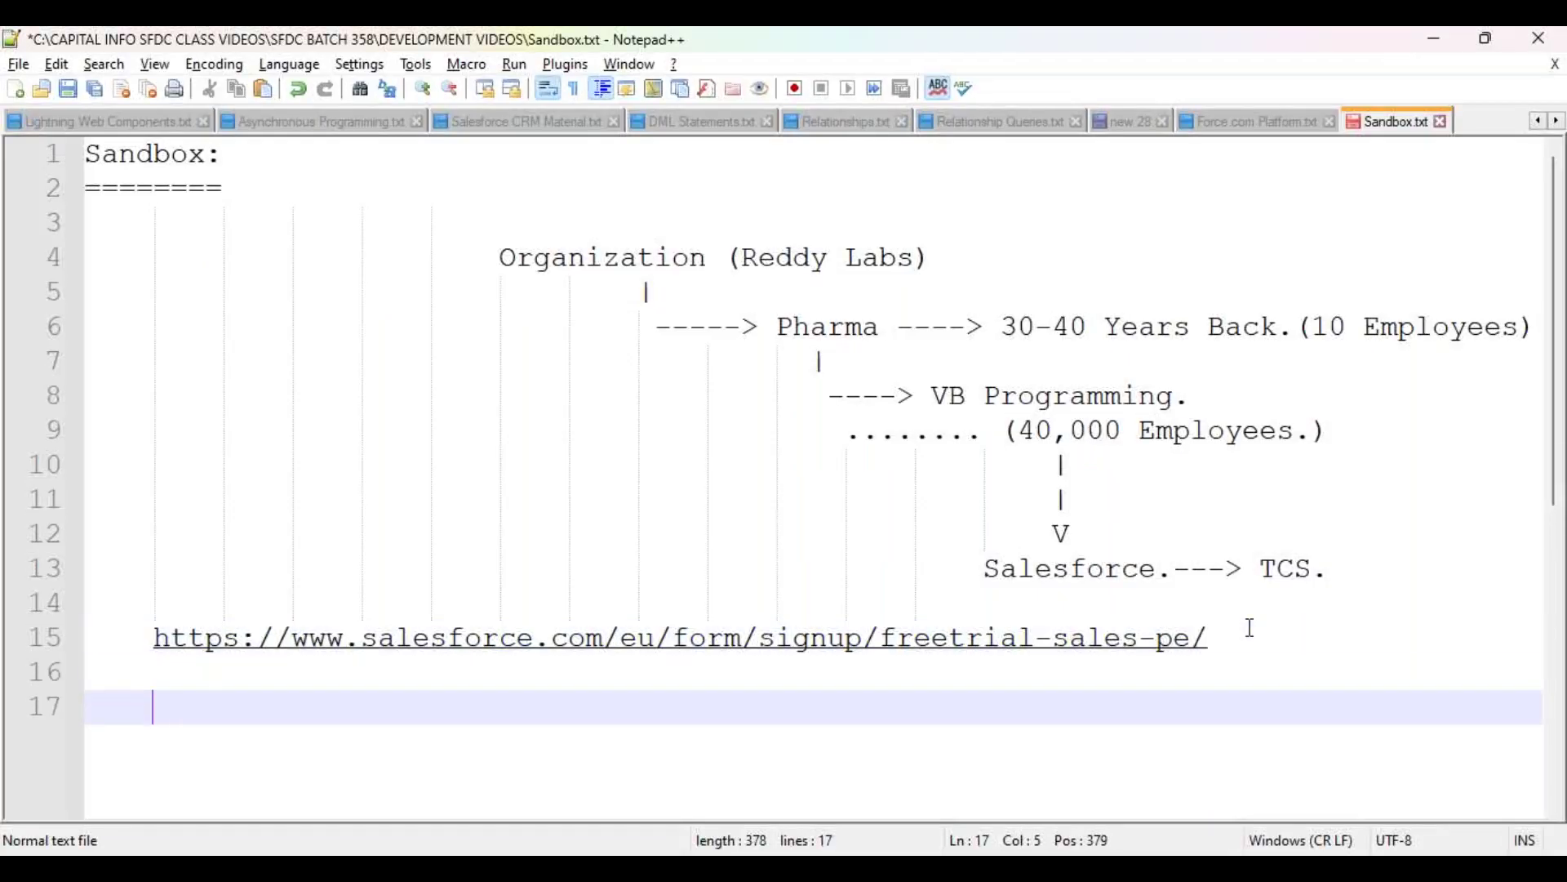
key(ctrl+v)
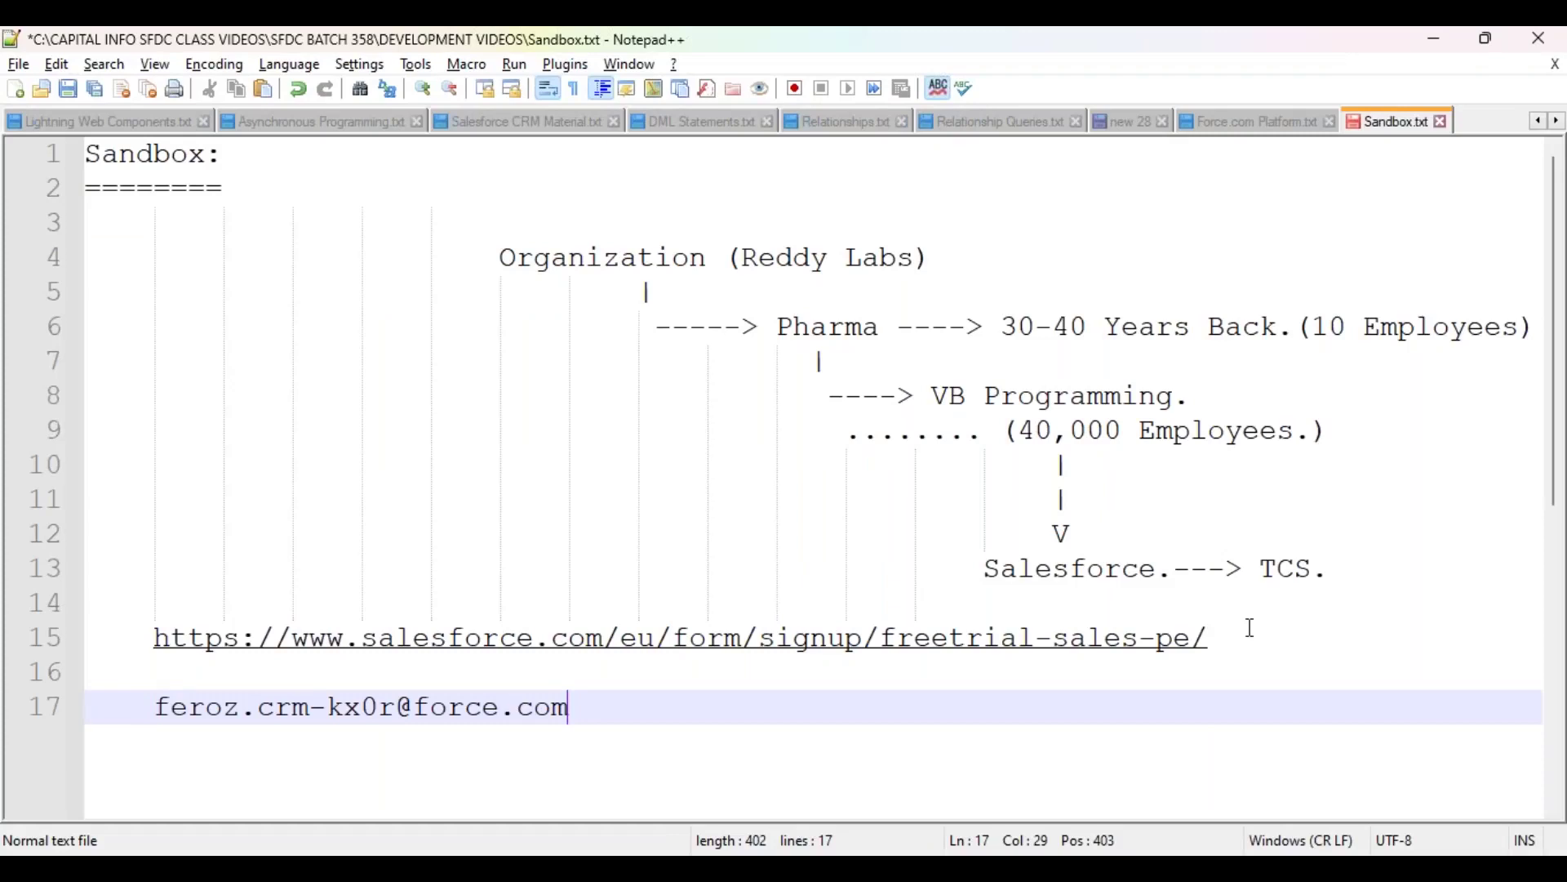
drag(153, 707, 587, 703)
scroll(623, 580, down, 4)
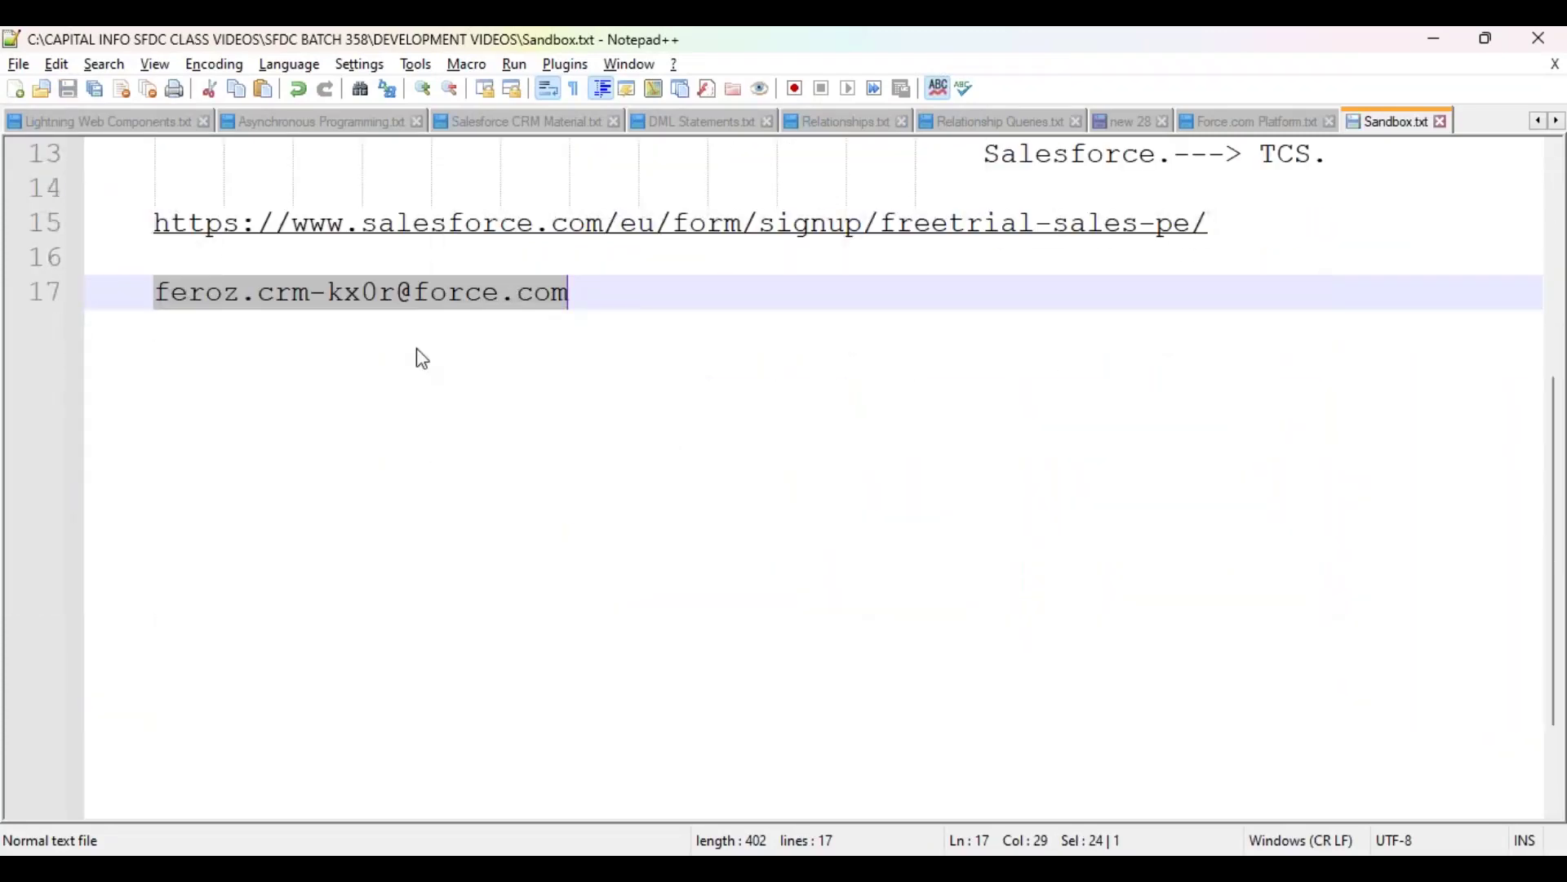
drag(155, 294, 576, 299)
key(Right)
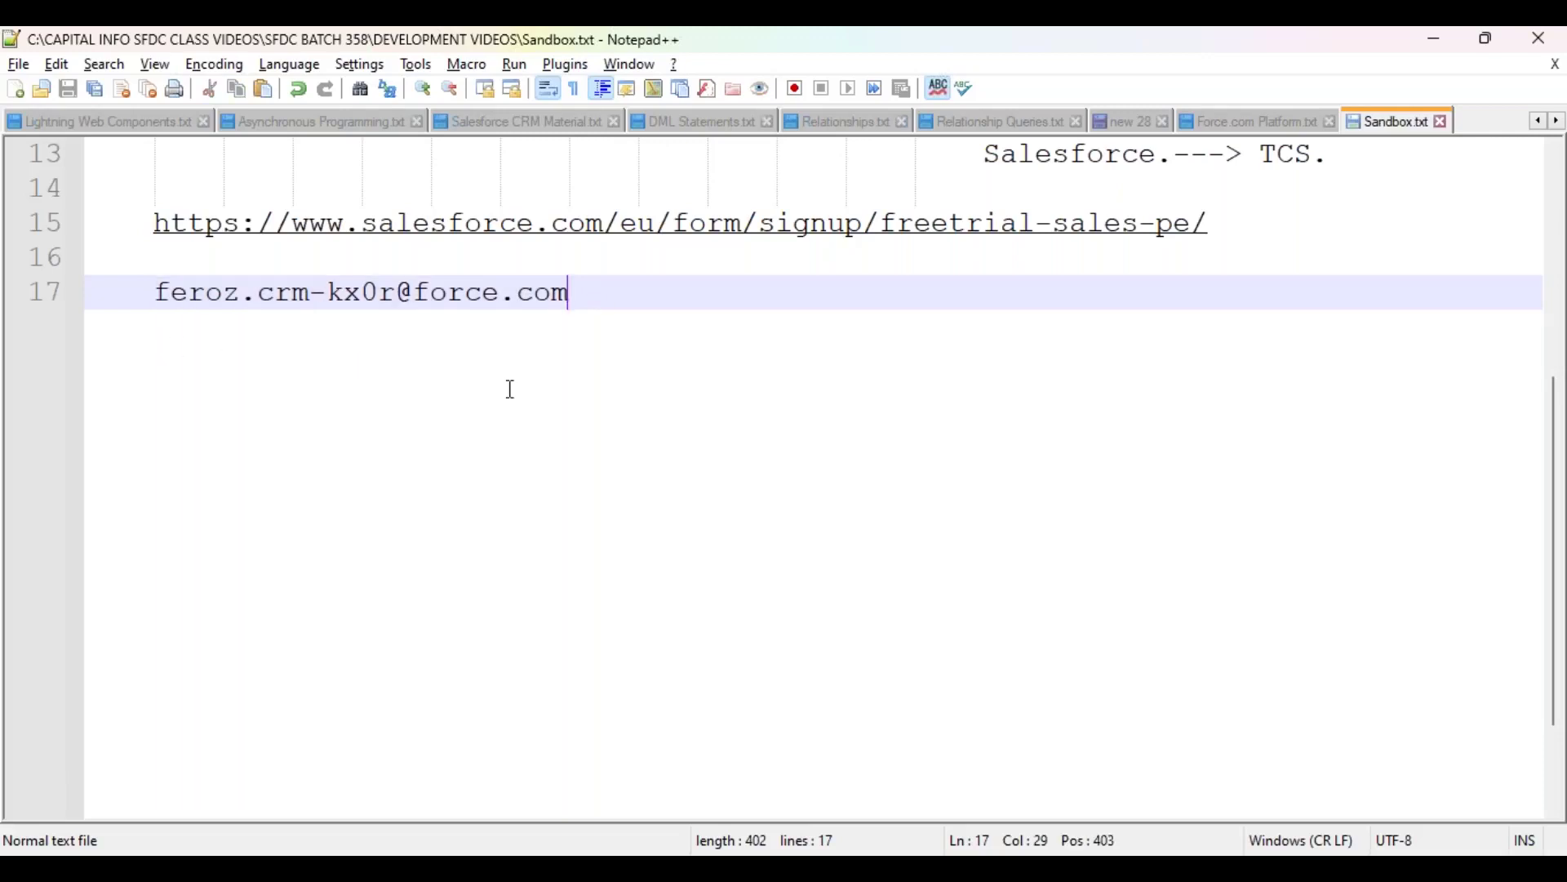
key(alt+Tab)
scroll(633, 429, up, 3)
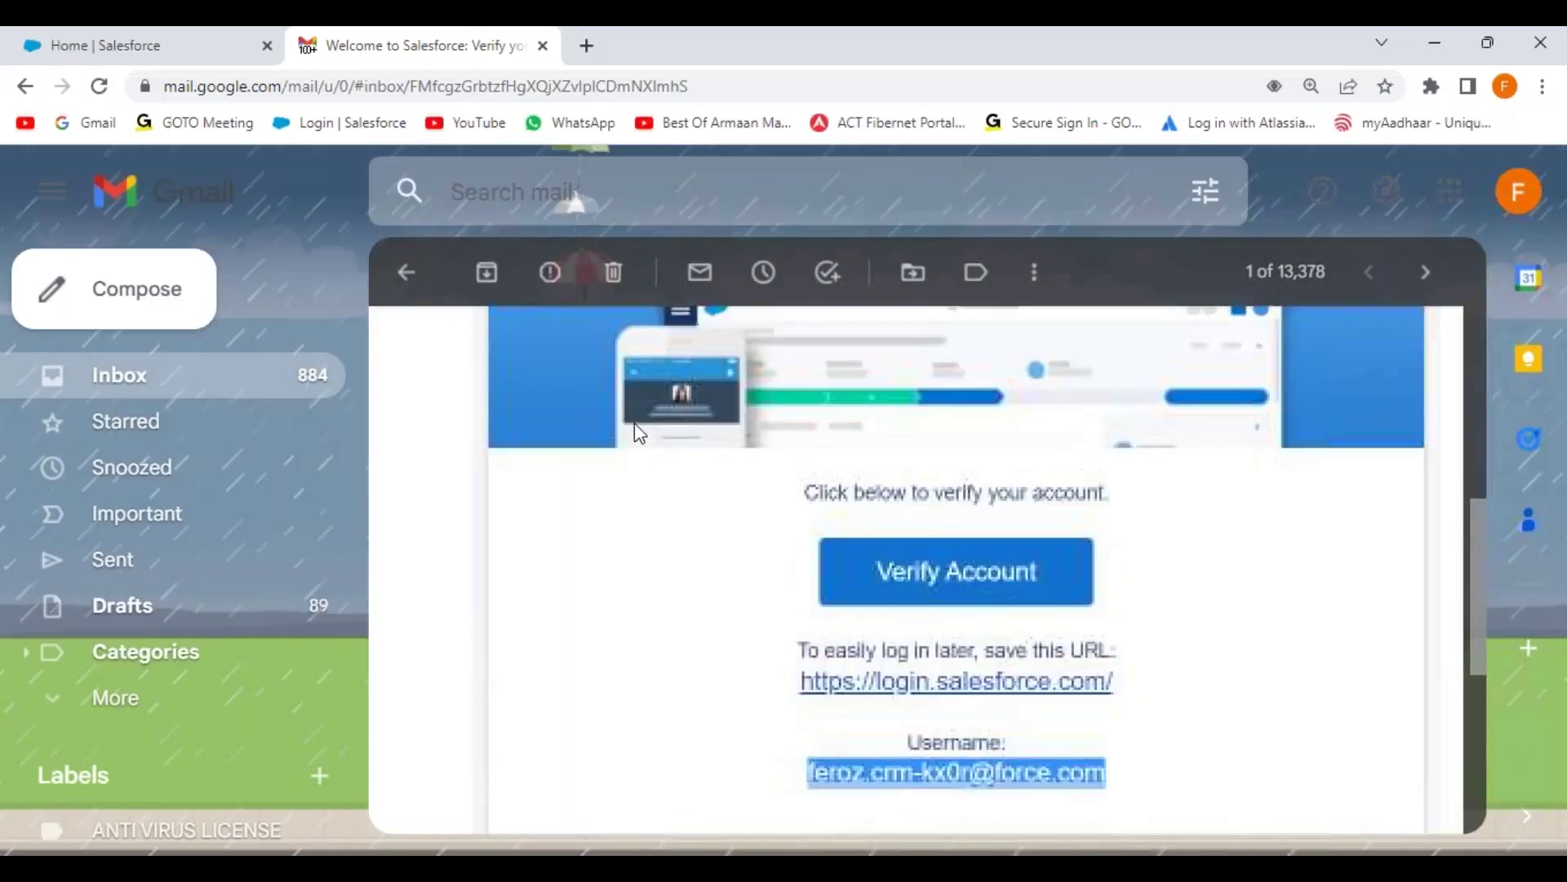
Step: Verify the Salesforce account from the e-mail and zoom the page to 125%
scroll(624, 490, up, 1)
scroll(914, 493, down, 2)
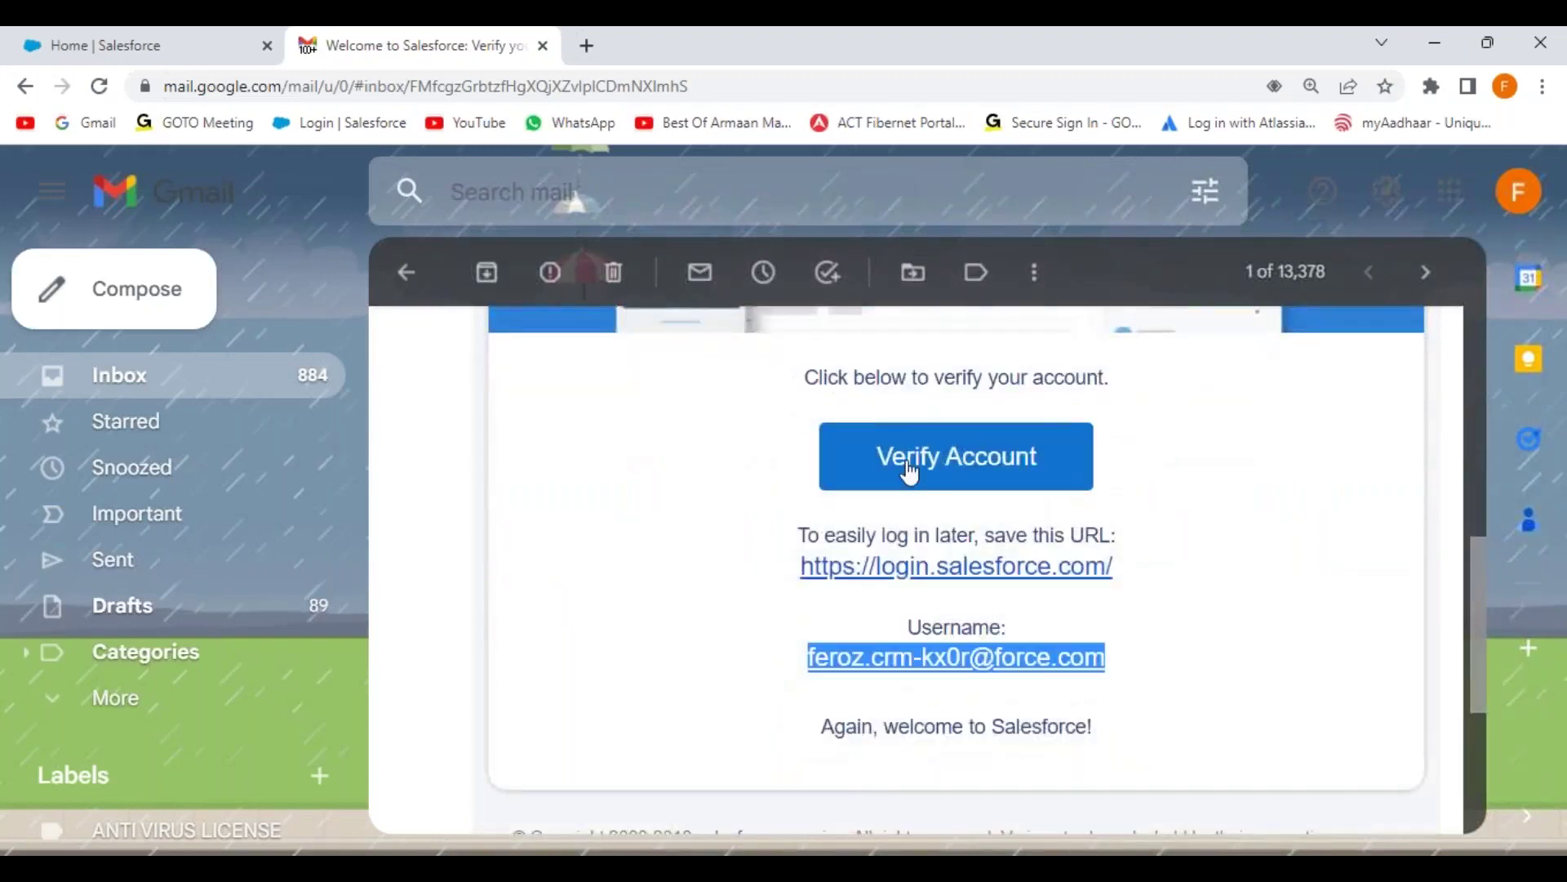
click(955, 477)
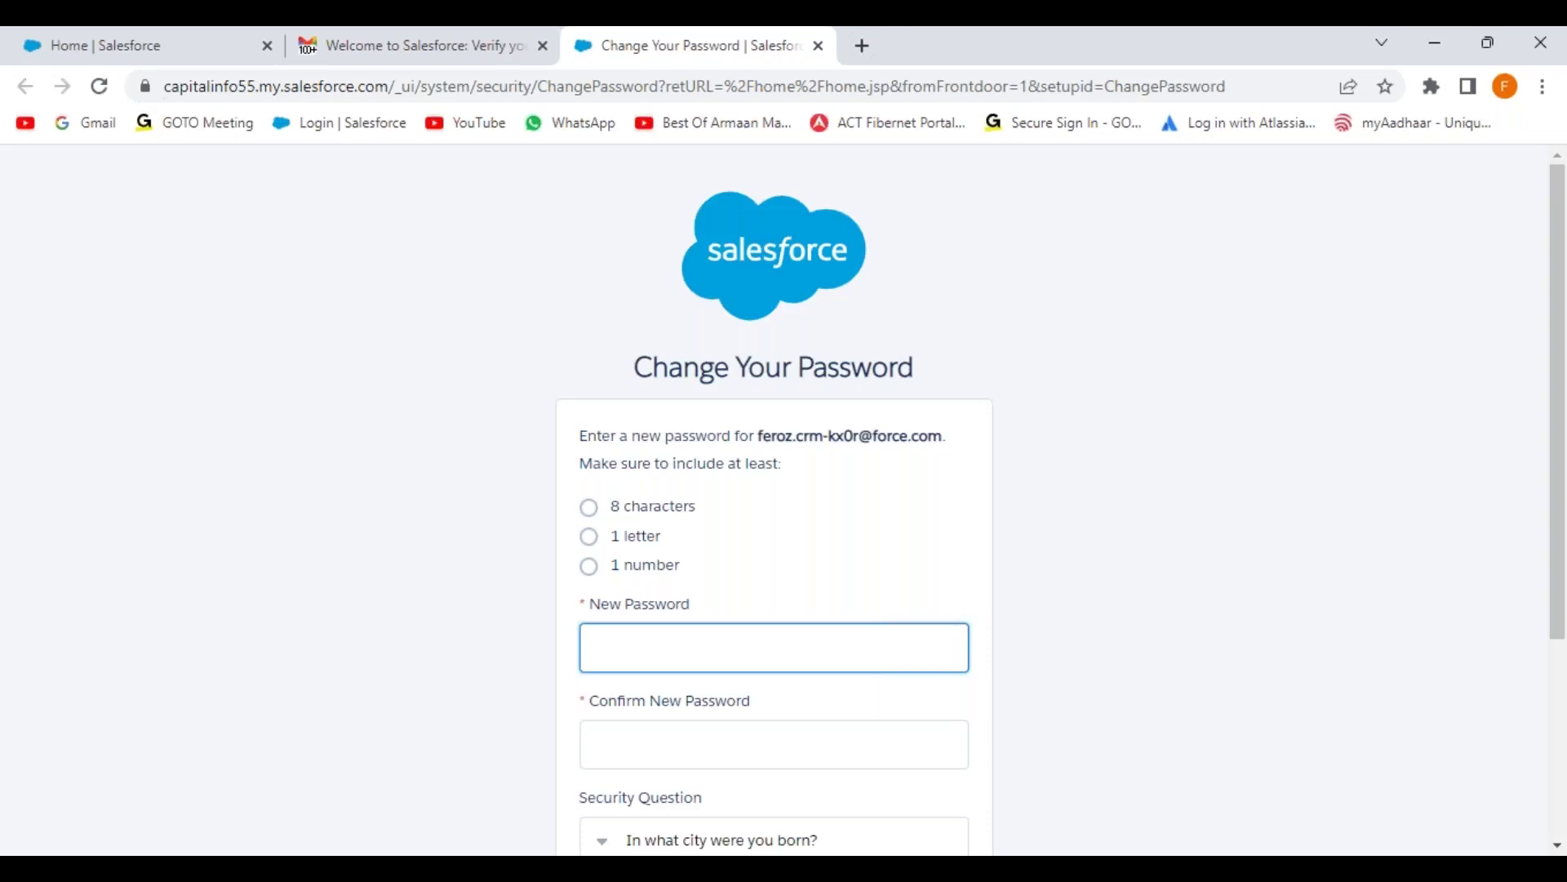
click(1542, 87)
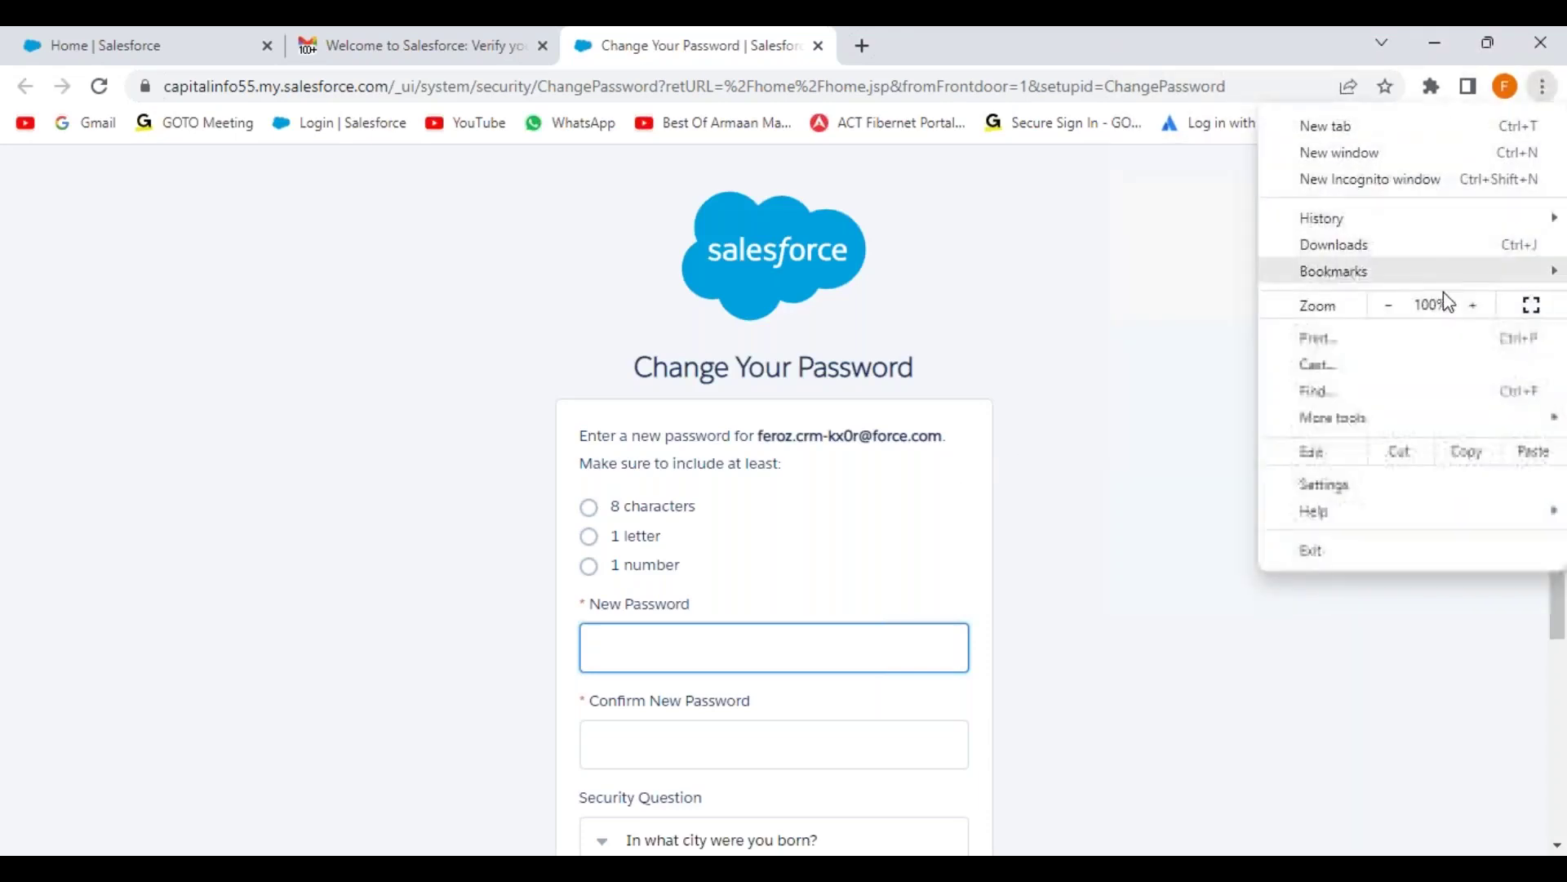
click(1474, 305)
click(1473, 306)
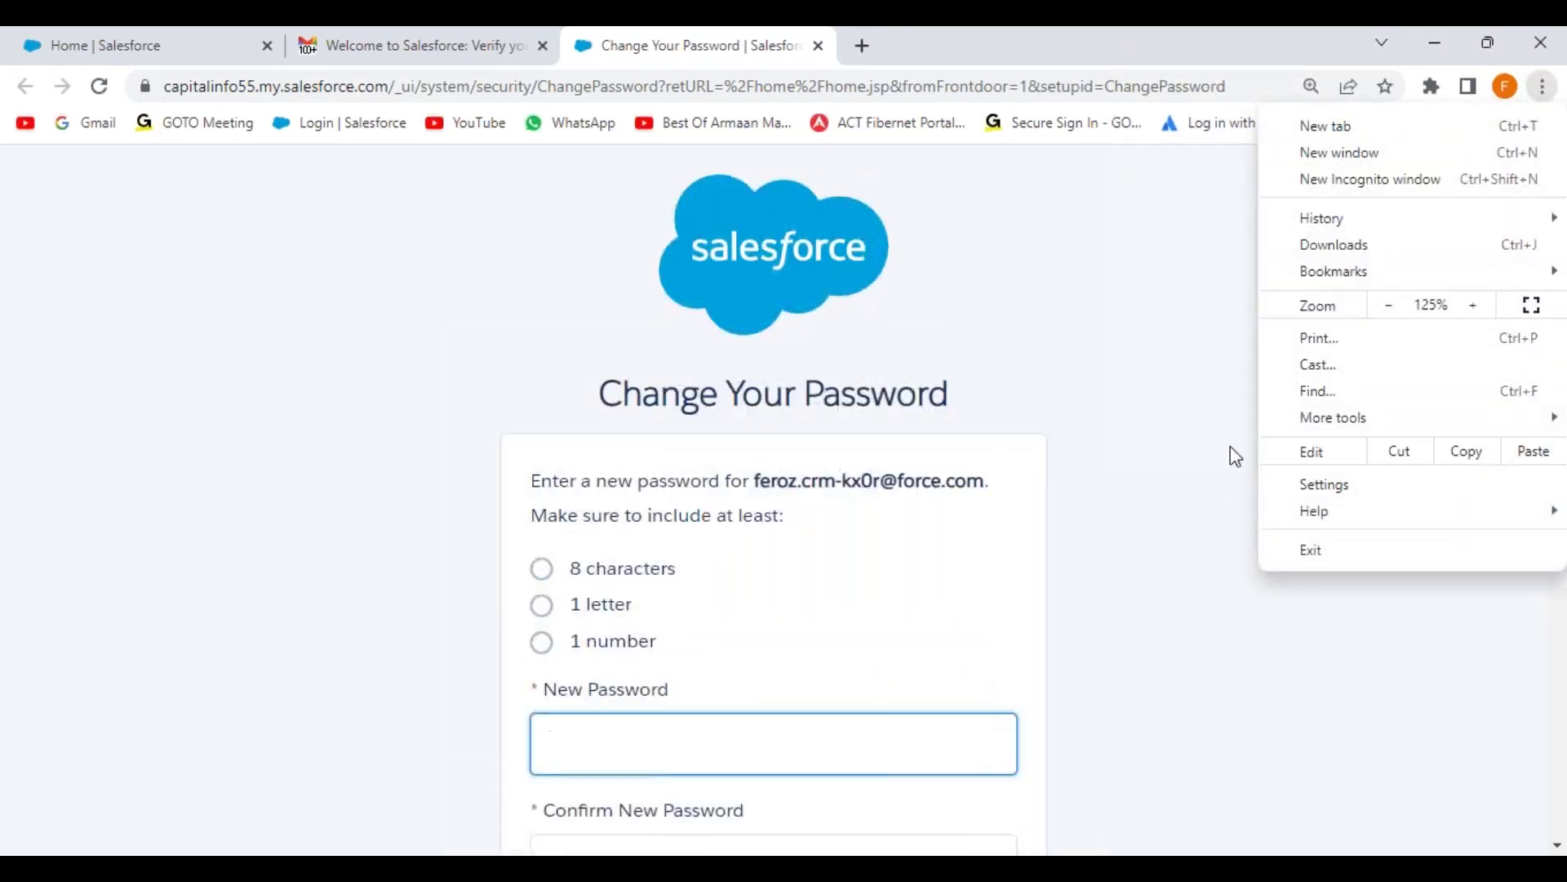
click(1046, 531)
scroll(648, 596, down, 3)
Step: Set and confirm the new password, choosing the first-job city security question and its answer
click(623, 397)
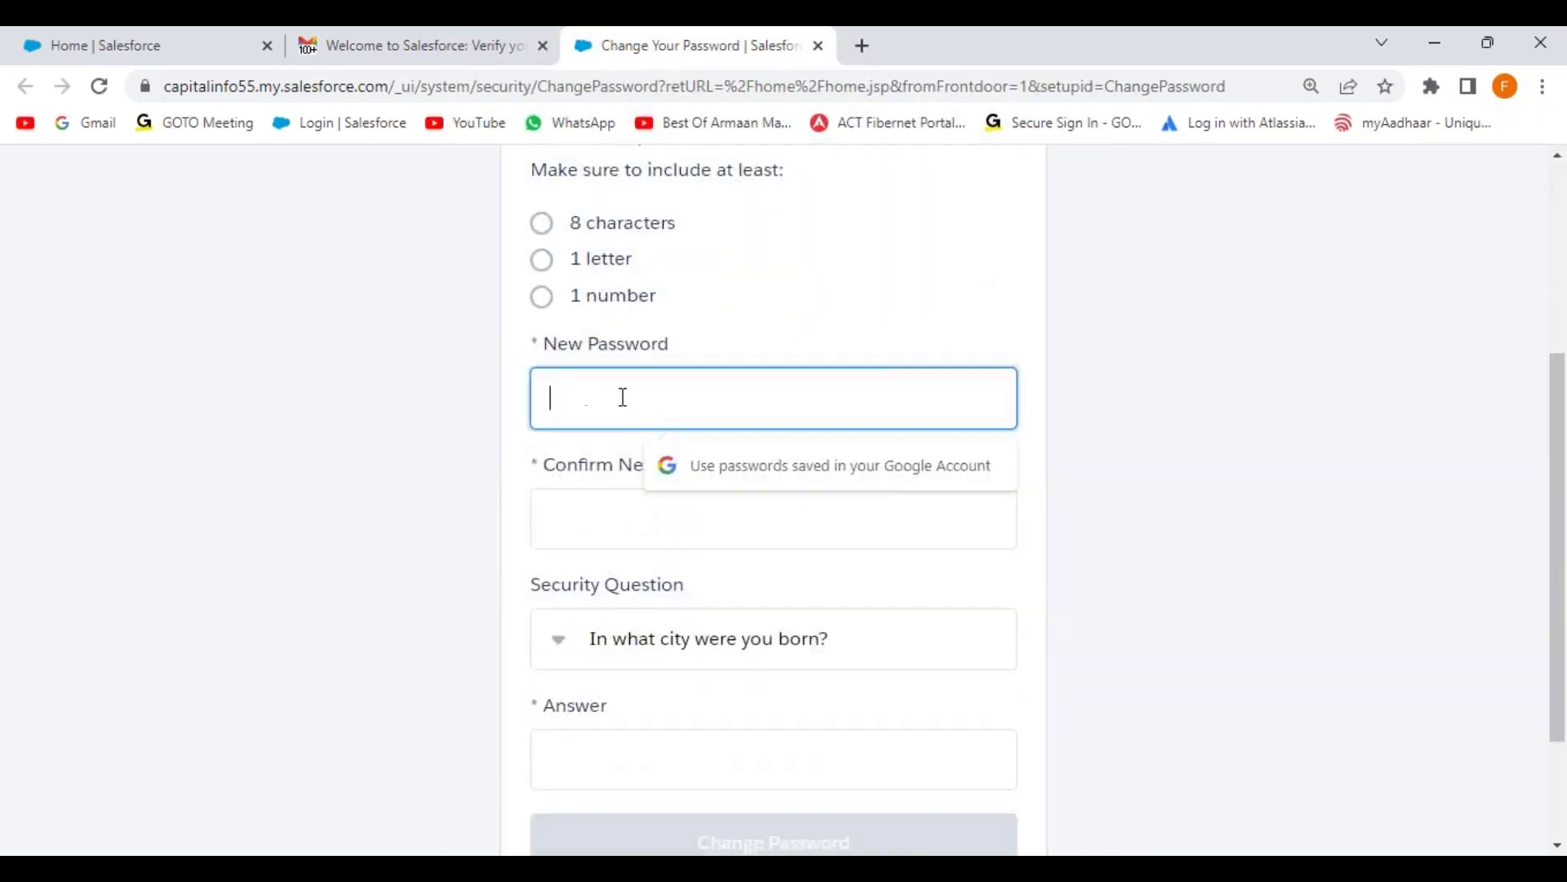
text(••••••••••)
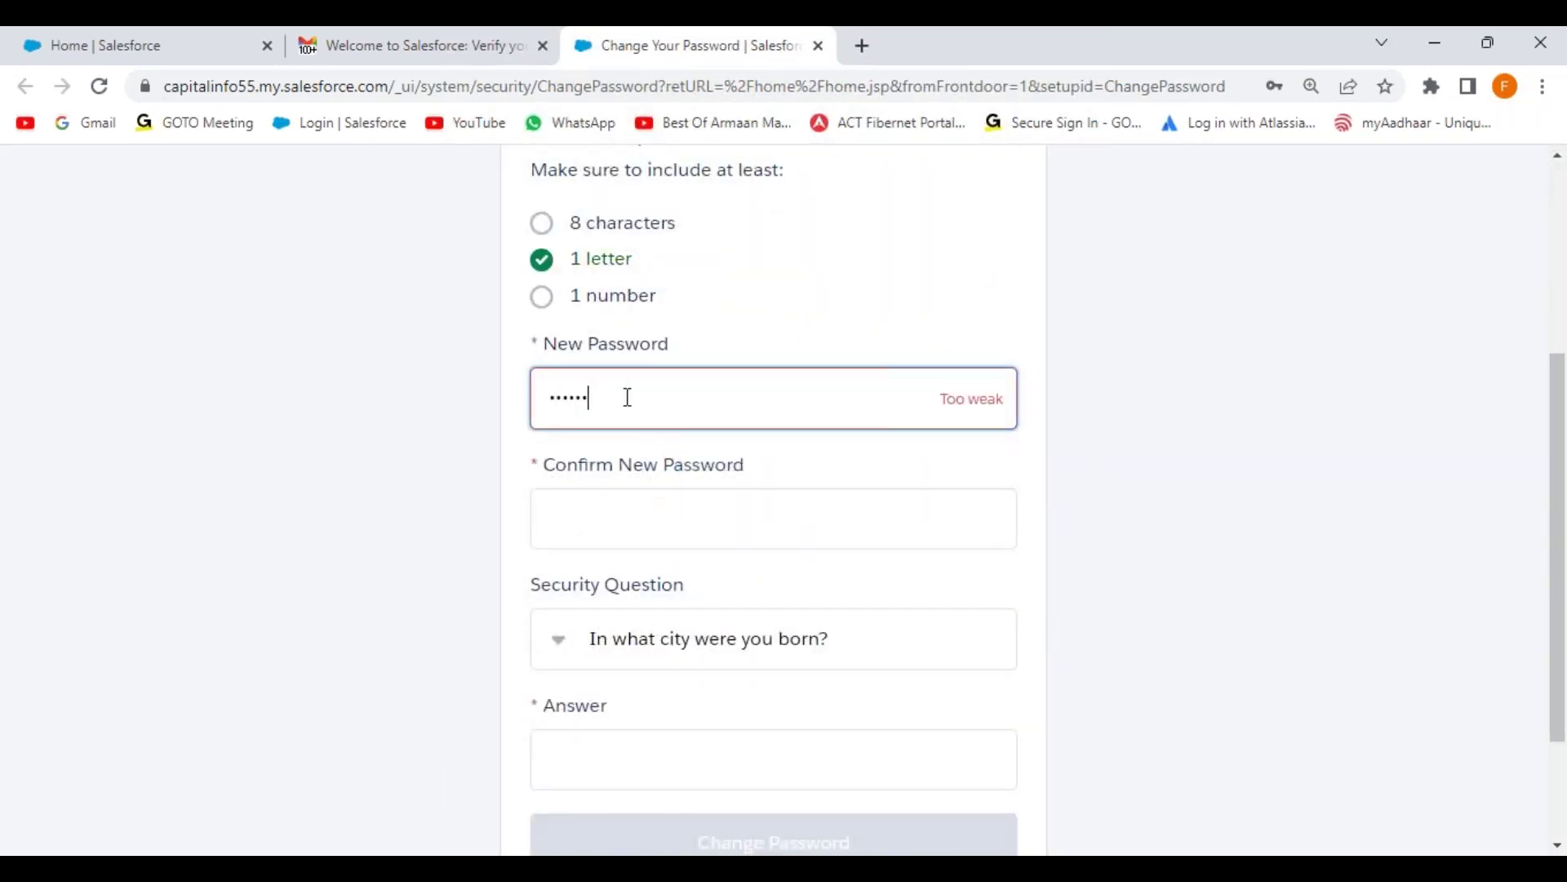
key(Tab)
text(••••••••••)
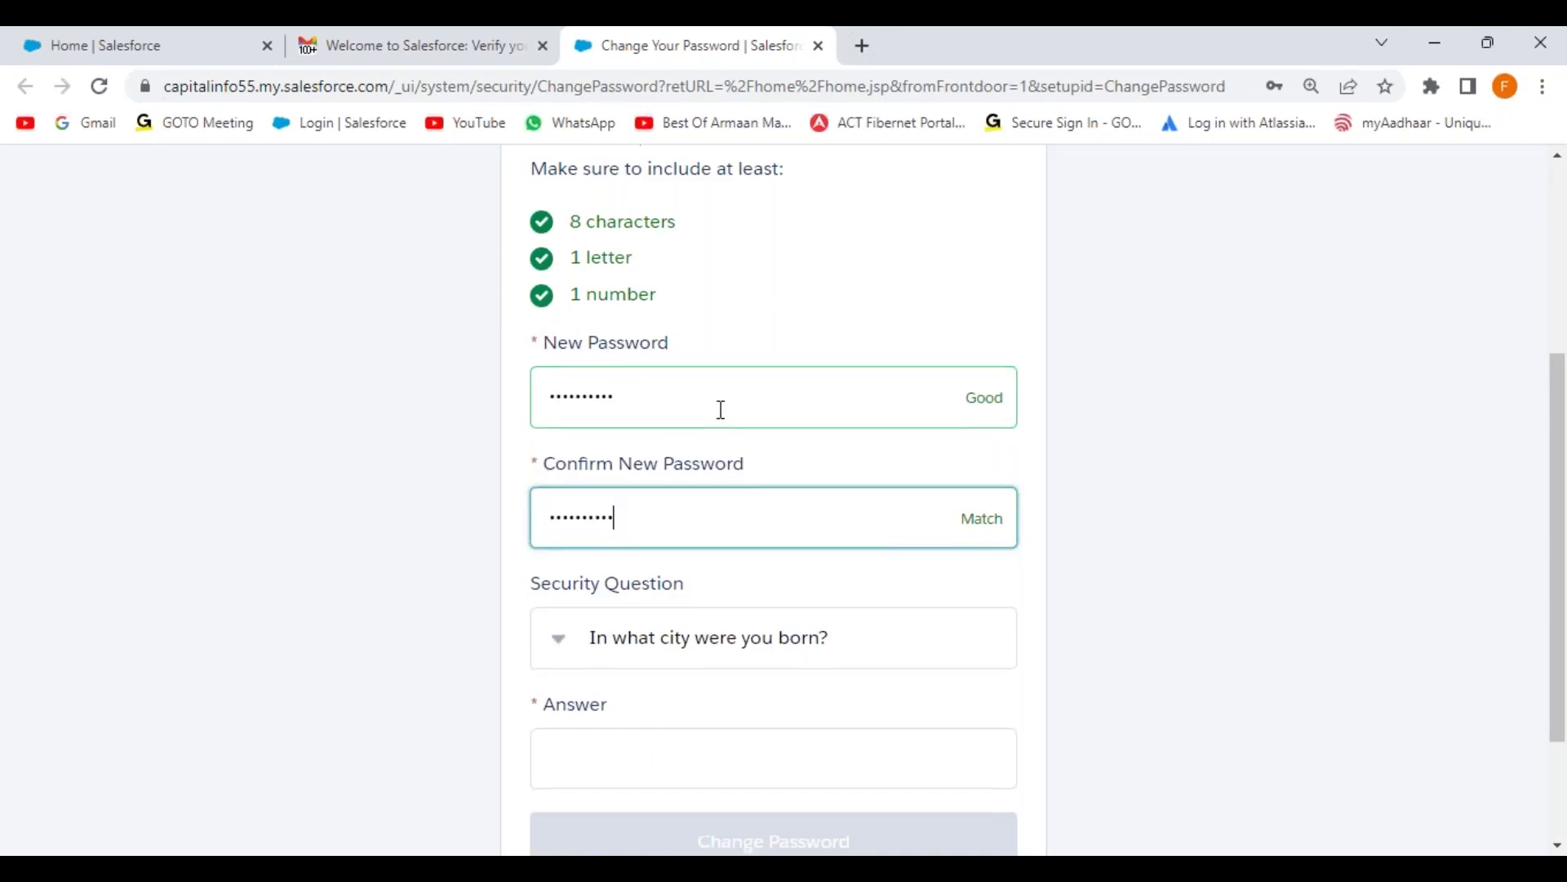
scroll(721, 409, down, 2)
click(562, 470)
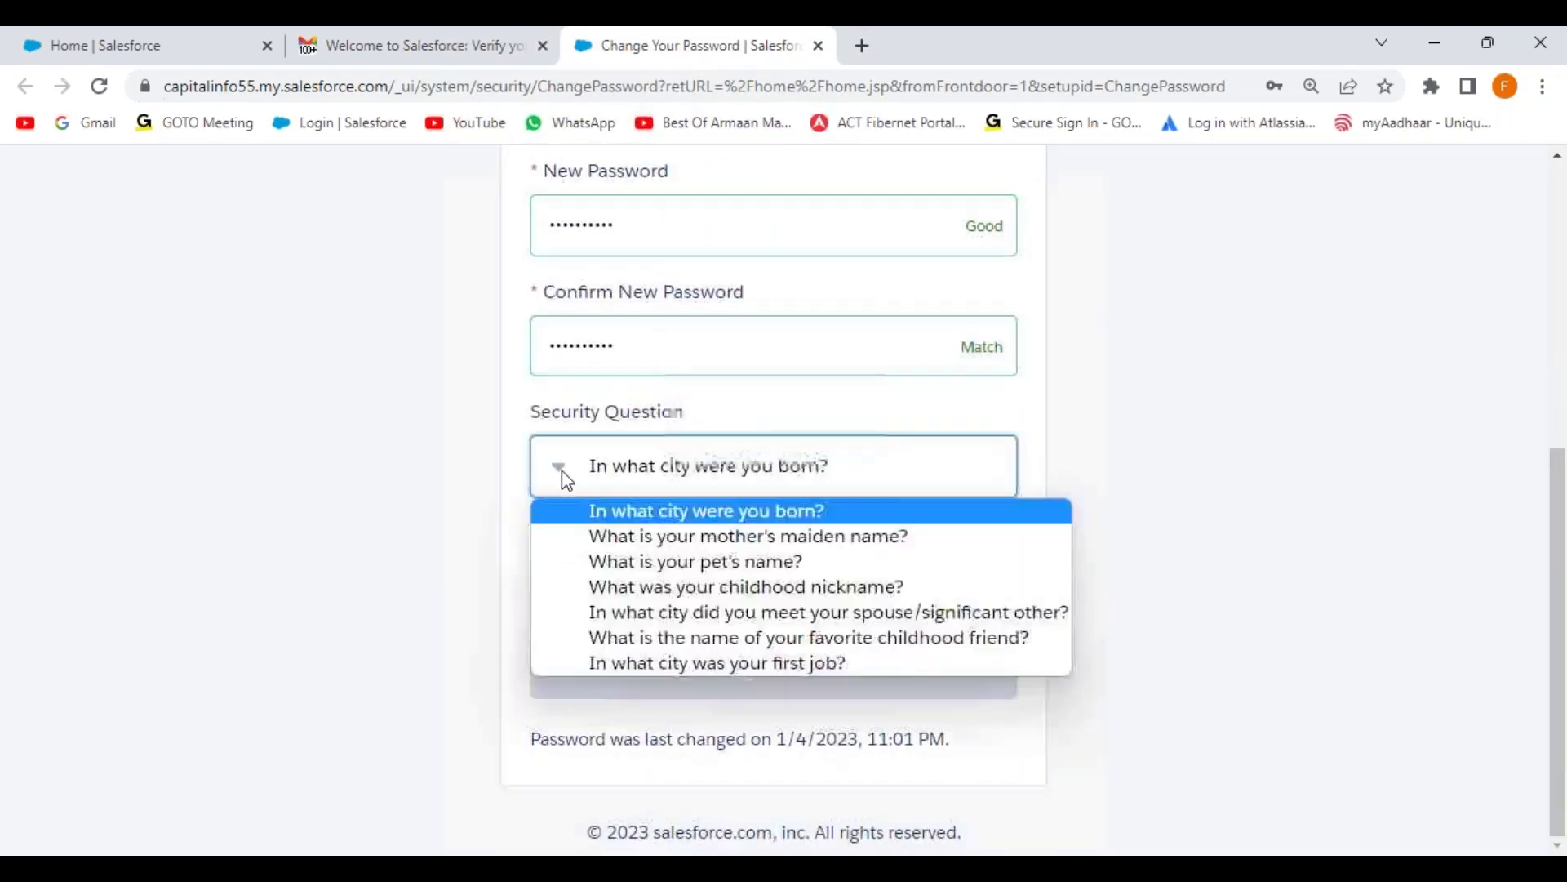
click(717, 668)
click(617, 586)
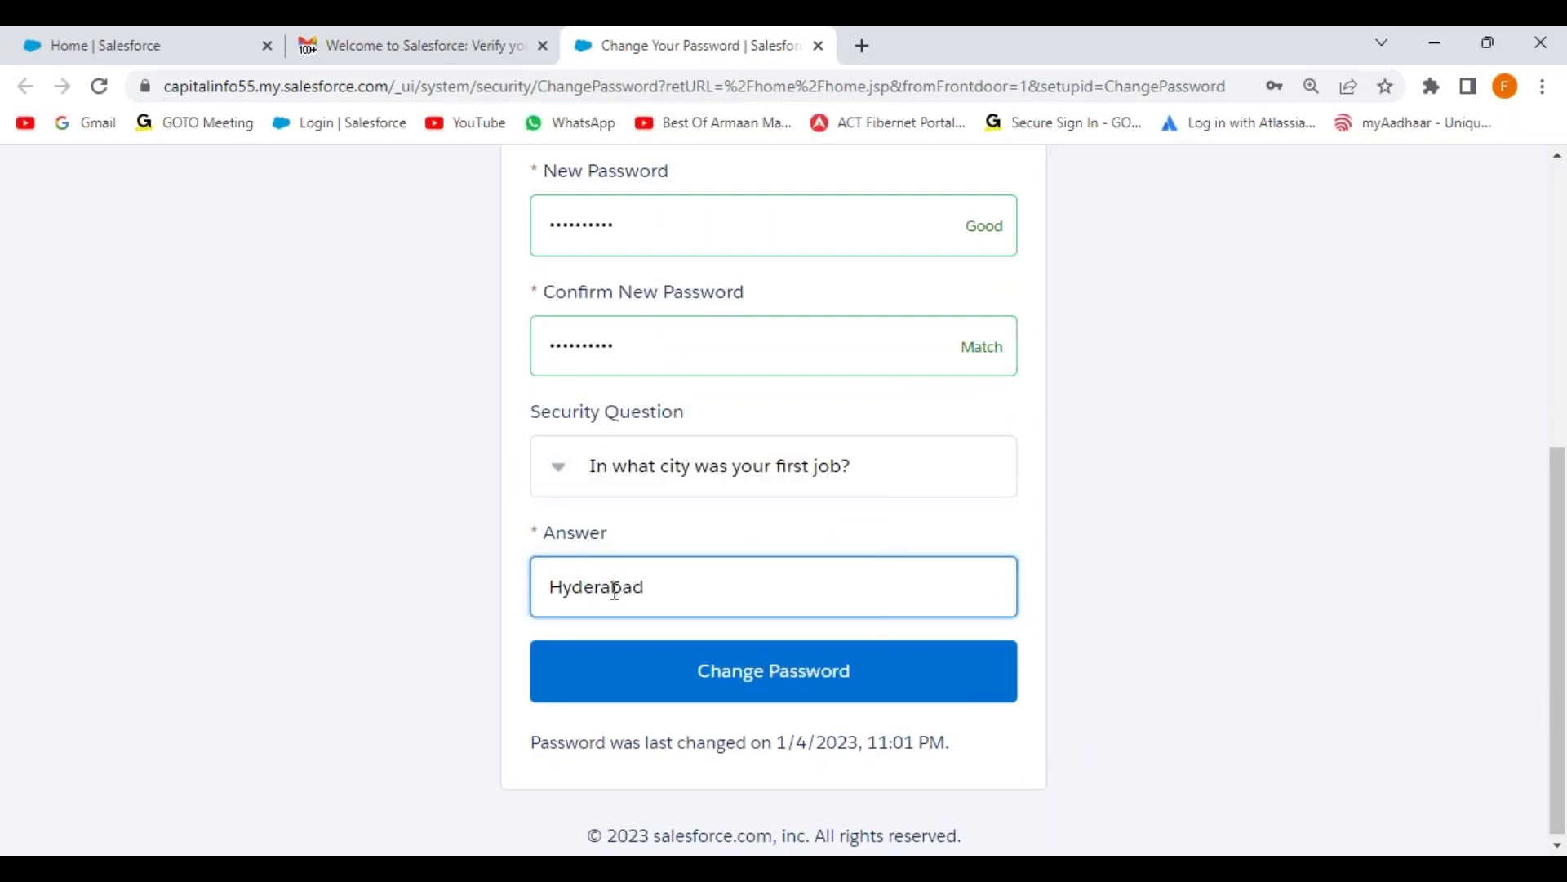
click(801, 685)
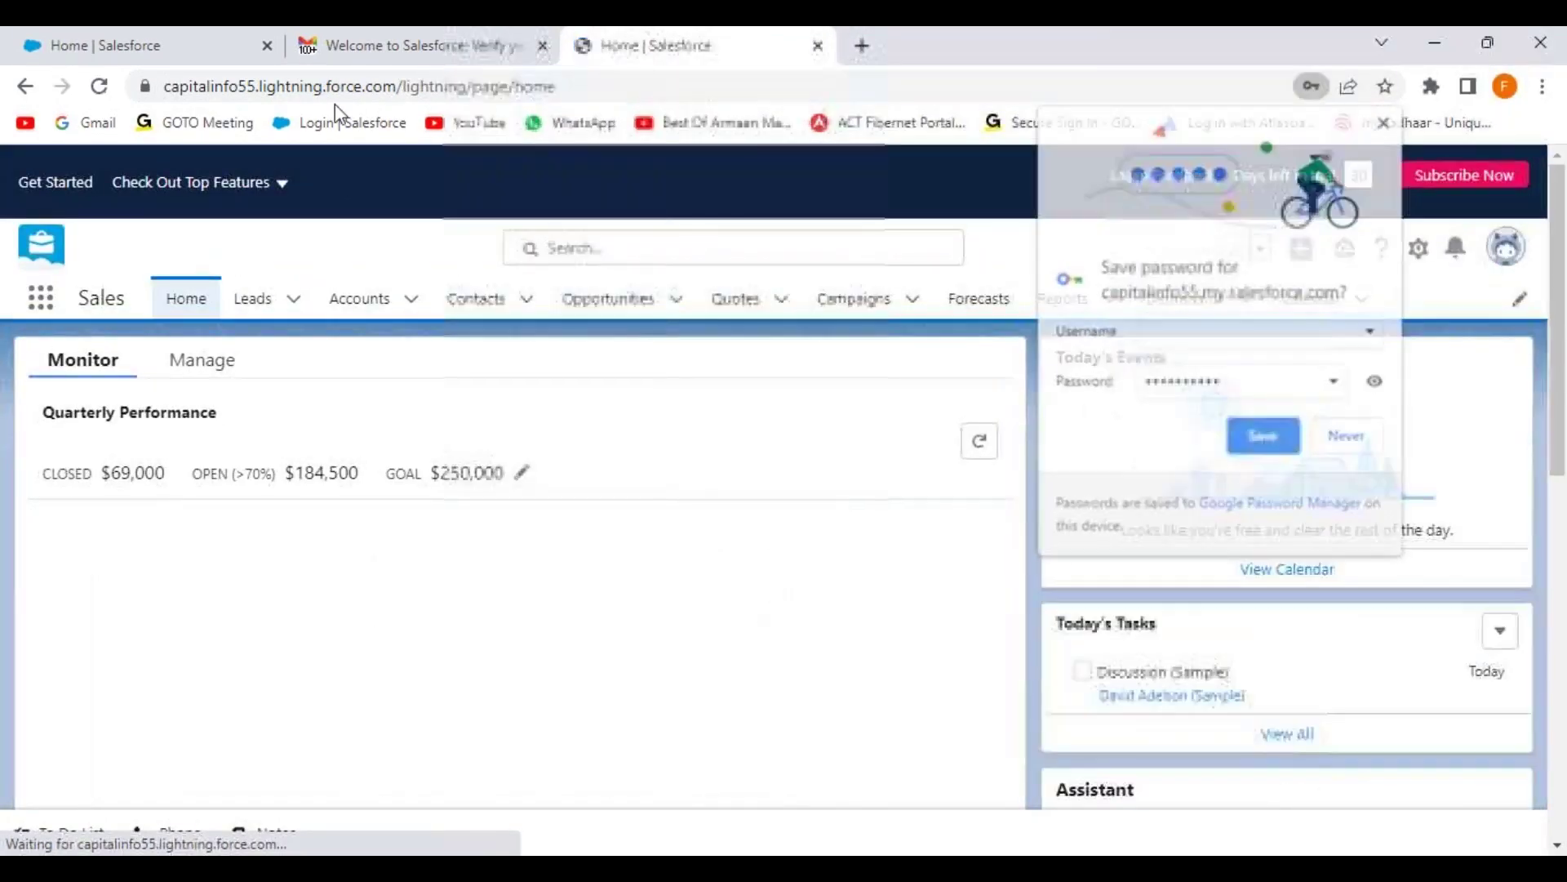
Step: Close the old Home tab, allow site notifications and decline saving the password
click(268, 47)
click(351, 219)
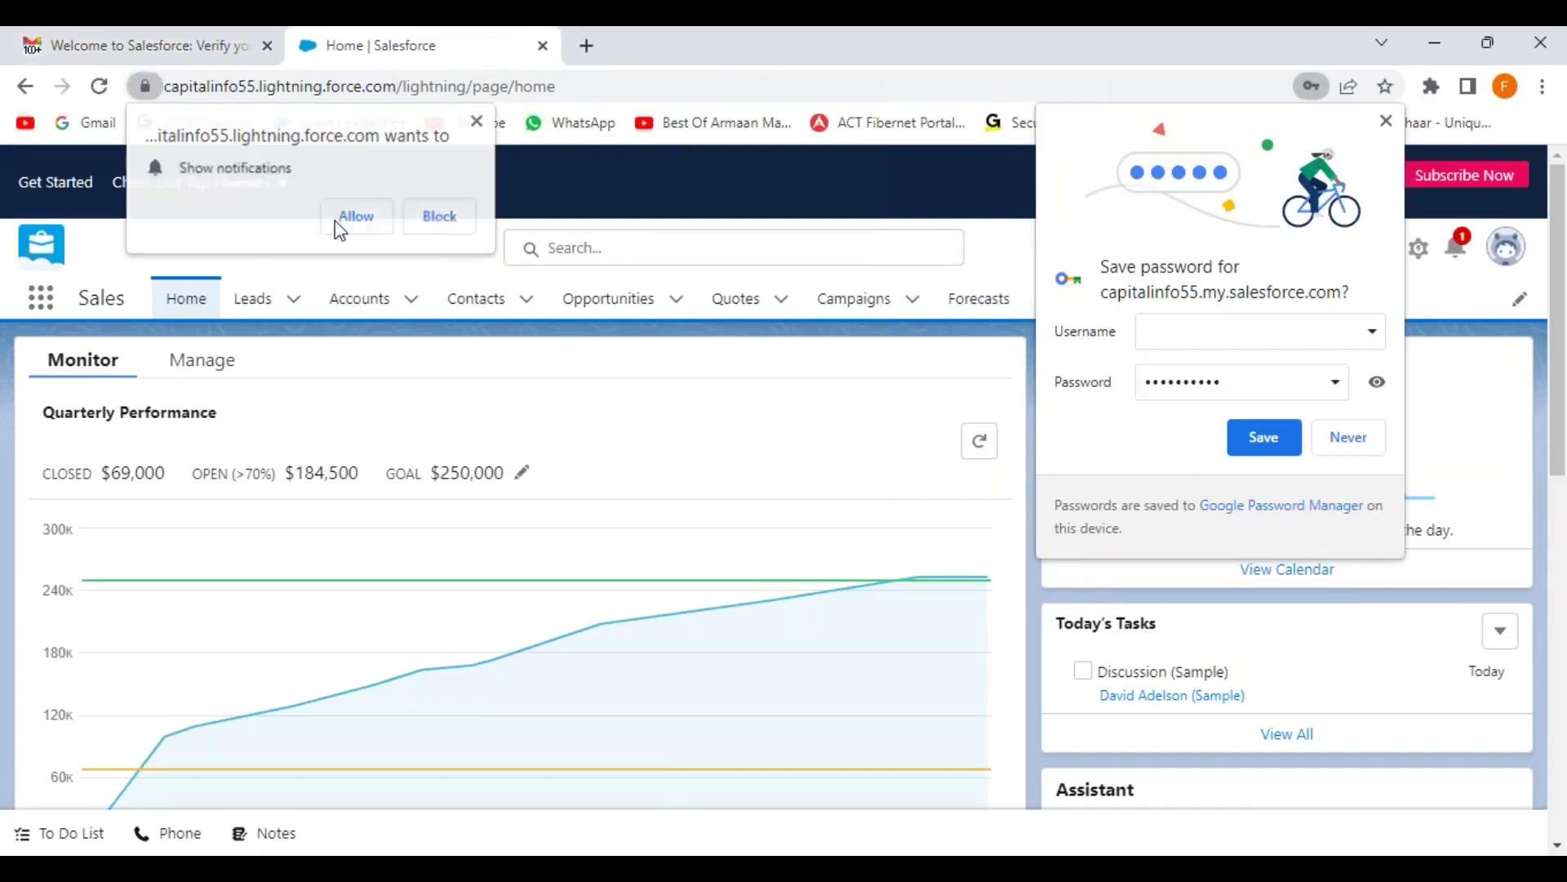
click(1347, 441)
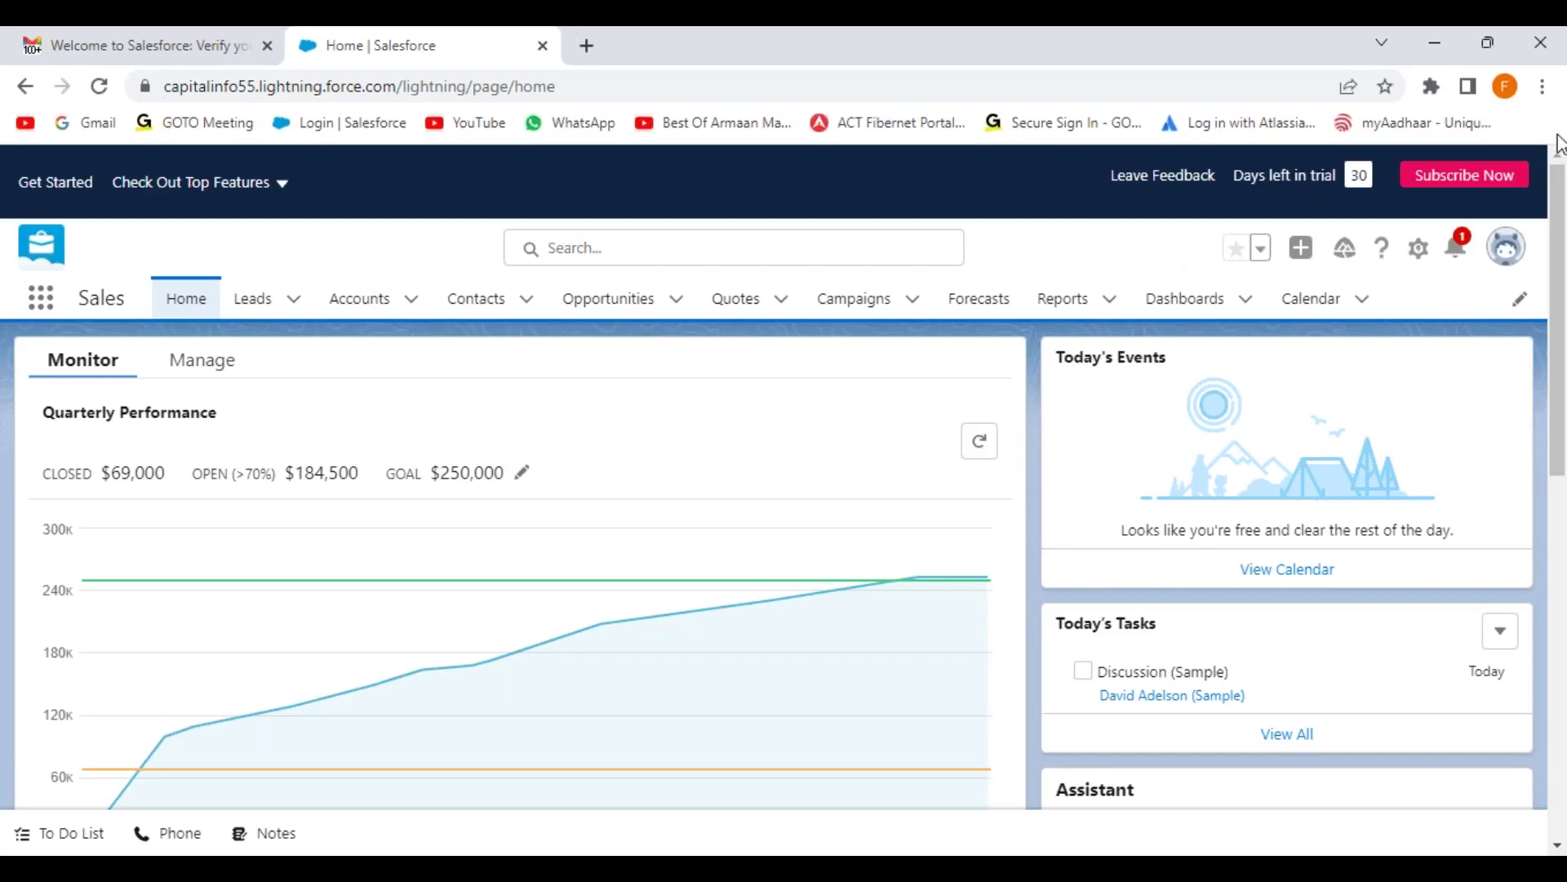
Step: Zoom the Salesforce home page to 125% and open Setup in a new tab
click(1542, 87)
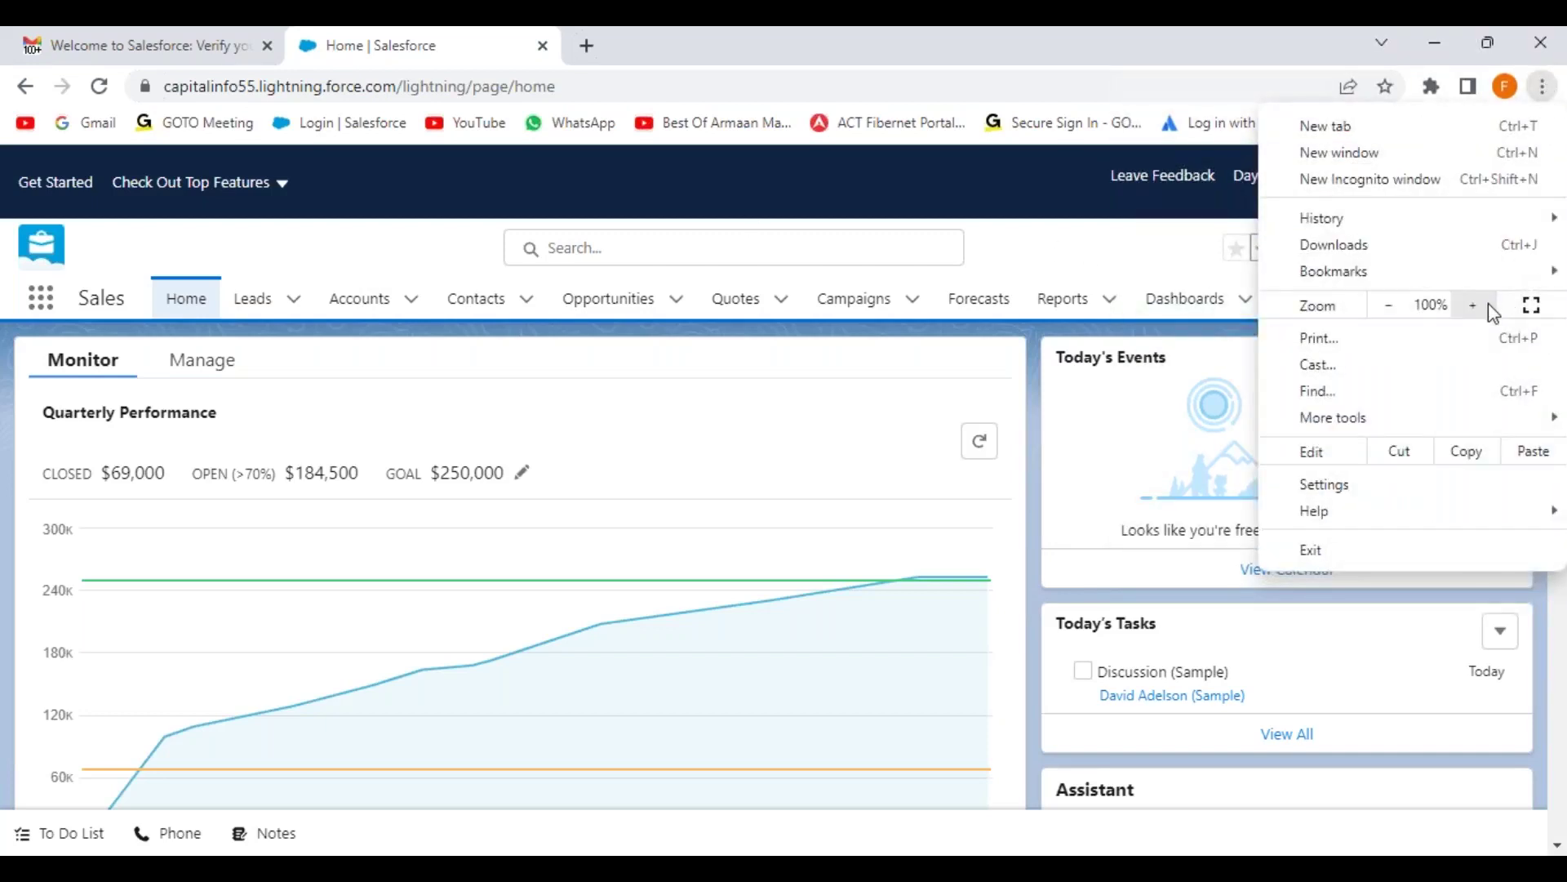
click(1477, 304)
click(1477, 304)
click(1055, 293)
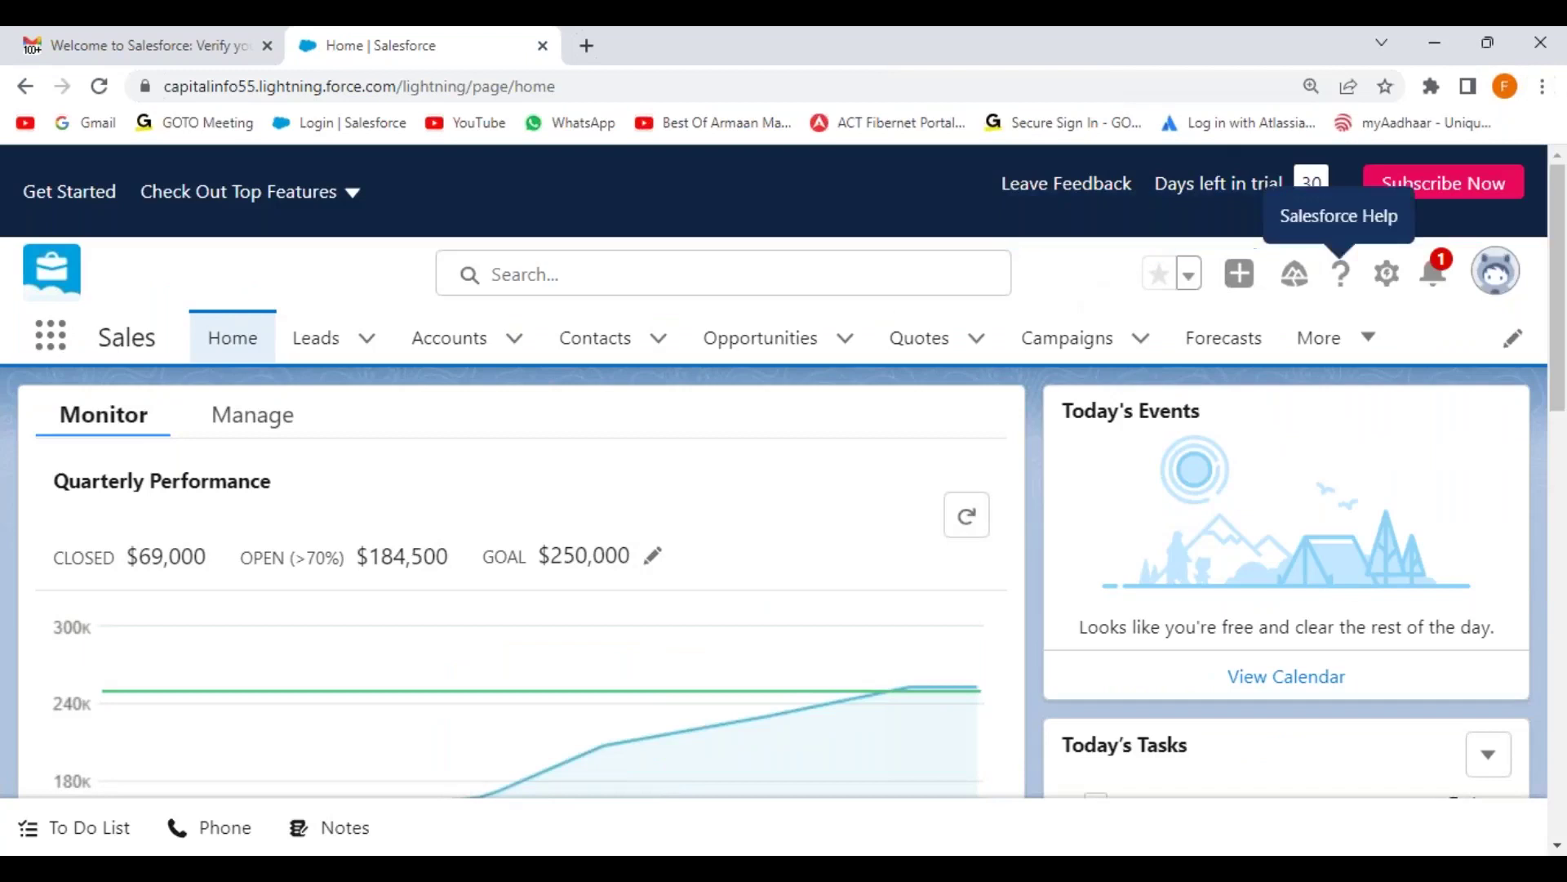
click(1387, 274)
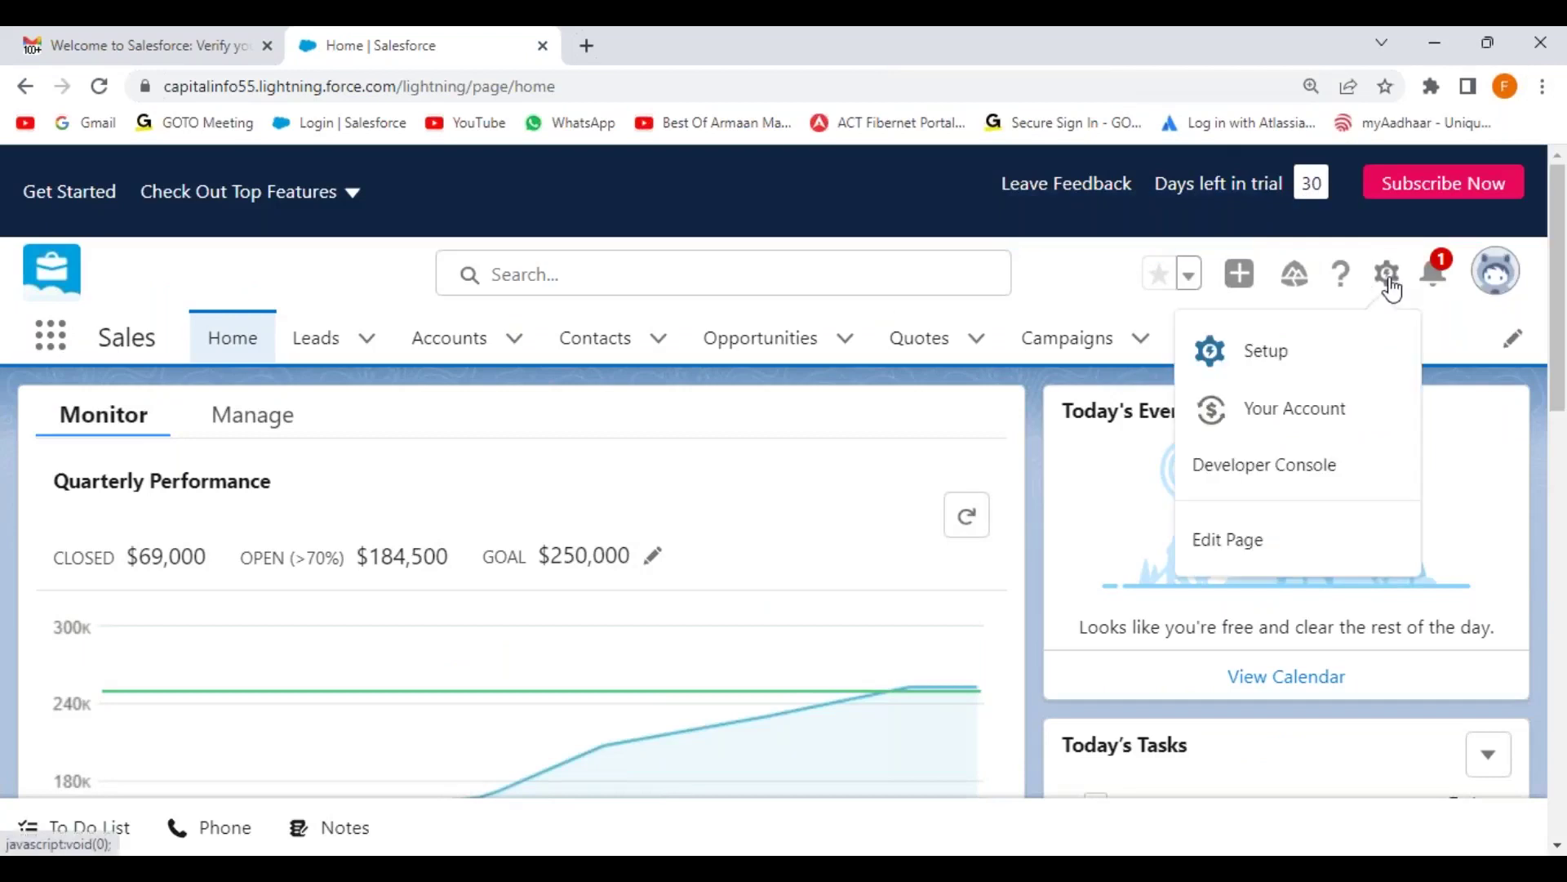
click(1267, 362)
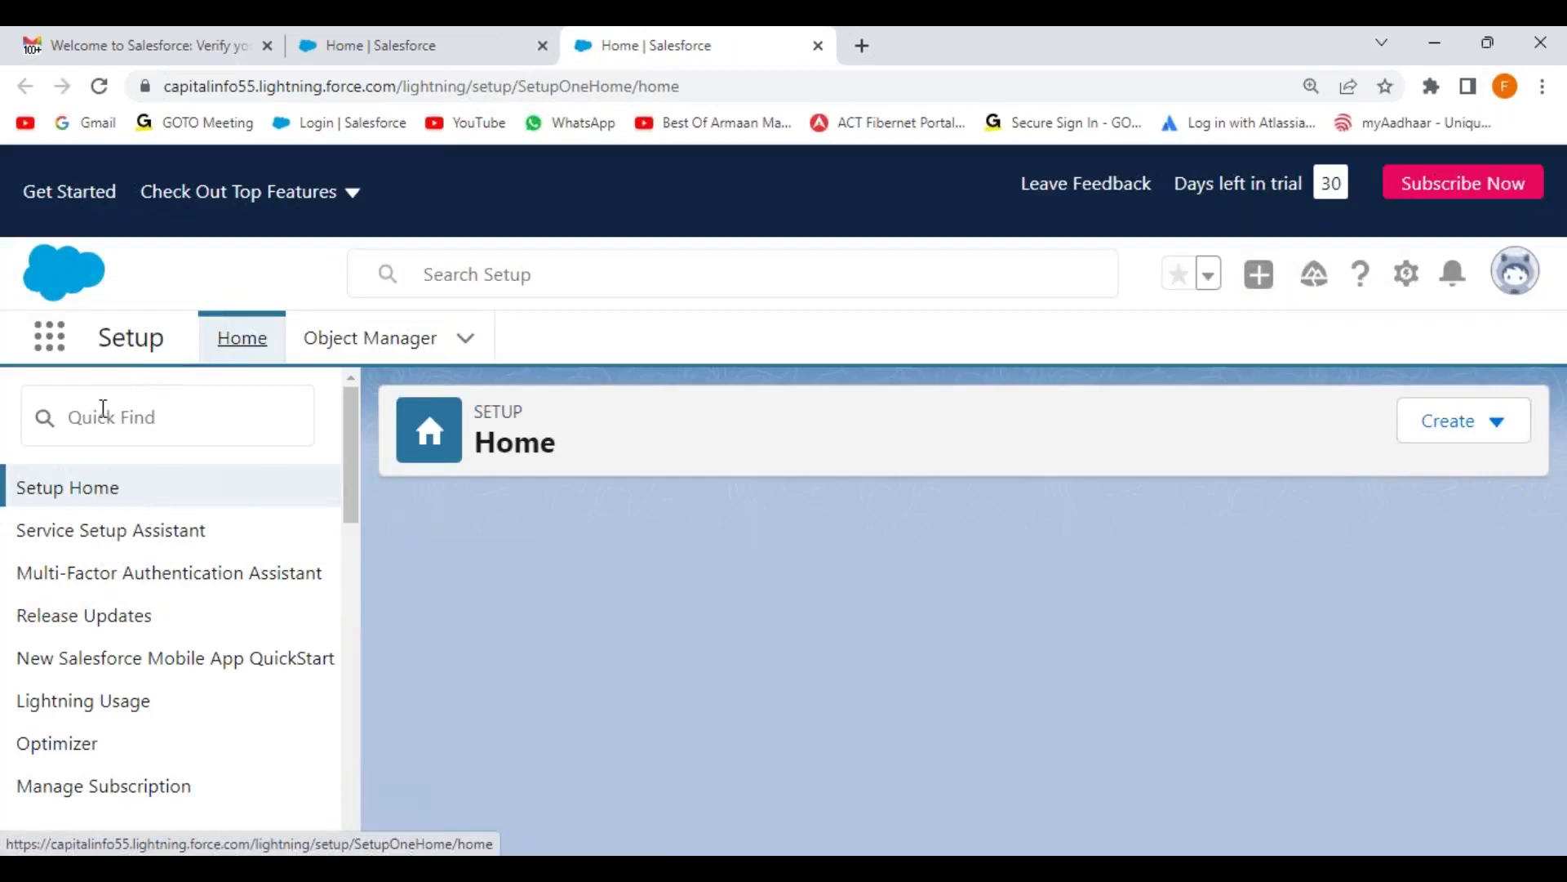
Step: Search Setup for 'company', open Company Information, and dismiss the Go Mobile panel
click(105, 409)
text(company)
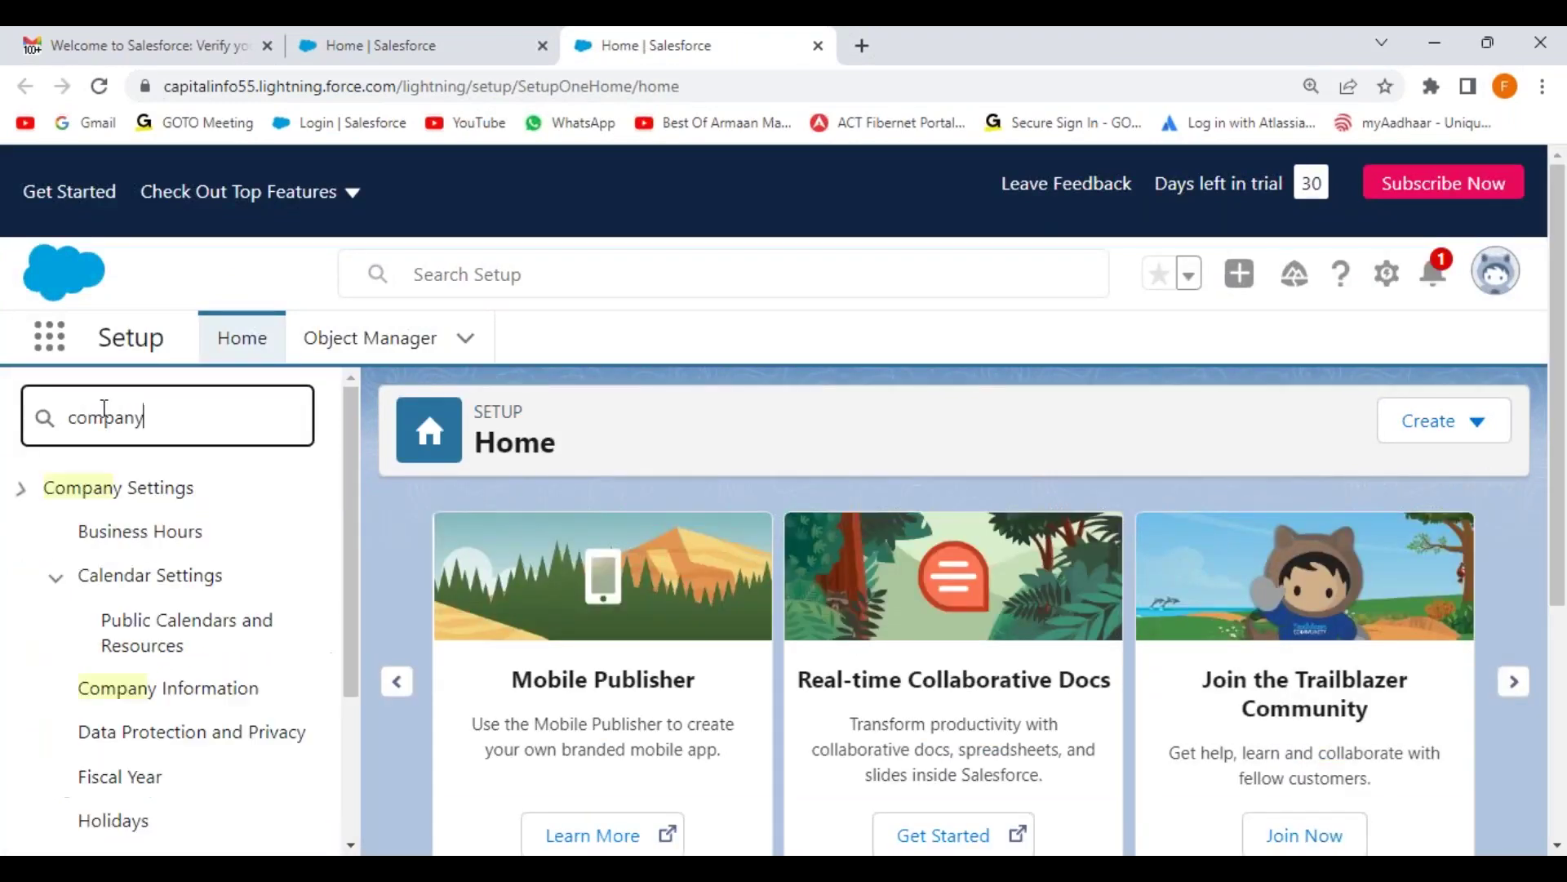
click(175, 690)
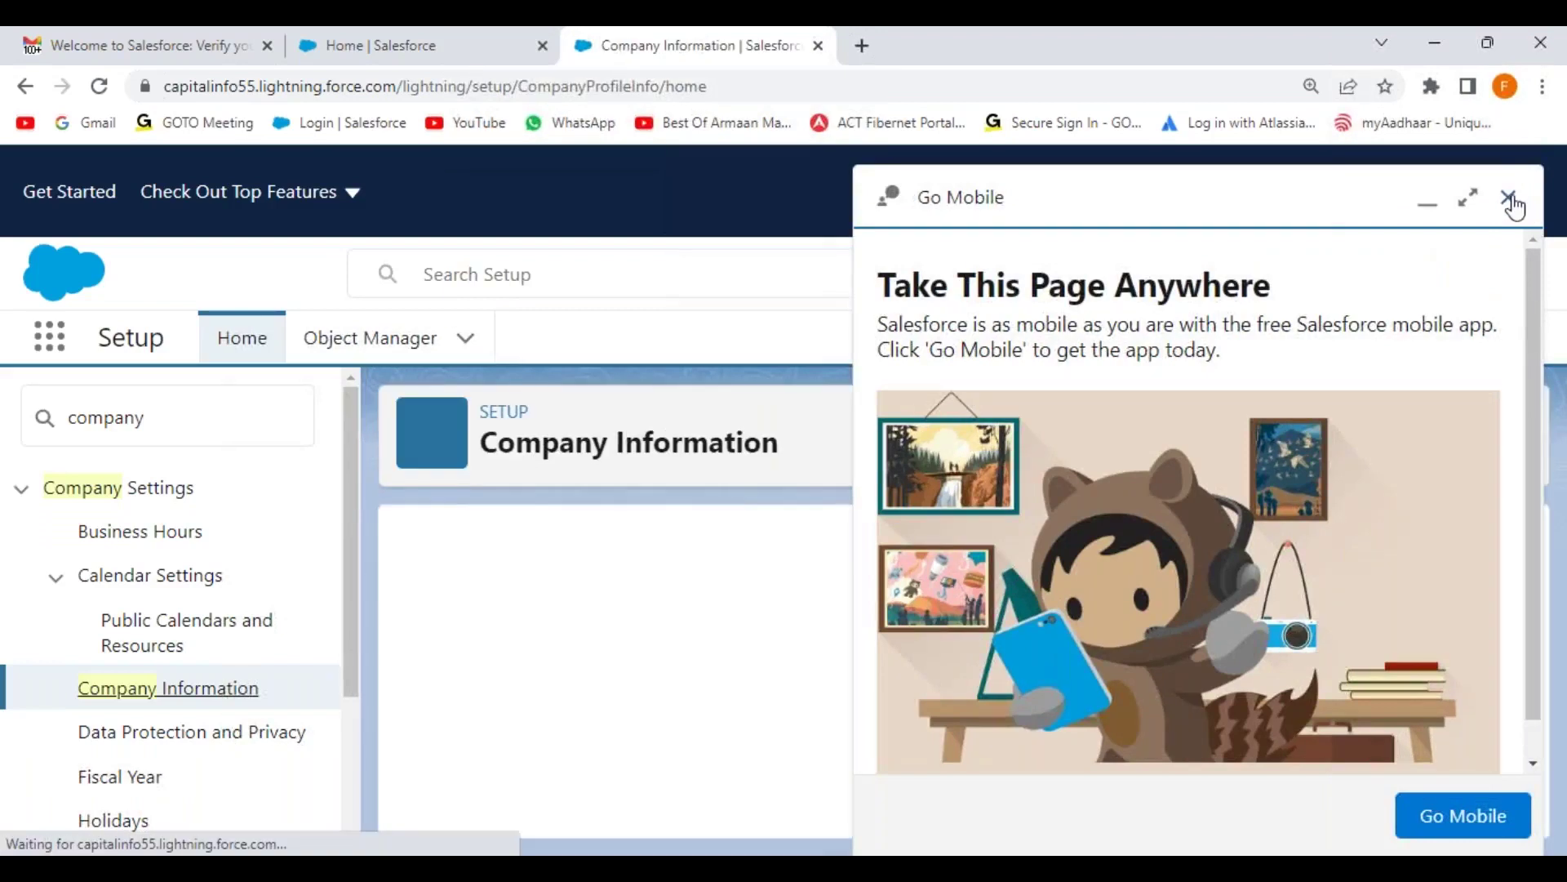
click(1489, 197)
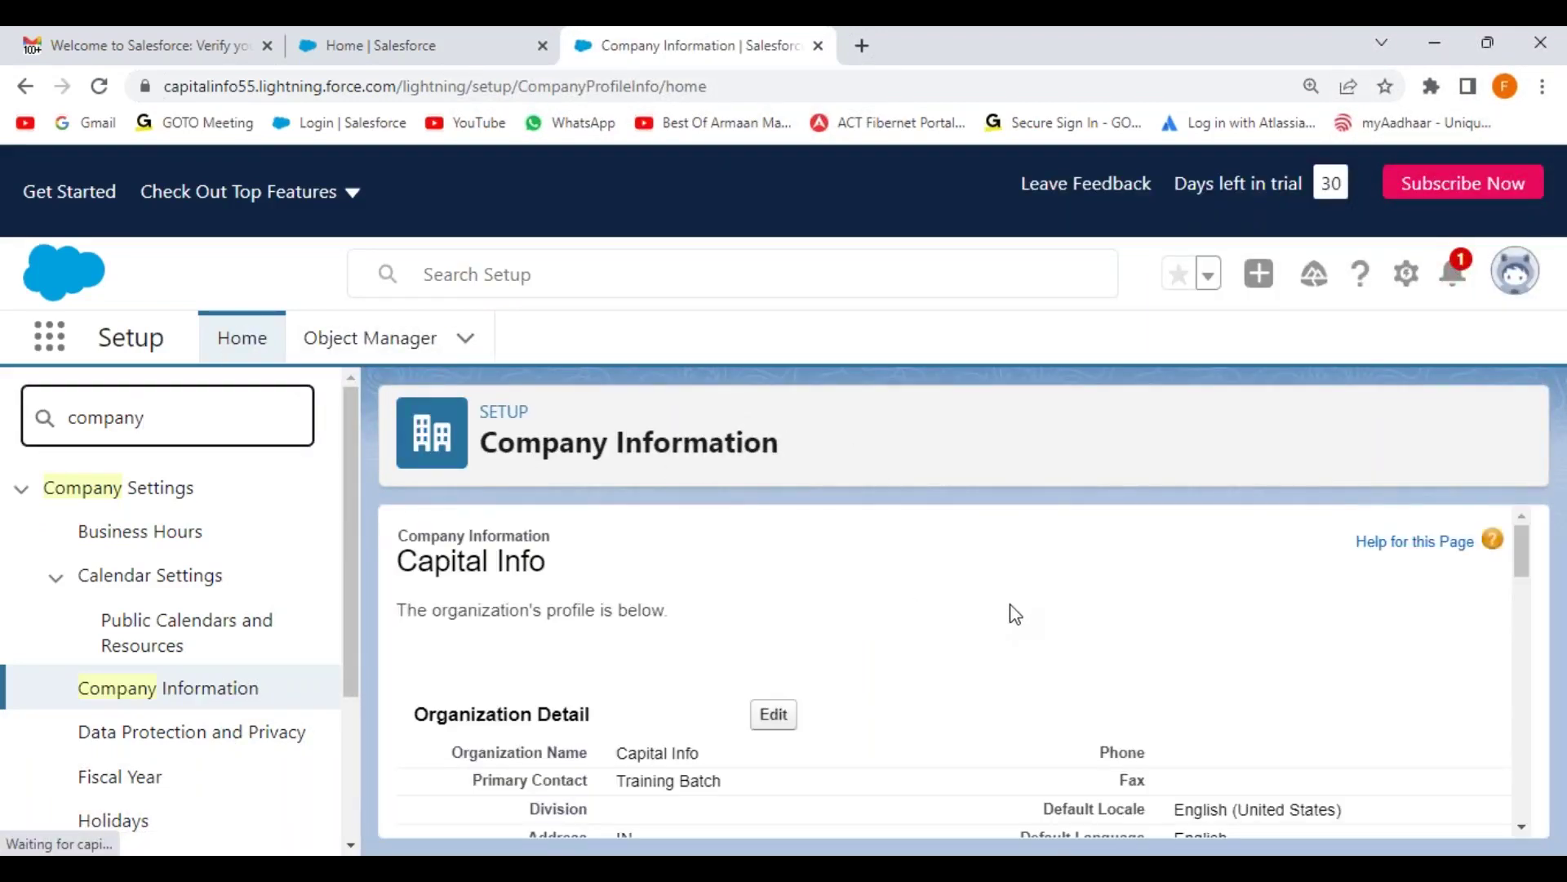
Step: Highlight the Instance field value AP16 on the Company Information page
scroll(1054, 608, down, 6)
scroll(1057, 606, up, 2)
drag(1084, 680, 1255, 679)
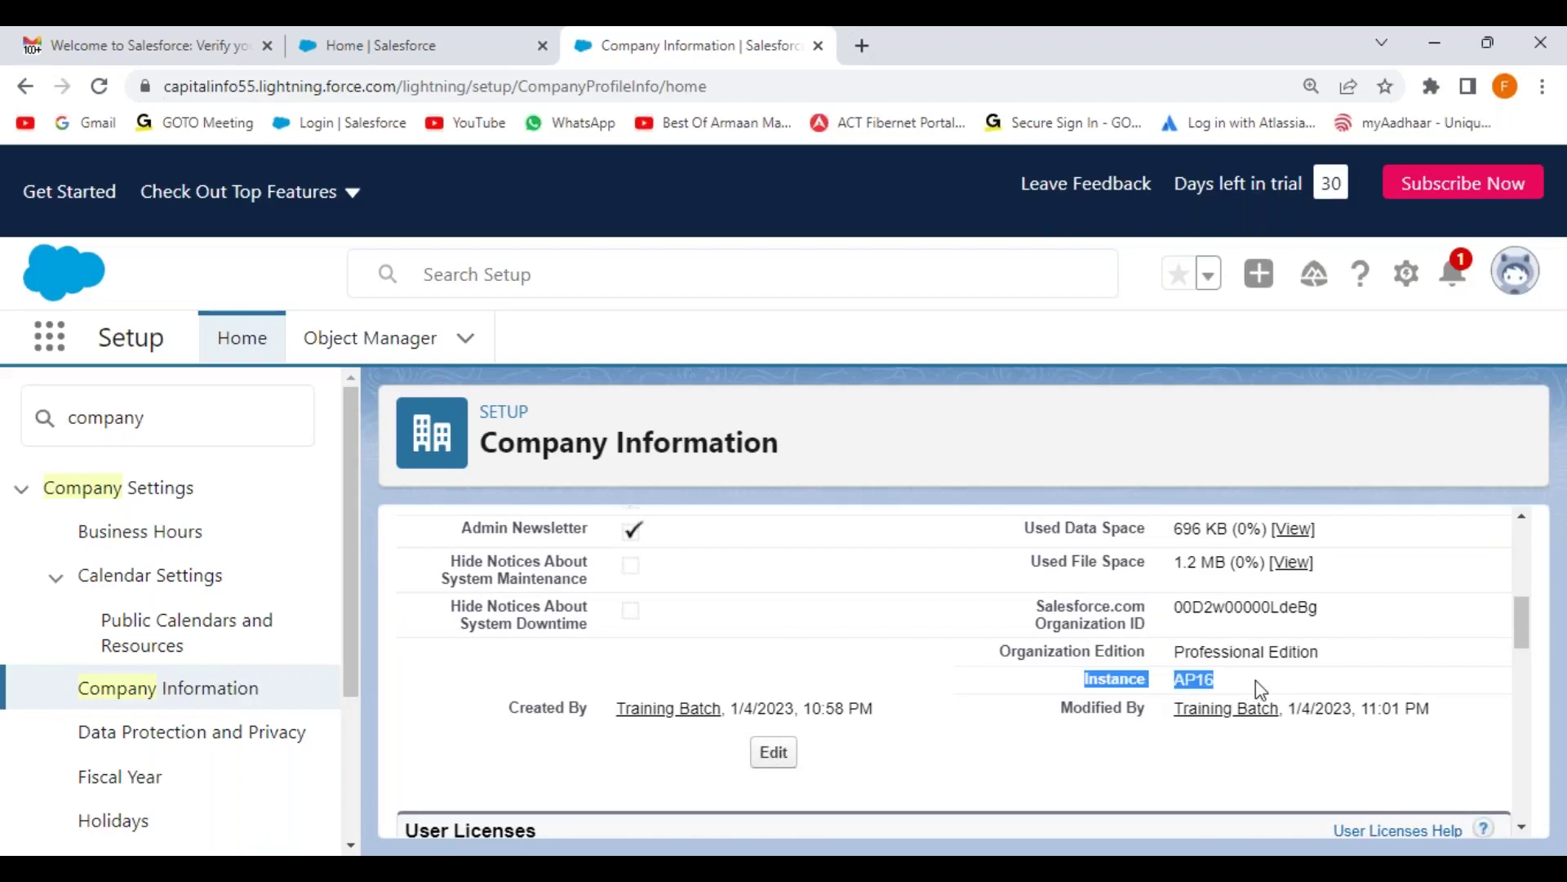
click(1266, 679)
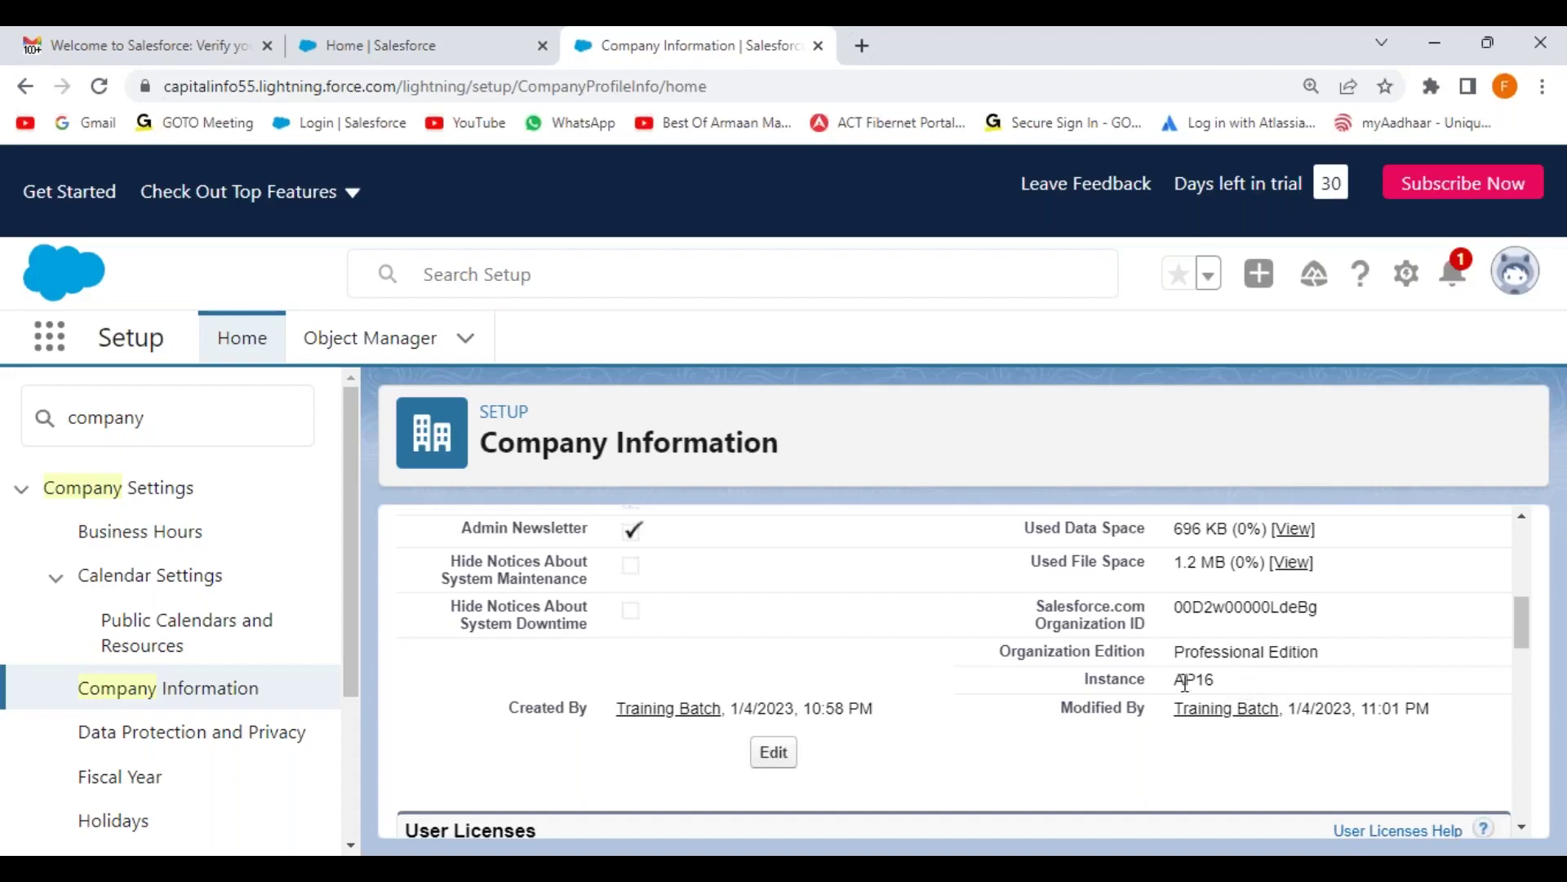
drag(1175, 679, 1217, 680)
click(1236, 684)
drag(1170, 683, 1226, 684)
scroll(949, 662, up, 5)
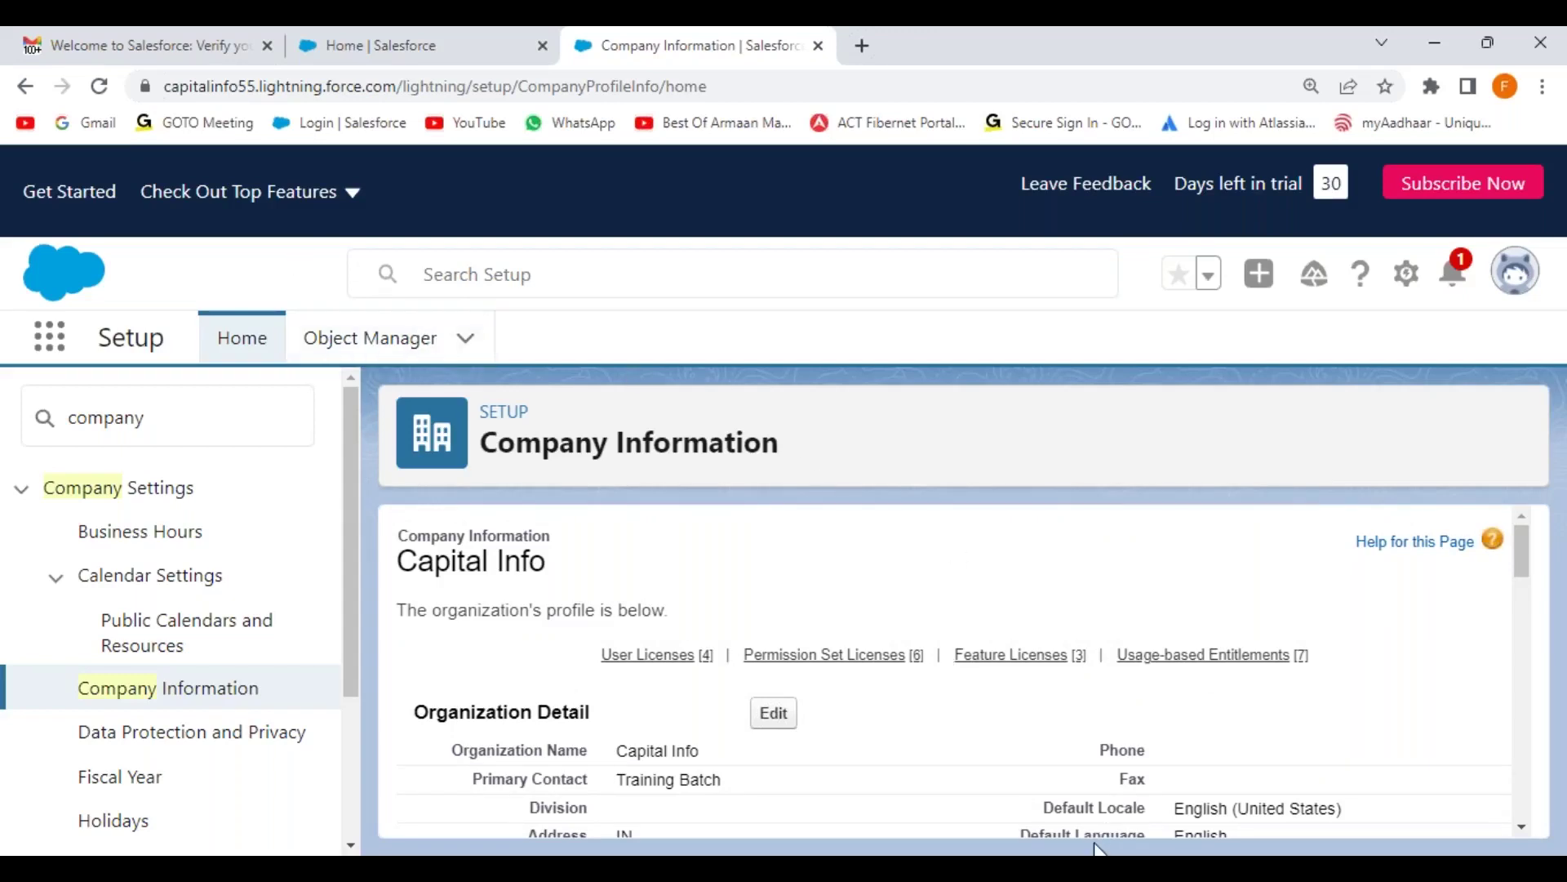
mouse_move(1098, 849)
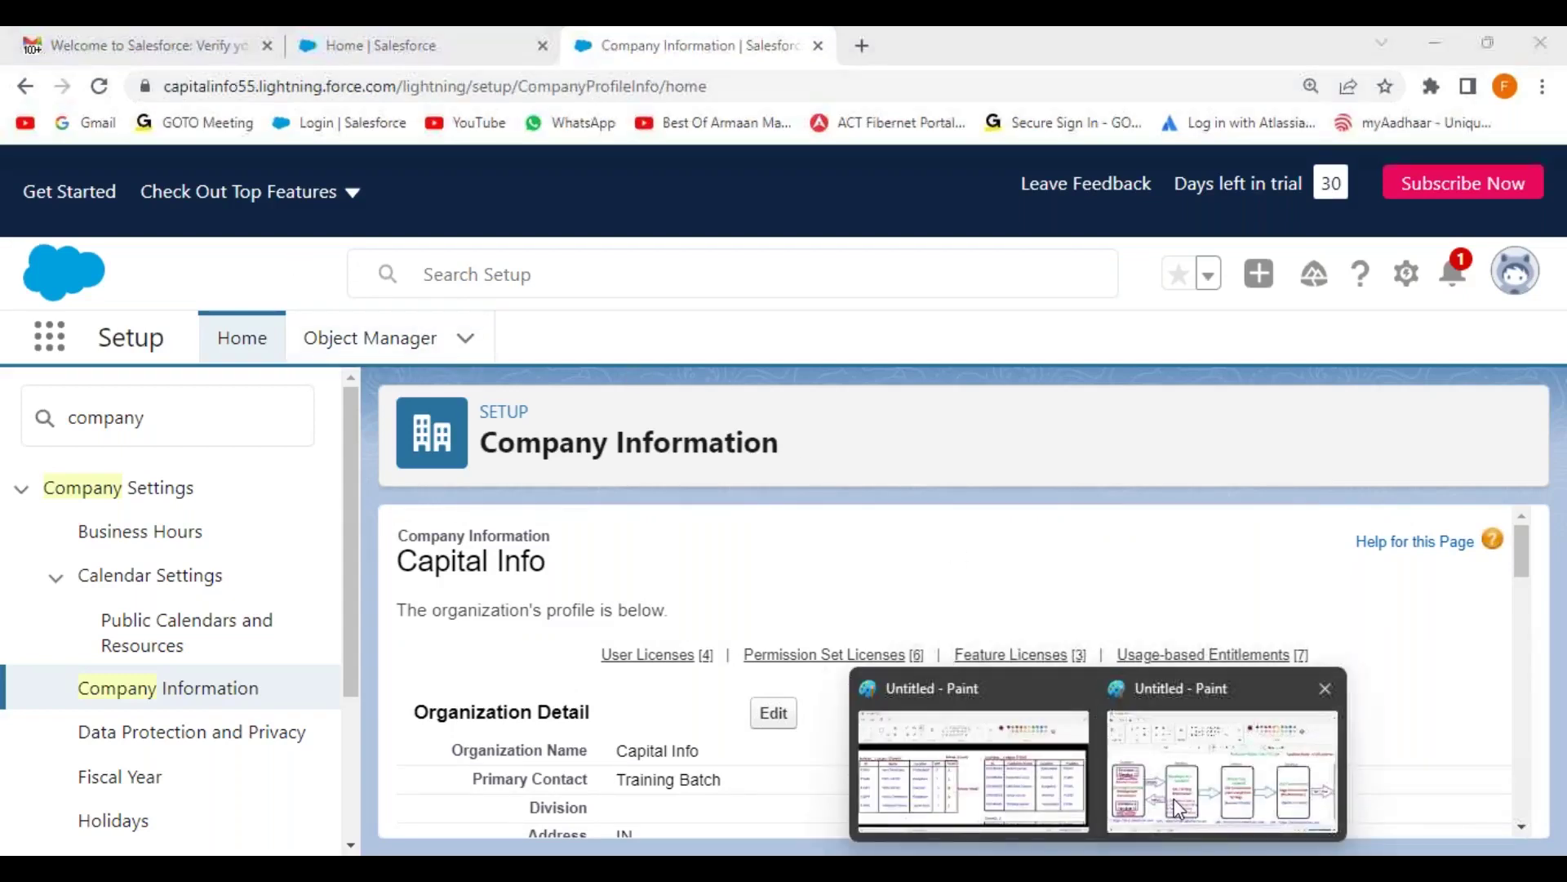
click(1163, 814)
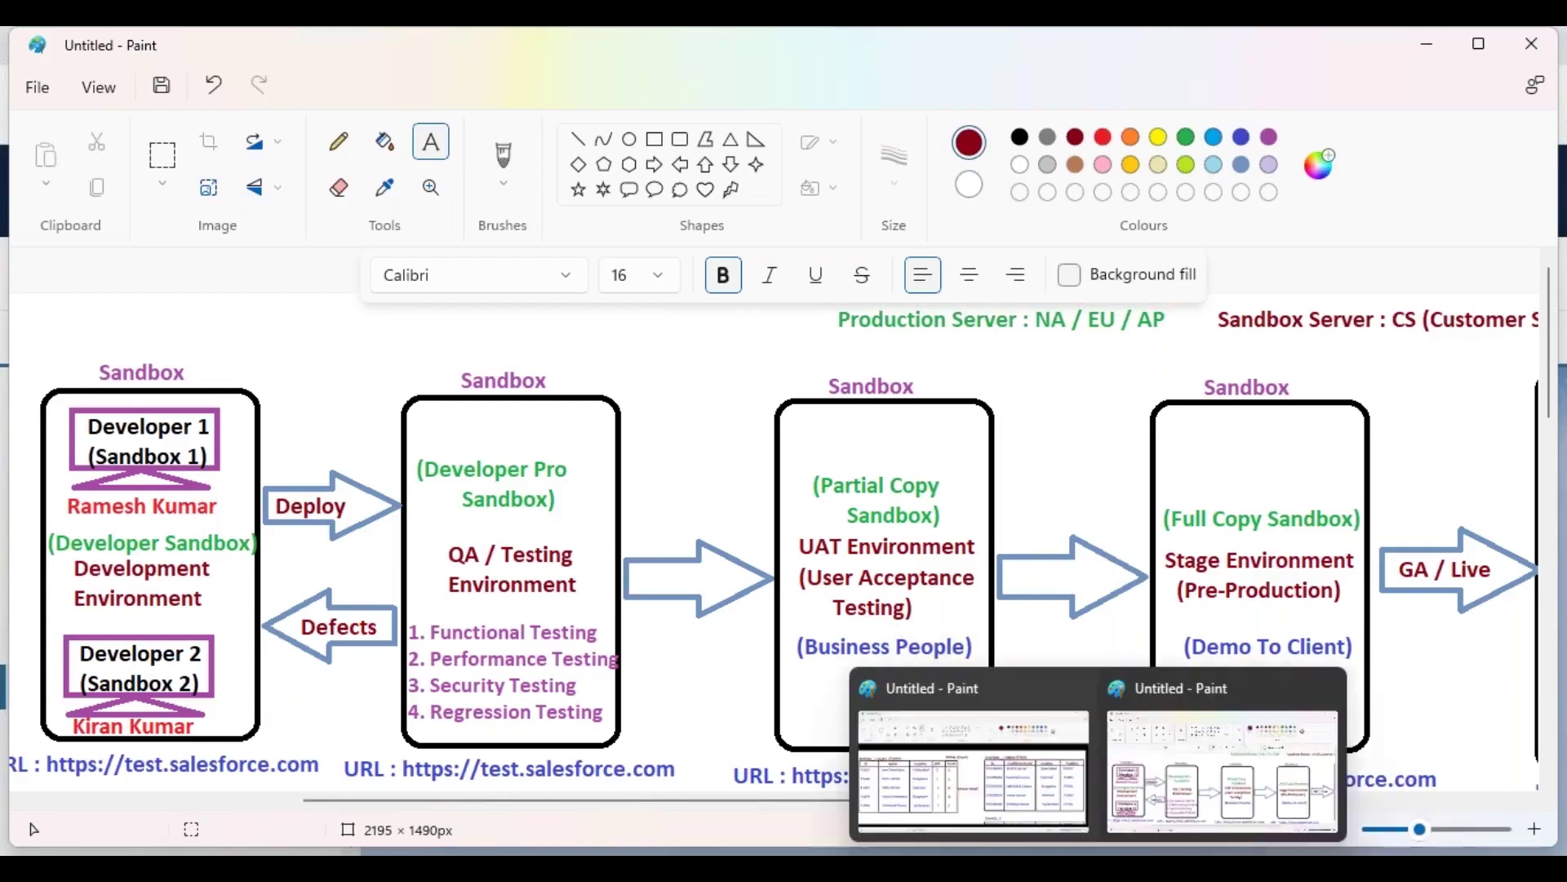
key(alt+Tab)
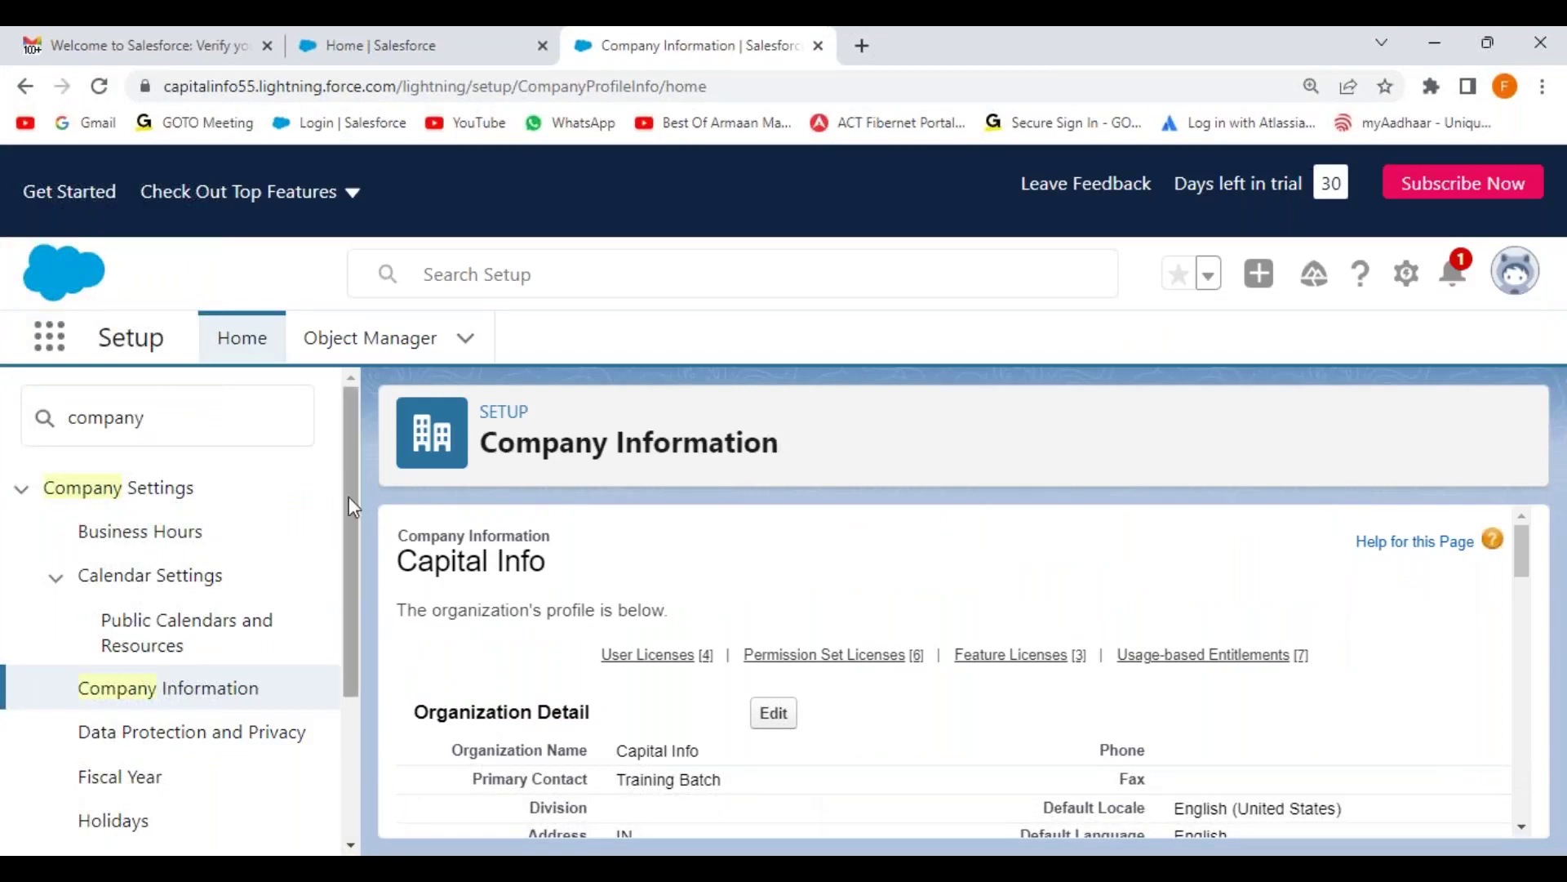
Step: Replace the Quick Find term 'company' with 'sandbox' and open the Sandboxes setup page
scroll(335, 500, down, 1)
scroll(334, 501, down, 2)
scroll(217, 455, up, 5)
click(70, 417)
double_click(71, 417)
key(BackSpace)
text(sandbox)
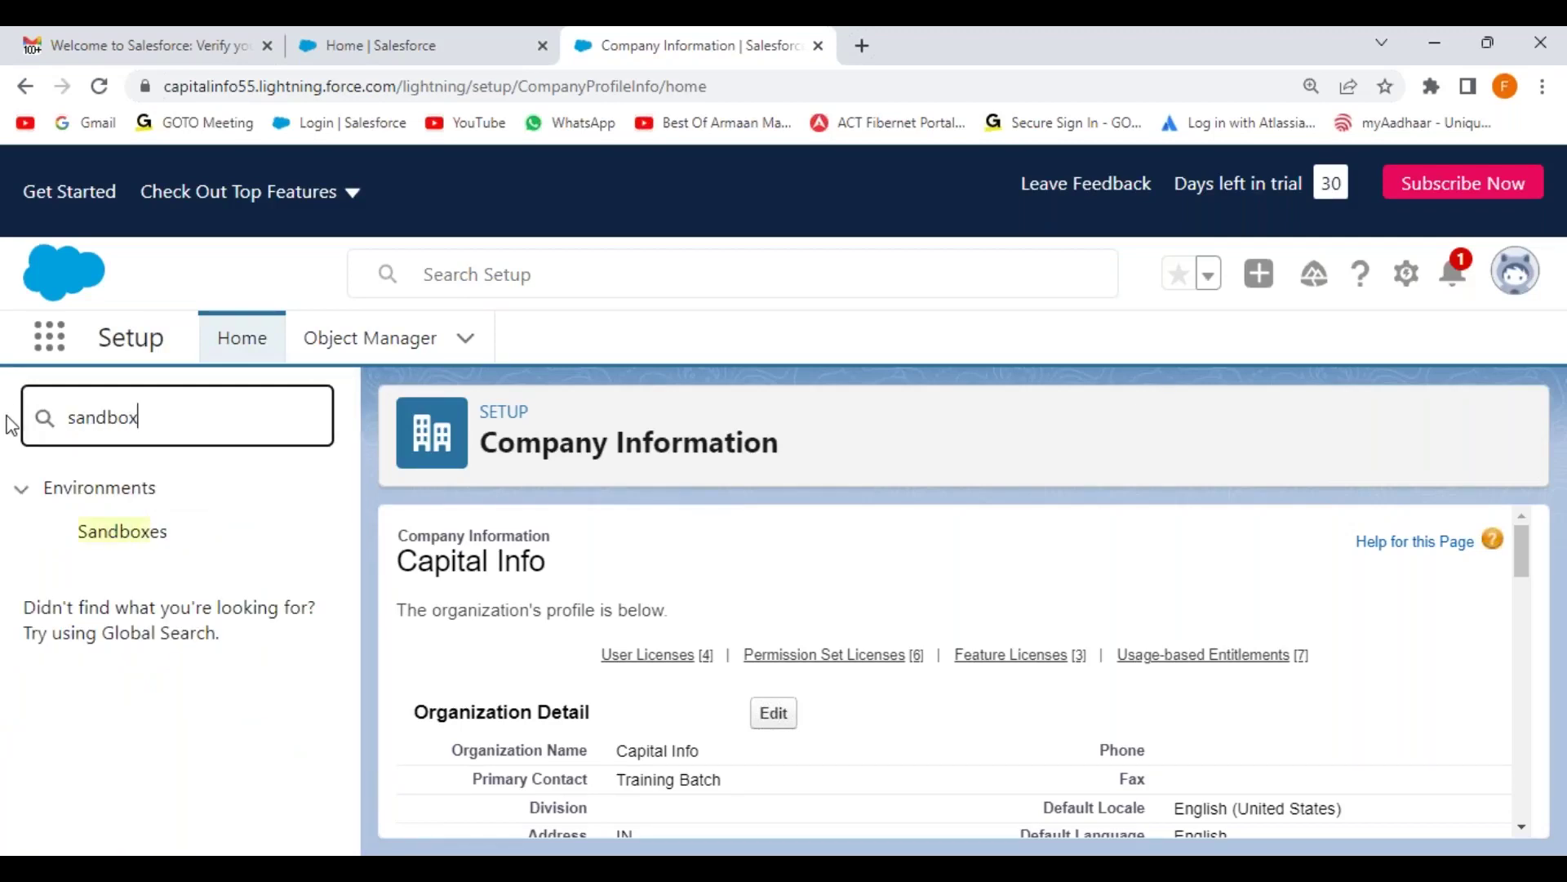
click(141, 544)
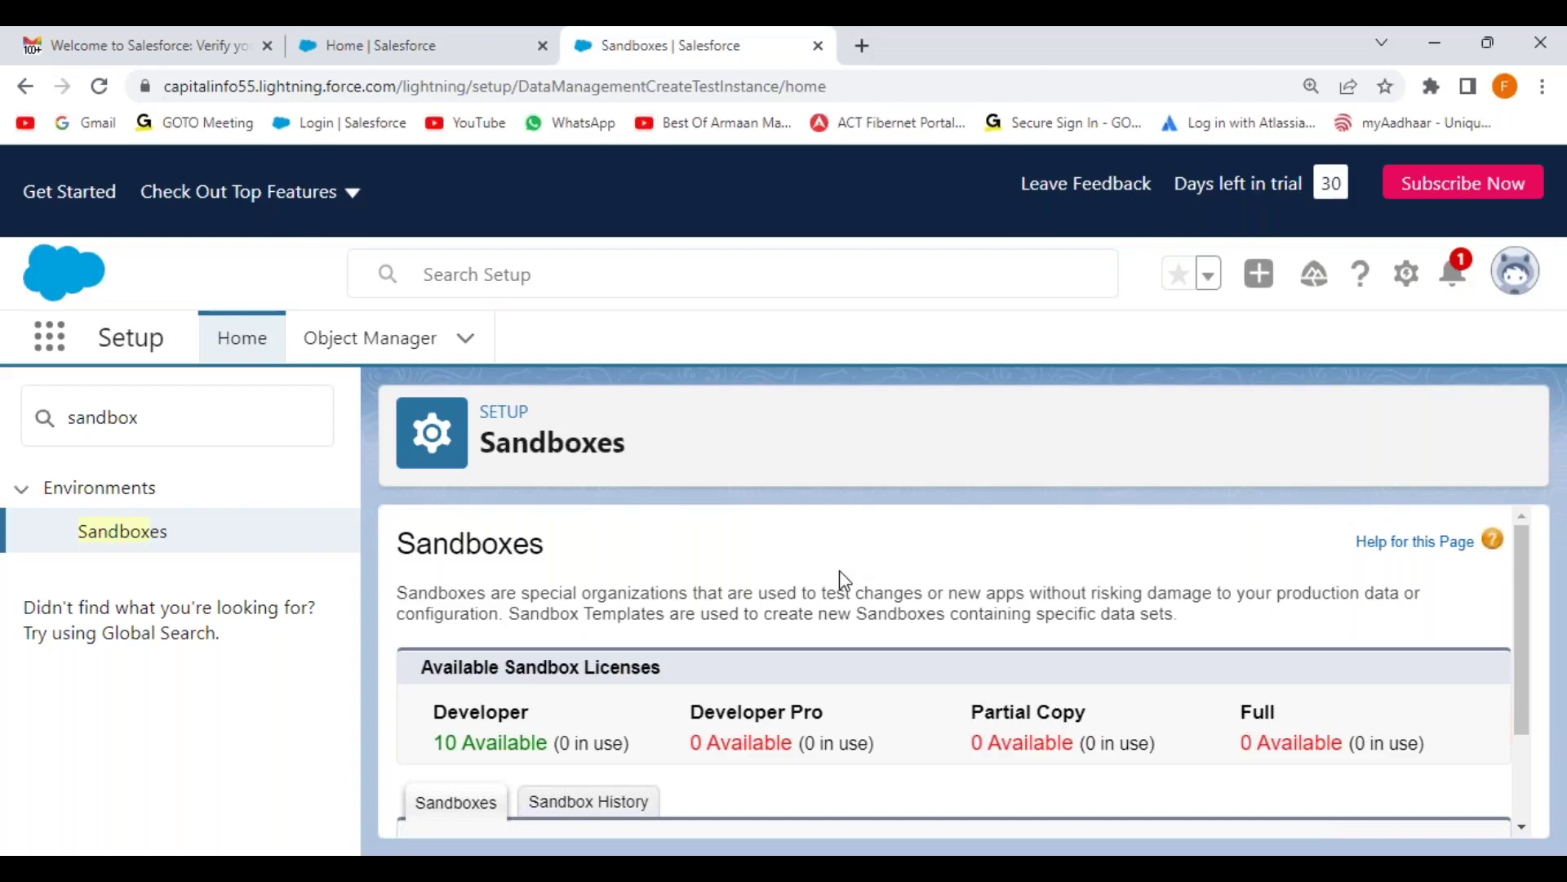
Step: Highlight the Available Sandbox Licenses section showing 10 Developer licenses
scroll(980, 711, down, 2)
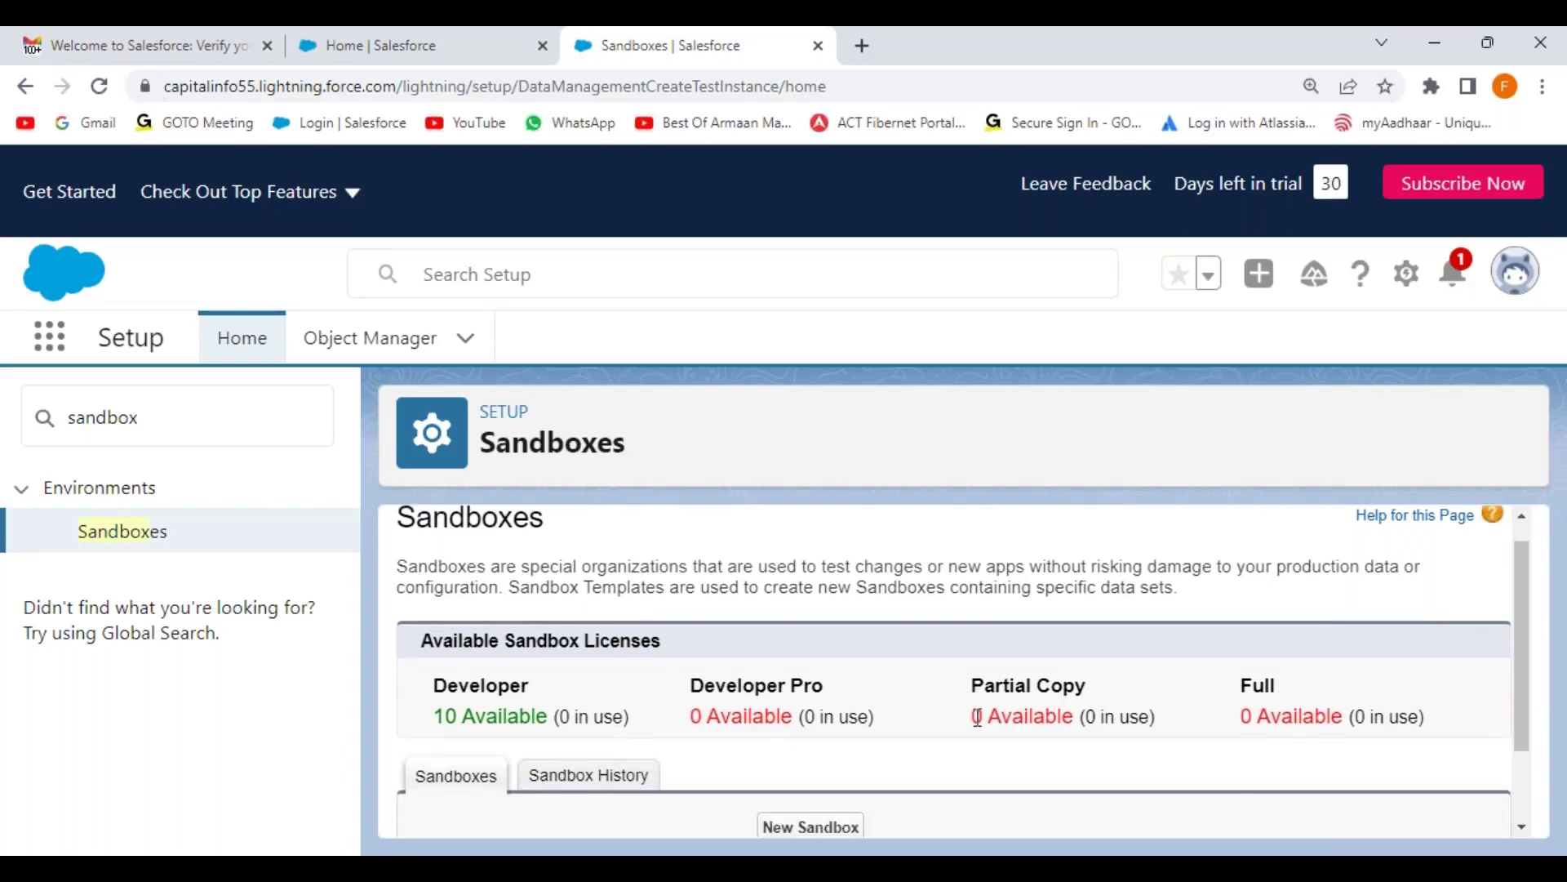
drag(422, 548, 718, 565)
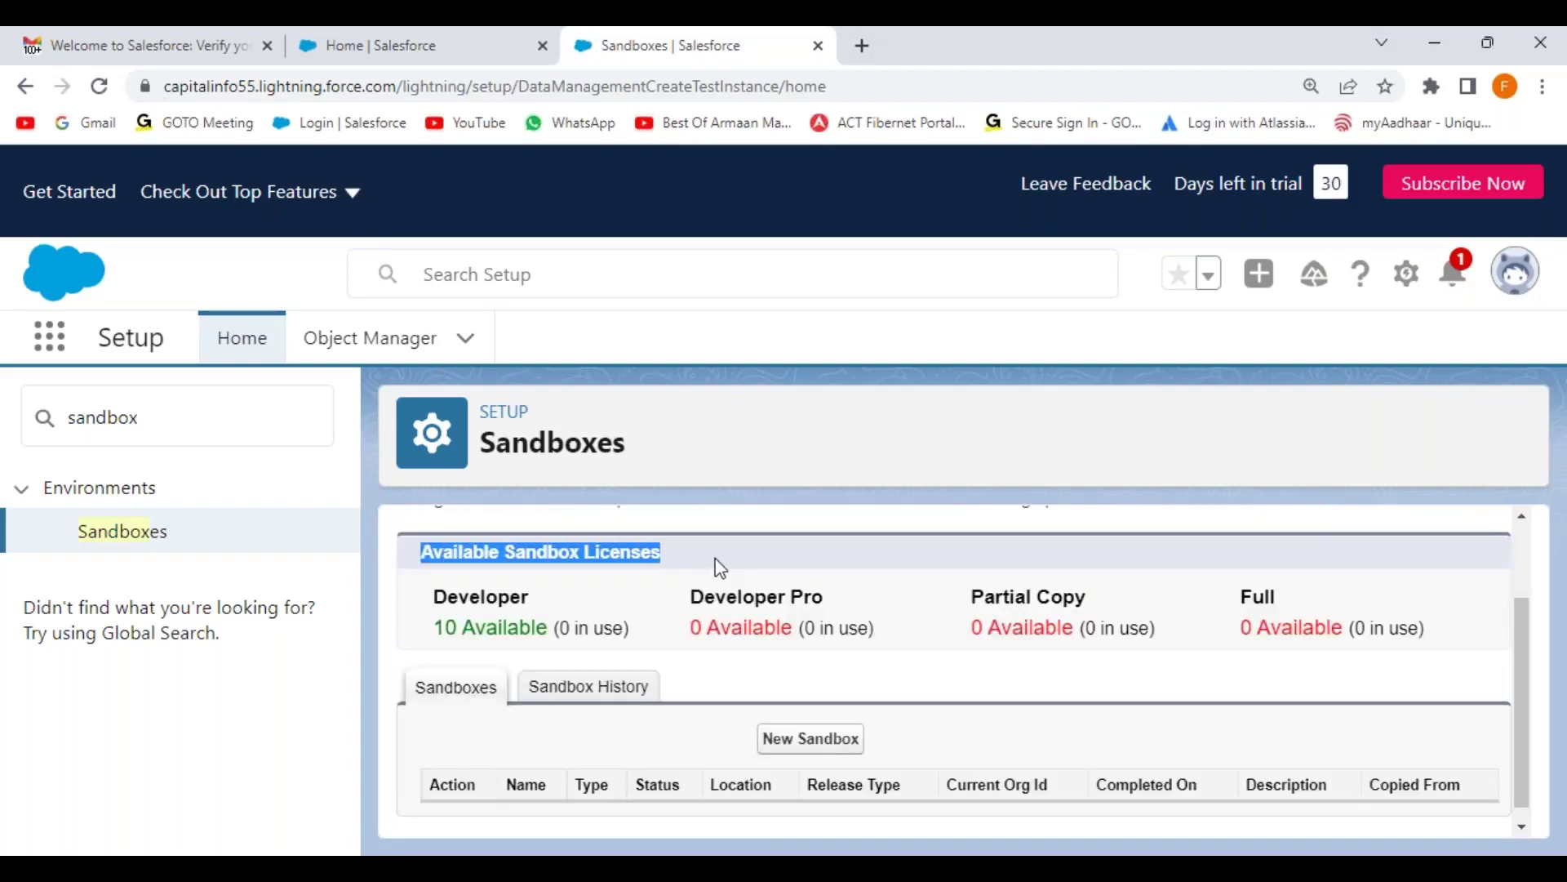
drag(434, 628, 550, 628)
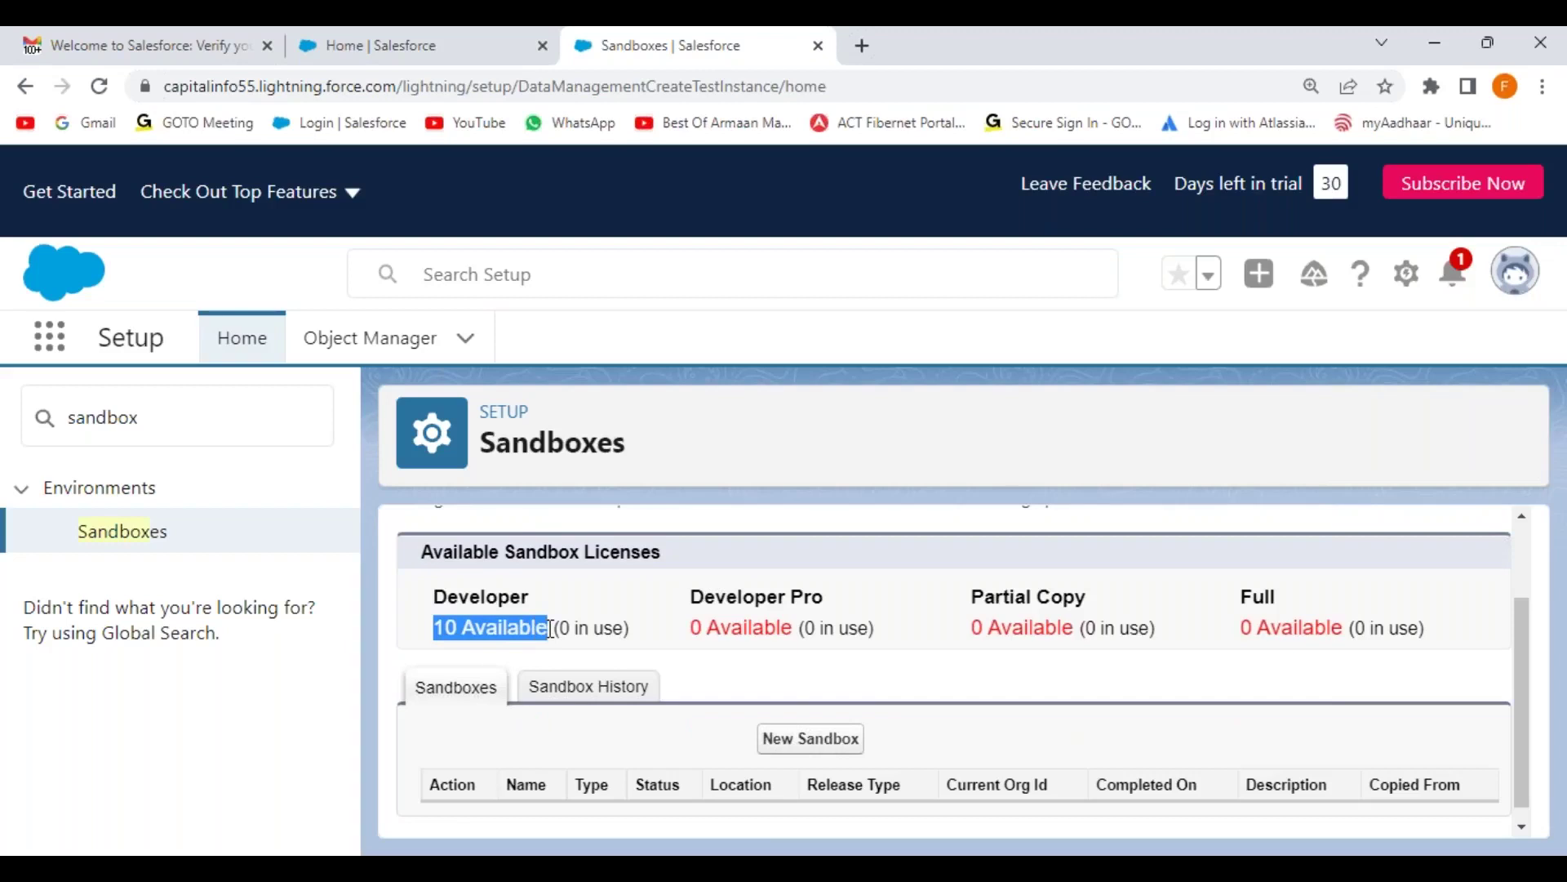
click(593, 628)
Step: Point out zero available Developer Pro, Partial Copy and Full licenses versus 10 Developer
double_click(730, 600)
drag(690, 628, 797, 627)
click(840, 627)
double_click(1027, 600)
drag(973, 628, 1051, 625)
double_click(1258, 597)
drag(1241, 627, 1254, 627)
drag(690, 600, 1429, 616)
double_click(498, 626)
scroll(931, 616, down, 1)
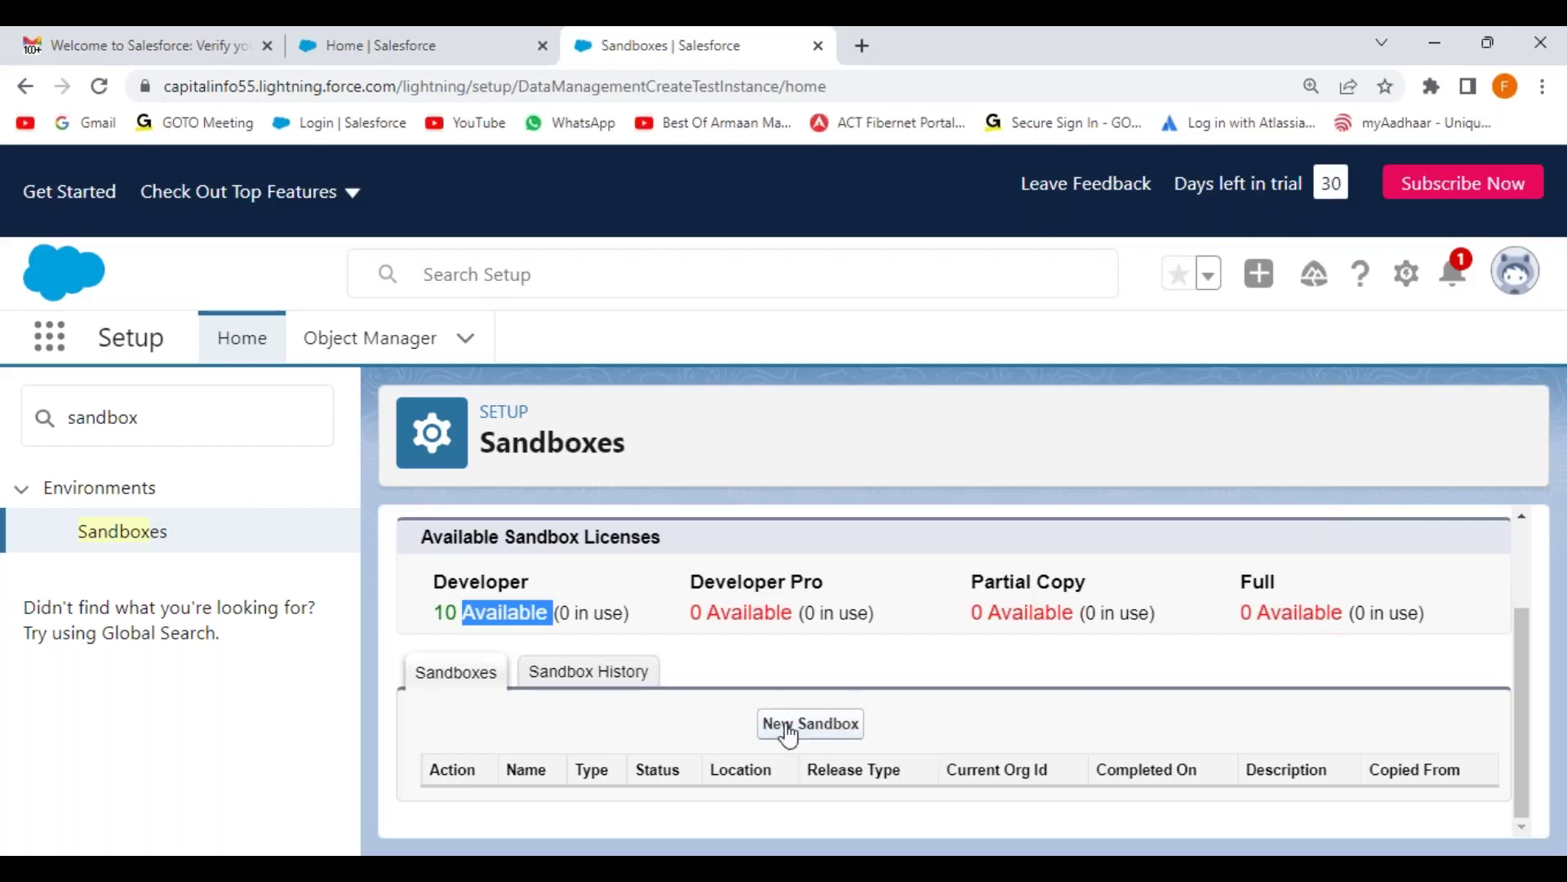
Step: Start a new sandbox named StageBox with description 'This is a Stage Sandbox'
click(809, 729)
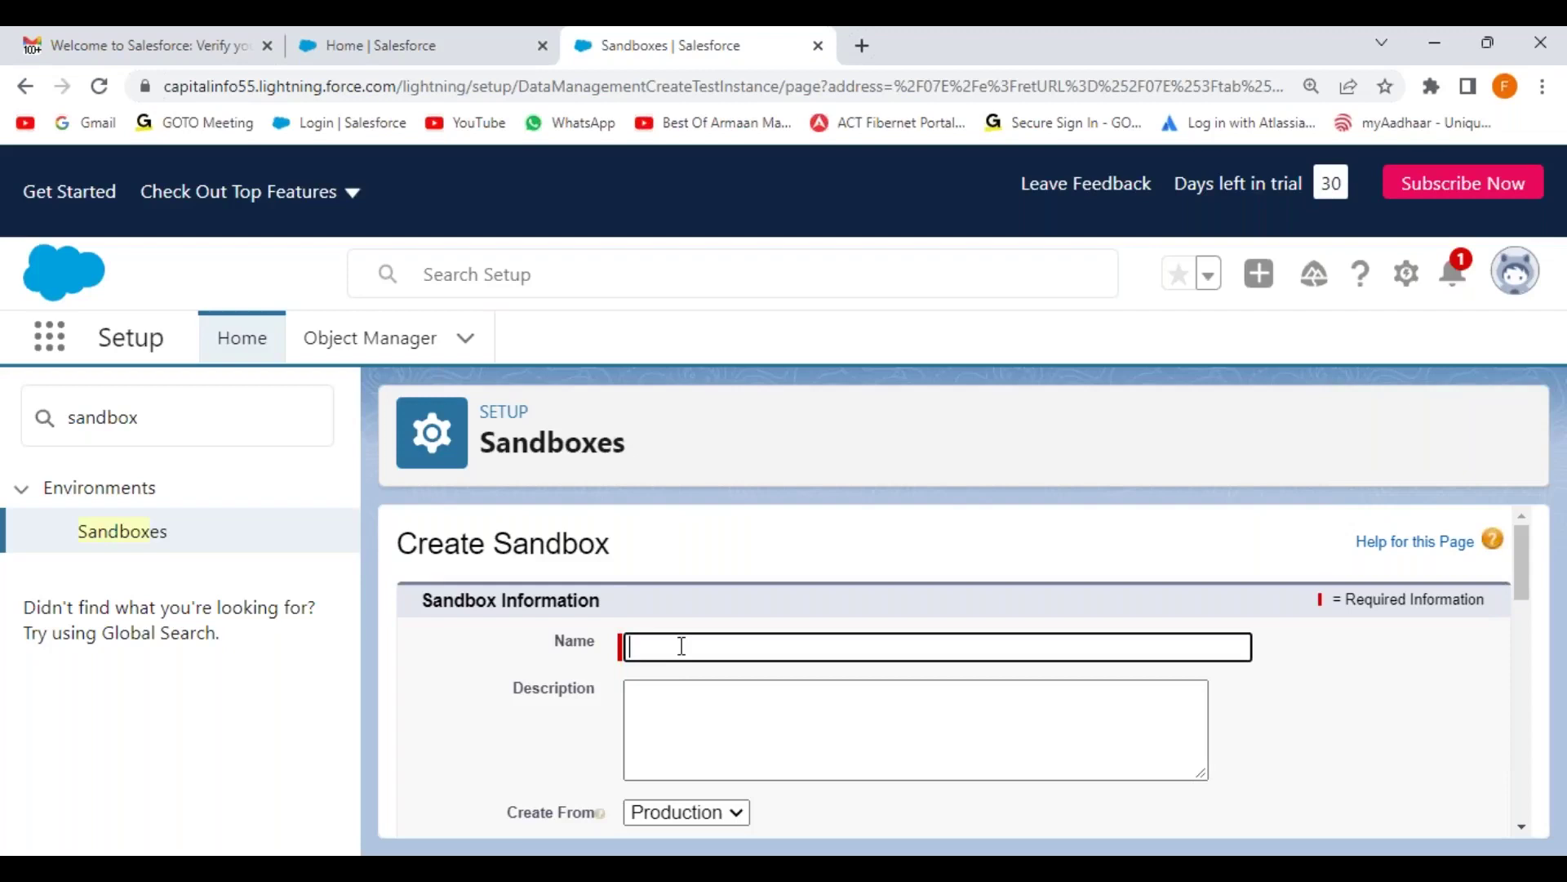
text(StageBox)
click(688, 707)
text(This is)
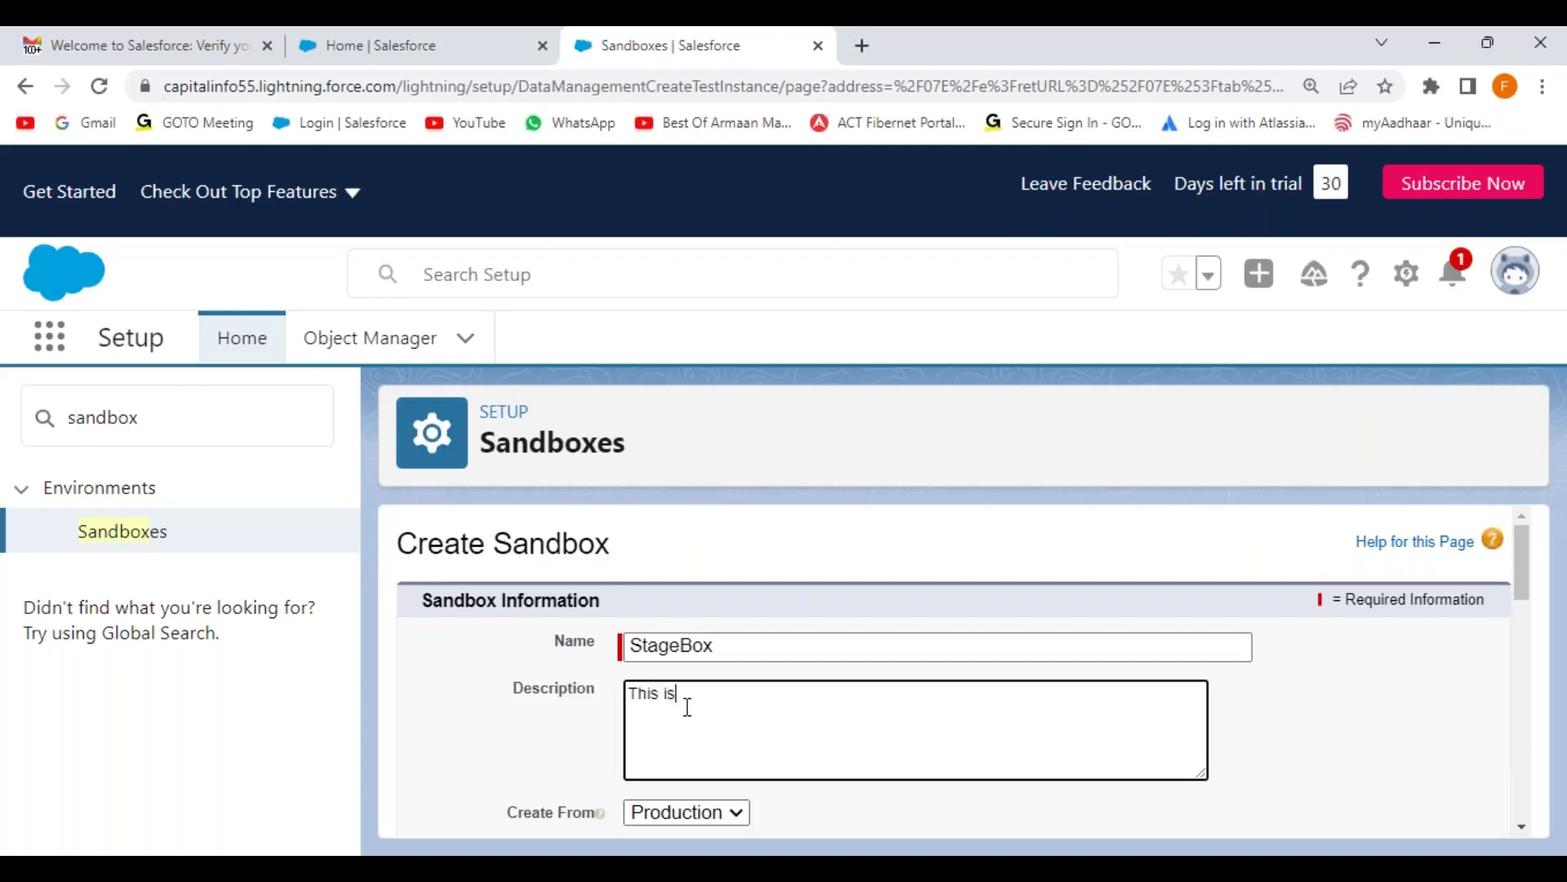
text( a Stage Sandbox.)
key(ctrl+a)
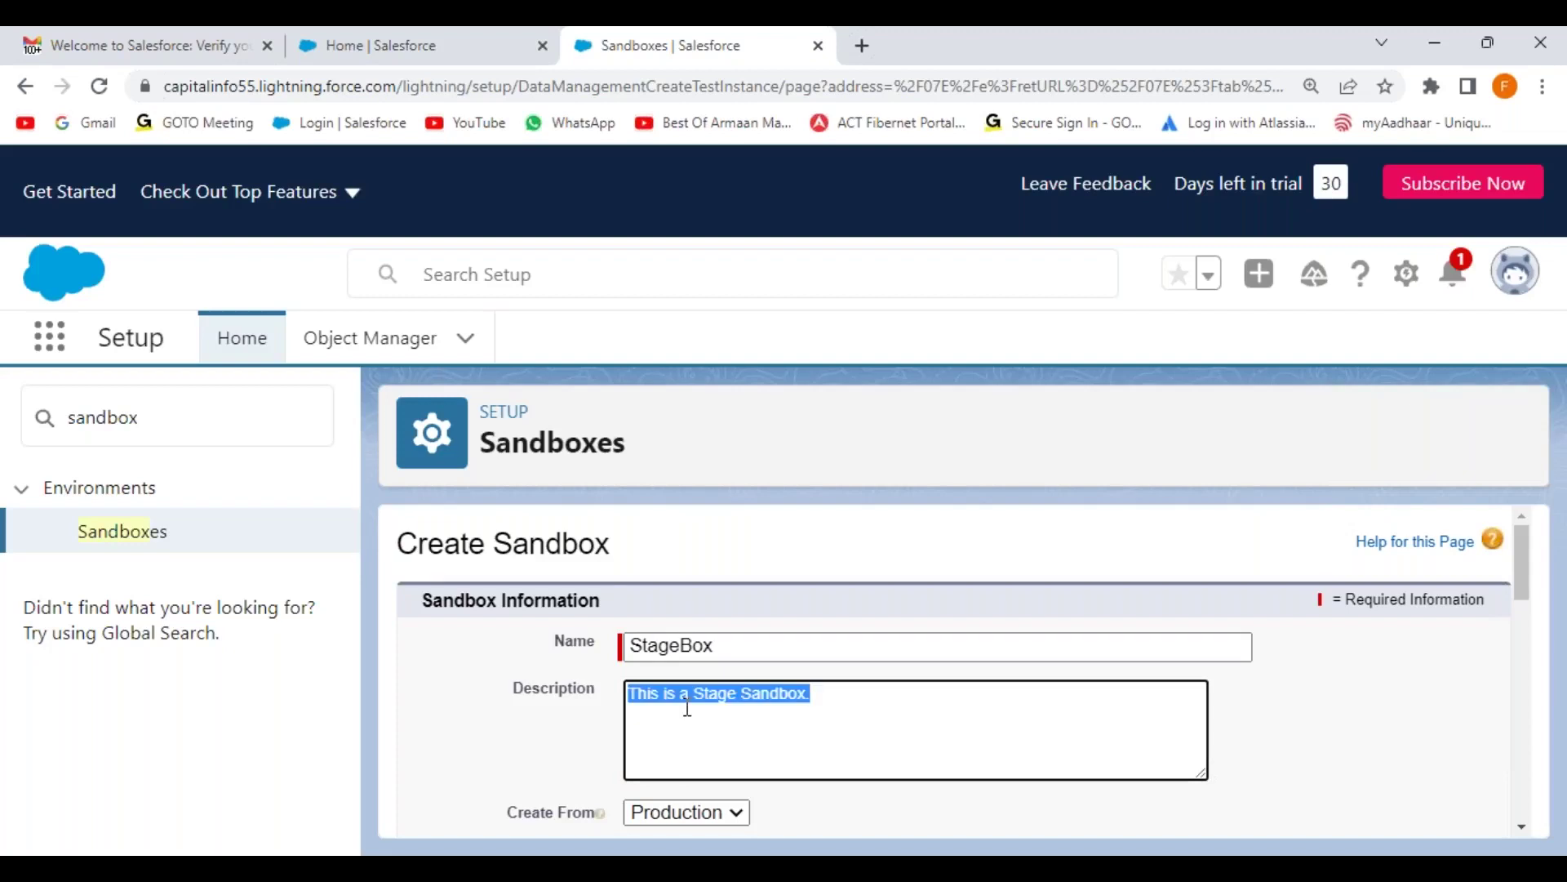
click(742, 693)
click(768, 668)
Step: Keep Create From as Production, choose the Developer license, and create StageBox
scroll(775, 670, down, 3)
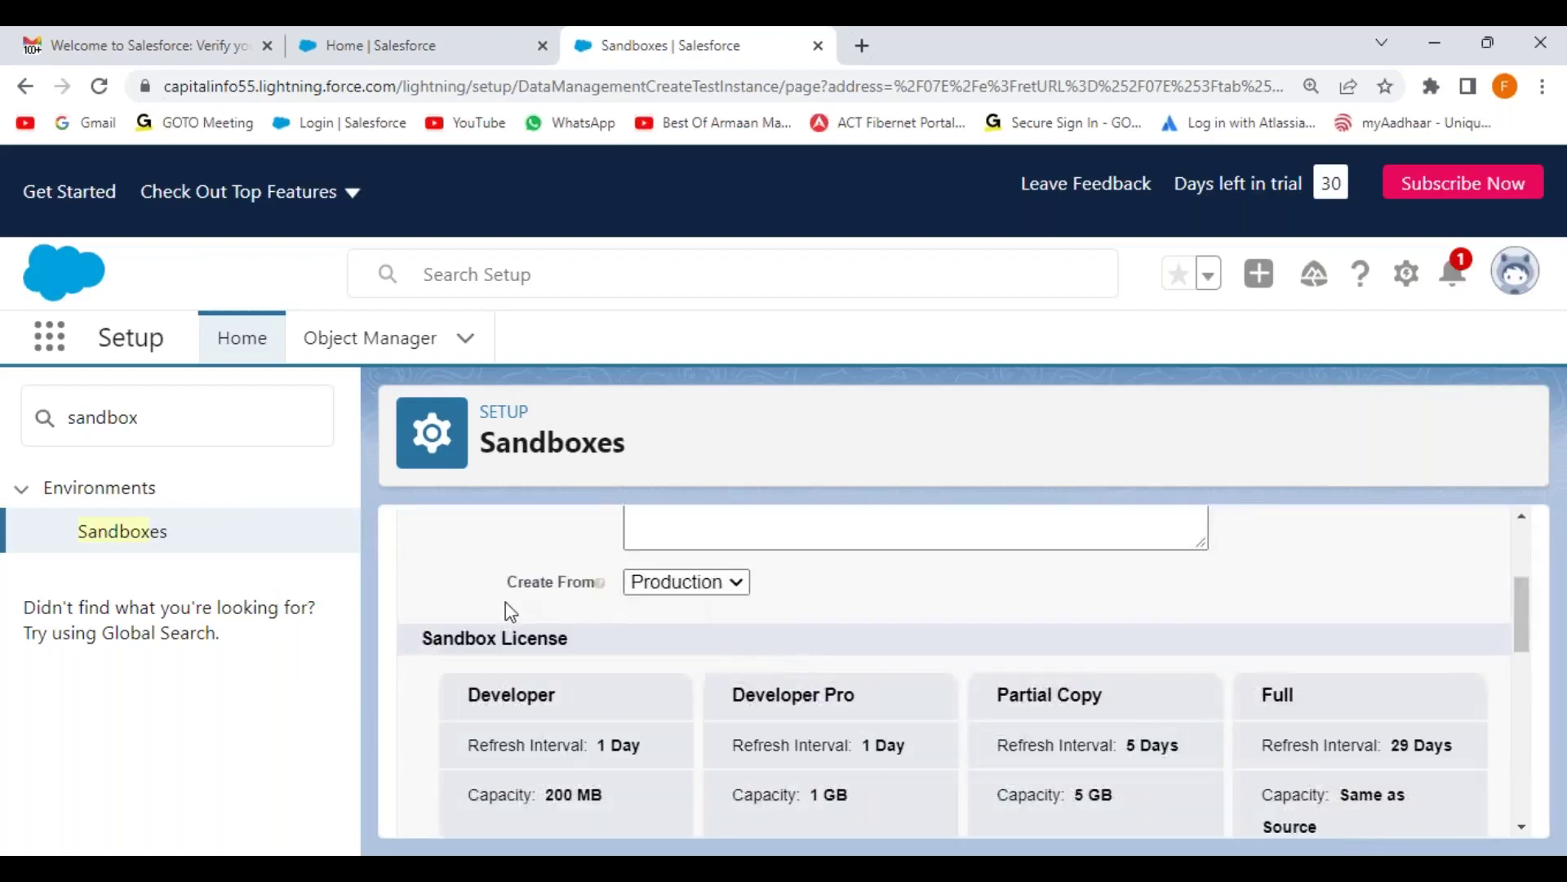
drag(509, 589, 595, 596)
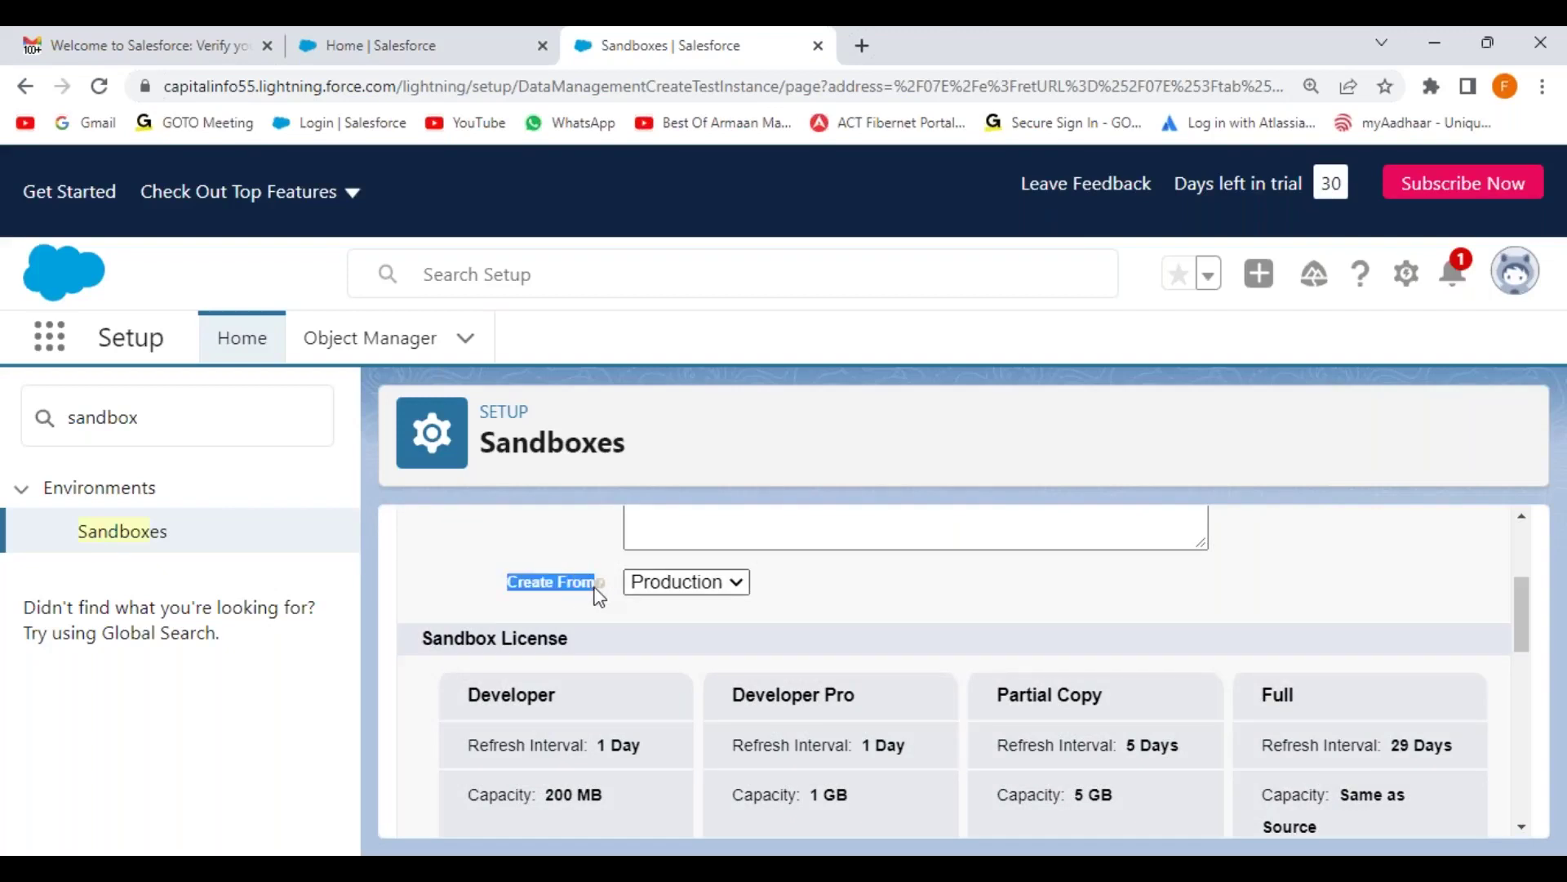
click(727, 637)
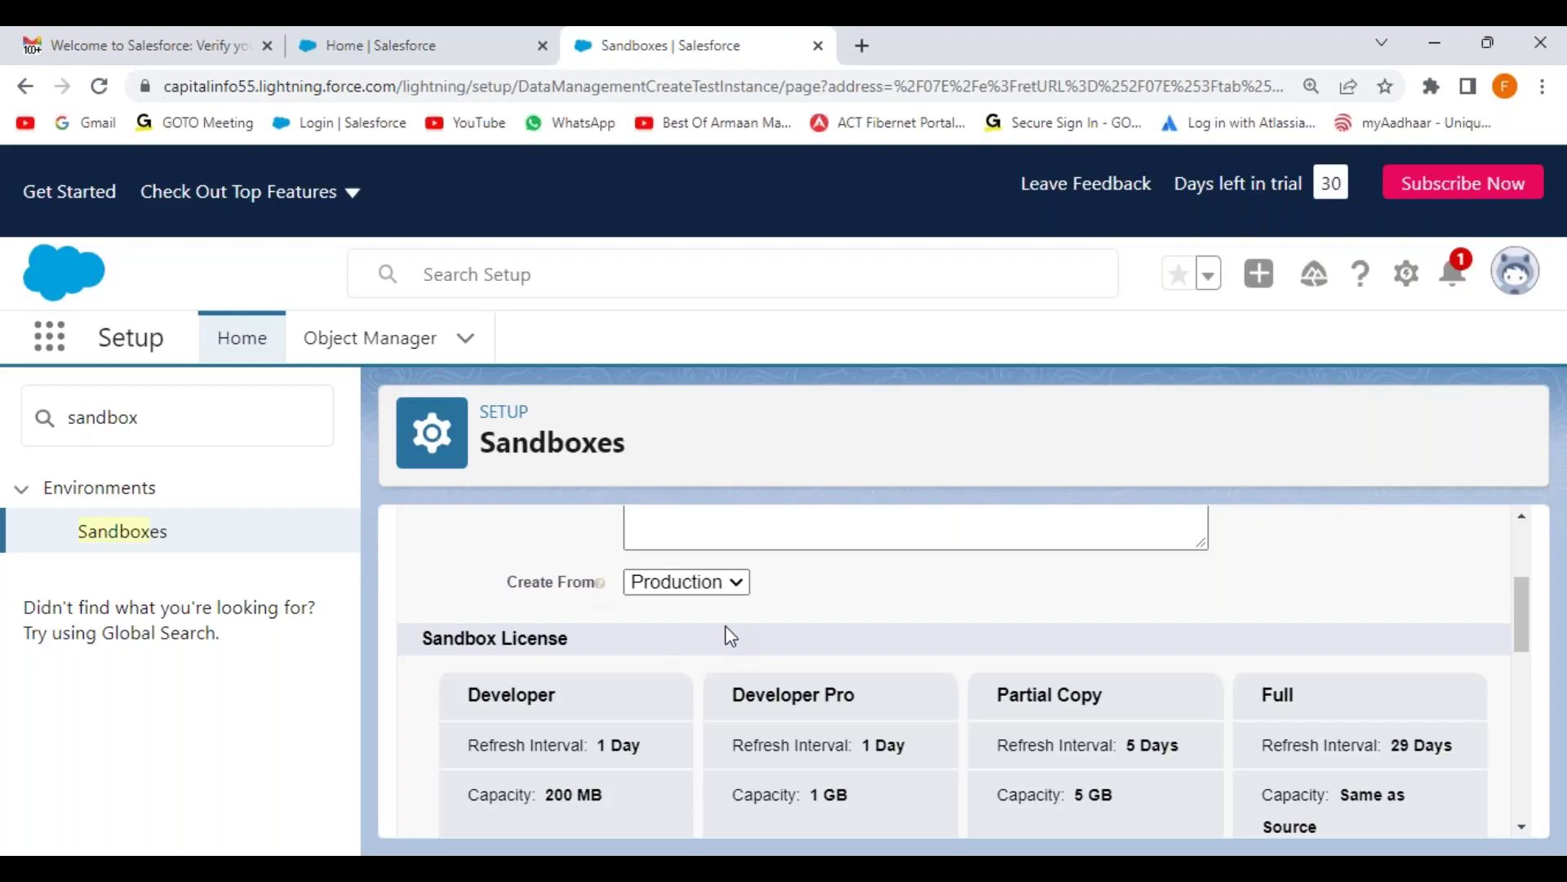
scroll(646, 656, down, 1)
scroll(575, 641, down, 6)
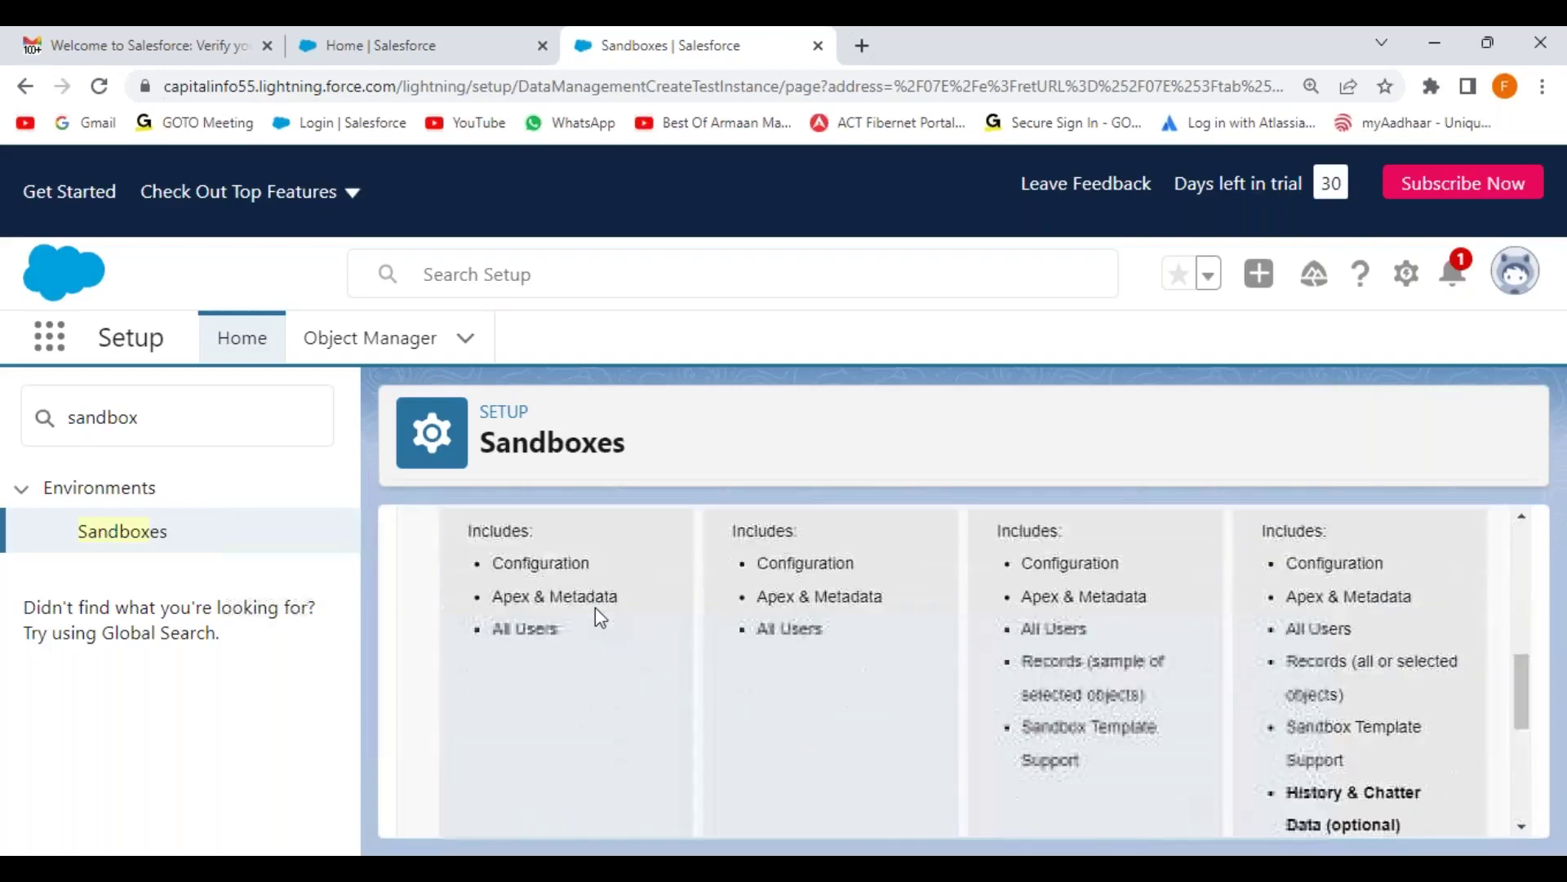
scroll(595, 615, up, 2)
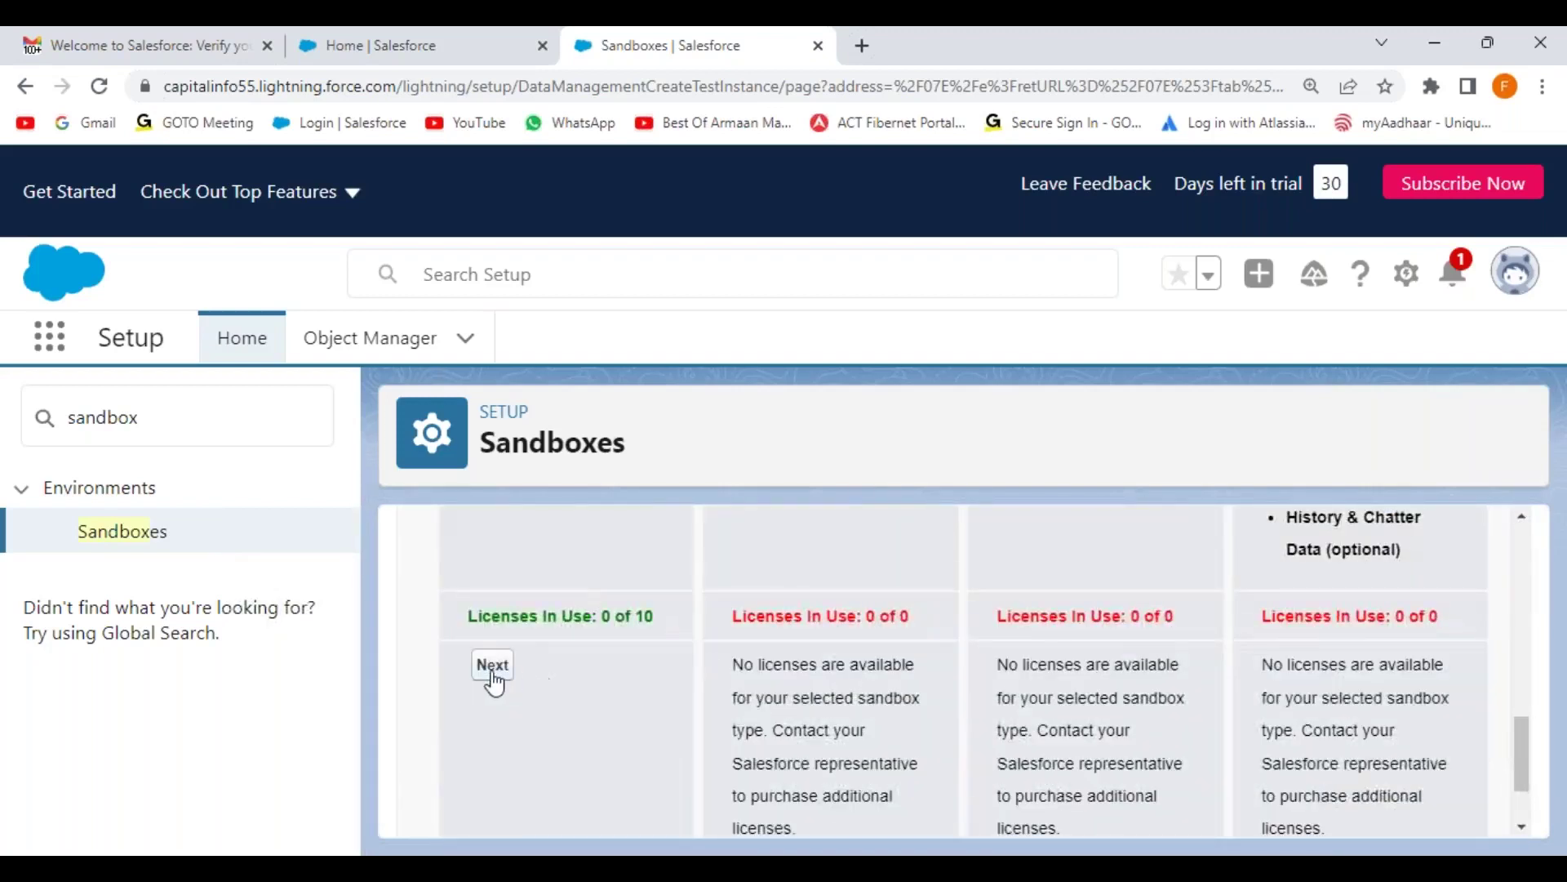
click(493, 673)
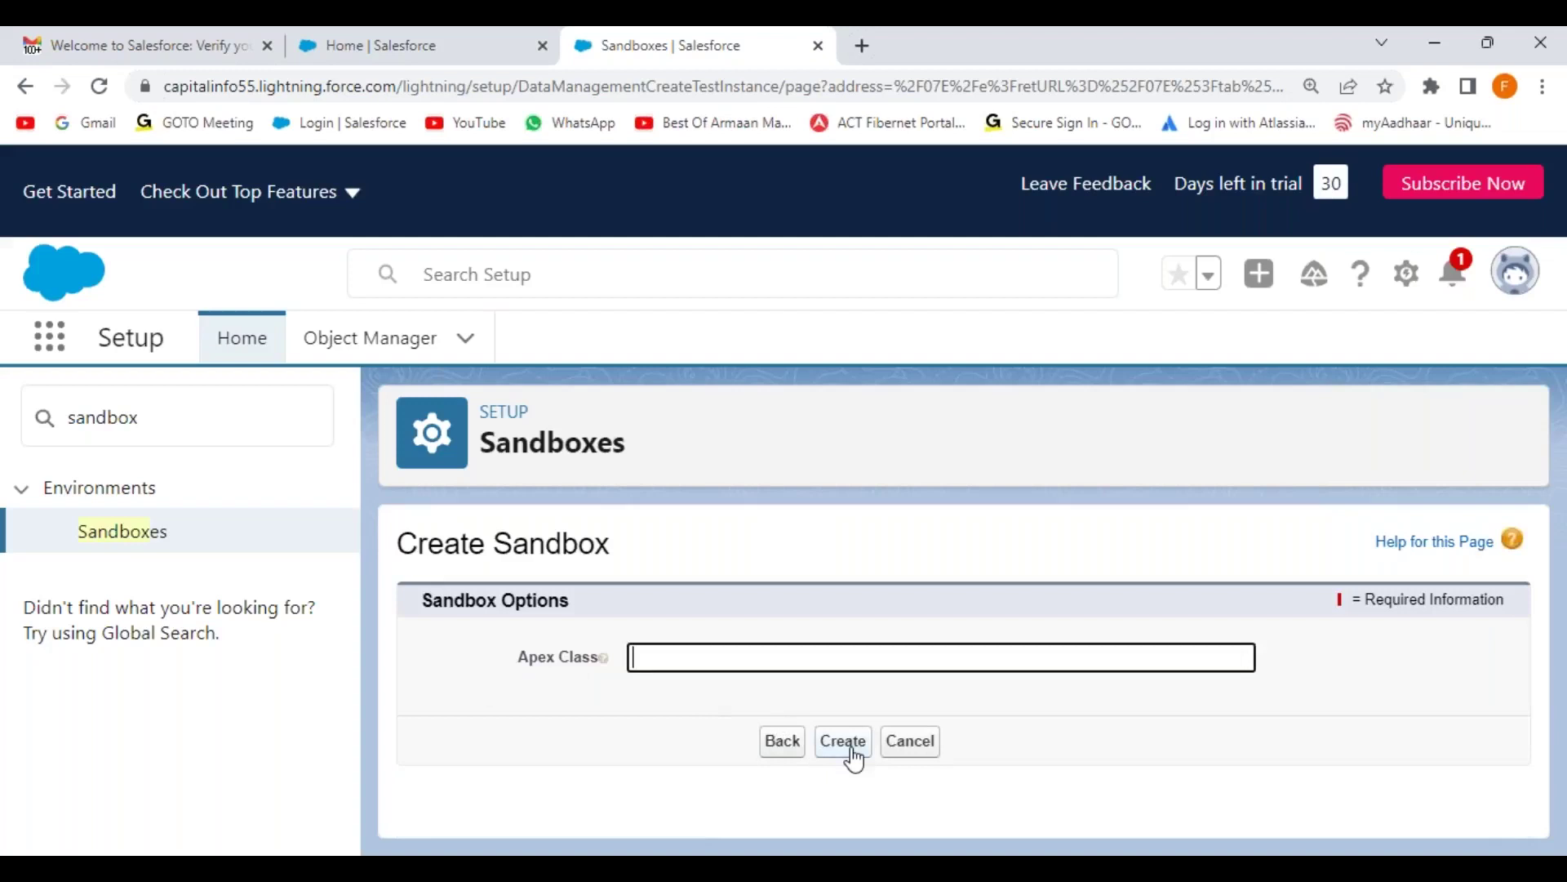
click(853, 751)
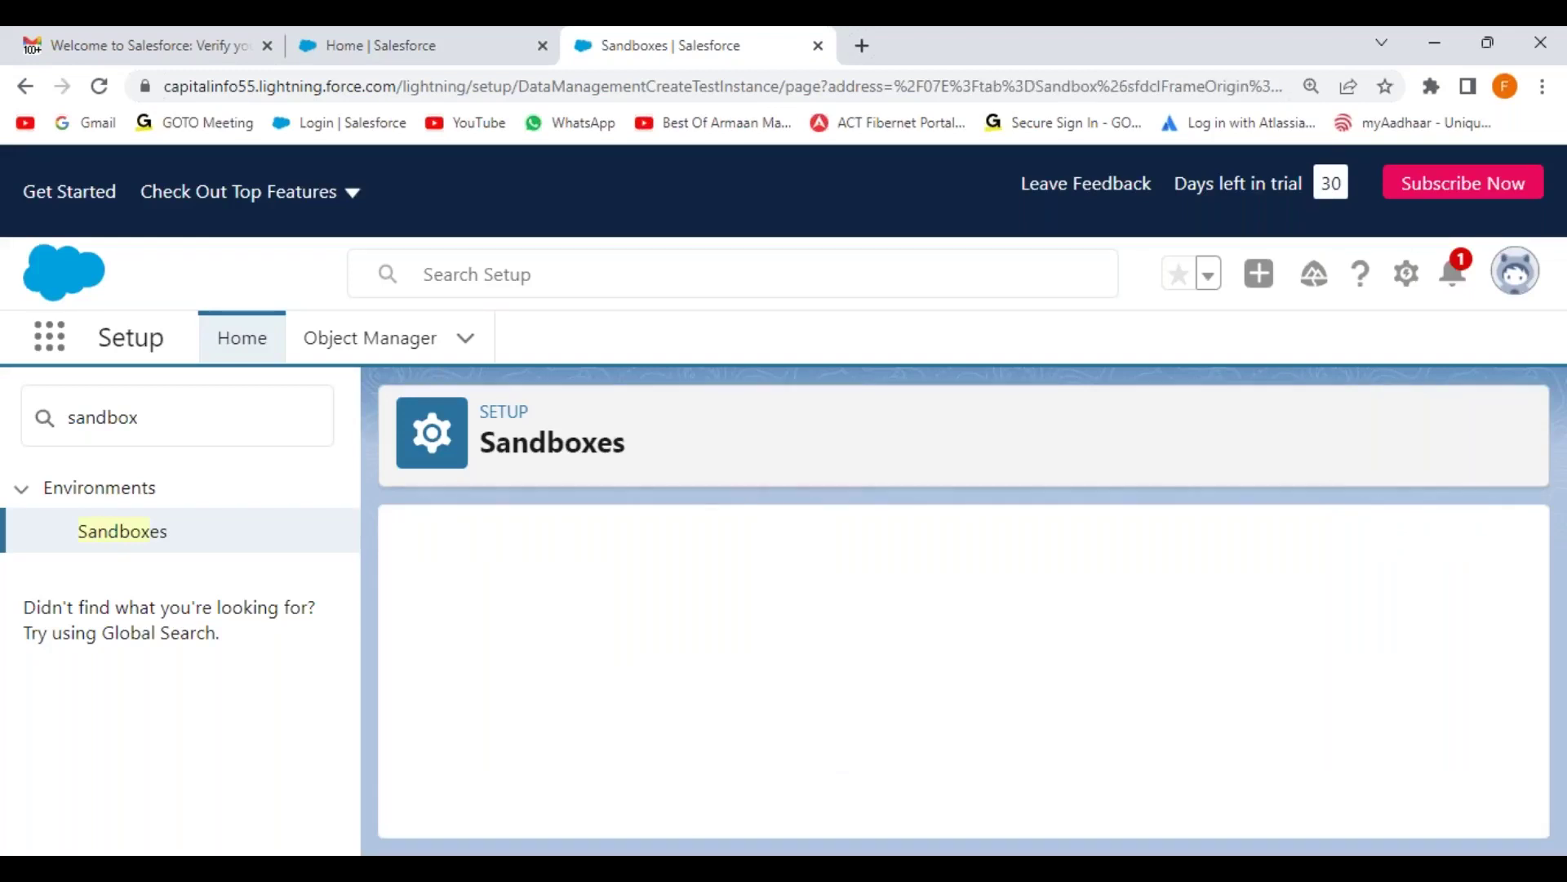
Step: Scroll to the sandbox table showing StageBox pending in queue with 9 Developer licenses left
scroll(906, 636, down, 3)
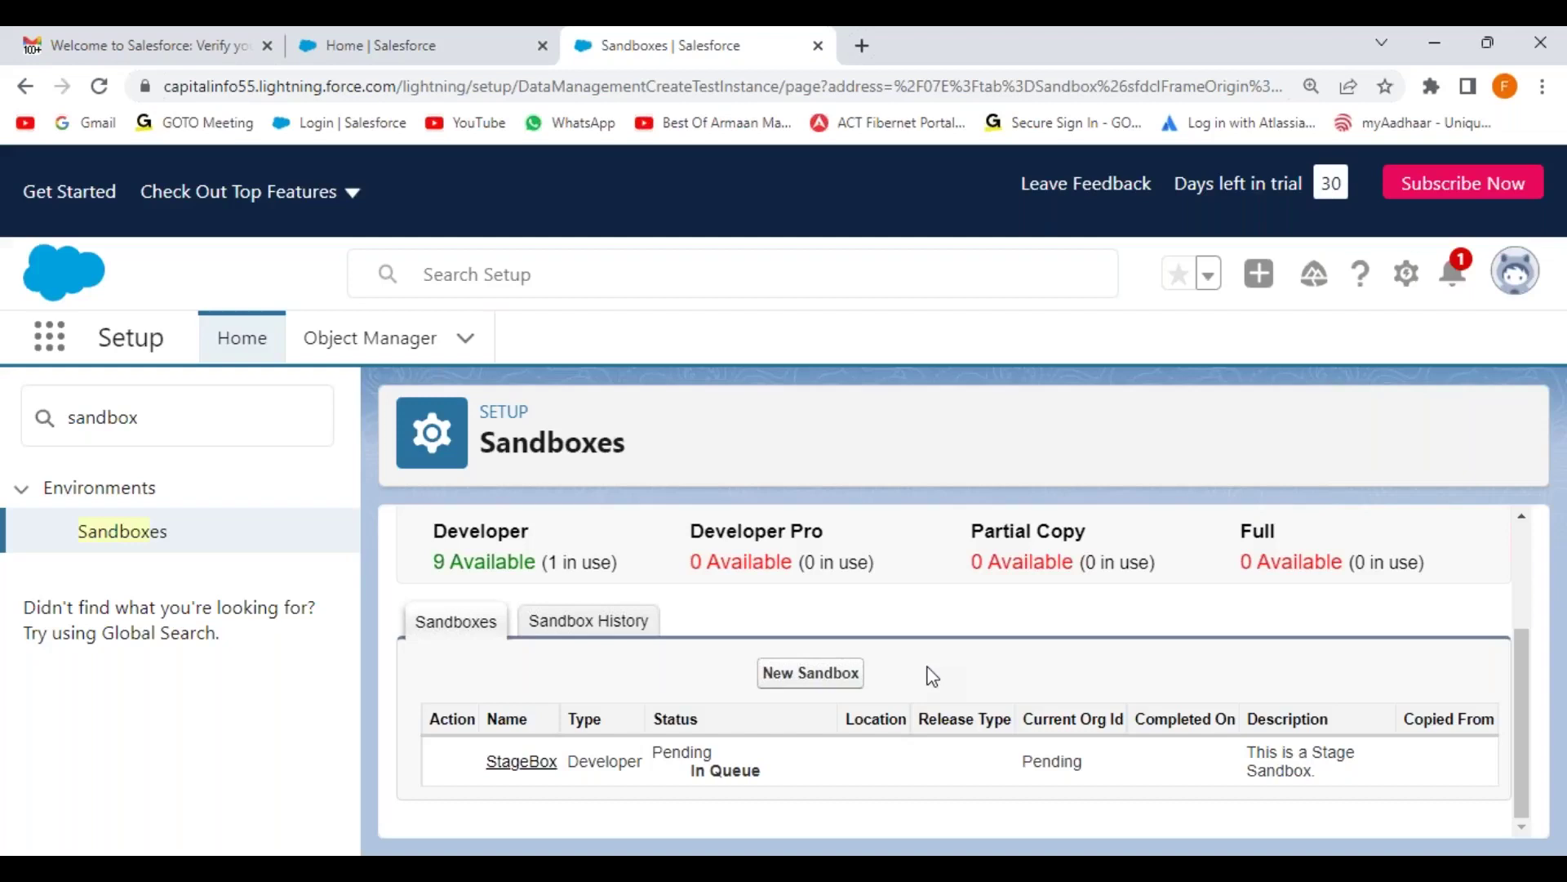
Step: Start a new sandbox named 'UAT Box' with description 'This is a UAT Sandbox'
click(813, 690)
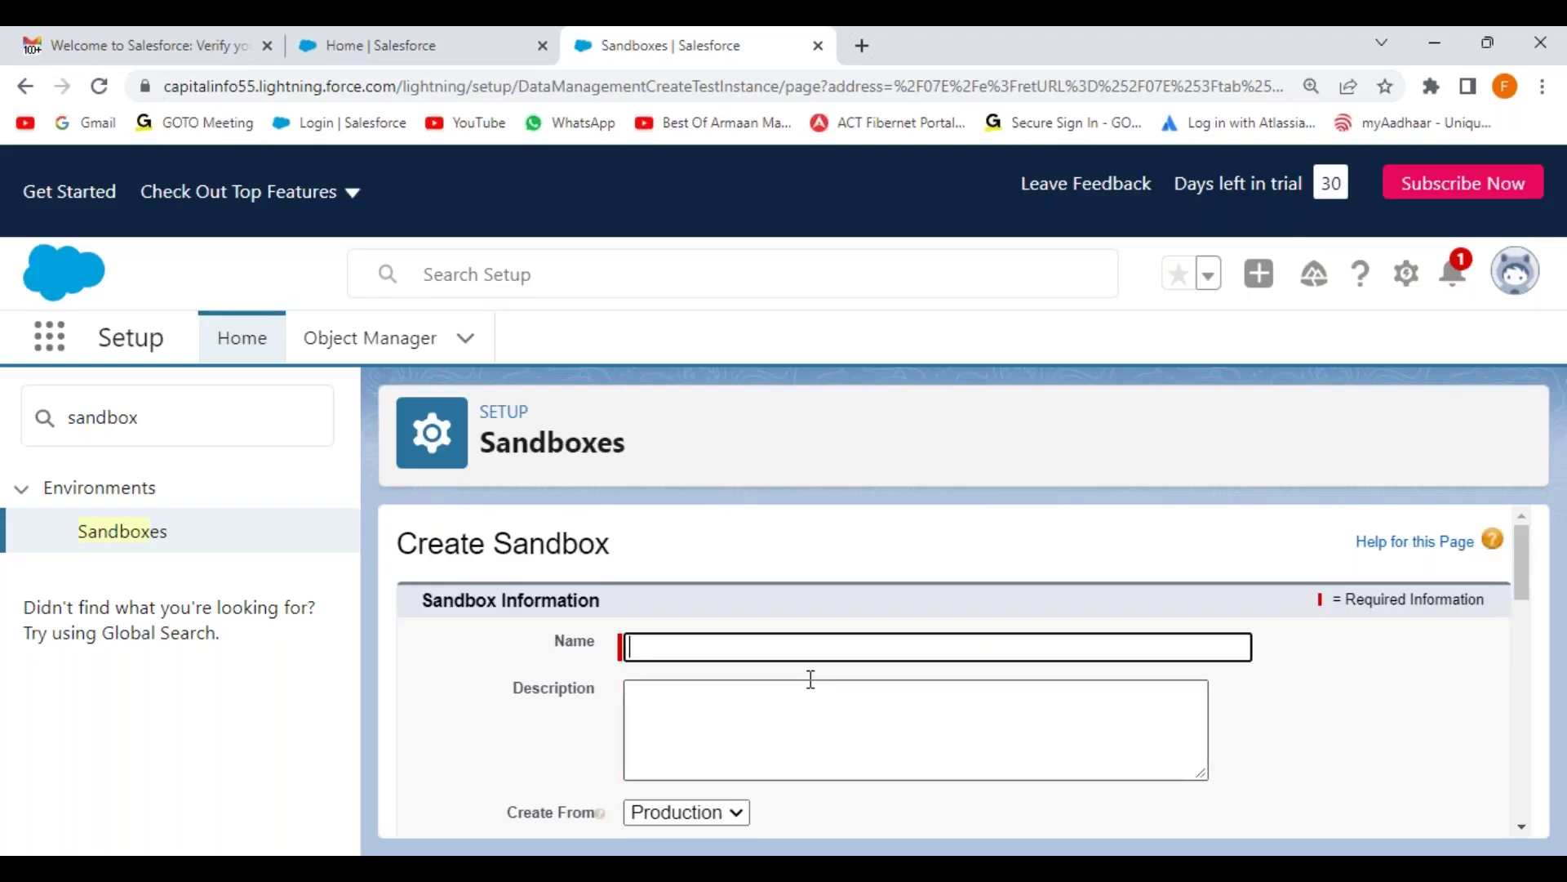
text(US)
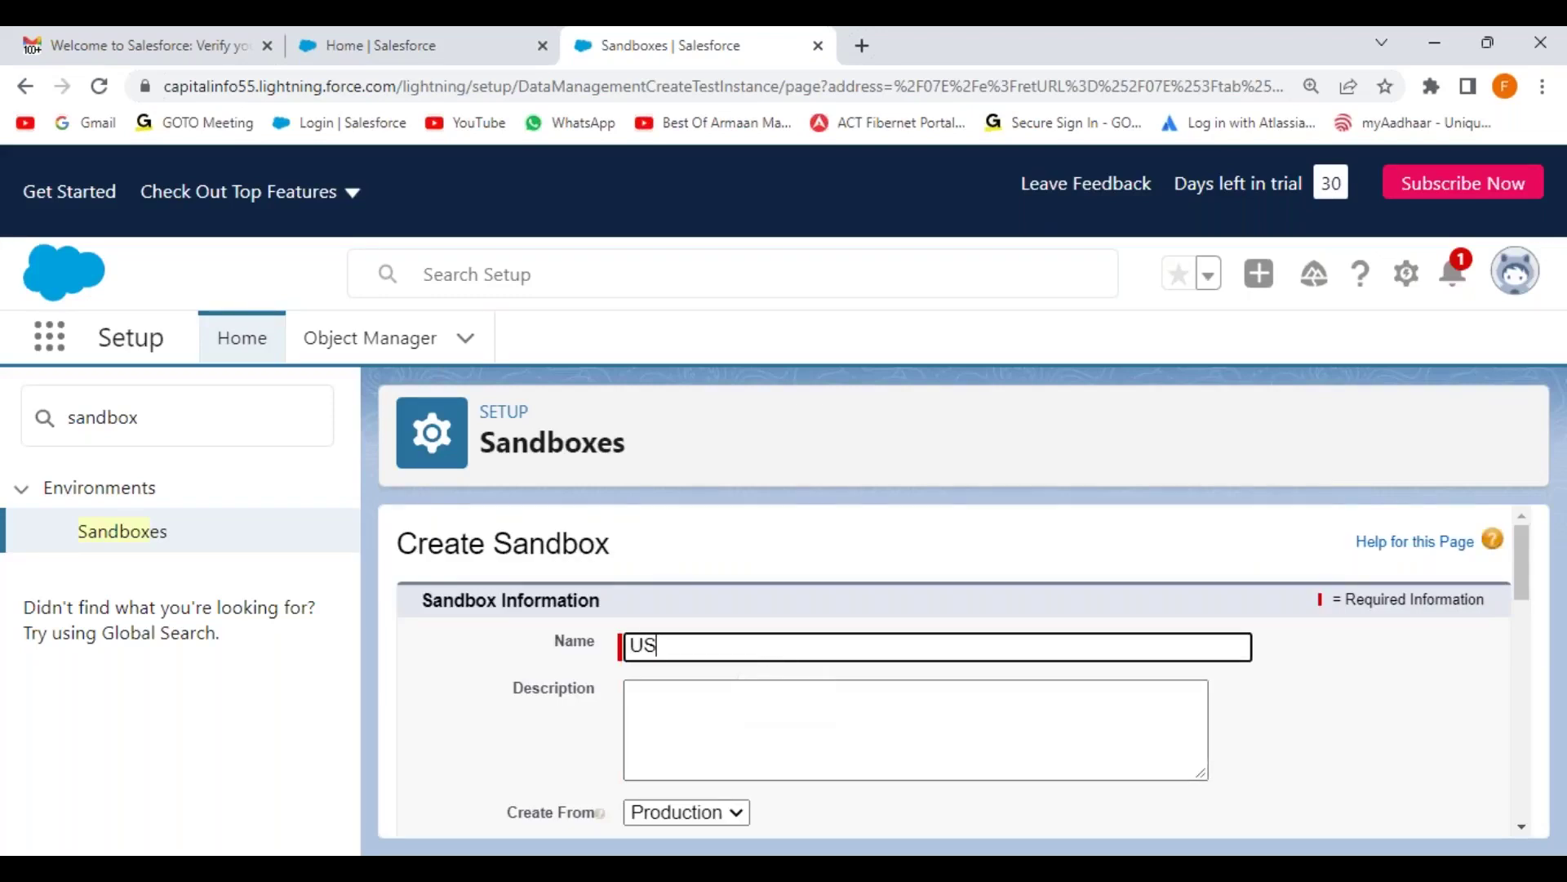
key(BackSpace)
text(AT Box)
click(776, 712)
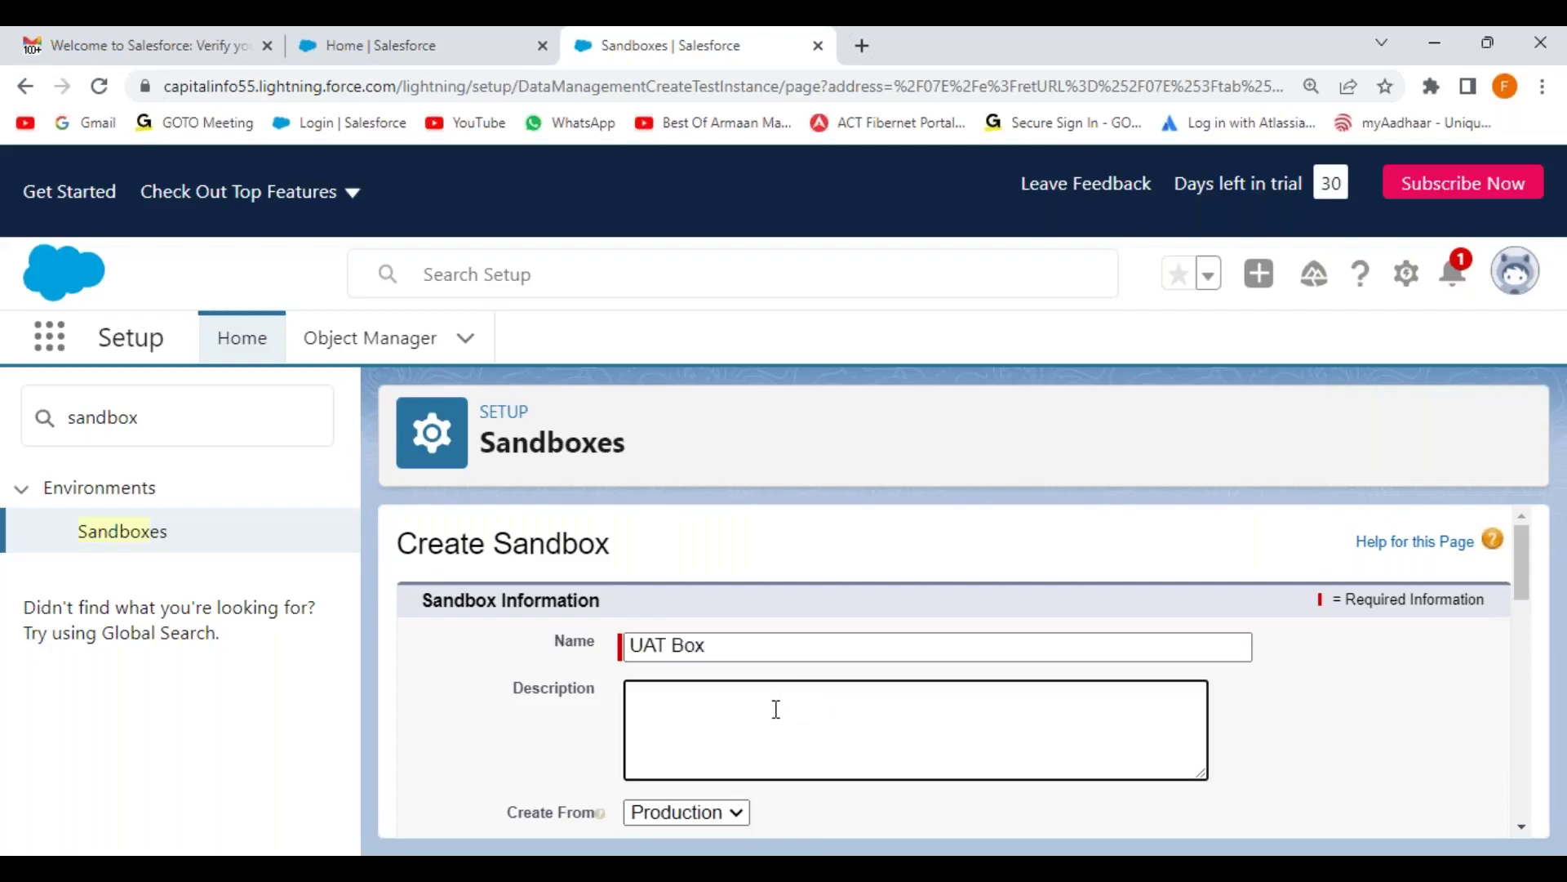
text(This is a Stage Sandbox.)
double_click(698, 693)
text(T)
key(BackSpace)
text(UAT)
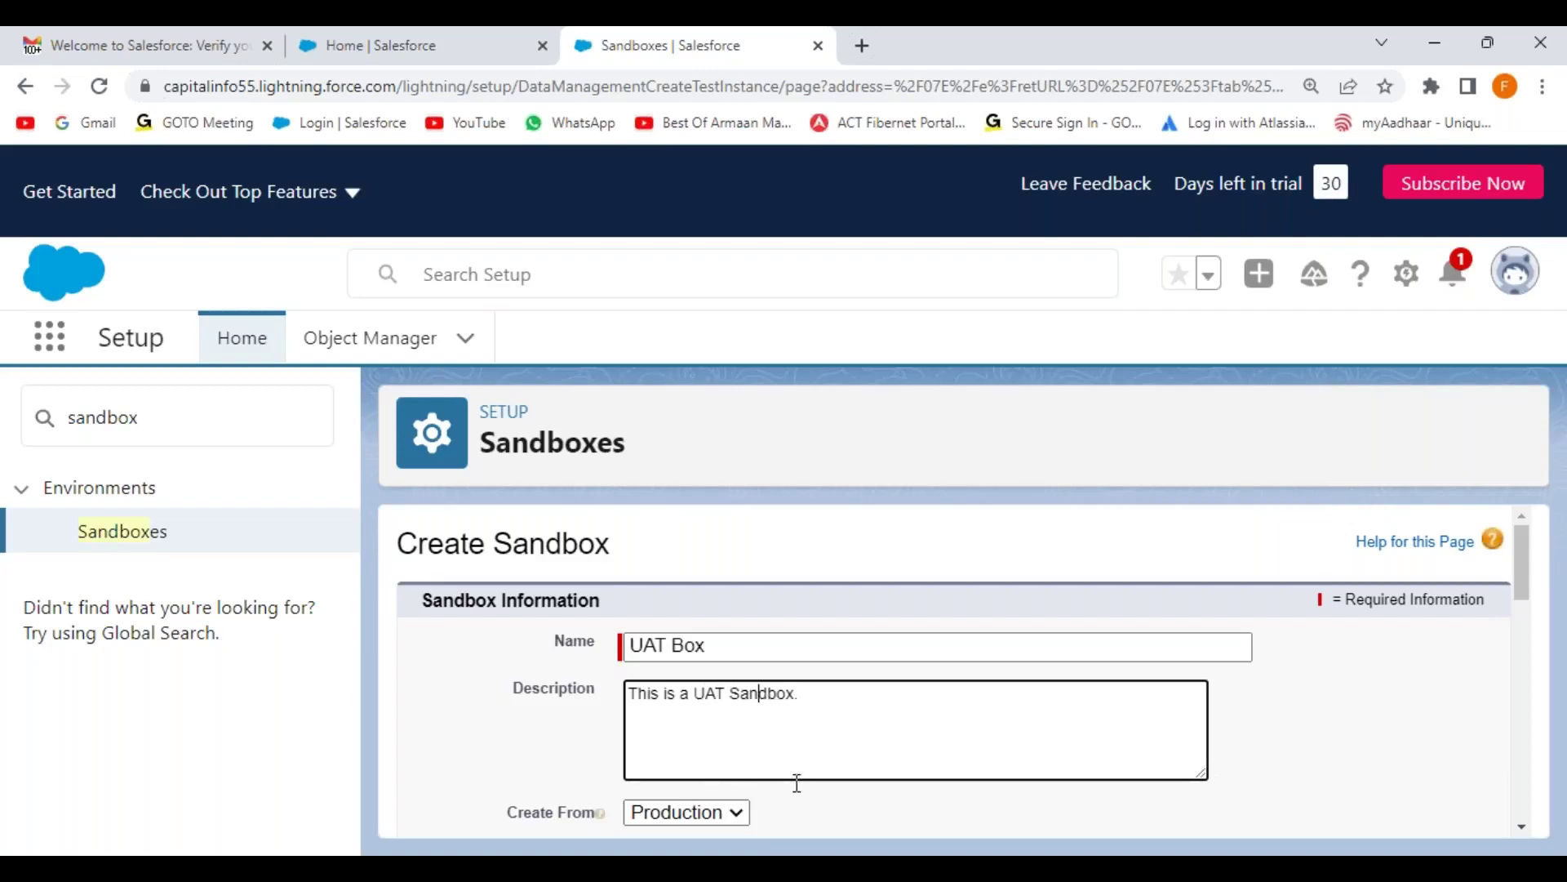
click(861, 811)
Step: Fix the rejected name by removing the space so it reads UATBox
scroll(983, 724, down, 3)
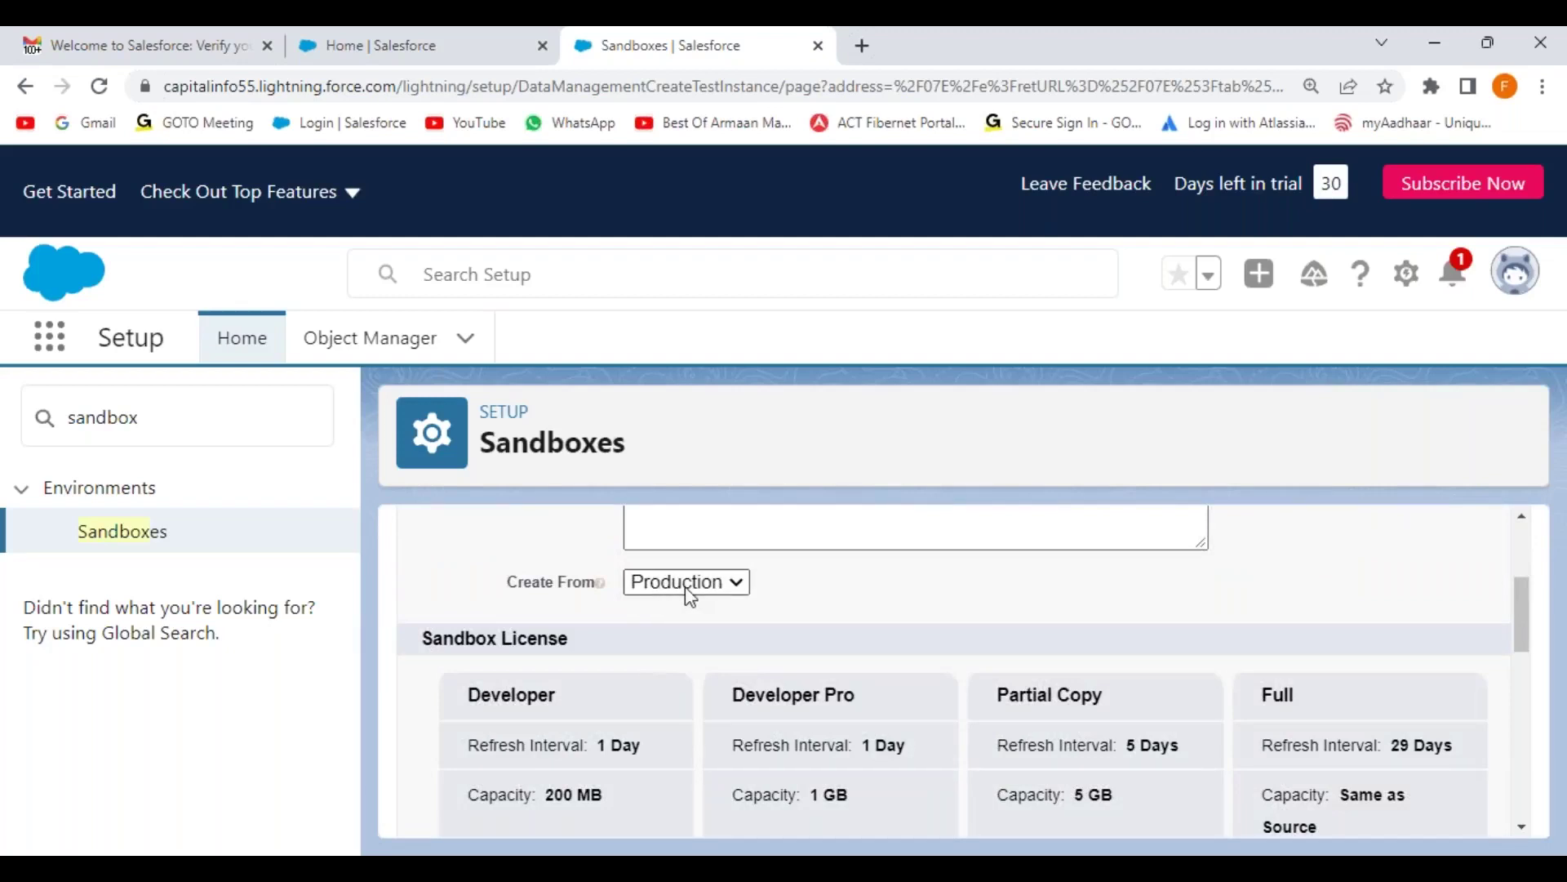
scroll(651, 598, down, 4)
scroll(585, 768, down, 3)
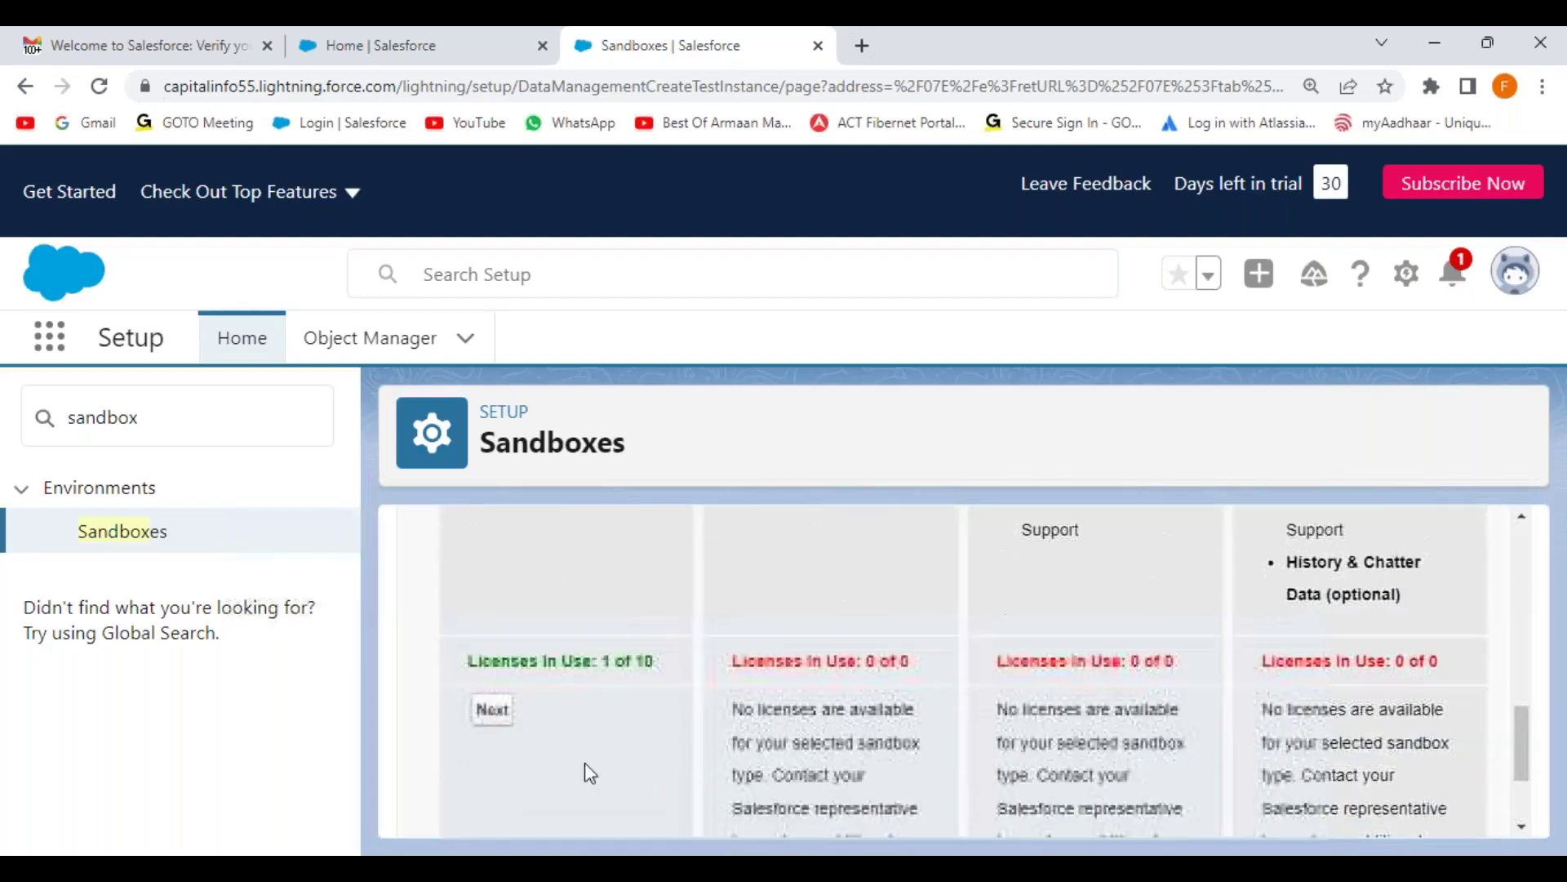
click(500, 709)
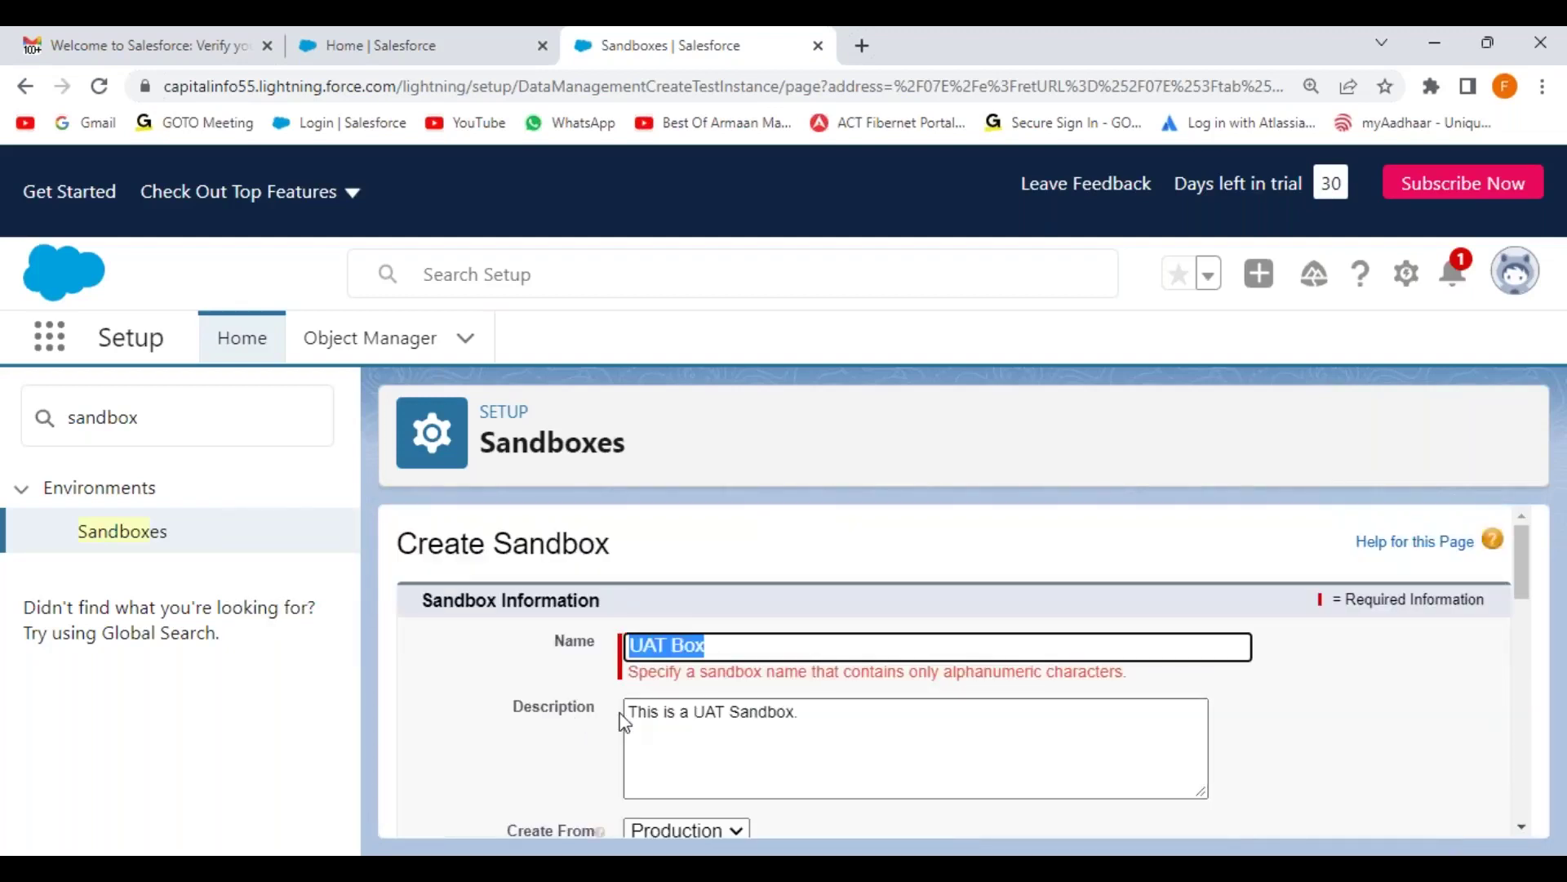
click(703, 676)
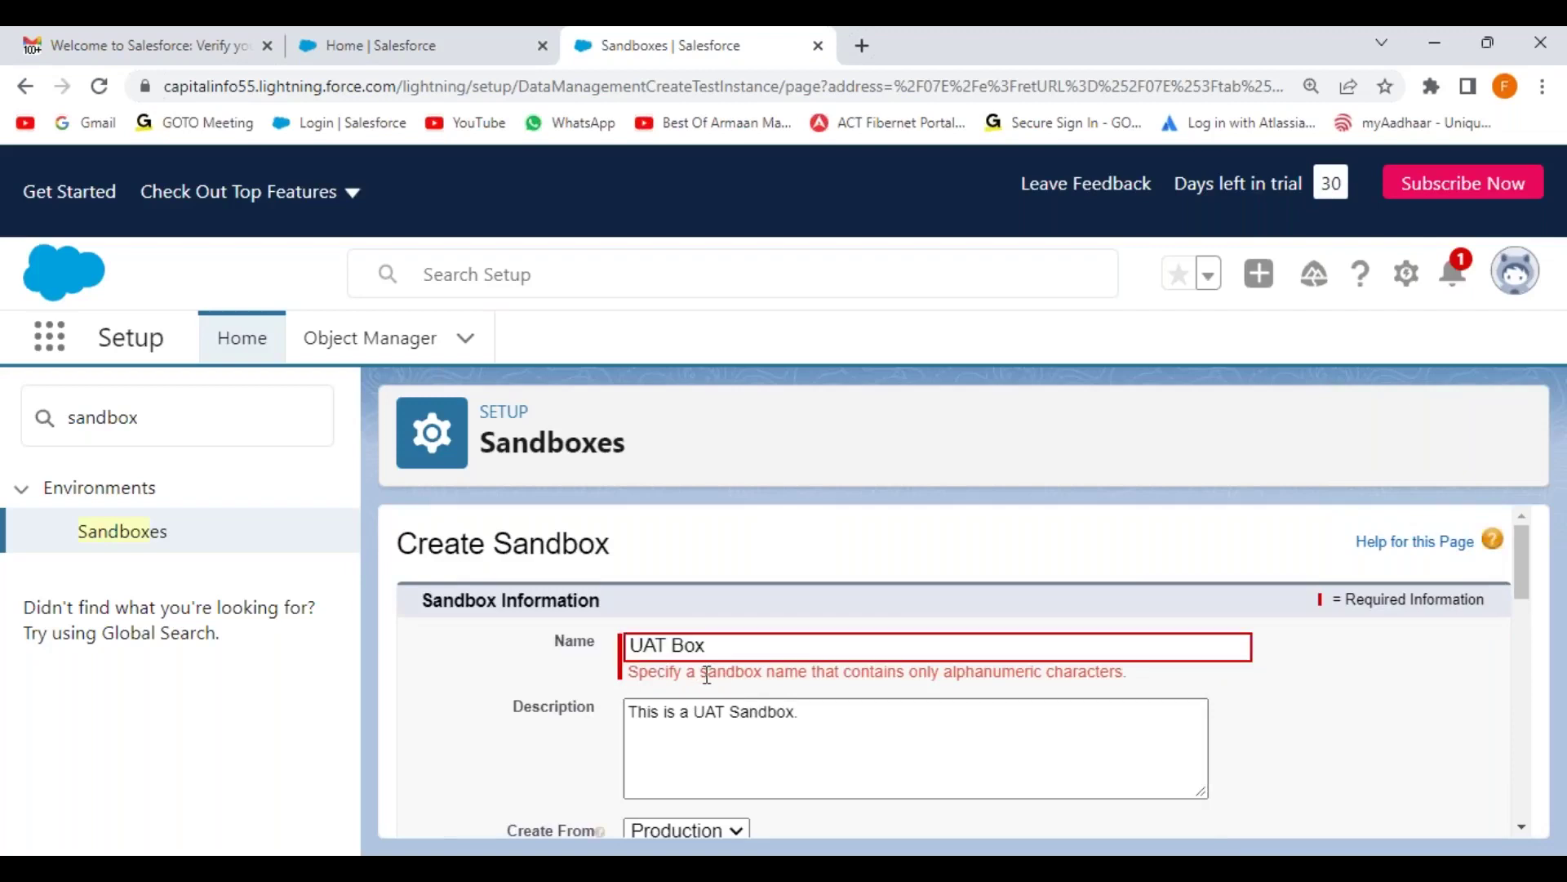
click(671, 645)
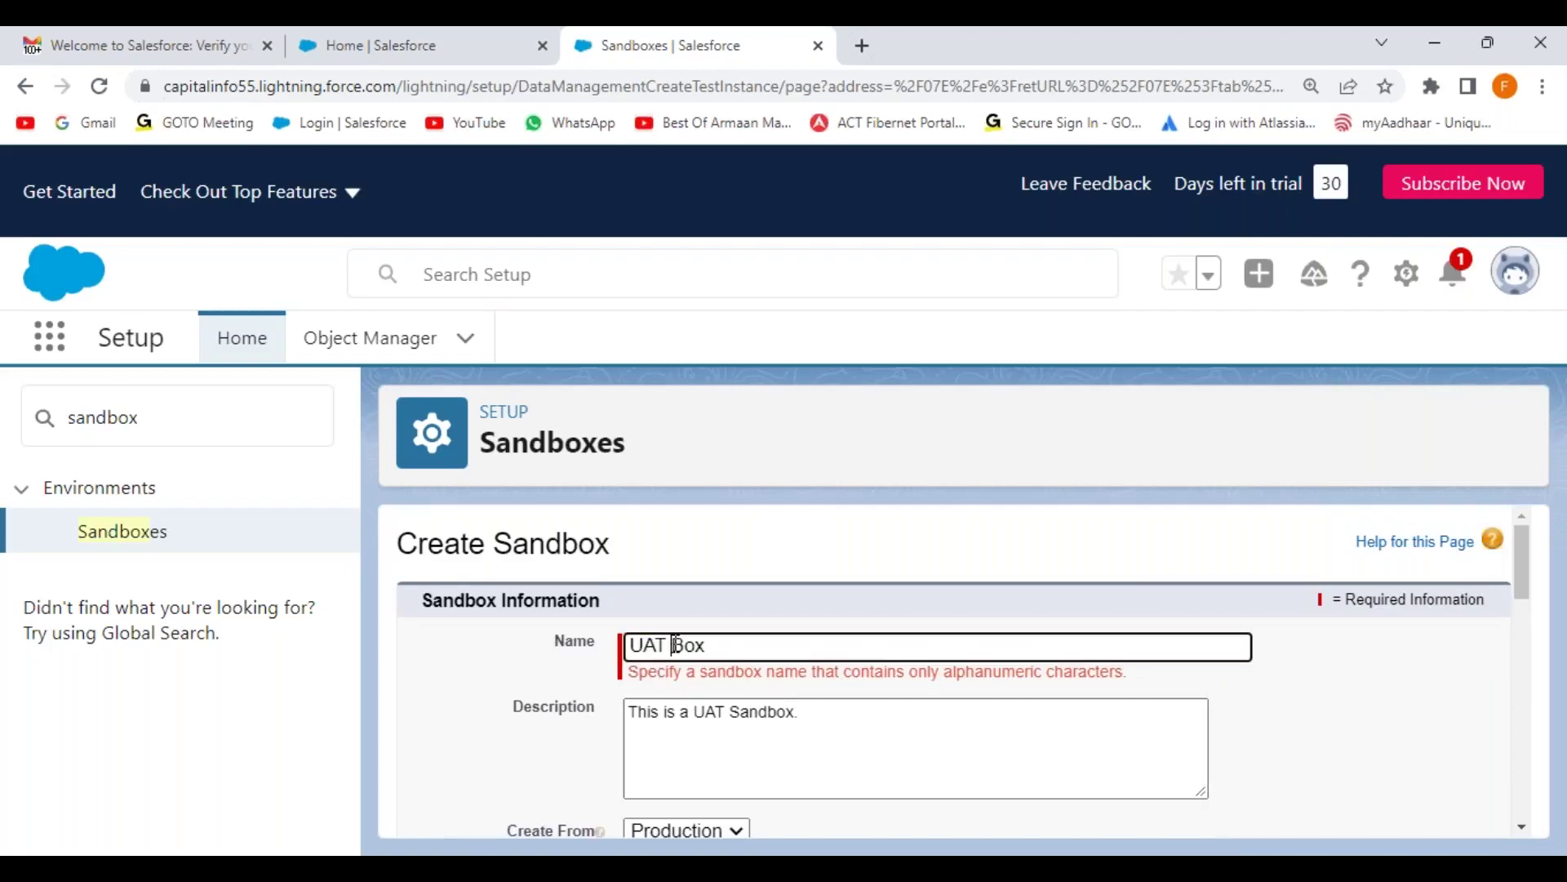
key(BackSpace)
click(492, 688)
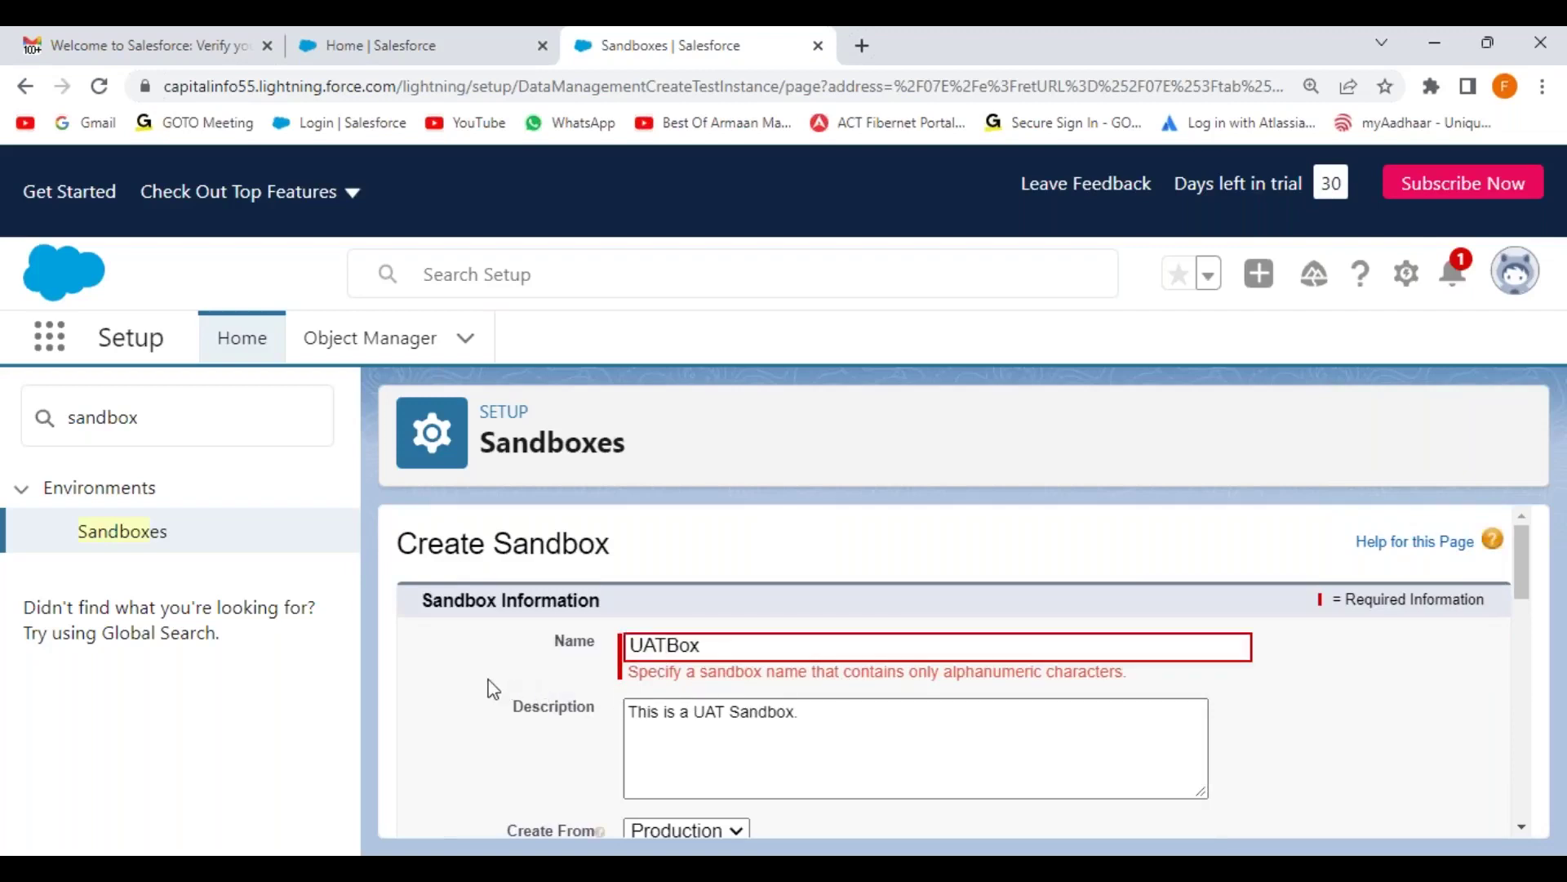
Step: Choose the Developer license and create the UATBox sandbox
scroll(804, 708, down, 8)
scroll(819, 715, down, 2)
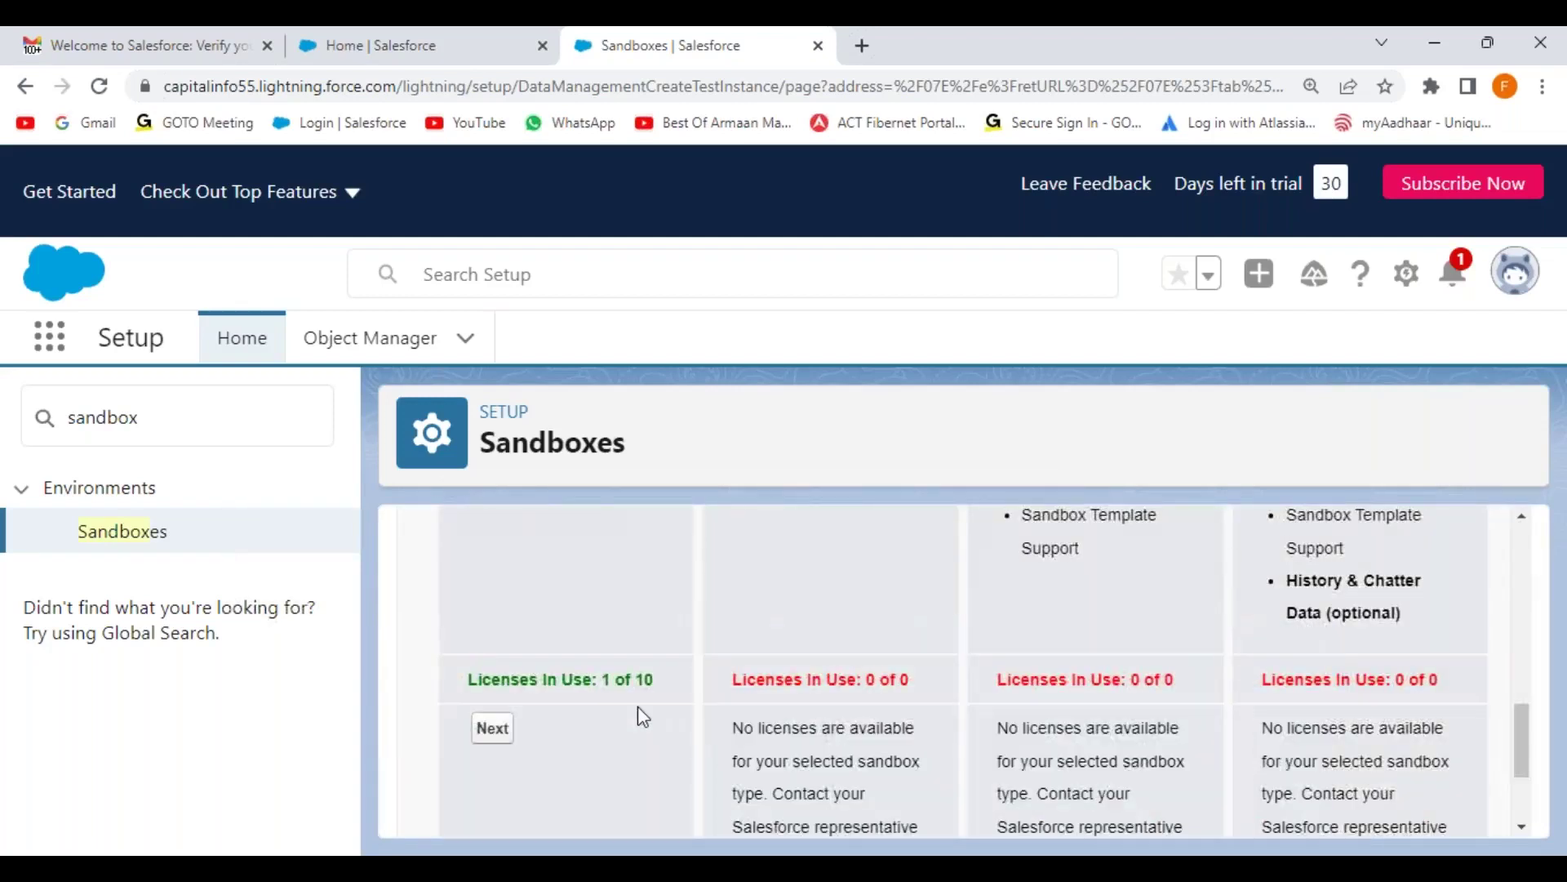
click(493, 728)
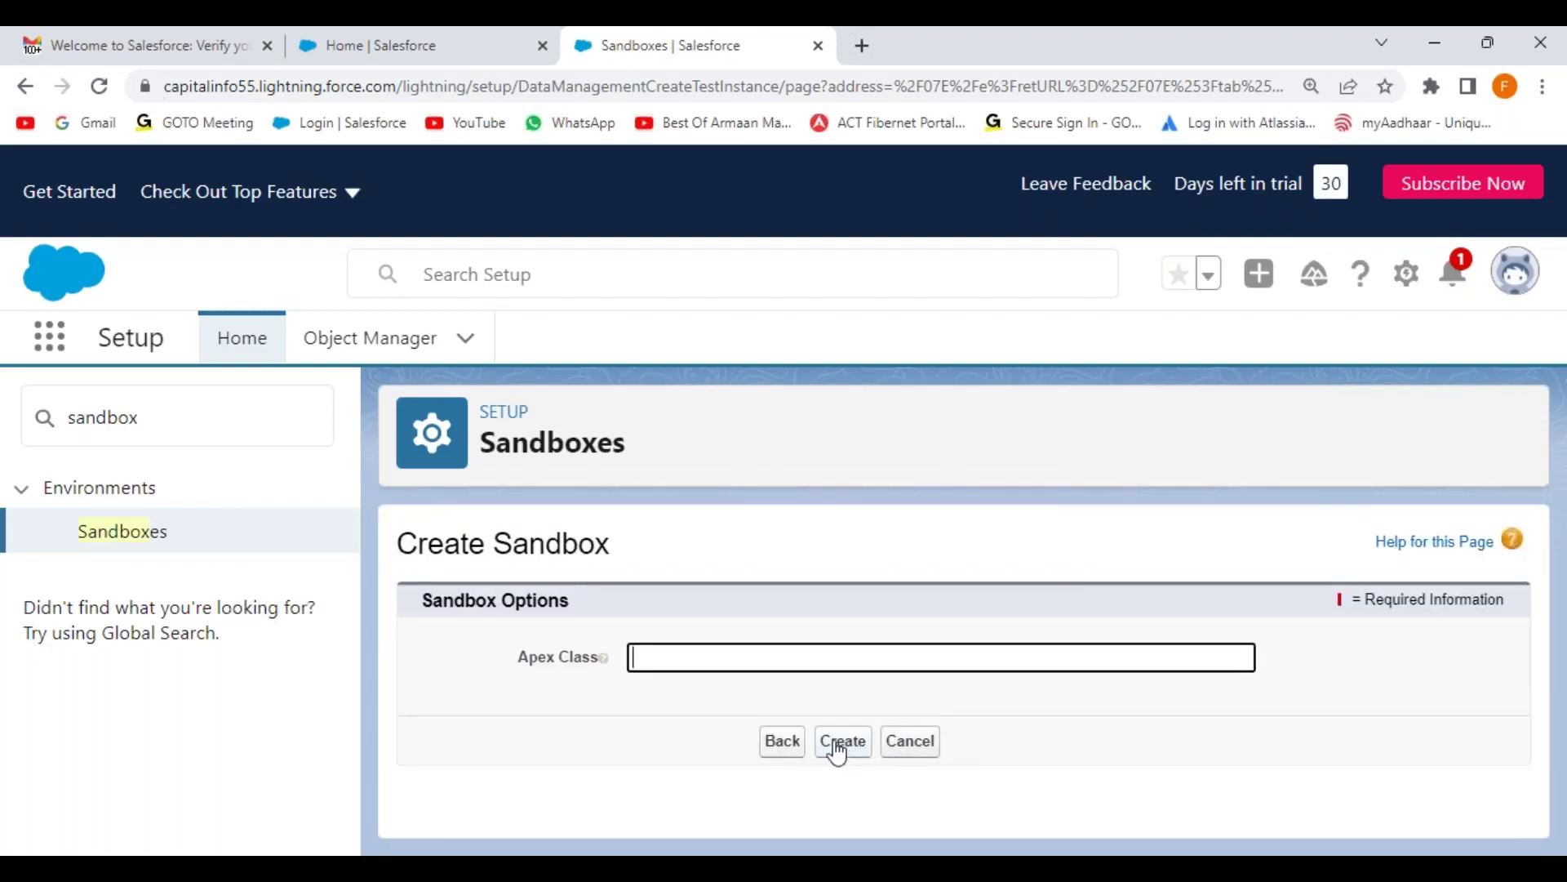
click(838, 746)
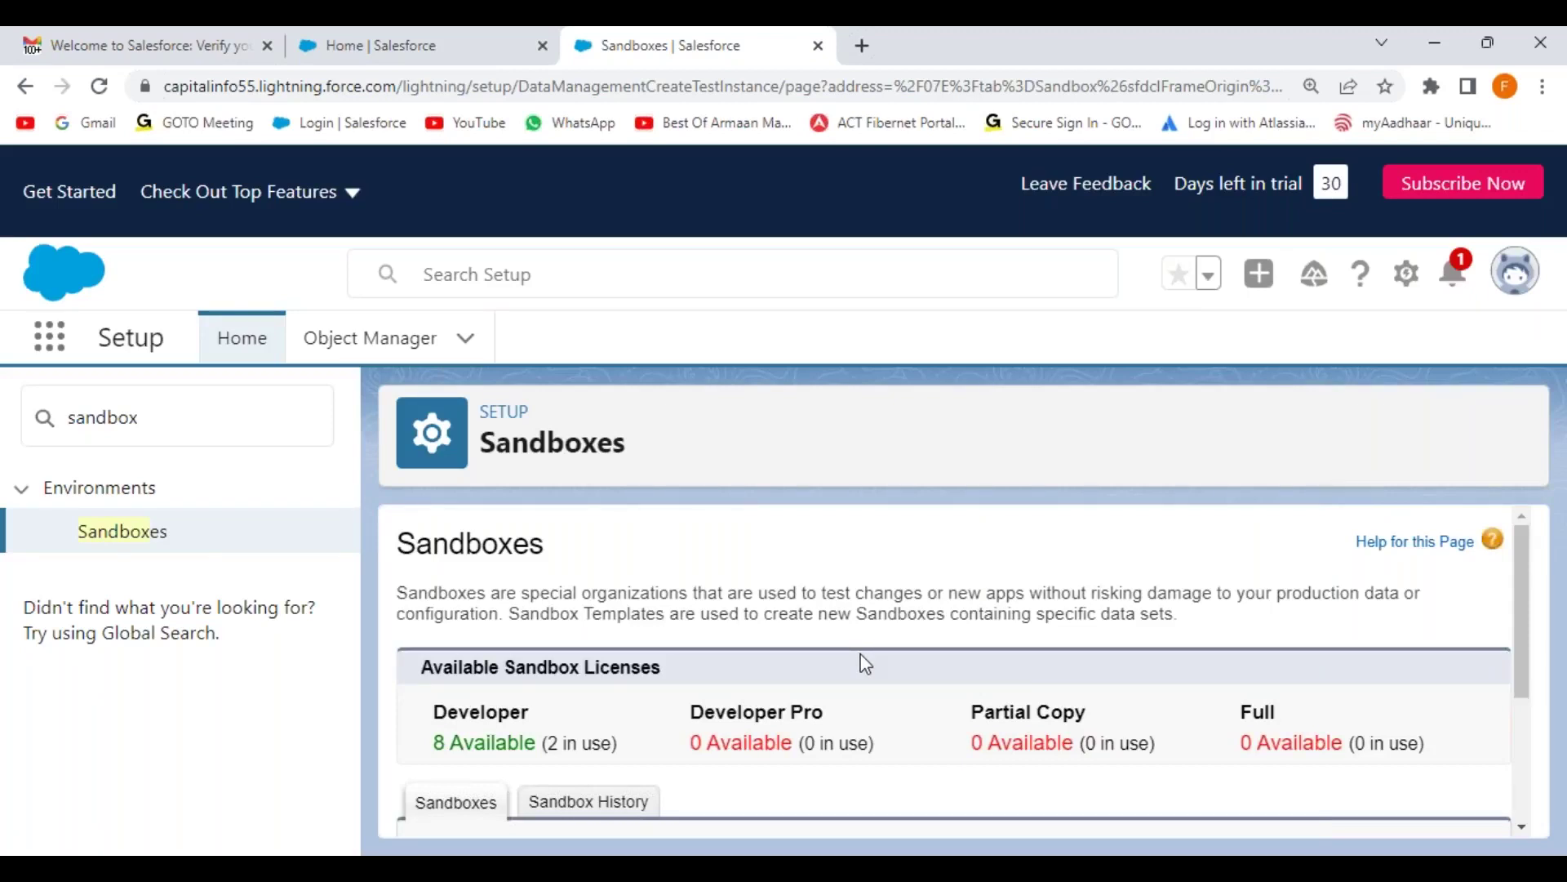
scroll(867, 654, down, 3)
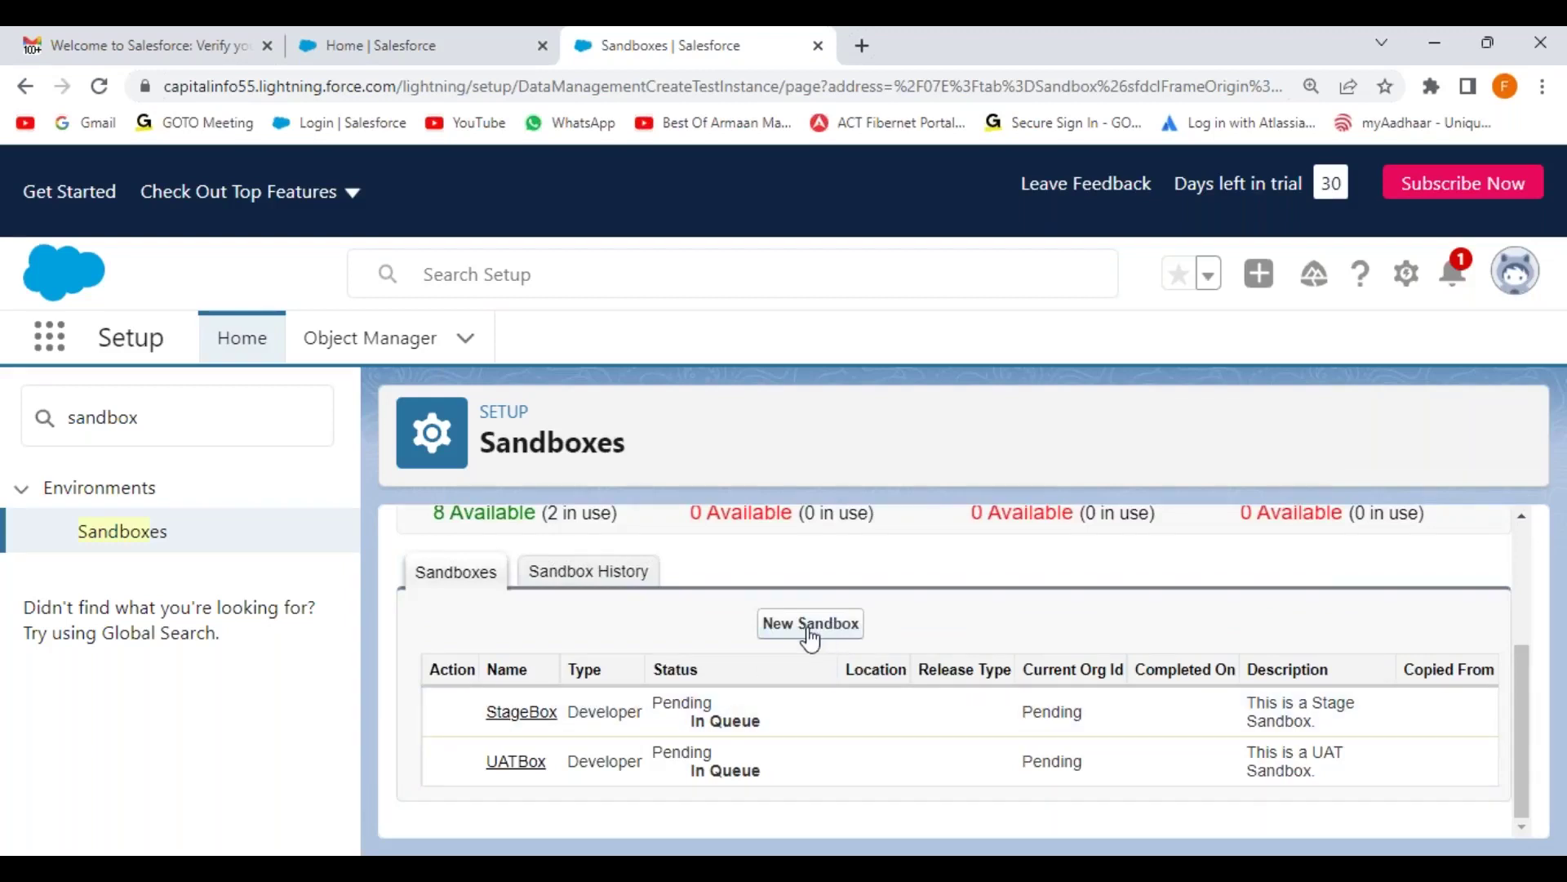
click(811, 641)
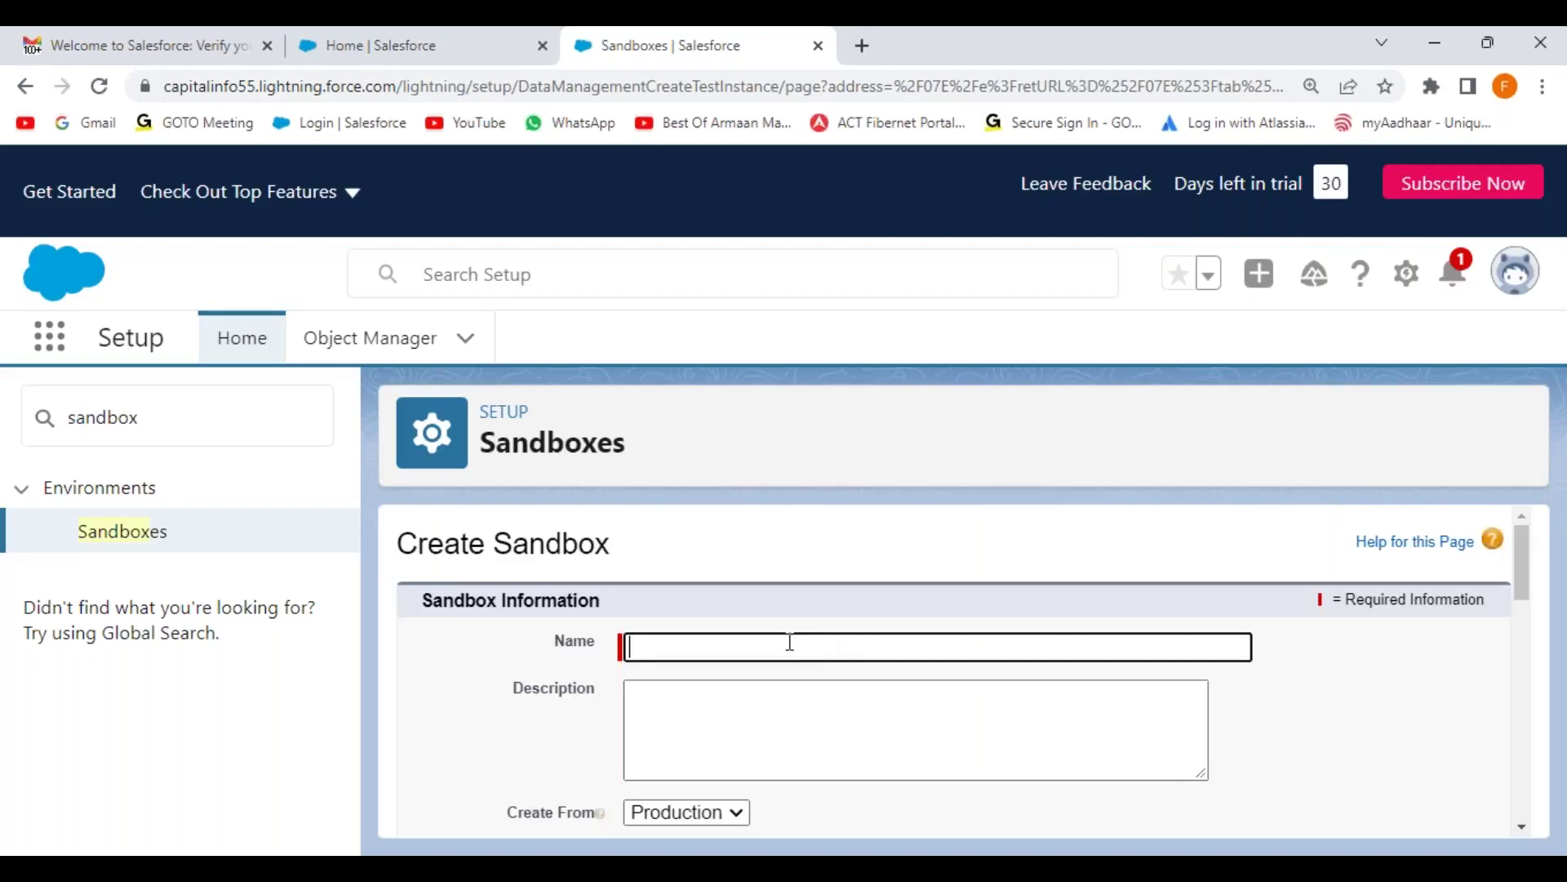
Step: Name the sandbox QABox with description 'This is a Testing Sandbox.'
text(QABox)
click(774, 736)
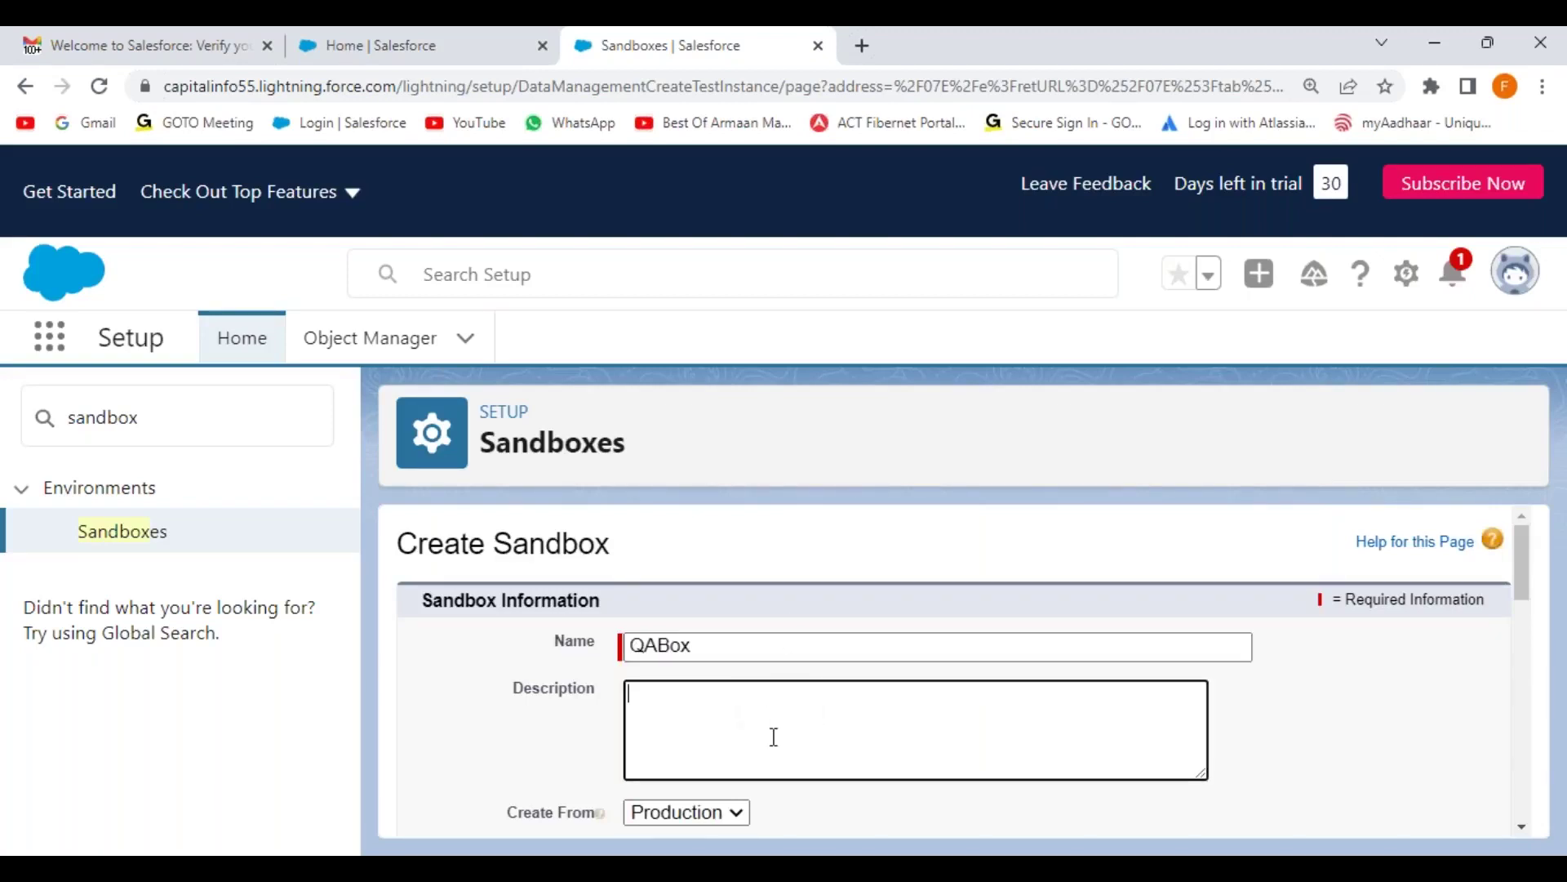
text(This is a Stage Sandbox.)
double_click(715, 695)
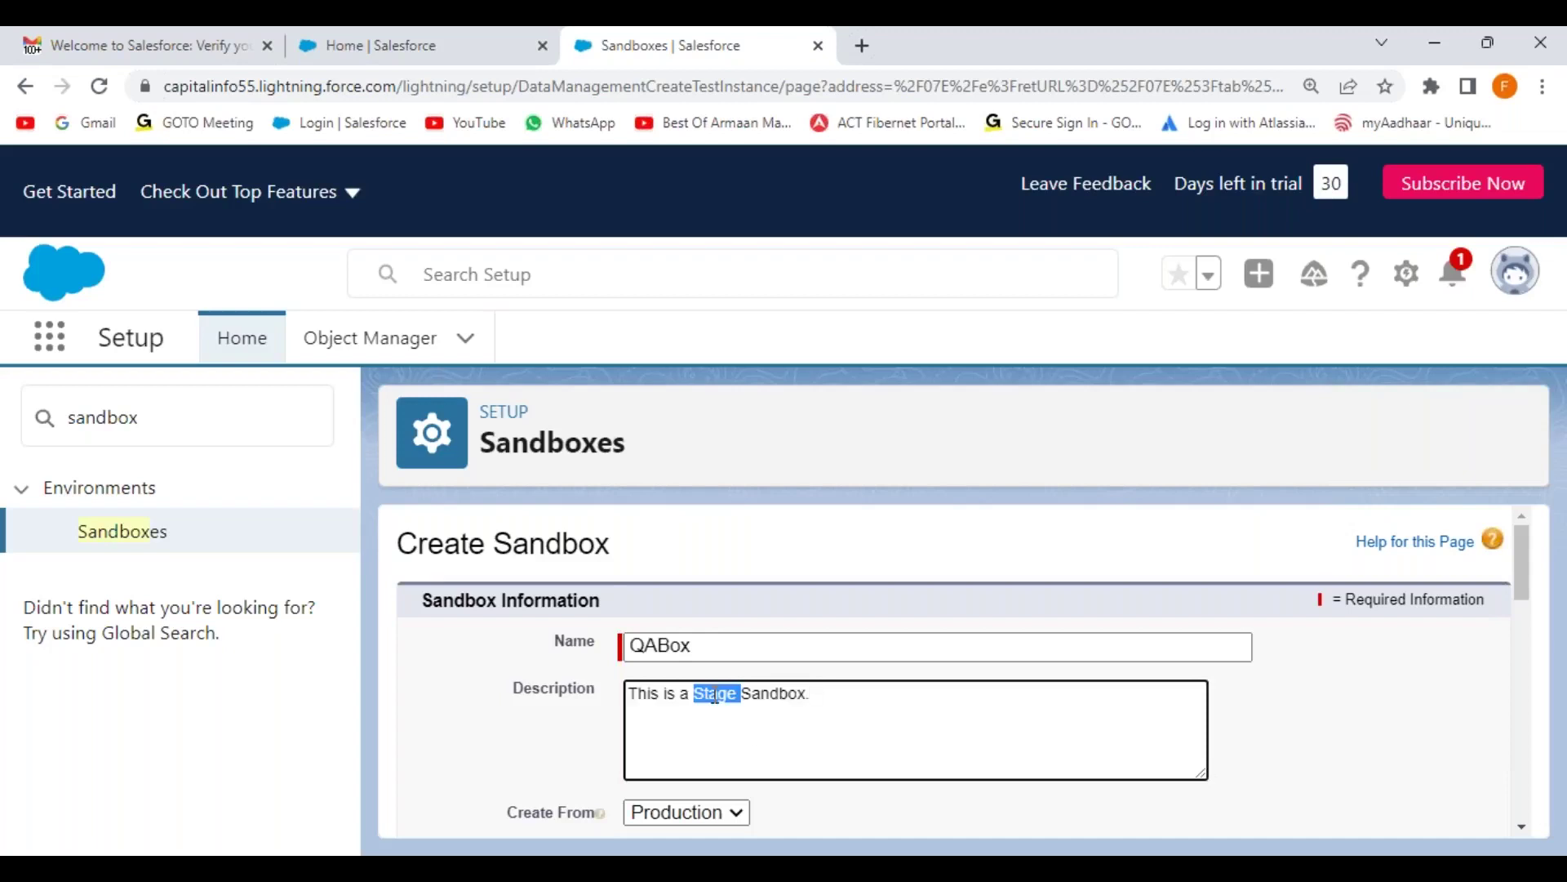
text(Testing)
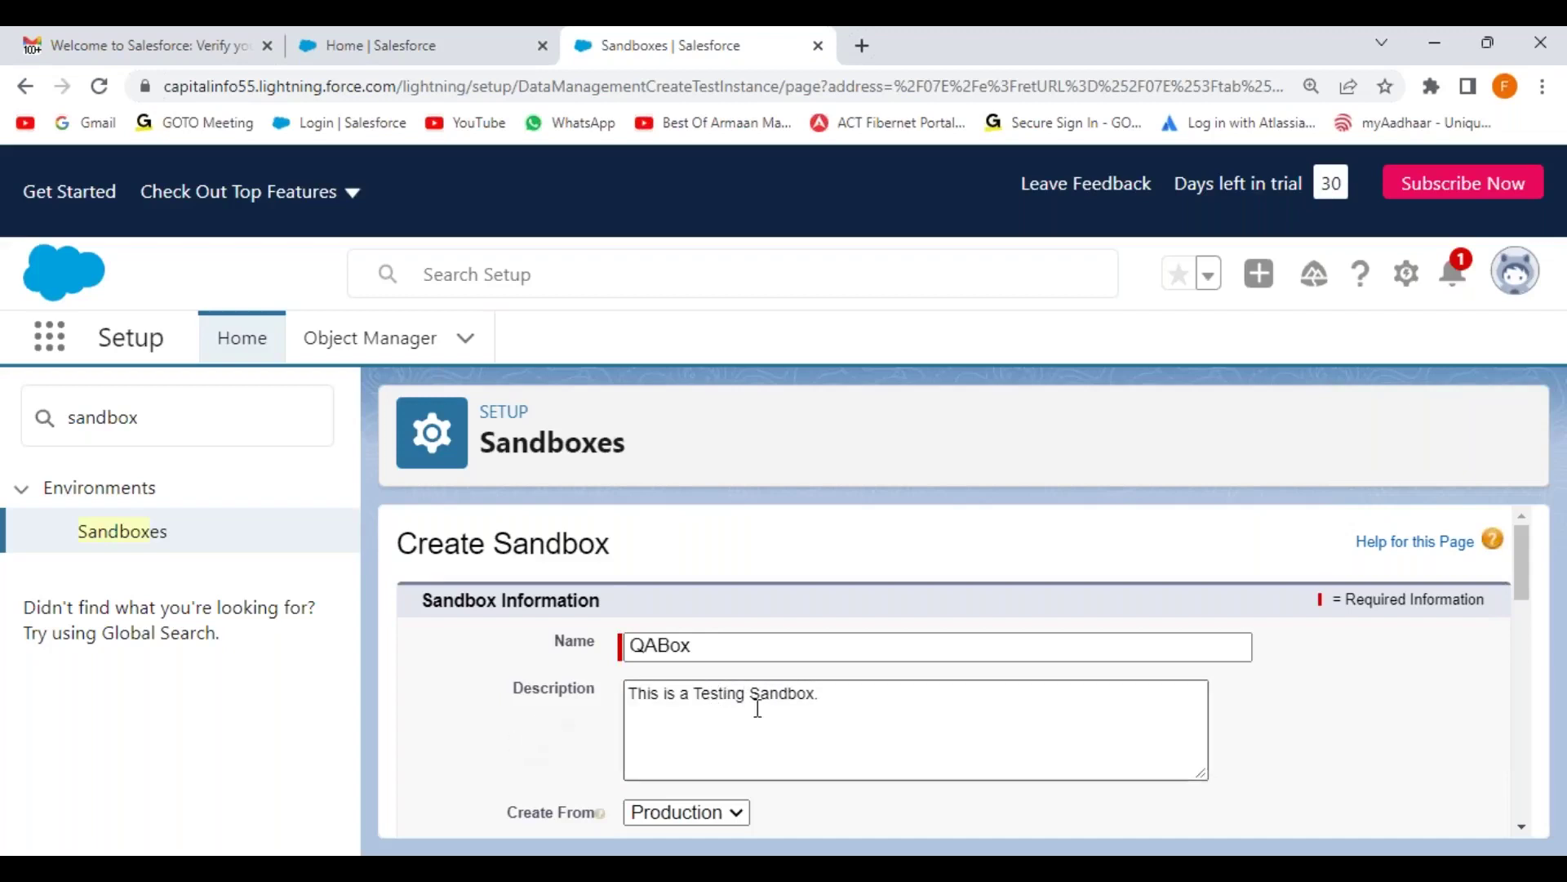
Step: Choose the Developer license, create QABox, and check it is pending in the list
scroll(872, 719, down, 1)
scroll(872, 719, down, 3)
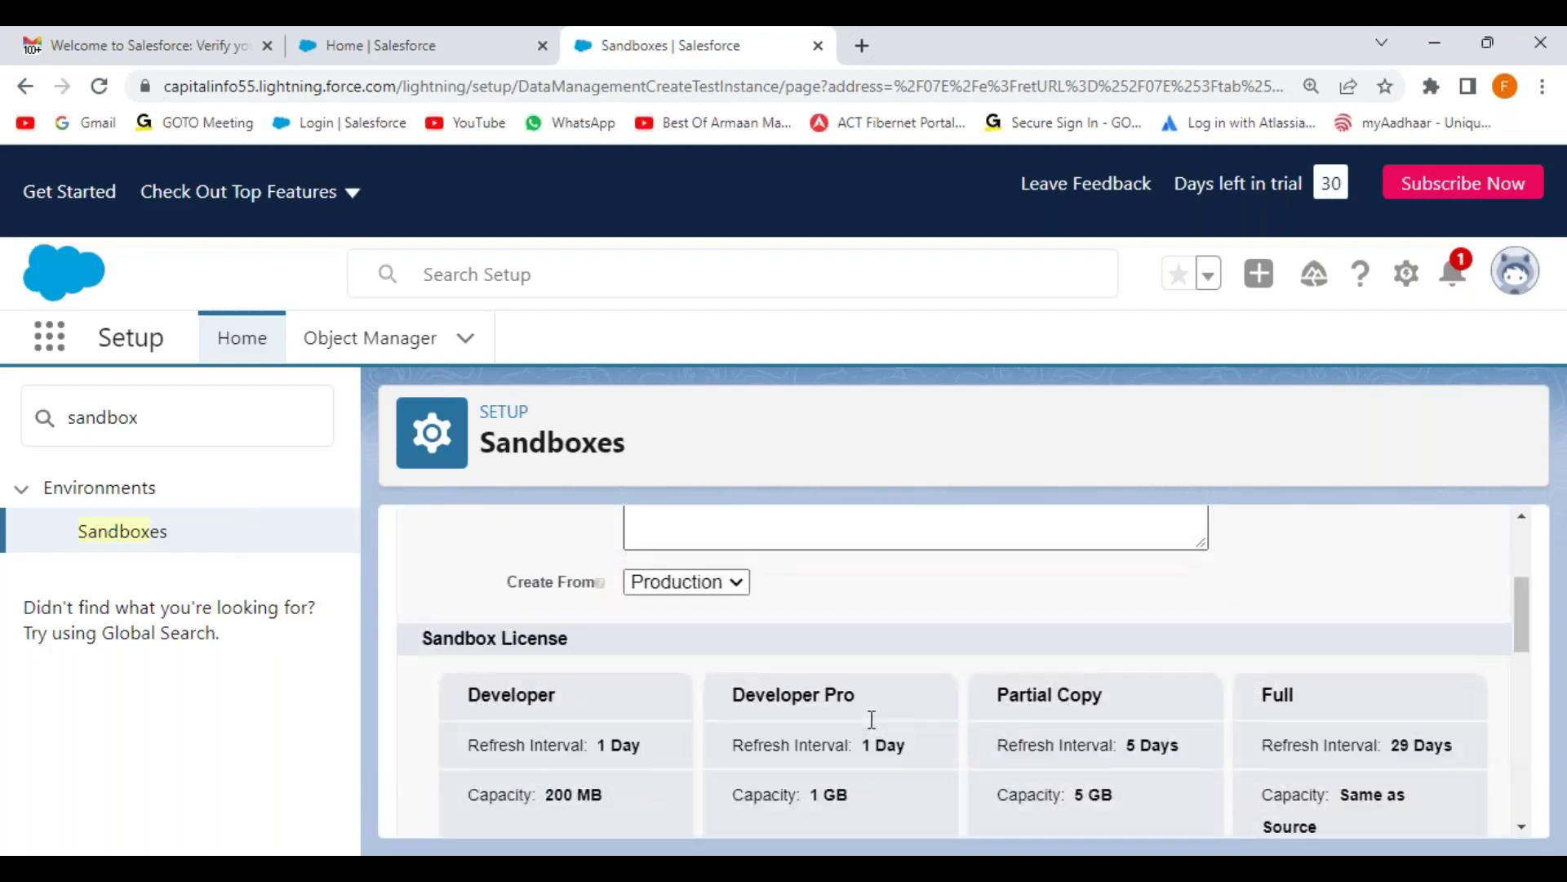
scroll(872, 719, down, 5)
scroll(872, 719, down, 3)
click(491, 551)
click(842, 740)
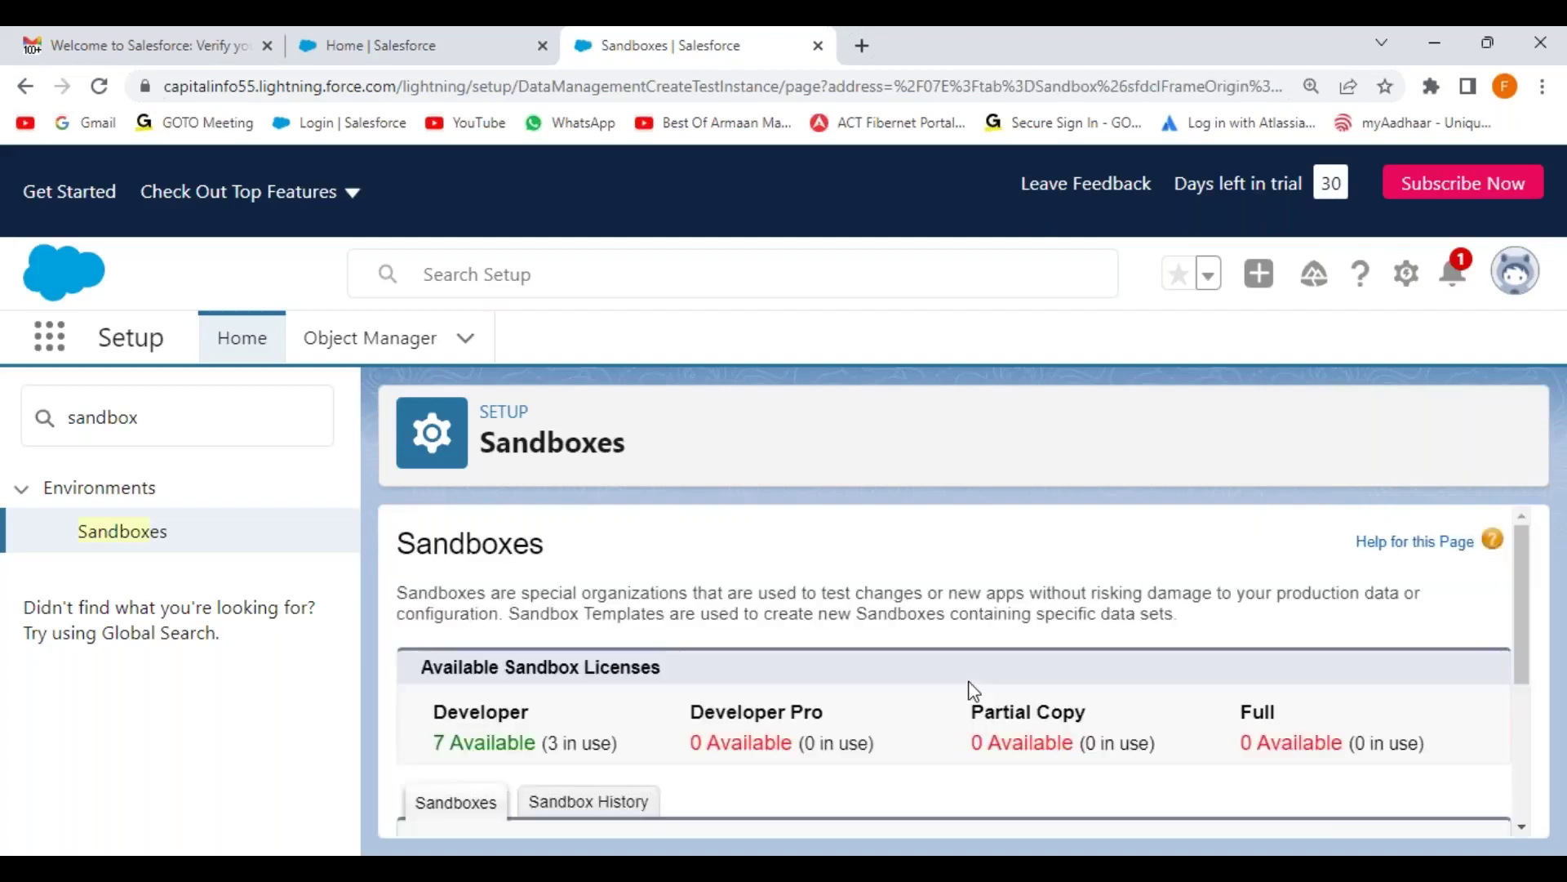
scroll(970, 692, down, 3)
scroll(970, 692, down, 1)
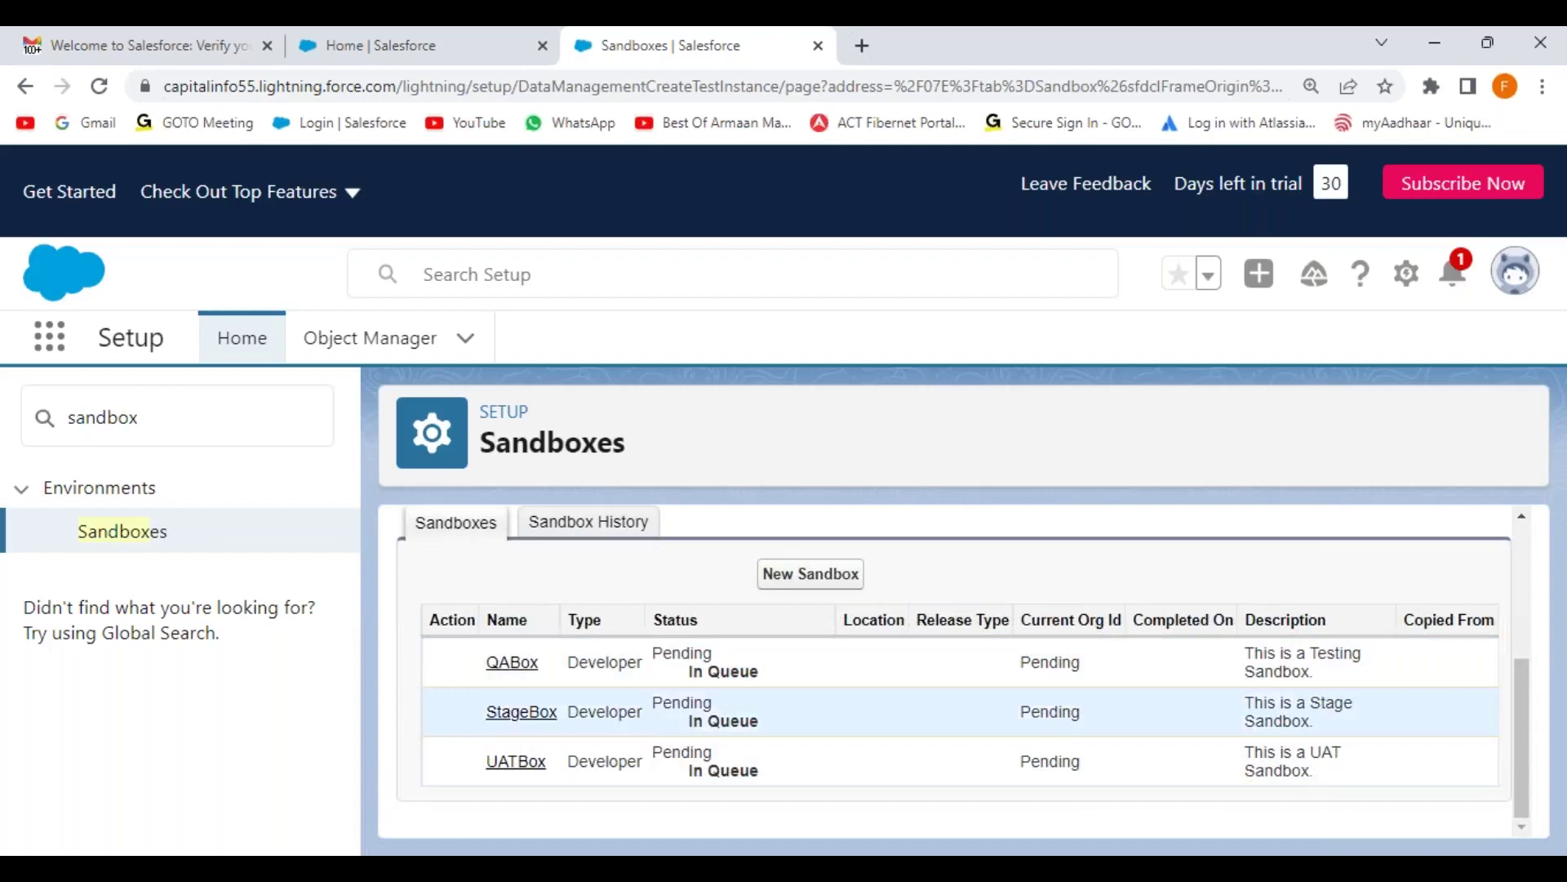
scroll(710, 695, up, 3)
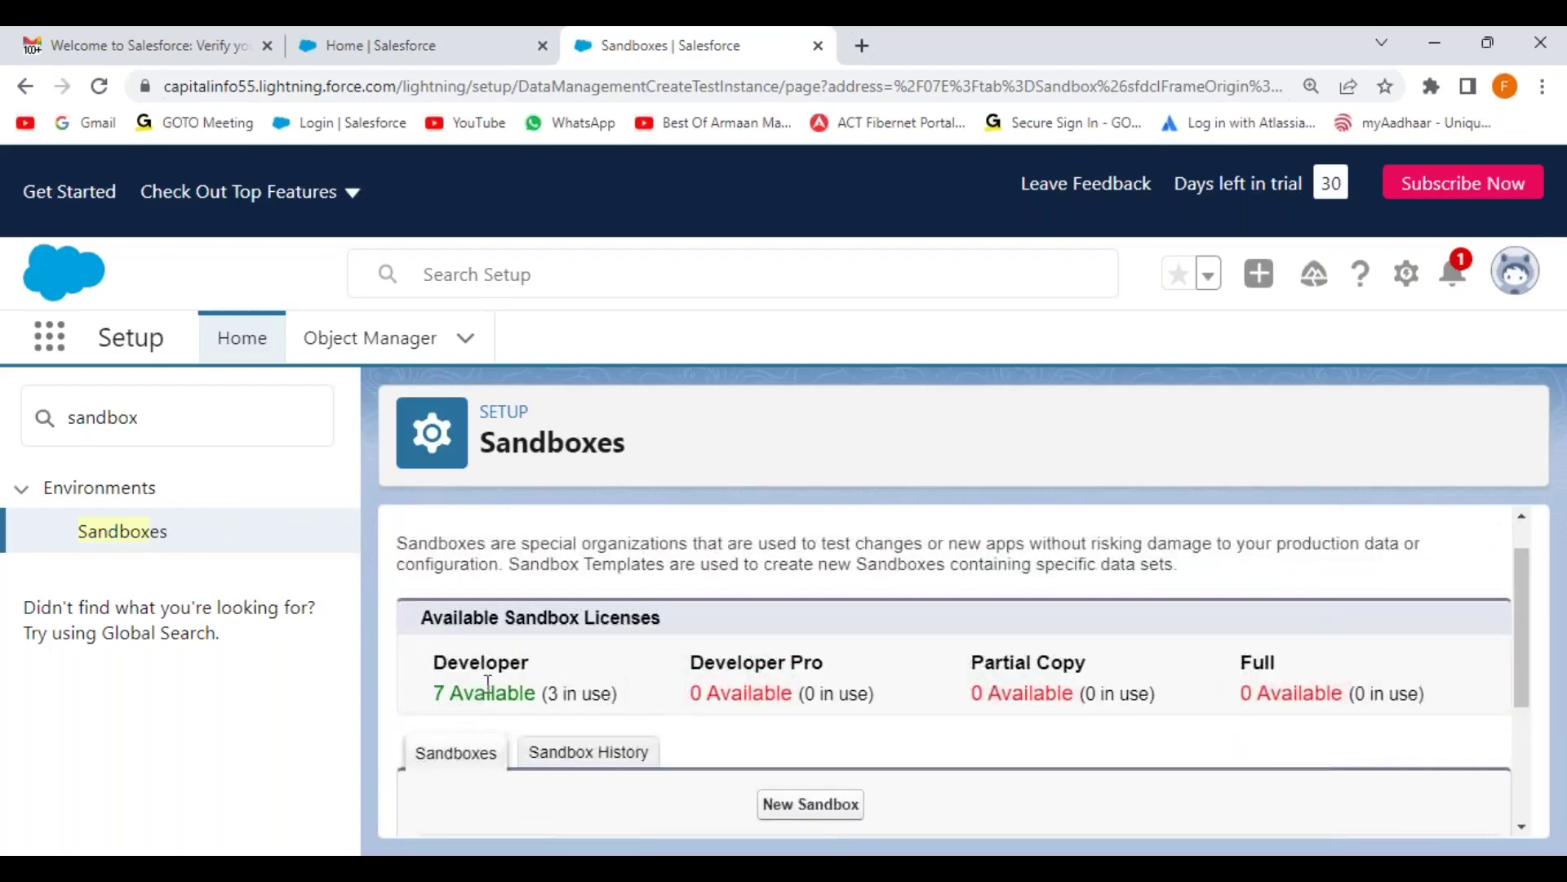
Step: Start a new sandbox named DevBox with description 'This is a Developer Sandbox'
click(819, 811)
text(DEV)
key(Down)
key(Return)
key(Tab)
text(This is a Stage Sandbox)
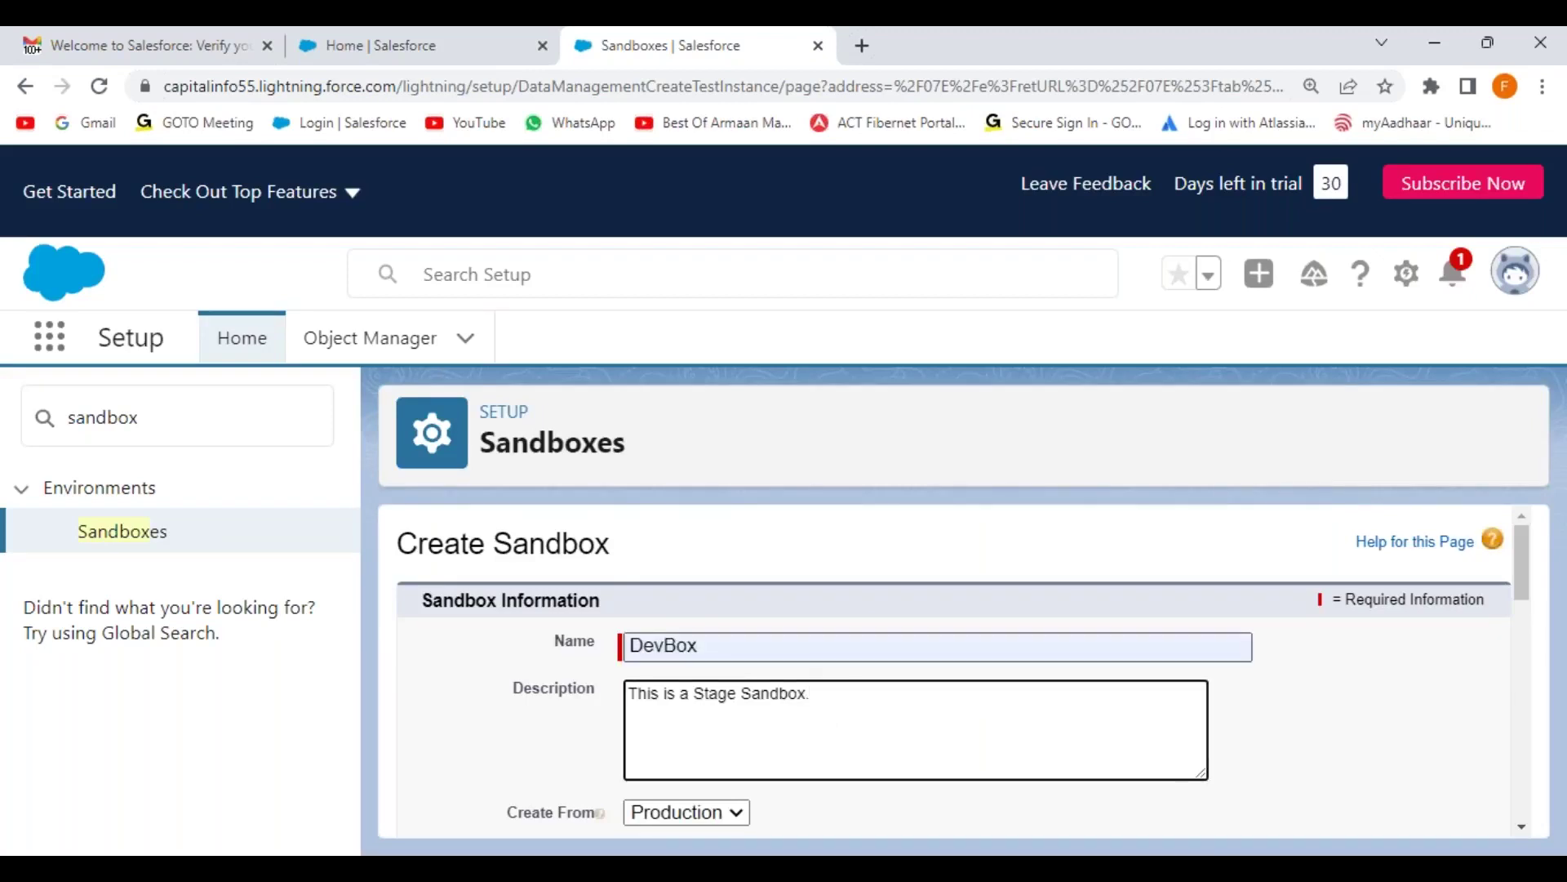
double_click(715, 695)
text(Develope)
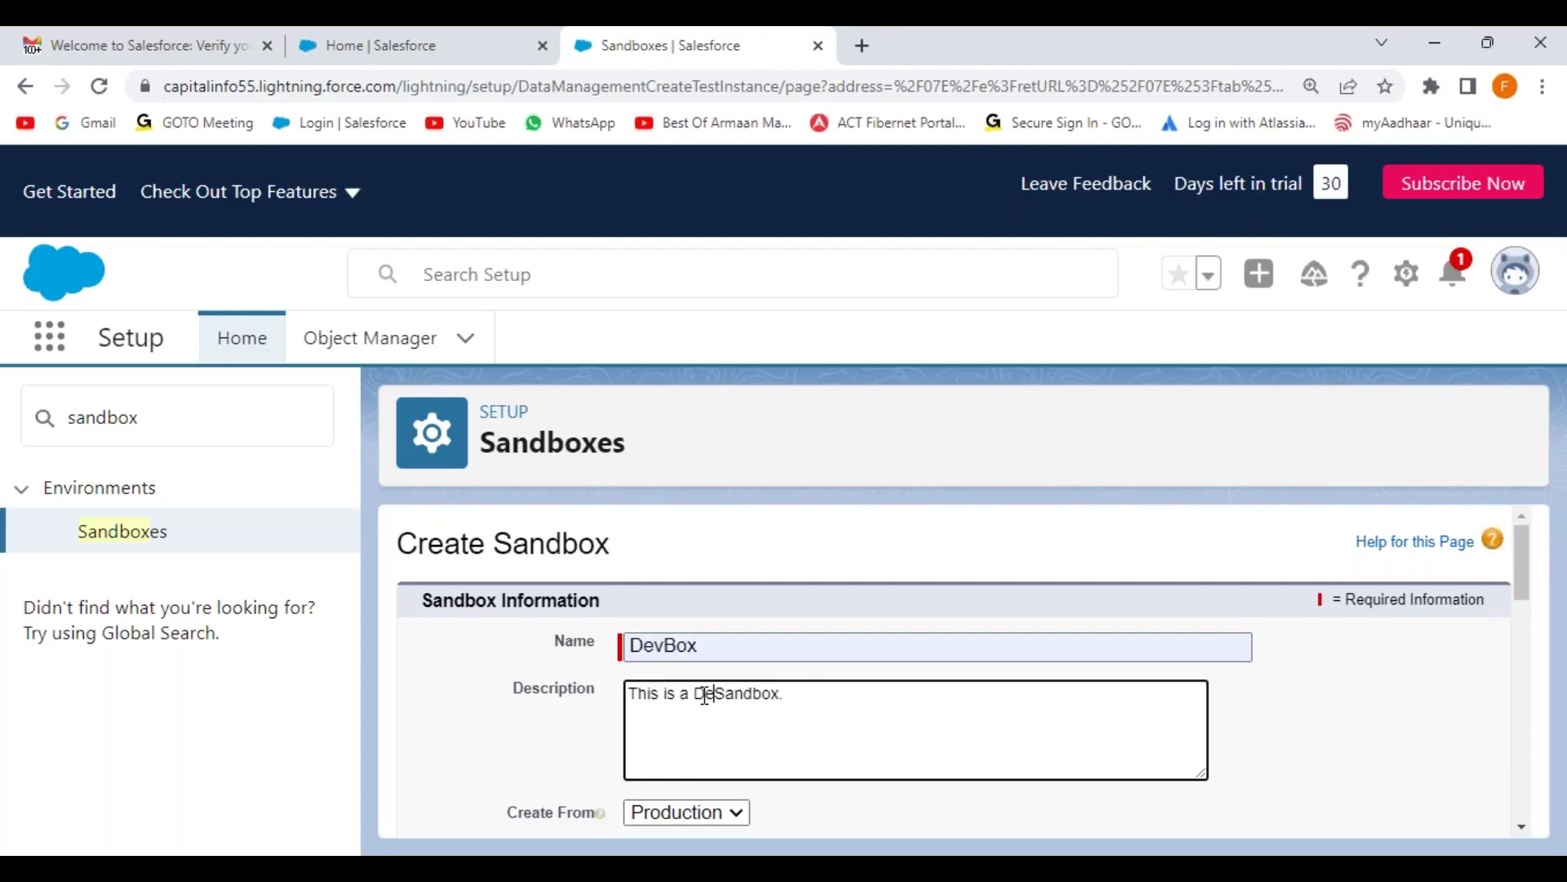
text(r)
click(511, 738)
Step: Choose the Developer license, create DevBox, and reload the Sandboxes page
scroll(571, 722, down, 10)
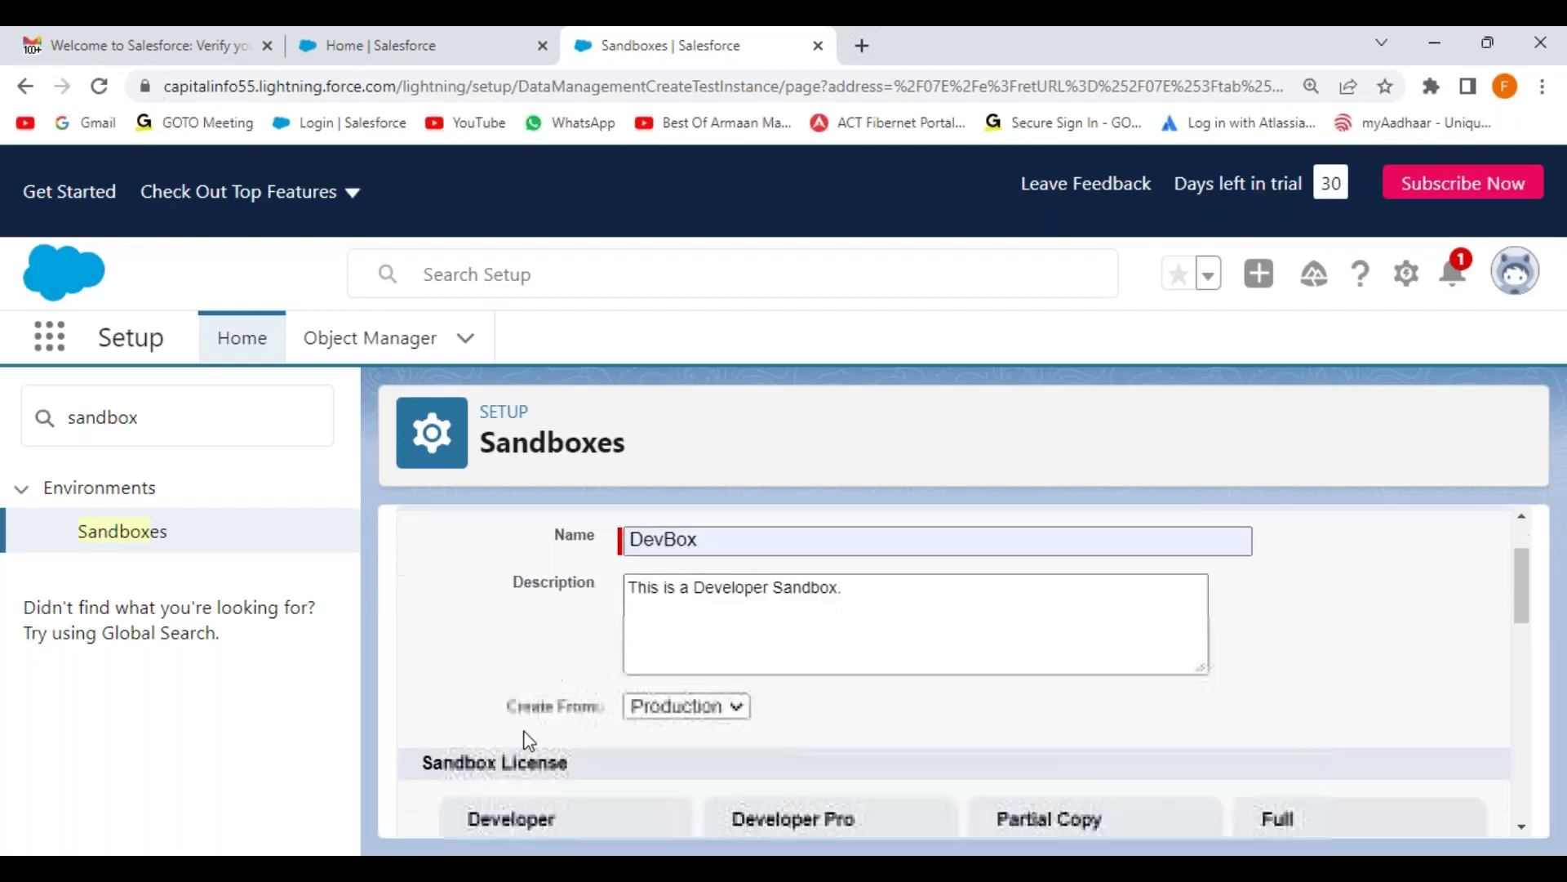
click(492, 717)
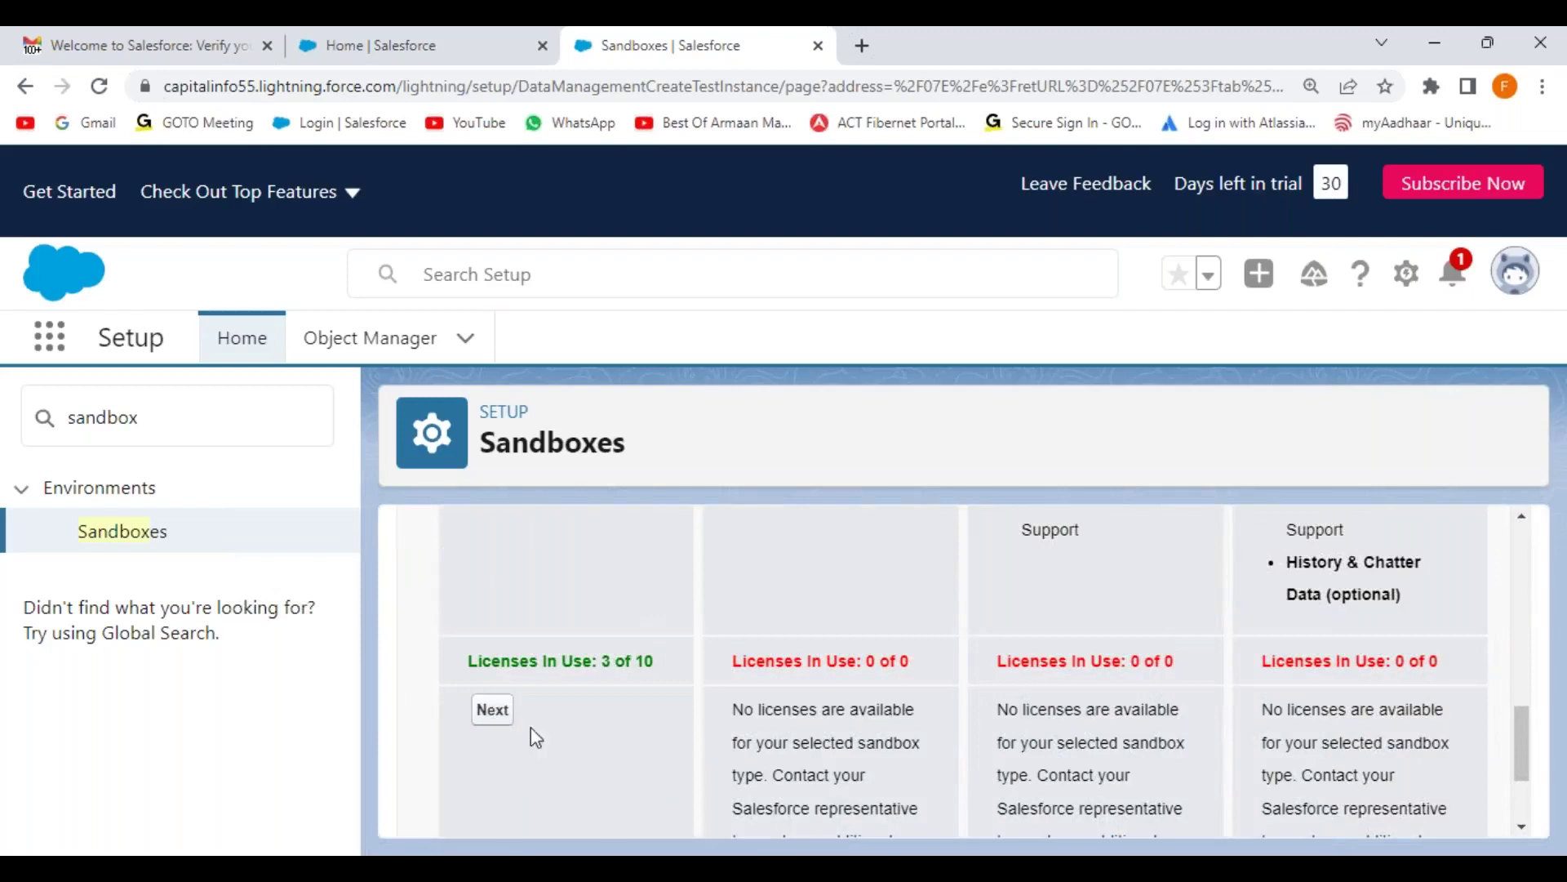
click(852, 742)
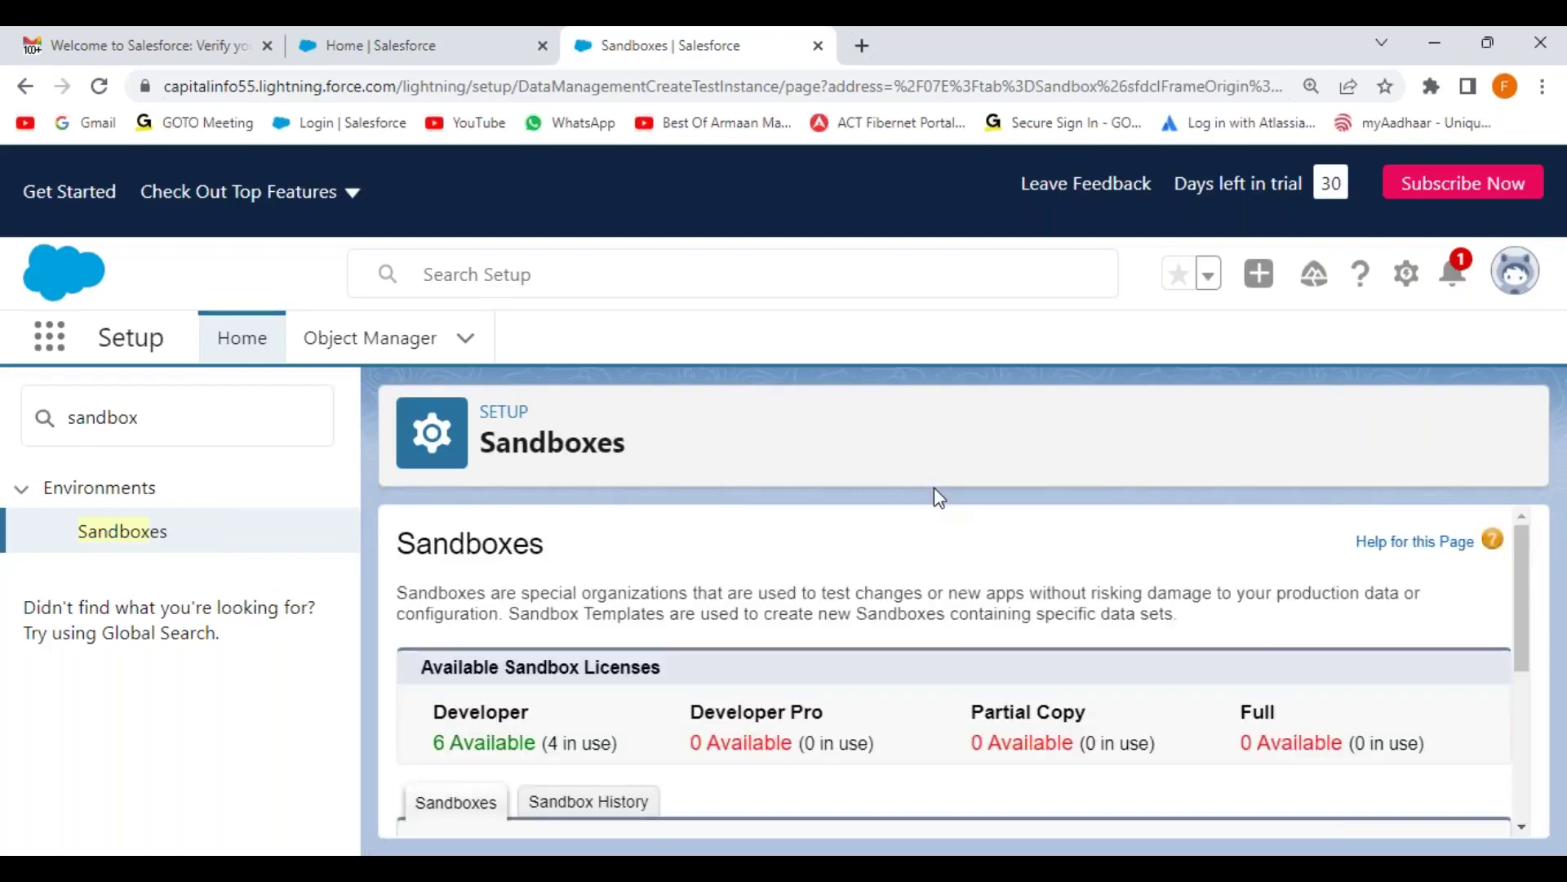
scroll(939, 496, down, 4)
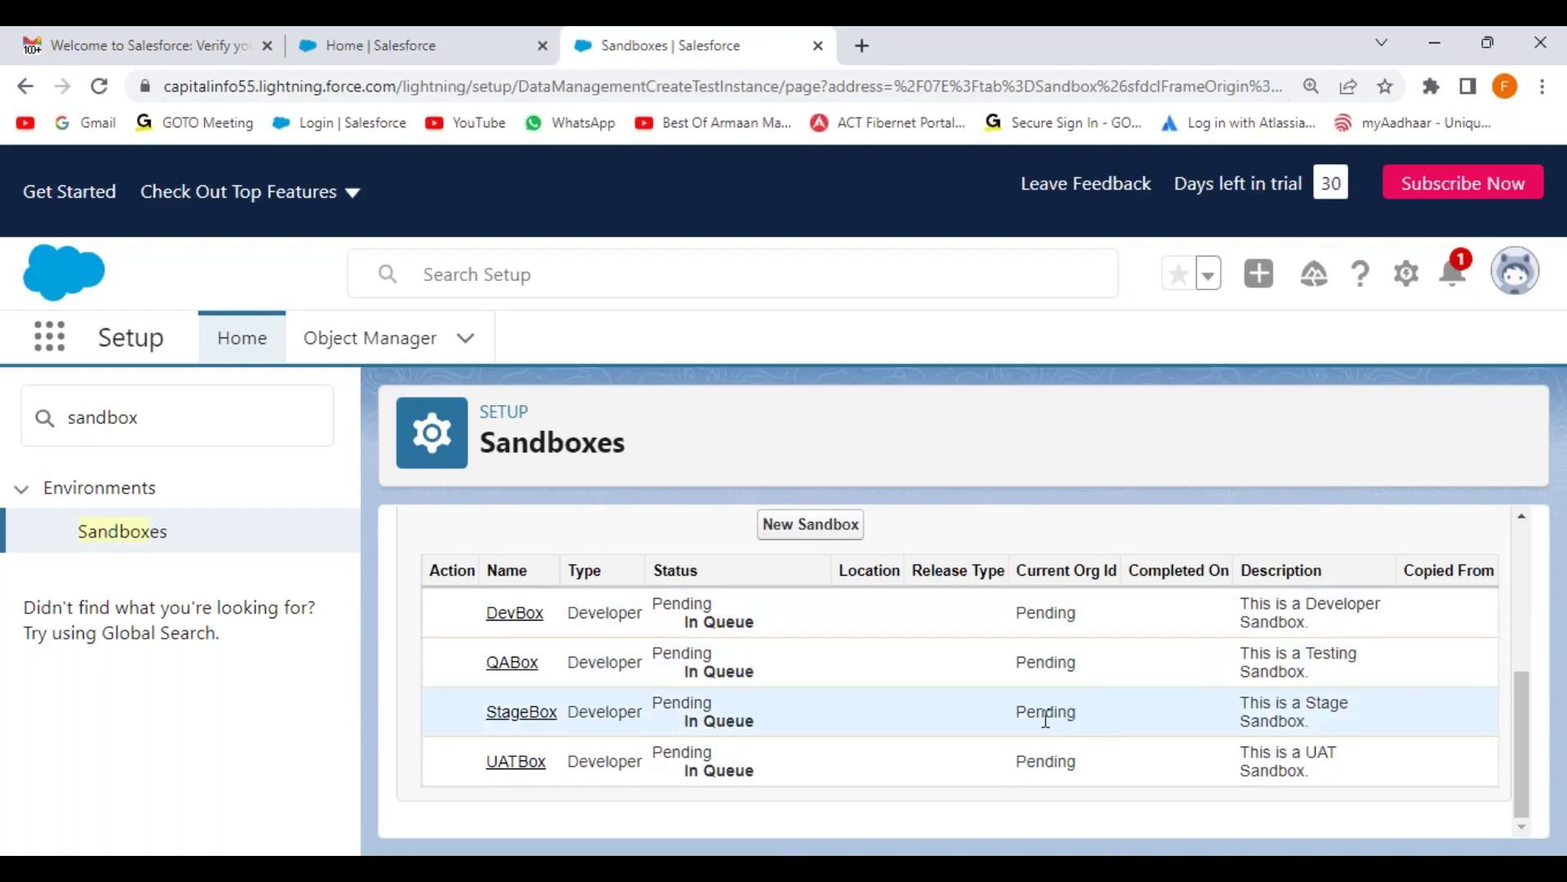
click(98, 86)
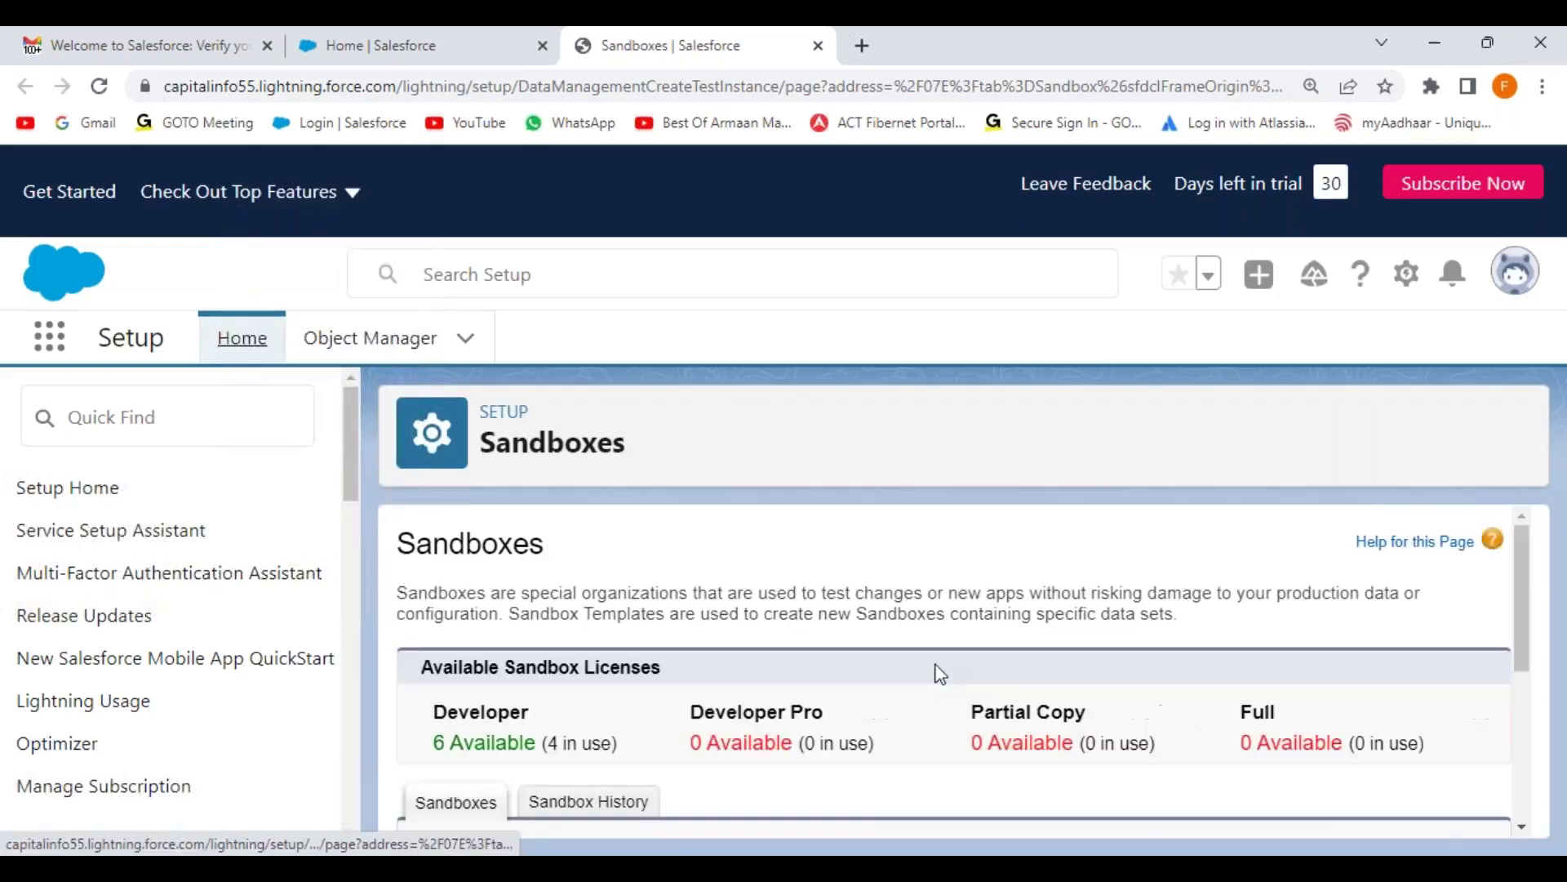
Step: Reload the list to confirm four Developer sandboxes pending with 6 licenses left, then show the Paint diagram
scroll(938, 673, down, 5)
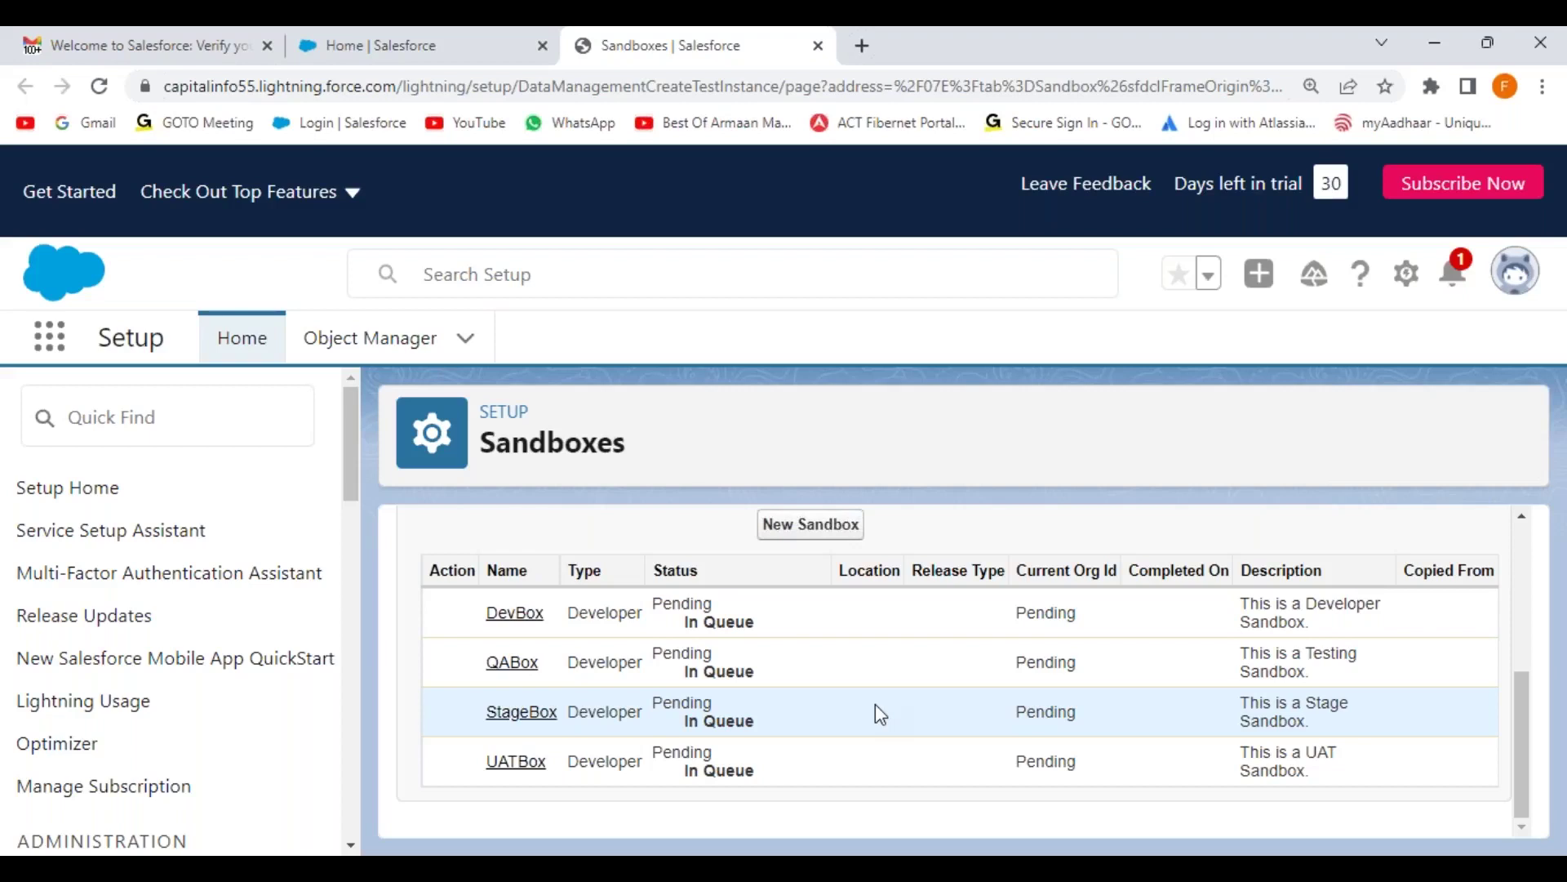
click(100, 87)
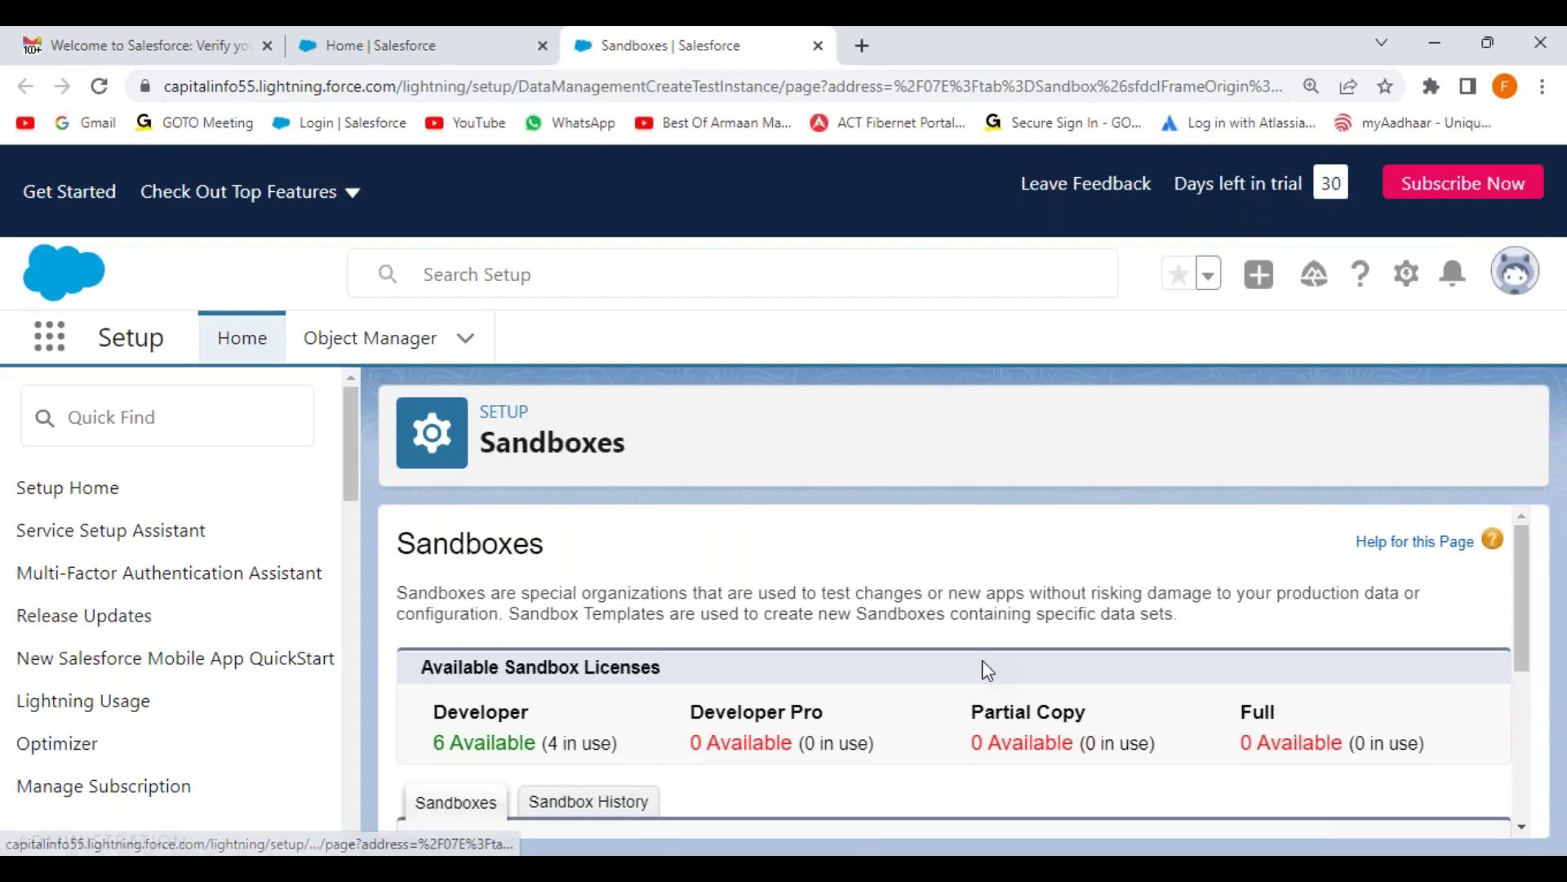
scroll(983, 661, down, 3)
scroll(982, 660, down, 1)
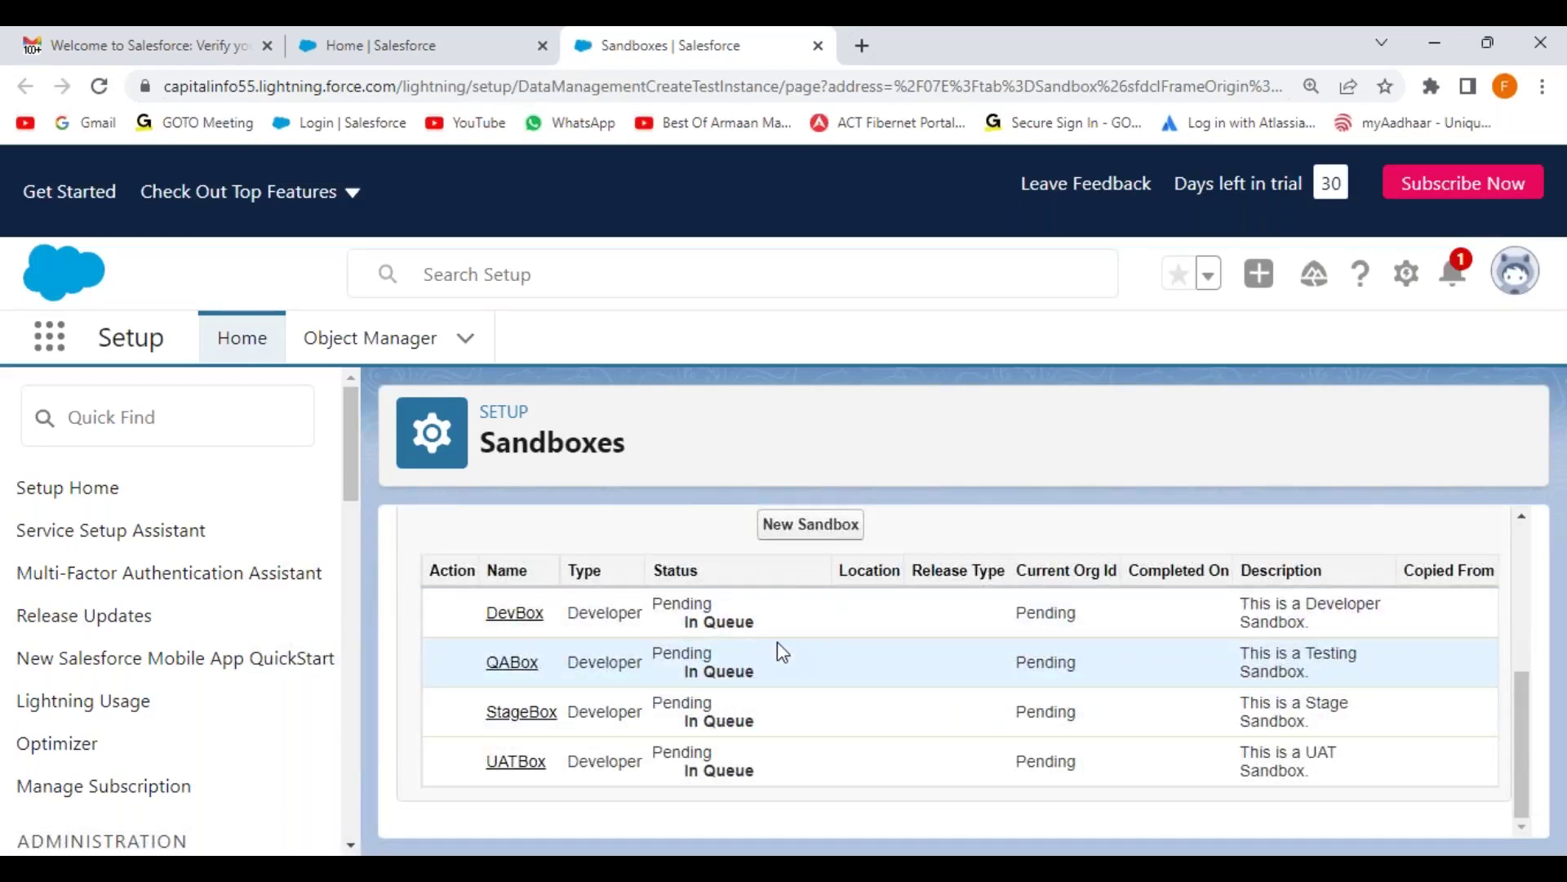
scroll(681, 573, up, 3)
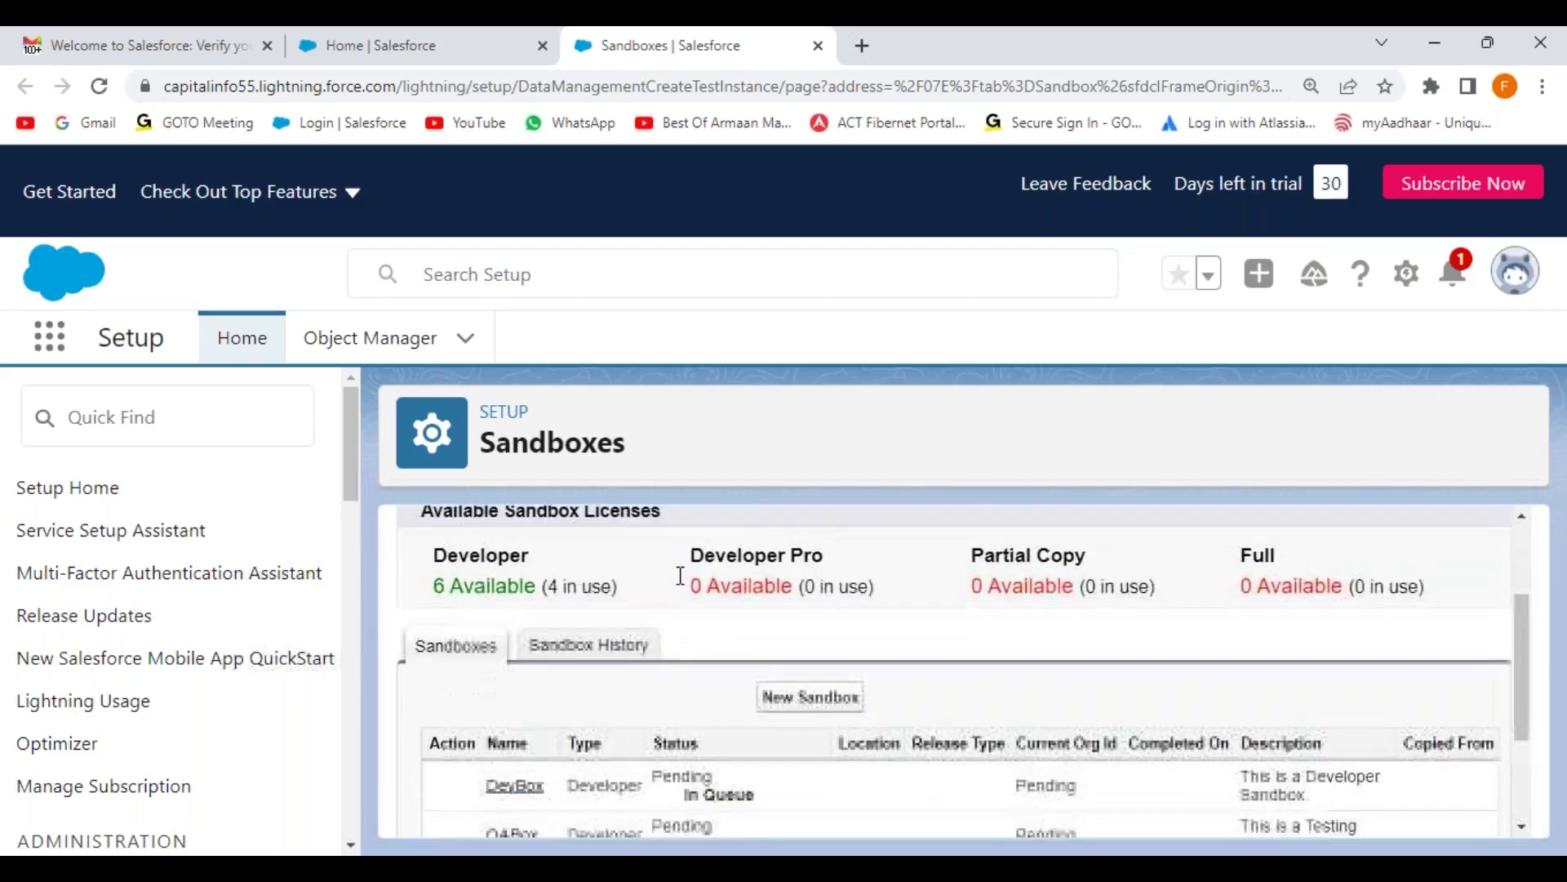
scroll(681, 575, down, 1)
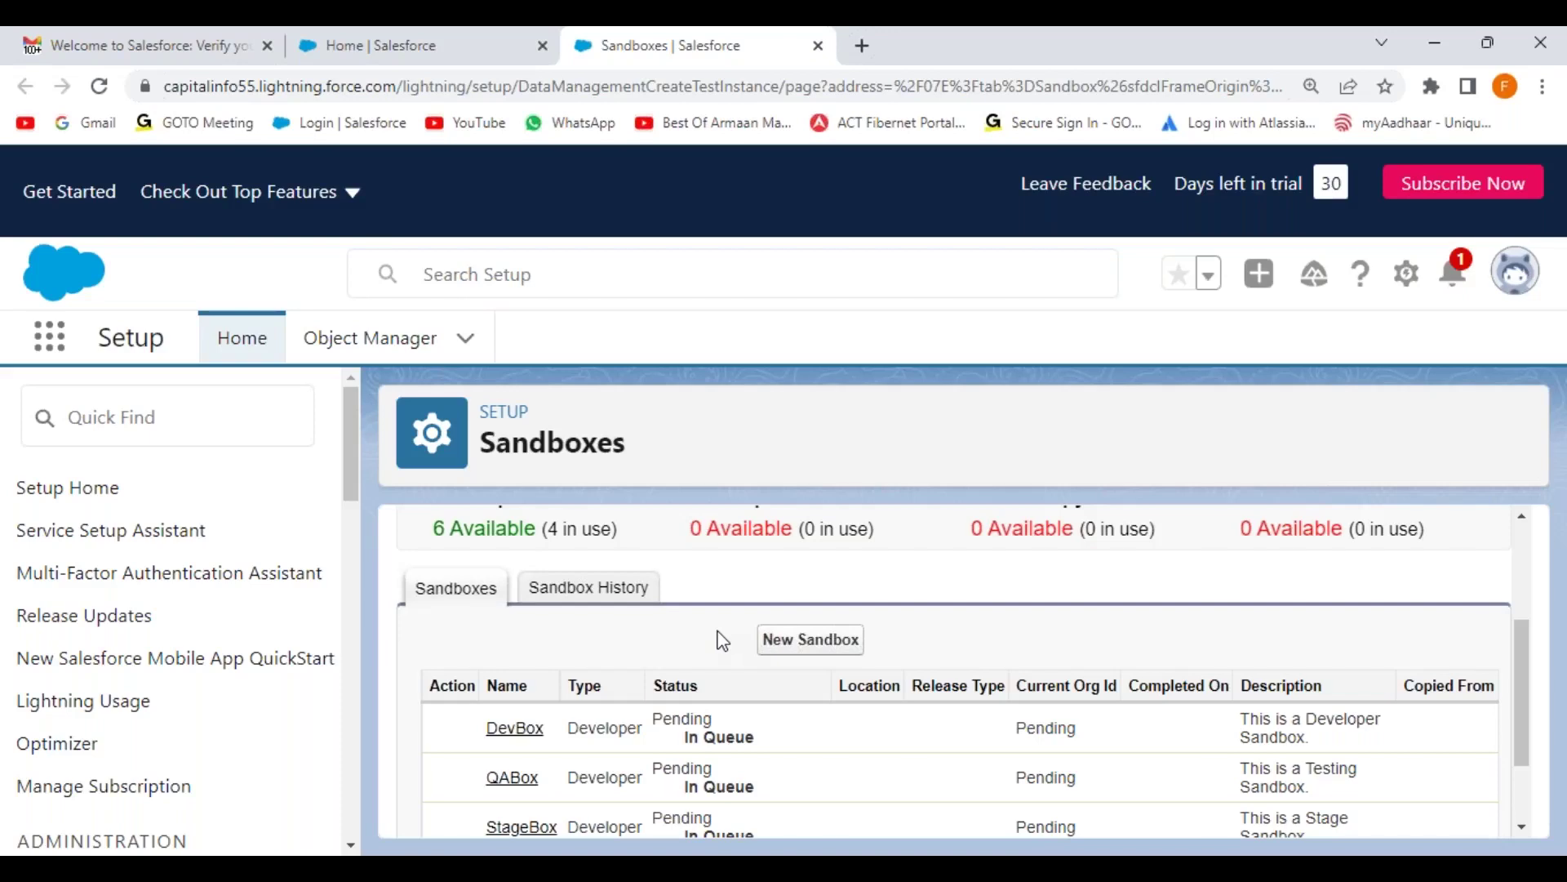
mouse_move(1102, 853)
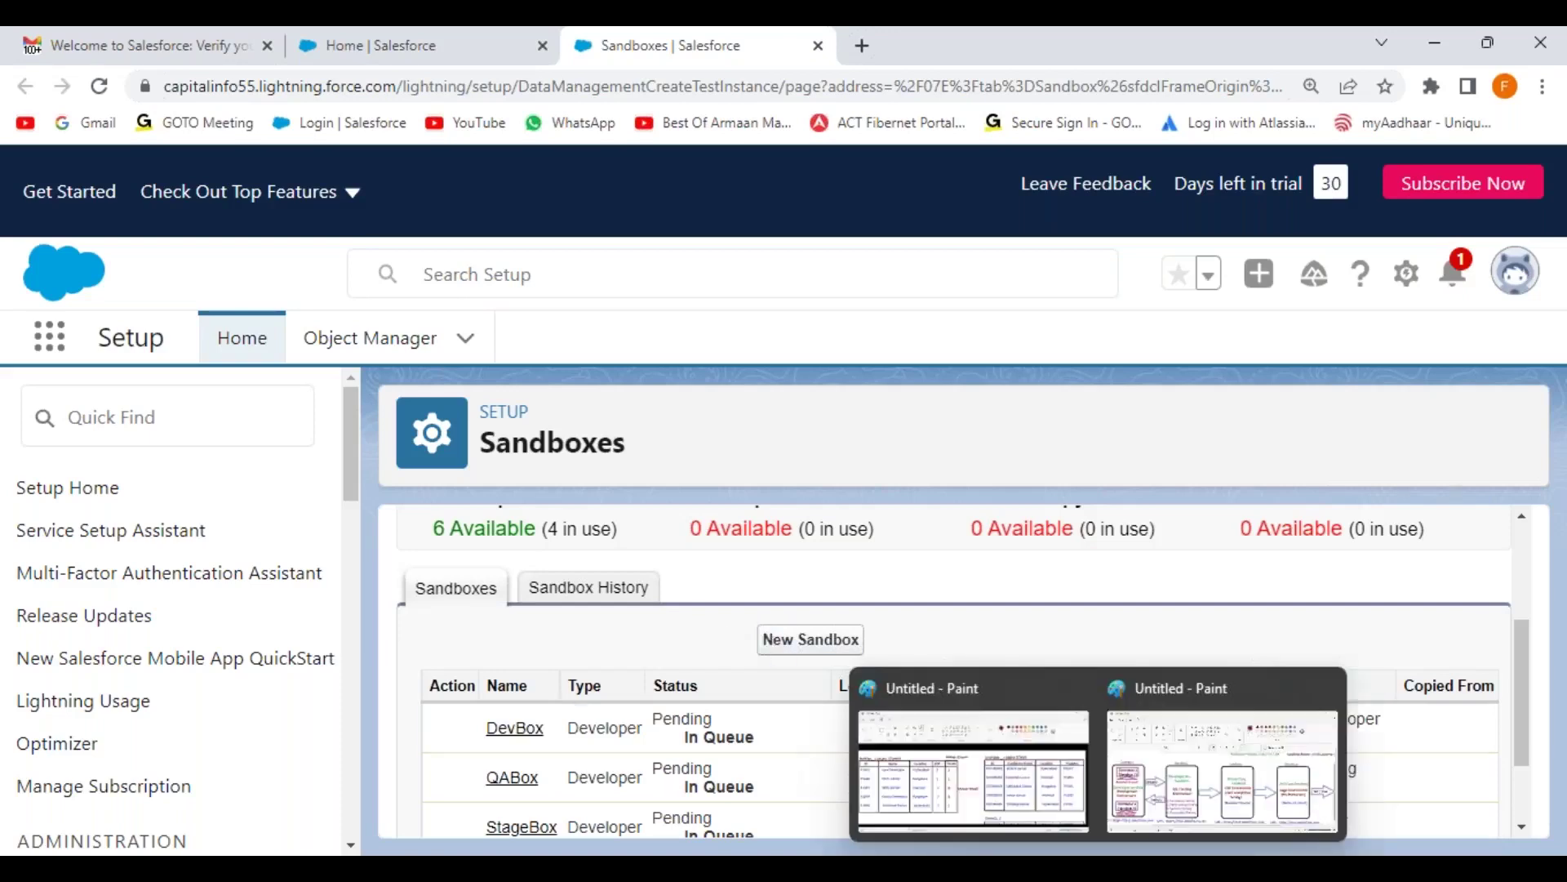
click(1199, 779)
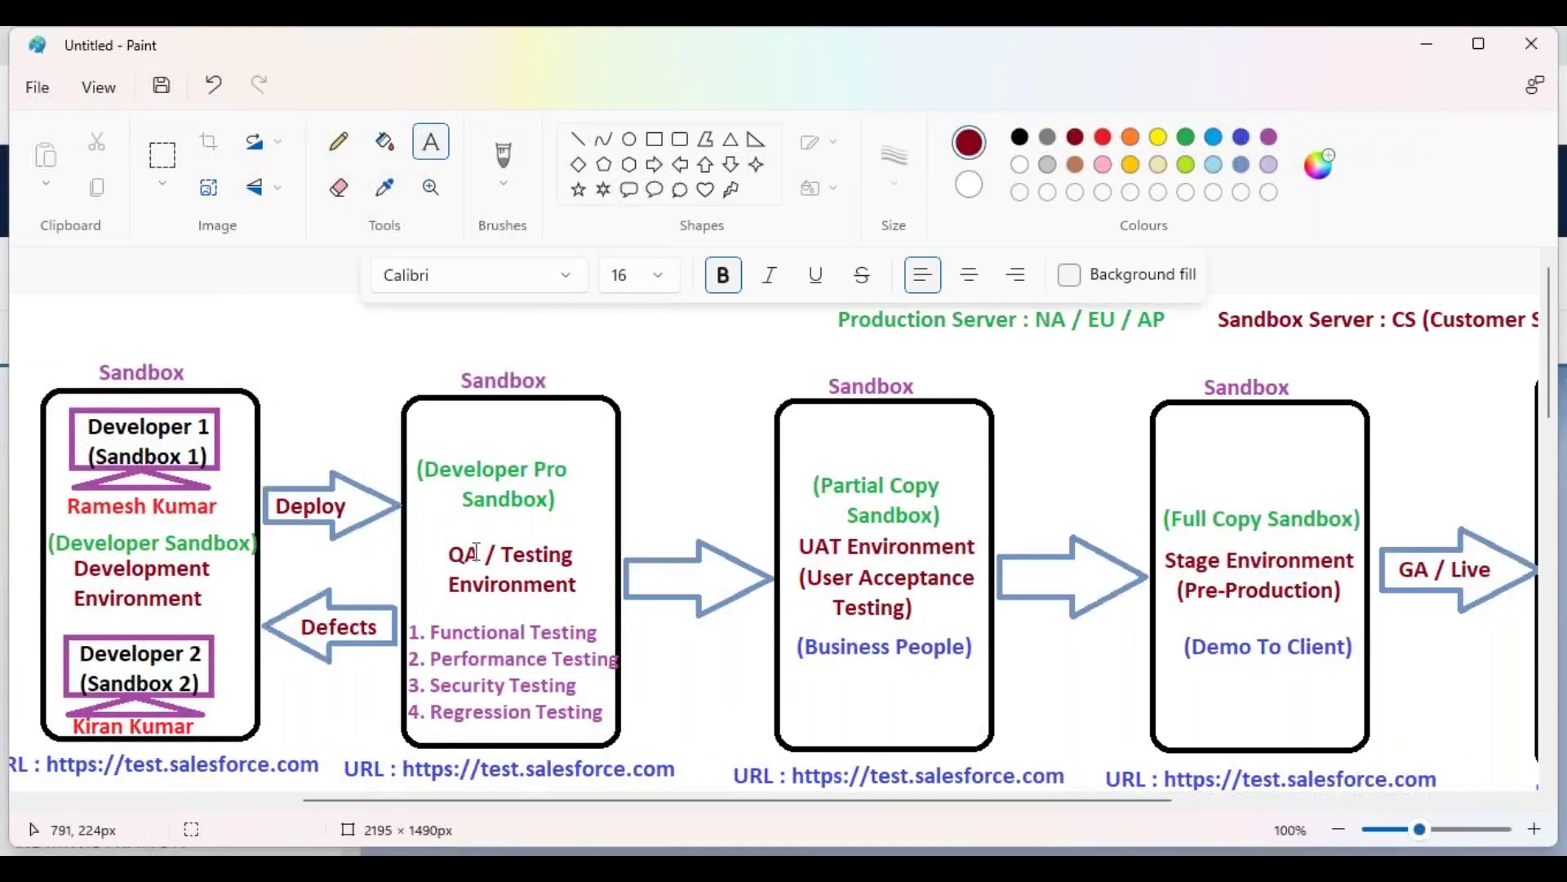